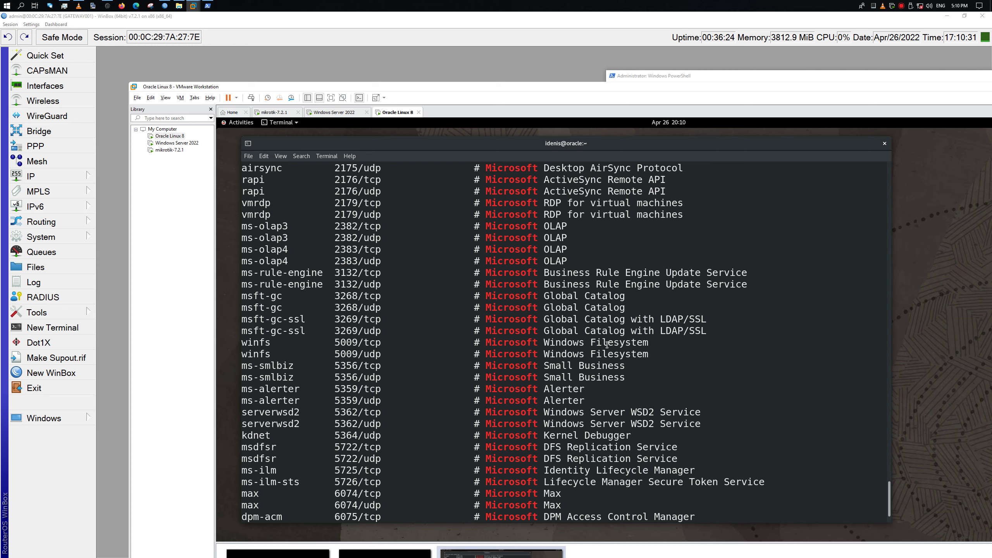
# Scroll back through the grep output, then grep /etc/services for rd and then ssh, showing ssh on 22/tcp
pyautogui.scroll(2, 606, 343)
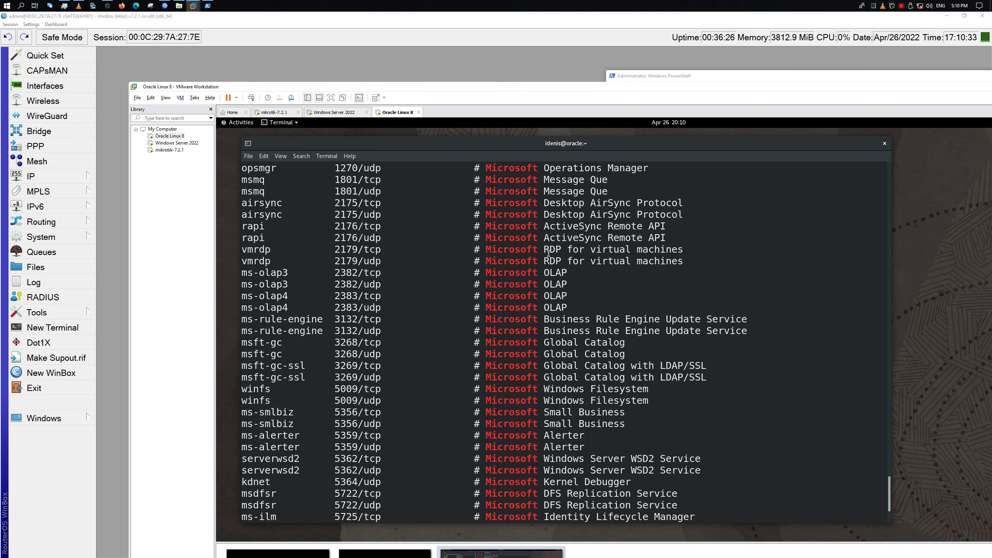
pyautogui.scroll(2, 597, 251)
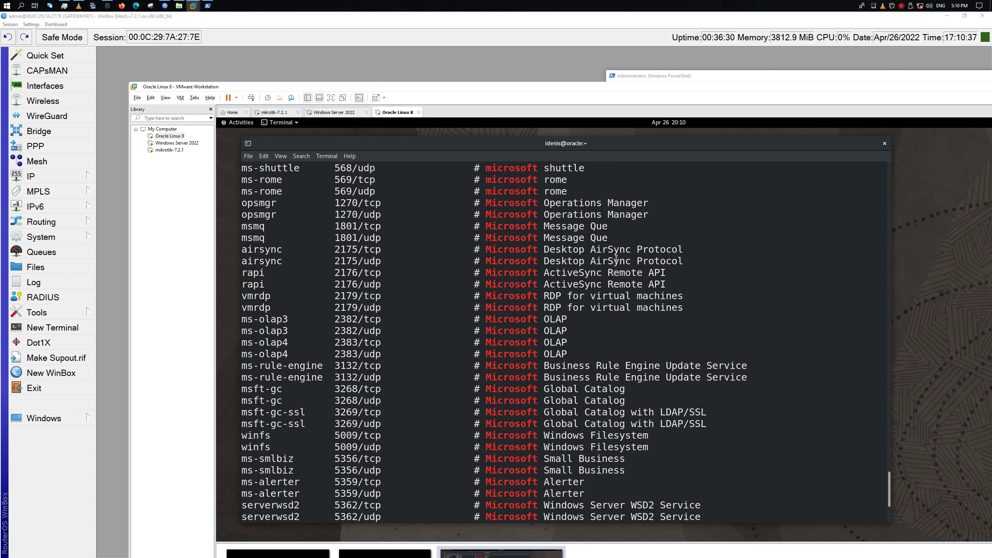
pyautogui.scroll(2, 609, 266)
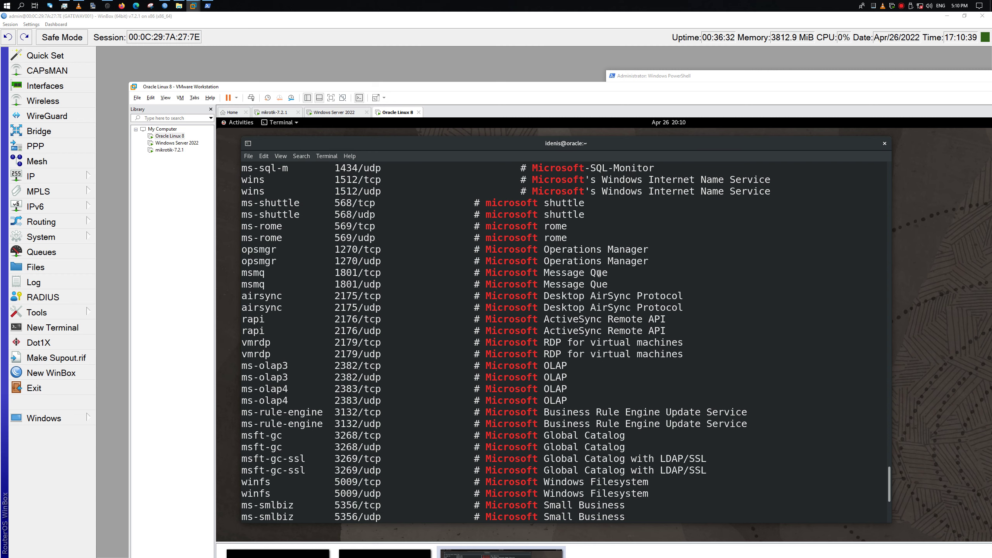
pyautogui.scroll(2, 600, 274)
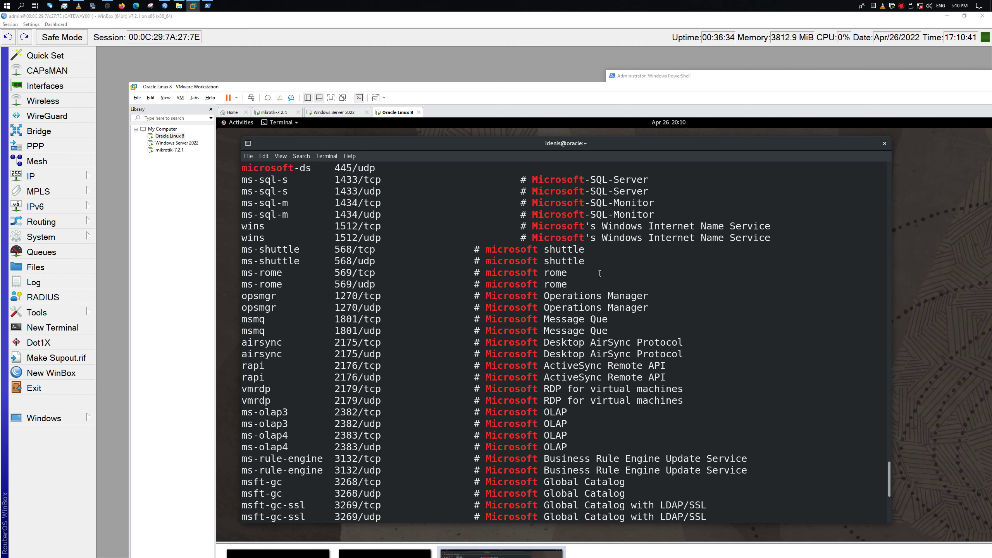
pyautogui.scroll(2, 599, 274)
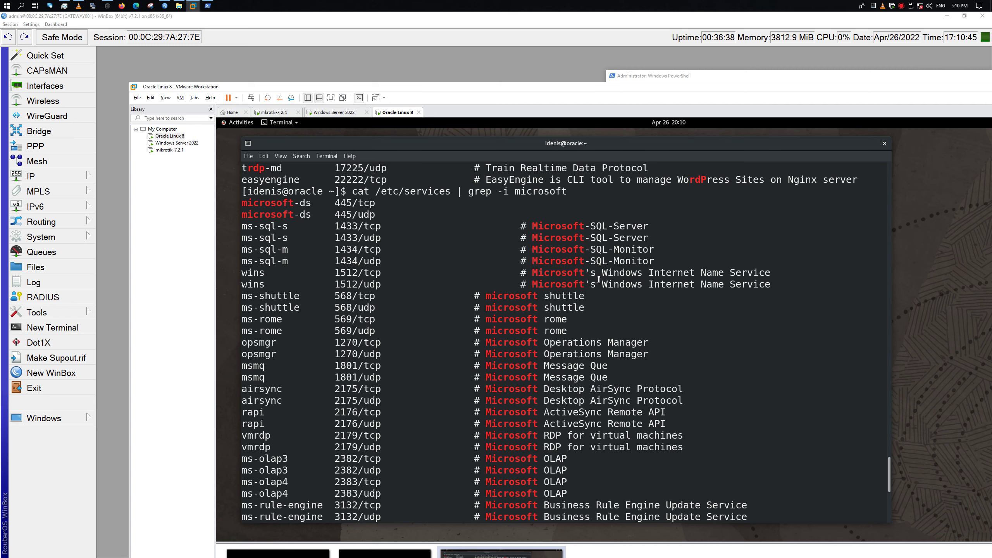
pyautogui.scroll(-10, 599, 284)
pyautogui.press('Up')
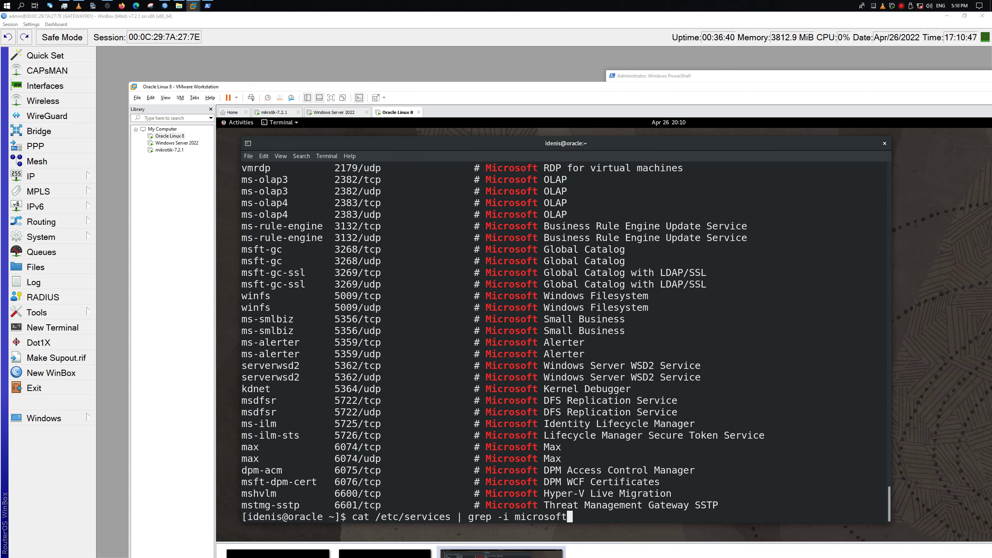
pyautogui.press('BackSpace')
pyautogui.press('BackSpace')
pyautogui.press('BackSpace')
pyautogui.press('BackSpace')
pyautogui.press('BackSpace')
pyautogui.press('BackSpace')
pyautogui.press('BackSpace')
pyautogui.press('BackSpace')
pyautogui.press('BackSpace')
pyautogui.write('rd')
pyautogui.press('Return')
pyautogui.hotkey('shift', 'F9')
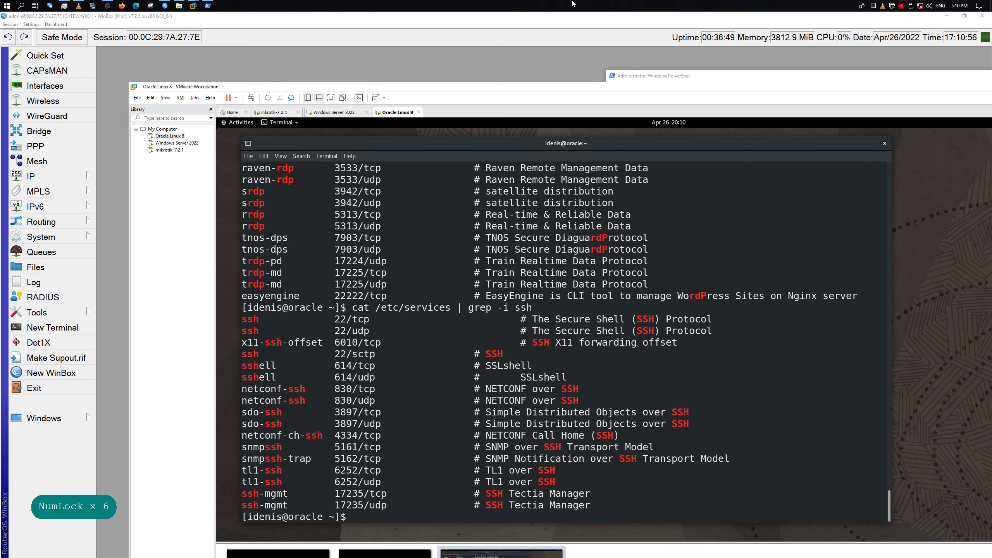
pyautogui.press('space')
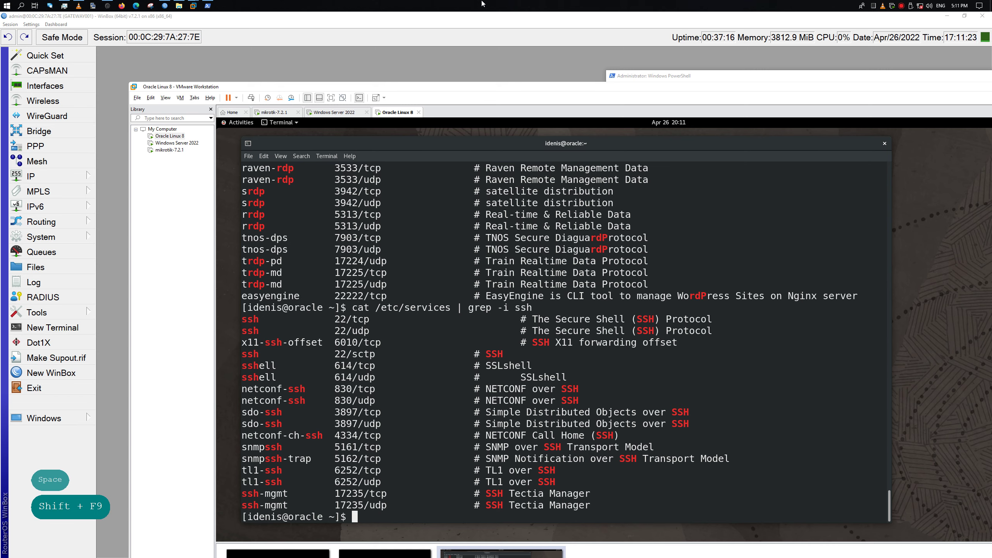
# Add a new NAT rule in WinBox and set its chain to dstnat
pyautogui.click(401, 61)
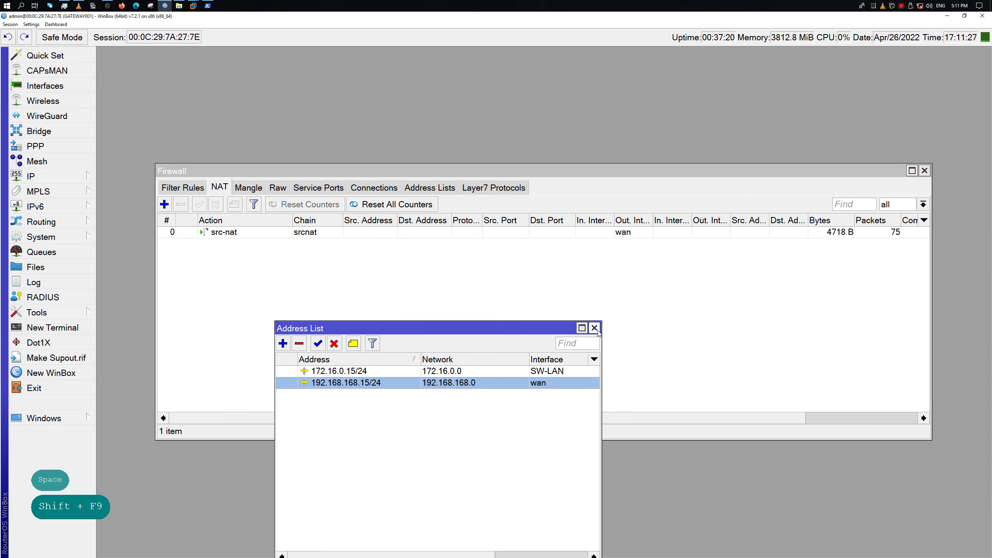
pyautogui.moveTo(545, 331); pyautogui.dragTo(391, 477)
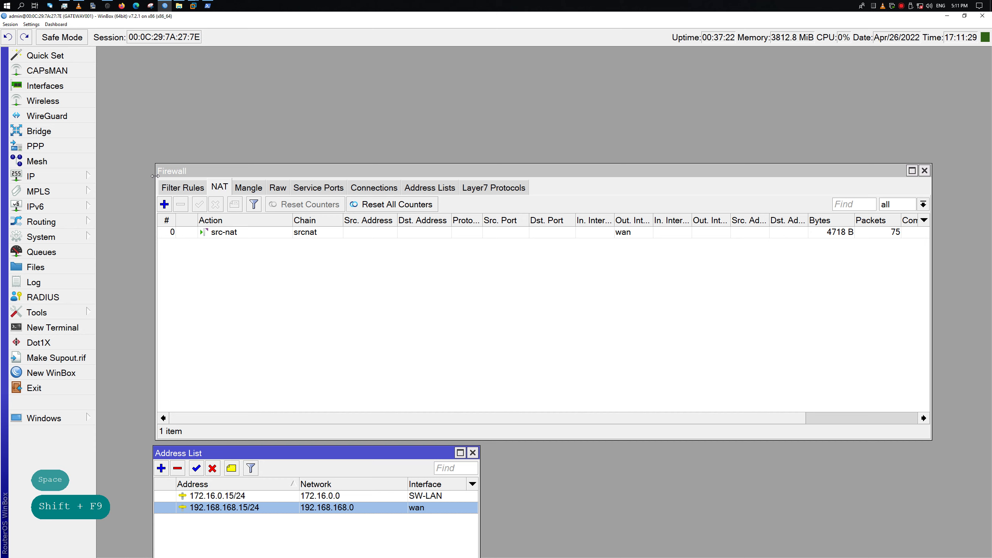
pyautogui.click(164, 204)
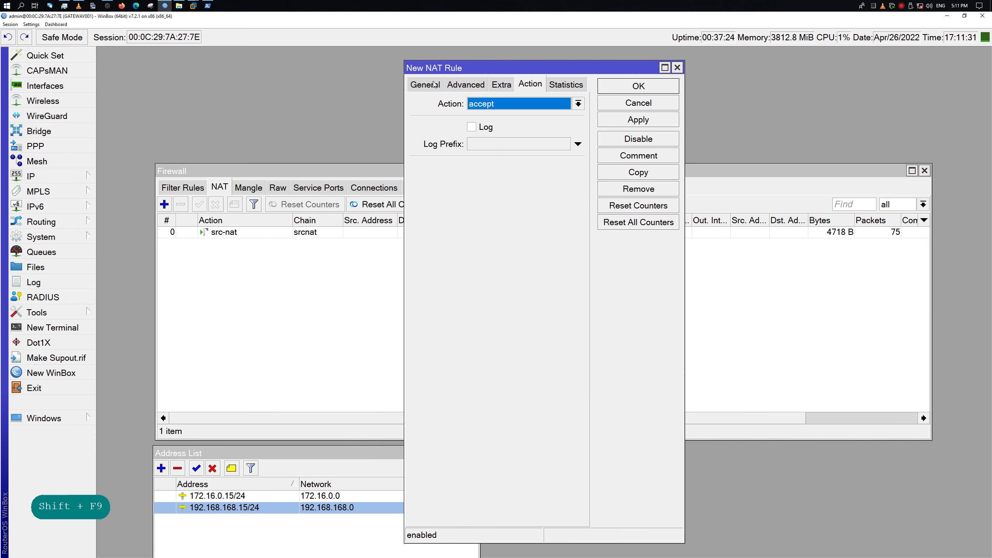
pyautogui.click(433, 84)
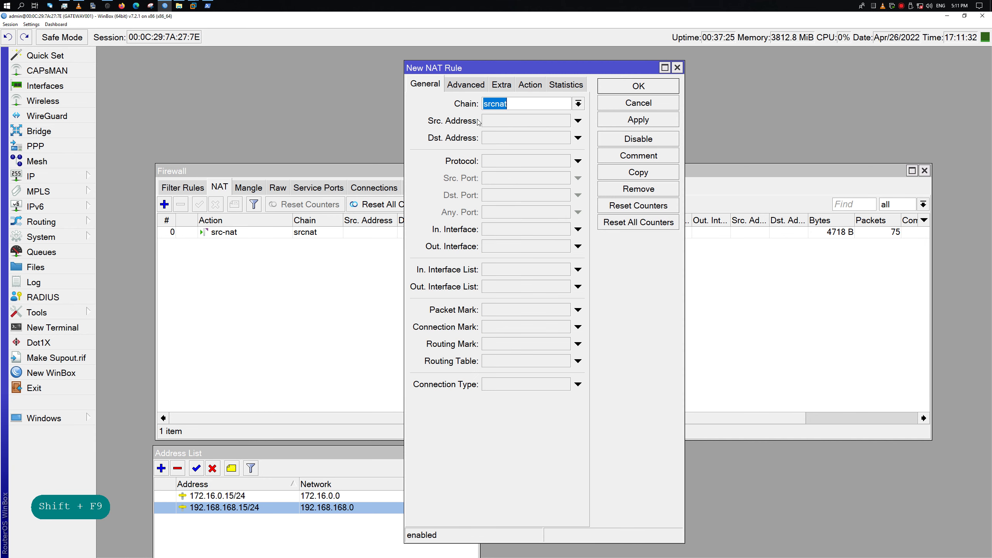
pyautogui.click(579, 104)
pyautogui.click(575, 124)
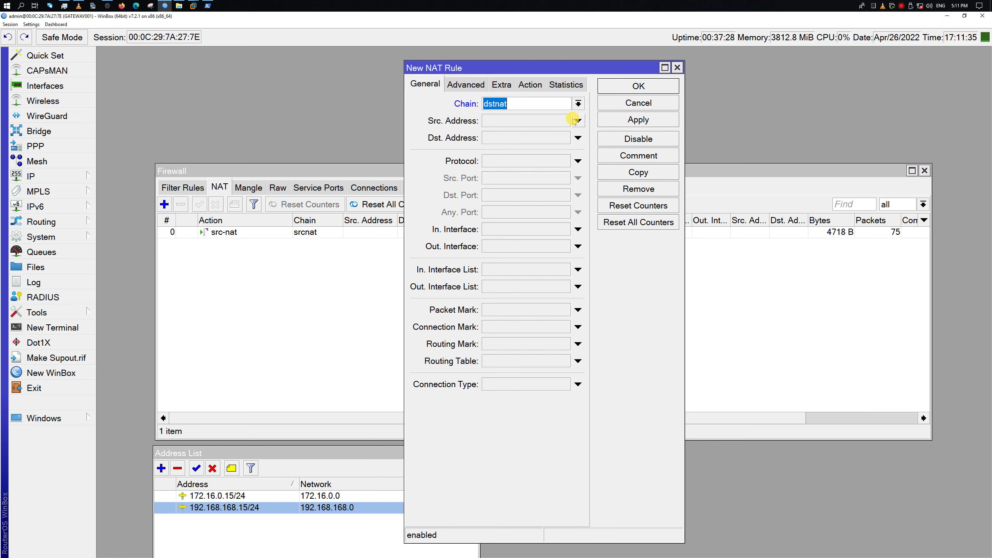
# Make the rule match protocol 6 (tcp), destination port 22, arriving on the wan interface
pyautogui.click(578, 230)
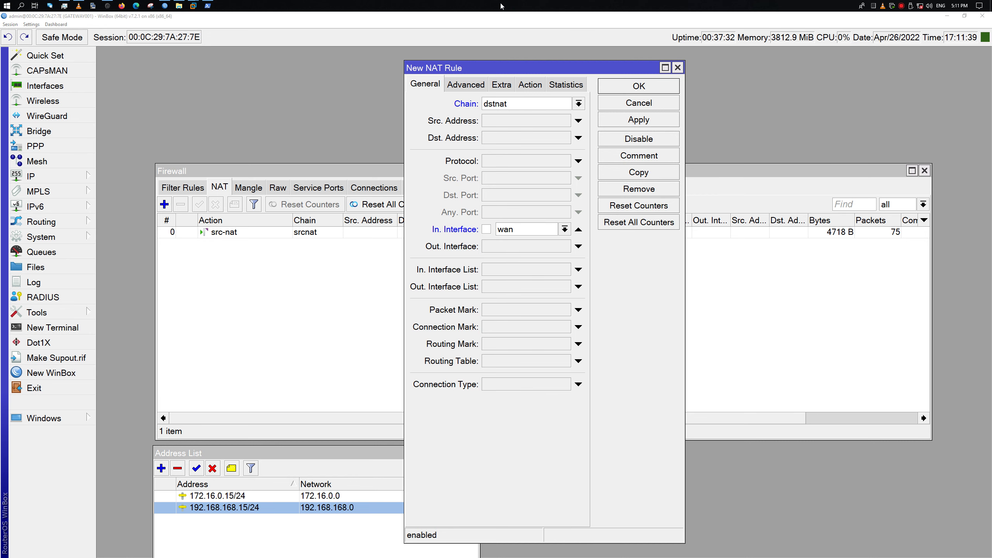
pyautogui.press('space')
pyautogui.press('space')
pyautogui.hotkey('shift', 'F9')
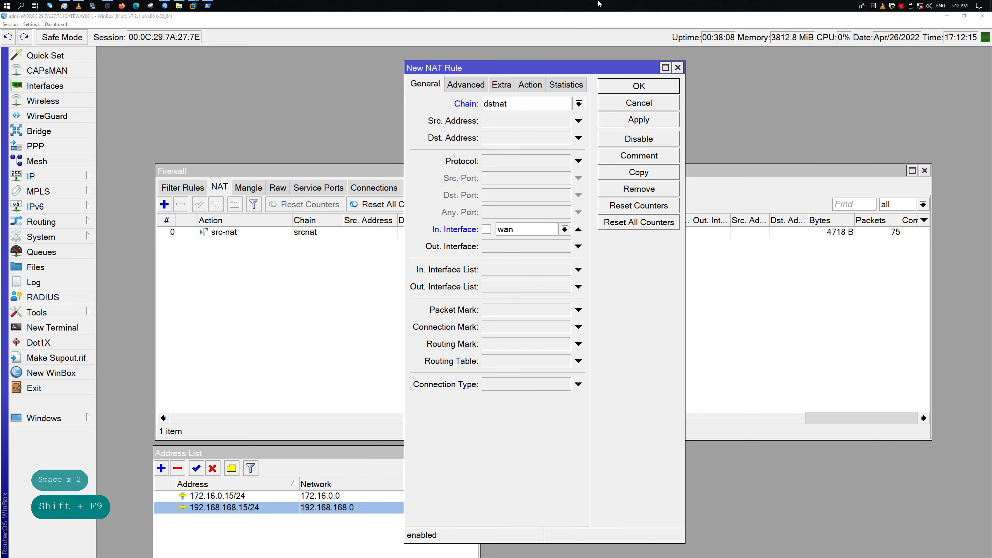
pyautogui.click(579, 161)
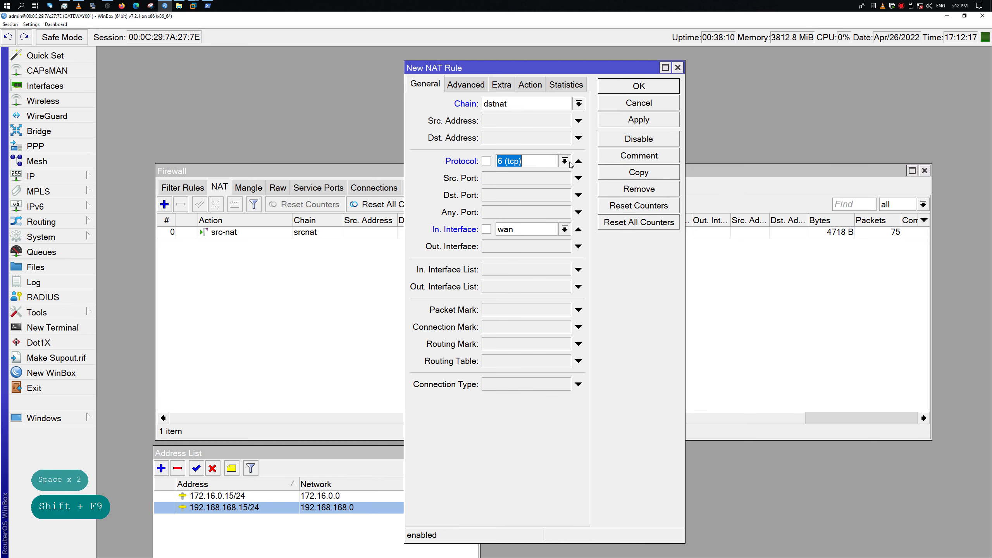
pyautogui.click(564, 162)
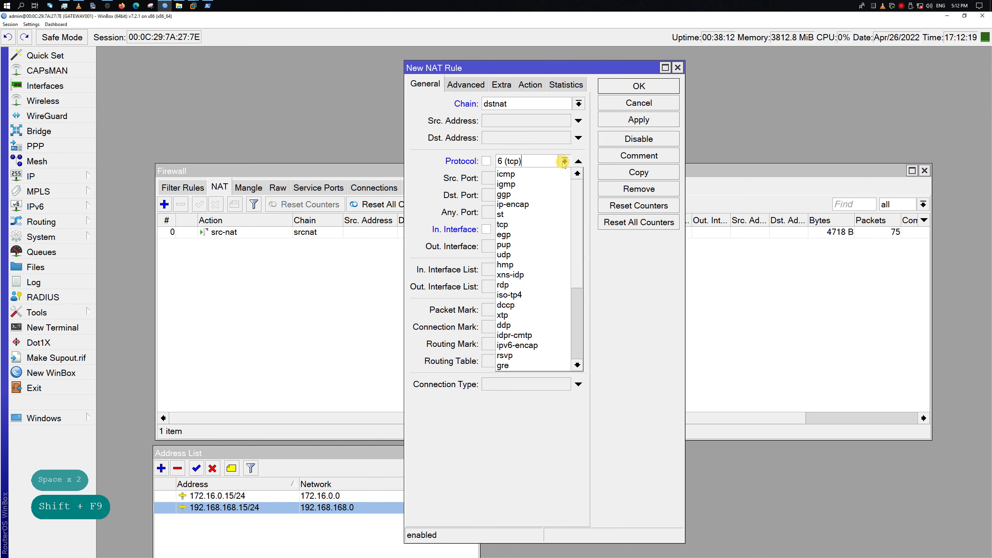
pyautogui.click(597, 153)
pyautogui.click(514, 195)
pyautogui.write('22')
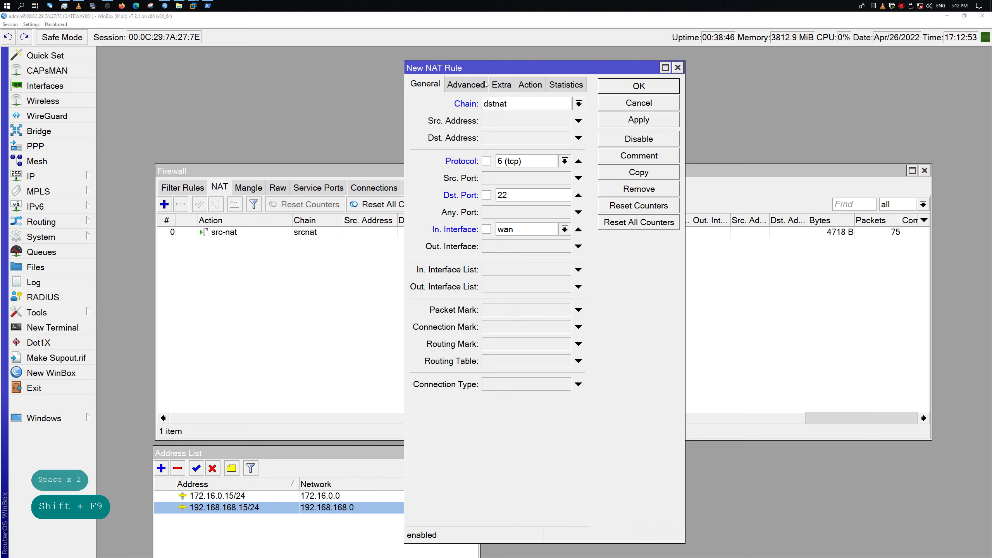
pyautogui.click(532, 86)
# Set the new rule's action to dst-nat, then switch to the Oracle Linux VM terminal
pyautogui.click(502, 104)
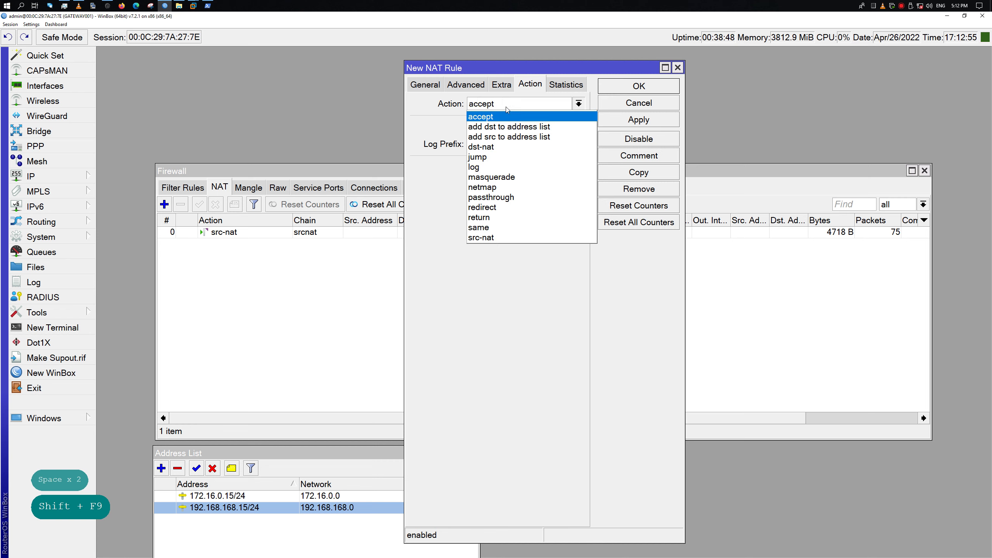
pyautogui.click(506, 148)
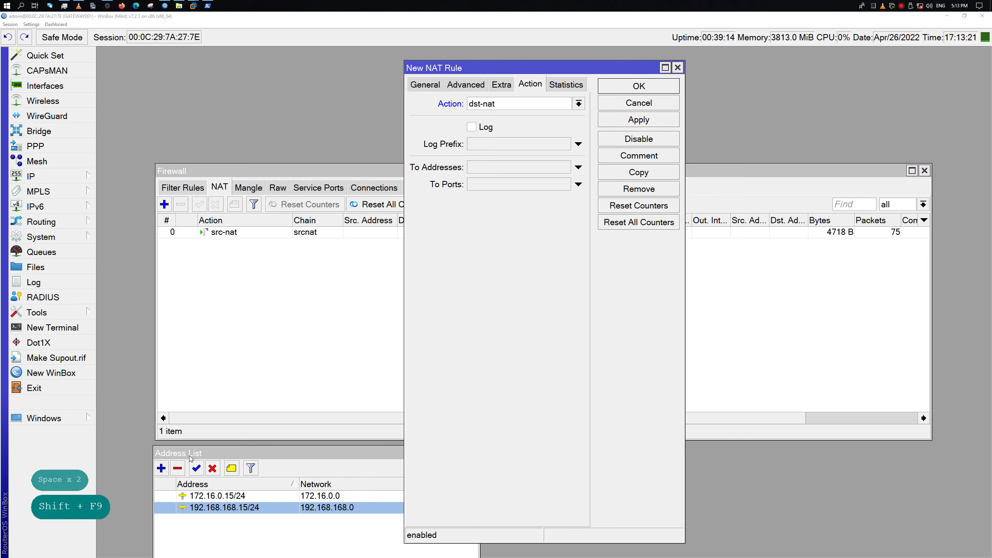
pyautogui.click(345, 454)
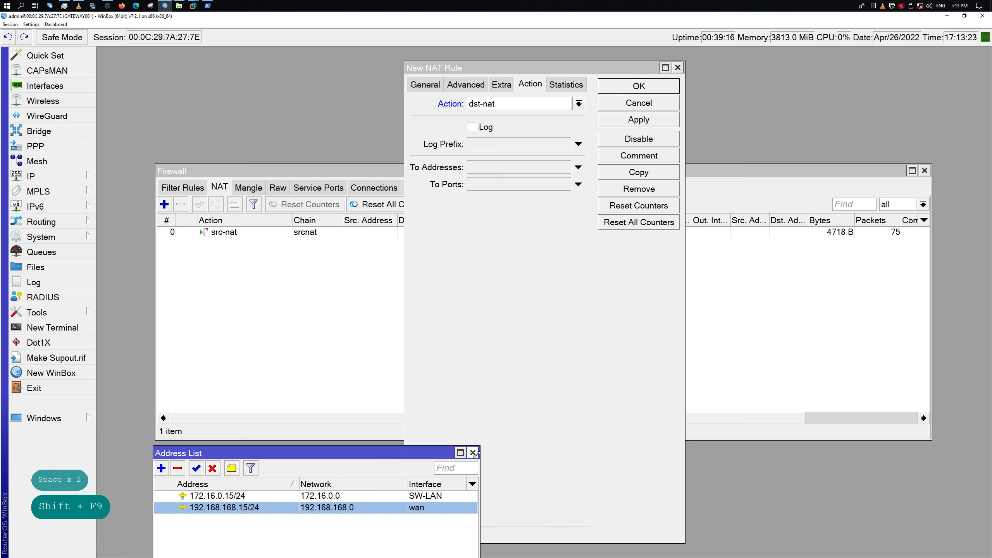
pyautogui.click(529, 229)
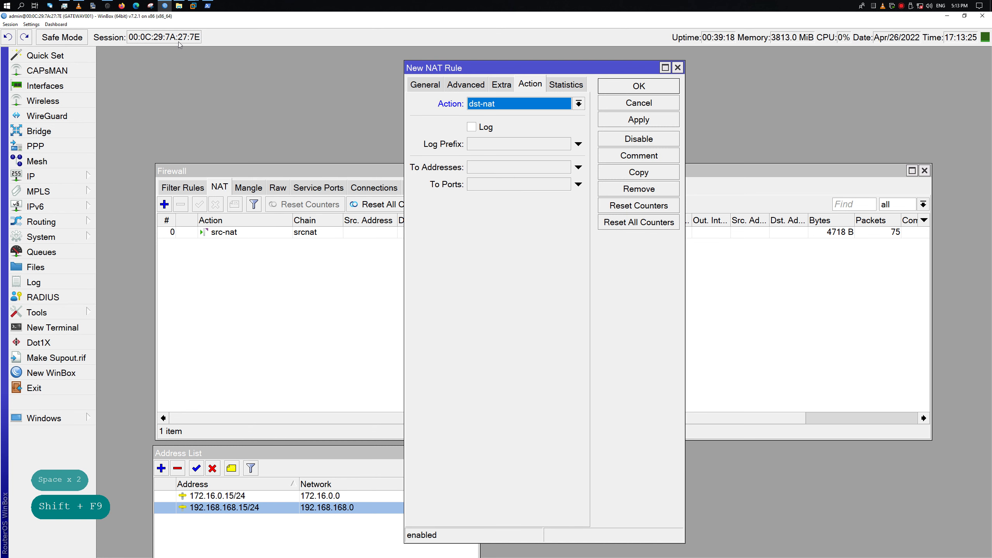
pyautogui.moveTo(194, 6)
pyautogui.click(194, 47)
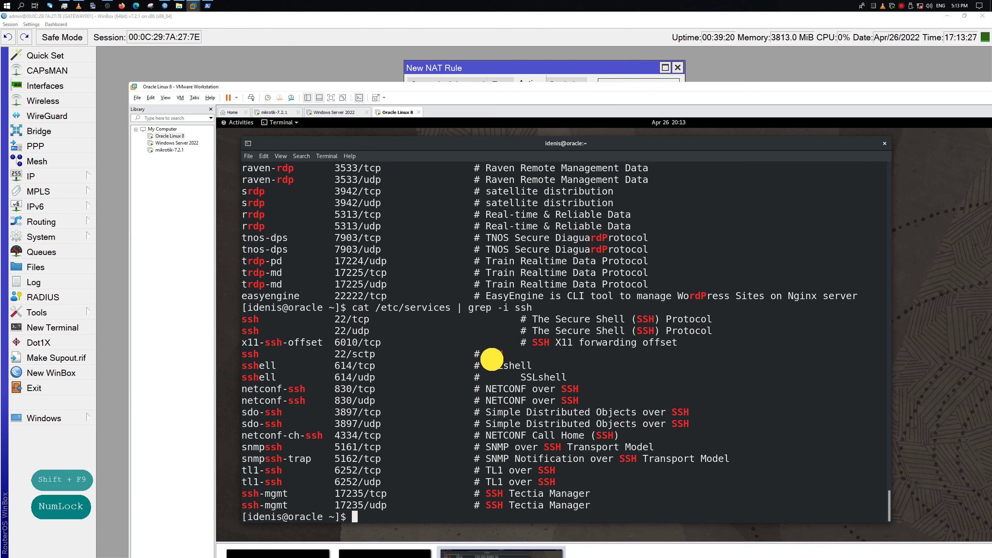
# Rerun 'ip a show ens160' with !ip and copy the VM address 172.16.0.49/24
pyautogui.write('!')
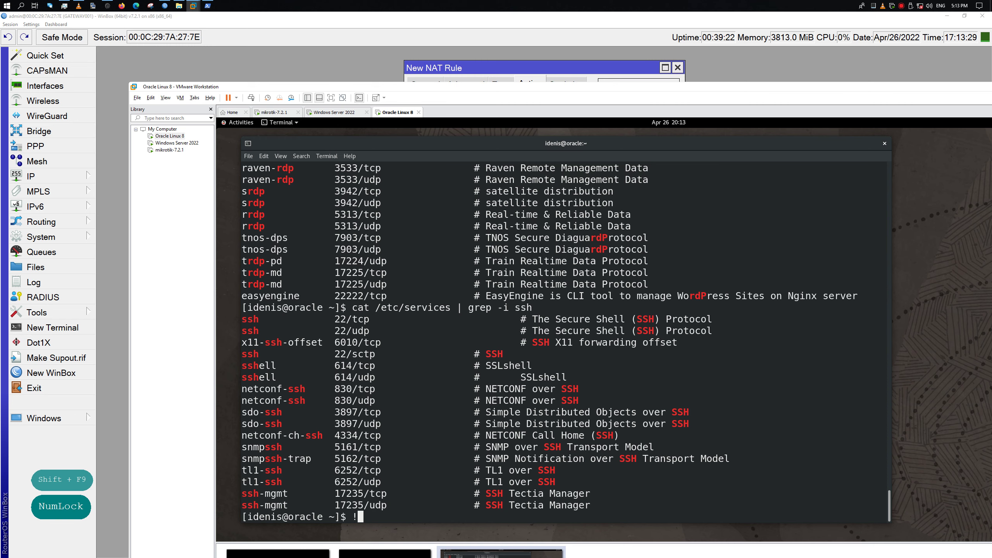
pyautogui.write('Ip')
pyautogui.press('Return')
pyautogui.write('!ip')
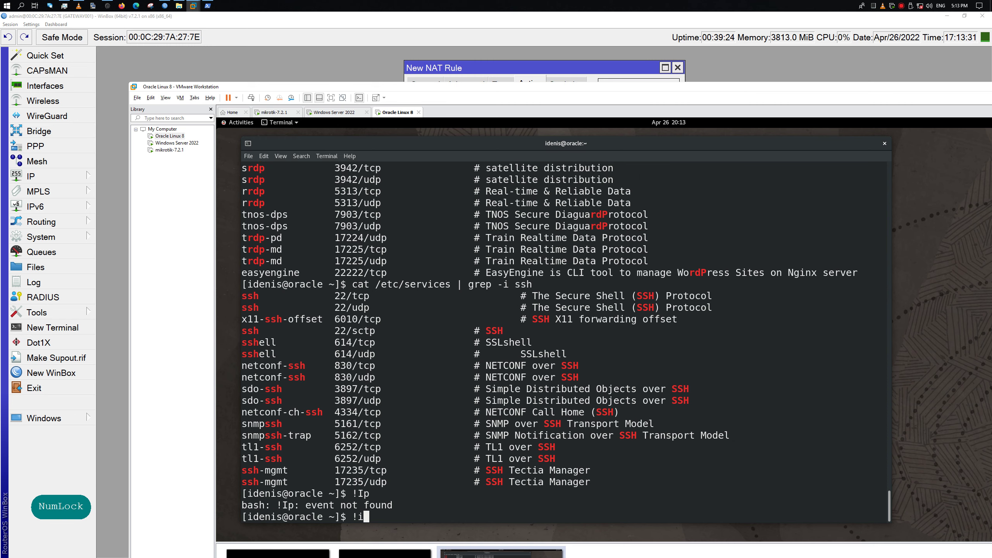
pyautogui.press('Return')
pyautogui.doubleClick(337, 475)
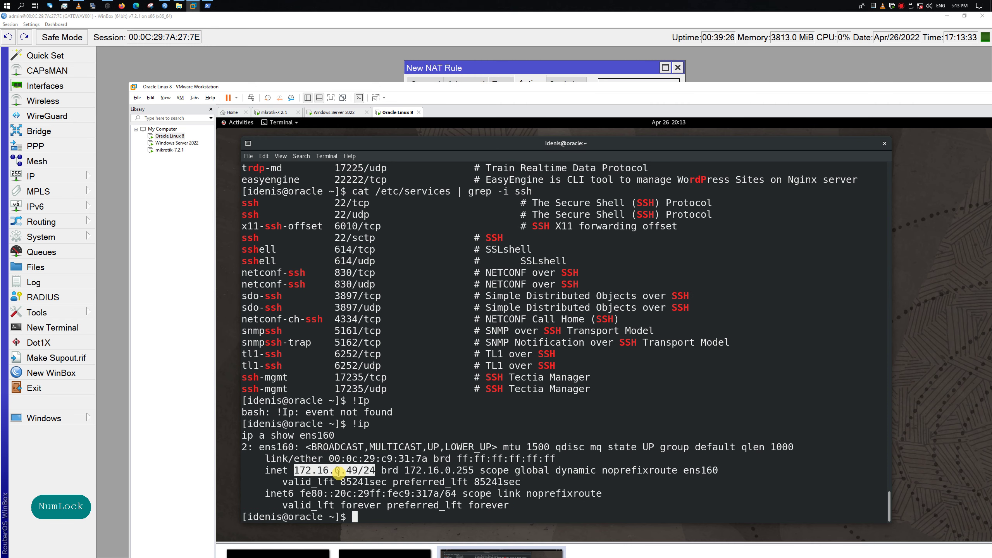
pyautogui.rightClick(336, 475)
pyautogui.click(369, 395)
pyautogui.press('Num_Lock')
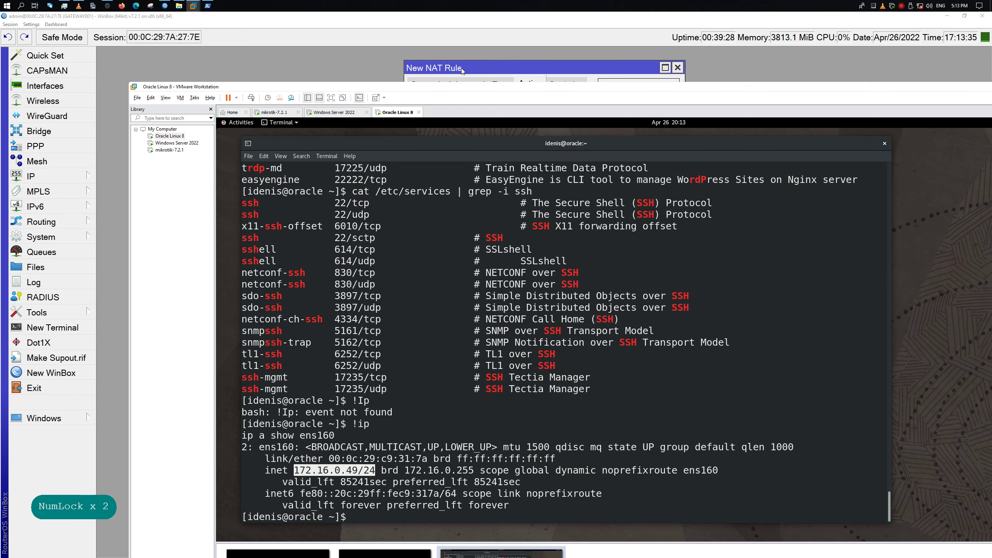
pyautogui.click(482, 24)
# Set the rule's To Addresses to 172.16.0.49 and To Ports to 22, then apply it
pyautogui.click(523, 167)
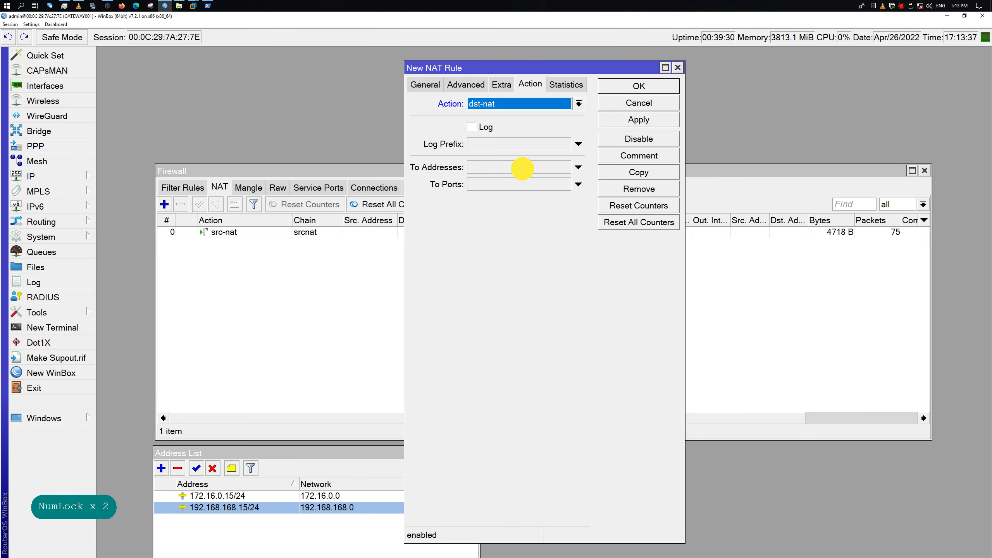
pyautogui.hotkey('ctrl', 'v')
pyautogui.press('BackSpace')
pyautogui.press('BackSpace')
pyautogui.press('BackSpace')
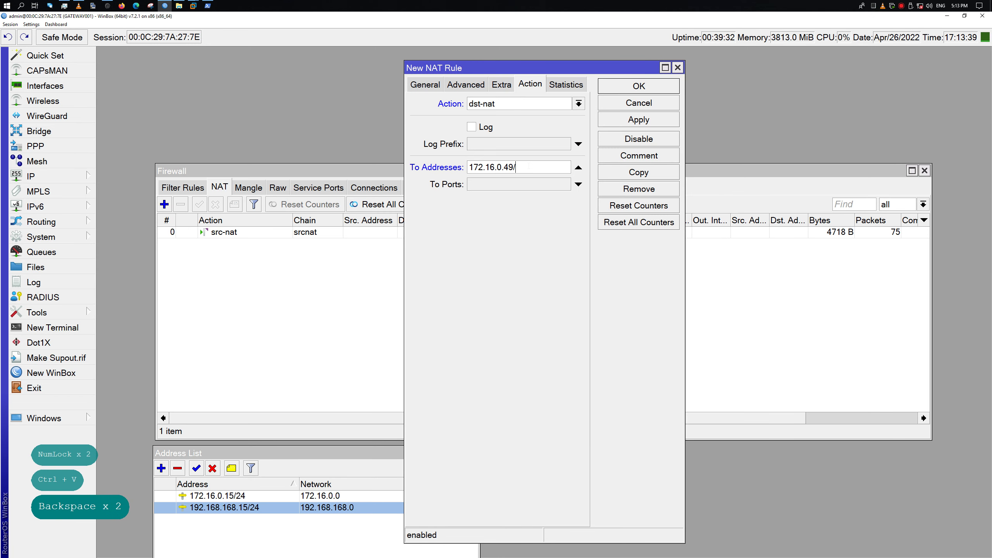
pyautogui.press('Tab')
pyautogui.write('22')
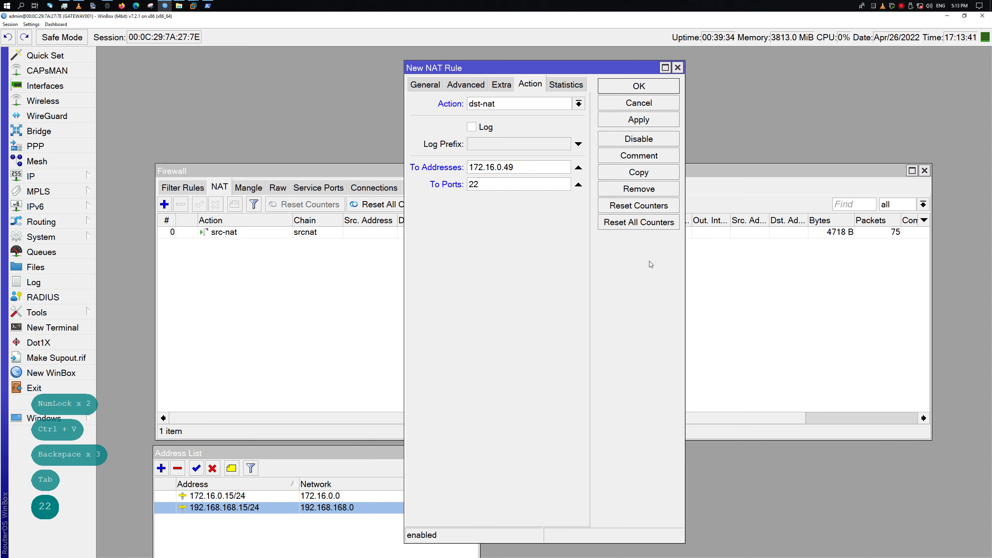
pyautogui.click(650, 126)
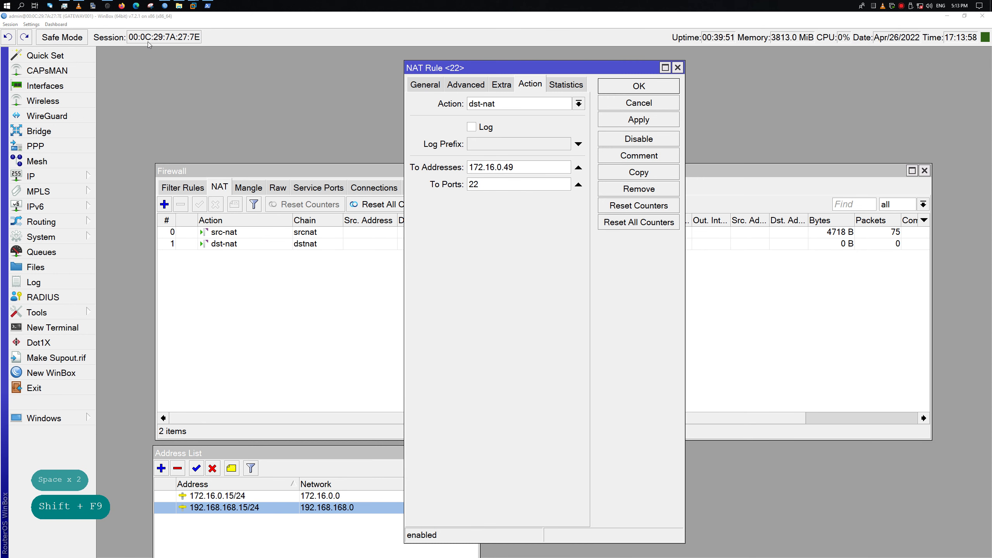
# Ping 172.16.0.49 continuously from PowerShell, then stop the ping
pyautogui.click(208, 5)
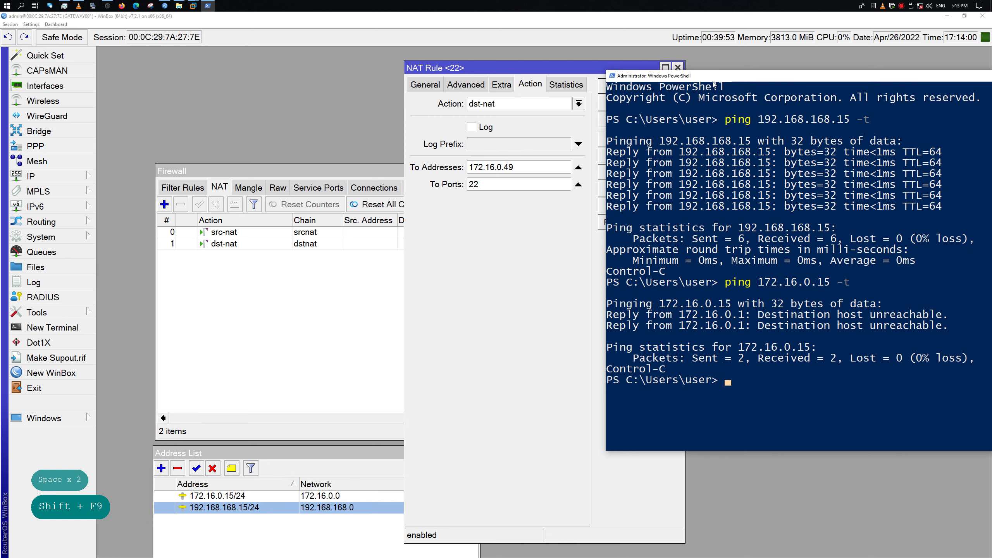
pyautogui.press('Up')
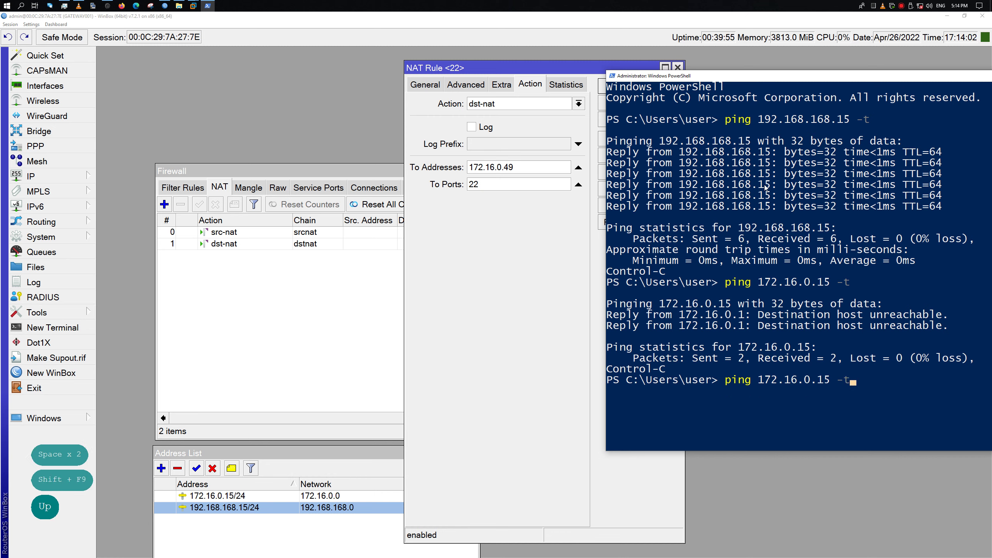
pyautogui.press('Left')
pyautogui.press('Left')
pyautogui.press('Left')
pyautogui.press('BackSpace')
pyautogui.press('BackSpace')
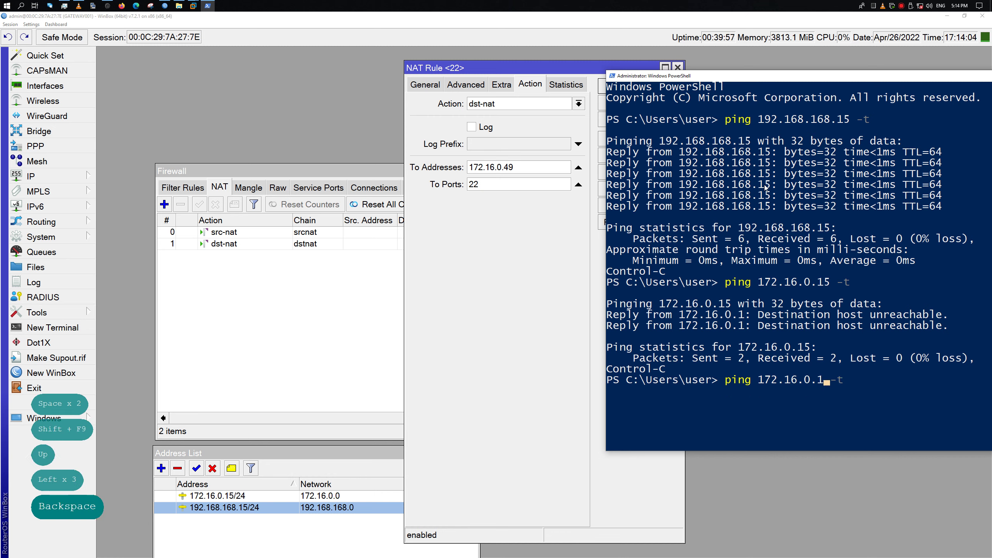
pyautogui.write('3')
pyautogui.write('9')
pyautogui.press('BackSpace')
pyautogui.press('BackSpace')
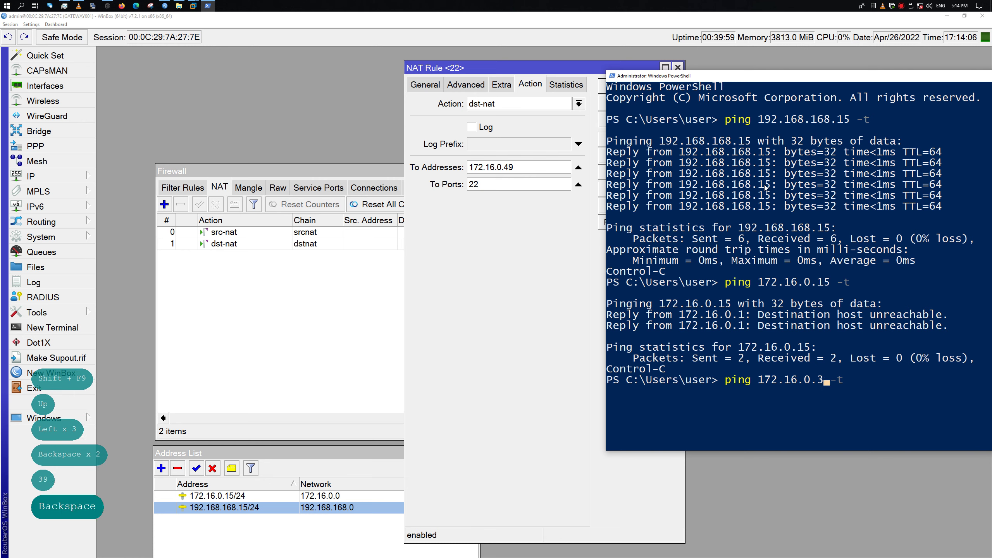
pyautogui.write('49')
pyautogui.press('Return')
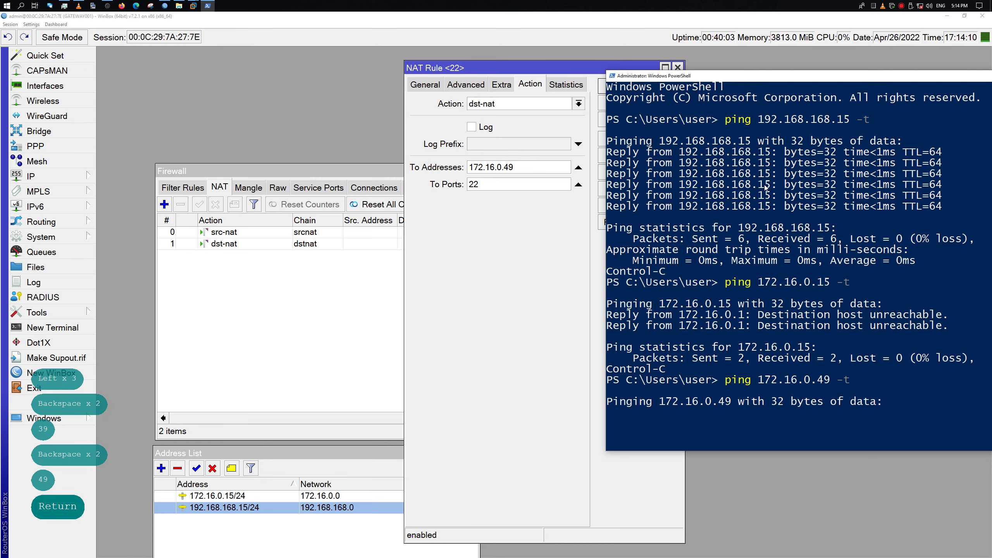
pyautogui.hotkey('ctrl', 'c')
# Attempt an SSH login with the user's account to 172.16.0.49
pyautogui.press('Up')
pyautogui.press('BackSpace')
pyautogui.press('BackSpace')
pyautogui.press('BackSpace')
pyautogui.hotkey('ctrl', 'a')
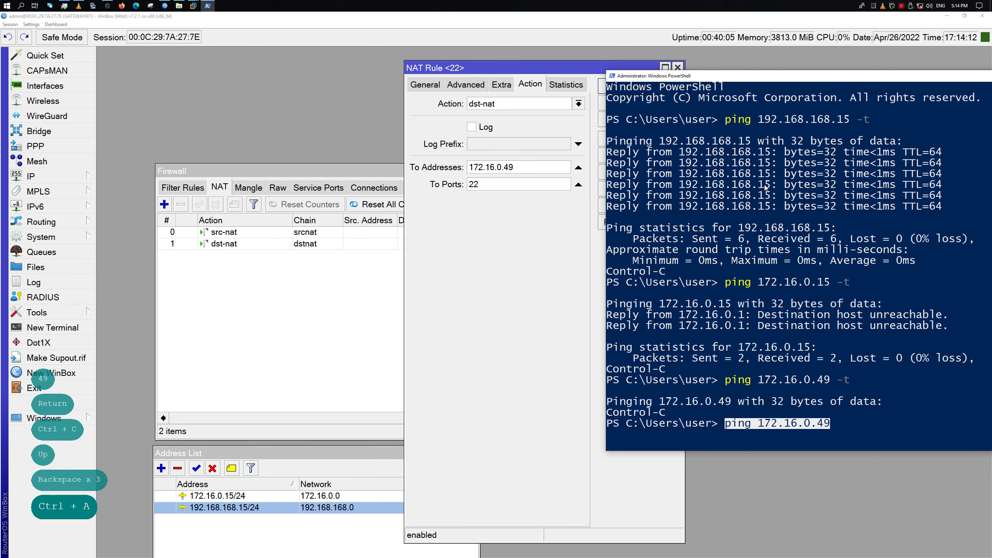
pyautogui.press('Left')
pyautogui.press('Left')
pyautogui.press('Left')
pyautogui.press('Left')
pyautogui.press('Left')
pyautogui.press('Left')
pyautogui.press('Left')
pyautogui.press('Left')
pyautogui.press('Left')
pyautogui.press('Left')
pyautogui.press('Left')
pyautogui.press('Left')
pyautogui.press('Left')
pyautogui.press('Left')
pyautogui.press('Left')
pyautogui.press('Left')
pyautogui.press('Delete')
pyautogui.press('Delete')
pyautogui.press('Delete')
pyautogui.press('Delete')
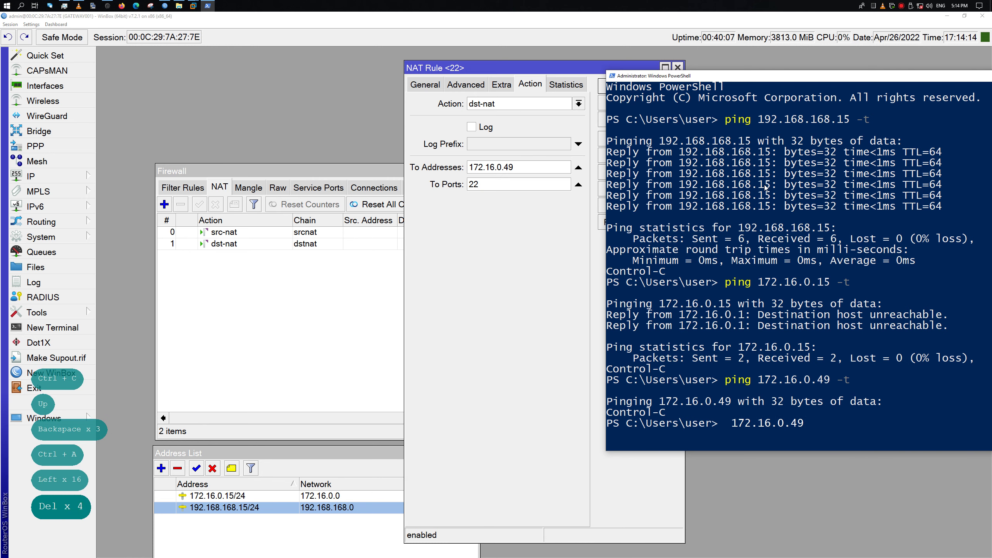
pyautogui.write('ssh iude')
pyautogui.press('BackSpace')
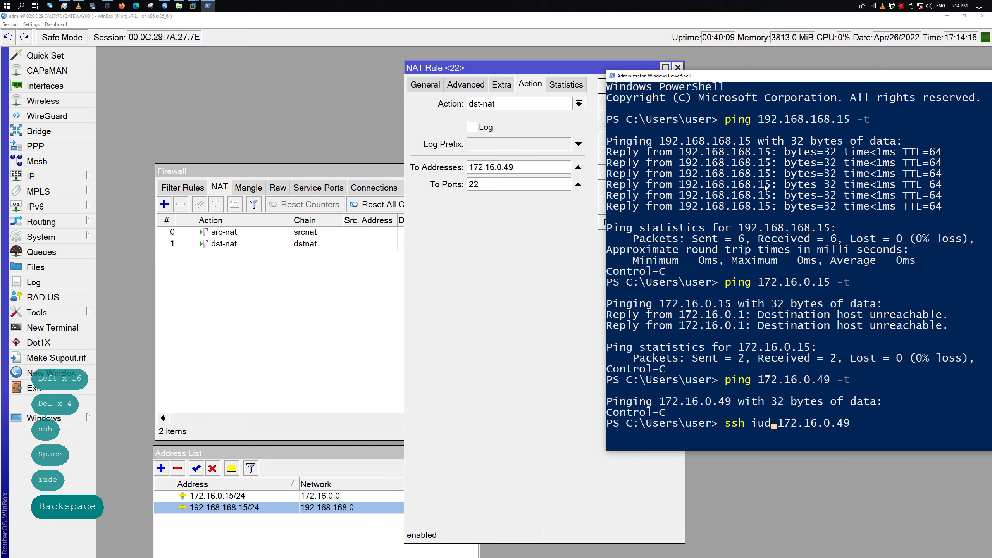
pyautogui.press('BackSpace')
pyautogui.press('BackSpace')
pyautogui.write('denis@')
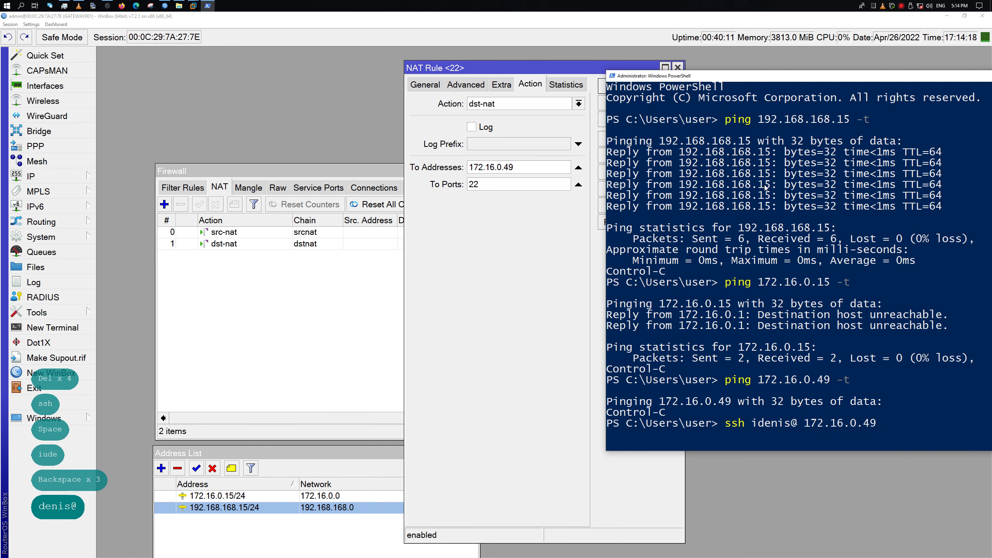
pyautogui.press('Delete')
pyautogui.press('Return')
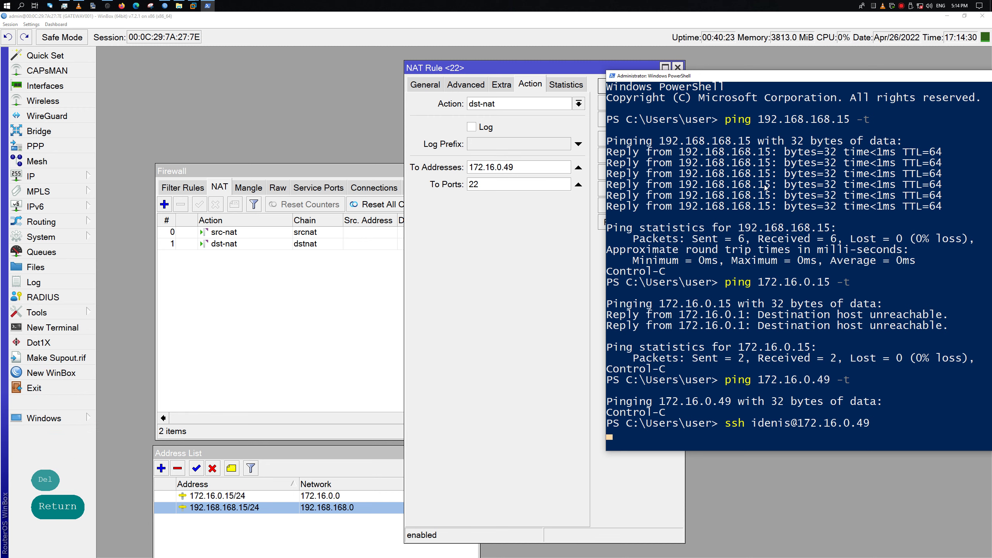
# Abort the unresponsive SSH attempt and recall the ssh command to change its address
pyautogui.press('Return')
pyautogui.press('Return')
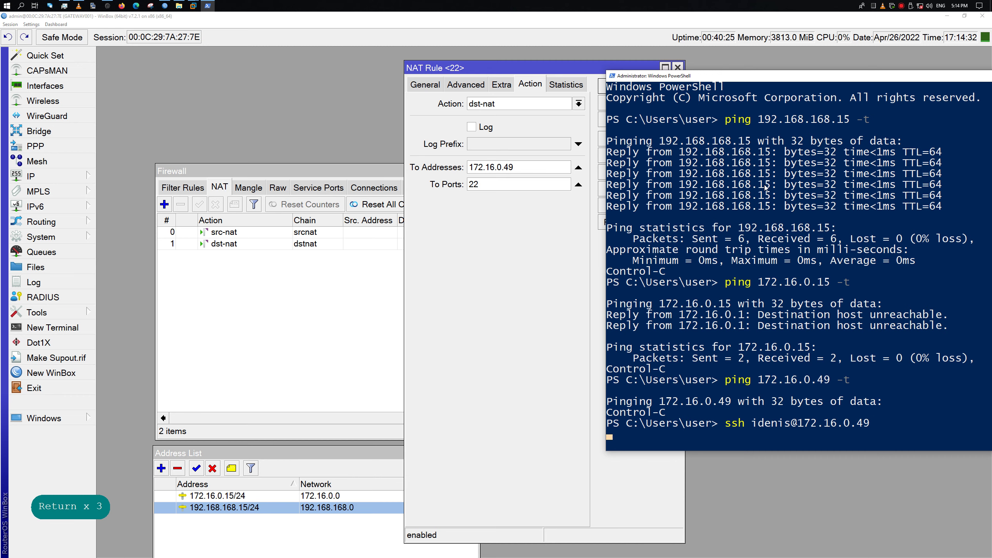
pyautogui.hotkey('ctrl', 'c')
pyautogui.press('Return')
pyautogui.press('Return')
pyautogui.press('Return')
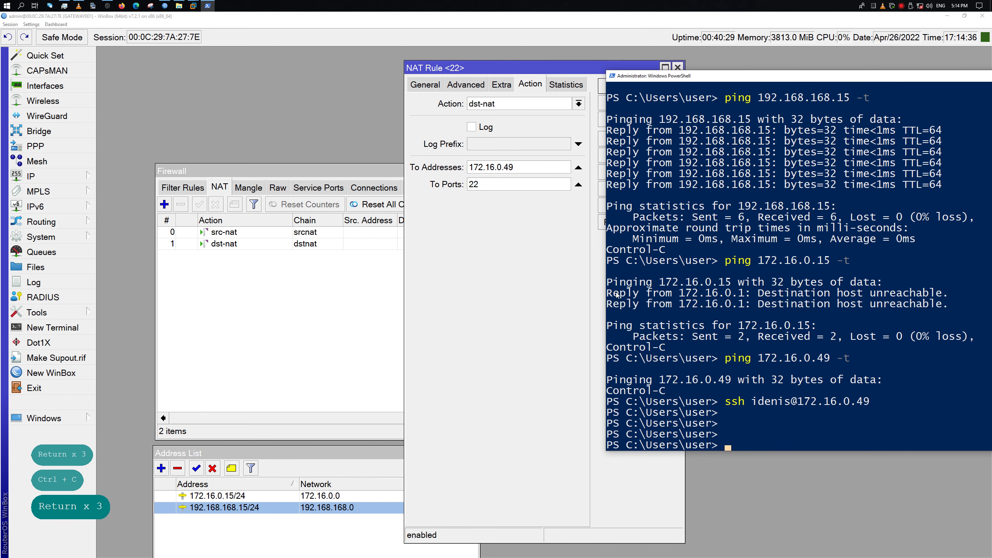
pyautogui.press('Up')
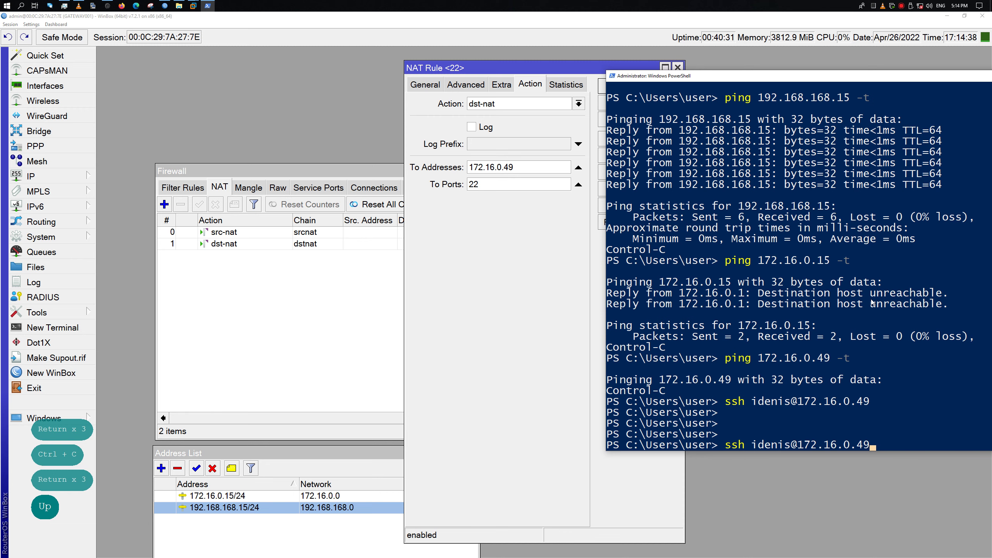
pyautogui.press('BackSpace')
pyautogui.press('BackSpace')
pyautogui.press('BackSpace')
pyautogui.press('BackSpace')
pyautogui.press('BackSpace')
pyautogui.press('BackSpace')
pyautogui.press('BackSpace')
pyautogui.press('BackSpace')
pyautogui.press('BackSpace')
pyautogui.press('BackSpace')
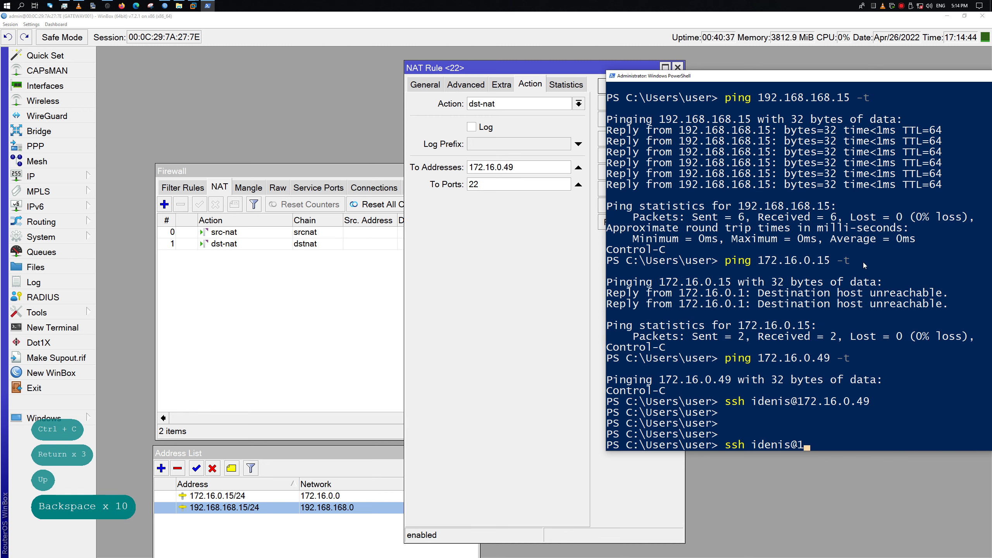
pyautogui.click(484, 243)
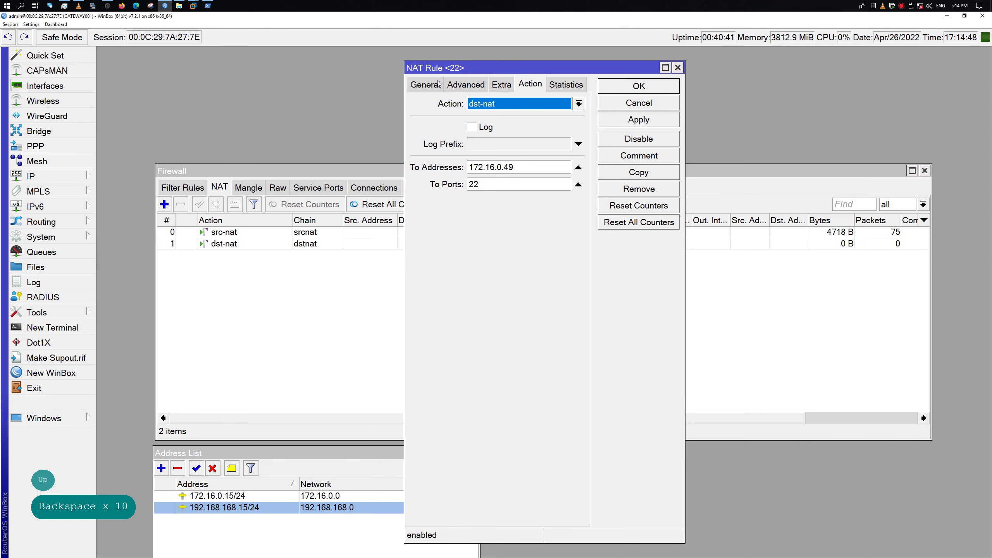
# Change the rule's Dst. Port to 22222, apply it and close the editor
pyautogui.click(426, 84)
pyautogui.click(523, 199)
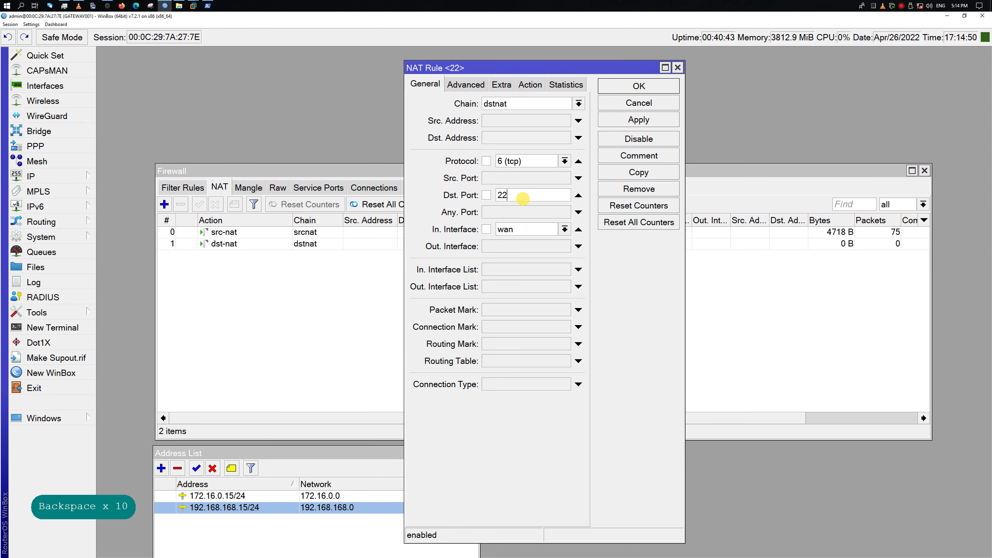
pyautogui.write('222')
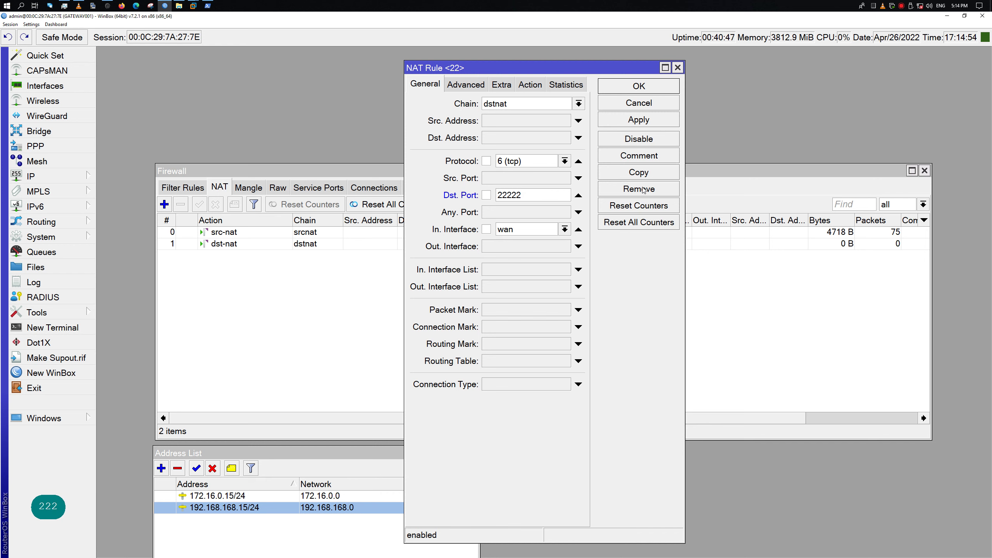
pyautogui.click(636, 121)
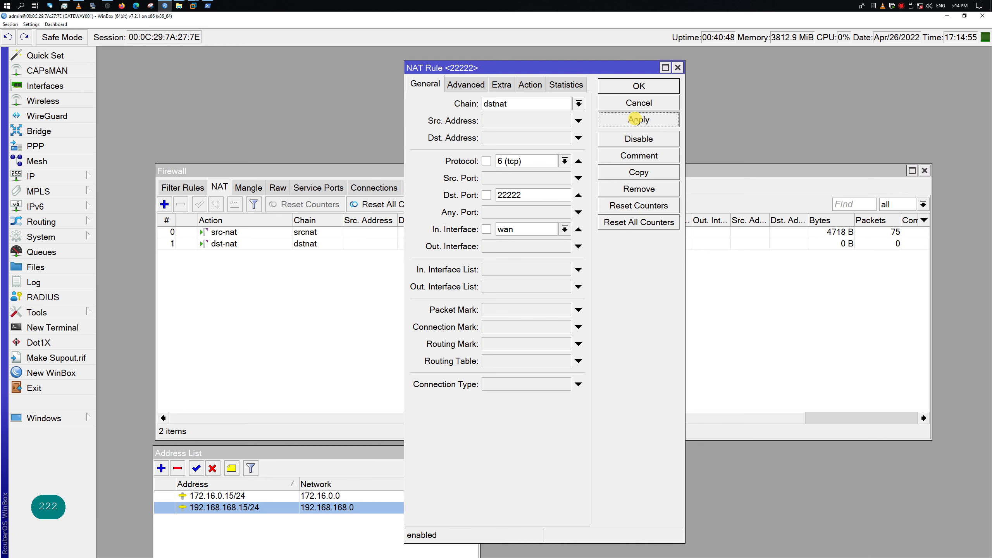
pyautogui.click(642, 87)
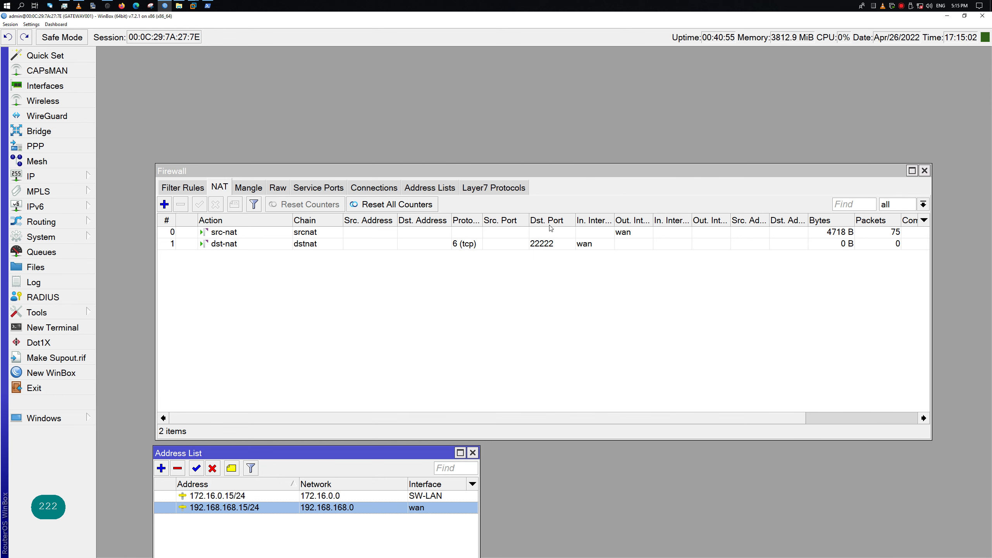
# Reopen the dst-nat rule and review its Advanced, Extra and Action settings
pyautogui.doubleClick(610, 242)
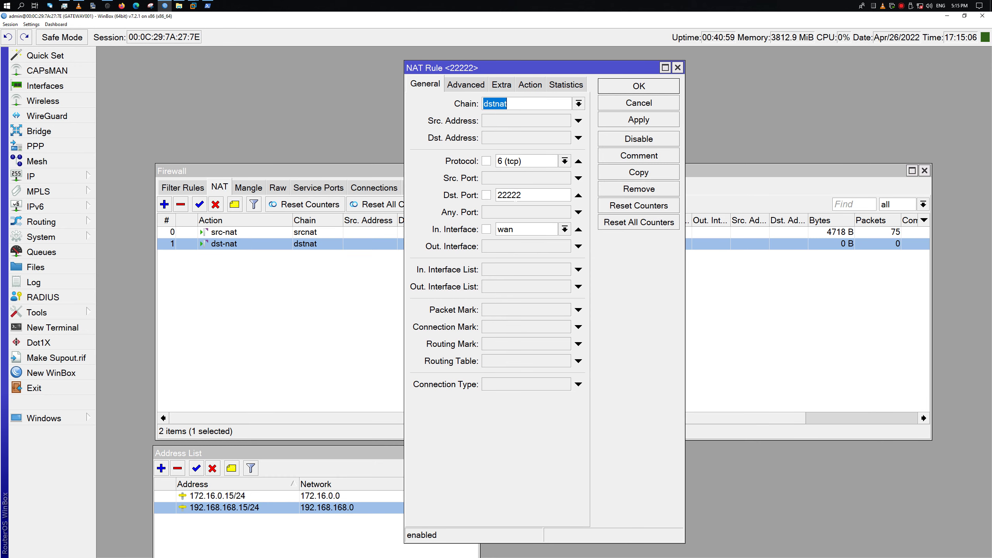
pyautogui.click(473, 85)
pyautogui.click(502, 85)
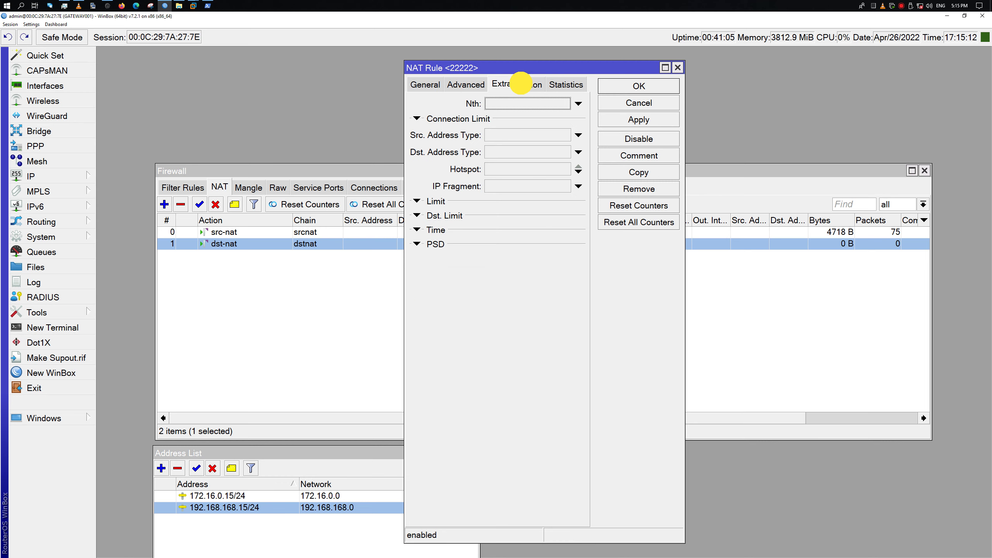
pyautogui.click(523, 85)
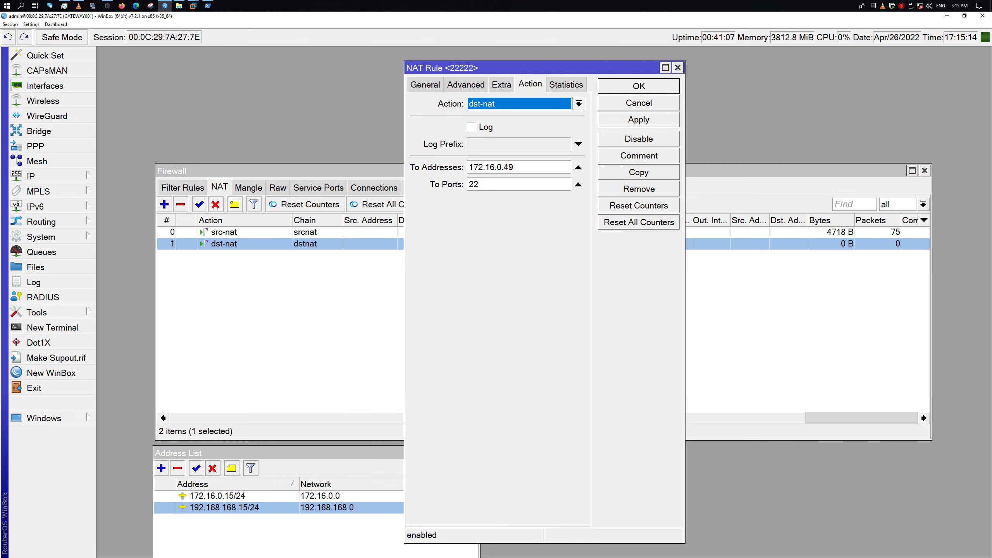
# SSH to 192.168.168.15 on port 22222, accept the host key, log in and run w -i
pyautogui.click(207, 6)
pyautogui.click(972, 427)
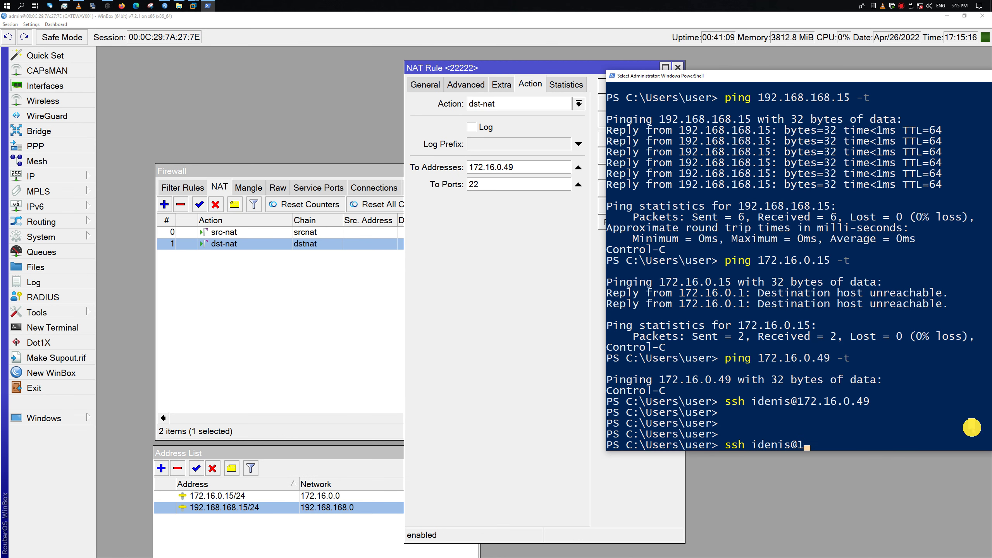
pyautogui.press('BackSpace')
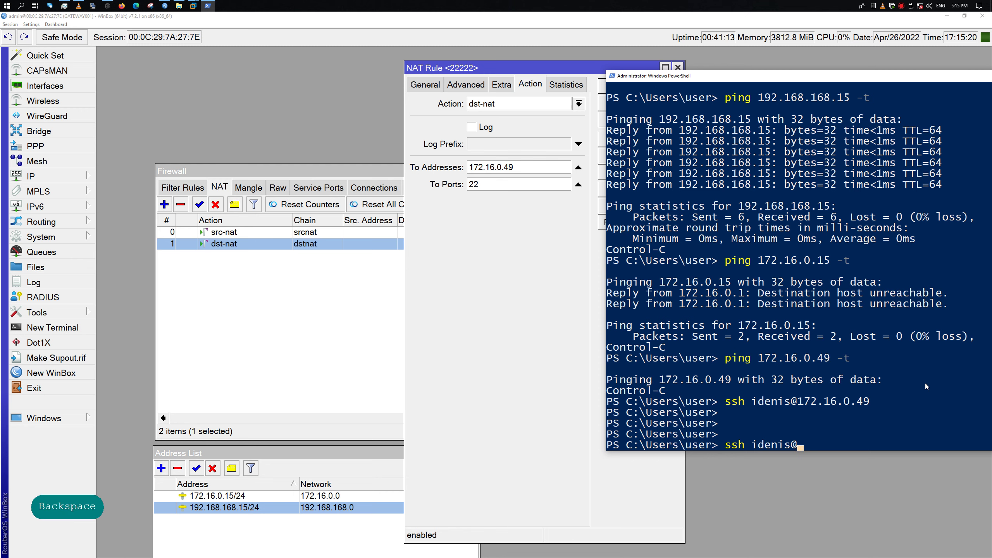
pyautogui.write('192.168.1')
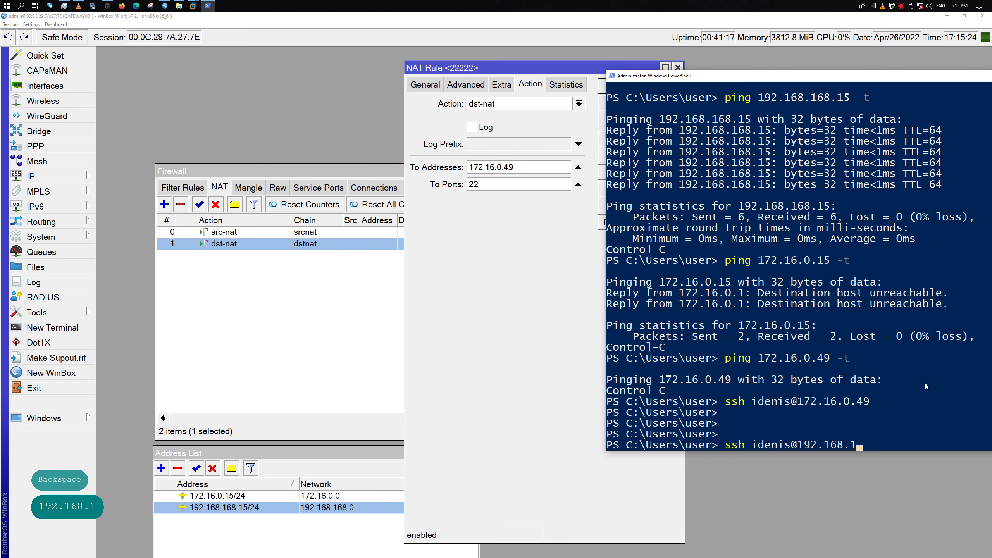
pyautogui.write('68.')
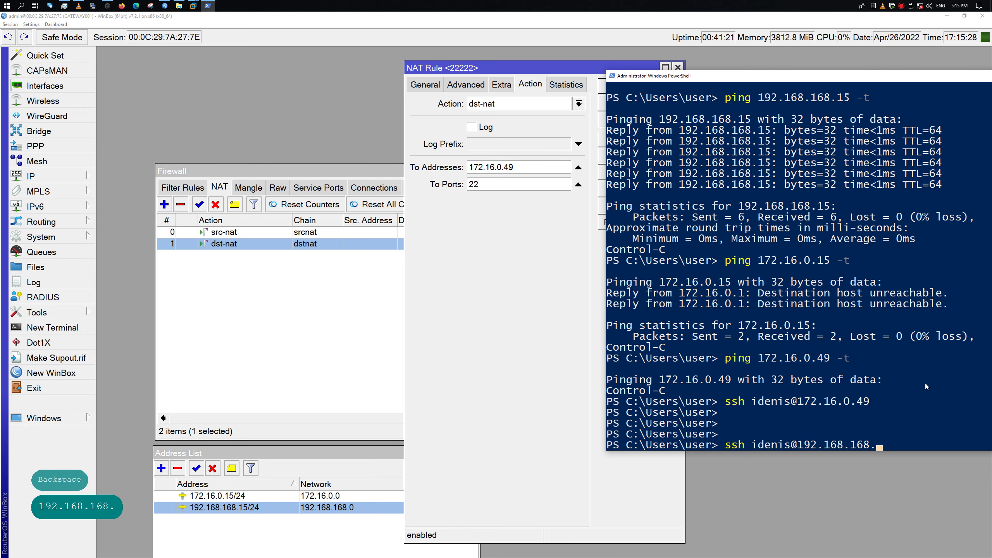
pyautogui.write('15')
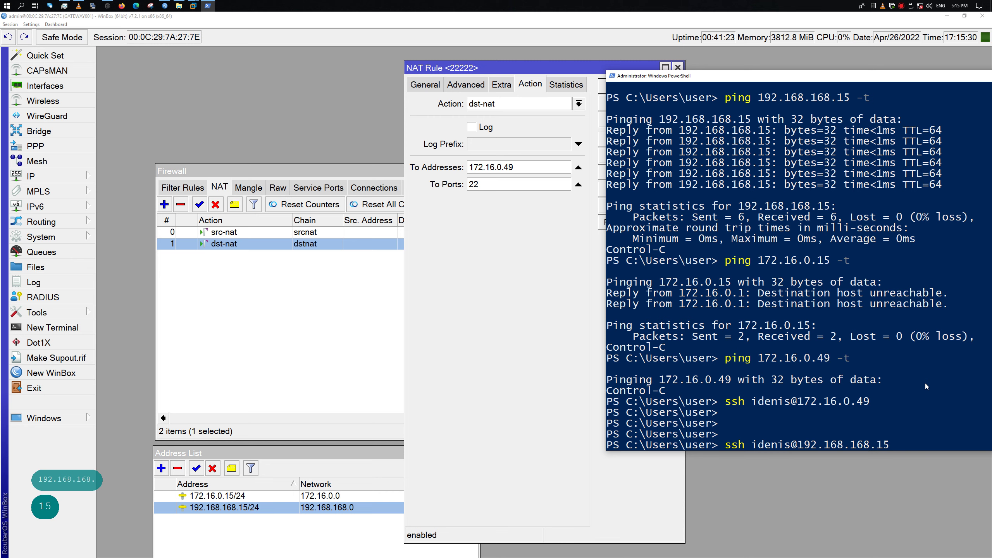
pyautogui.press('Left')
pyautogui.press('Left')
pyautogui.press('Left')
pyautogui.press('Left')
pyautogui.press('Left')
pyautogui.press('Left')
pyautogui.press('Left')
pyautogui.press('Left')
pyautogui.press('Left')
pyautogui.press('Left')
pyautogui.press('Left')
pyautogui.press('Left')
pyautogui.press('Left')
pyautogui.press('Left')
pyautogui.press('Left')
pyautogui.press('Left')
pyautogui.press('Left')
pyautogui.press('Left')
pyautogui.press('Left')
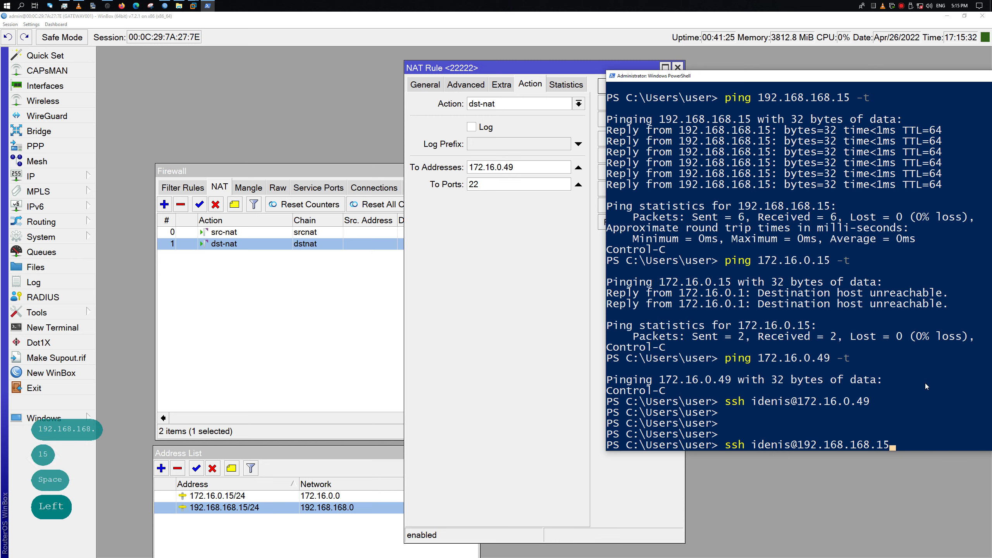
pyautogui.press('Left')
pyautogui.press('Left')
pyautogui.press('Left')
pyautogui.press('Left')
pyautogui.write('-p ')
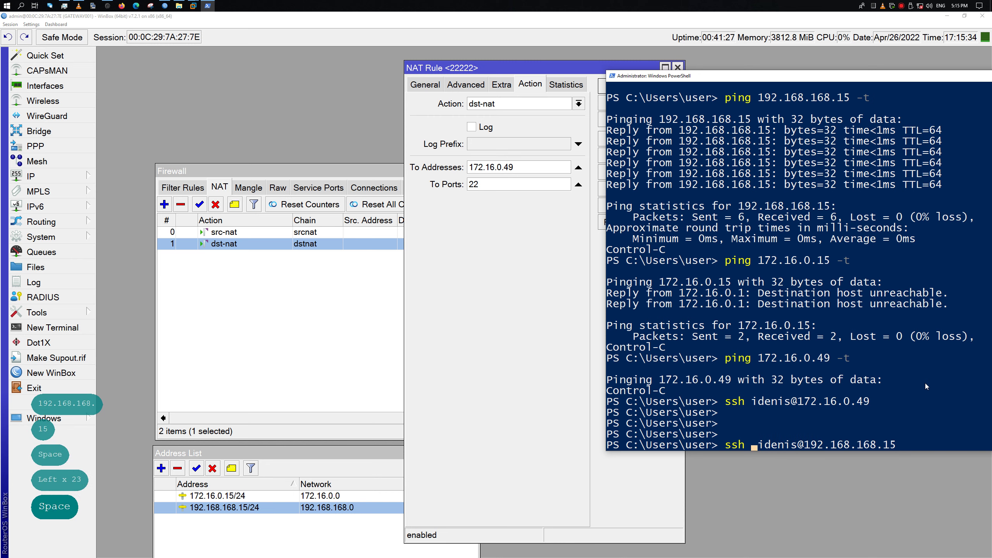
pyautogui.write('22222')
pyautogui.press('Return')
pyautogui.write('yes')
pyautogui.press('Return')
pyautogui.press('Return')
pyautogui.write('w -i')
pyautogui.press('Return')
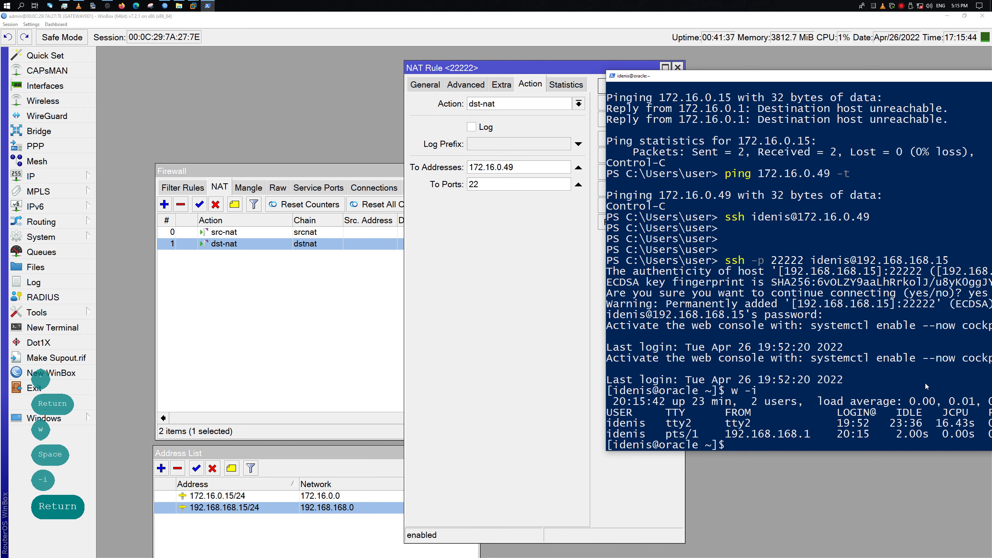
# Run w -i on the Oracle Linux VM console to see the incoming session
pyautogui.click(797, 303)
pyautogui.moveTo(797, 303); pyautogui.dragTo(887, 303)
pyautogui.click(193, 5)
pyautogui.click(431, 210)
pyautogui.write('w -i')
pyautogui.press('Return')
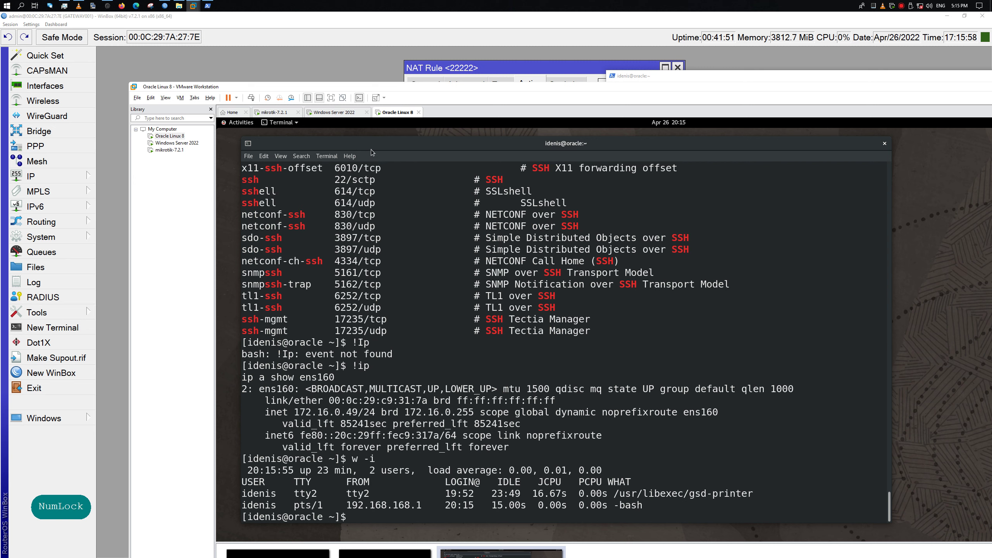
# Run who -a on the Oracle Linux console to list its login sessions
pyautogui.press('NumLock')
pyautogui.press('NumLock')
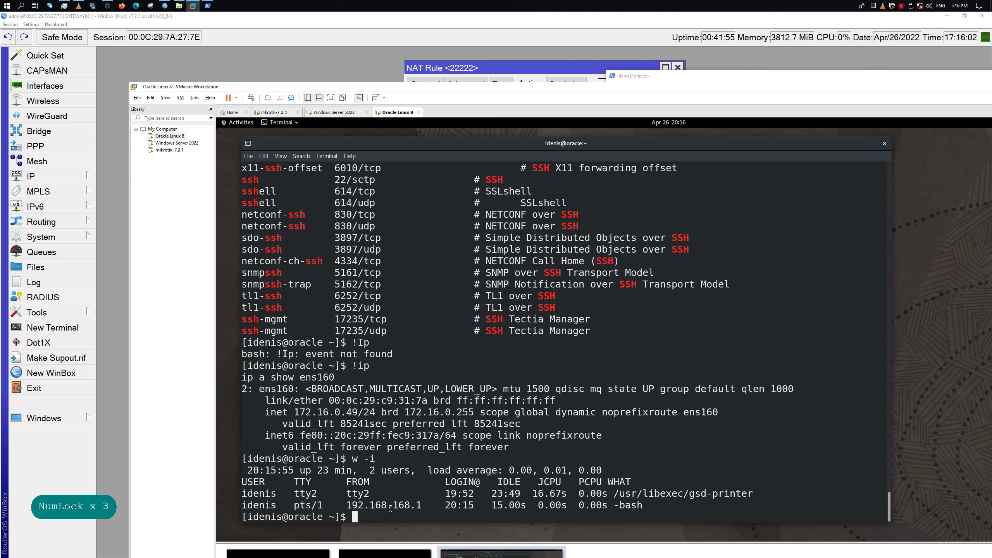
pyautogui.moveTo(318, 506); pyautogui.dragTo(541, 507)
pyautogui.click(630, 497)
pyautogui.write('who -')
pyautogui.write('a')
pyautogui.press('Return')
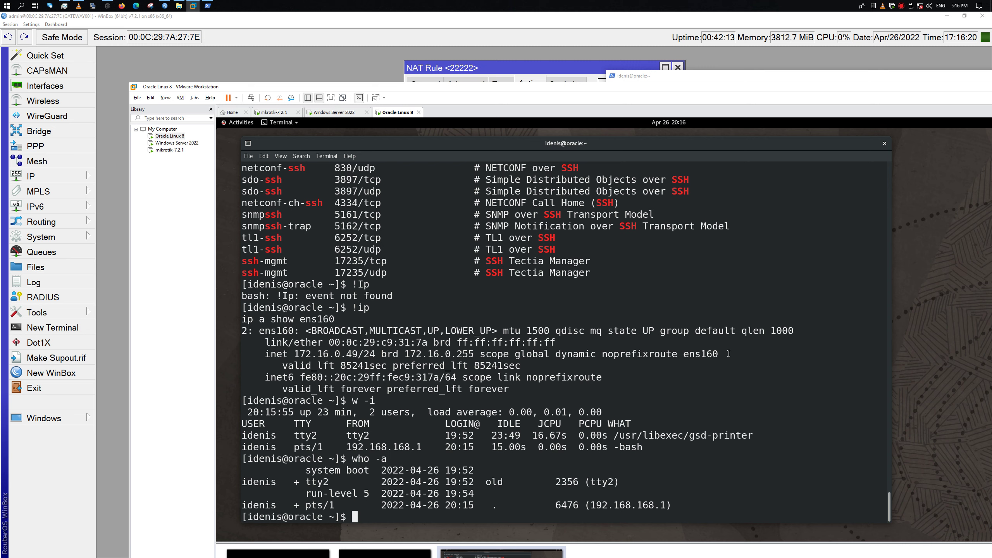
# Grep /etc/protocols case-insensitively for 'remote', begin an 'rdf' search, then switch to the Windows Server 2022 VM
pyautogui.write('cat /etc/protocols ')
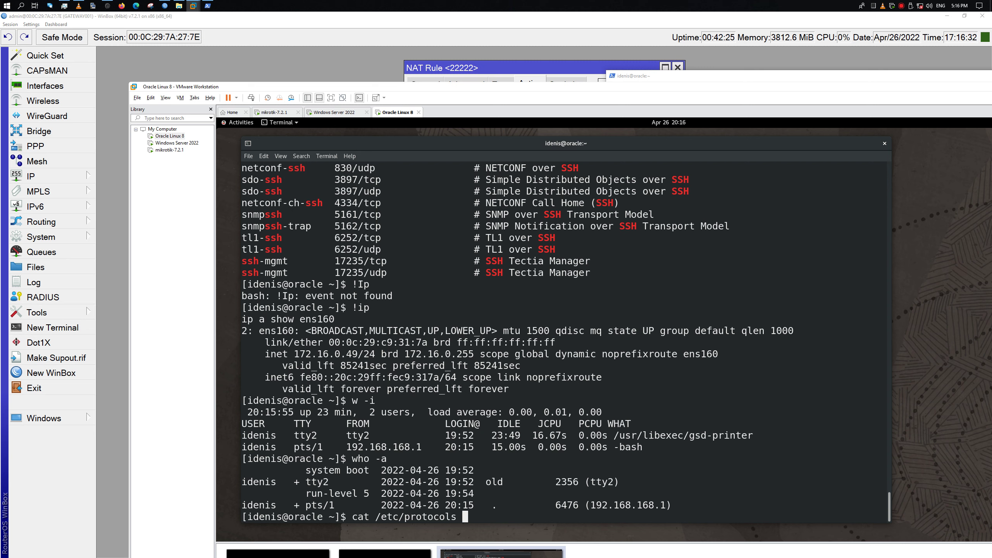
pyautogui.write('| grep')
pyautogui.press('BackSpace')
pyautogui.press('BackSpace')
pyautogui.press('BackSpace')
pyautogui.write('ep -i remote')
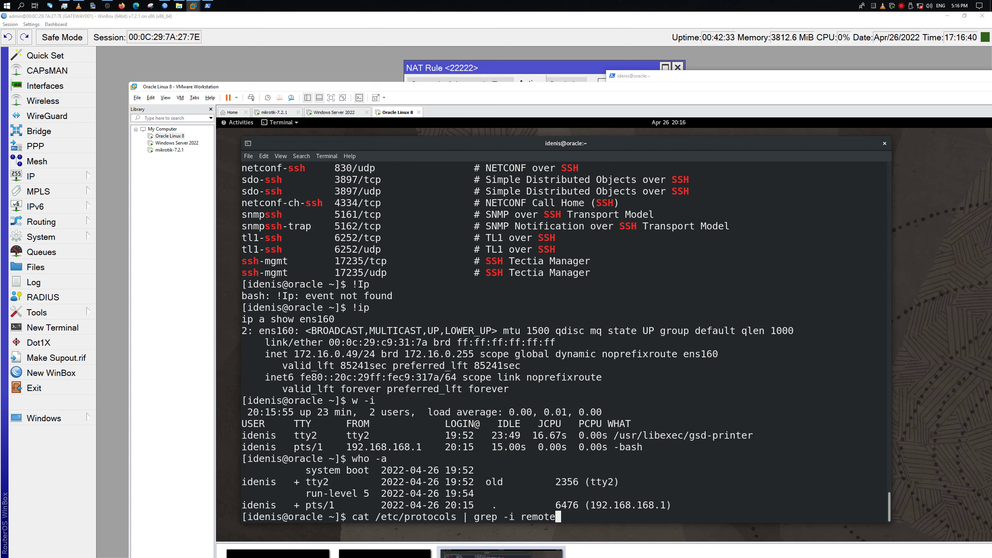
pyautogui.press('Return')
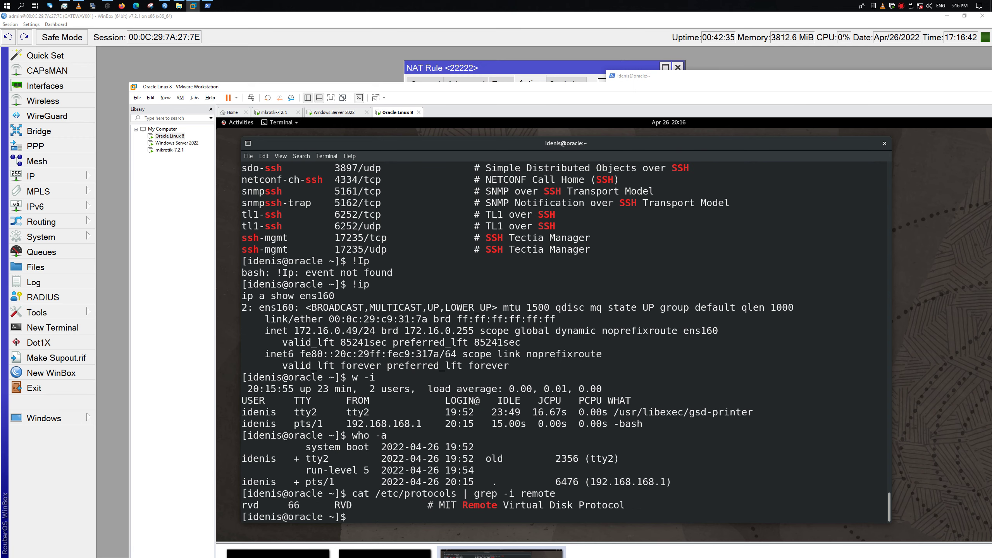
pyautogui.press('Up')
pyautogui.press('BackSpace')
pyautogui.press('BackSpace')
pyautogui.press('BackSpace')
pyautogui.press('BackSpace')
pyautogui.press('BackSpace')
pyautogui.press('BackSpace')
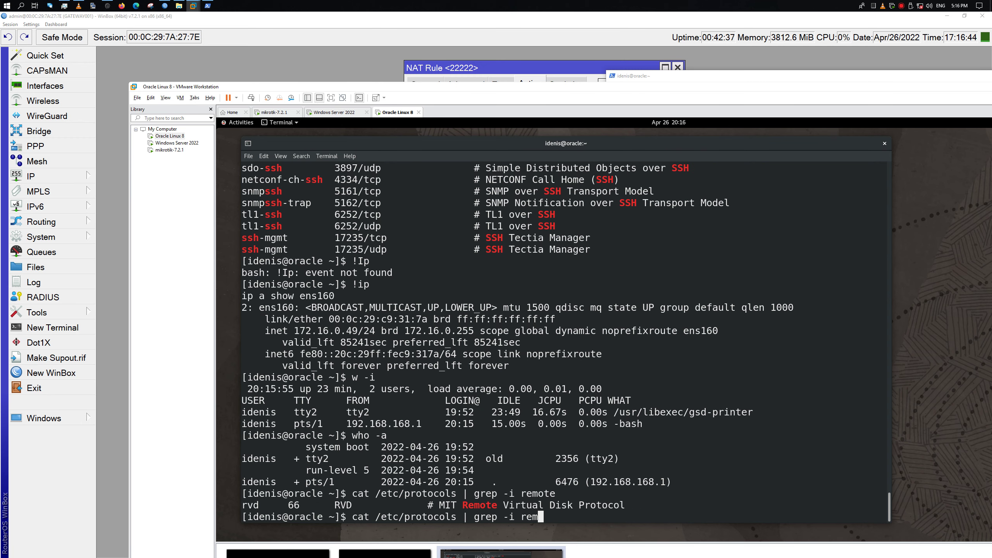
pyautogui.write('rdf')
pyautogui.click(334, 112)
pyautogui.press('Num_Lock')
pyautogui.press('Num_Lock')
pyautogui.press('Num_Lock')
pyautogui.press('Num_Lock')
pyautogui.press('Num_Lock')
pyautogui.press('Num_Lock')
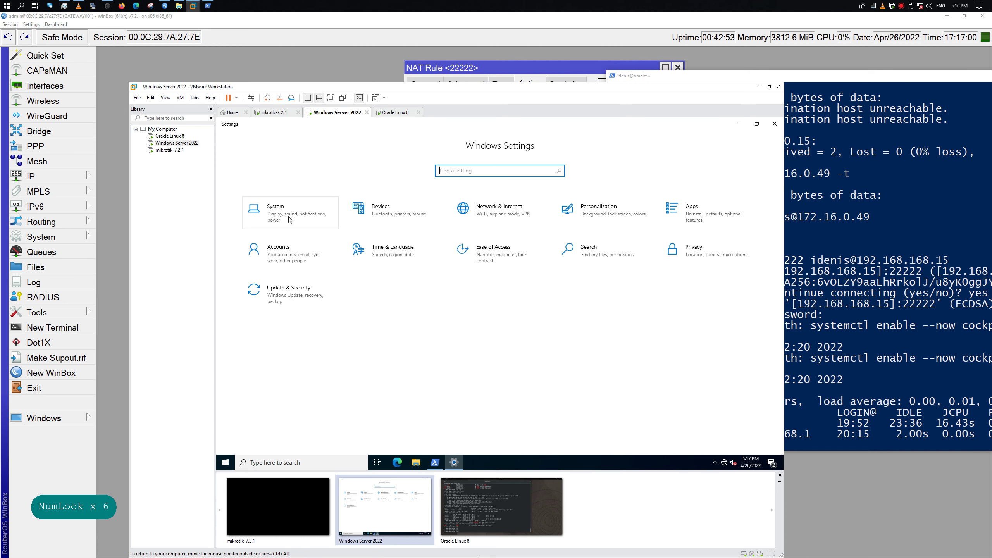
# Turn on Remote Desktop under System settings and confirm it
pyautogui.click(291, 219)
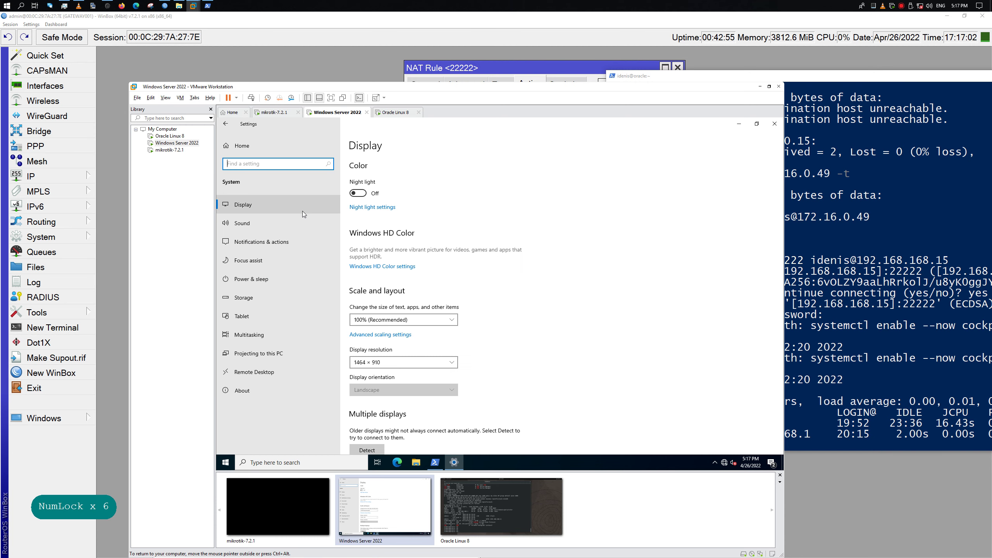
pyautogui.click(276, 373)
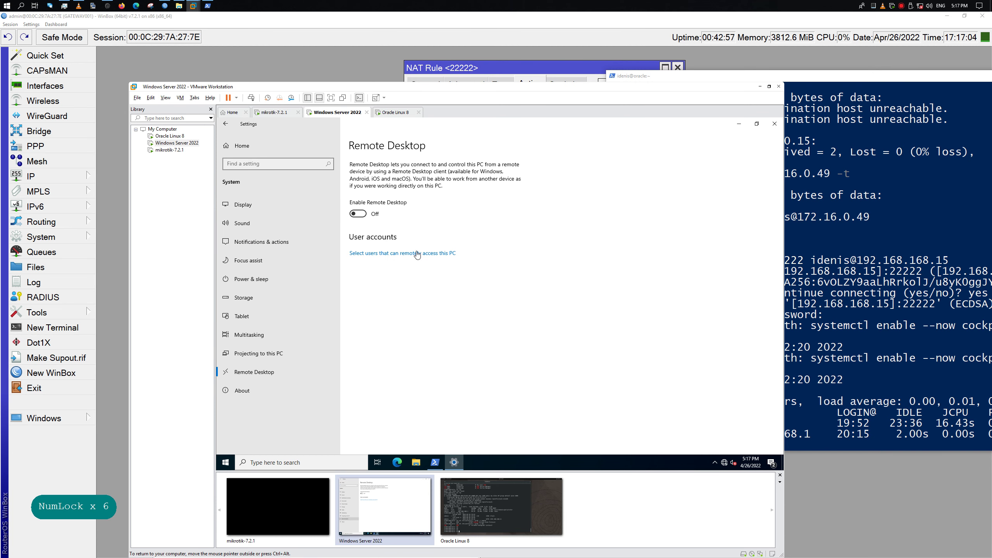
pyautogui.click(368, 222)
pyautogui.click(566, 306)
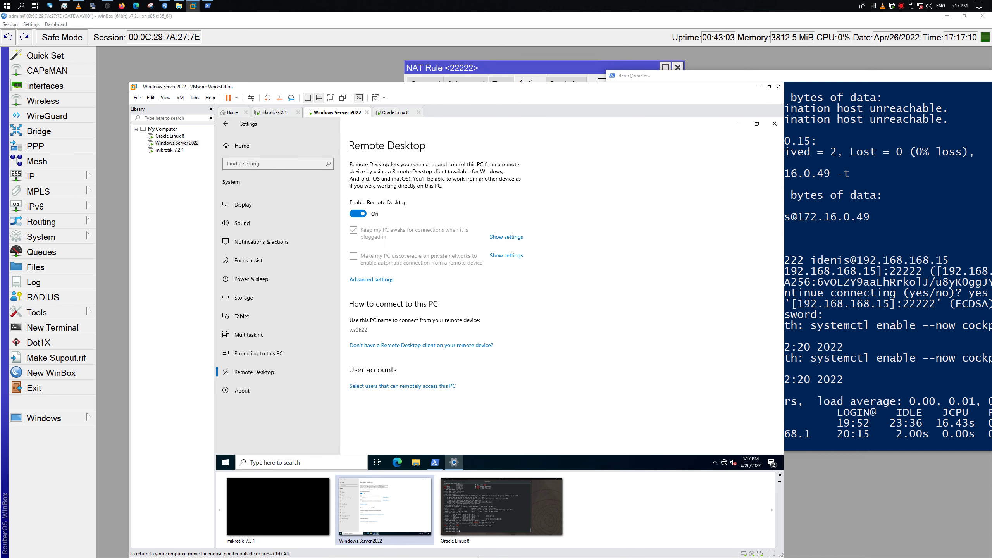
# Launch mstsc and review the Display, Local Resources, Experience and Advanced options
pyautogui.press('super+r')
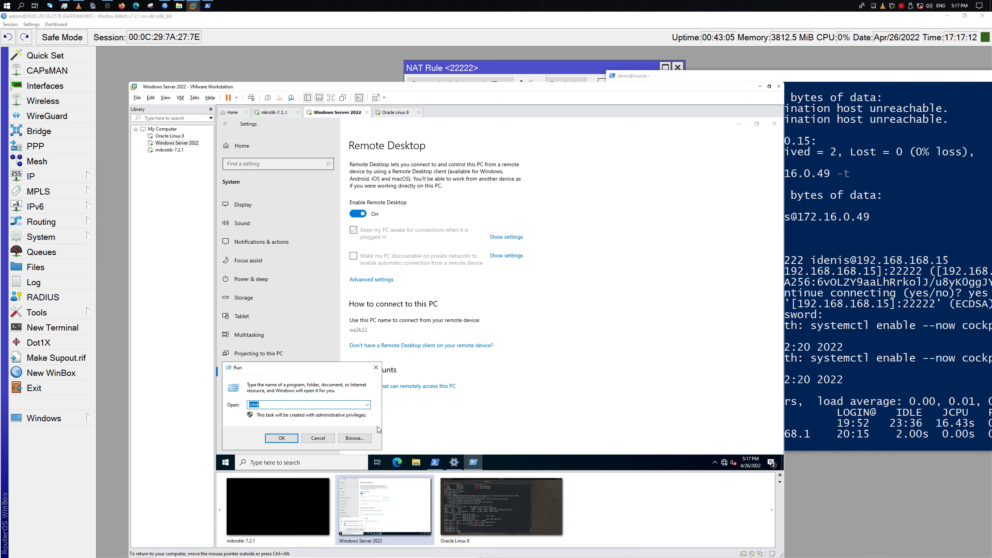
pyautogui.write('mstsc')
pyautogui.press('Return')
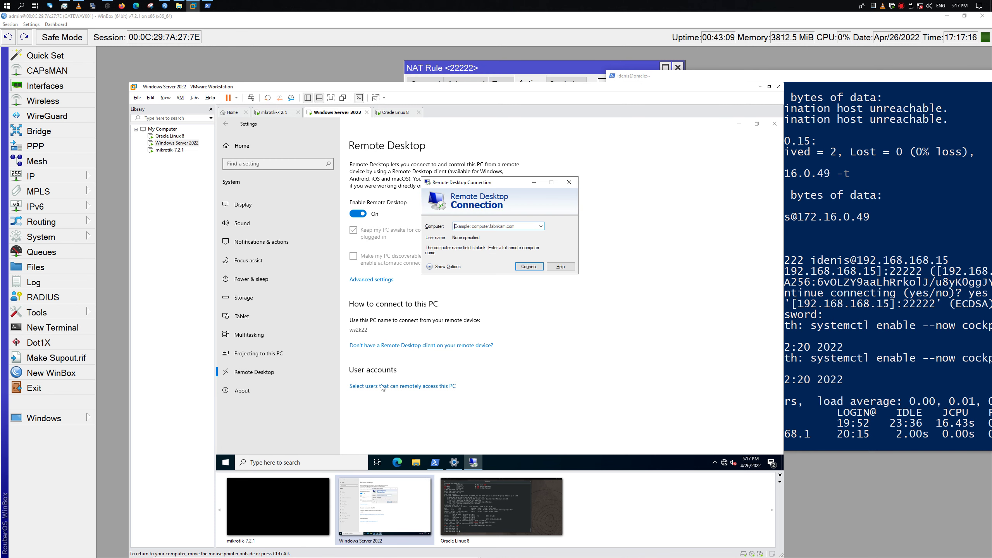
pyautogui.click(430, 266)
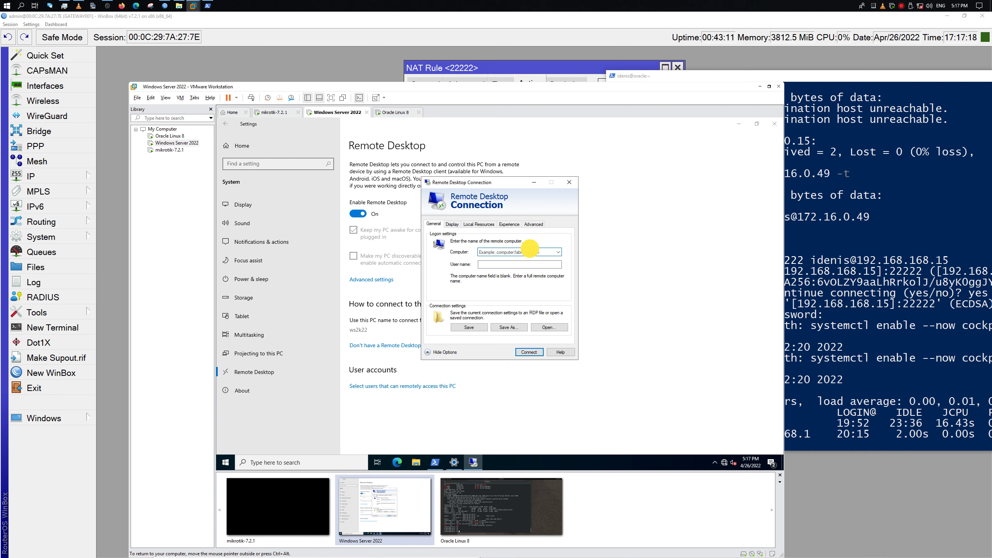
pyautogui.click(452, 225)
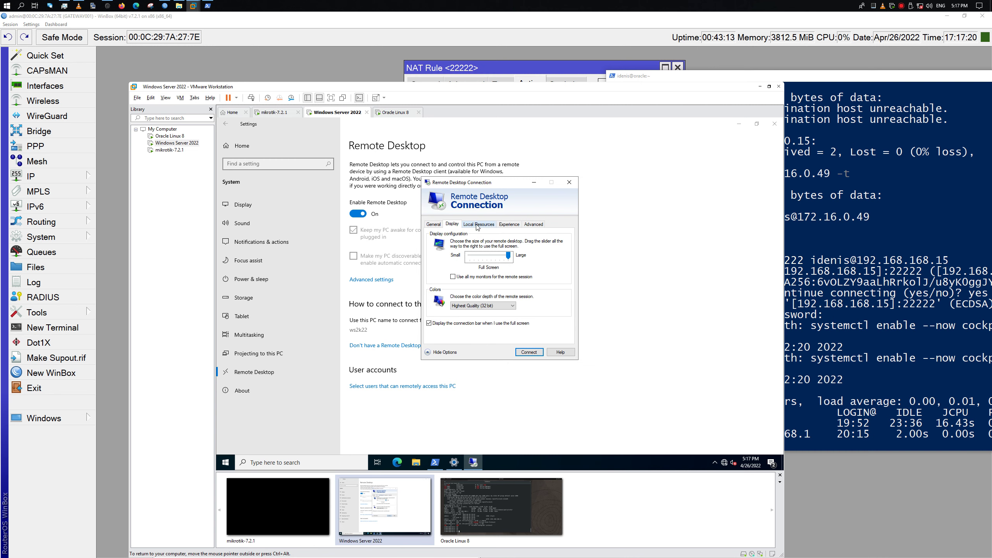
pyautogui.click(479, 225)
pyautogui.click(509, 225)
pyautogui.click(537, 226)
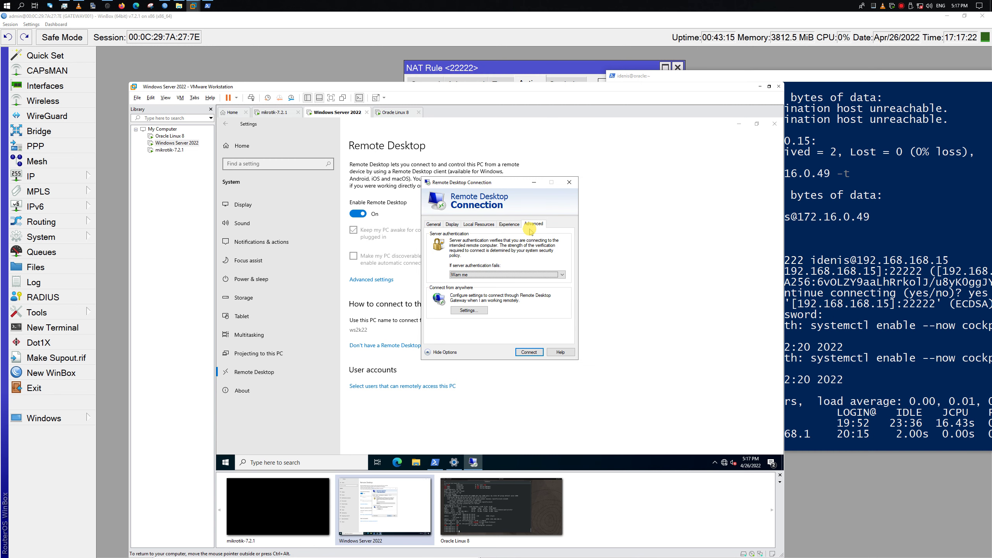
pyautogui.click(433, 224)
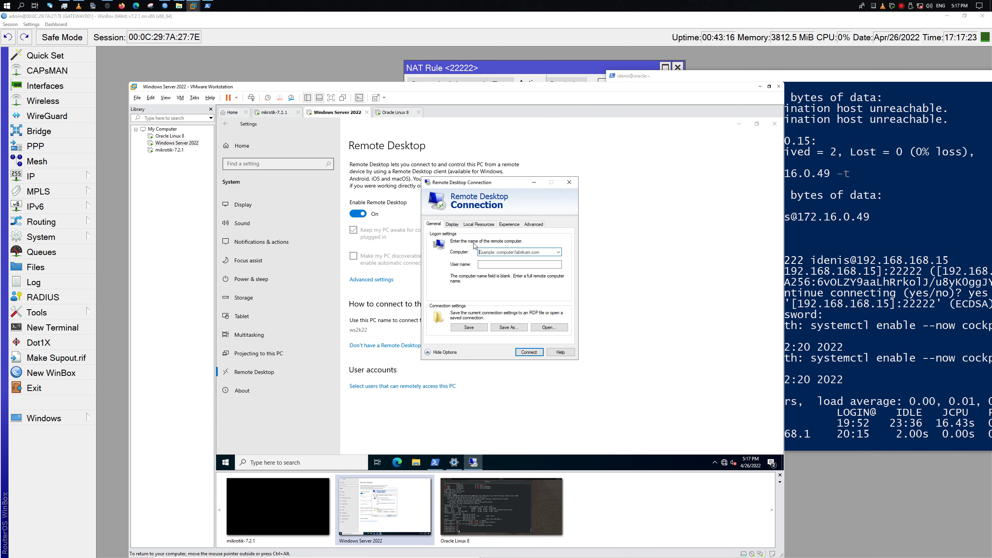
# Set the computer to 127.0.0.1 and start the connection
pyautogui.click(558, 253)
pyautogui.click(562, 235)
pyautogui.write('127.0.0.1')
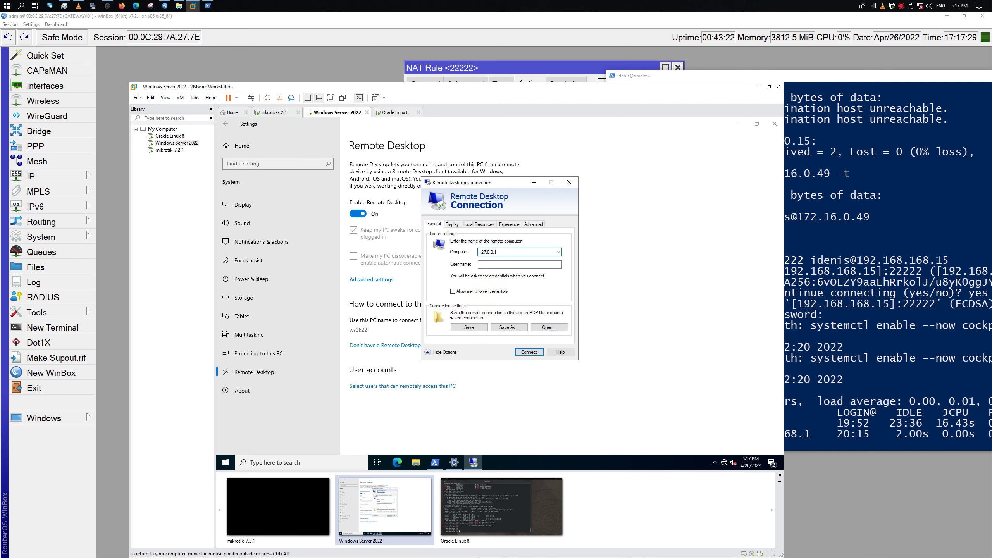
pyautogui.press('Return')
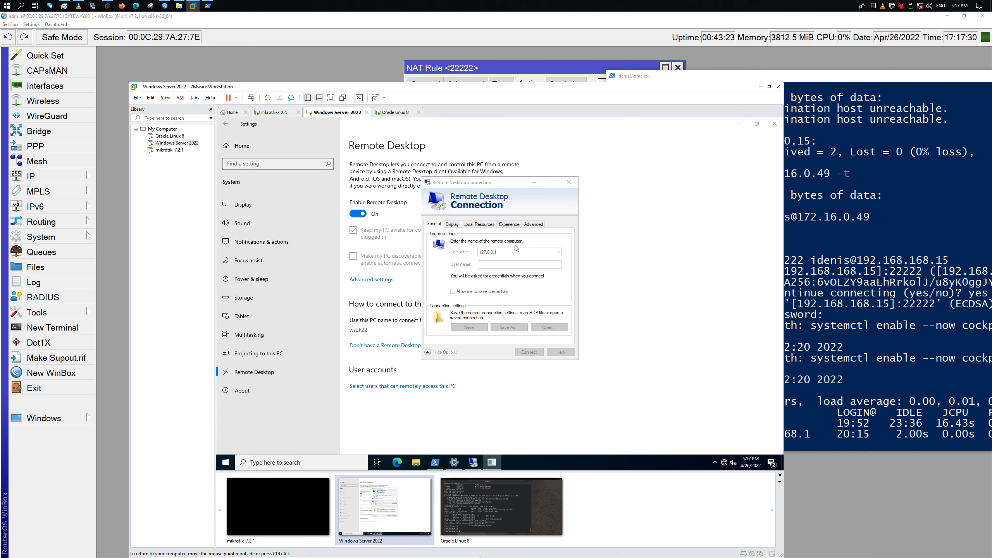
# Enter the Administrator username and the account password, then cancel the connection and close the client
pyautogui.write('A')
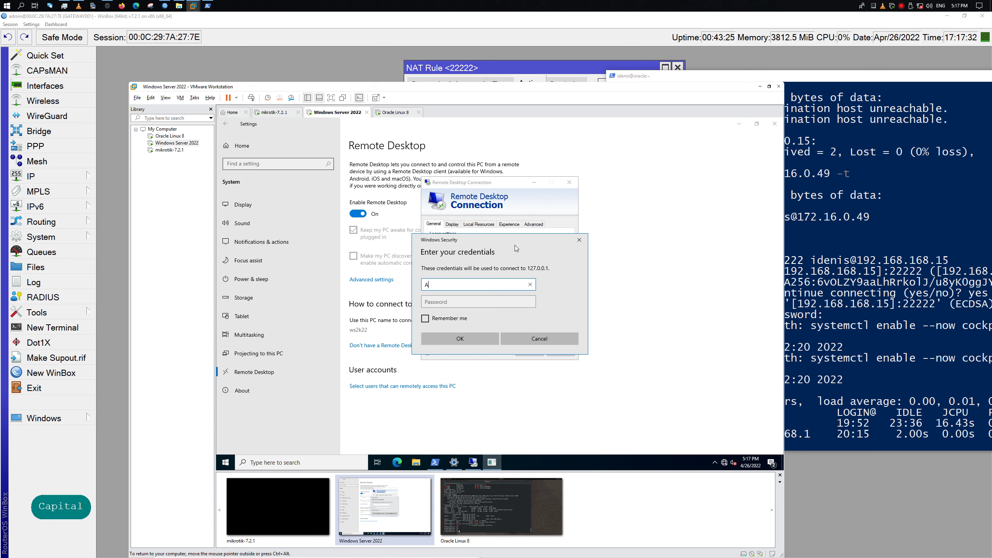
pyautogui.write('dminist')
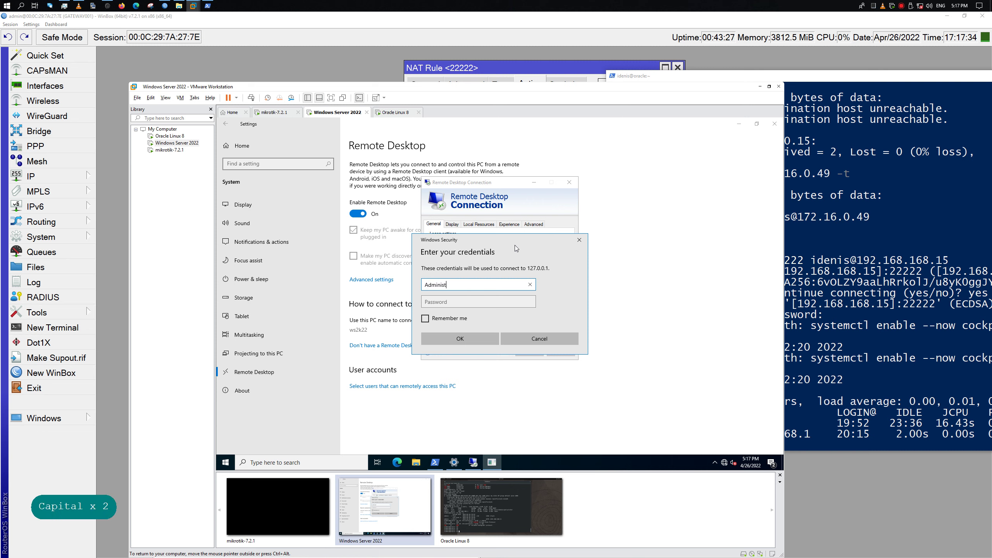
pyautogui.write('rator')
pyautogui.press('Tab')
pyautogui.press('capslock')
pyautogui.press('capslock')
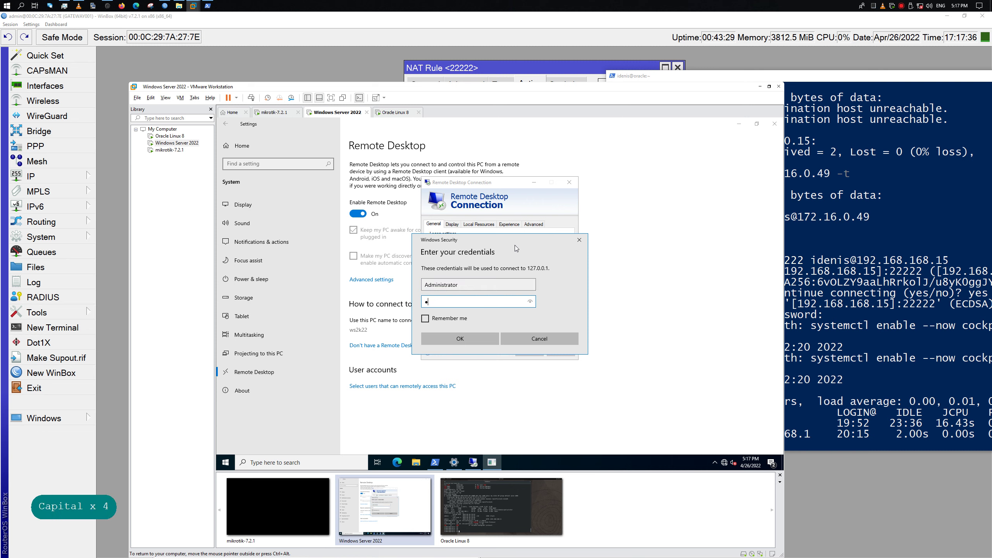
pyautogui.click(468, 339)
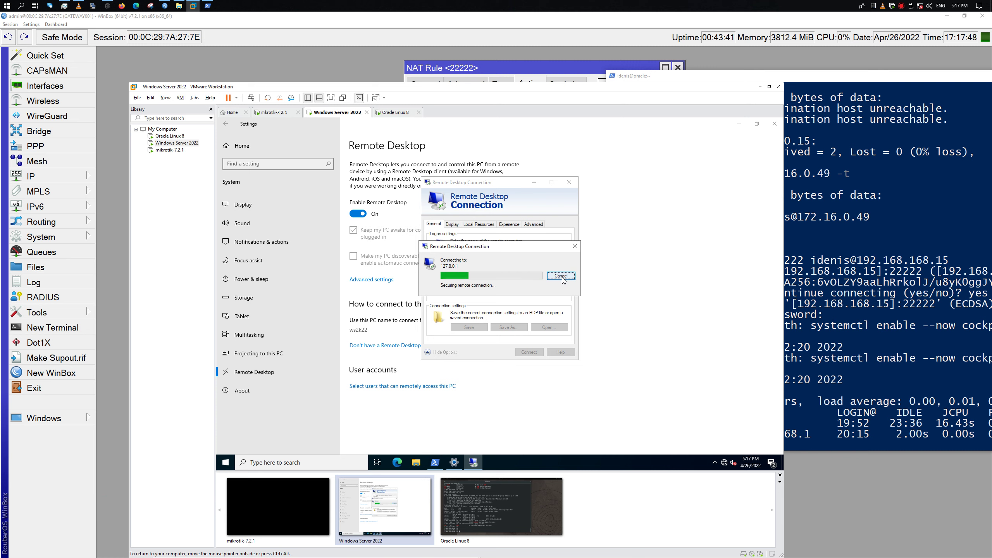
pyautogui.click(562, 276)
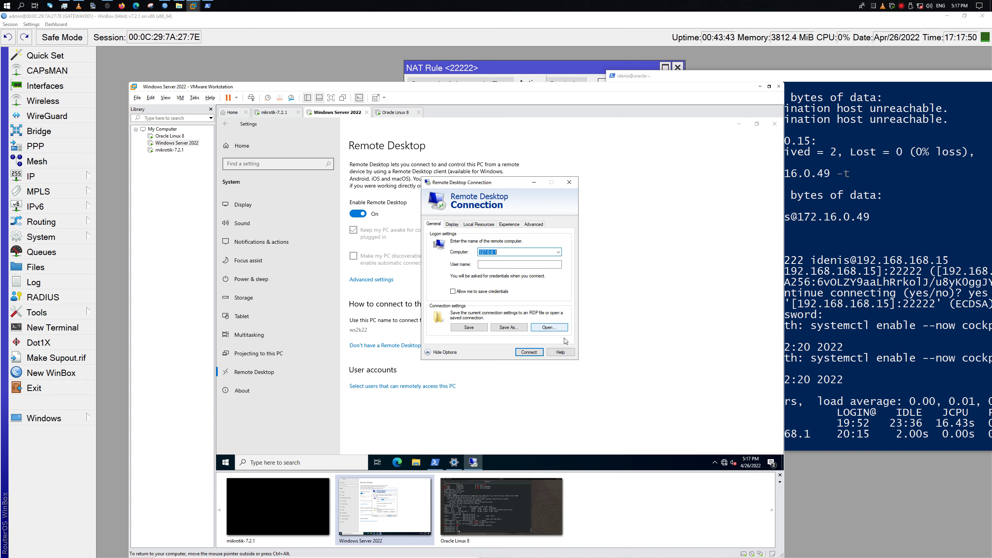
pyautogui.click(569, 182)
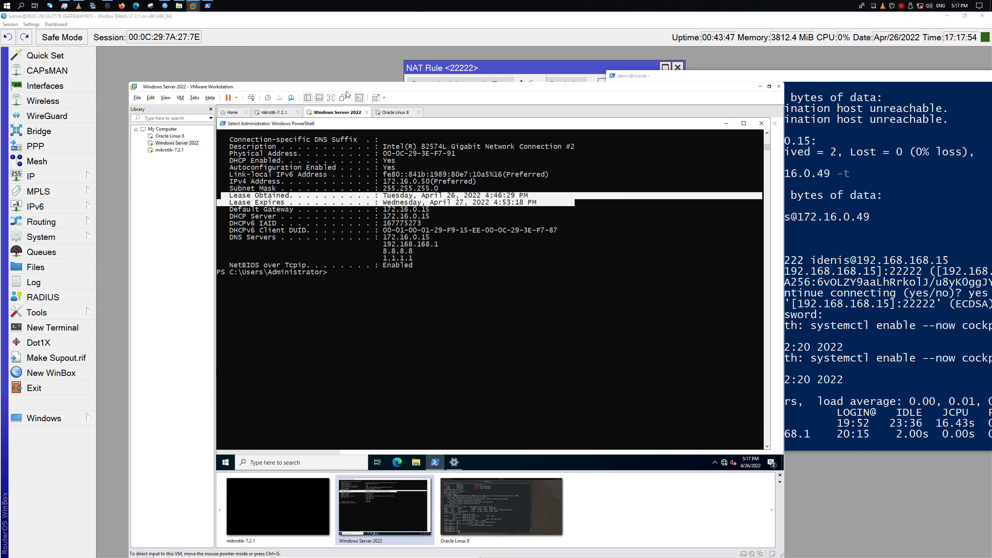
pyautogui.click(324, 49)
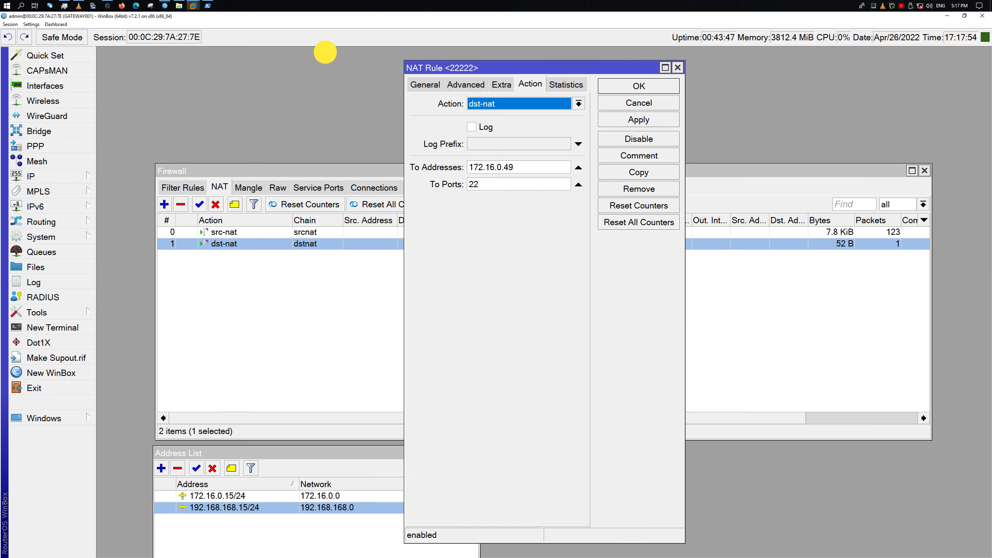
# Apply the forwarding to 172.16.0.49 port 22 and close the NAT Rule editor
pyautogui.click(648, 121)
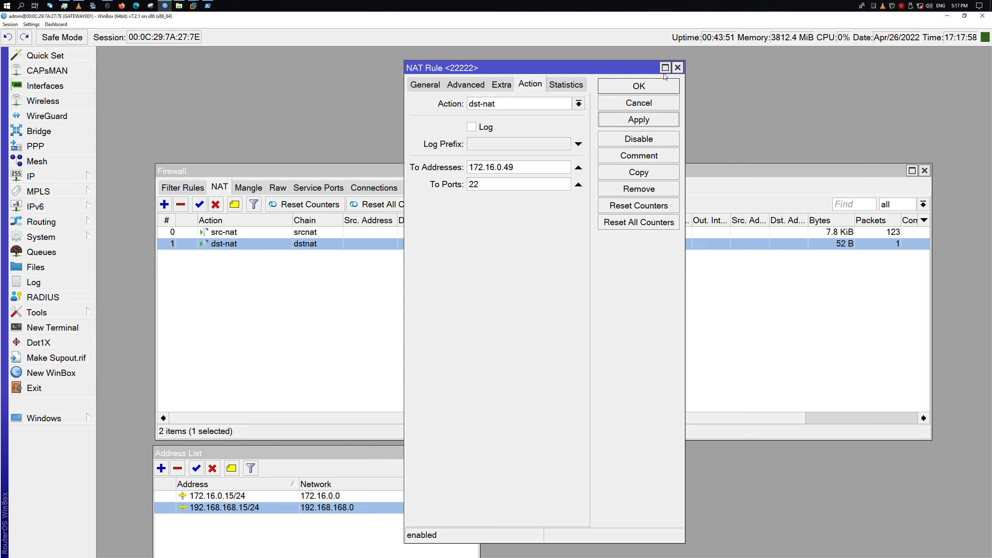
pyautogui.click(677, 68)
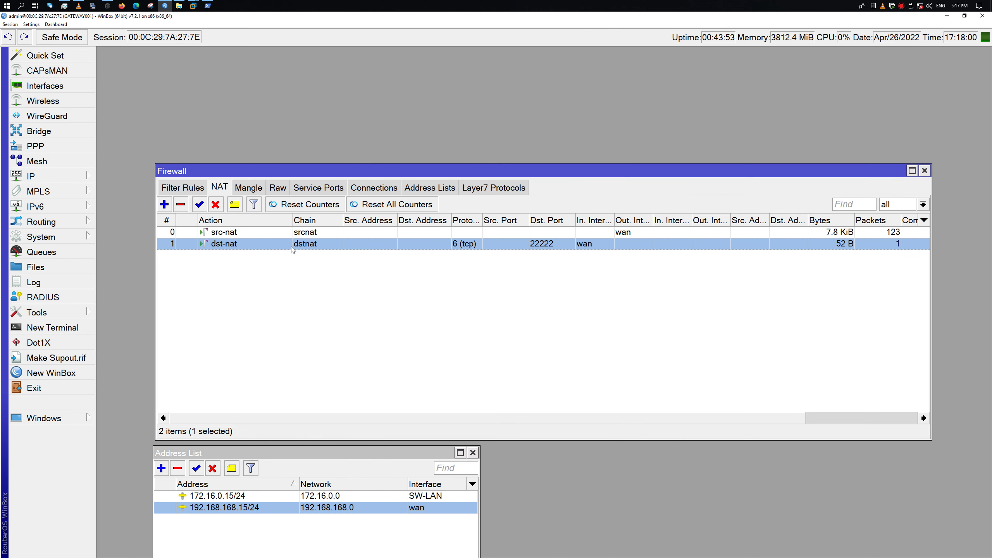
pyautogui.click(294, 243)
pyautogui.rightClick(207, 245)
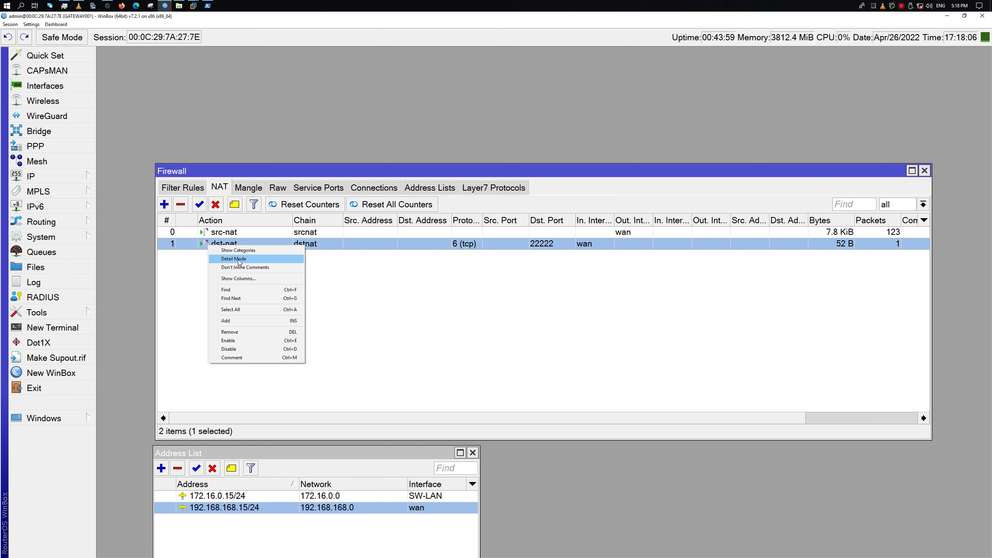
pyautogui.click(171, 255)
# Comment the port-22222 dst-nat rule 'linux server' and widen the Firewall window to full size
pyautogui.click(187, 245)
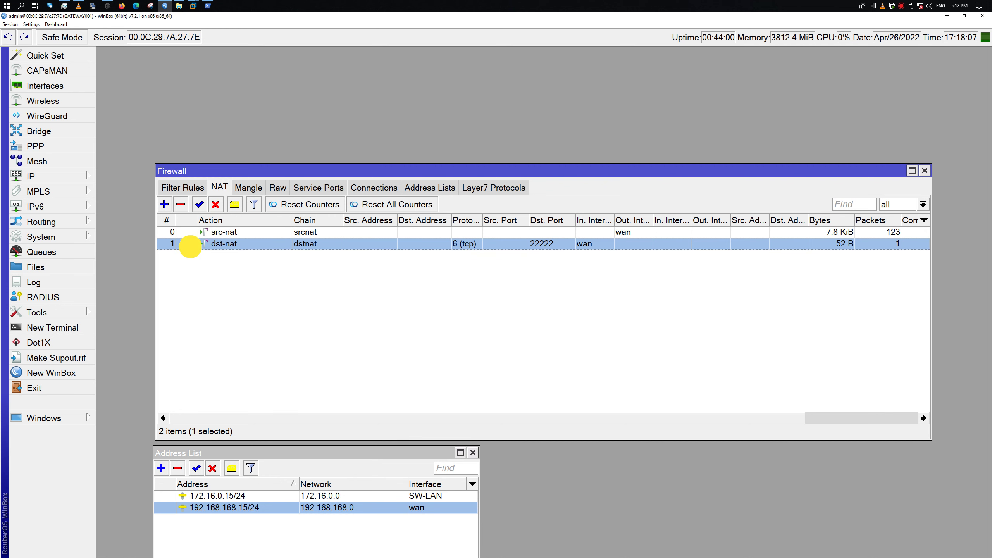
pyautogui.click(235, 206)
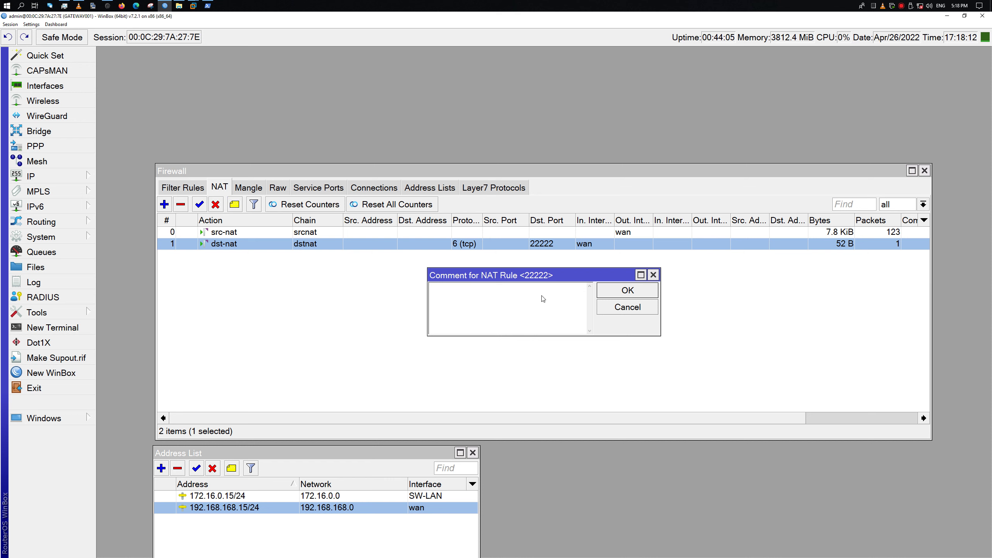
pyautogui.write('linux serve')
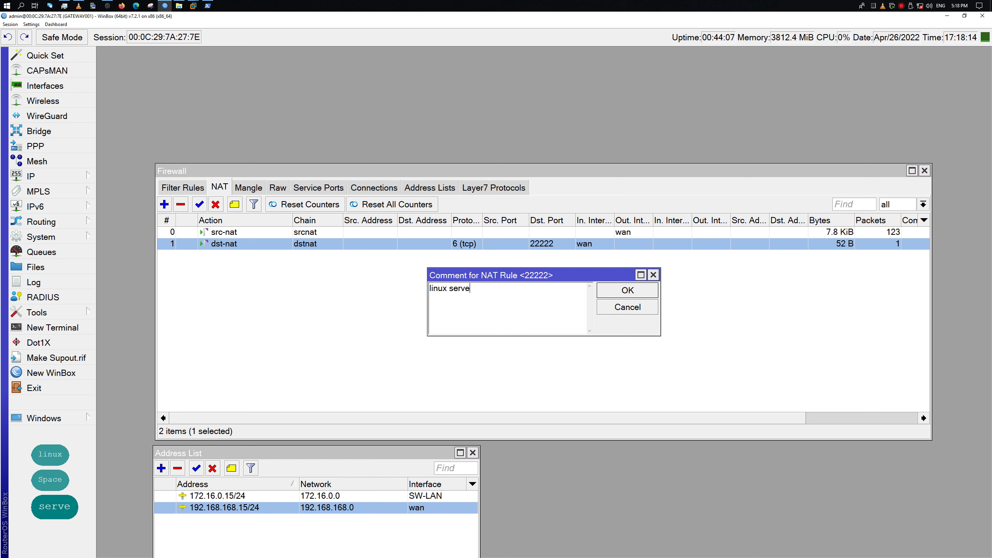
pyautogui.write('rs')
pyautogui.press('BackSpace')
pyautogui.click(633, 291)
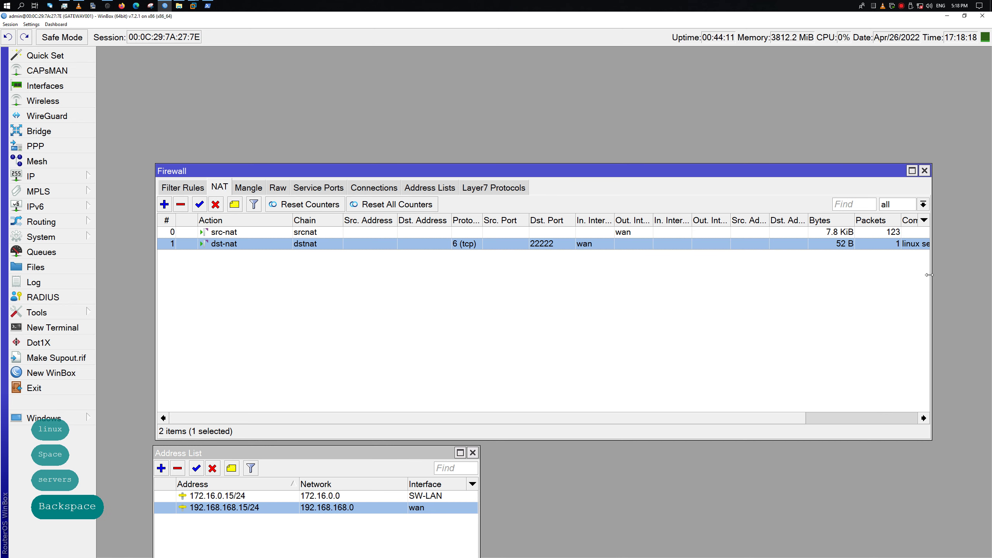
pyautogui.moveTo(932, 279); pyautogui.dragTo(989, 275)
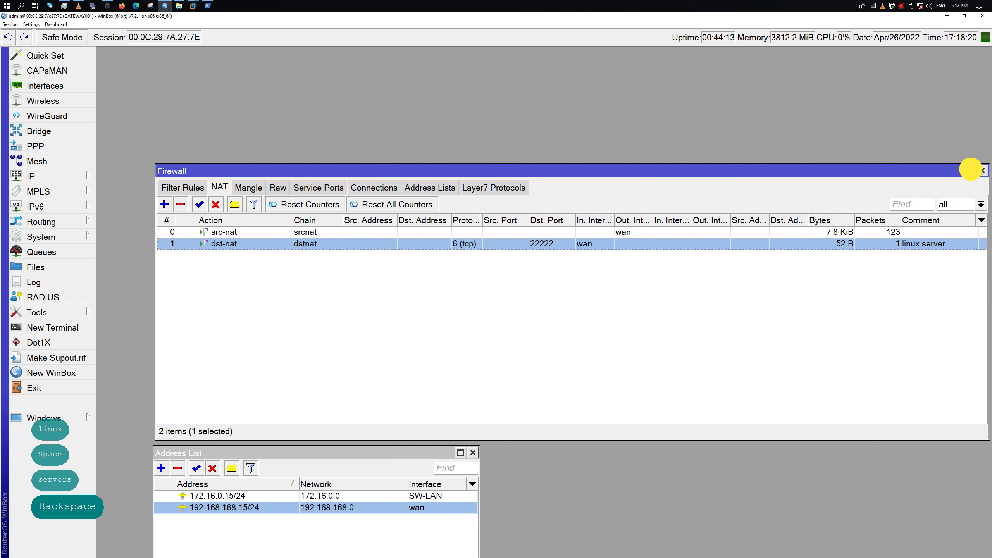
pyautogui.click(970, 171)
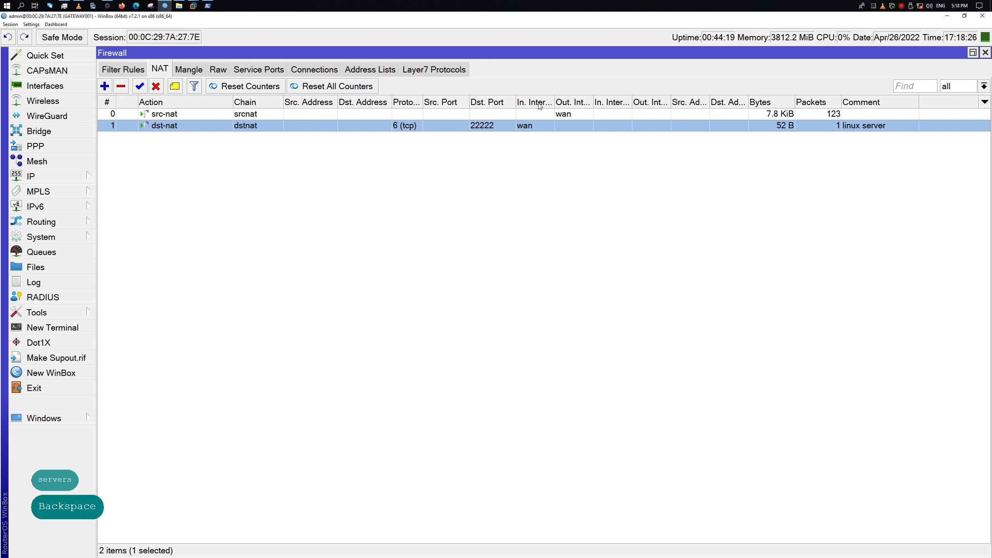
# Show the To Addresses and To Ports columns in the NAT list
pyautogui.click(128, 101)
pyautogui.rightClick(202, 198)
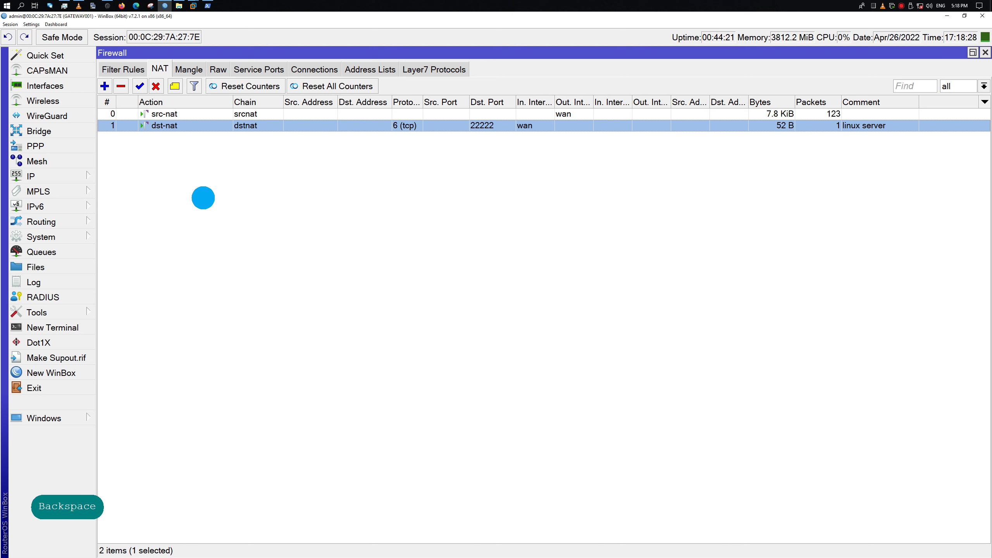
pyautogui.click(262, 236)
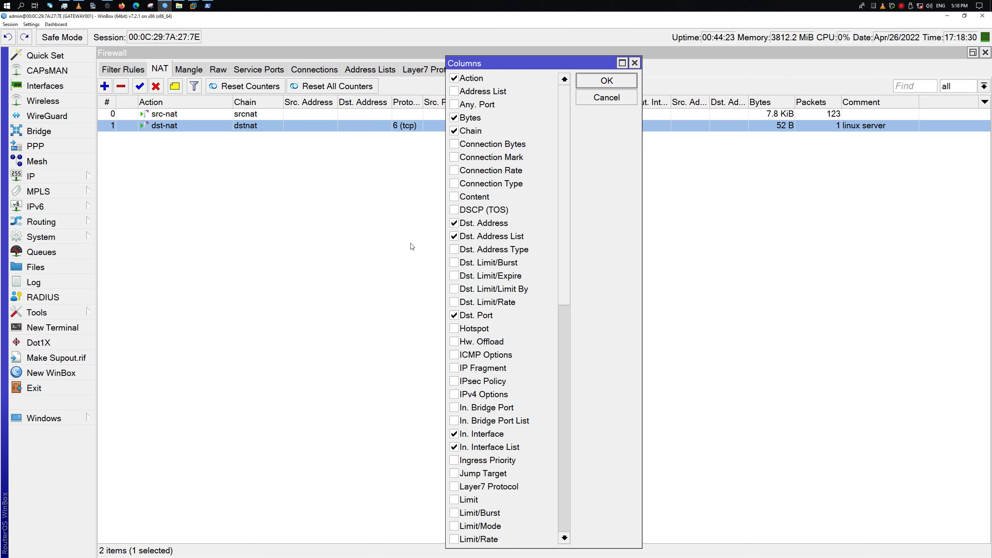
pyautogui.moveTo(561, 322); pyautogui.dragTo(556, 539)
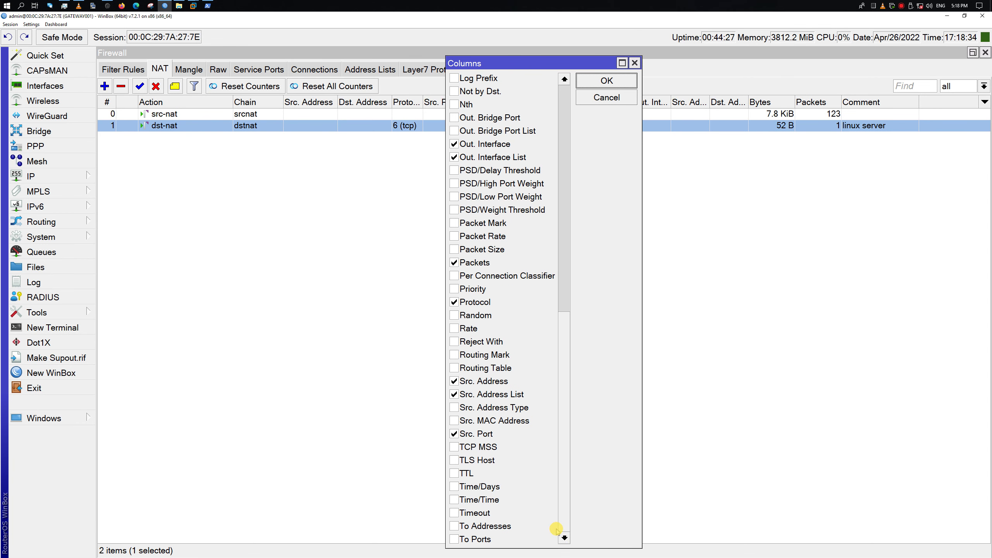
pyautogui.click(454, 526)
pyautogui.click(454, 539)
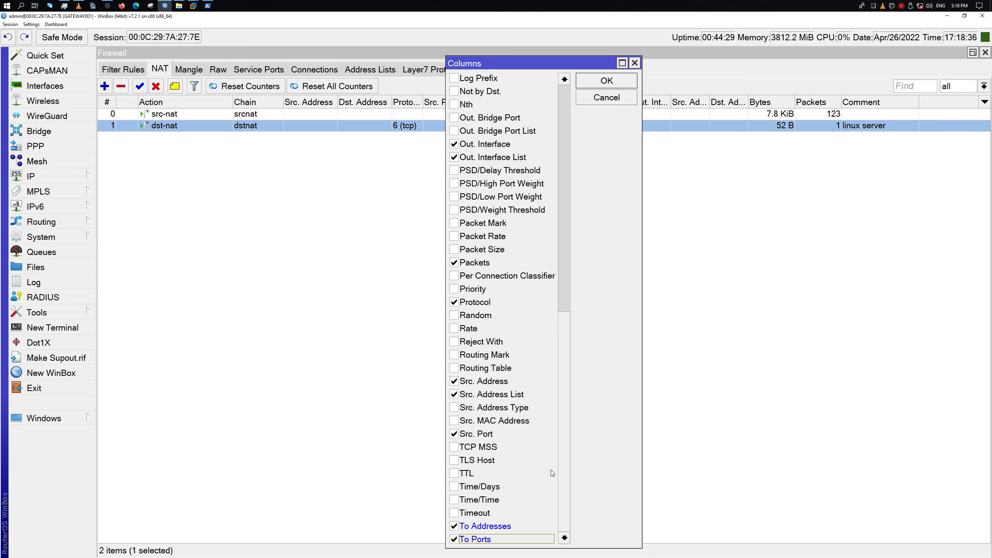
pyautogui.click(607, 81)
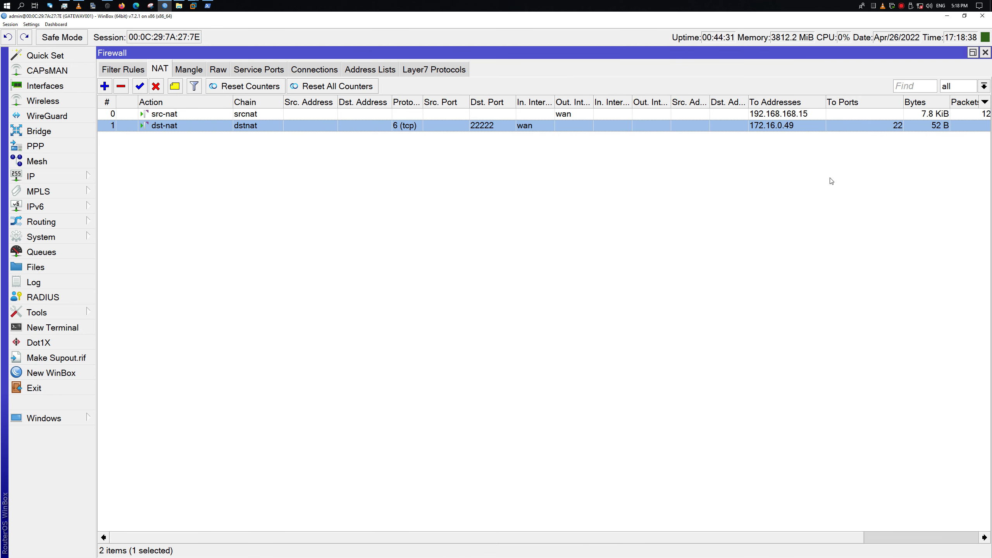
pyautogui.moveTo(844, 539); pyautogui.dragTo(949, 539)
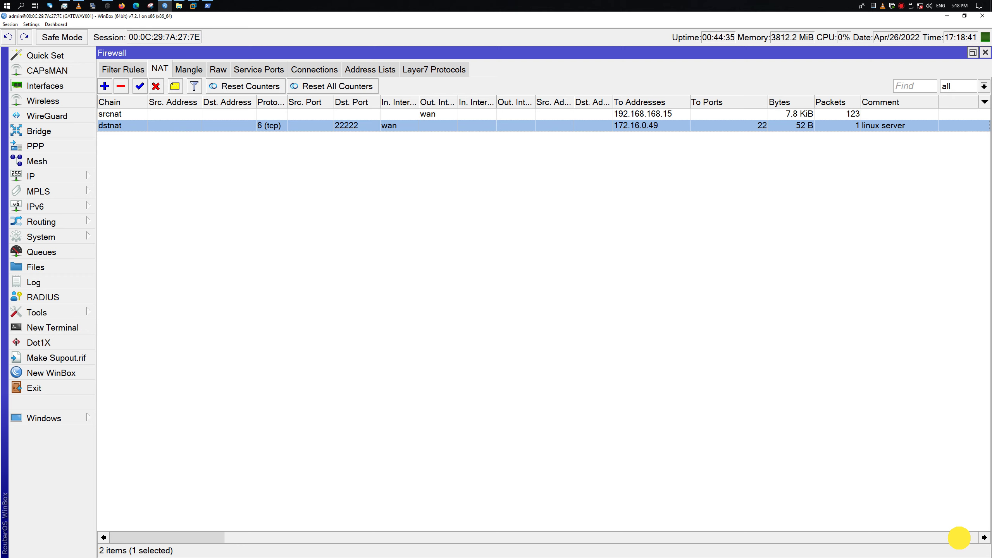
pyautogui.moveTo(959, 537); pyautogui.dragTo(763, 518)
# Switch to PowerShell and rerun the port-22222 ssh command
pyautogui.hotkey('alt', 'Tab')
pyautogui.press('Up')
pyautogui.press('Return')
pyautogui.click(492, 262)
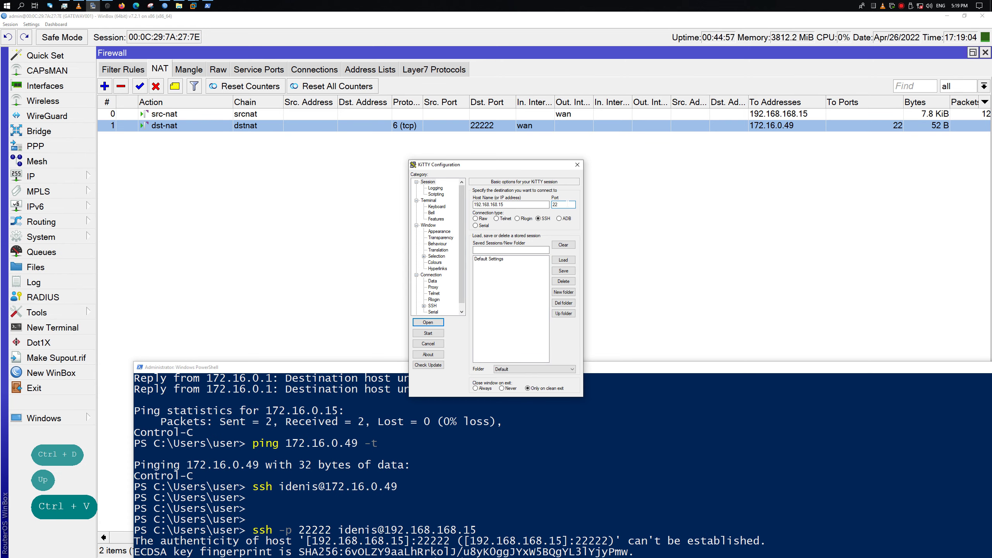
pyautogui.write('22')
pyautogui.press('Return')
pyautogui.press('Left')
pyautogui.press('Left')
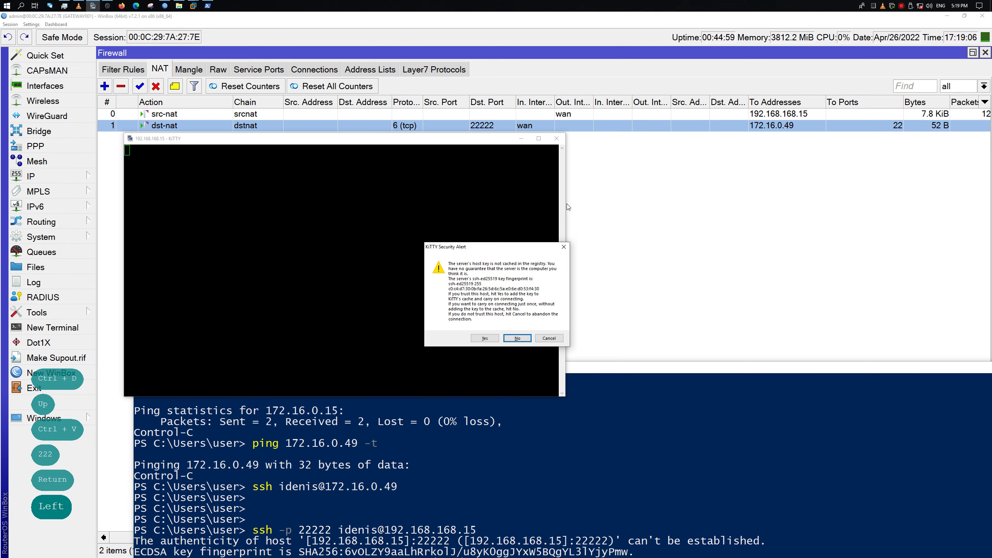
pyautogui.press('Return')
pyautogui.write('`')
pyautogui.press('BackSpace')
pyautogui.press('BackSpace')
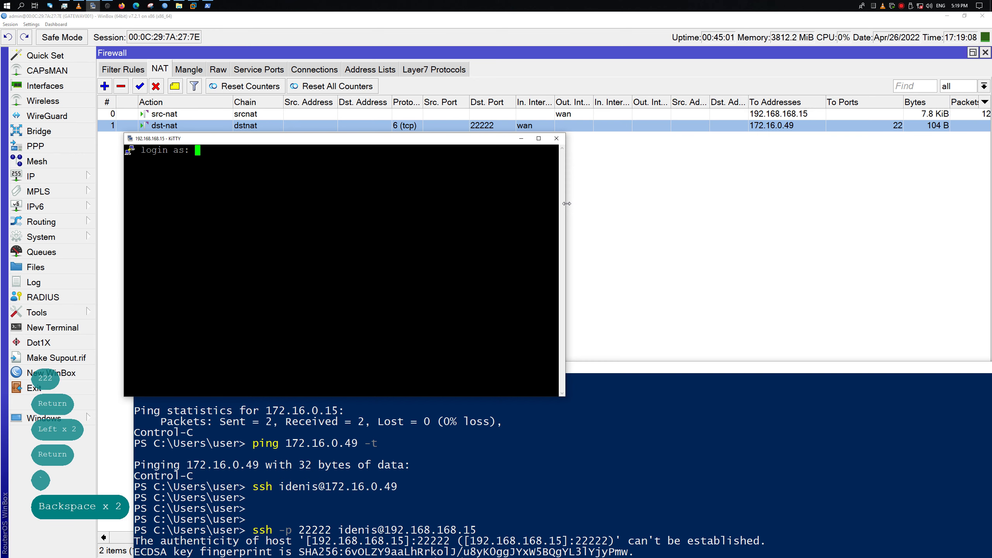
pyautogui.write('idenis')
pyautogui.press('Return')
pyautogui.press('`')
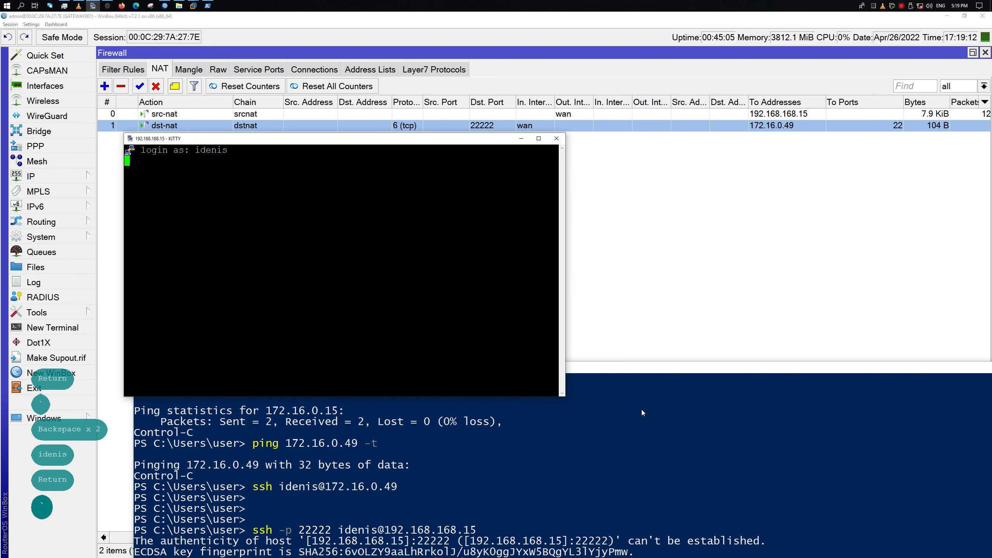
pyautogui.moveTo(643, 365); pyautogui.dragTo(900, 133)
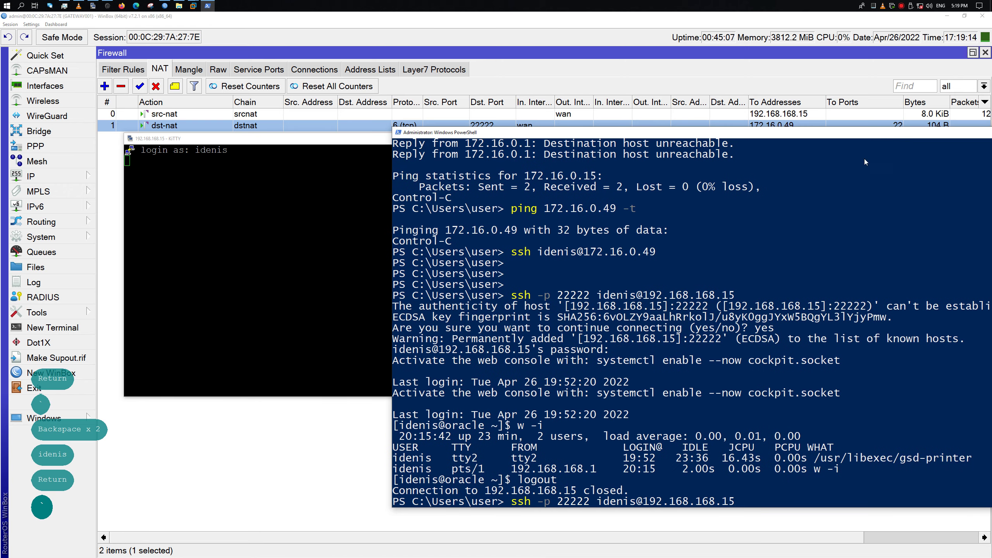
pyautogui.click(194, 282)
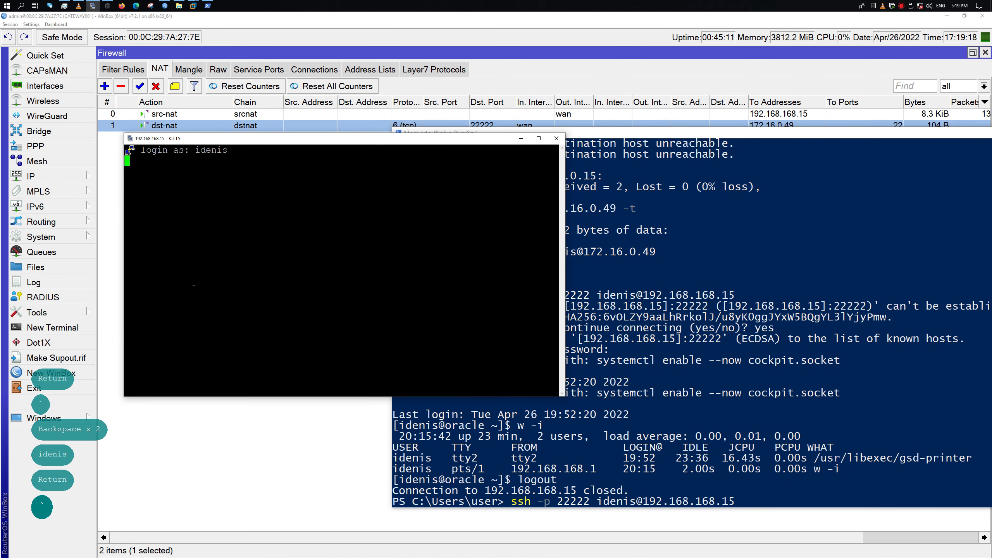
pyautogui.press('`')
pyautogui.press('Return')
pyautogui.press('Return')
pyautogui.hotkey('ctrl', 'c')
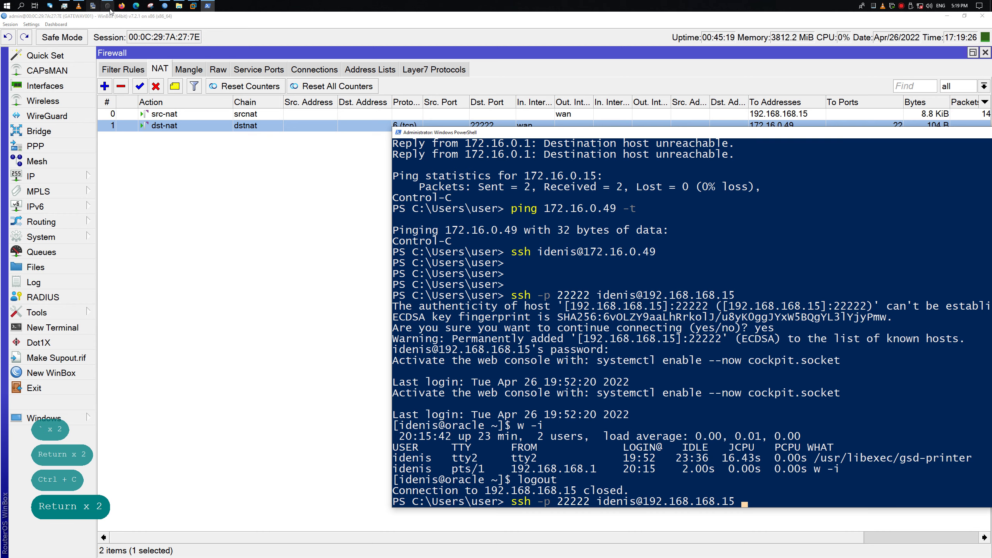
# Start a new KiTTY session setup with the port set to 22222
pyautogui.press('Return')
pyautogui.press('Return')
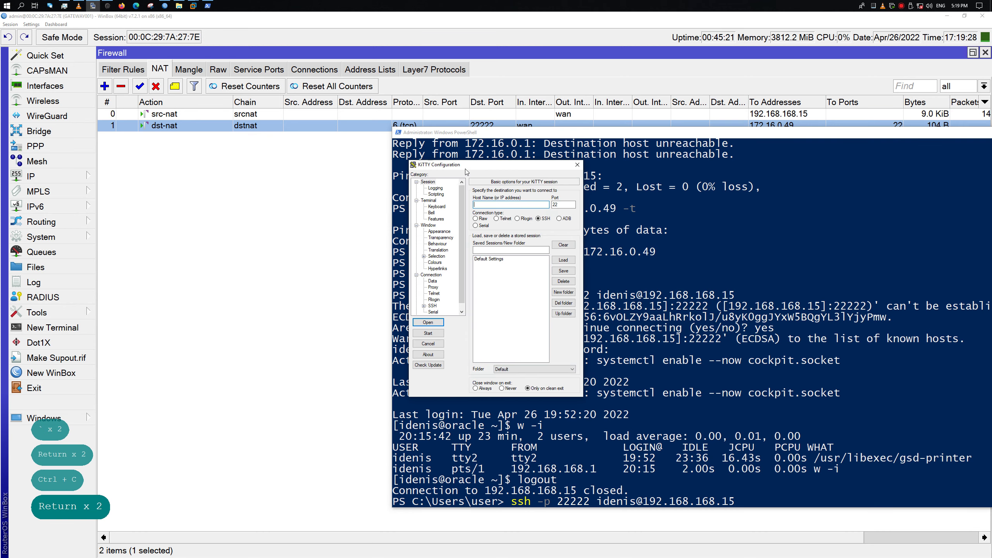
pyautogui.moveTo(466, 172); pyautogui.dragTo(194, 162)
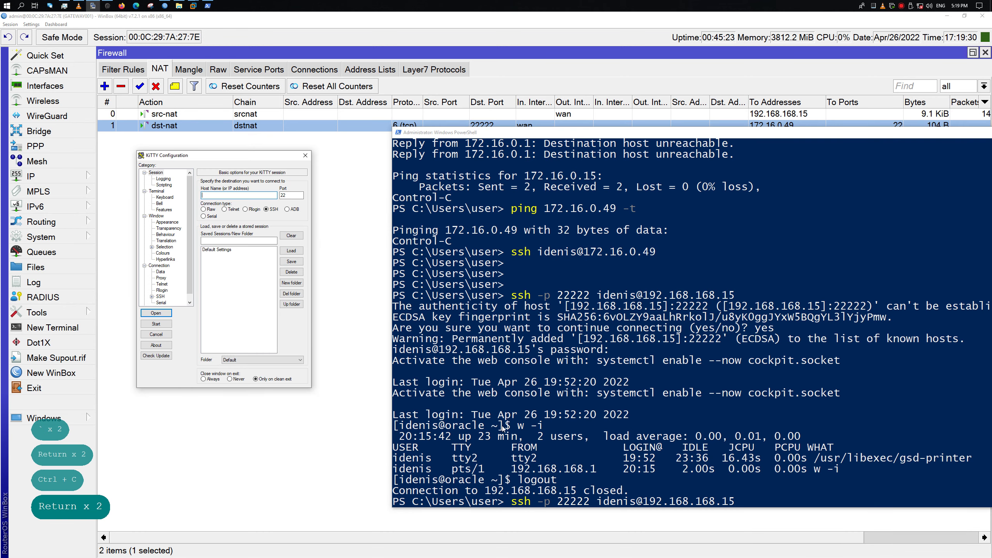
pyautogui.doubleClick(291, 195)
pyautogui.write('222')
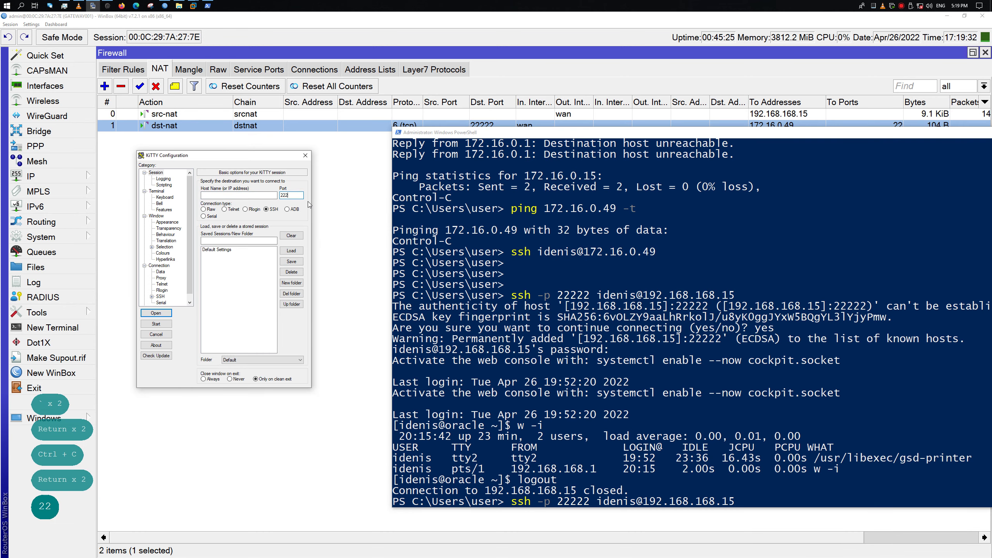
pyautogui.write('22')
# Copy 192.168.168.15 from the PowerShell ssh command into KiTTY's Host Name field
pyautogui.click(719, 500)
pyautogui.moveTo(641, 500); pyautogui.dragTo(736, 503)
pyautogui.click(735, 502)
pyautogui.rightClick(736, 503)
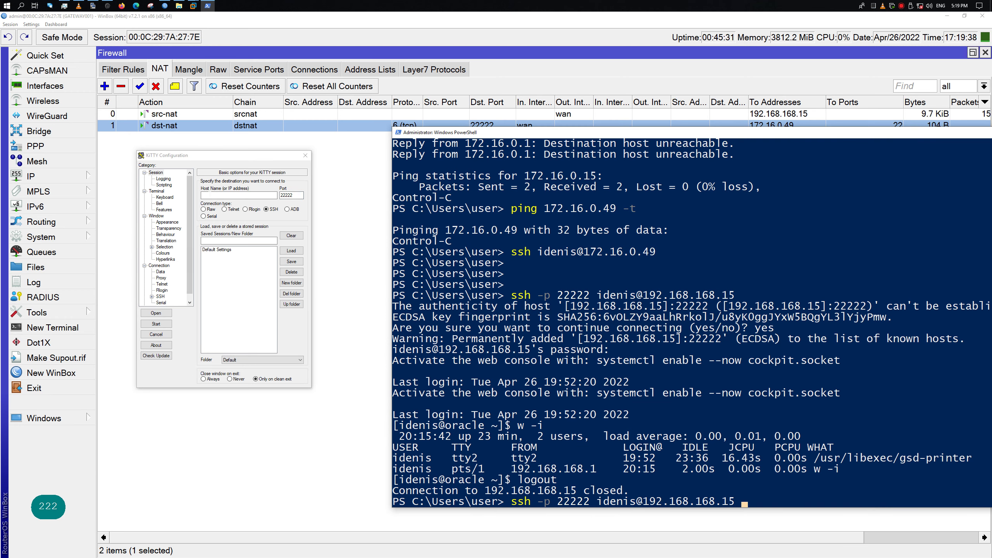
pyautogui.click(238, 195)
pyautogui.hotkey('ctrl', 'v')
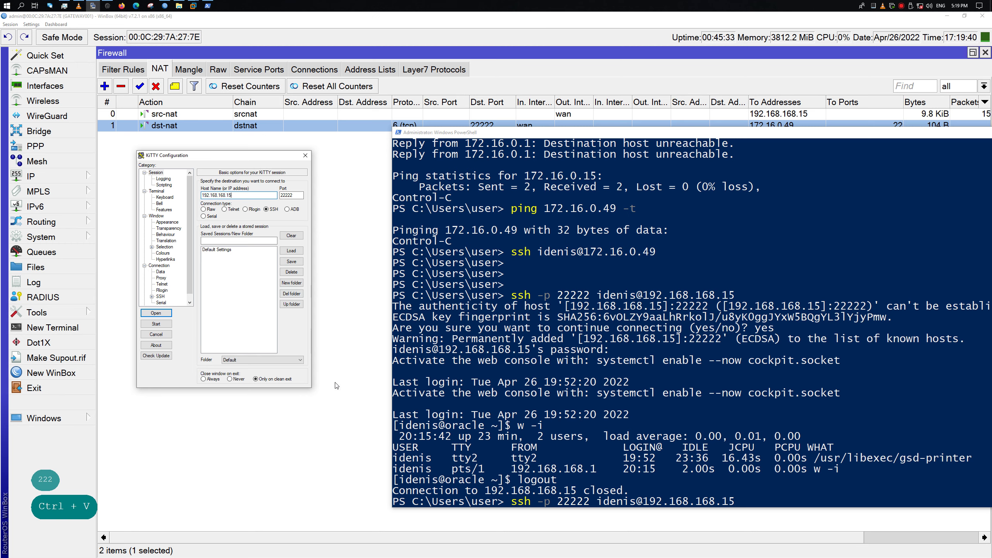
# In PowerShell, connect via ssh on port 22222, log in, and run w -i
pyautogui.click(559, 467)
pyautogui.press('Return')
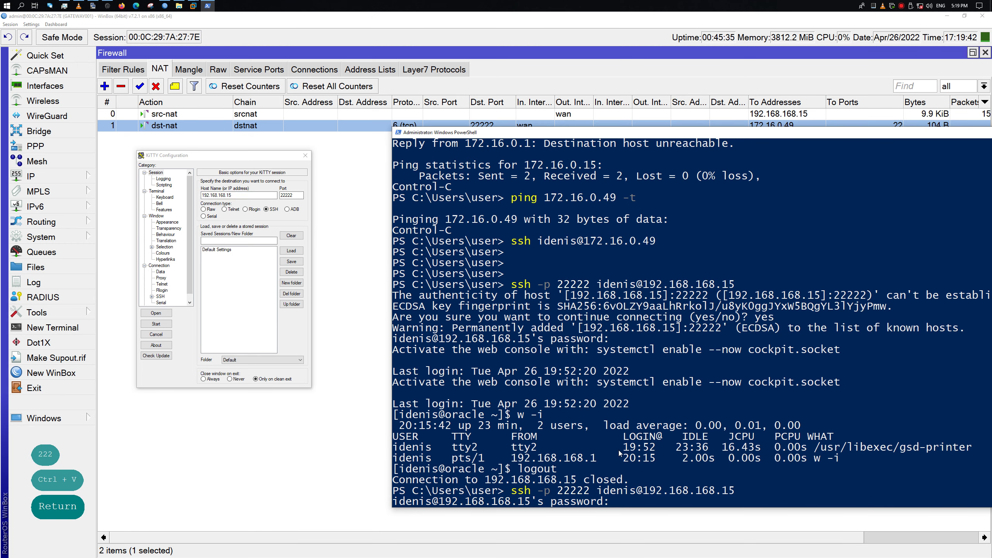
pyautogui.press('Return')
pyautogui.write('w -i')
pyautogui.press('Return')
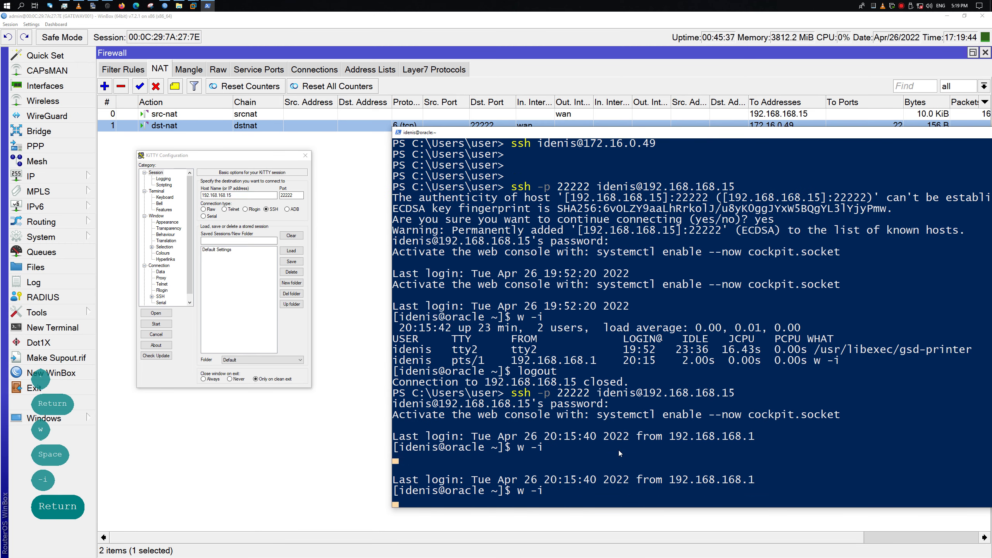
# Open the KiTTY SSH session to the Linux host and enter the login name
pyautogui.click(254, 269)
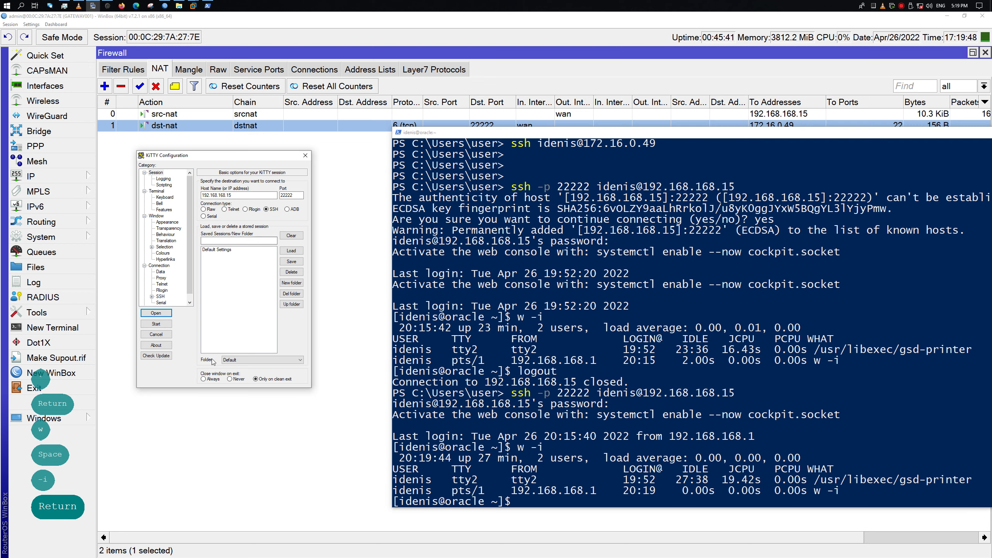
pyautogui.click(156, 313)
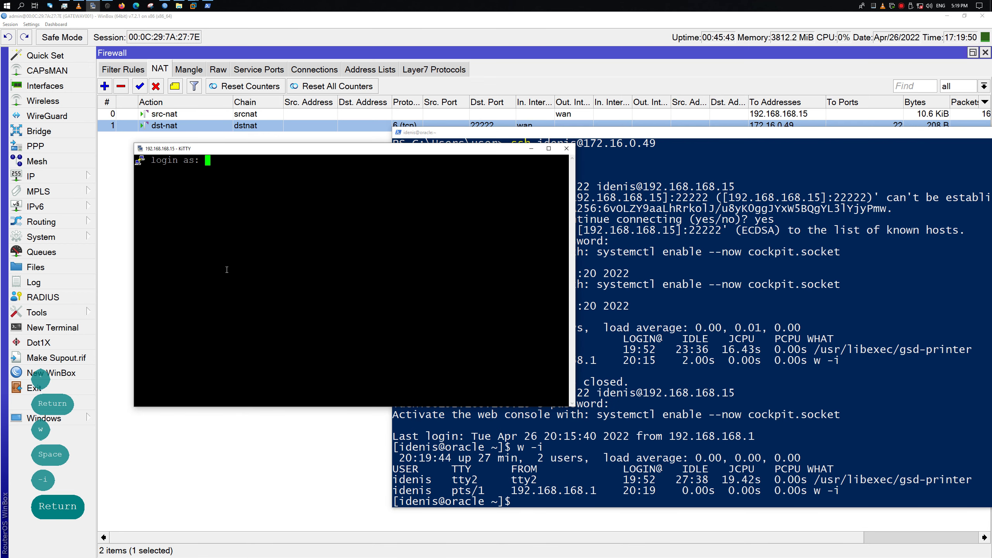
pyautogui.write('idenis')
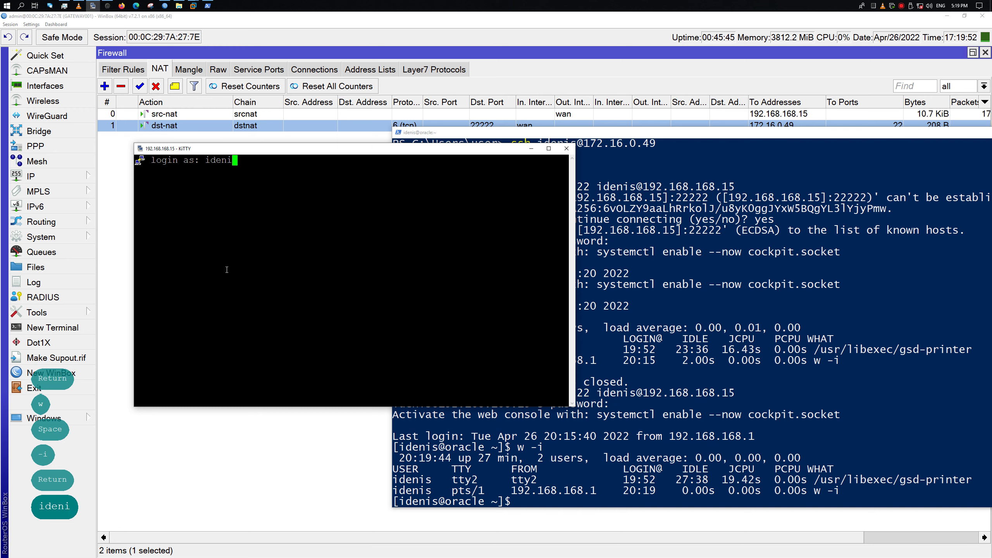
pyautogui.press('Return')
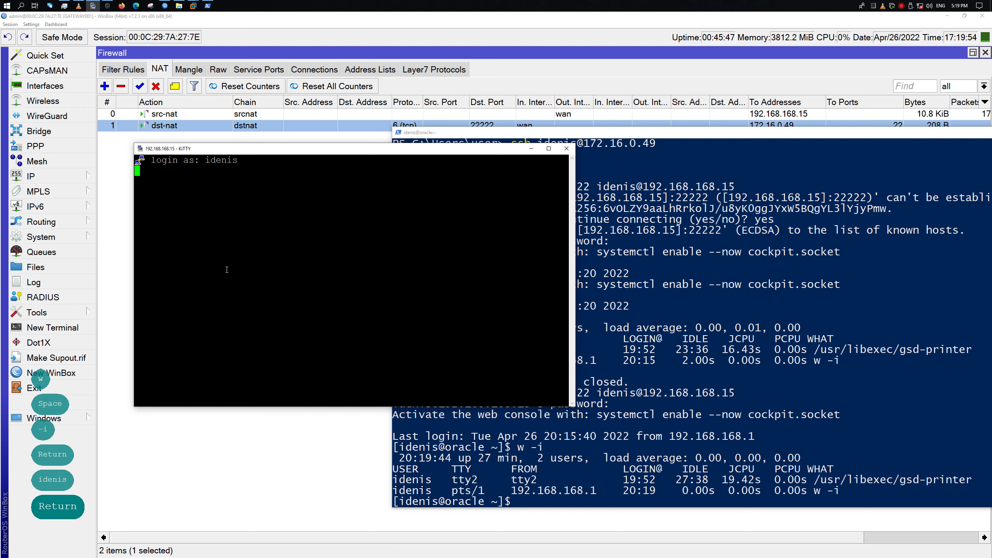
# Interrupt the stalled login with Ctrl+C and close the KiTTY session window
pyautogui.write('`')
pyautogui.press('Return')
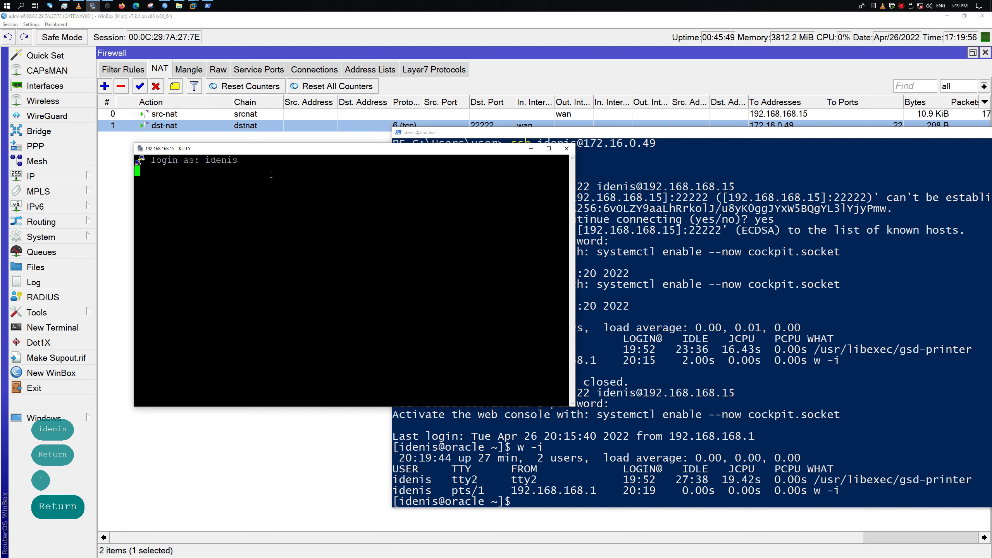
pyautogui.moveTo(468, 291); pyautogui.dragTo(381, 239)
pyautogui.press('Return')
pyautogui.press('Return')
pyautogui.press('Return')
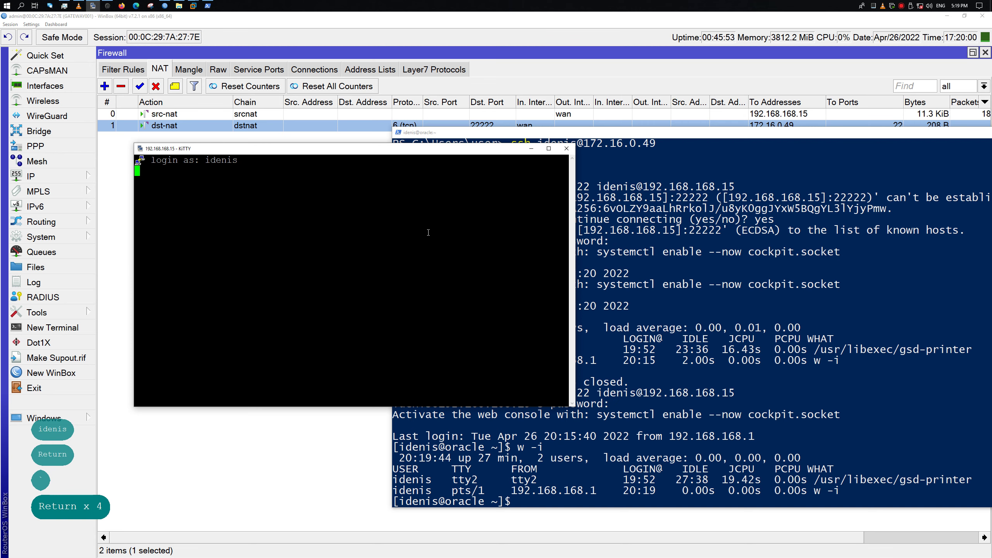
pyautogui.hotkey('ctrl', 'c')
pyautogui.click(566, 148)
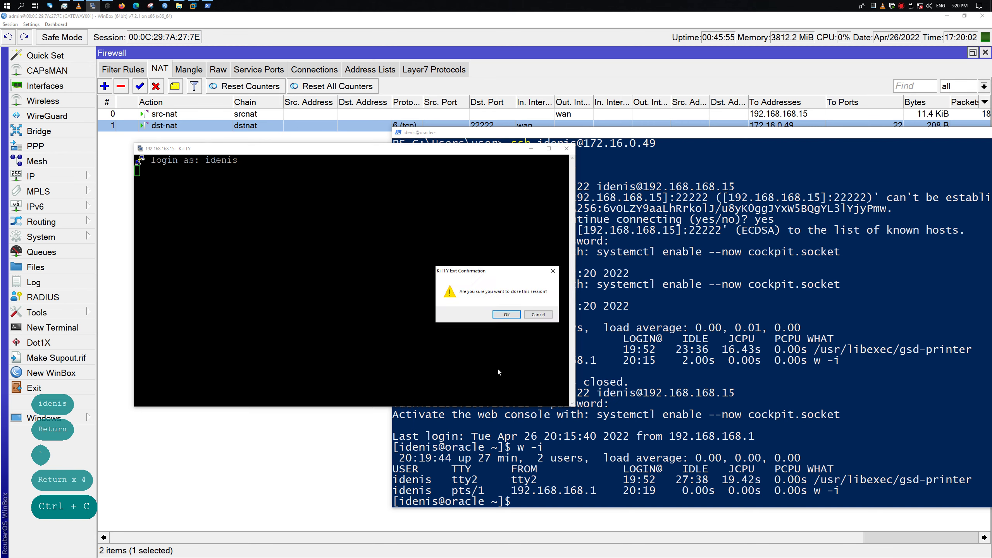
pyautogui.click(507, 315)
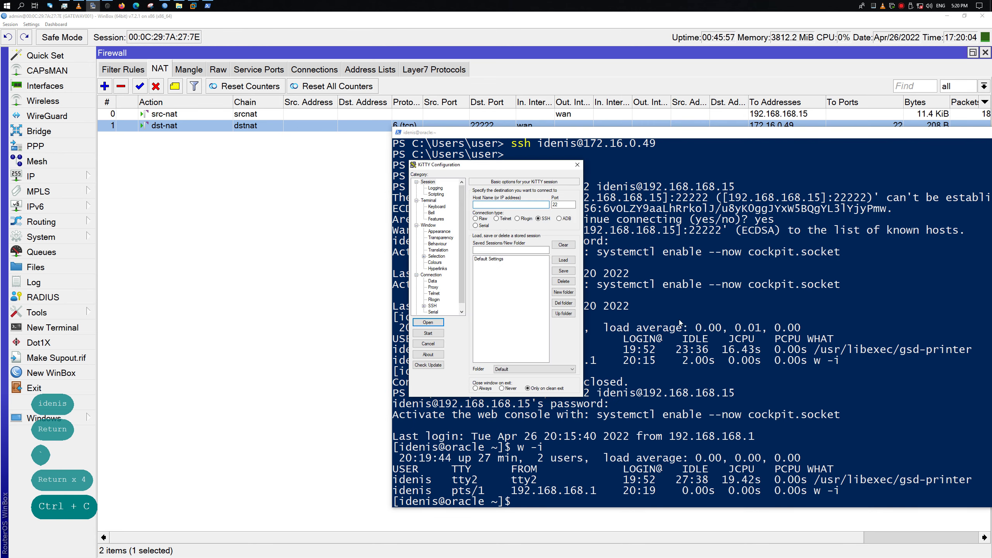
pyautogui.moveTo(469, 164); pyautogui.dragTo(161, 218)
pyautogui.hotkey('ctrl', 'v')
pyautogui.hotkey('ctrl', 'v')
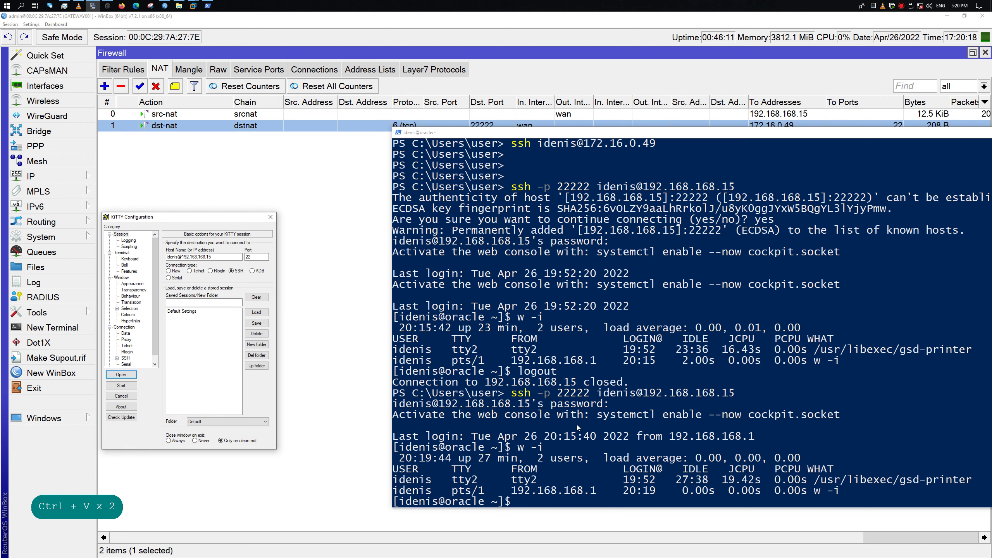
pyautogui.click(567, 407)
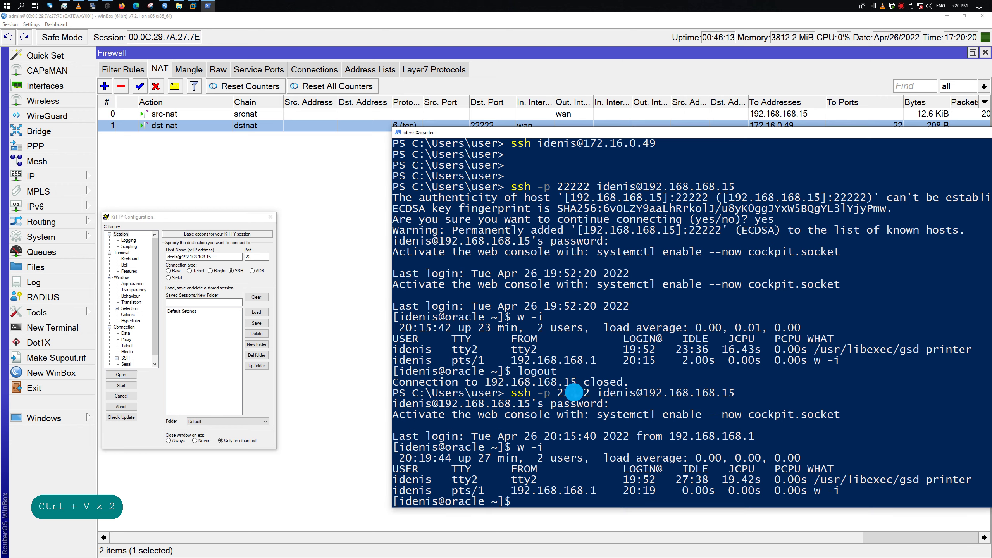
pyautogui.click(256, 257)
pyautogui.hotkey('ctrl', 'a')
pyautogui.hotkey('ctrl', 'v')
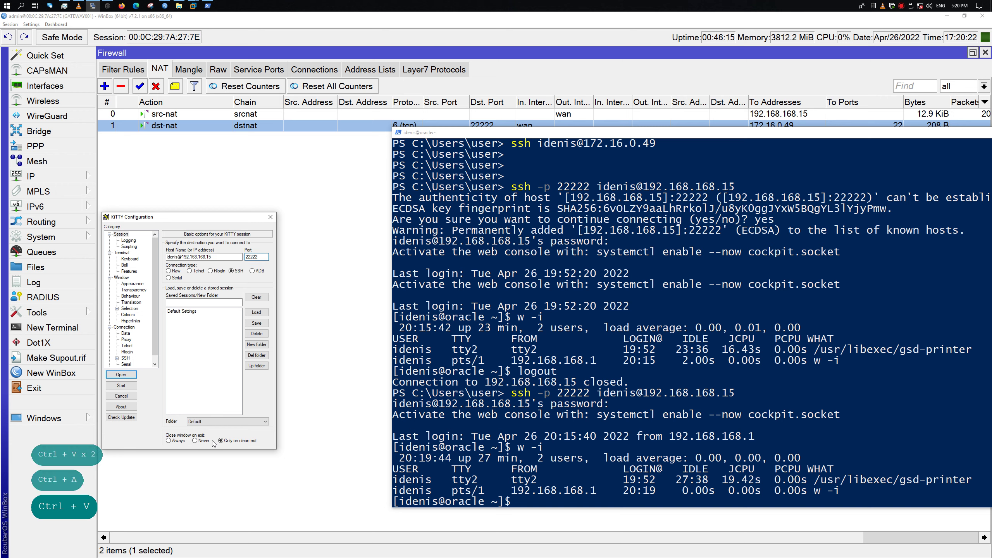
pyautogui.click(125, 358)
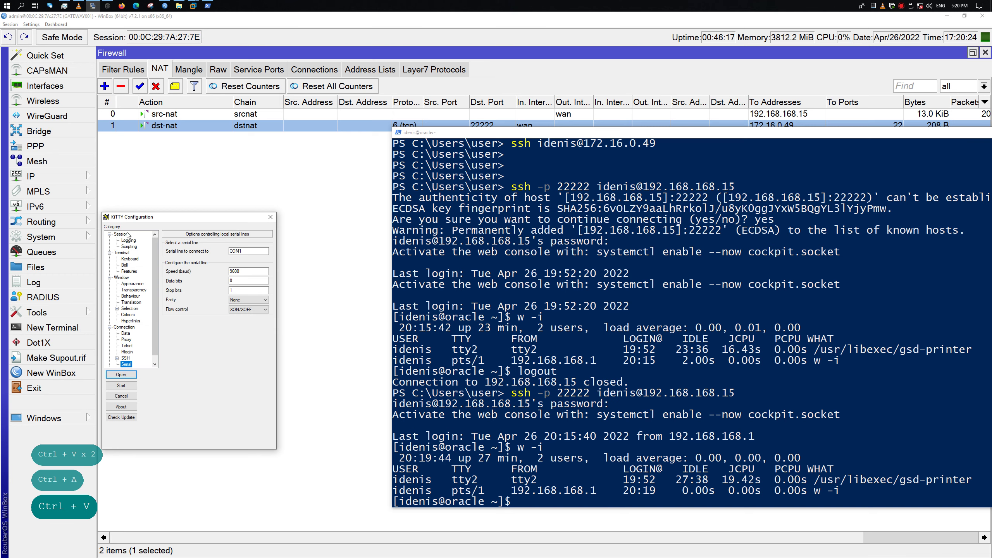
pyautogui.click(121, 234)
pyautogui.click(121, 375)
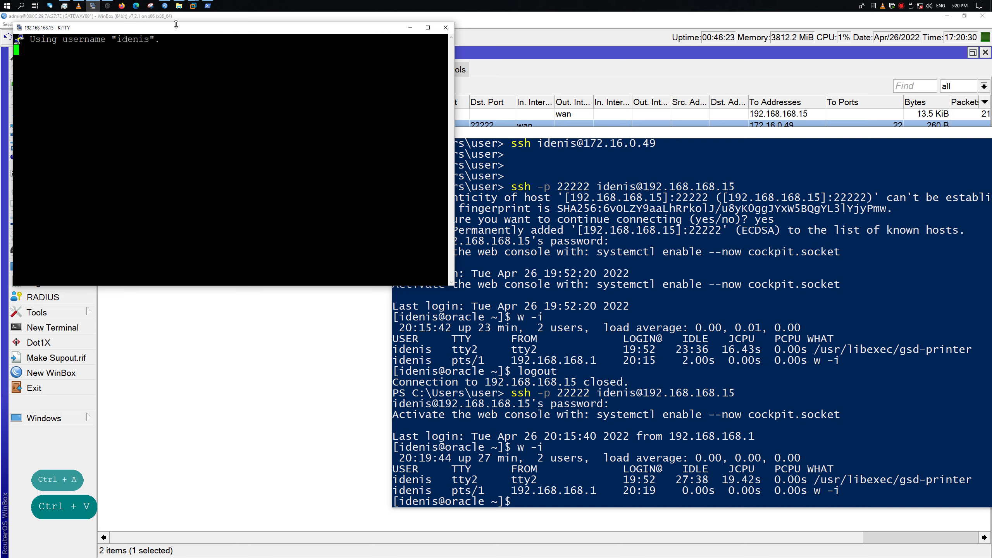
# Move the session and PowerShell windows aside and select the dst-nat rule in WinBox
pyautogui.moveTo(180, 27); pyautogui.dragTo(268, 234)
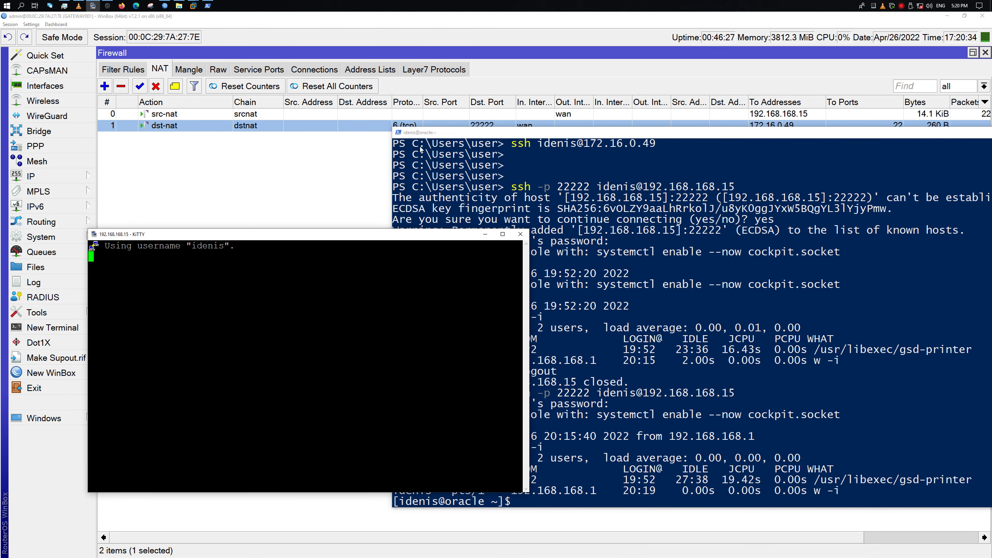
pyautogui.moveTo(450, 132); pyautogui.dragTo(337, 161)
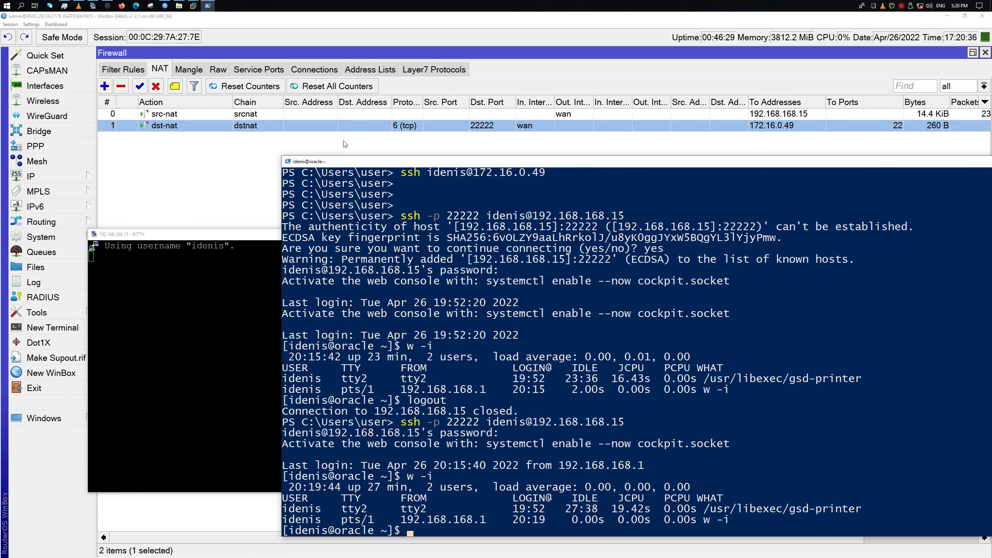
pyautogui.click(202, 151)
pyautogui.click(140, 127)
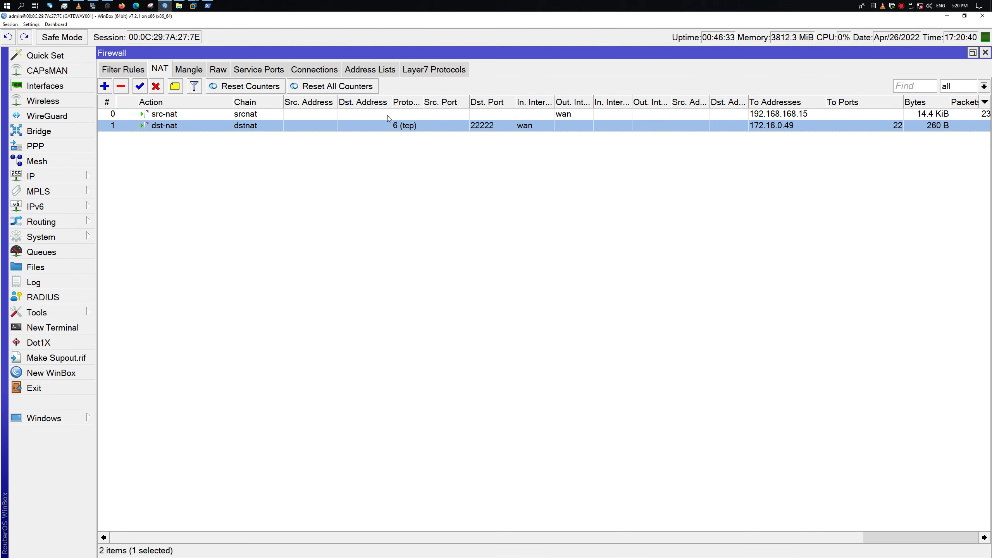
# Create a new NAT rule with chain dstnat and protocol tcp
pyautogui.click(105, 86)
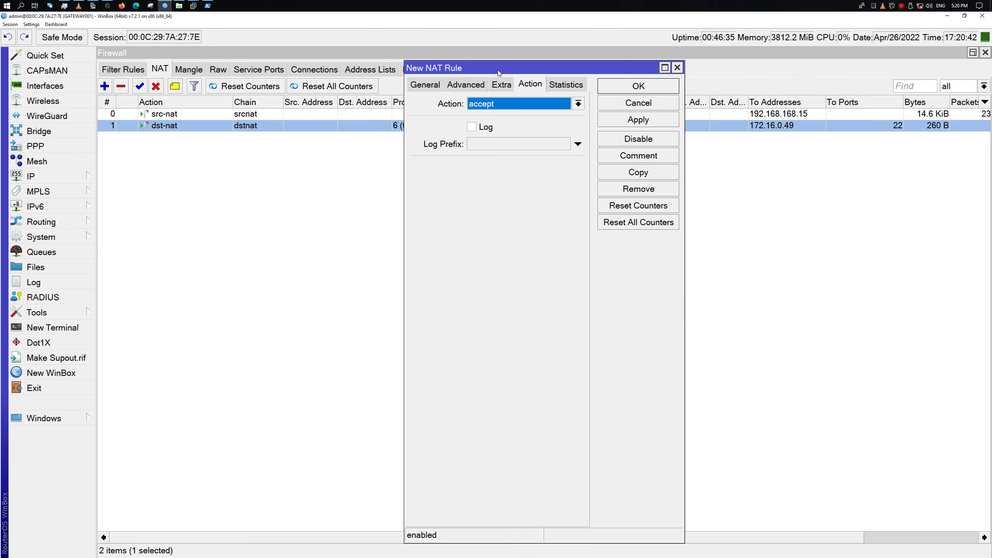
pyautogui.moveTo(498, 70); pyautogui.dragTo(427, 202)
pyautogui.click(367, 217)
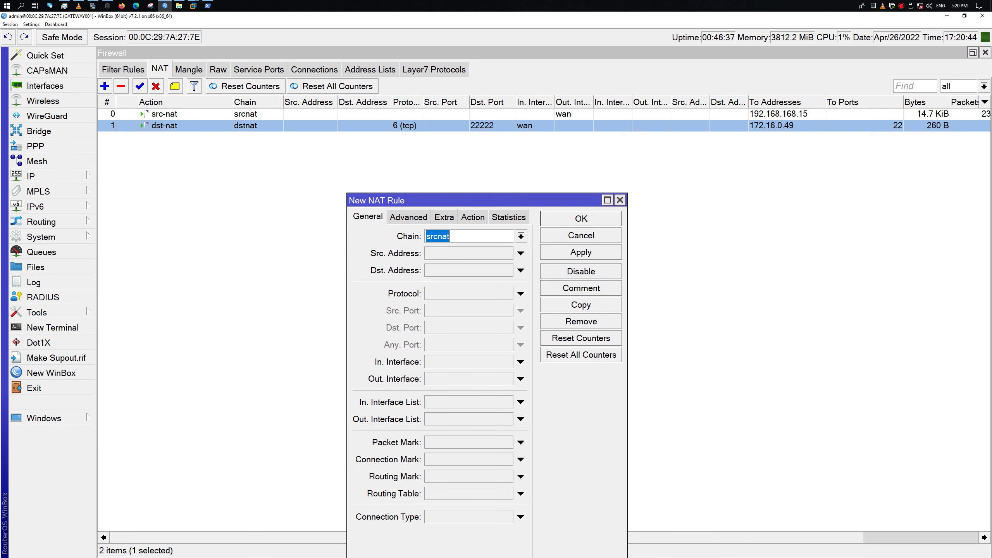
pyautogui.click(521, 236)
pyautogui.click(502, 249)
pyautogui.click(520, 293)
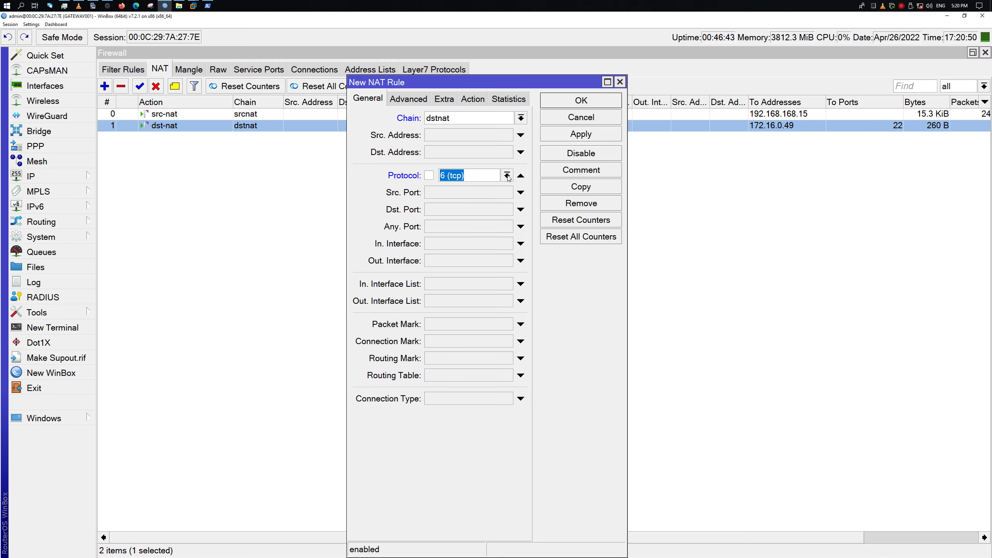
# Set the new rule's destination port to 3389 and in-interface to wan
pyautogui.moveTo(468, 88); pyautogui.dragTo(607, 150)
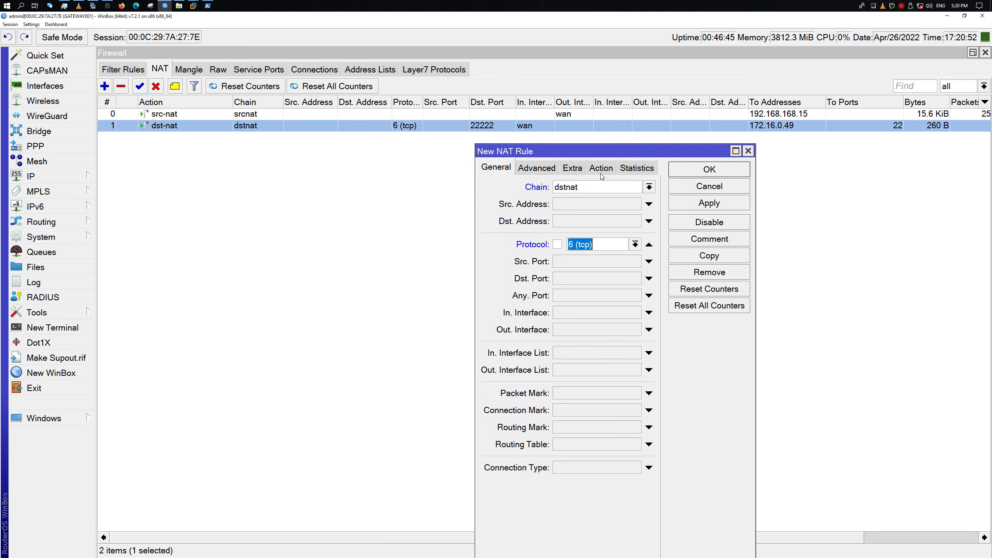
pyautogui.click(614, 277)
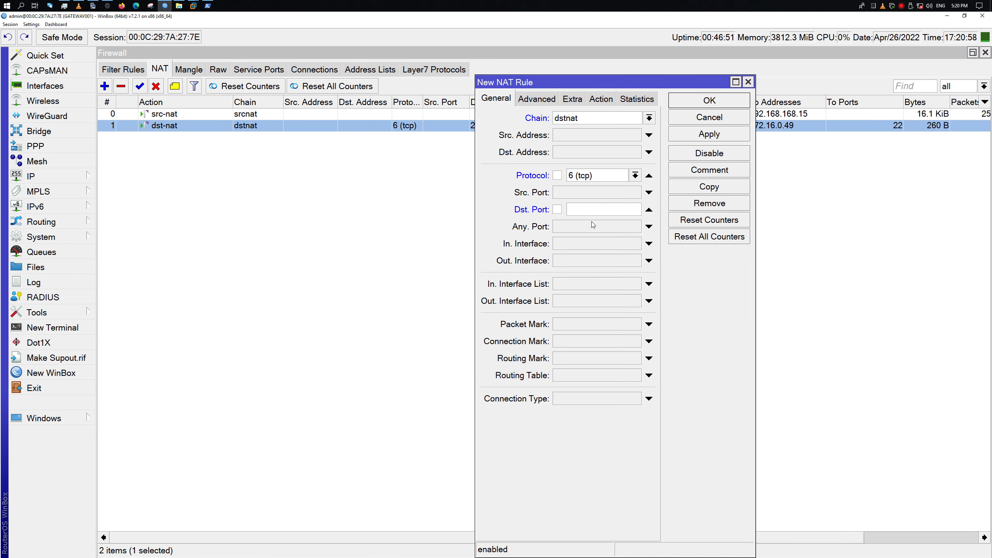
pyautogui.write('33')
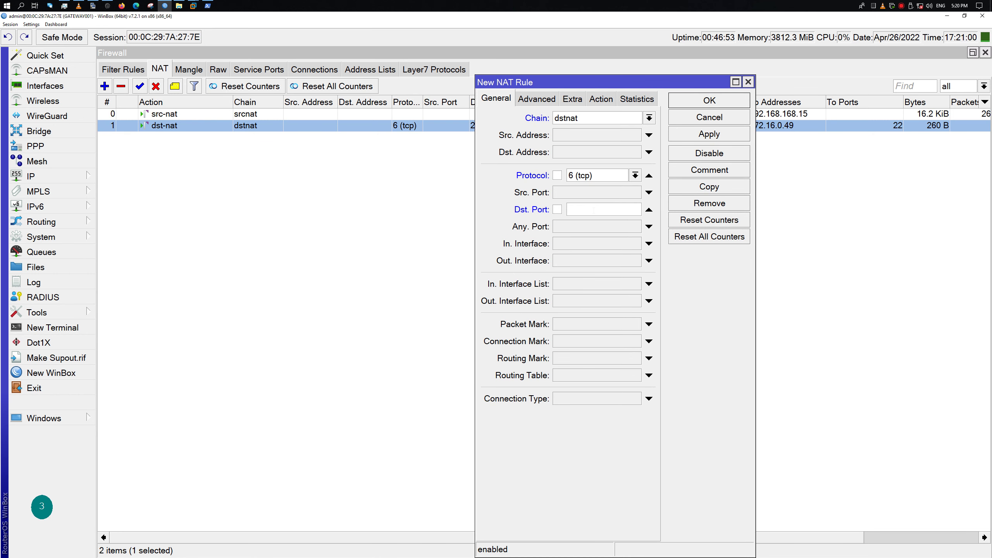
pyautogui.write('89')
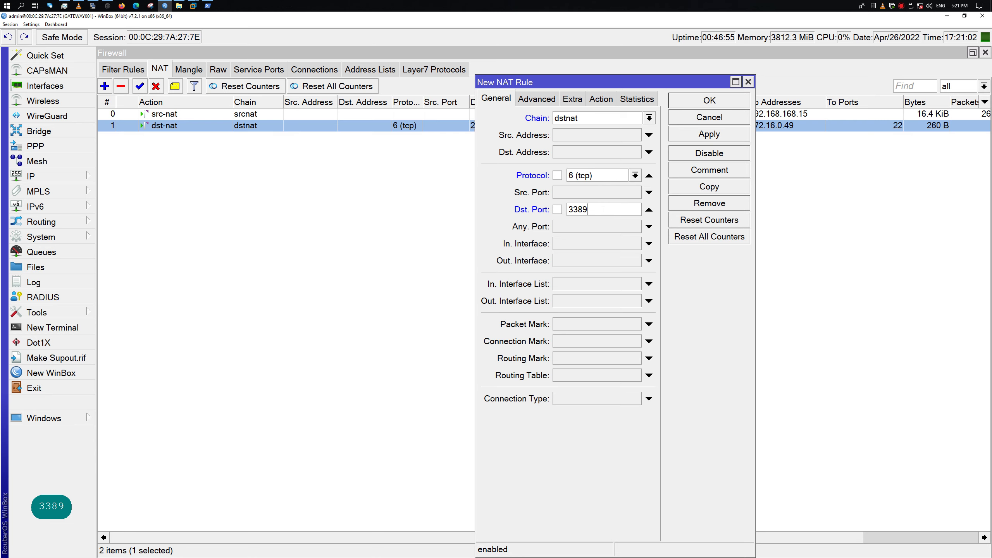
pyautogui.moveTo(588, 209); pyautogui.dragTo(555, 210)
pyautogui.hotkey('ctrl', 'c')
pyautogui.moveTo(605, 80); pyautogui.dragTo(568, 157)
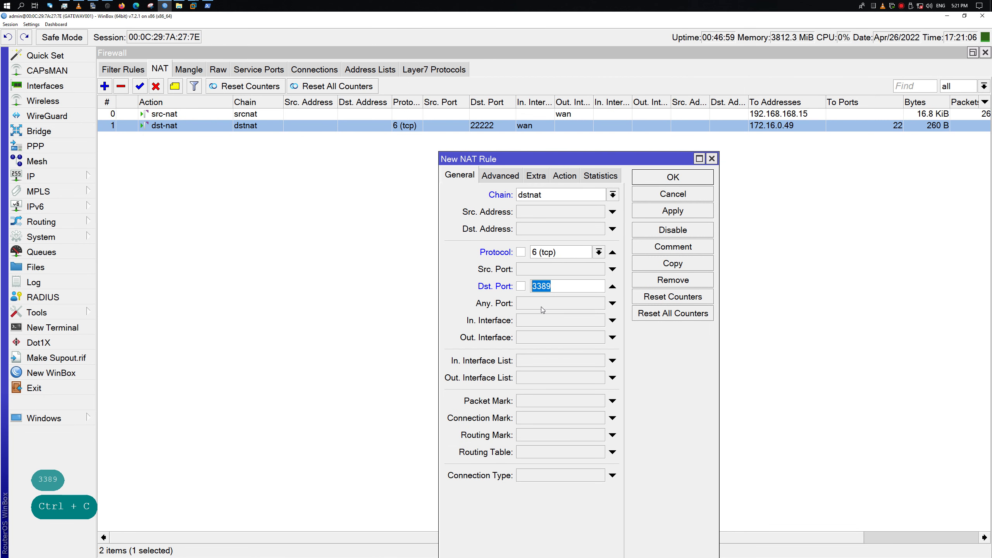
pyautogui.click(612, 320)
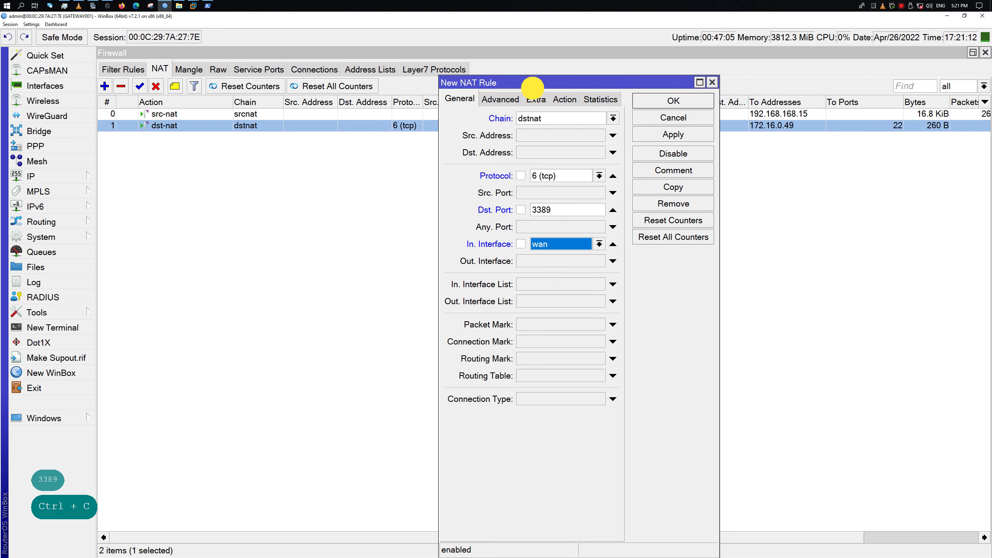
pyautogui.moveTo(499, 87); pyautogui.dragTo(508, 192)
# Set the rule's action to src-nat with To Ports 3389
pyautogui.click(577, 203)
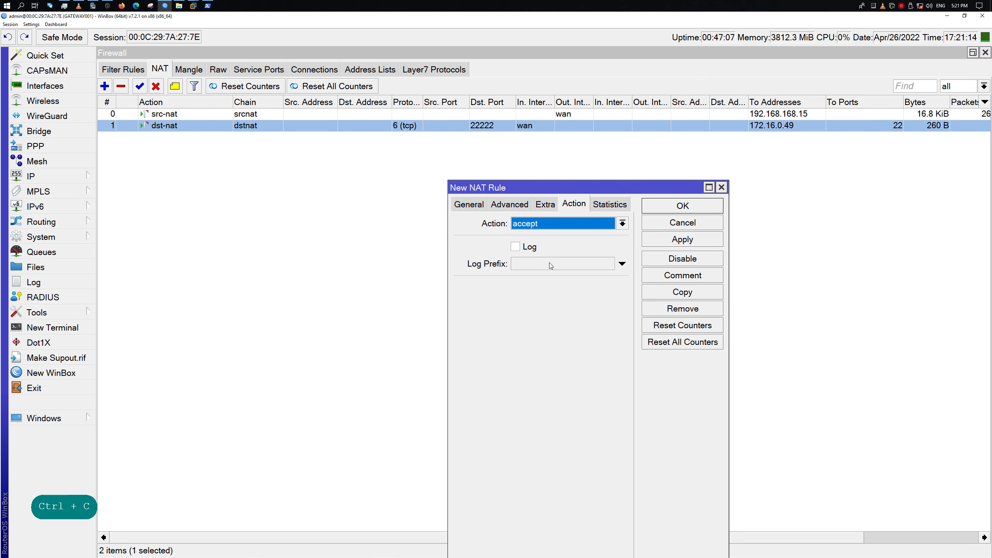
pyautogui.click(562, 225)
pyautogui.click(525, 358)
pyautogui.click(658, 182)
pyautogui.click(658, 198)
pyautogui.hotkey('ctrl', 'v')
pyautogui.moveTo(507, 188); pyautogui.dragTo(598, 230)
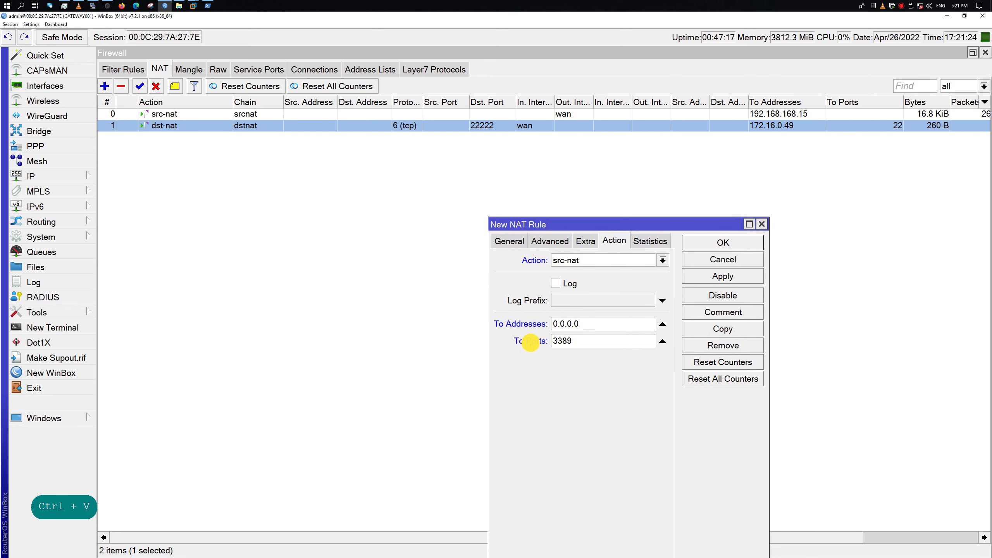
pyautogui.moveTo(581, 324); pyautogui.dragTo(550, 324)
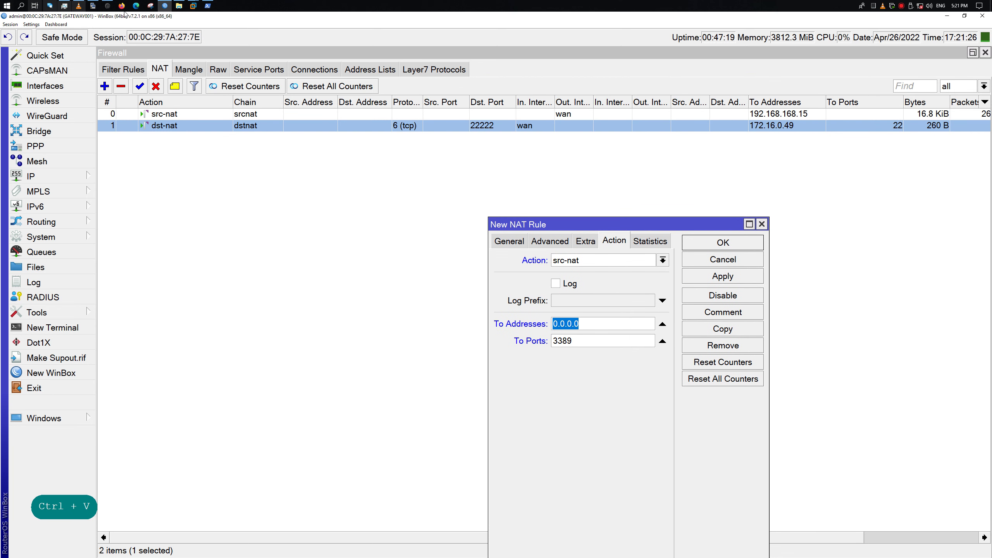
pyautogui.click(195, 6)
pyautogui.click(194, 6)
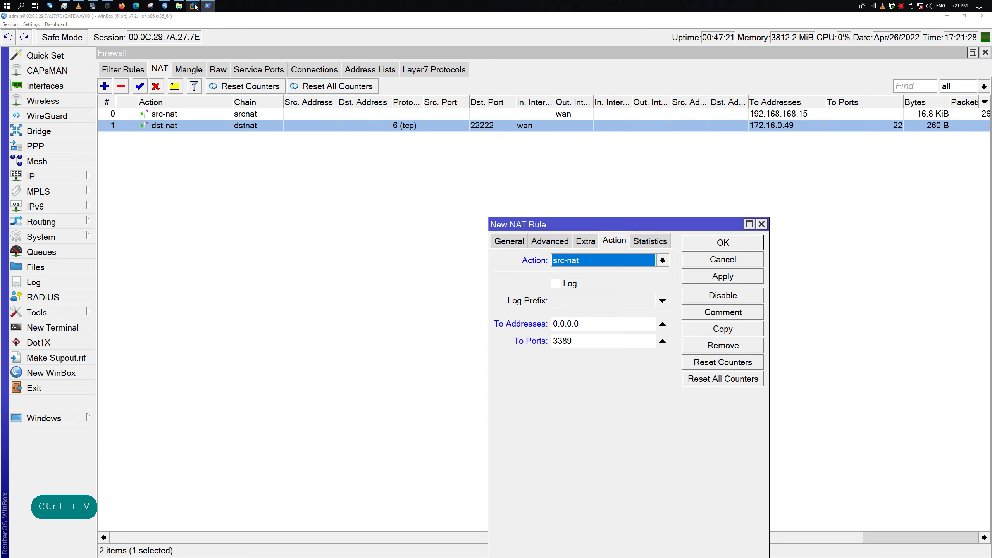
# Copy the 172.16.0.15 gateway address from the Windows Server 2022 VM's PowerShell
pyautogui.moveTo(194, 6)
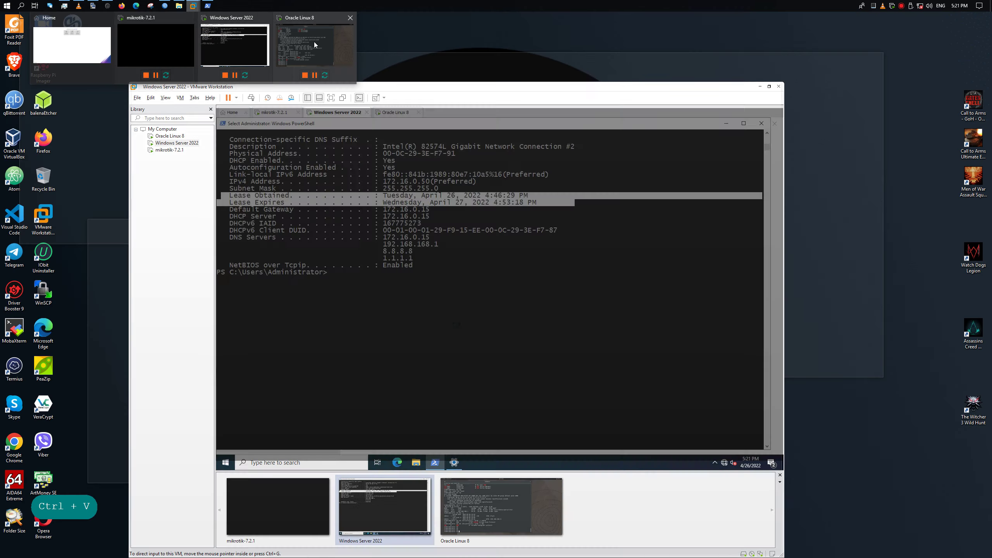
pyautogui.click(314, 44)
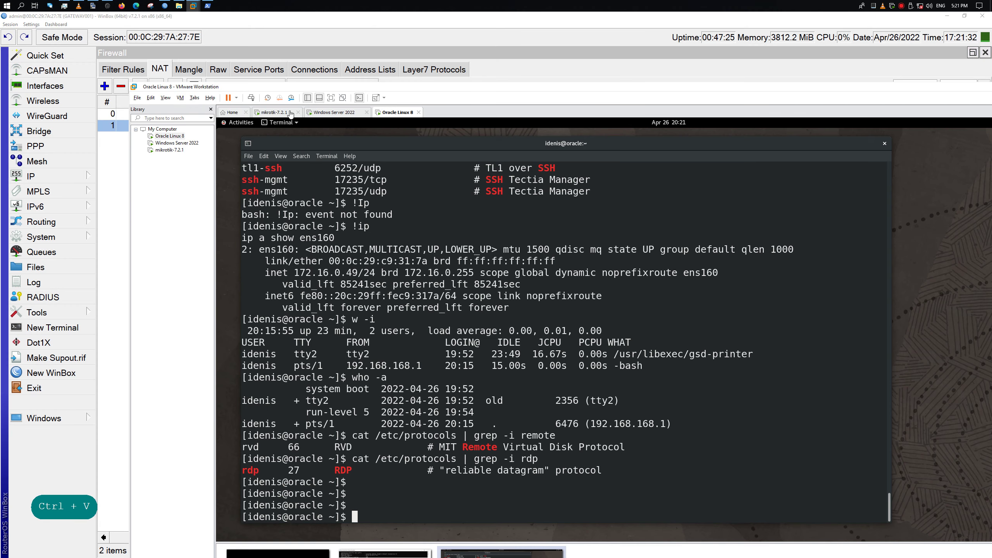
pyautogui.click(317, 112)
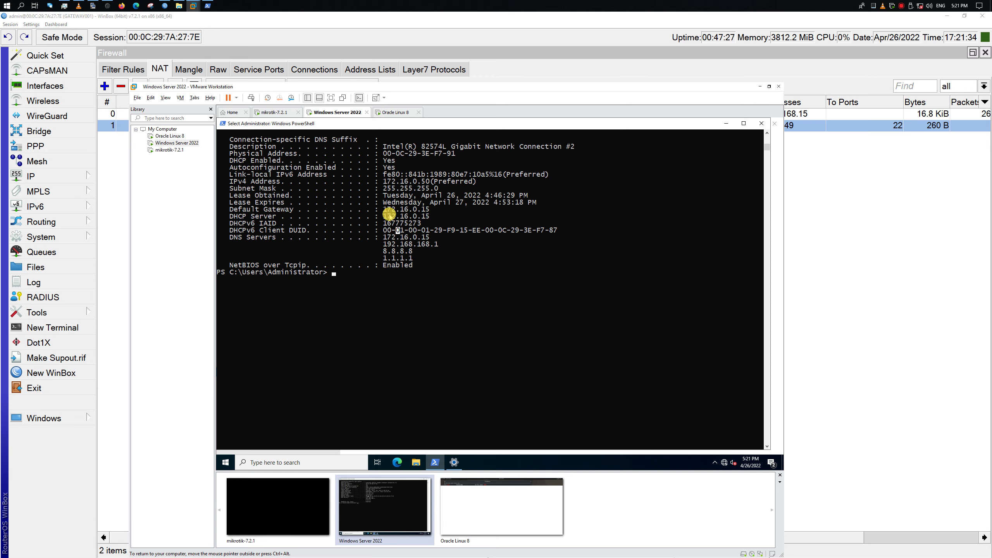
pyautogui.moveTo(383, 212); pyautogui.dragTo(430, 212)
pyautogui.rightClick(430, 211)
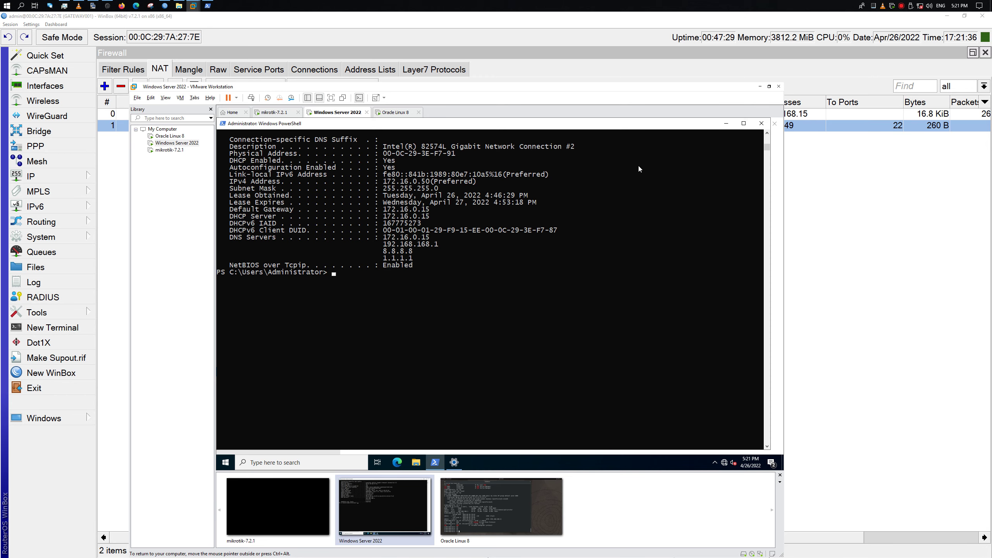
# Paste 172.16.0.15 into the rule's To Addresses, apply, and dismiss the srcnat chain error
pyautogui.moveTo(689, 95); pyautogui.dragTo(698, 424)
pyautogui.click(646, 324)
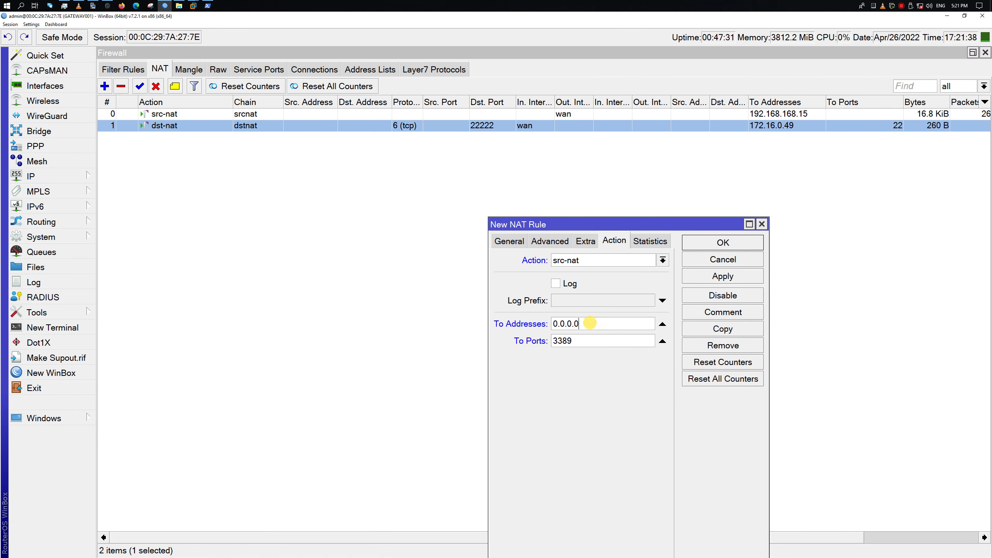
pyautogui.hotkey('ctrl', 'a')
pyautogui.hotkey('ctrl', 'v')
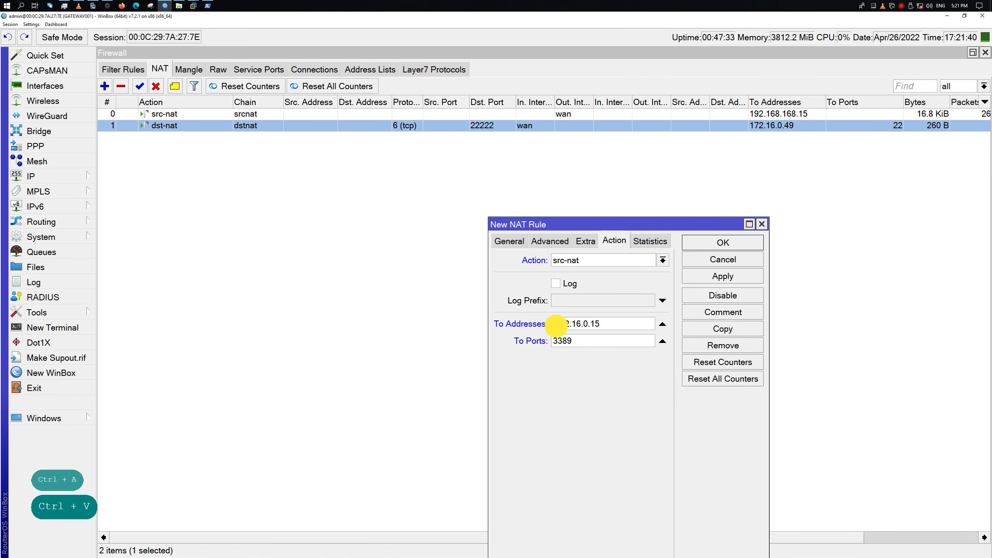
pyautogui.press('BackSpace')
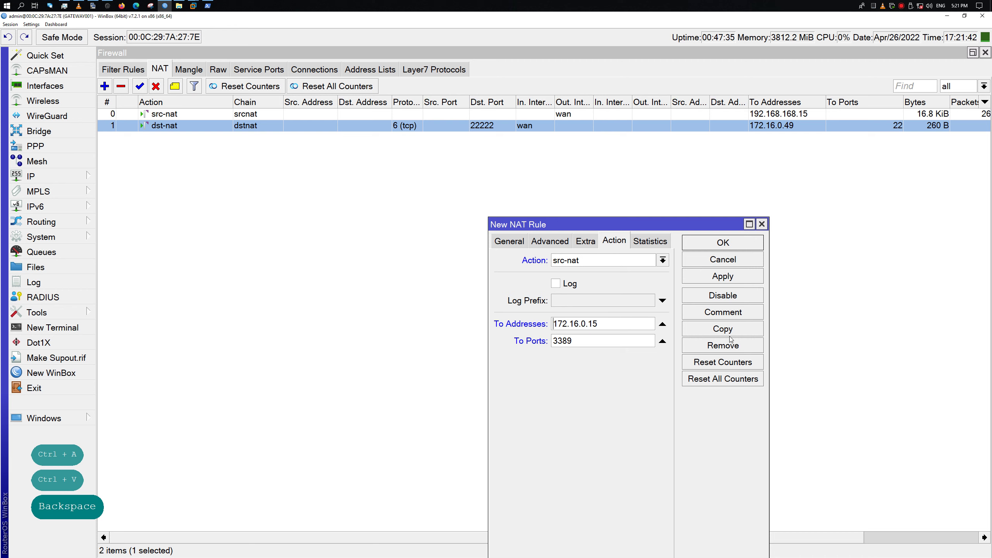
pyautogui.click(723, 275)
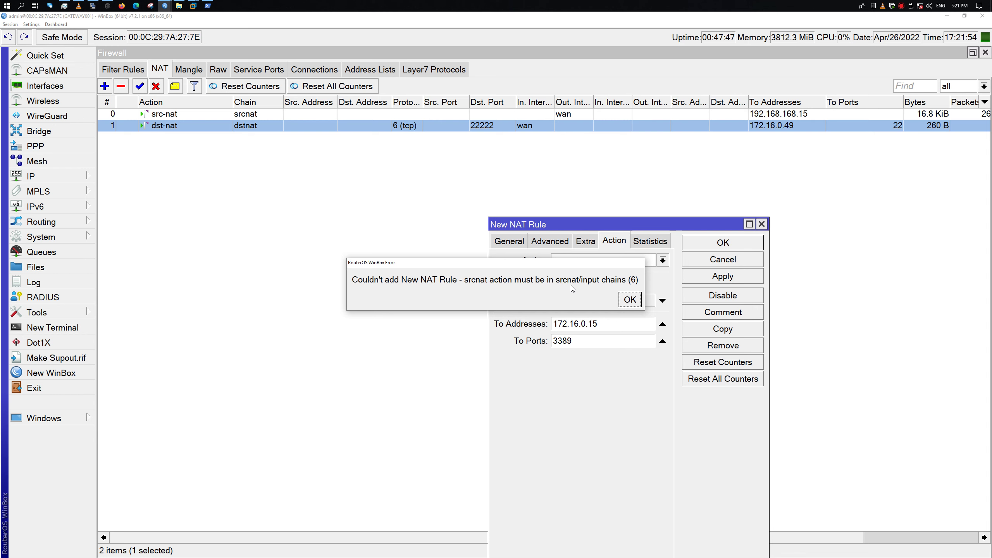
pyautogui.click(627, 300)
# Toggle the Protocol, Out. Interface and In. Interface conditions, then discard the unsaved NAT rule
pyautogui.click(509, 242)
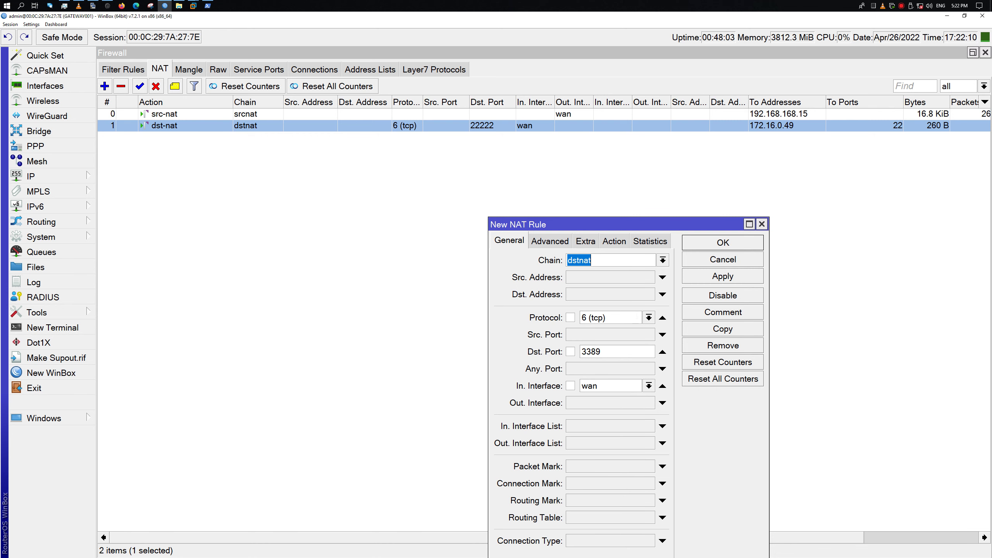
pyautogui.click(662, 317)
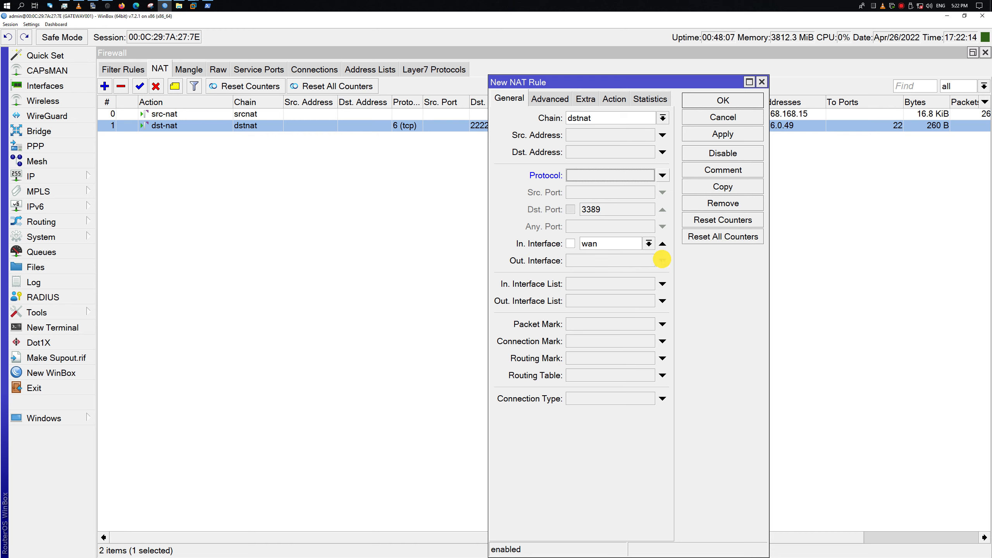
pyautogui.click(663, 261)
pyautogui.click(662, 244)
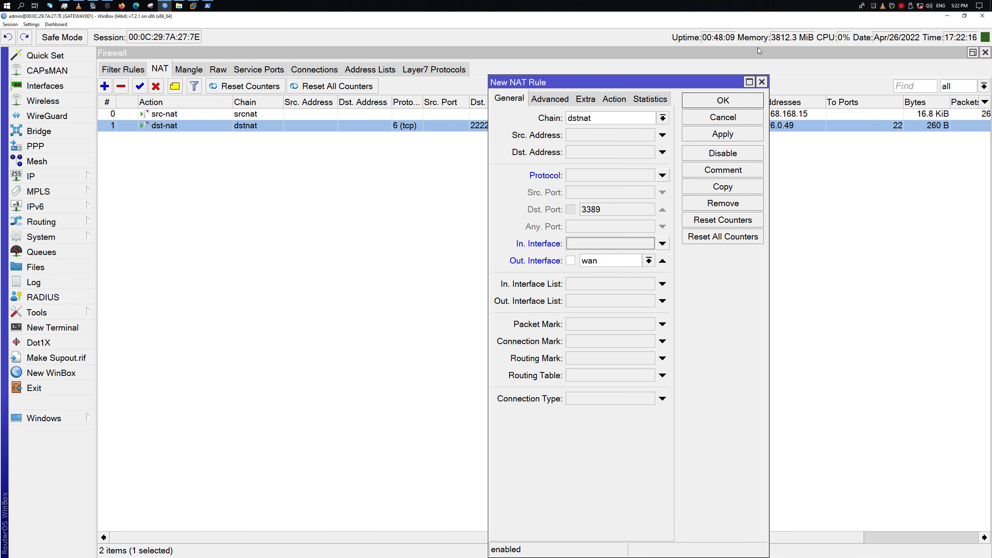
pyautogui.click(762, 83)
pyautogui.keyDown('ctrl'); pyautogui.click(520, 129); pyautogui.keyUp('ctrl')
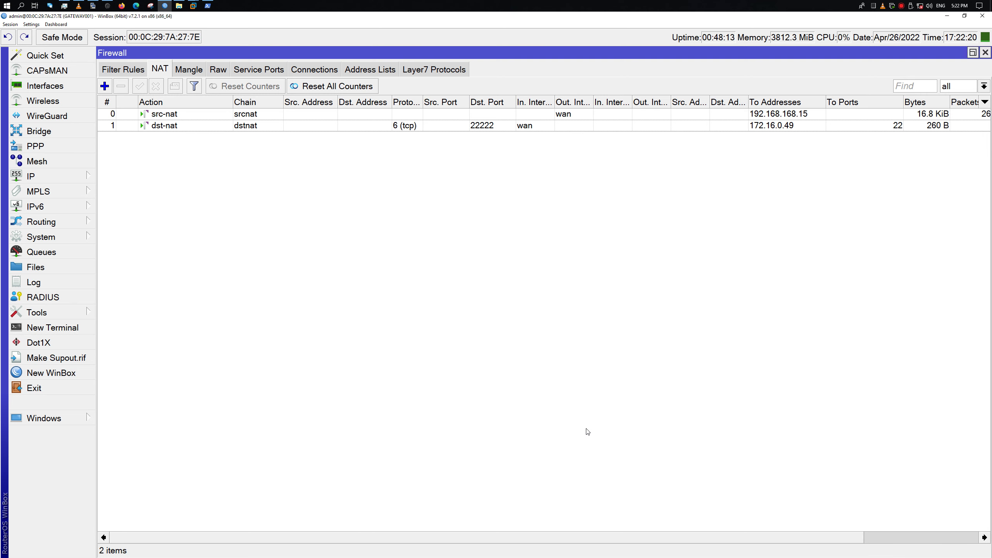
# Scroll the NAT table sideways and open the port-22222 dst-nat rule for editing
pyautogui.moveTo(829, 538); pyautogui.dragTo(929, 539)
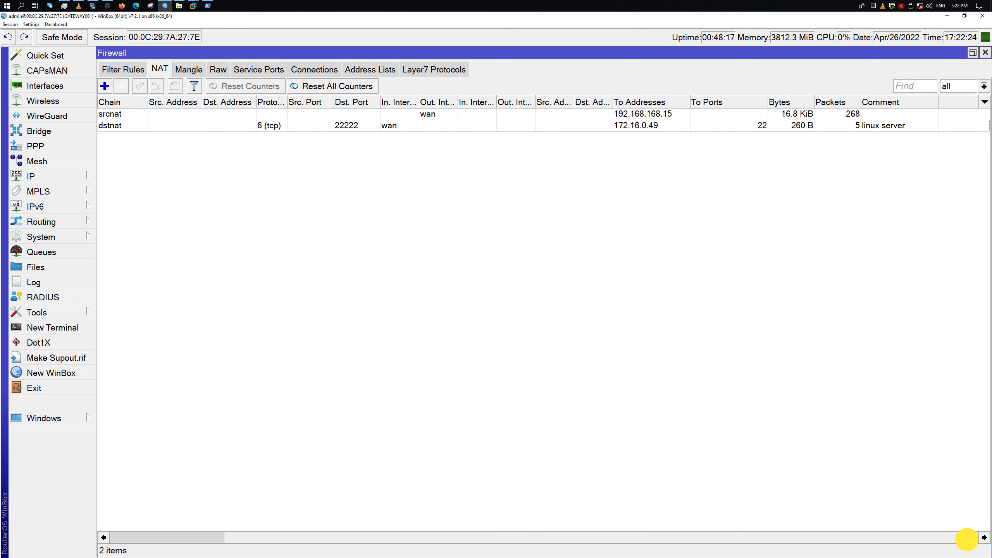
pyautogui.click(882, 538)
pyautogui.moveTo(877, 533); pyautogui.dragTo(875, 532)
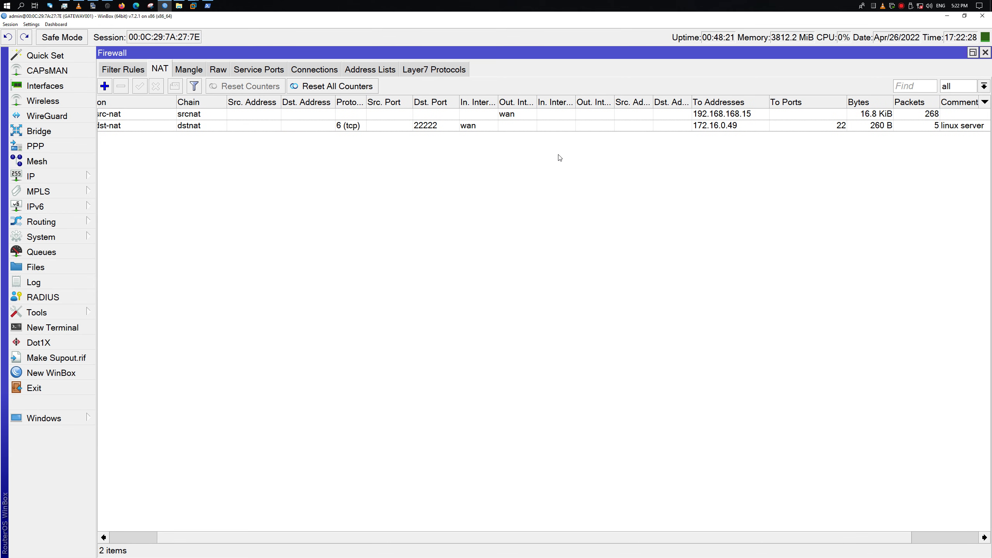
pyautogui.doubleClick(581, 126)
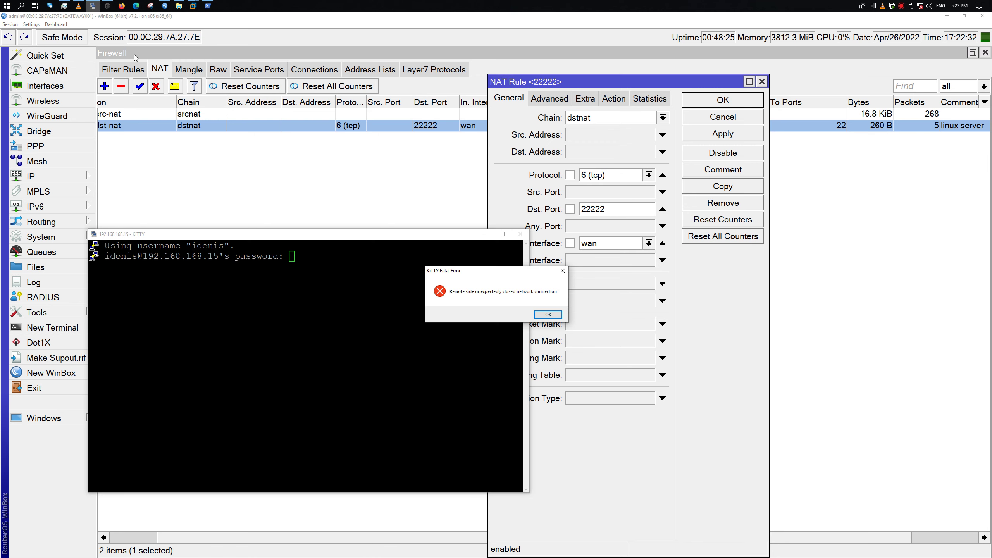
# Dismiss the KiTTY connection error and close the dead KiTTY window
pyautogui.click(547, 315)
pyautogui.click(284, 273)
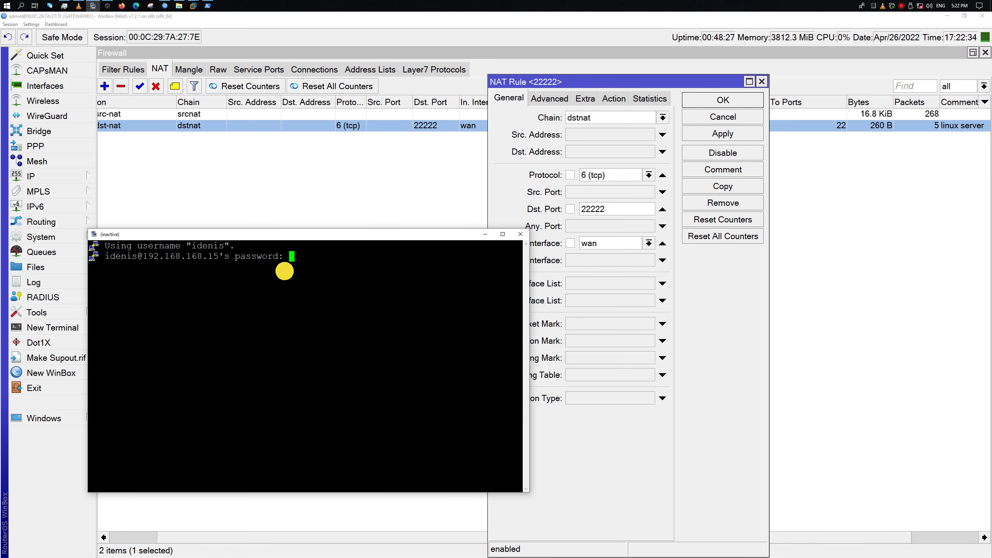
pyautogui.press('Return')
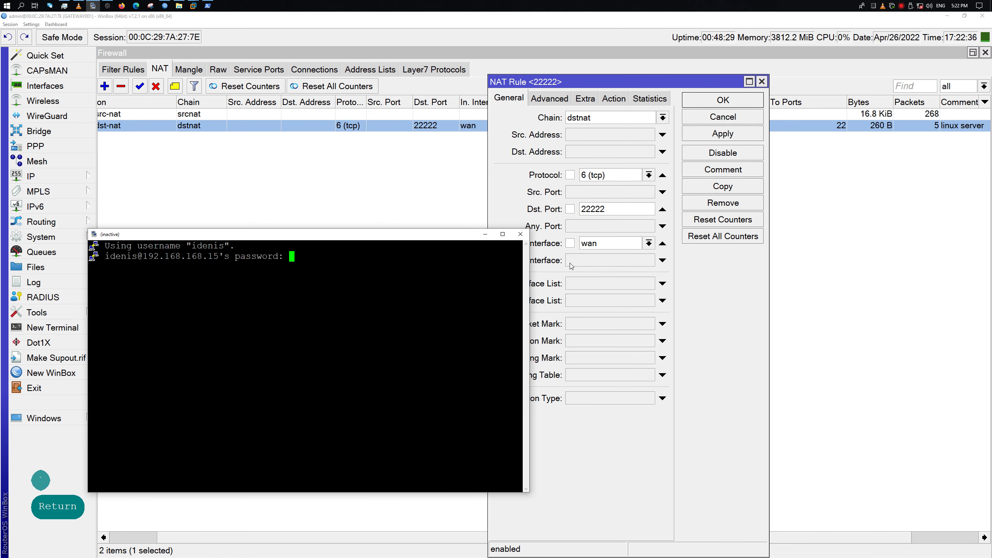
pyautogui.click(520, 234)
# In the PowerShell SSH session, clear the screen, rerun w -i, and run sudo dnf repolist
pyautogui.click(208, 5)
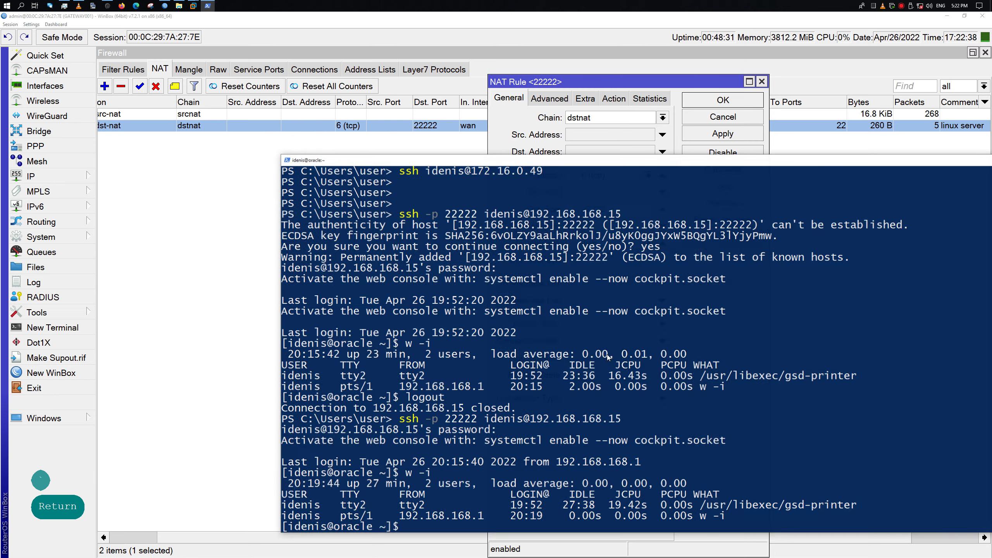
pyautogui.press('Return')
pyautogui.press('Return')
pyautogui.press('Return')
pyautogui.hotkey('ctrl', 'l')
pyautogui.press('Up')
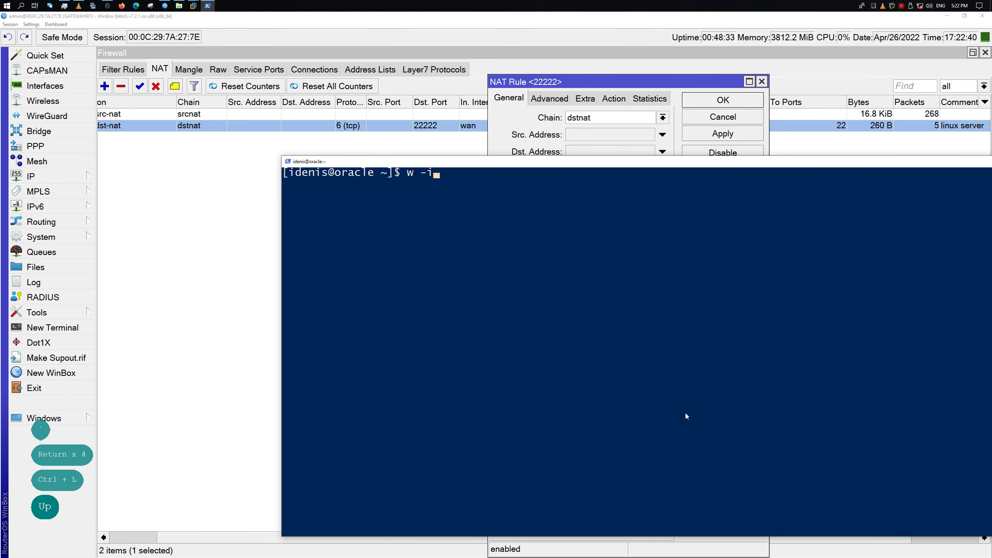
pyautogui.press('Return')
pyautogui.write('sudo dnf')
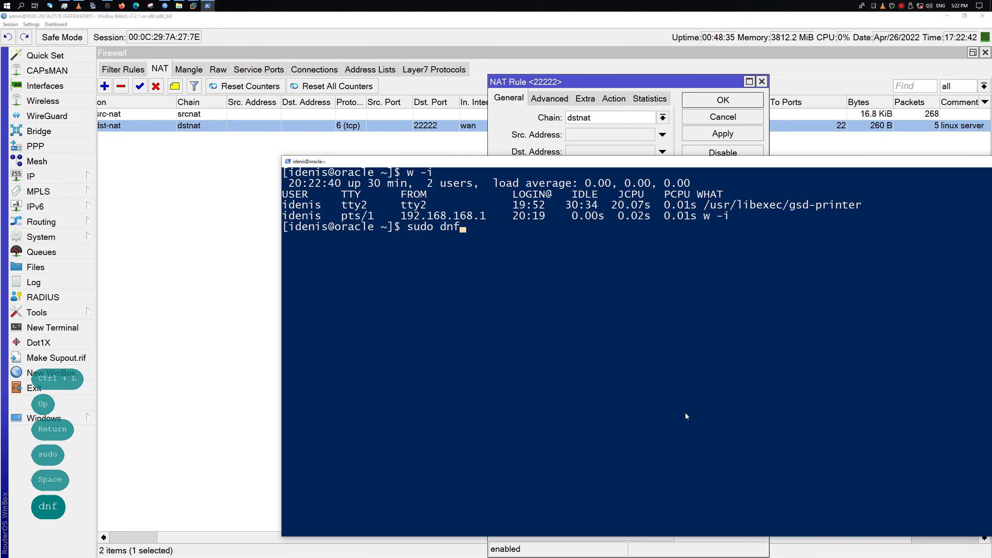
pyautogui.write(' repolist')
pyautogui.press('Return')
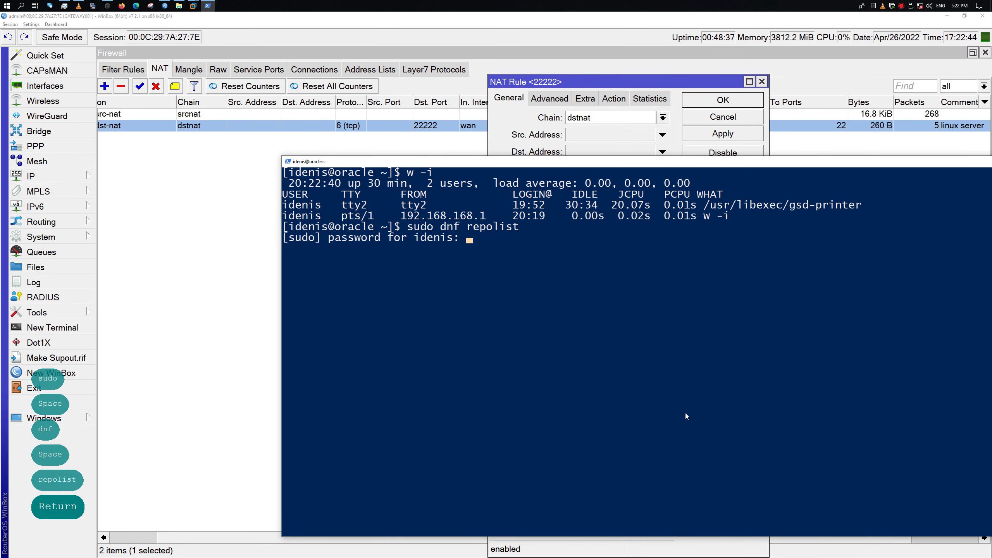
pyautogui.press('Return')
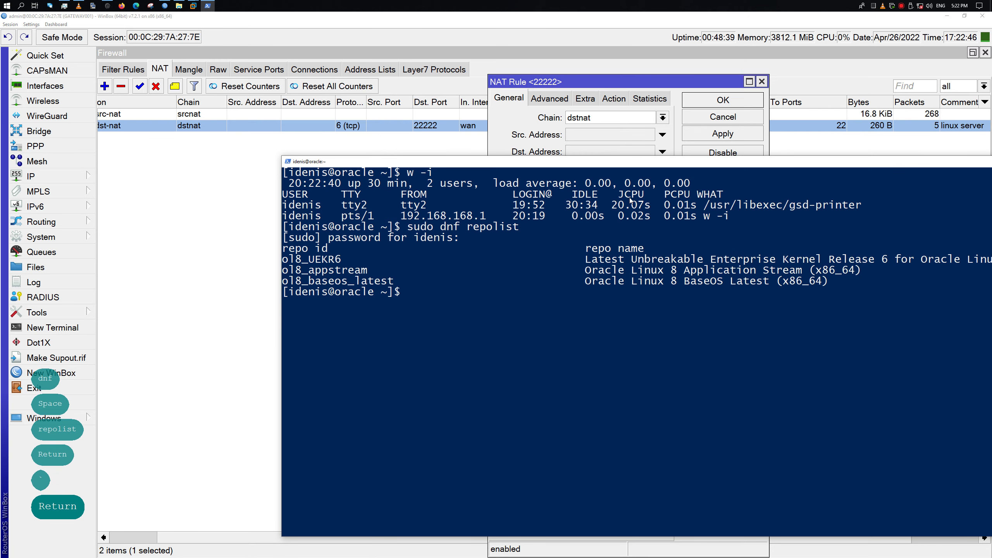
pyautogui.moveTo(616, 162); pyautogui.dragTo(578, 362)
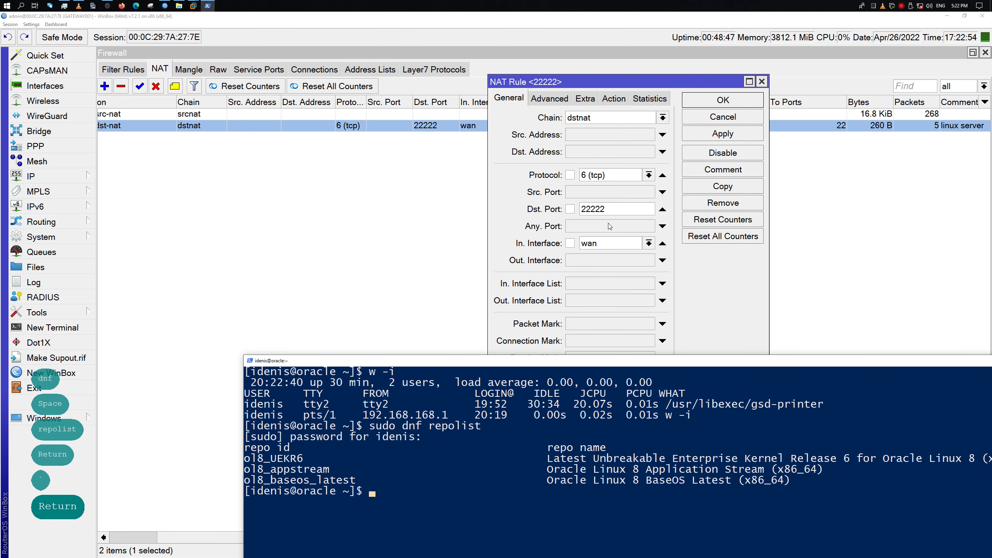
# Check the port-22222 rule's Action tab forwarding to 172.16.0.49 port 22, then close the editor
pyautogui.click(611, 102)
pyautogui.moveTo(625, 82); pyautogui.dragTo(625, 174)
pyautogui.click(509, 190)
pyautogui.click(613, 190)
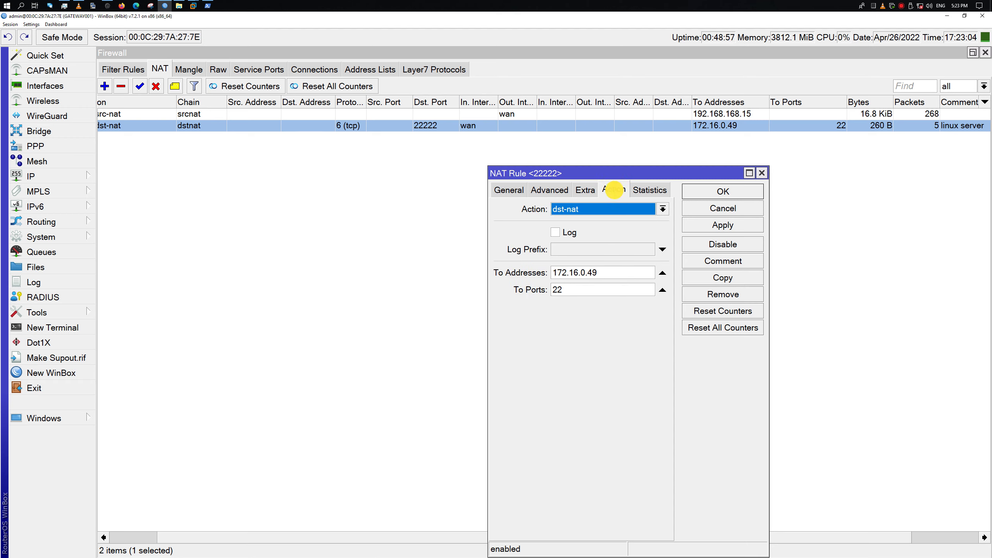
pyautogui.click(483, 190)
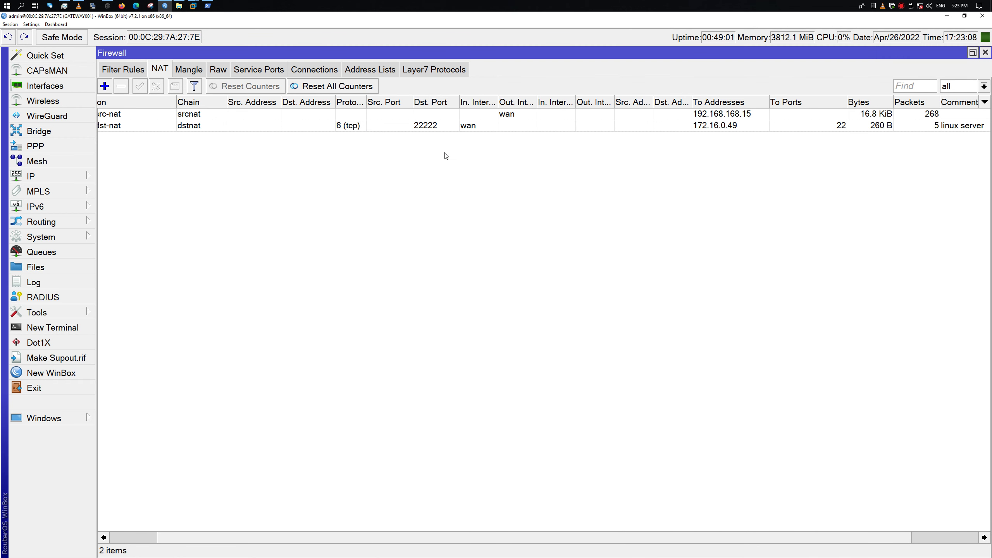
pyautogui.click(324, 141)
pyautogui.click(49, 418)
pyautogui.click(160, 450)
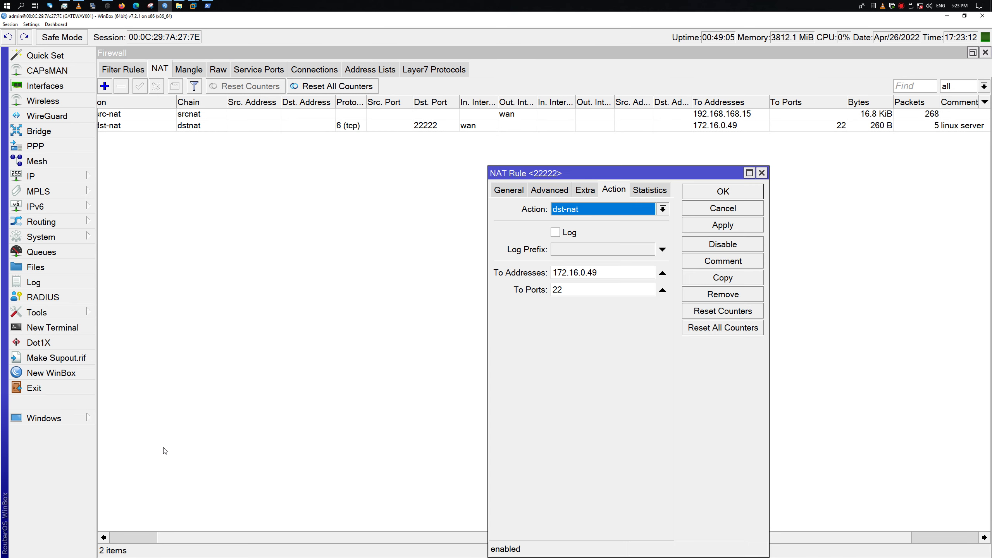
pyautogui.click(762, 173)
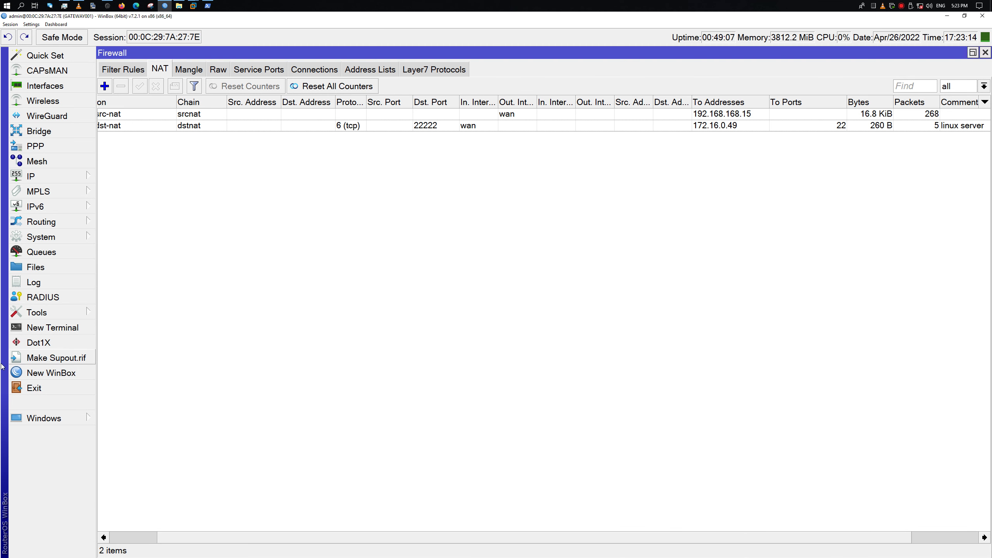
pyautogui.click(69, 425)
pyautogui.click(211, 148)
# Create a new dstnat NAT rule matching TCP destination port 3389 arriving on wan
pyautogui.moveTo(172, 538); pyautogui.dragTo(110, 537)
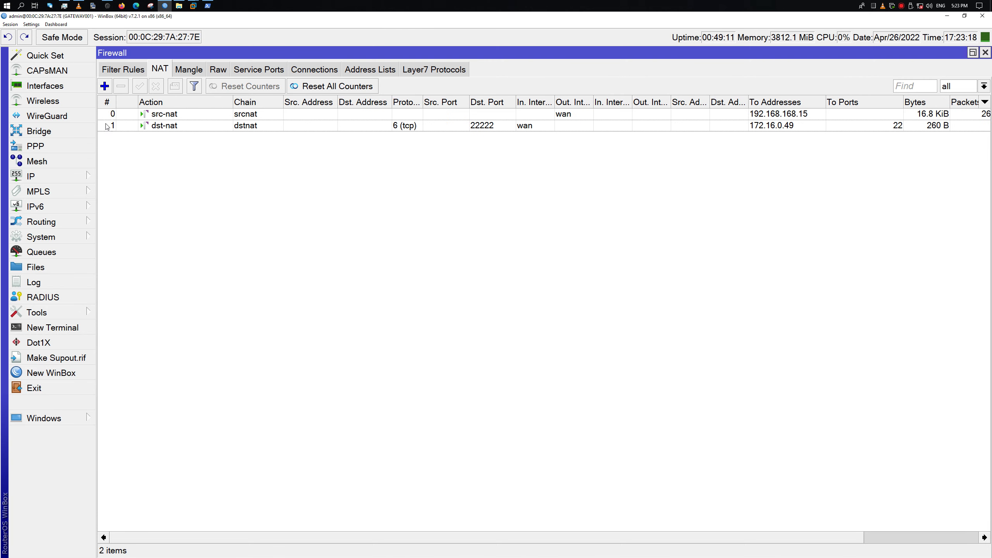
pyautogui.click(105, 86)
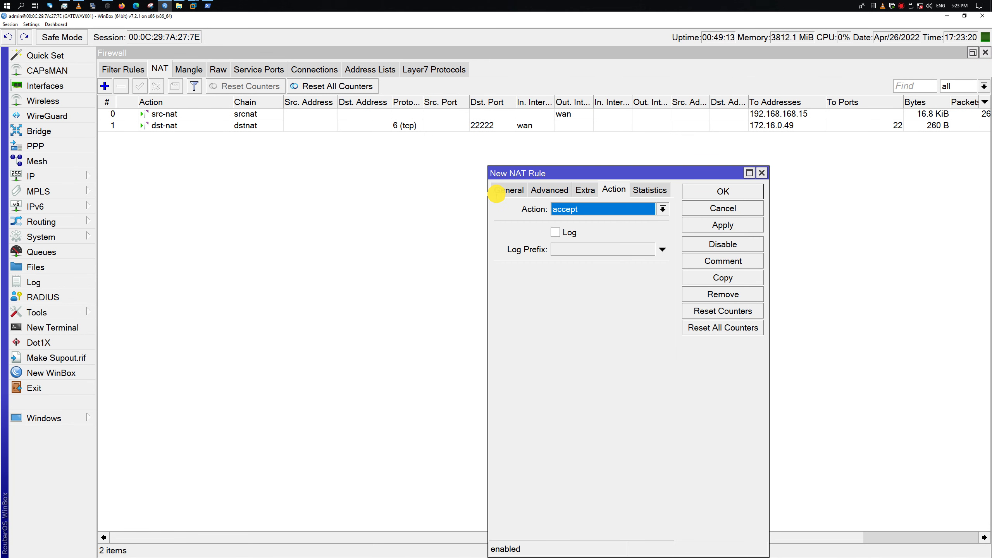
pyautogui.click(503, 190)
pyautogui.click(662, 209)
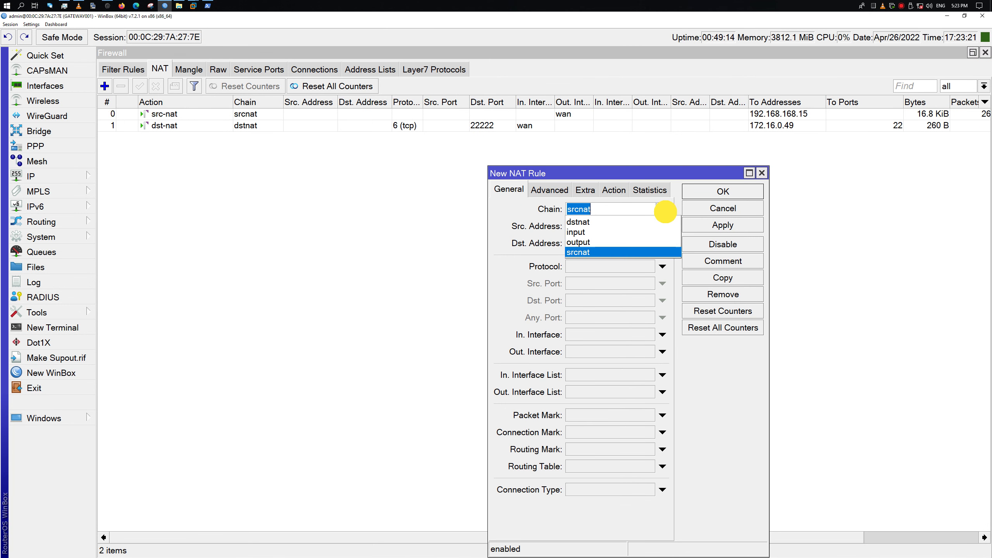
pyautogui.click(649, 222)
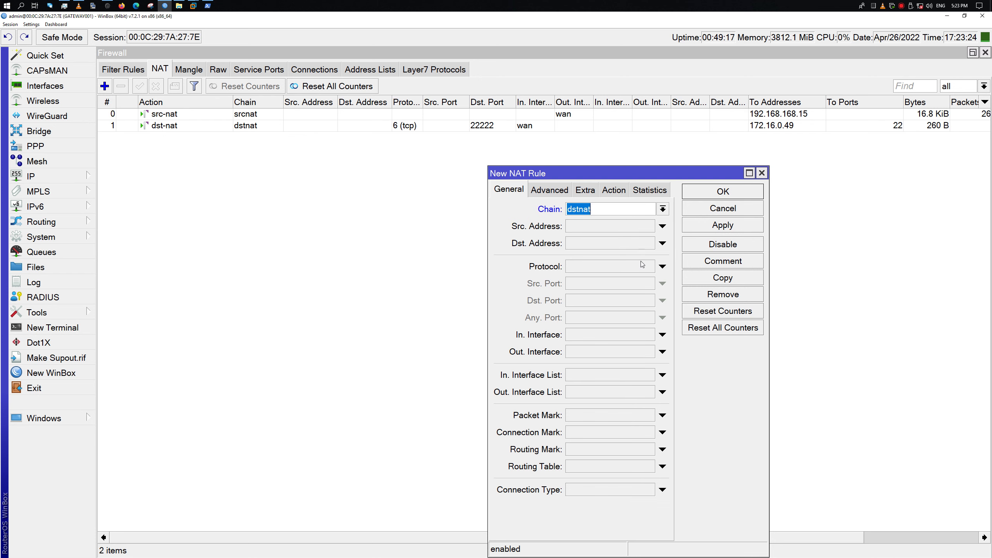
pyautogui.click(662, 266)
pyautogui.click(662, 300)
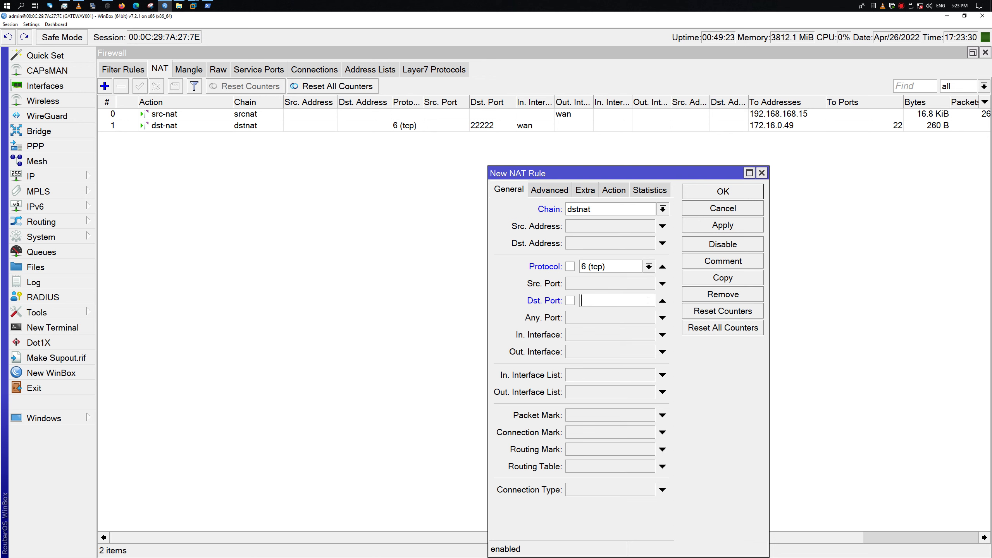
pyautogui.write('3389')
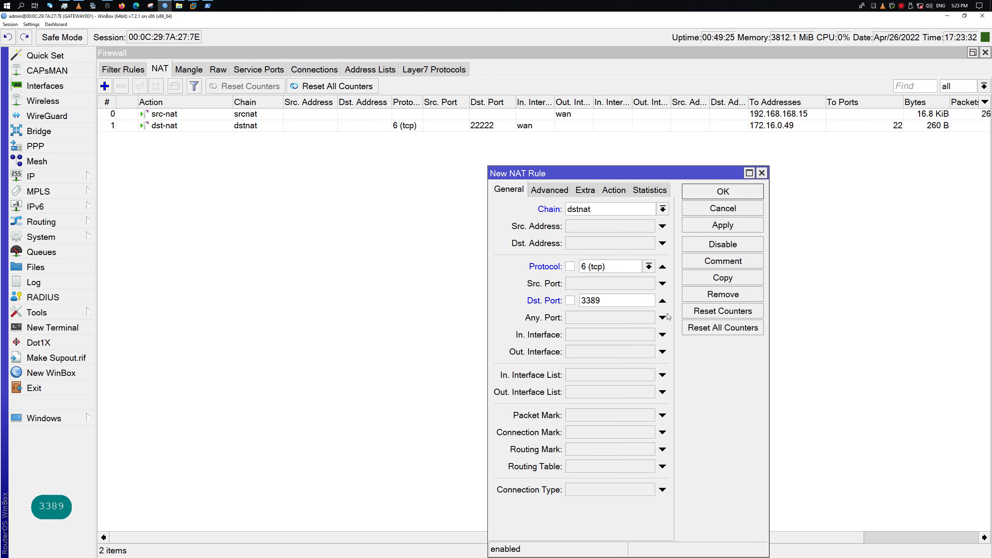
pyautogui.click(663, 335)
pyautogui.click(737, 393)
# Set the rule's action to dst-nat and enable To Addresses
pyautogui.click(614, 190)
pyautogui.click(663, 209)
pyautogui.click(604, 257)
pyautogui.click(662, 273)
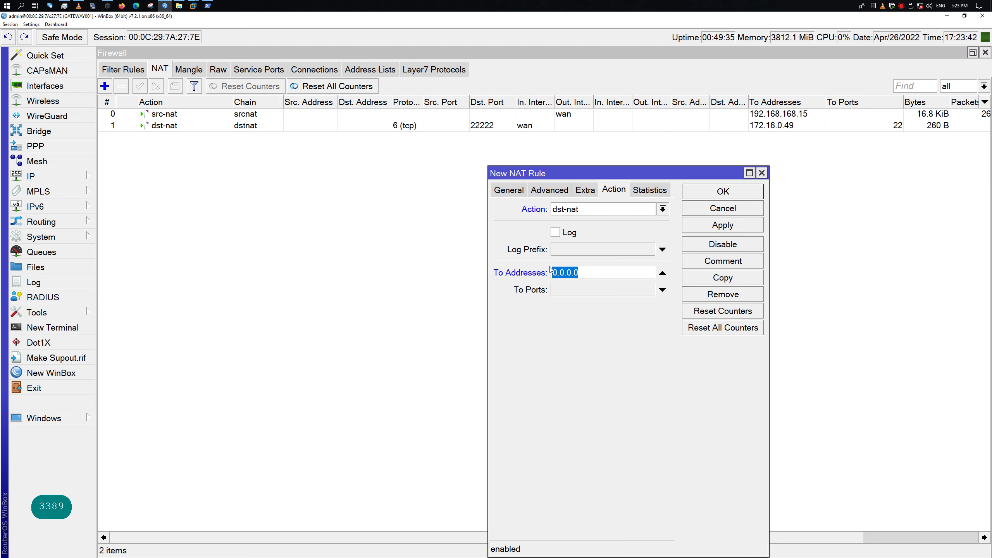
# Set the forwarding address to 172.16.0.15 after checking the Windows Server VM's IP
pyautogui.hotkey('ctrl', 'v')
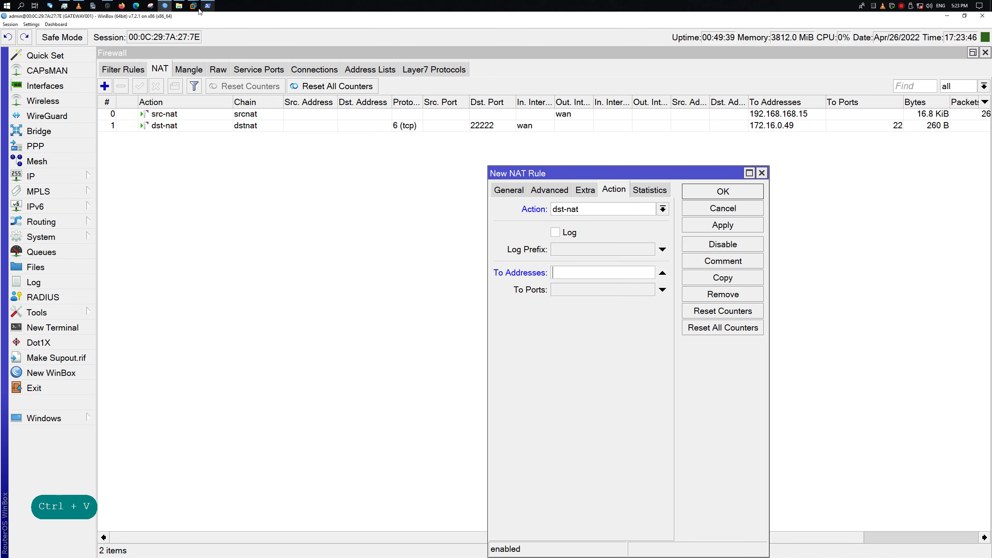
pyautogui.moveTo(193, 5)
pyautogui.click(246, 42)
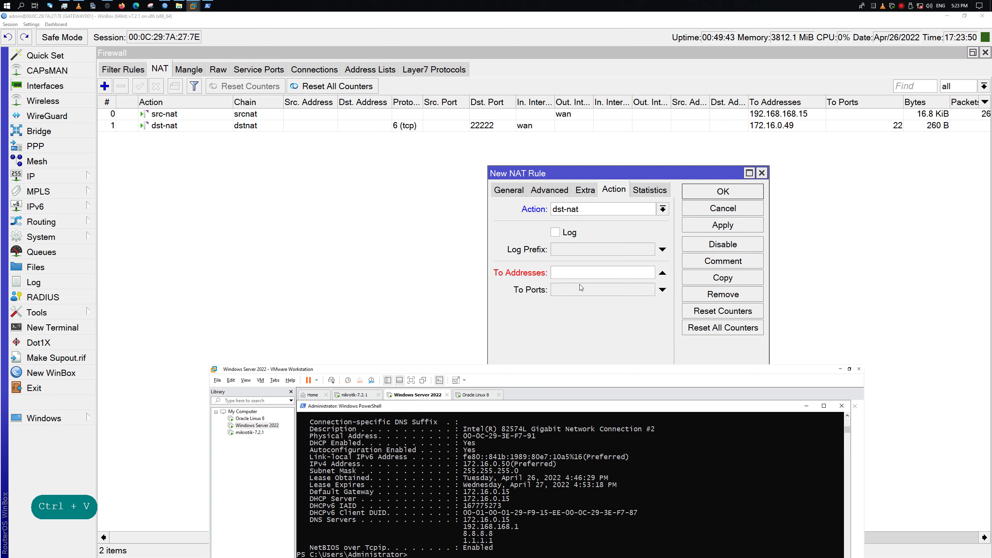
pyautogui.click(575, 273)
pyautogui.write('17')
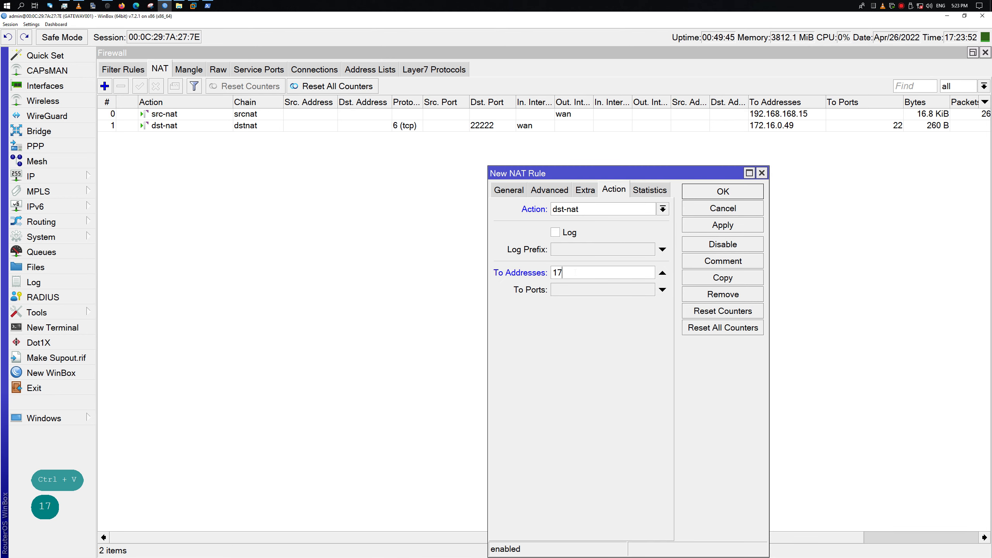
pyautogui.write('2.16.15')
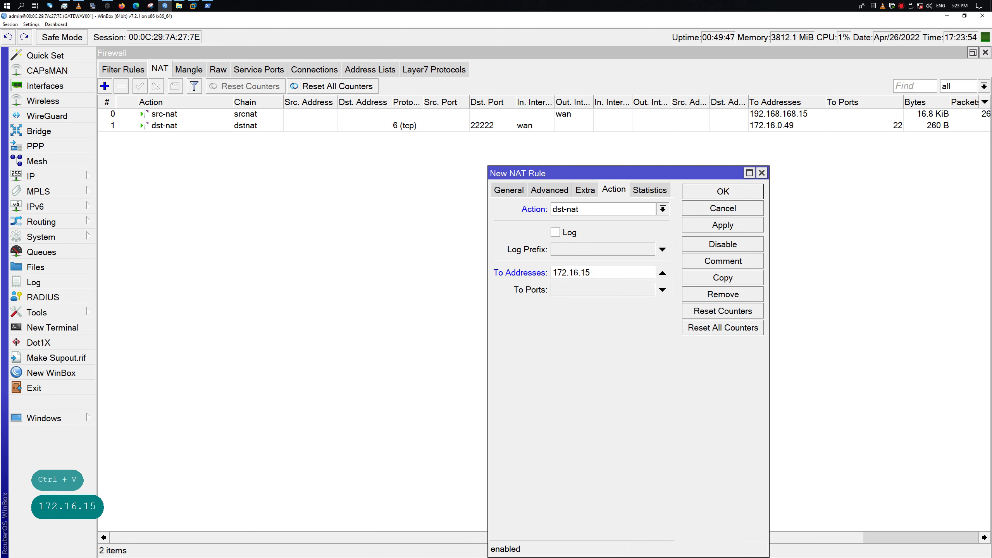
pyautogui.click(580, 273)
pyautogui.doubleClick(579, 272)
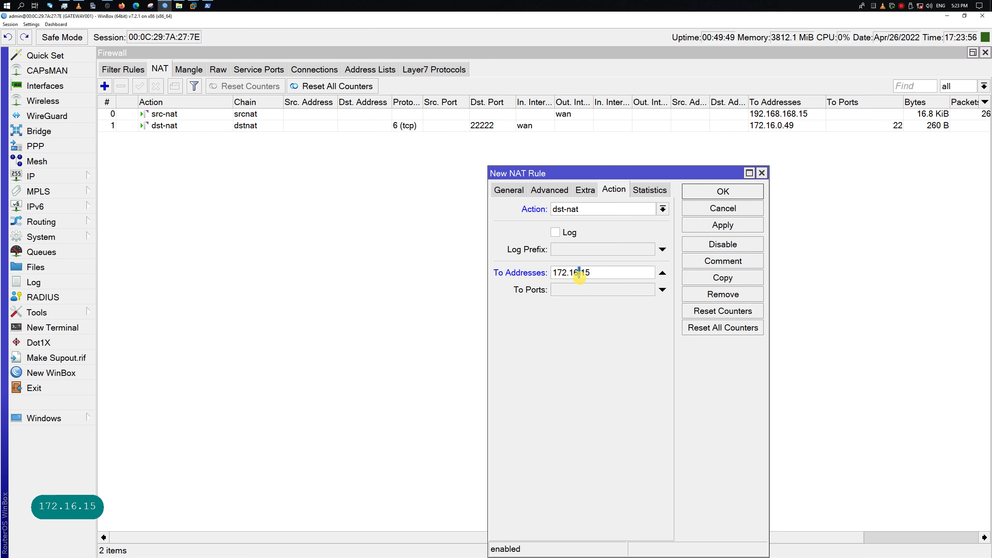
pyautogui.write('0.')
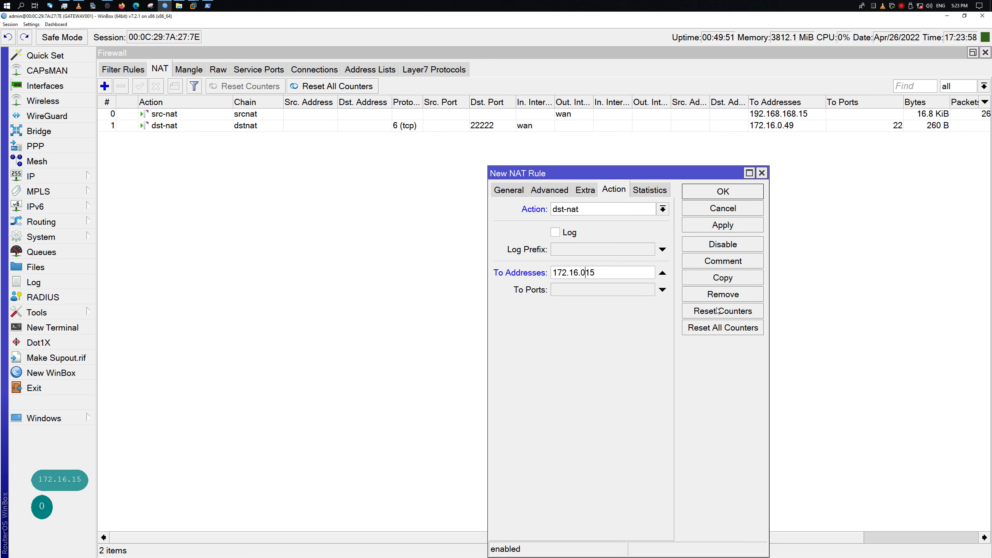
# Forward to port 3389 and save the rule, closing its editor
pyautogui.click(645, 293)
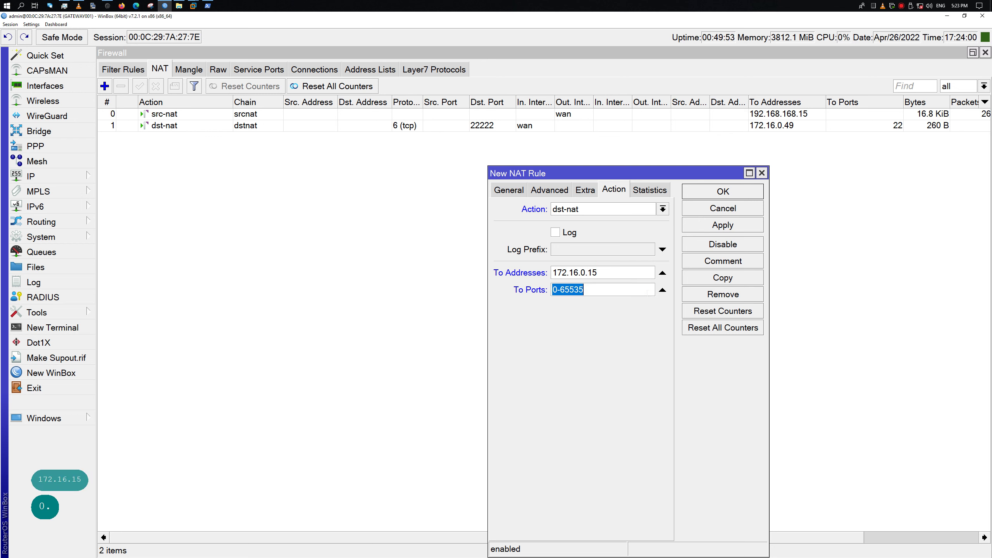
pyautogui.write('3389')
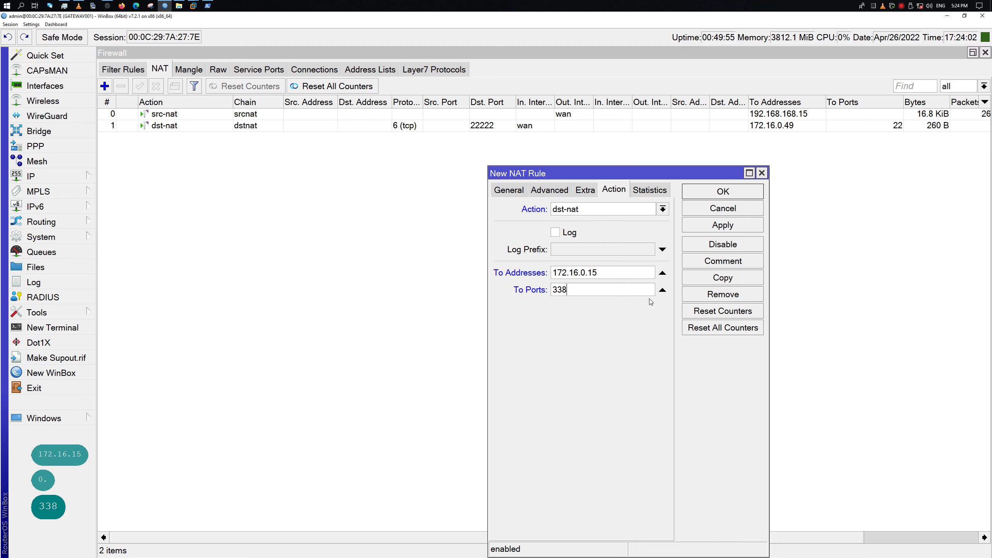
pyautogui.click(740, 226)
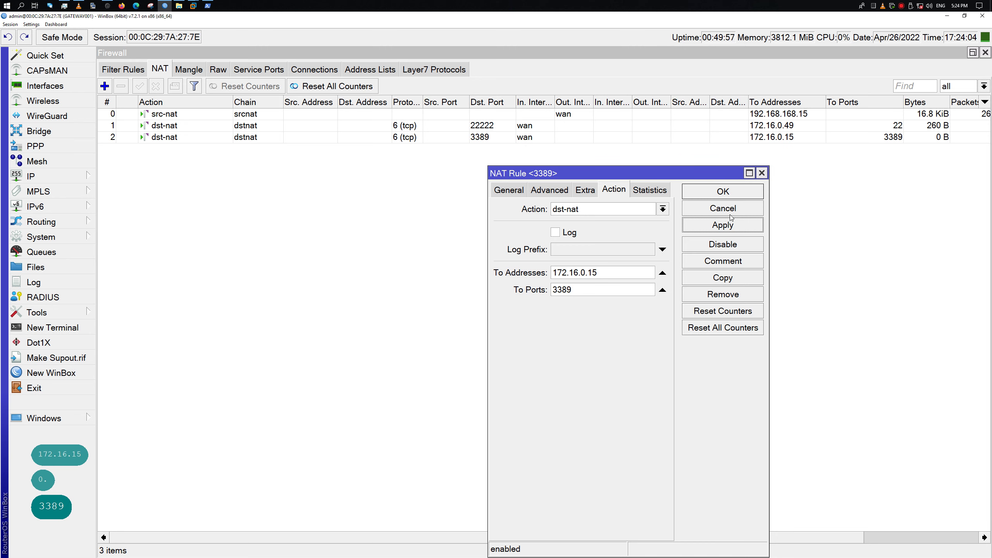
pyautogui.click(737, 192)
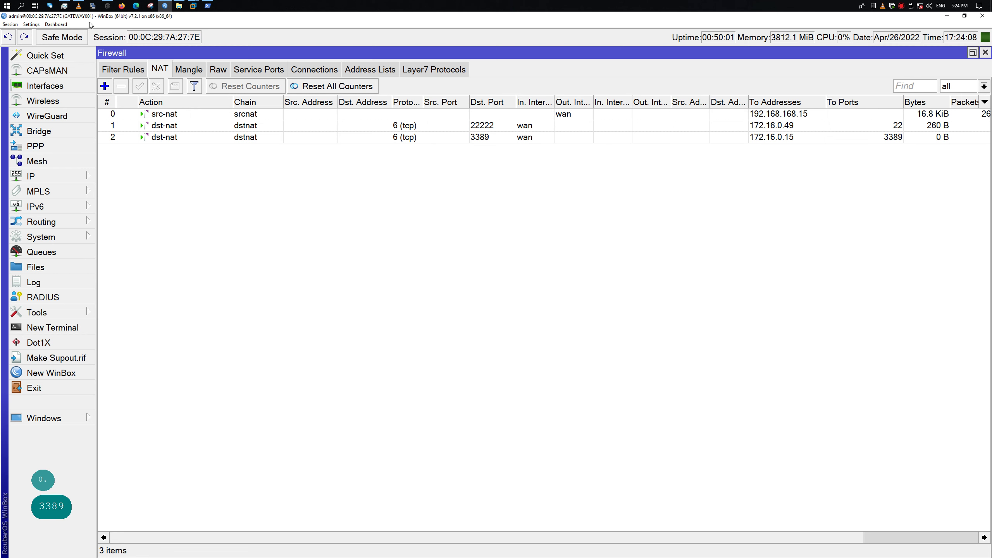
# Launch Remote Desktop Connection with mstsc from Run and enter 192.168.168. as the computer
pyautogui.rightClick(7, 5)
pyautogui.click(50, 186)
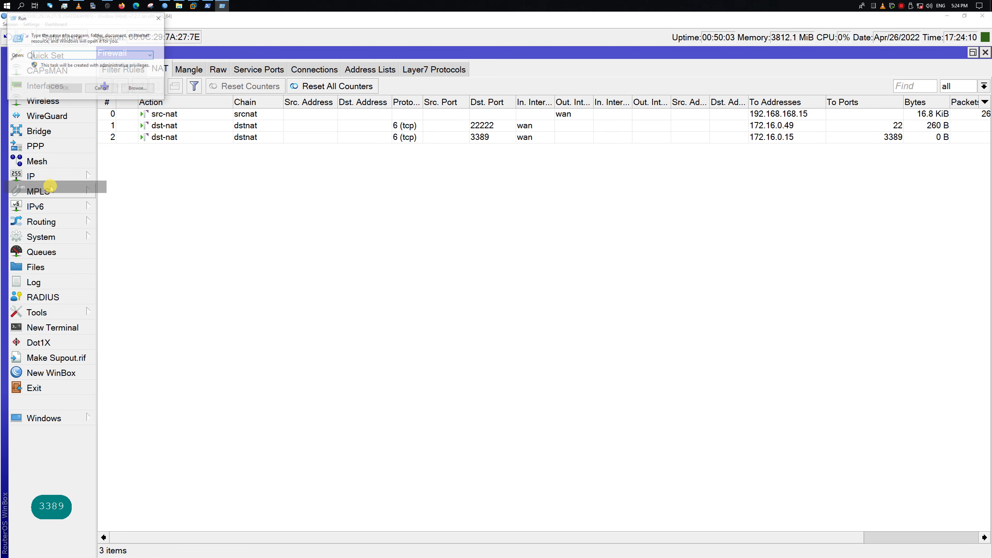
pyautogui.write('mstsc')
pyautogui.press('Return')
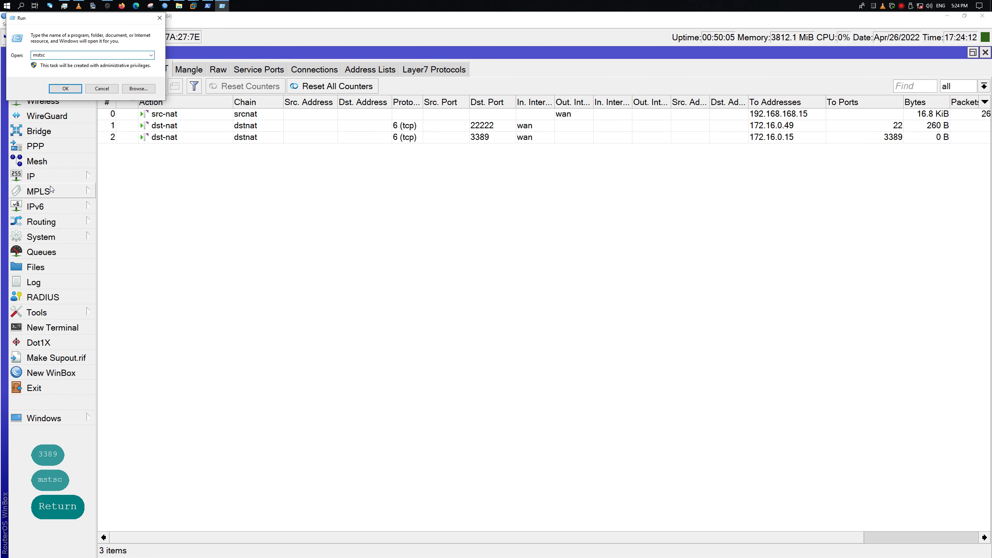
pyautogui.moveTo(514, 118); pyautogui.dragTo(735, 212)
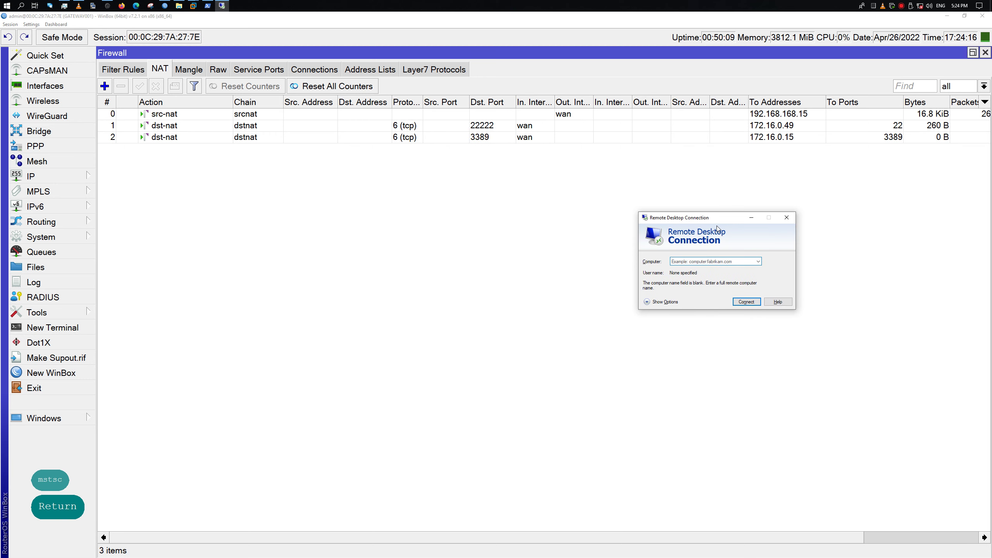
pyautogui.write('192.168.1')
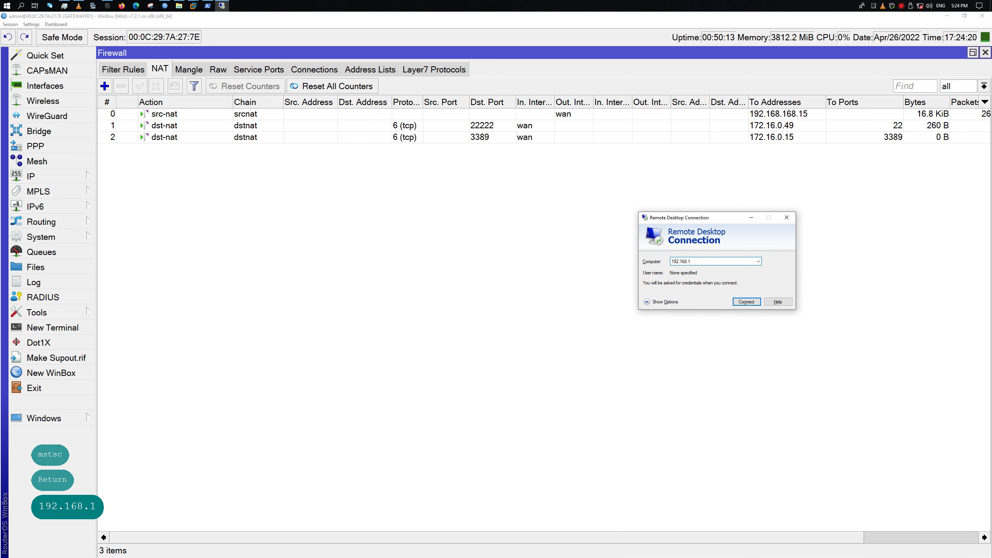
pyautogui.write('68')
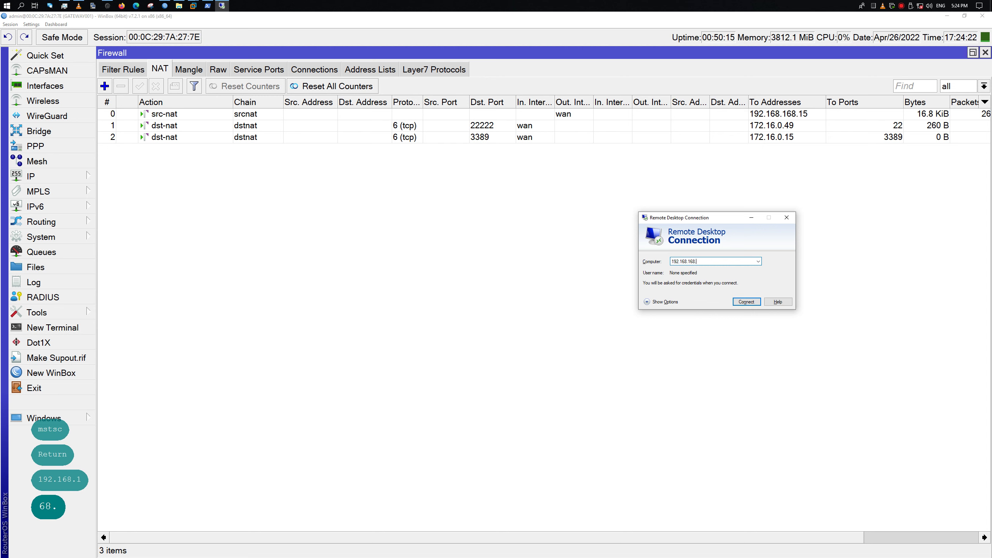
pyautogui.write('.')
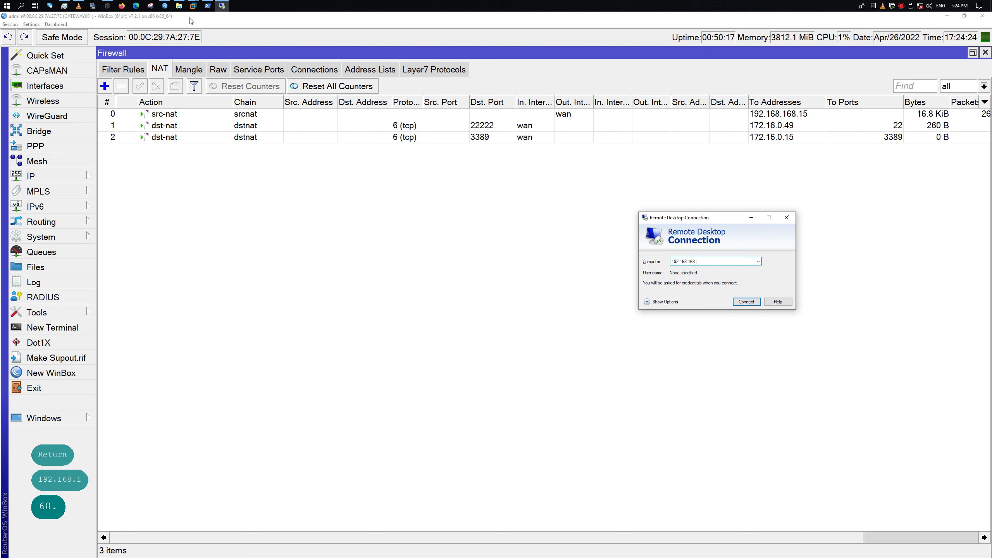
# Open WinBox's IP Address List to look up the wan address
pyautogui.click(86, 418)
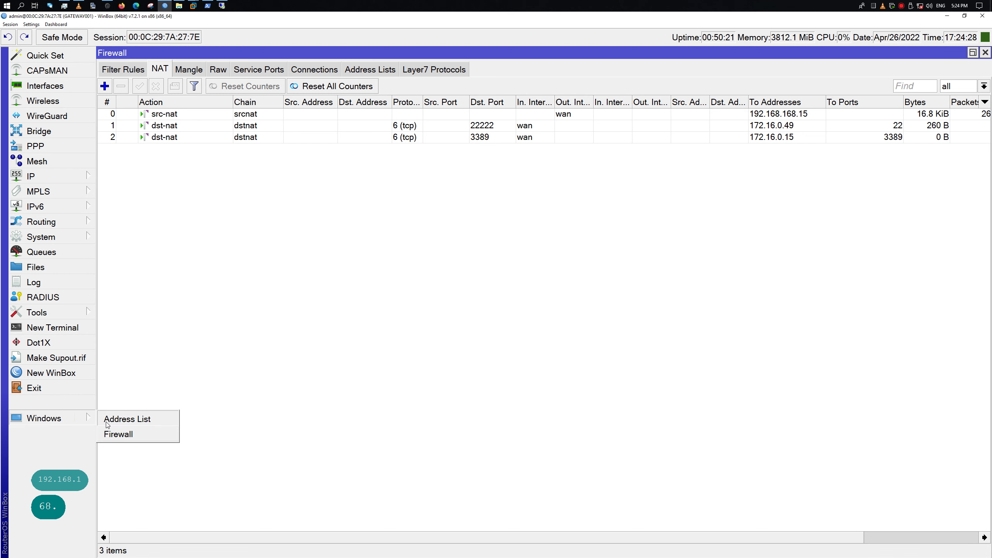
pyautogui.click(131, 431)
pyautogui.click(80, 418)
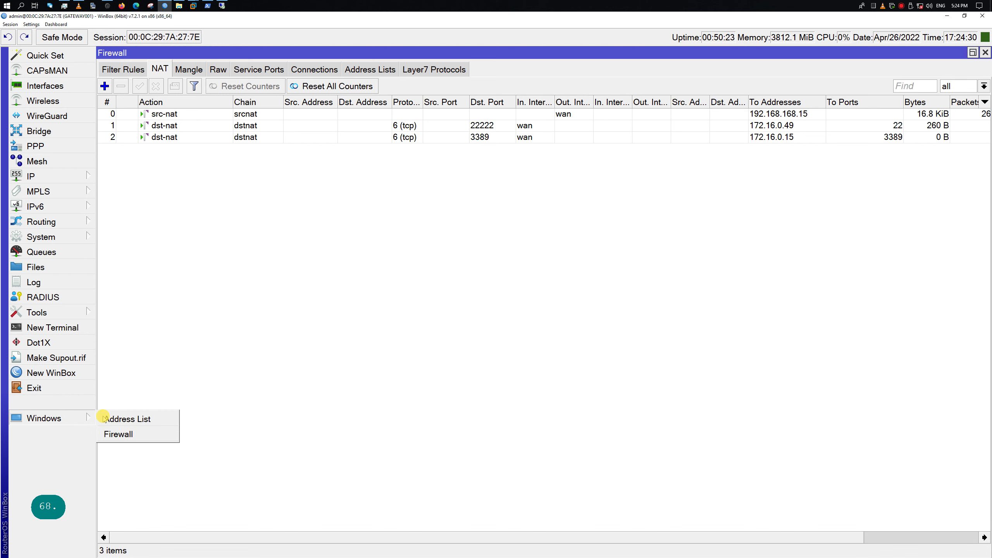
pyautogui.click(113, 418)
pyautogui.moveTo(298, 462); pyautogui.dragTo(232, 338)
# Connect Remote Desktop to 192.168.168.15, then switch to the Windows Server VM
pyautogui.click(222, 5)
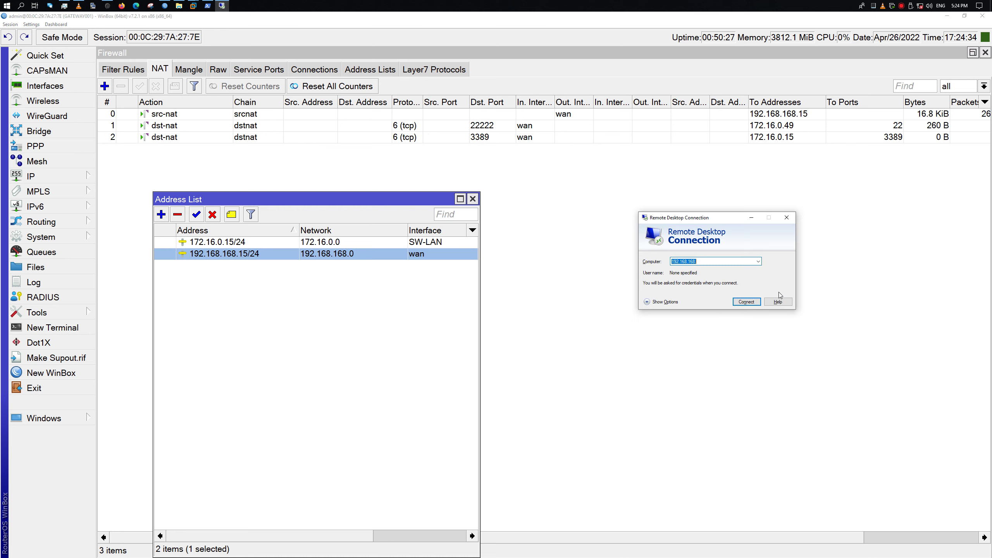
pyautogui.click(703, 262)
pyautogui.write('15')
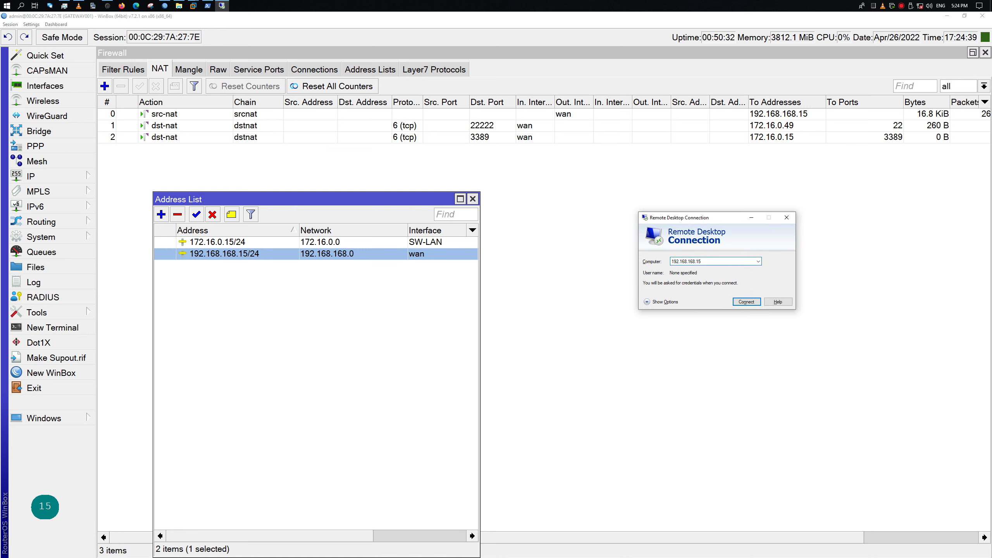
pyautogui.press('Return')
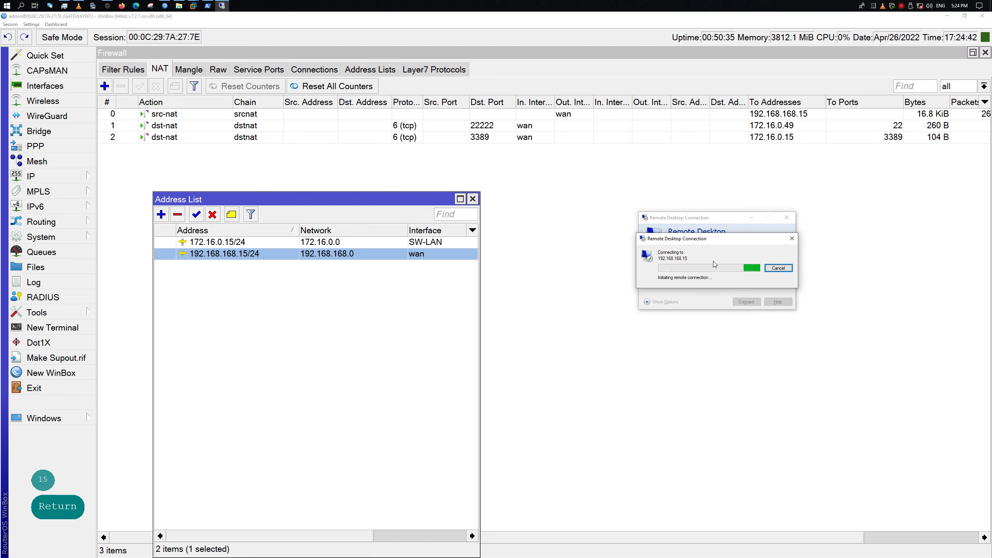
pyautogui.moveTo(708, 241); pyautogui.dragTo(631, 344)
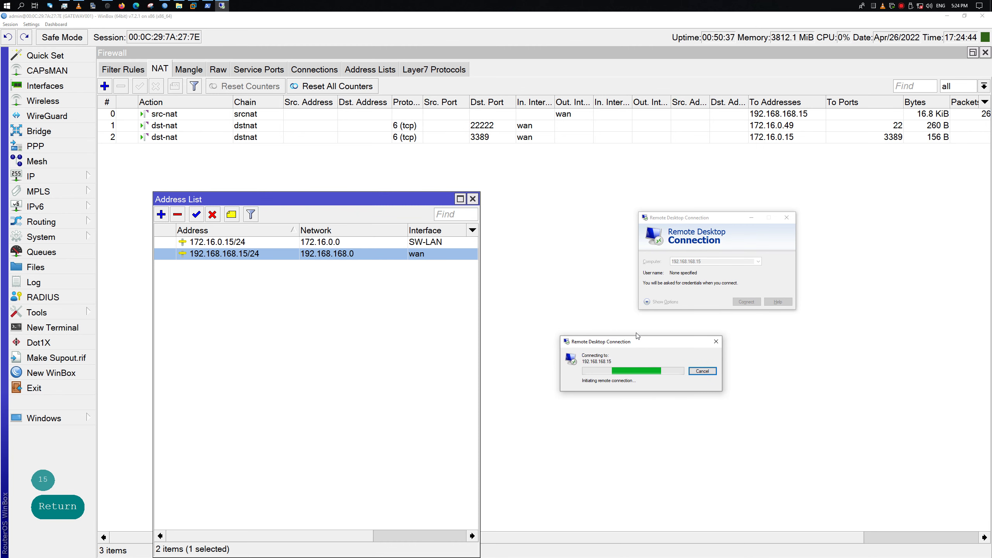
pyautogui.hotkey('alt', 'Tab')
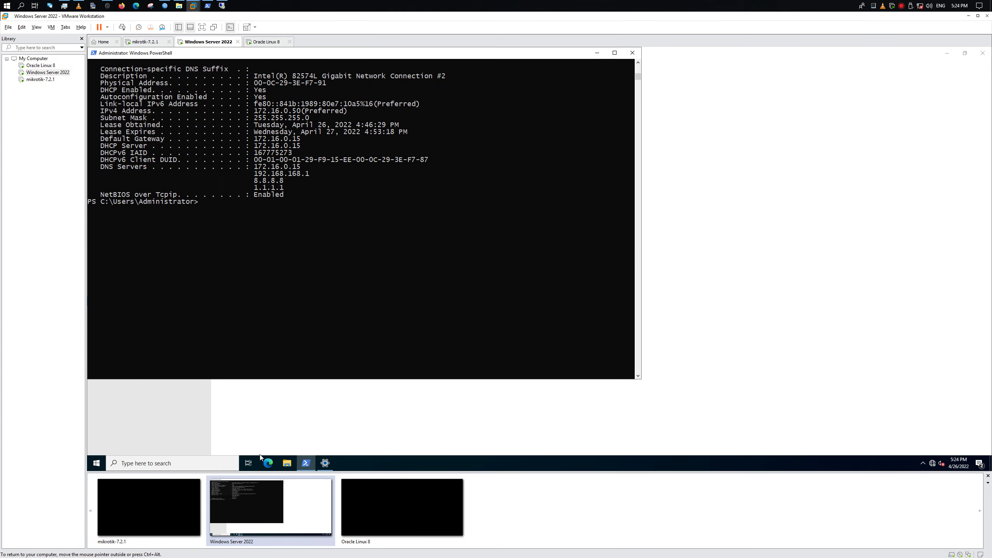
# Open Windows Security from the VM's Start menu and move it to the right
pyautogui.click(96, 463)
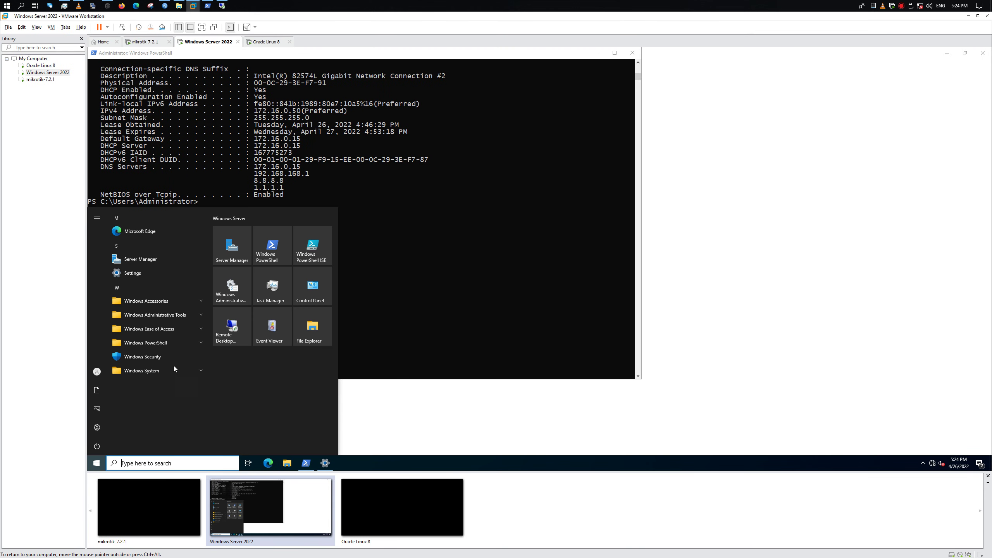
pyautogui.click(156, 356)
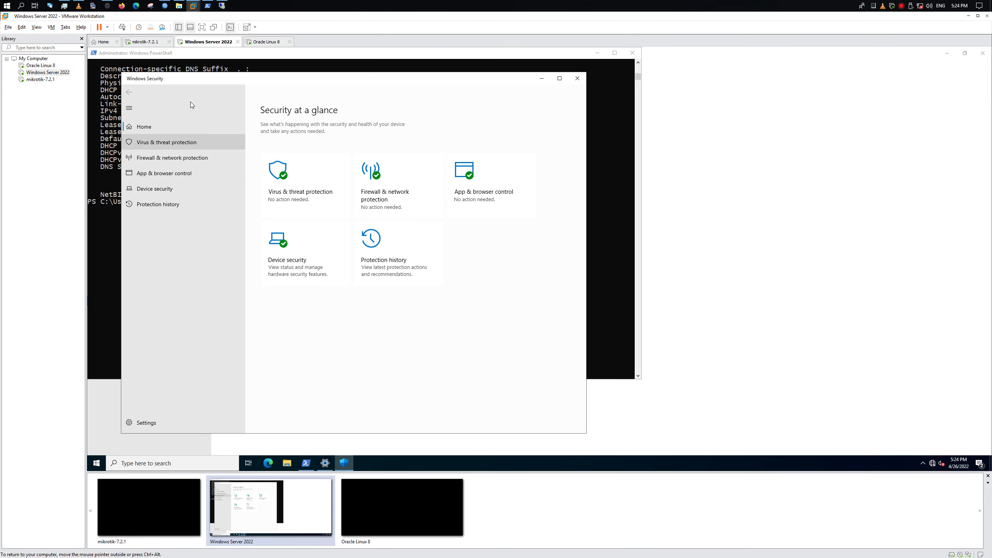
pyautogui.moveTo(232, 79); pyautogui.dragTo(676, 124)
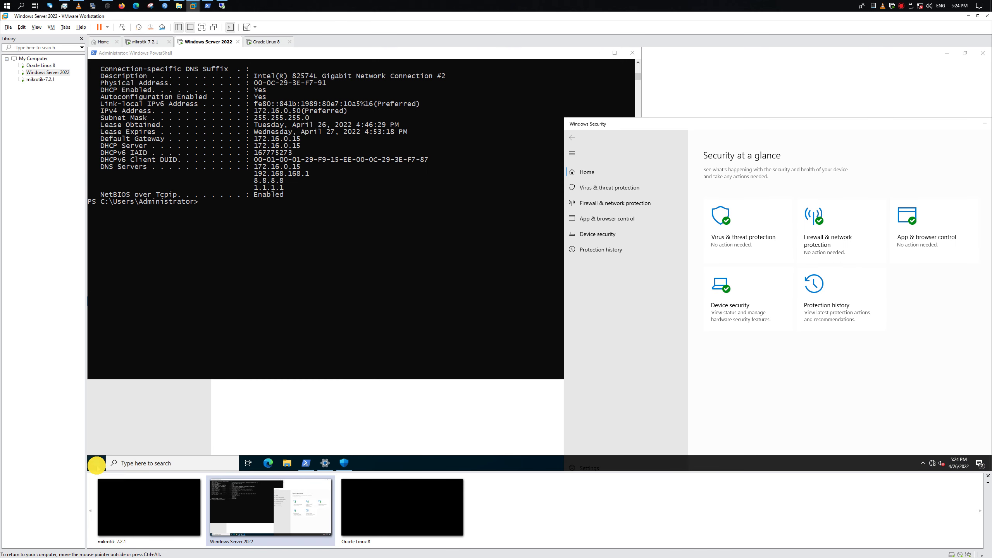
# Open Control Panel's System and Security page and check the remote access settings
pyautogui.click(96, 463)
pyautogui.click(317, 290)
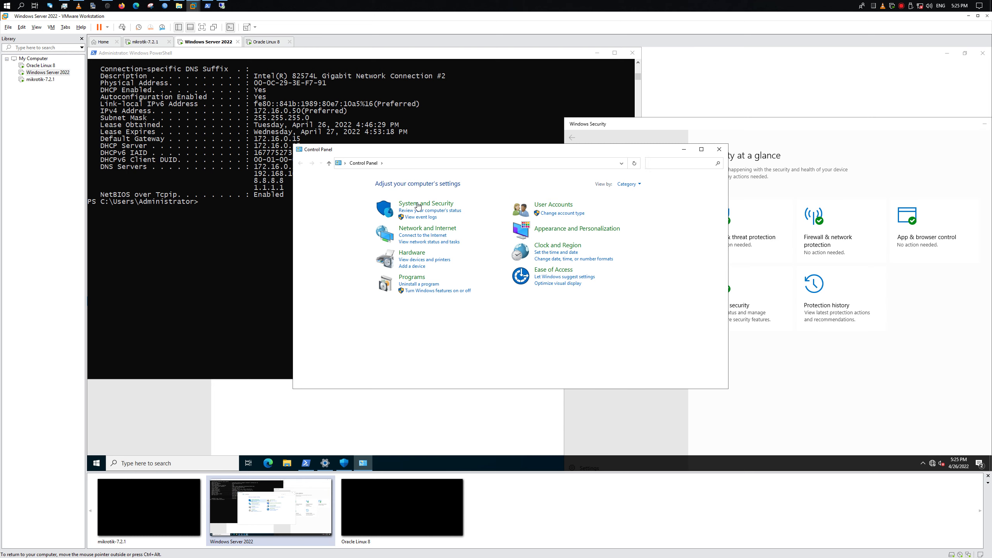
pyautogui.click(418, 204)
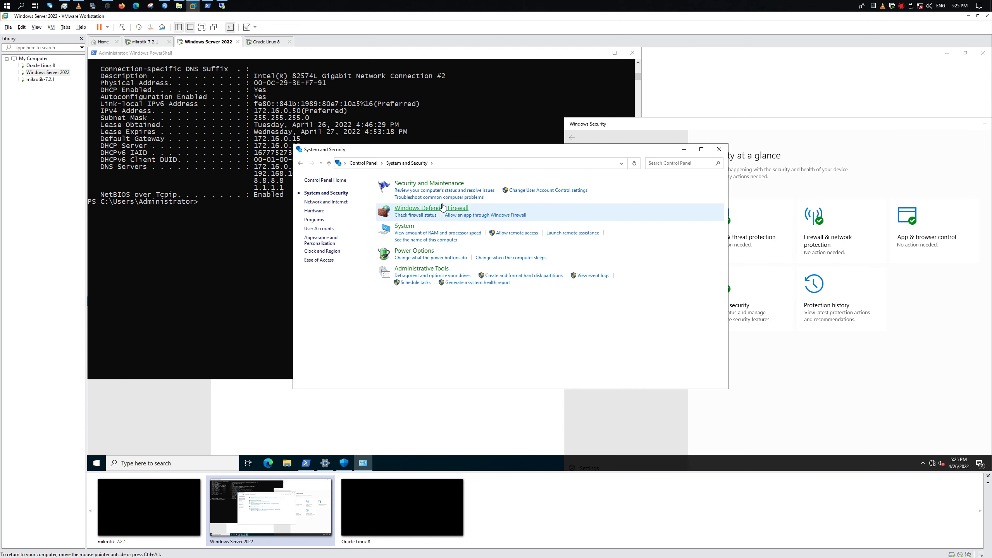
pyautogui.click(507, 233)
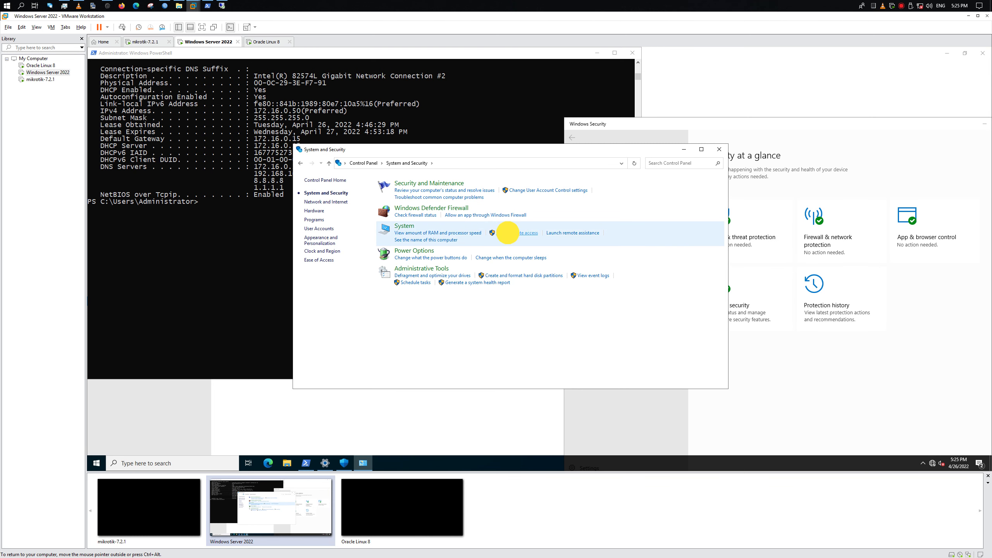
pyautogui.click(187, 240)
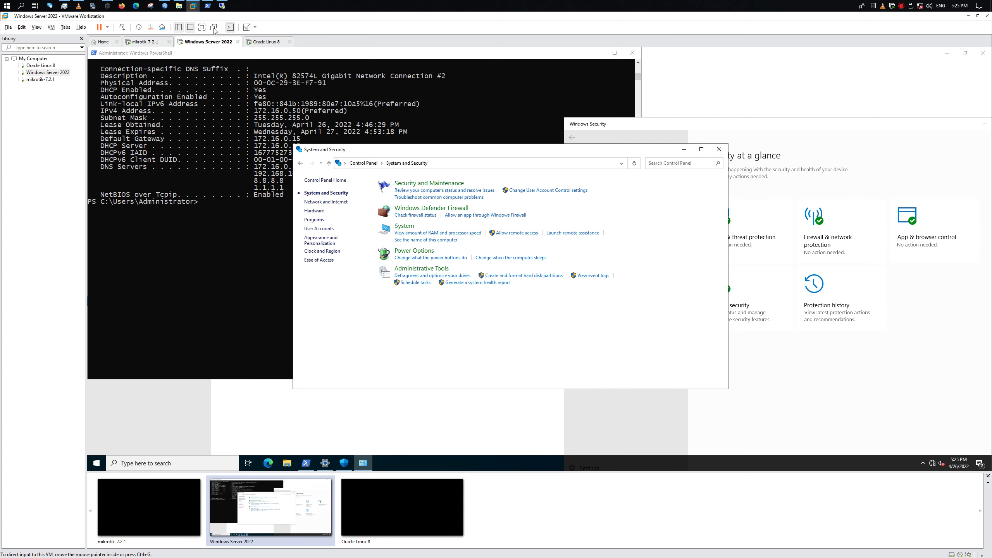
# Retry the RDP connection, then turn off the VM firewall for private and public networks
pyautogui.click(221, 5)
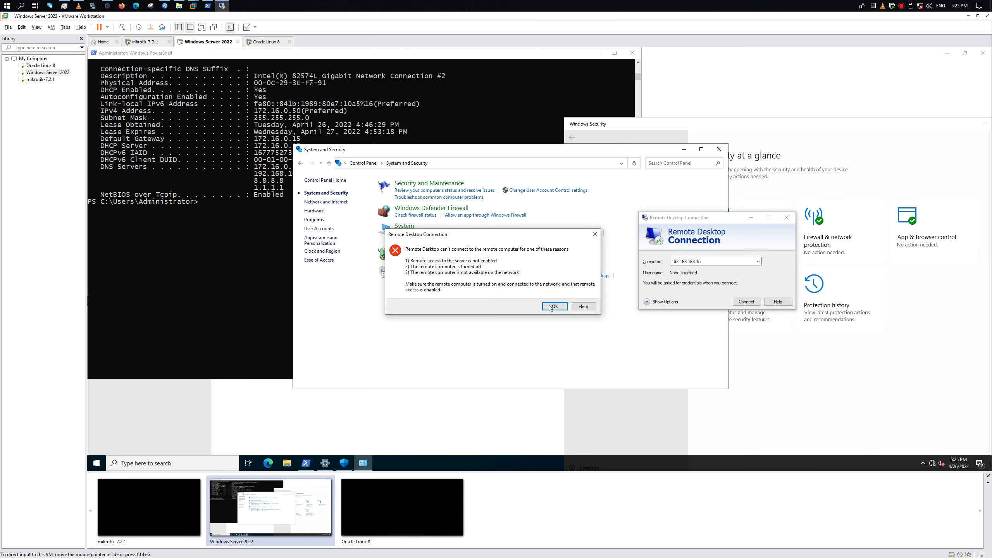
pyautogui.click(551, 307)
pyautogui.click(735, 302)
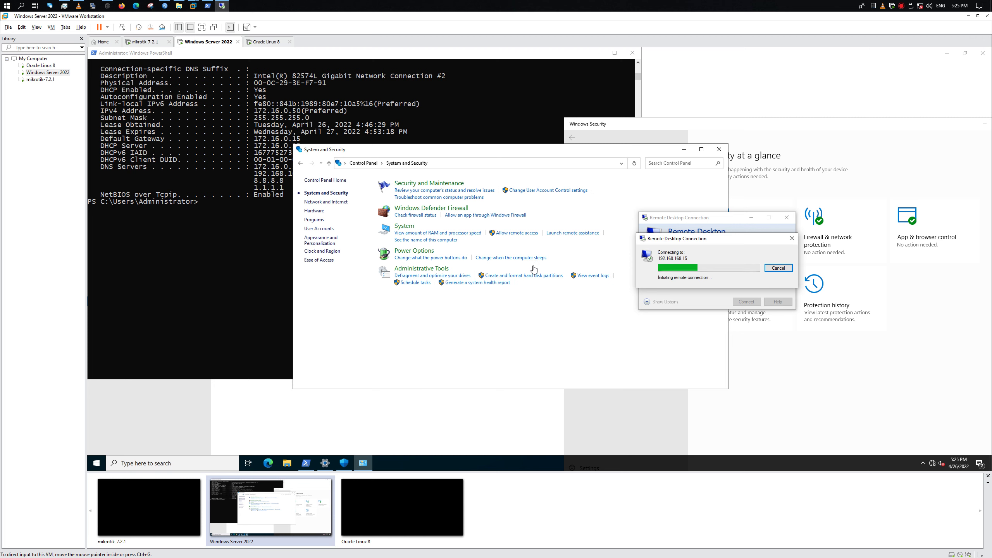
pyautogui.click(426, 208)
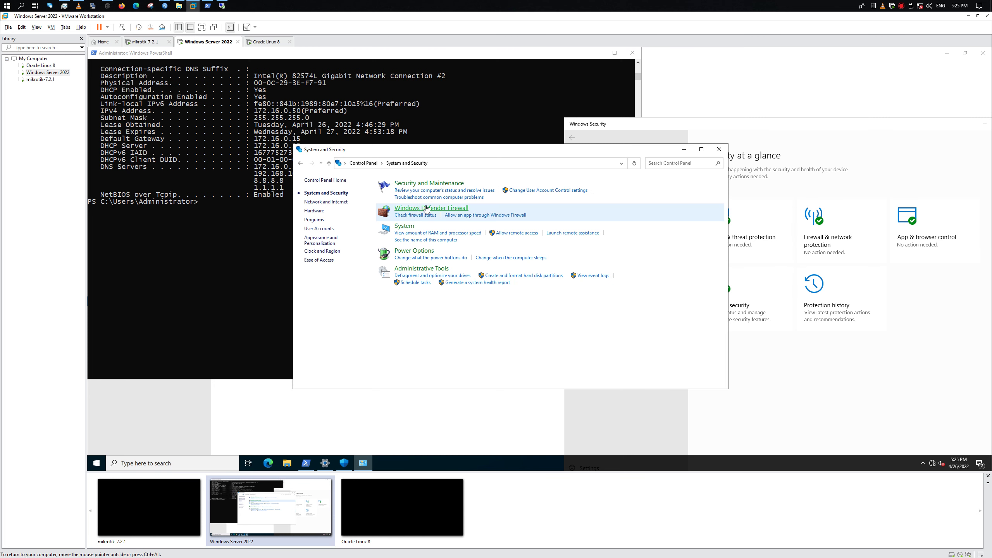
pyautogui.click(428, 209)
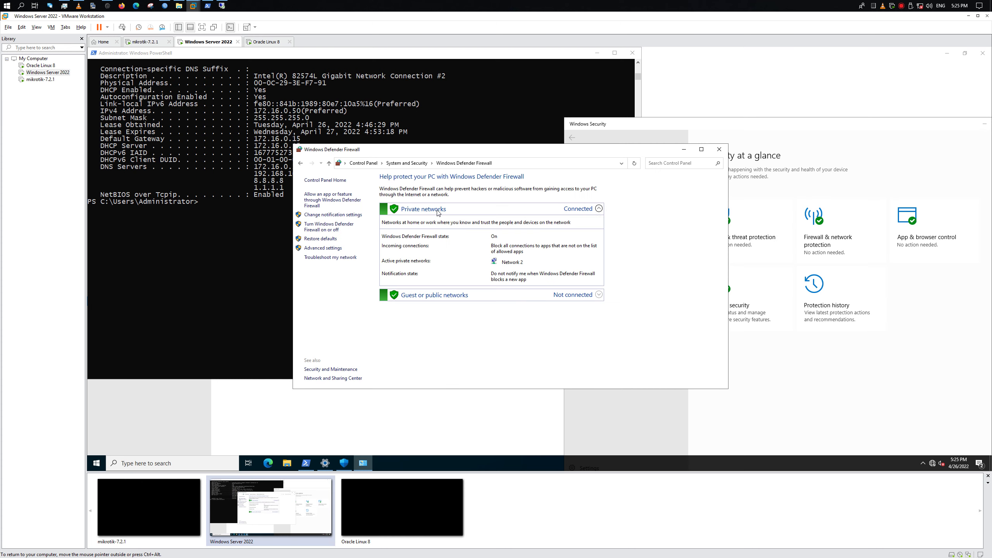
pyautogui.click(319, 228)
pyautogui.click(434, 236)
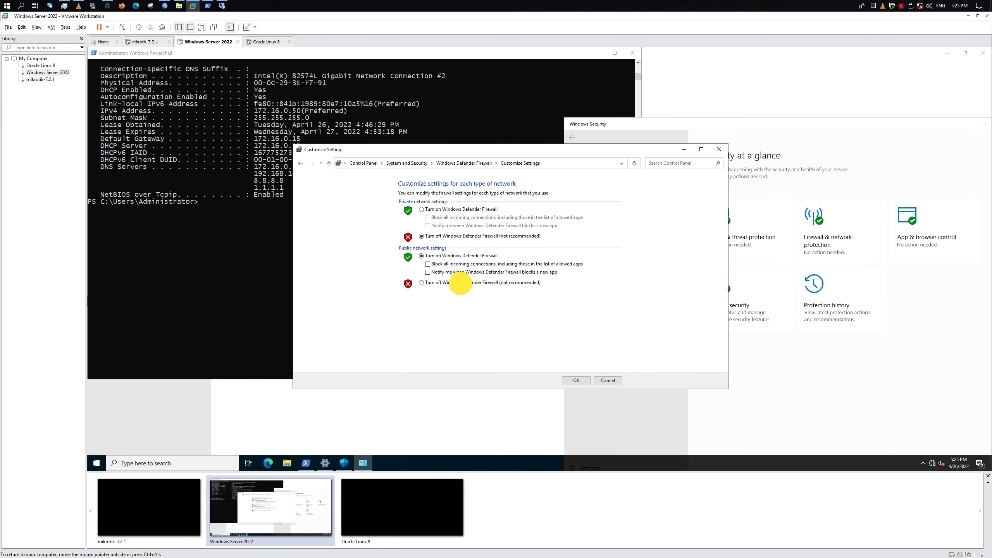
pyautogui.click(460, 283)
pyautogui.click(576, 380)
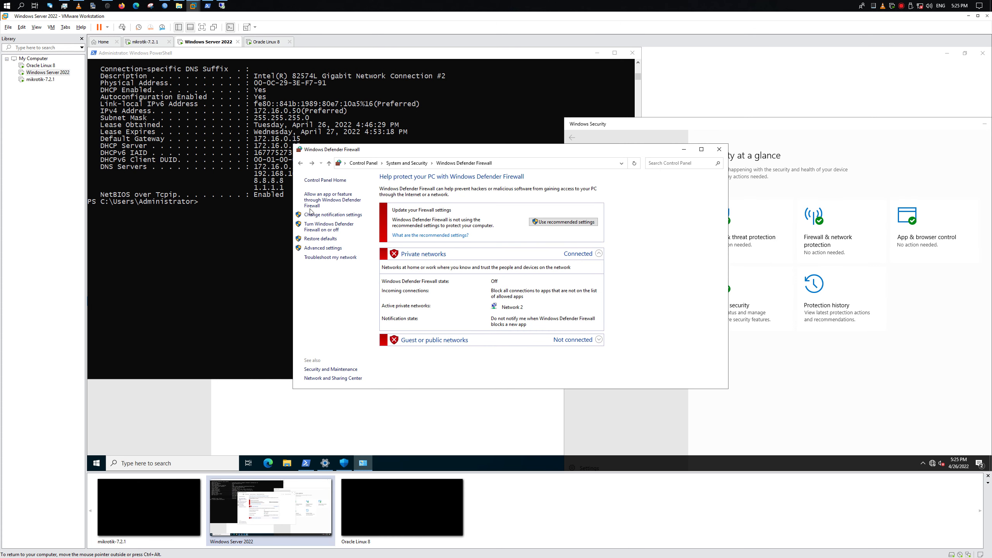
# Retry RDP, run ipconfig.exe /all in PowerShell, then cancel the pending connection
pyautogui.click(221, 5)
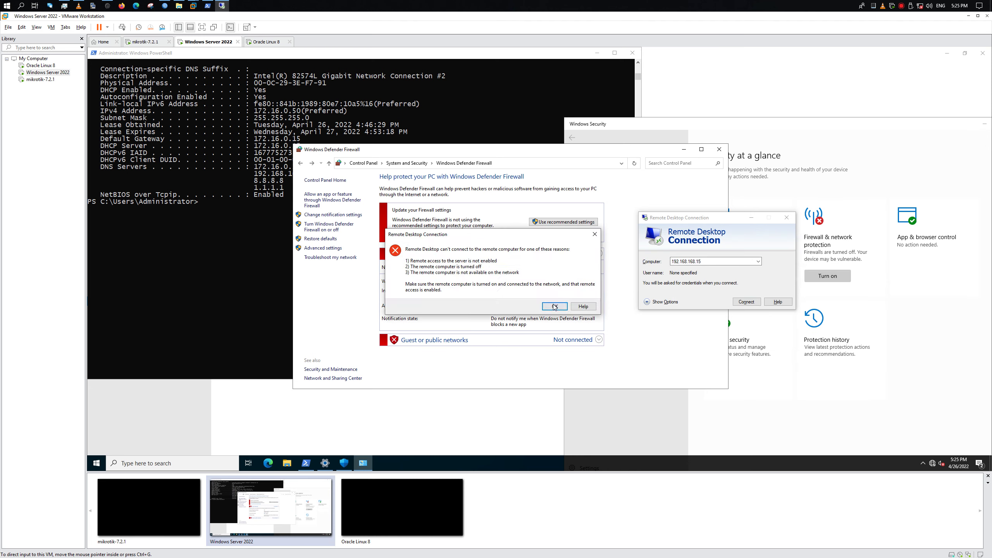
pyautogui.click(555, 307)
pyautogui.click(746, 303)
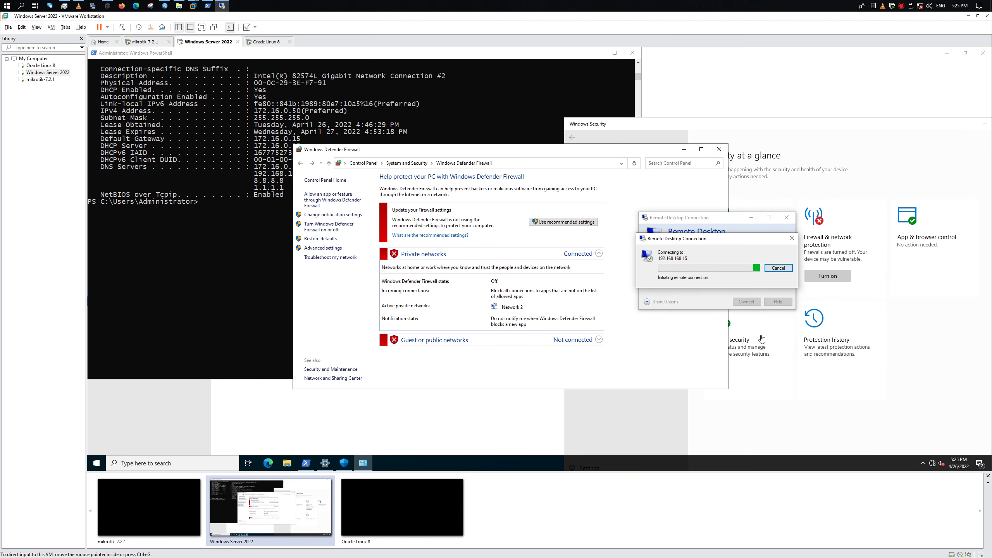
pyautogui.click(933, 464)
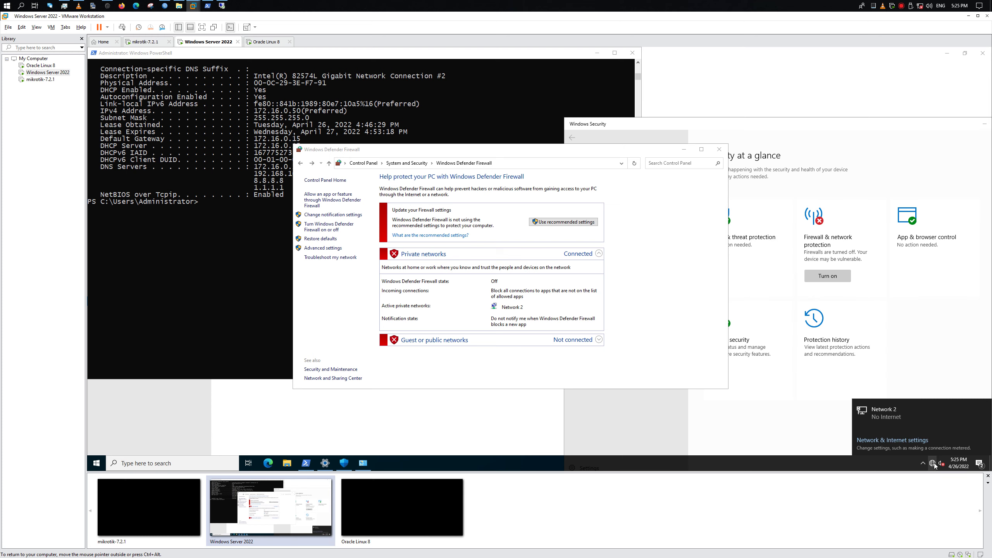
pyautogui.click(216, 252)
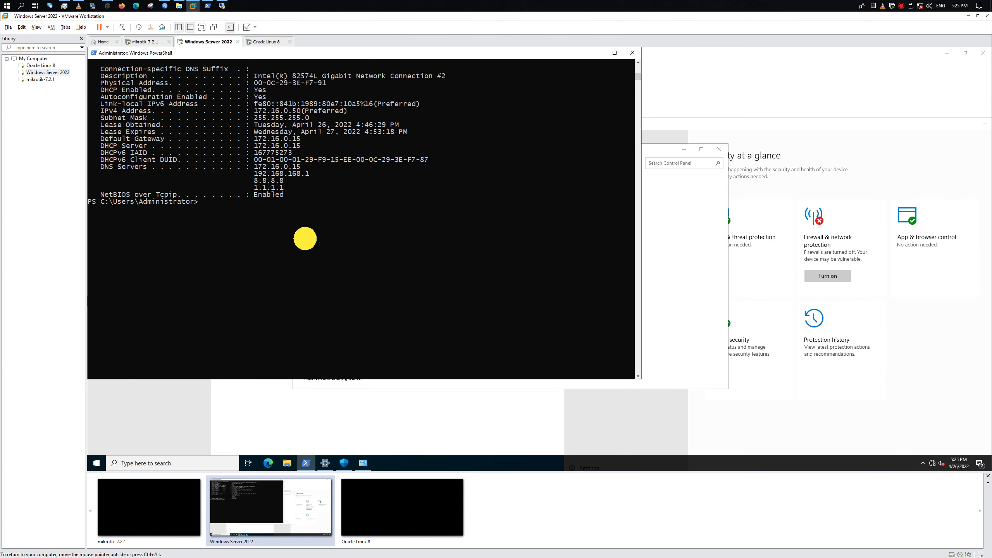
pyautogui.write('ipconfig.exe /all')
pyautogui.press('Return')
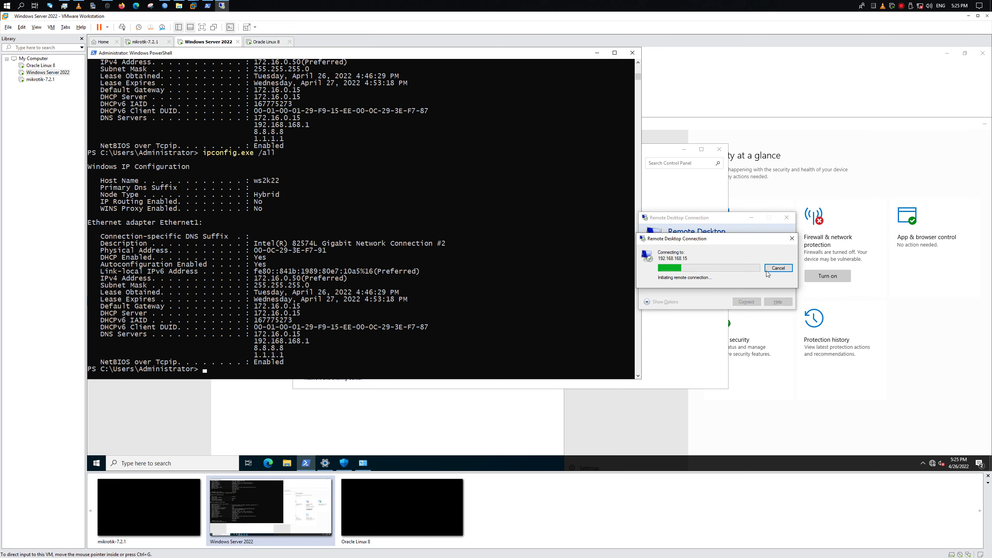
pyautogui.click(773, 269)
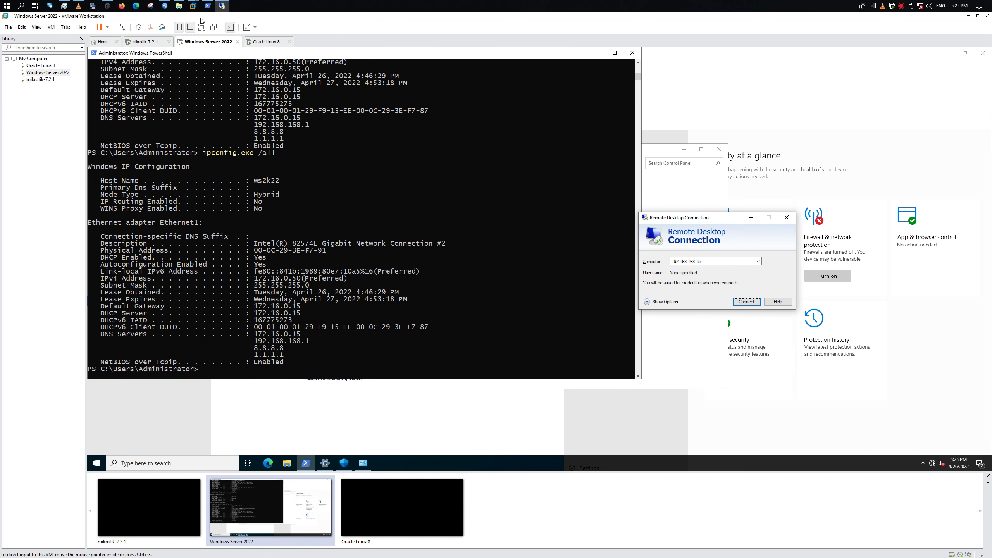
pyautogui.click(207, 5)
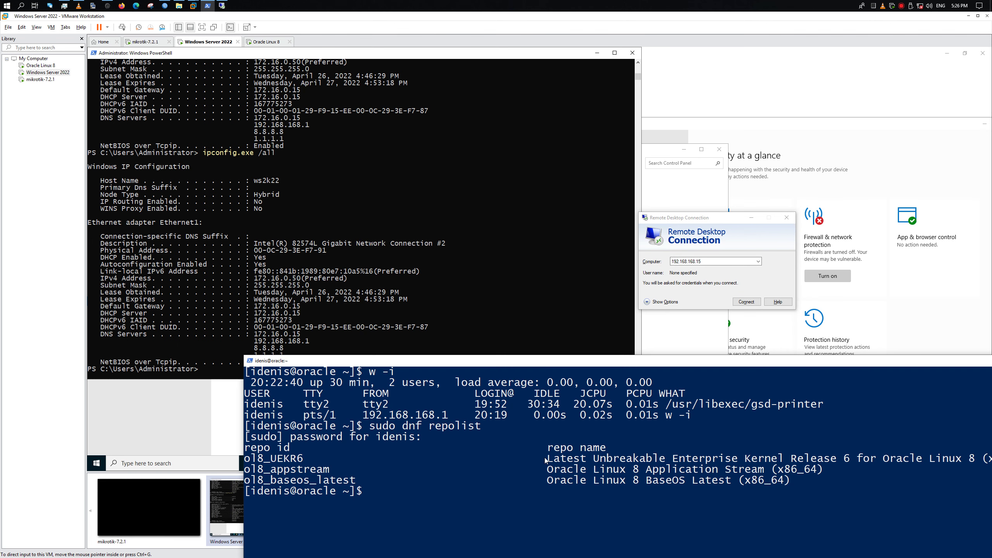
# Reconnect with ssh -p 22222, enter the login password, and run w -i
pyautogui.hotkey('ctrl', 'd')
pyautogui.press('Up')
pyautogui.hotkey('ctrl', 'l')
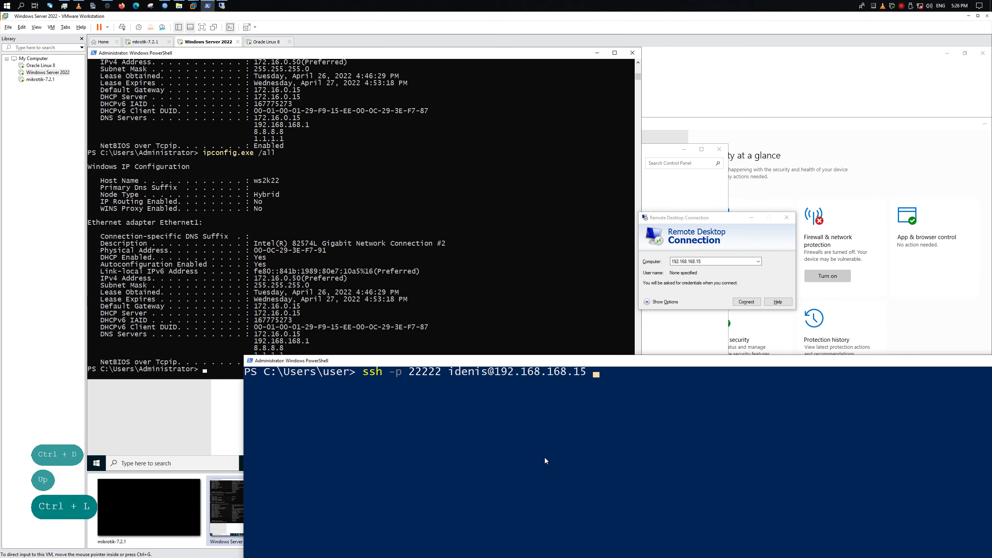
pyautogui.press('Return')
pyautogui.write('`')
pyautogui.press('Return')
pyautogui.press('Up')
pyautogui.press('Up')
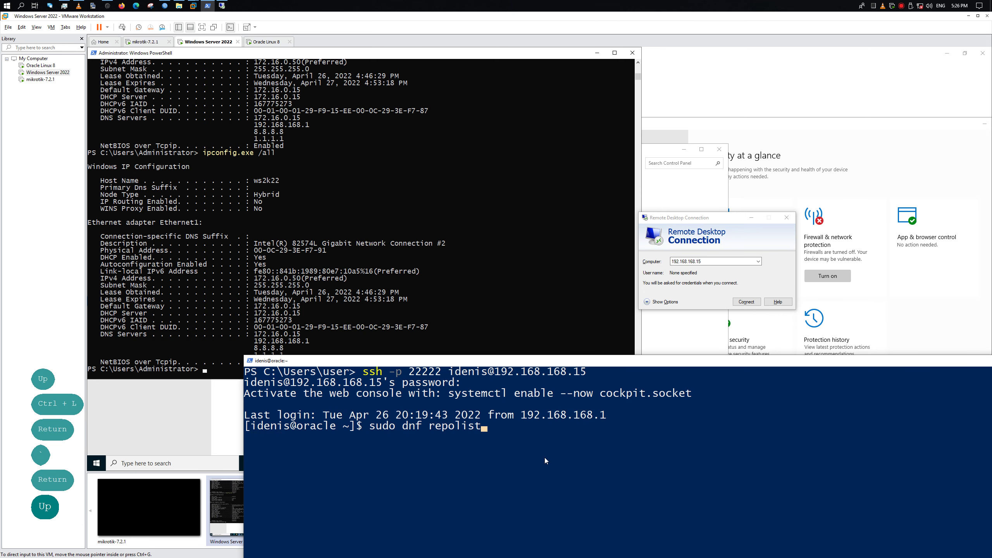
pyautogui.press('Return')
# Become root with sudo -i, run who -a, then minimize the terminal
pyautogui.write('sudo -=i')
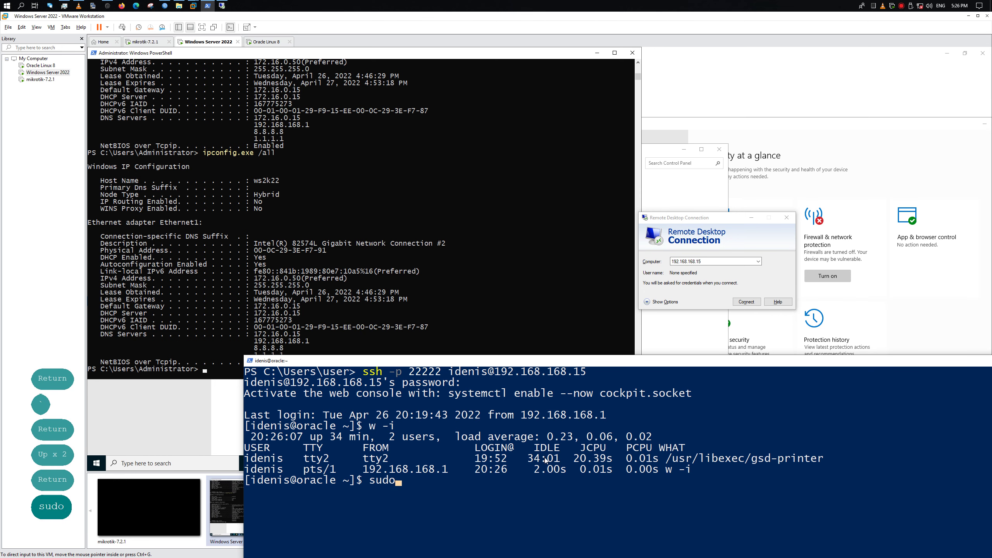
pyautogui.press('BackSpace')
pyautogui.press('BackSpace')
pyautogui.write('i')
pyautogui.press('Return')
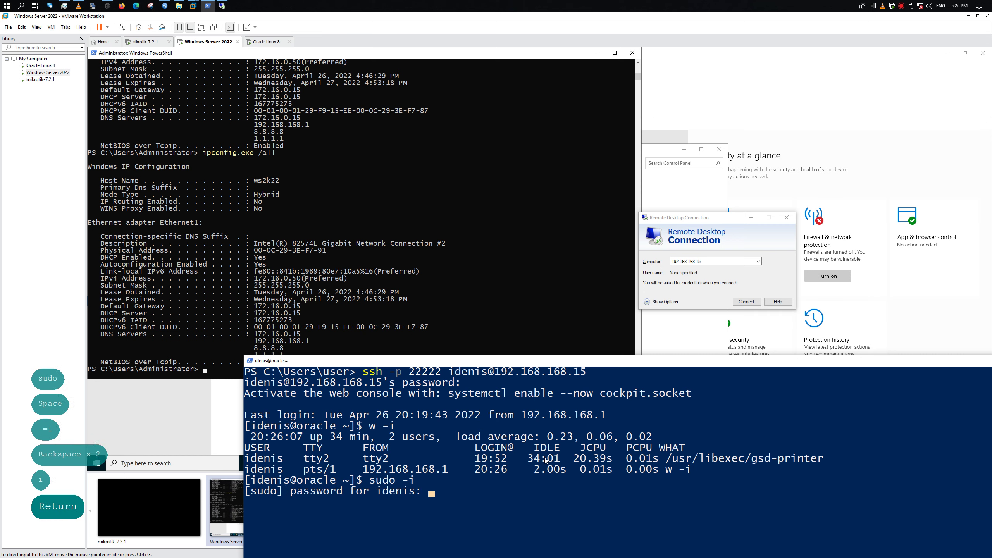
pyautogui.write('`')
pyautogui.press('Return')
pyautogui.press('Return')
pyautogui.hotkey('ctrl', 'l')
pyautogui.write('who -a')
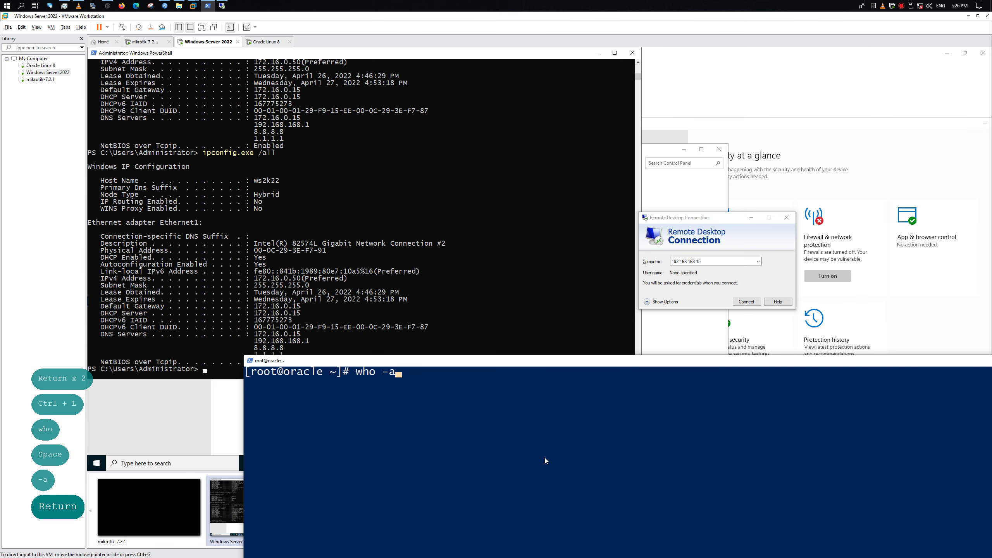
pyautogui.press('Return')
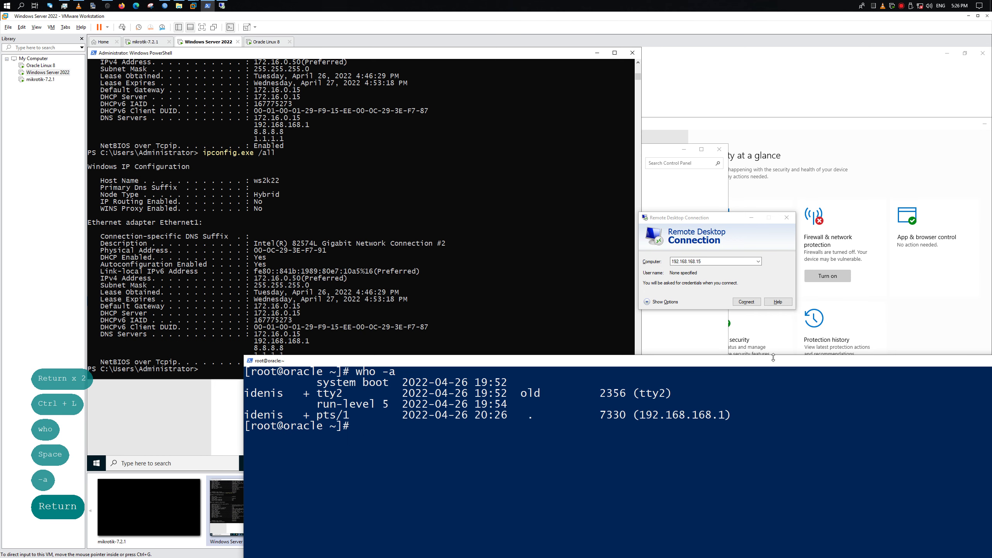
pyautogui.moveTo(828, 358); pyautogui.dragTo(592, 419)
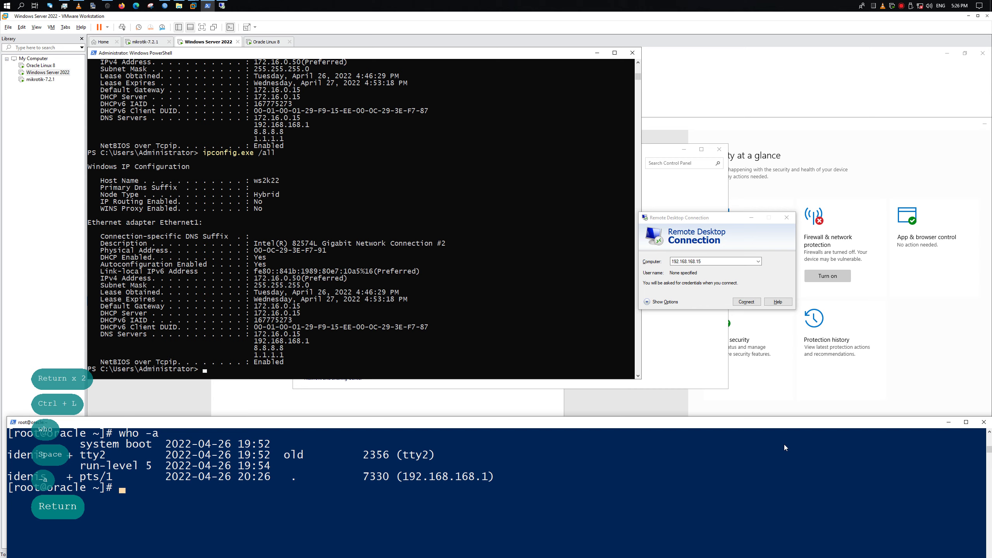
pyautogui.click(949, 422)
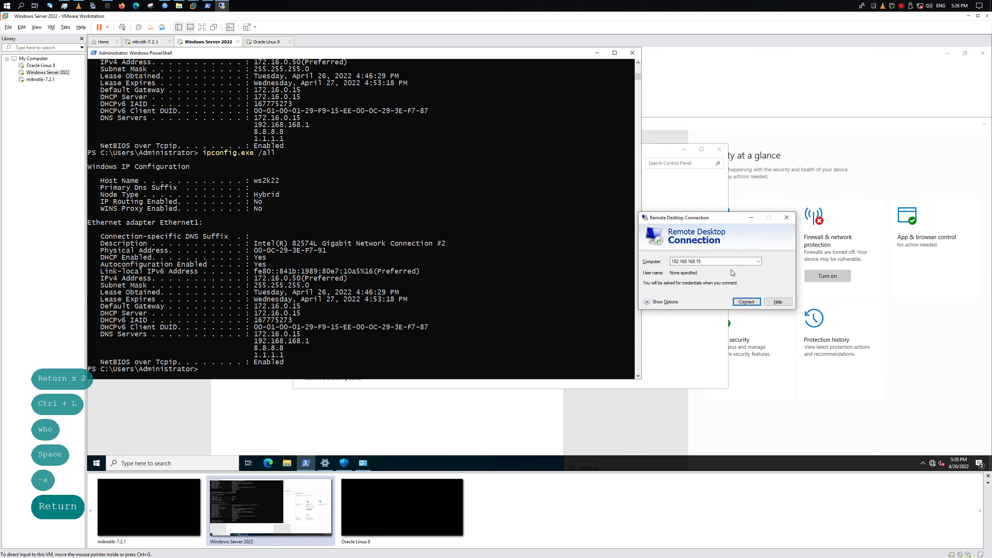
# Recheck the firewall on/off settings, keeping private and public networks turned off
pyautogui.click(708, 262)
pyautogui.click(526, 327)
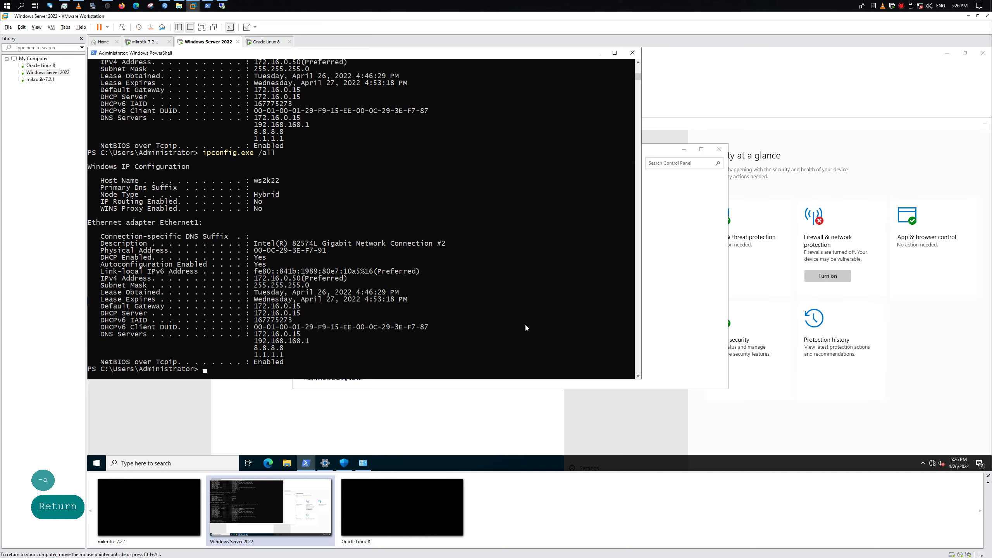
pyautogui.click(712, 311)
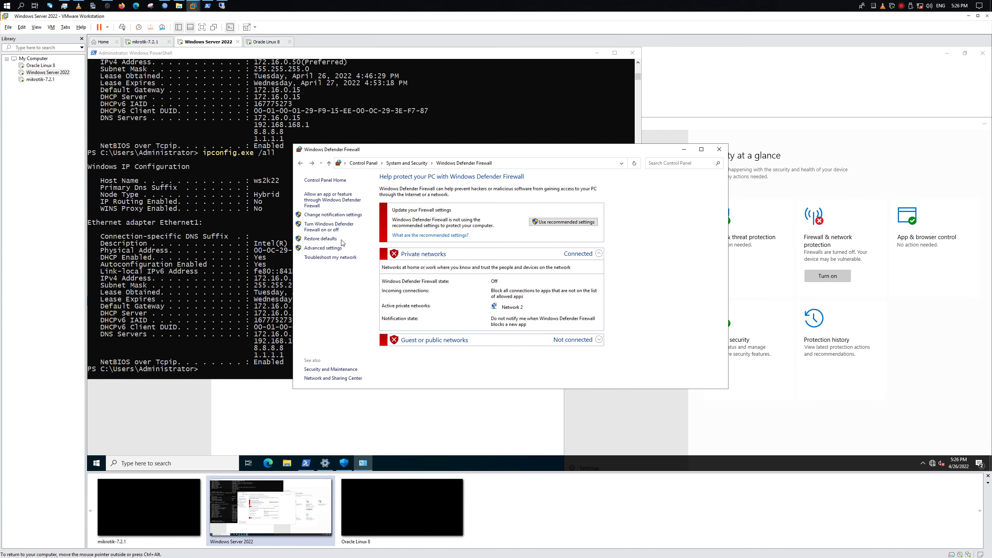
pyautogui.click(328, 225)
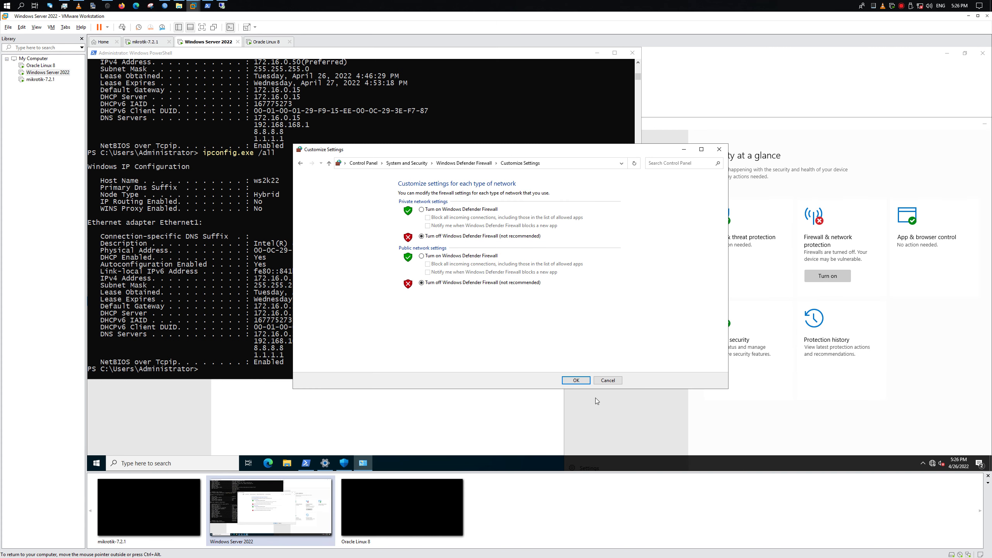
pyautogui.click(577, 381)
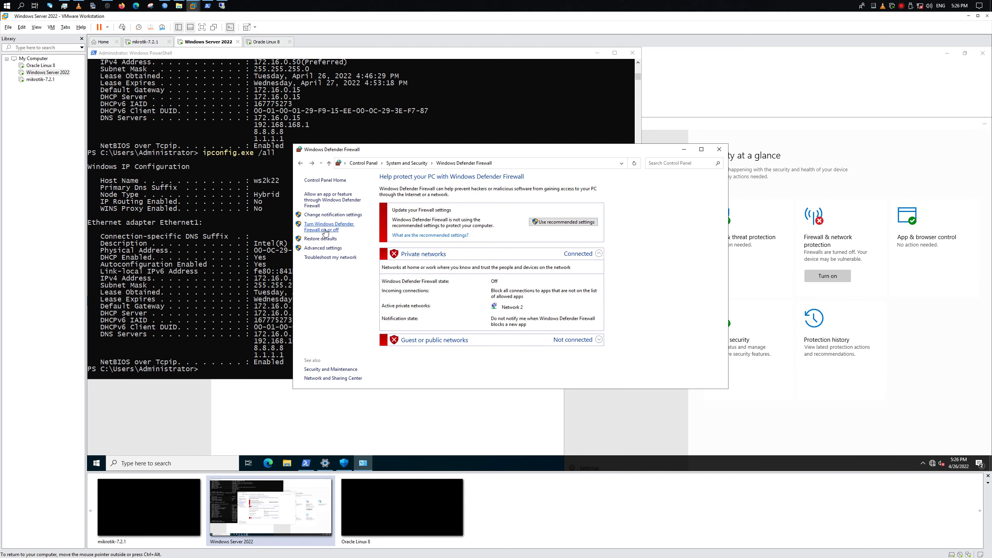
pyautogui.click(331, 215)
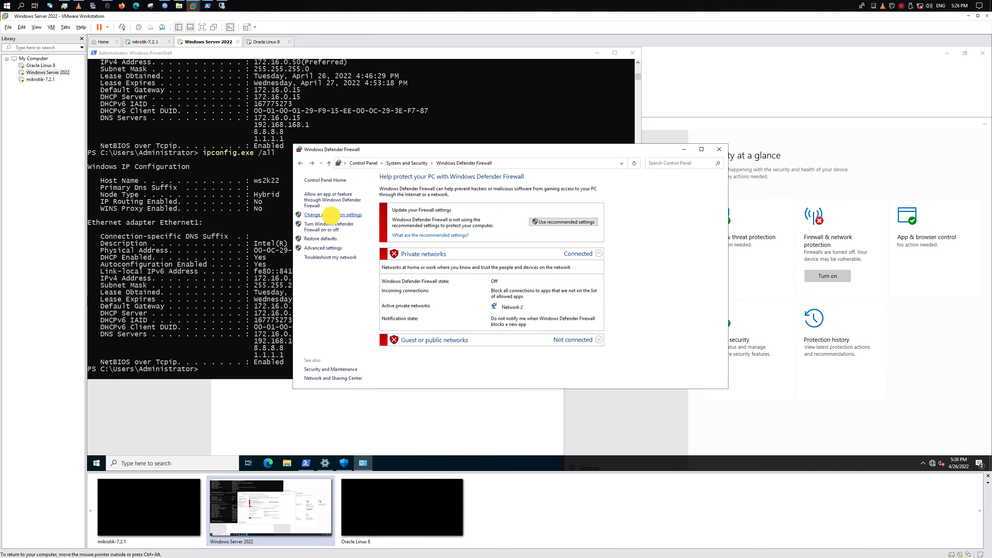
pyautogui.click(301, 164)
pyautogui.click(328, 225)
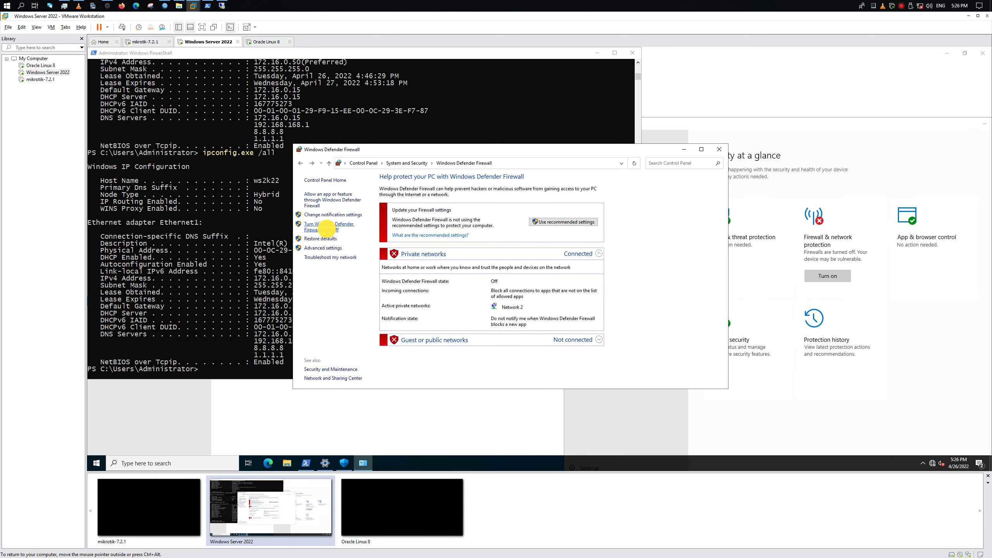
pyautogui.click(302, 164)
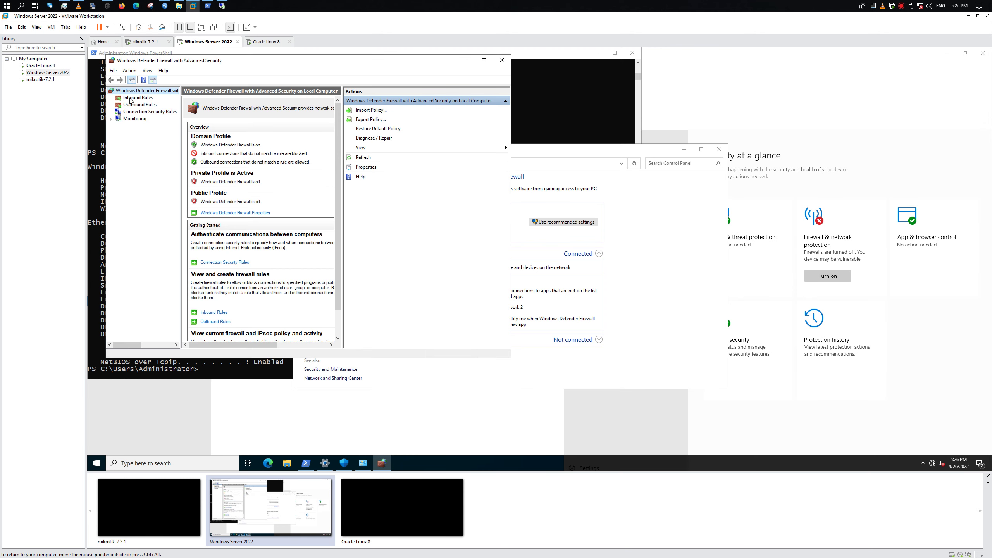
# Review the predefined Remote Desktop inbound rules in the New Rule wizard, then cancel and close
pyautogui.click(131, 99)
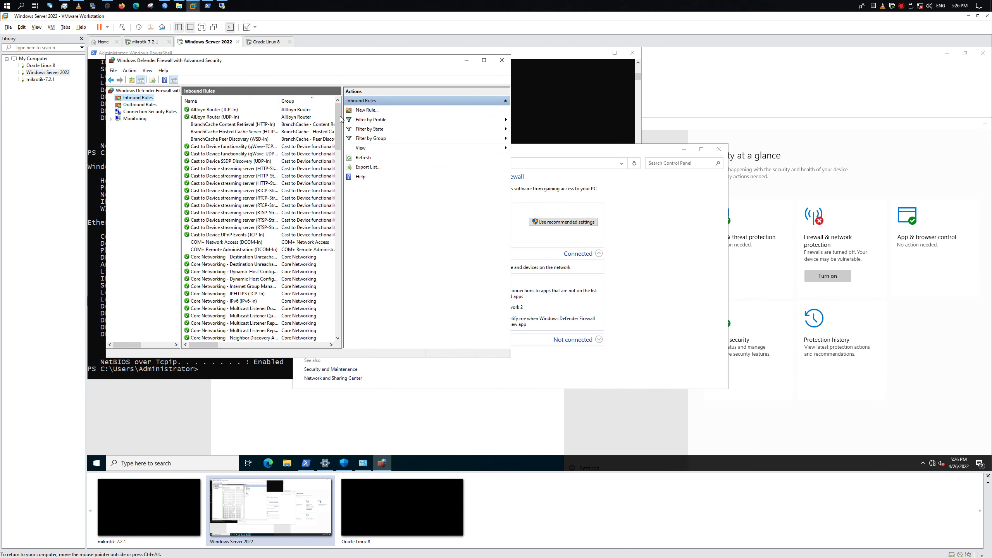
pyautogui.click(367, 110)
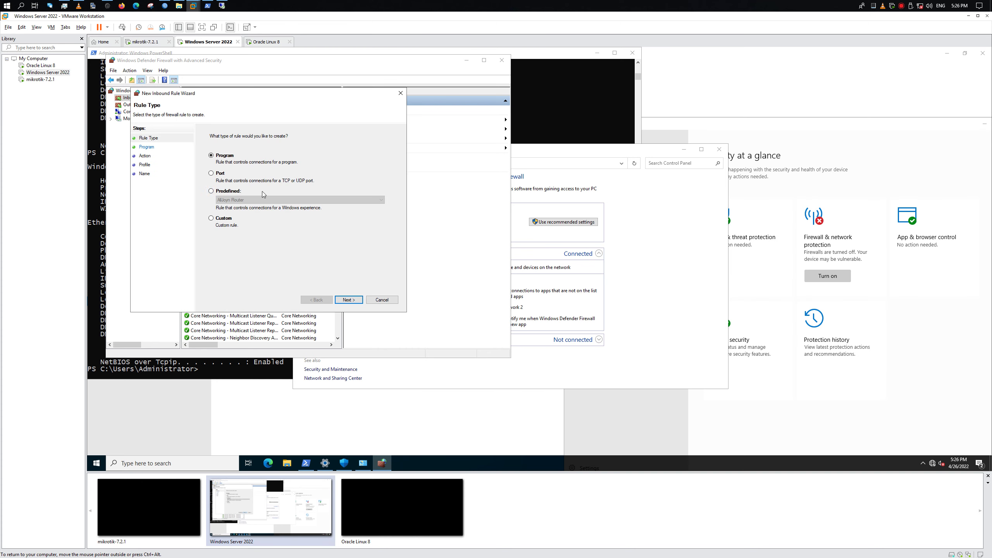
pyautogui.click(228, 191)
pyautogui.click(244, 200)
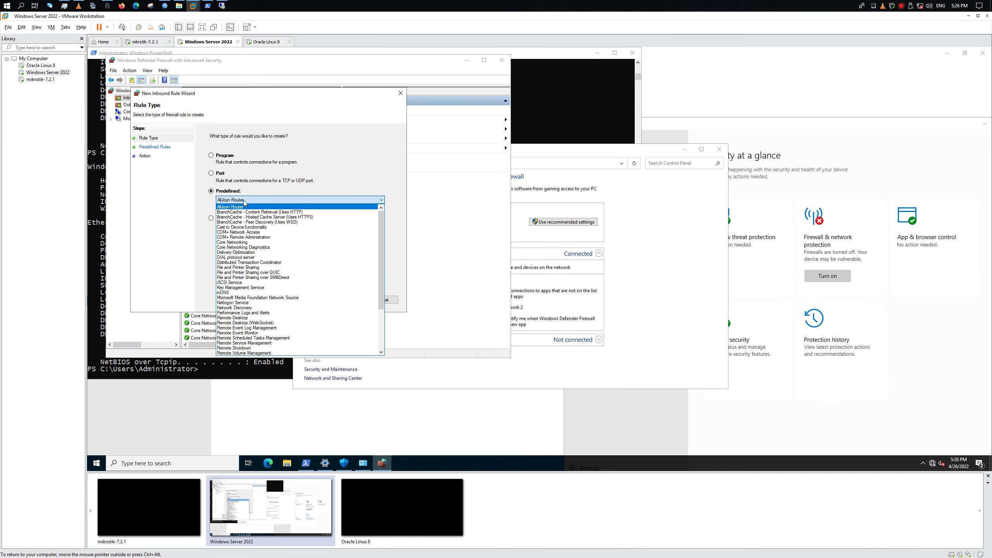
pyautogui.scroll(-4, 324, 273)
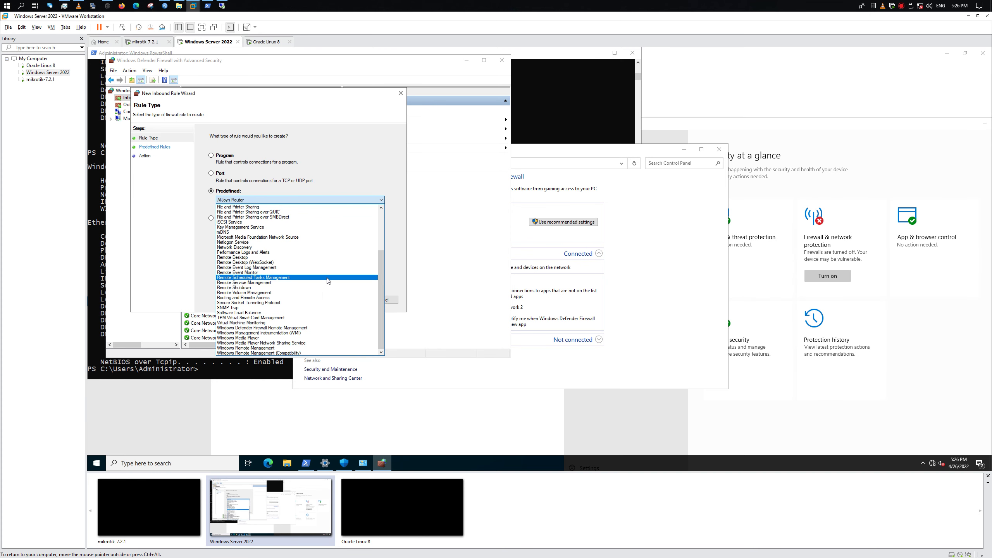
pyautogui.click(319, 258)
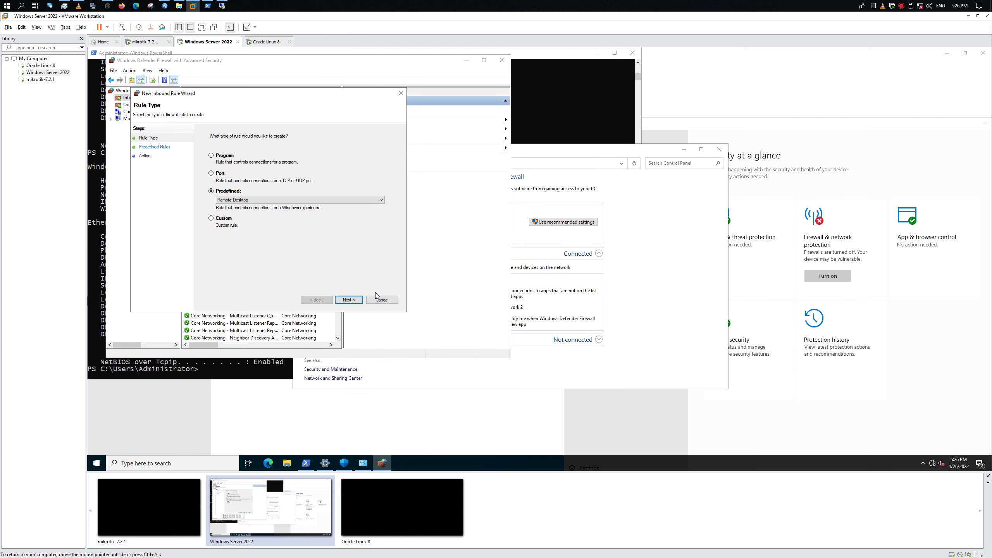
pyautogui.click(353, 295)
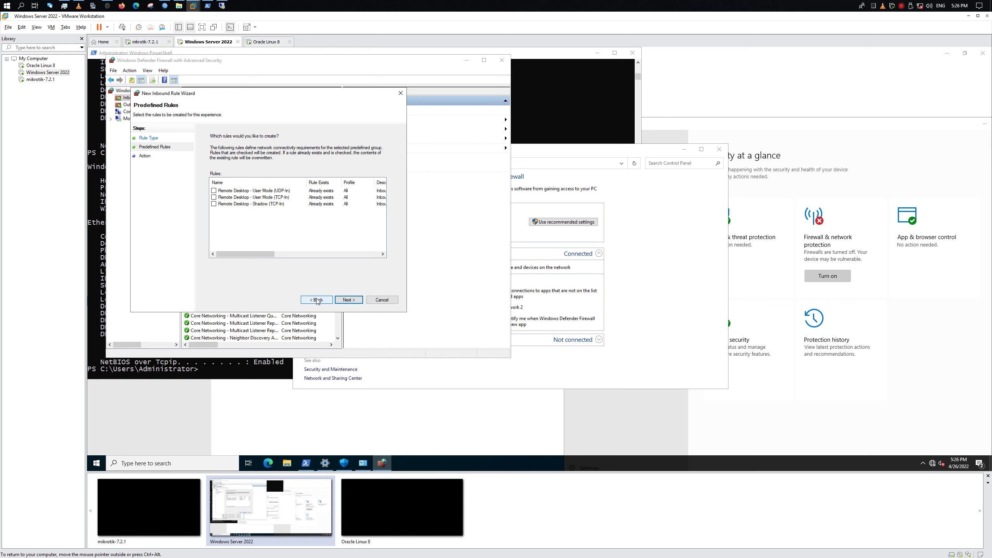
pyautogui.moveTo(249, 254); pyautogui.dragTo(321, 258)
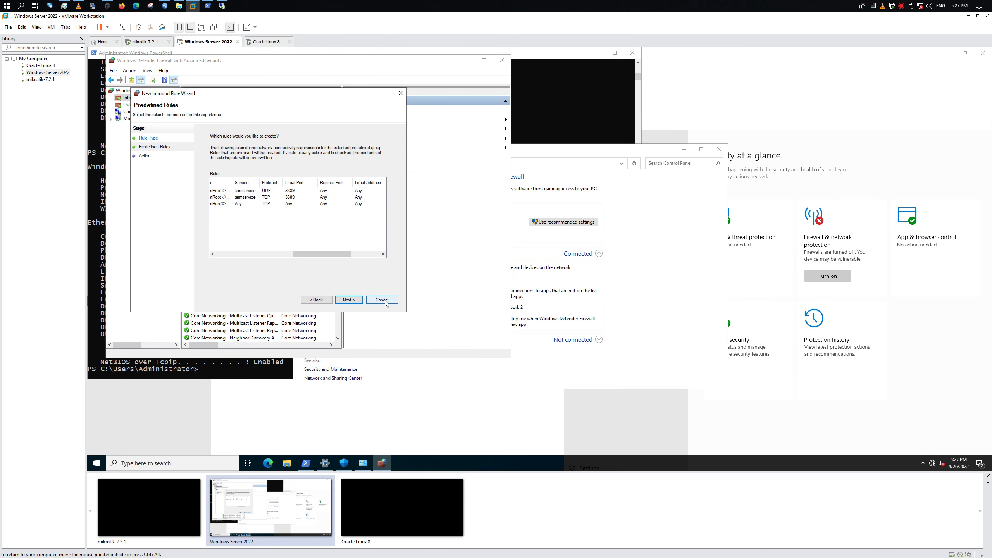
pyautogui.click(382, 300)
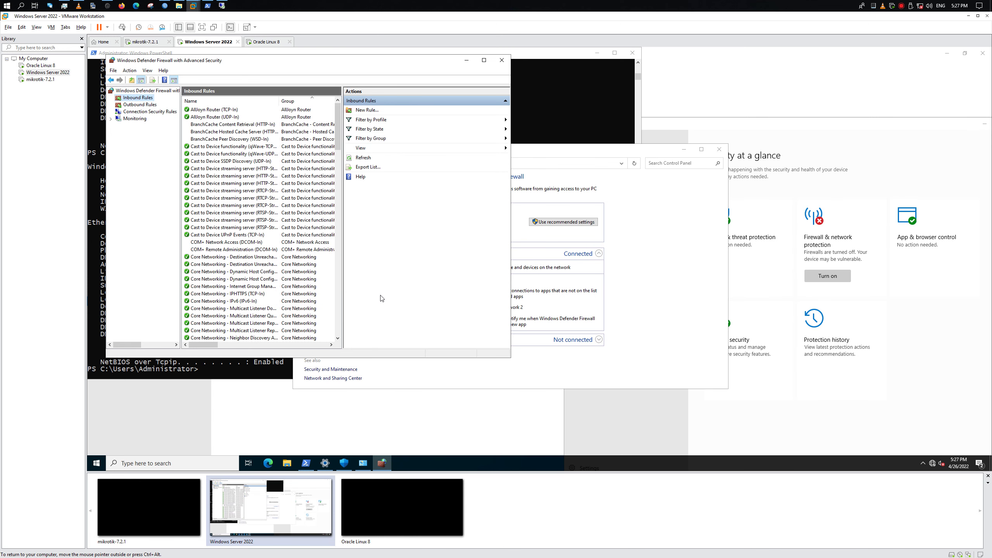
pyautogui.click(502, 60)
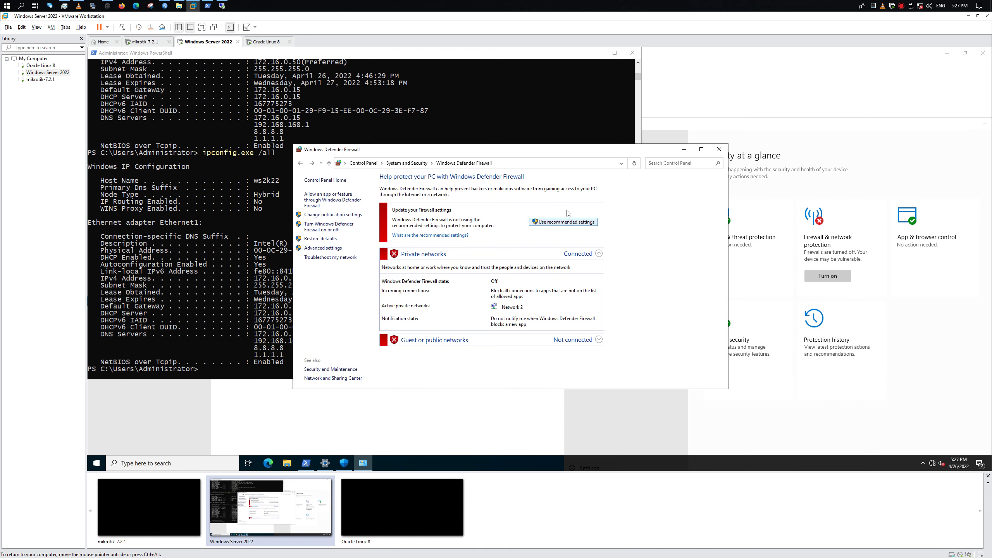
# Close the Firewall, PowerShell, Windows Security and Settings windows, then return to WinBox
pyautogui.click(722, 149)
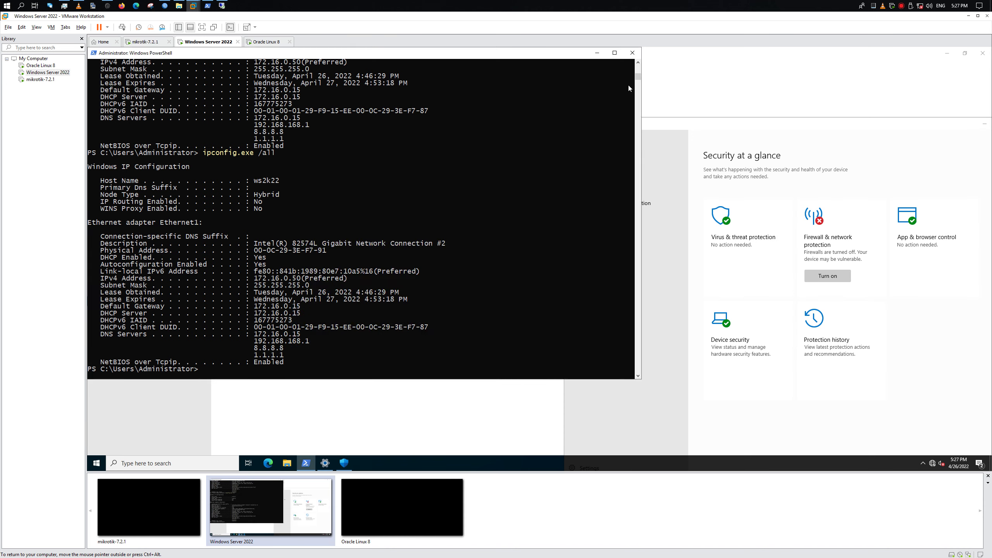
pyautogui.click(630, 53)
pyautogui.moveTo(645, 118); pyautogui.dragTo(168, 115)
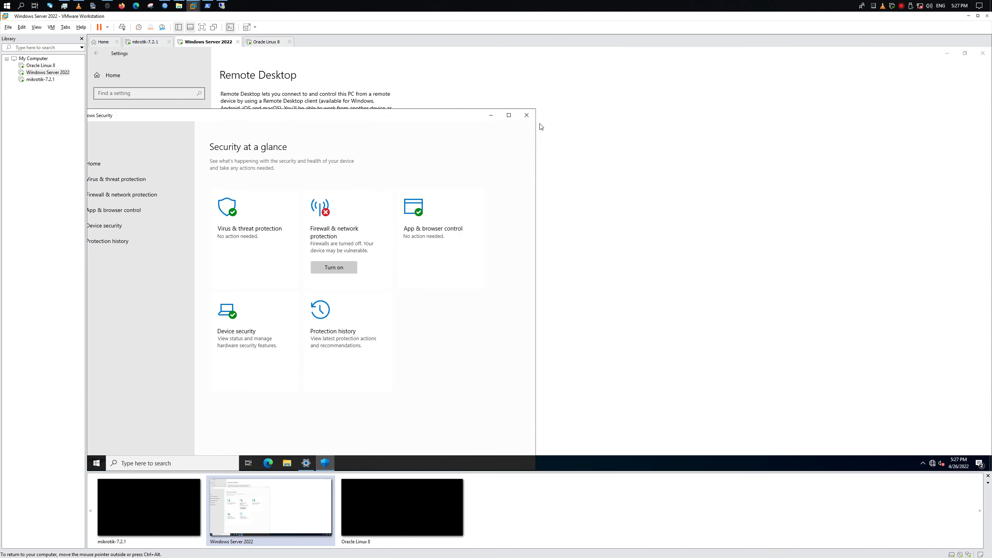
pyautogui.click(522, 115)
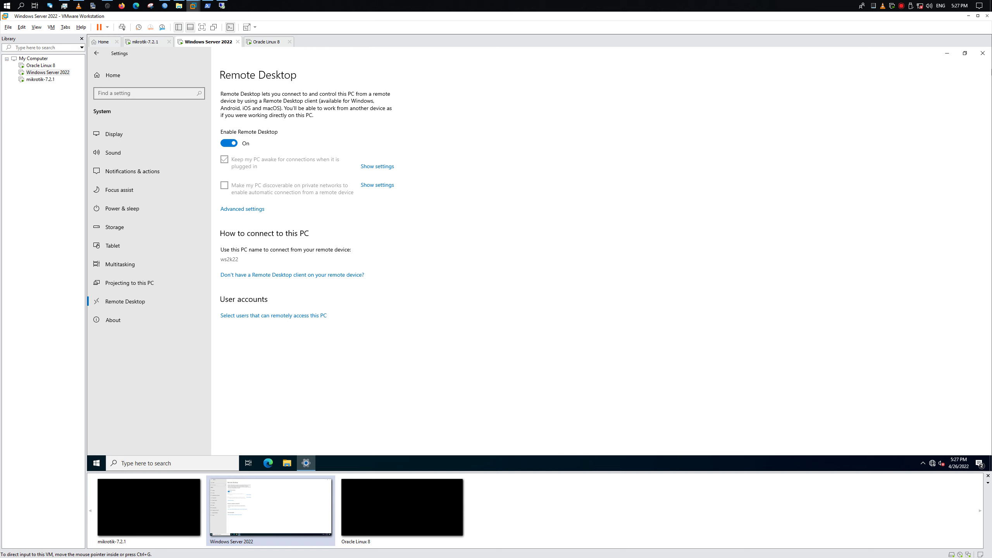
pyautogui.click(983, 53)
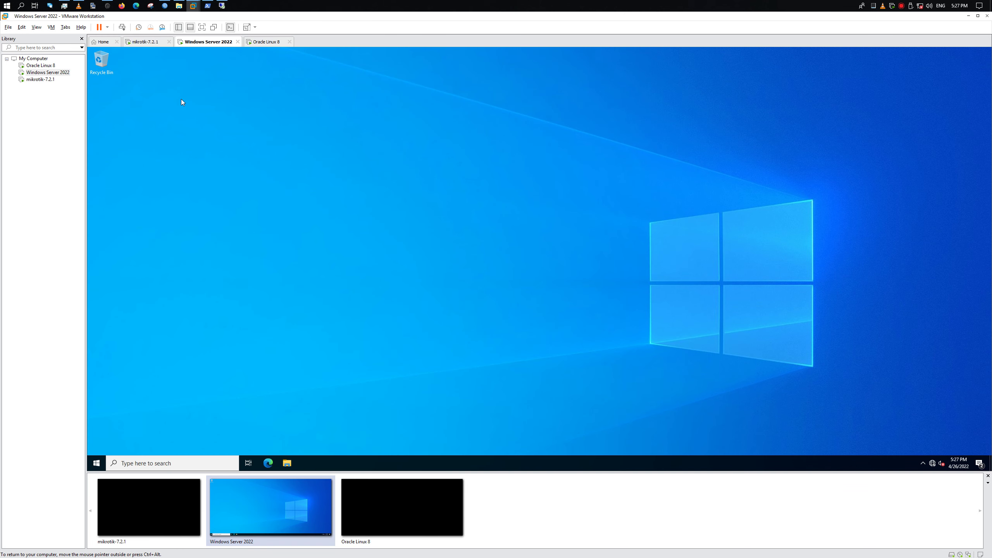
pyautogui.click(222, 6)
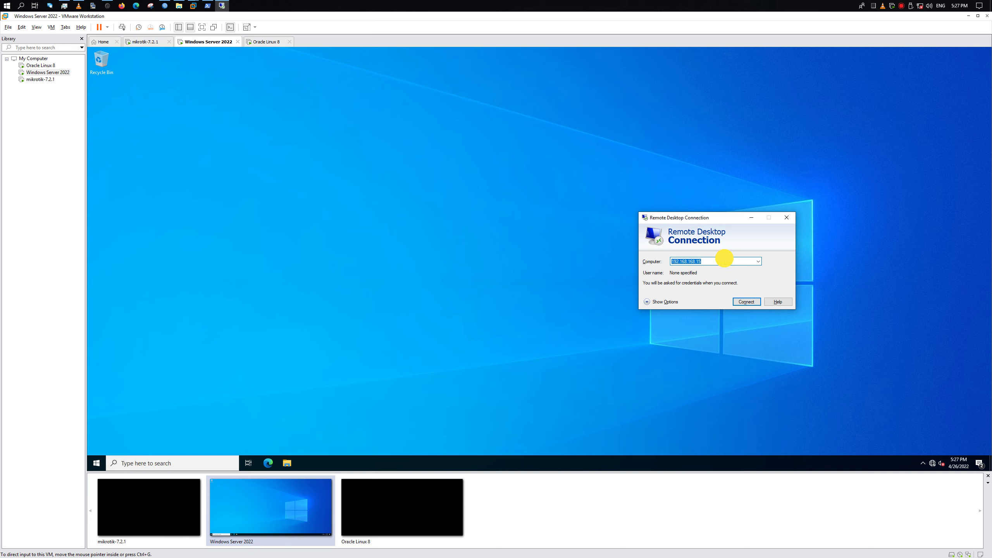
pyautogui.click(165, 5)
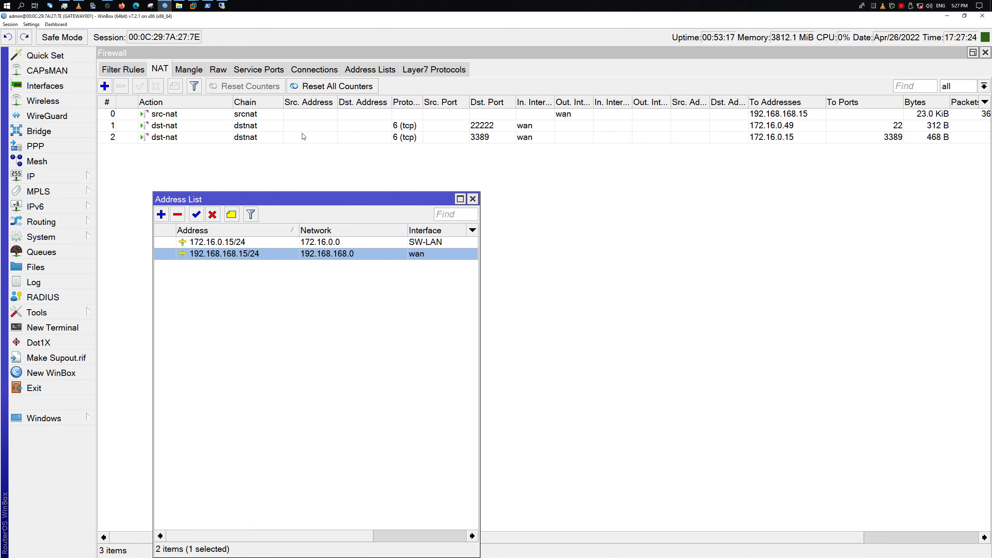
# Zoom out the WinBox interface and move the Address List window lower
pyautogui.click(32, 25)
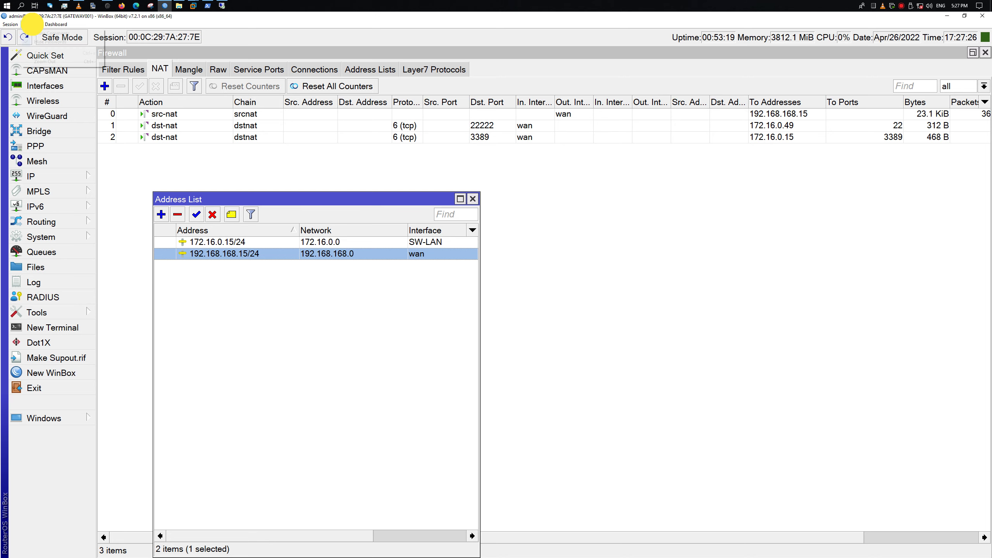
pyautogui.click(49, 61)
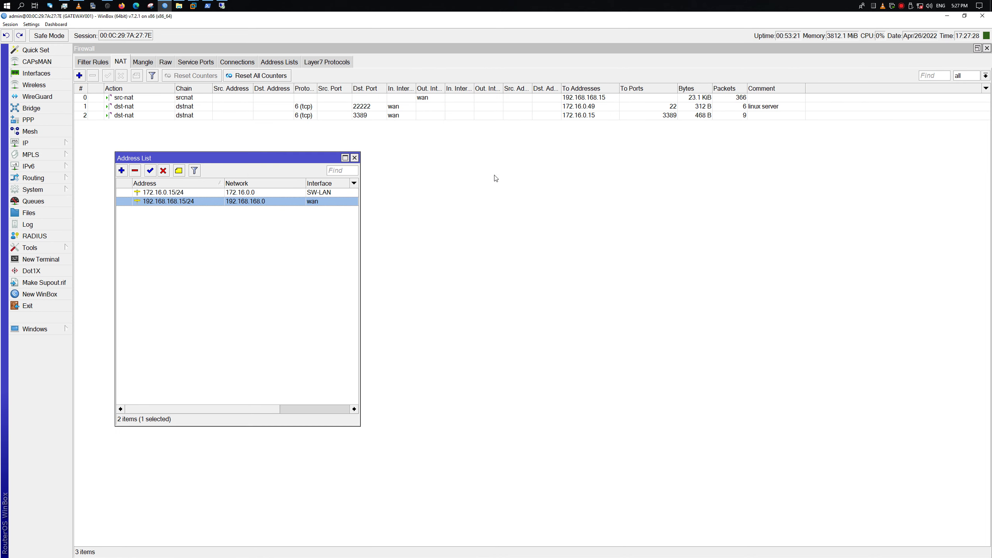
pyautogui.moveTo(168, 156); pyautogui.dragTo(173, 210)
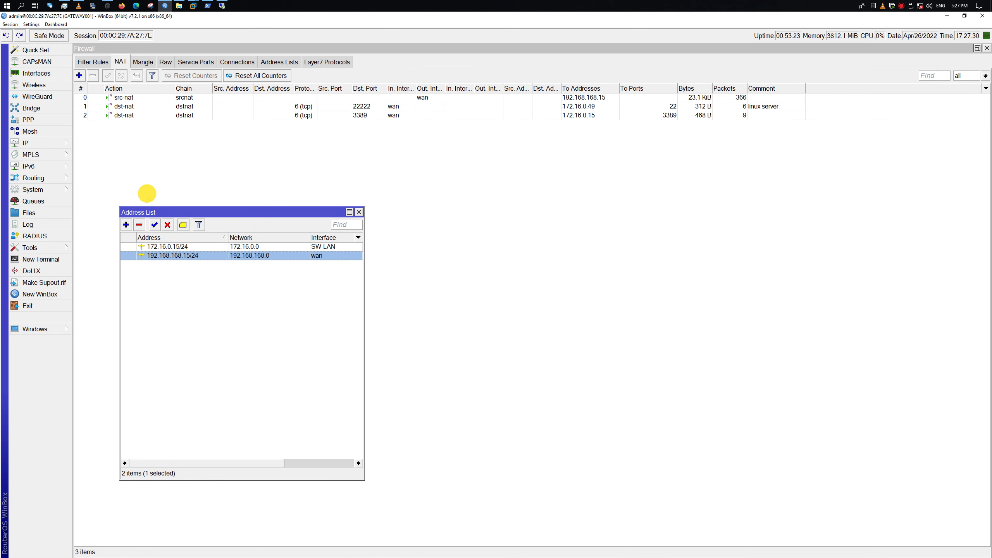
# Open the dst-nat rule for TCP 22222 and review its Advanced and General settings
pyautogui.click(211, 116)
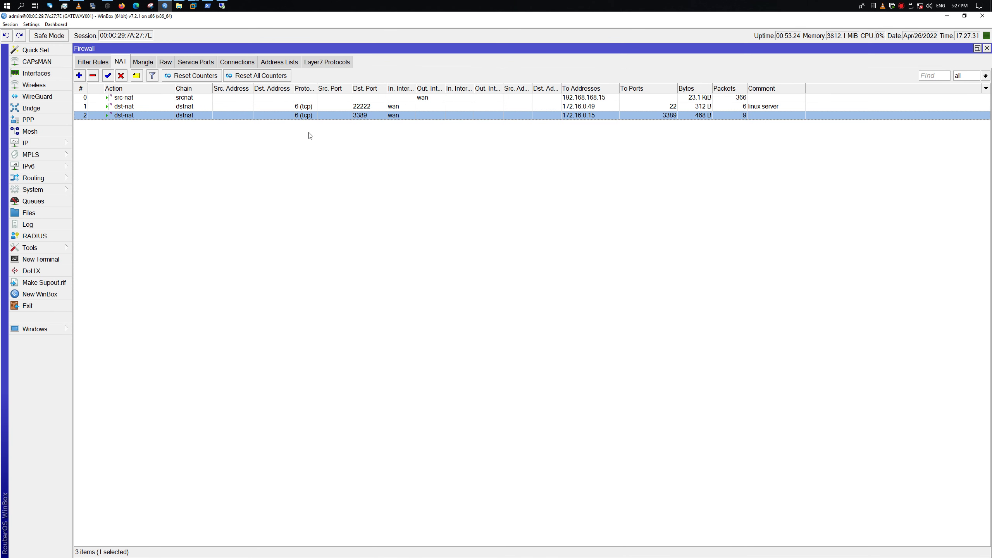
pyautogui.doubleClick(234, 106)
pyautogui.moveTo(435, 137); pyautogui.dragTo(259, 180)
pyautogui.click(210, 193)
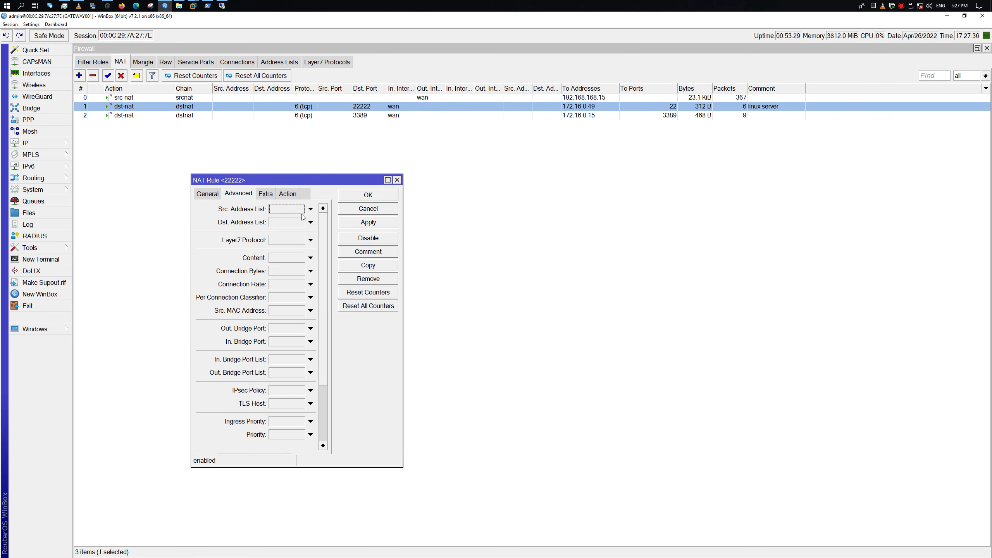
pyautogui.moveTo(323, 352); pyautogui.dragTo(321, 259)
pyautogui.click(207, 193)
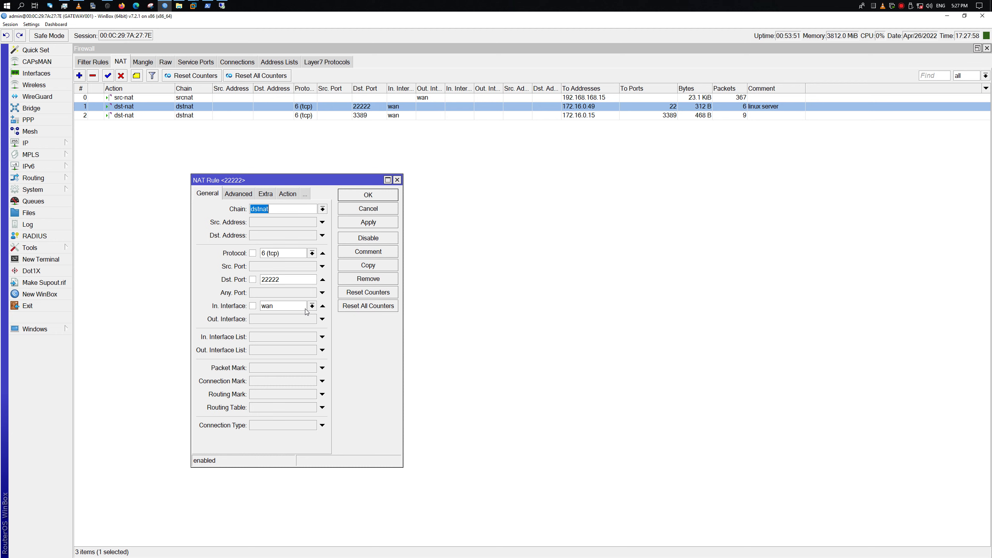
# Review the port 22222 rule's Advanced, Extra and Action tabs, then close it
pyautogui.click(237, 194)
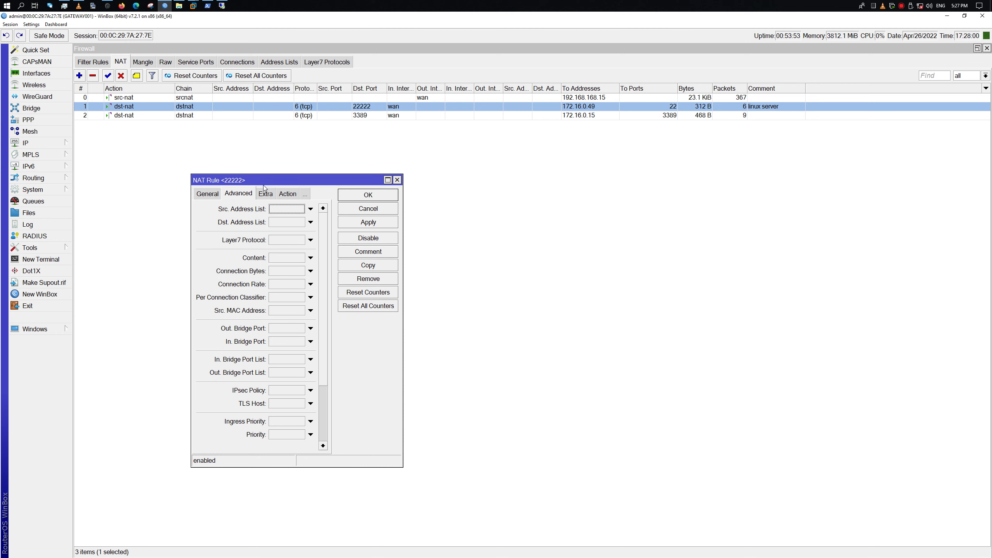
pyautogui.click(266, 194)
pyautogui.click(259, 194)
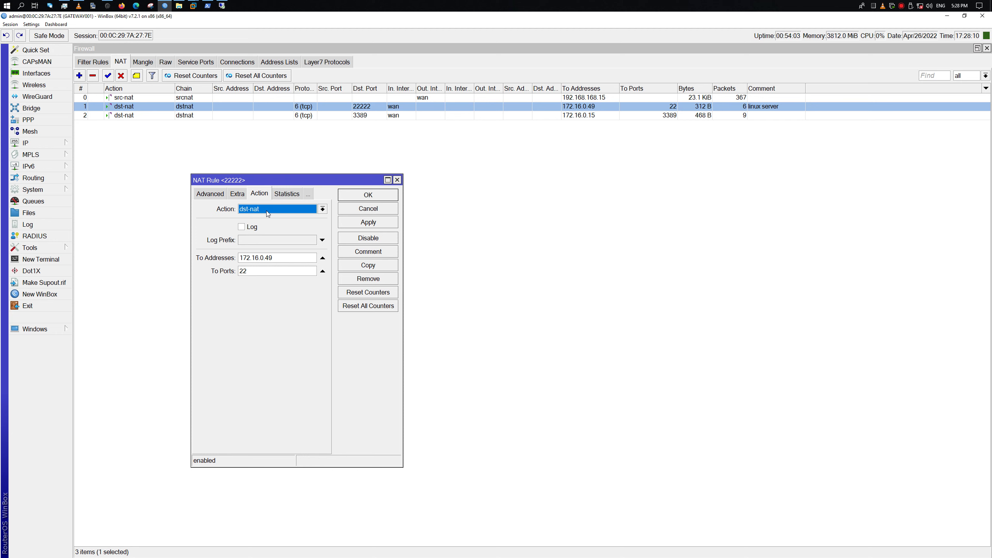
pyautogui.click(397, 180)
# Open the NAT list's Show Columns chooser, cancel it, and reopen the port 22222 rule
pyautogui.rightClick(299, 171)
pyautogui.click(350, 203)
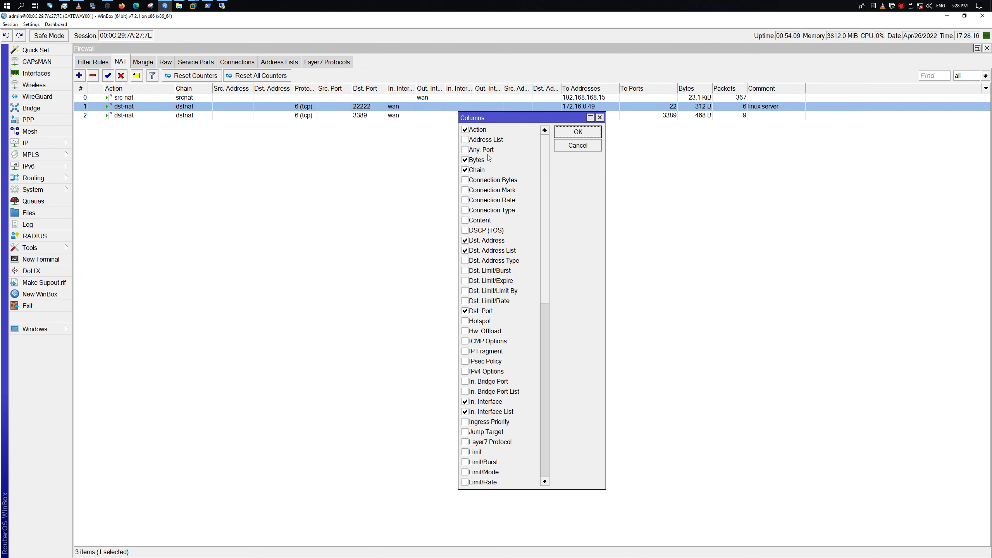
pyautogui.moveTo(498, 124); pyautogui.dragTo(481, 173)
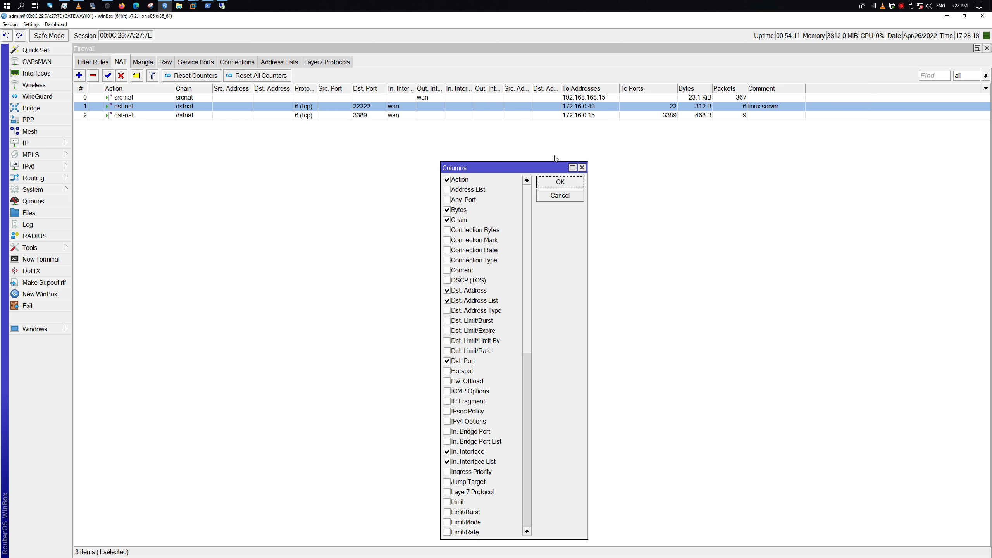
pyautogui.click(582, 168)
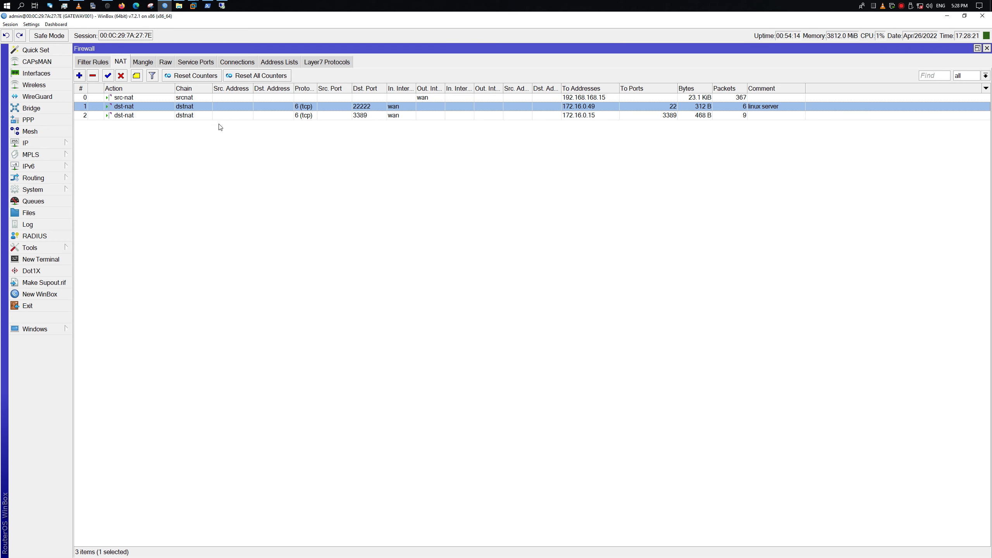
pyautogui.doubleClick(235, 107)
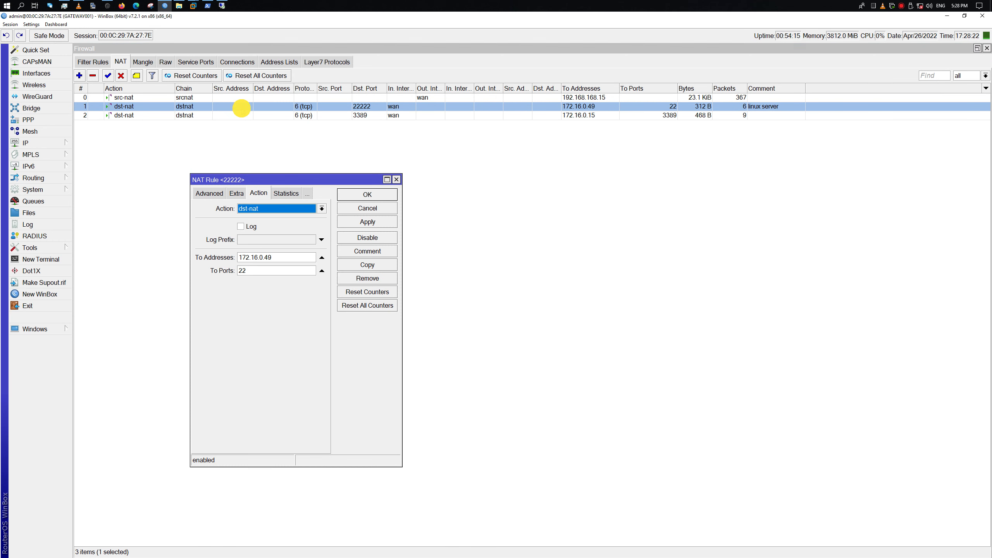
pyautogui.click(396, 180)
# Inspect the port 3389 dst-nat rule's Advanced and General tabs, then close it
pyautogui.click(454, 115)
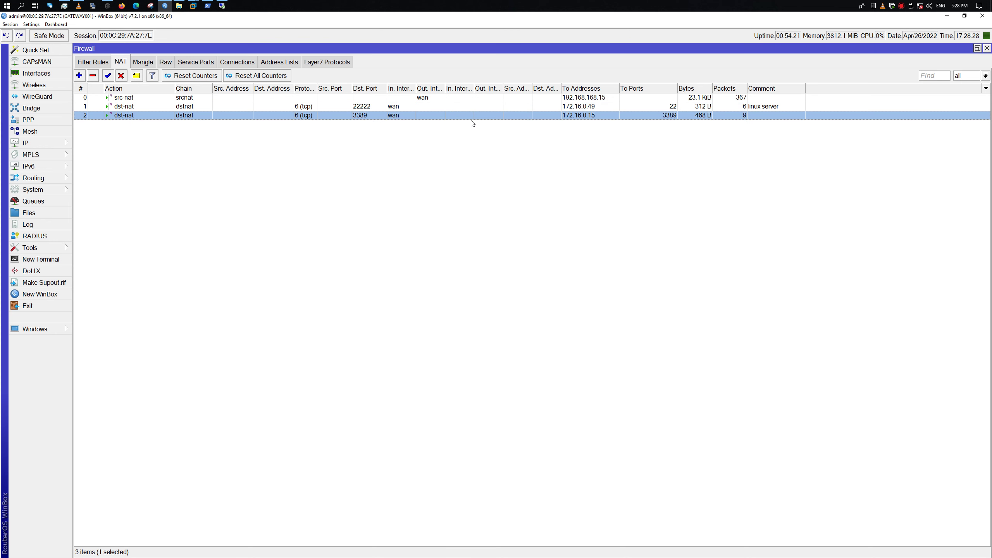
pyautogui.click(473, 124)
pyautogui.doubleClick(469, 116)
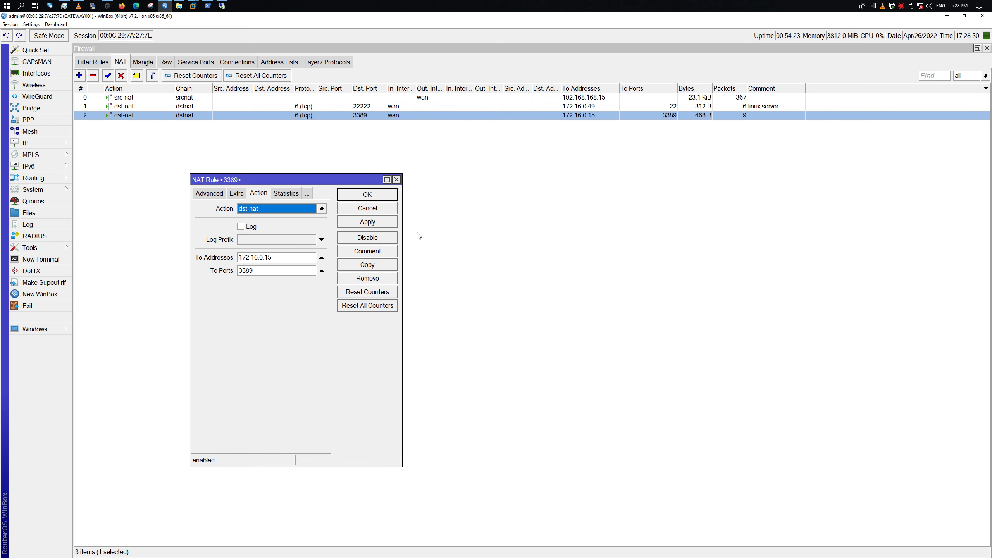
pyautogui.click(208, 193)
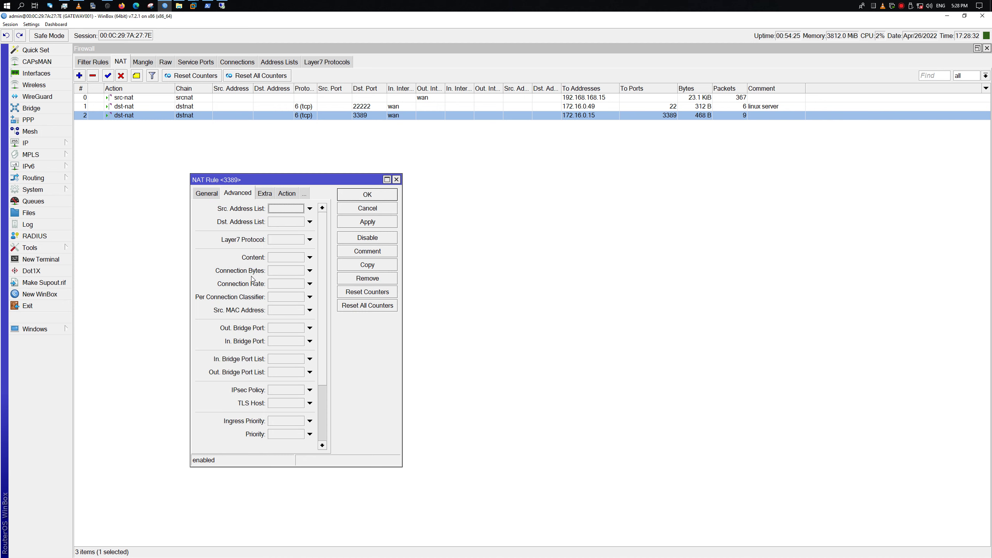
pyautogui.scroll(-3, 262, 278)
pyautogui.scroll(2, 262, 277)
pyautogui.scroll(2, 262, 278)
pyautogui.click(203, 195)
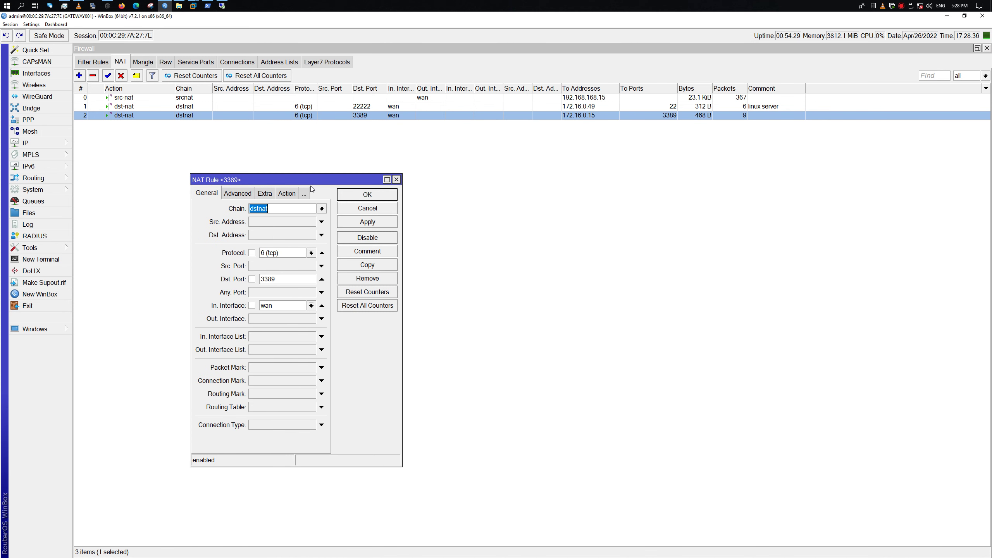
pyautogui.click(396, 179)
# Add the comment 'windows server' to the port 3389 rule
pyautogui.rightClick(769, 118)
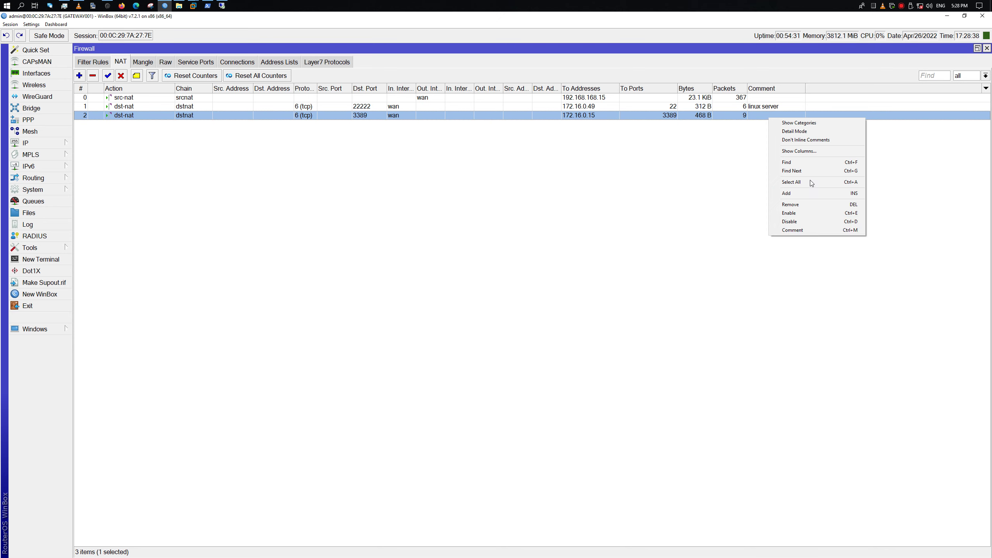
pyautogui.click(797, 230)
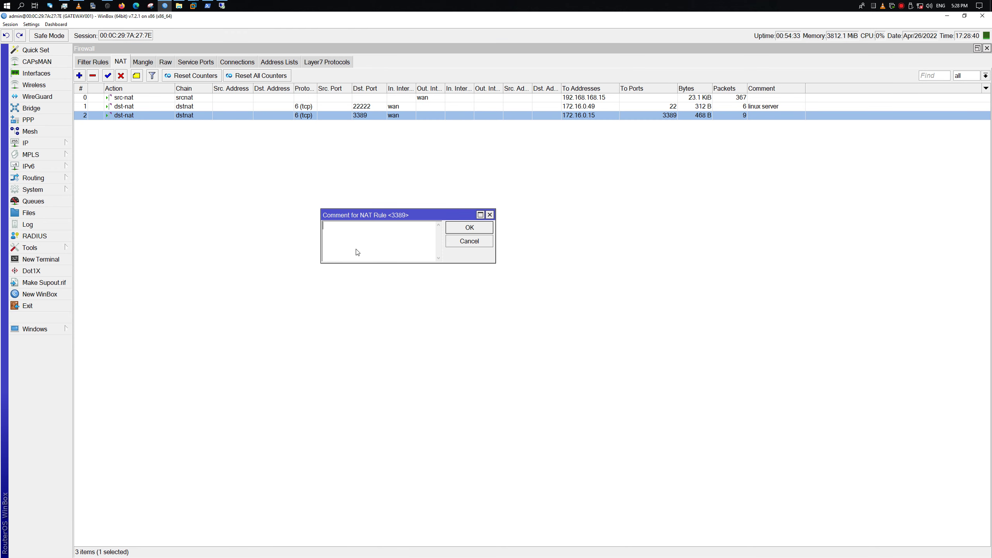
pyautogui.write('winmd')
pyautogui.press('BackSpace')
pyautogui.press('BackSpace')
pyautogui.write('d')
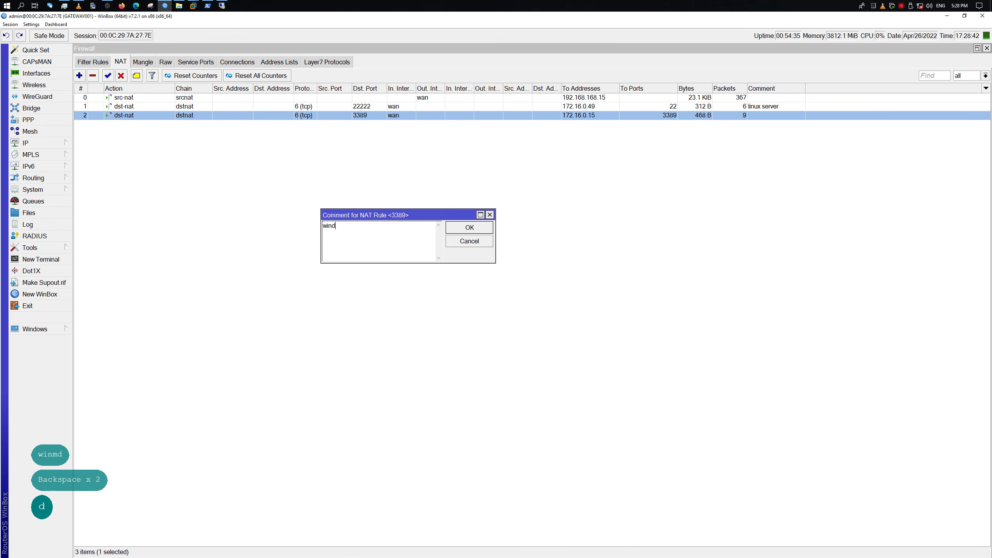
pyautogui.write('ows server')
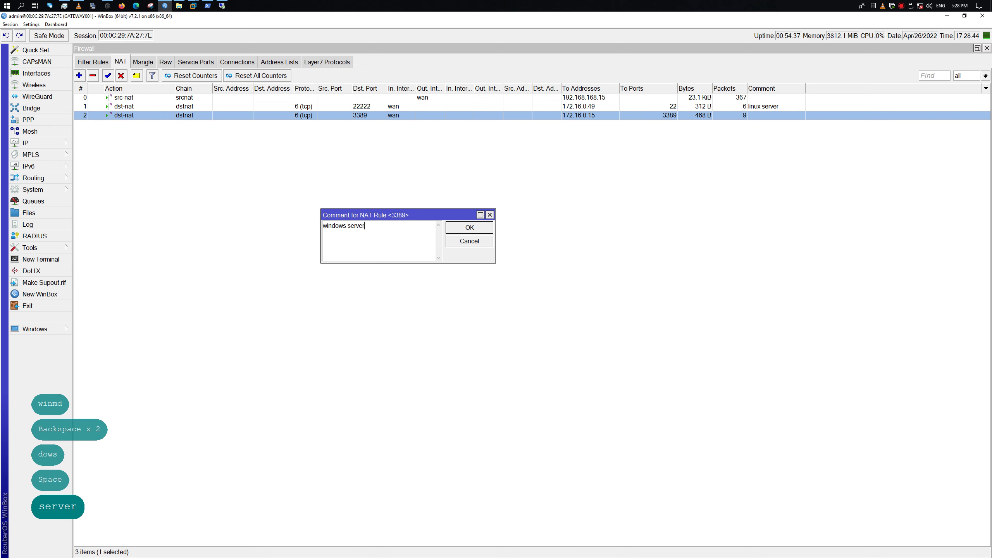
pyautogui.click(468, 227)
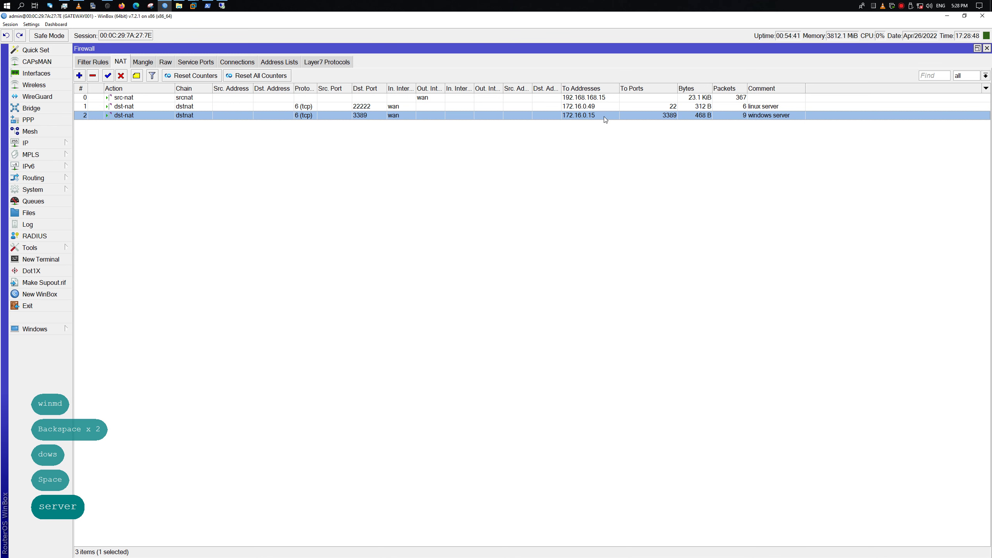
# Reopen the 3389 rule to check its statistics and target 172.16.0.15:3389
pyautogui.doubleClick(581, 116)
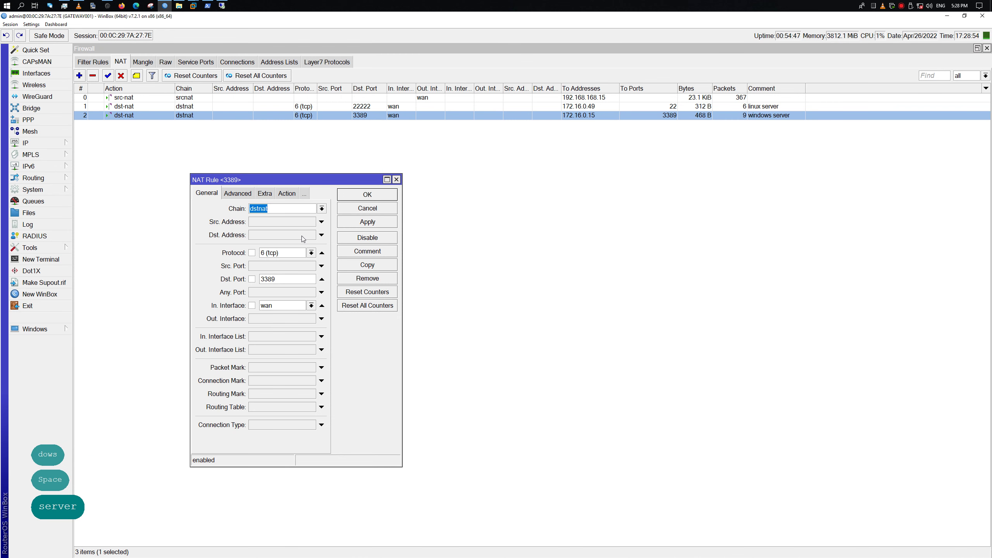
pyautogui.click(241, 191)
pyautogui.click(264, 193)
pyautogui.click(258, 193)
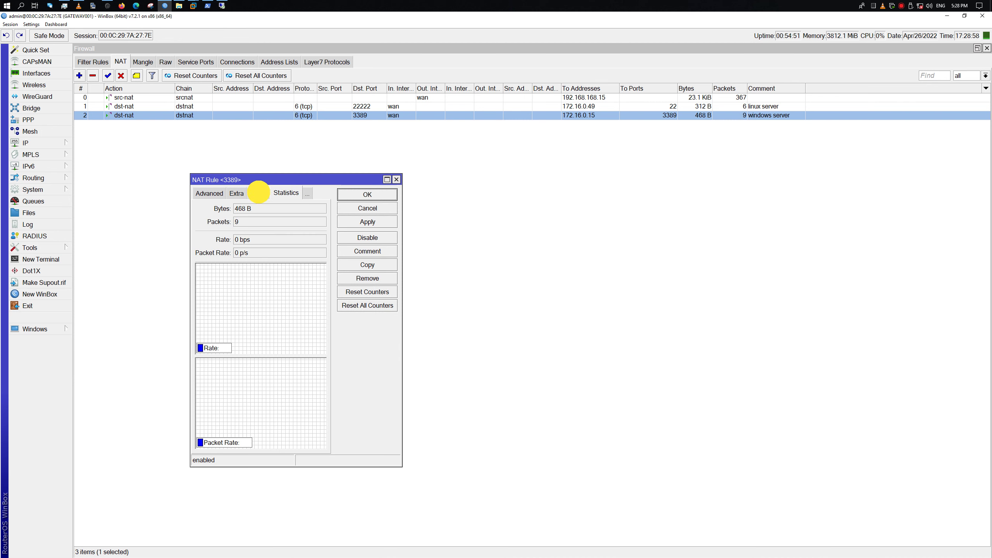
pyautogui.click(280, 257)
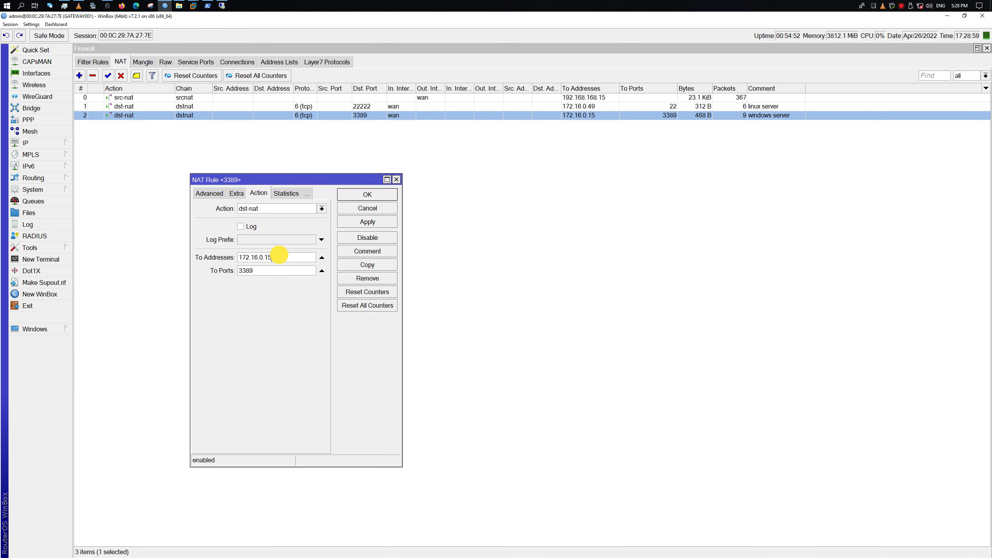
pyautogui.click(207, 5)
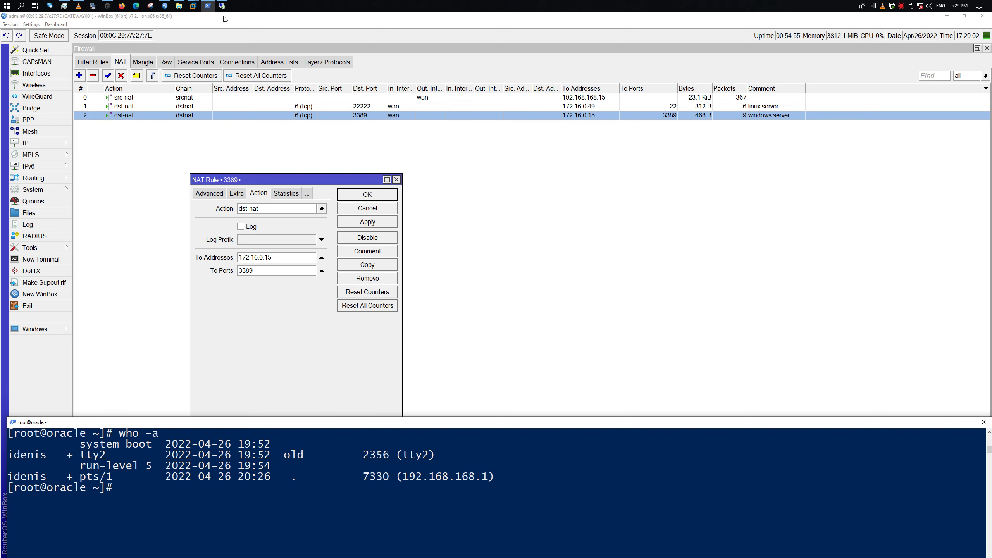
pyautogui.click(192, 6)
# Run ipconfig in PowerShell on the Windows Server 2022 VM, showing IPv4 172.16.0.50
pyautogui.click(226, 39)
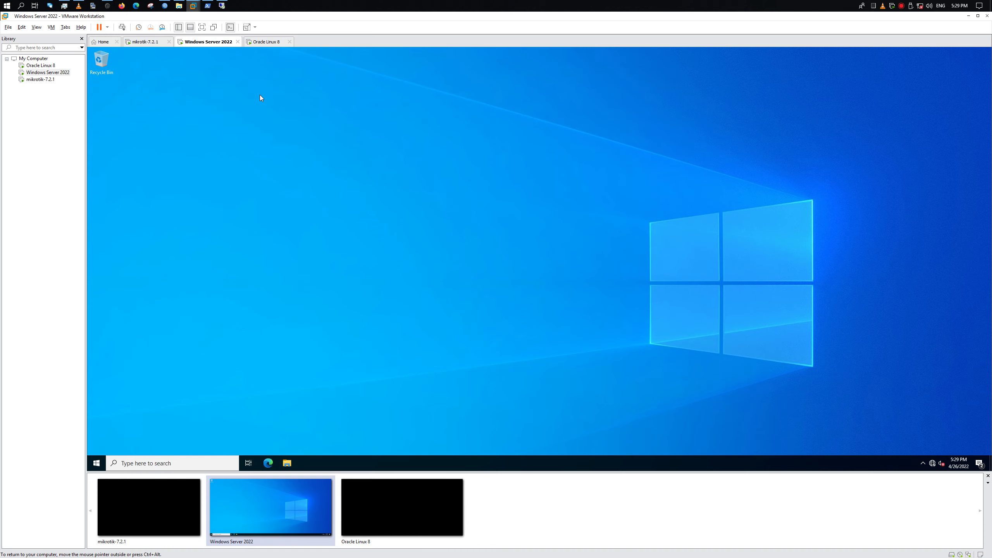
pyautogui.rightClick(97, 464)
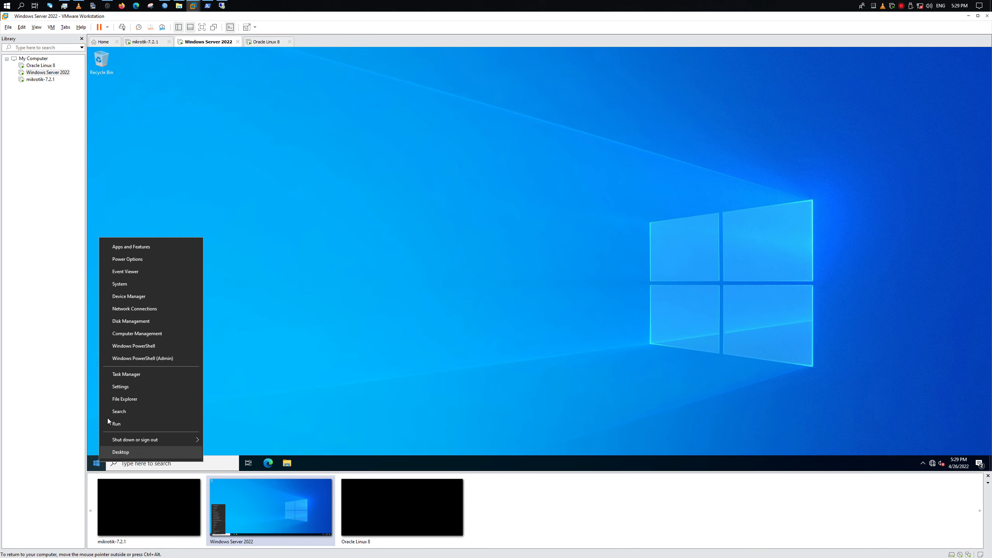
pyautogui.click(161, 345)
pyautogui.write('ipc')
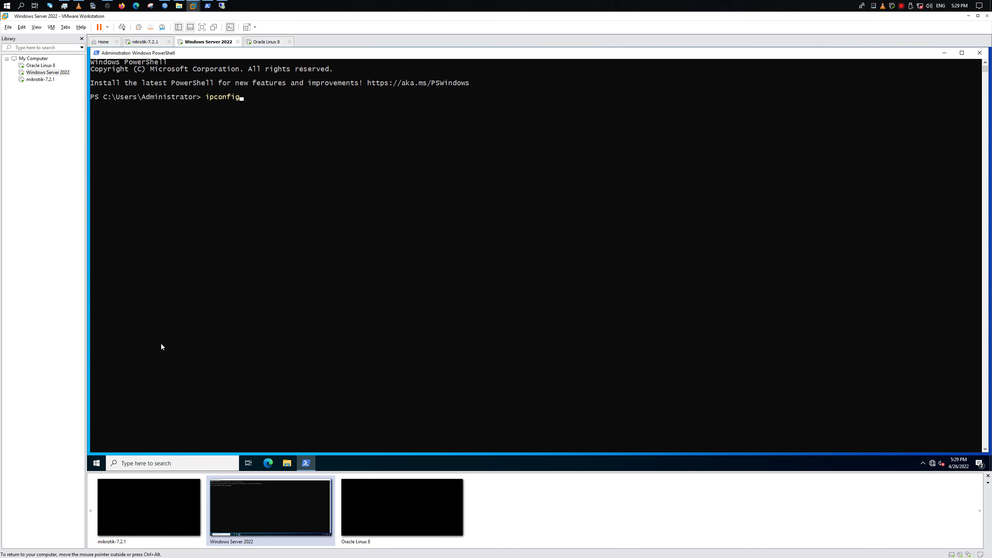
pyautogui.write('onfig')
pyautogui.press('Return')
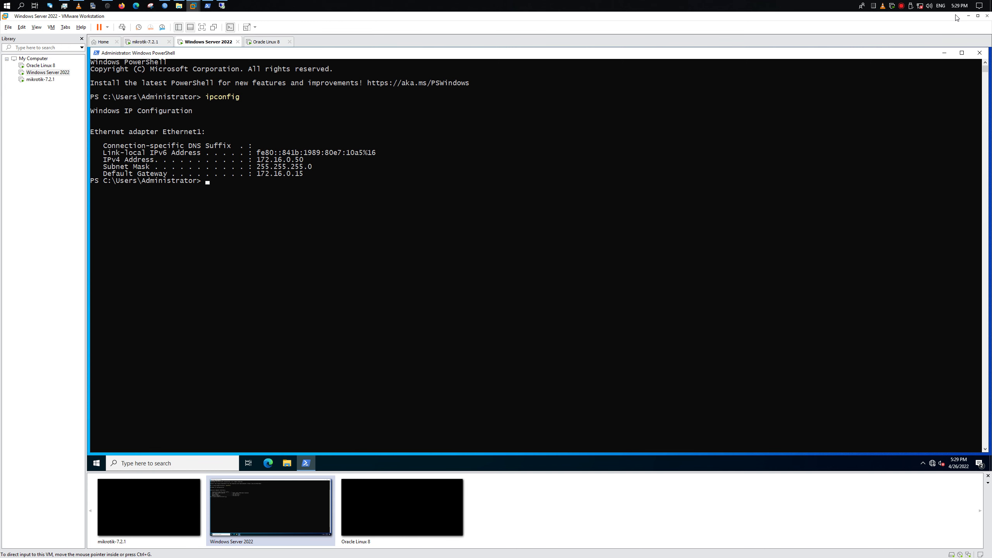
pyautogui.click(968, 17)
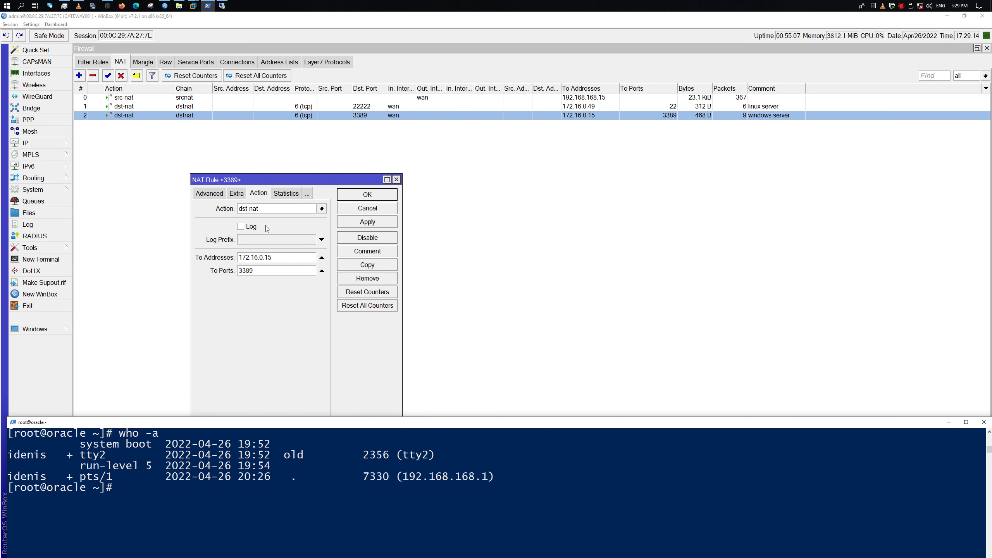
# Change the 3389 rule's To Addresses from 172.16.0.15 to 172.16.0.50, apply, and OK
pyautogui.click(282, 257)
pyautogui.press('BackSpace')
pyautogui.press('BackSpace')
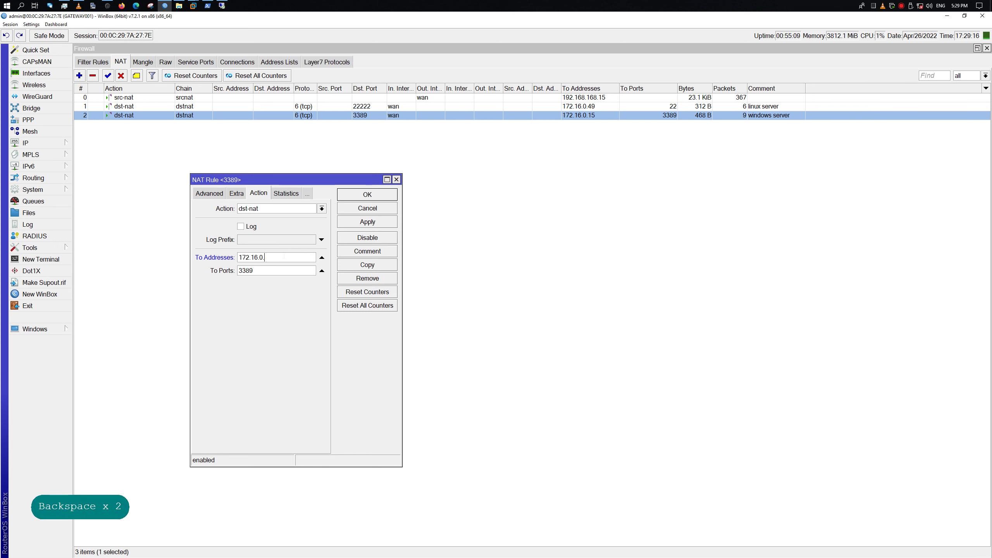
pyautogui.write('50')
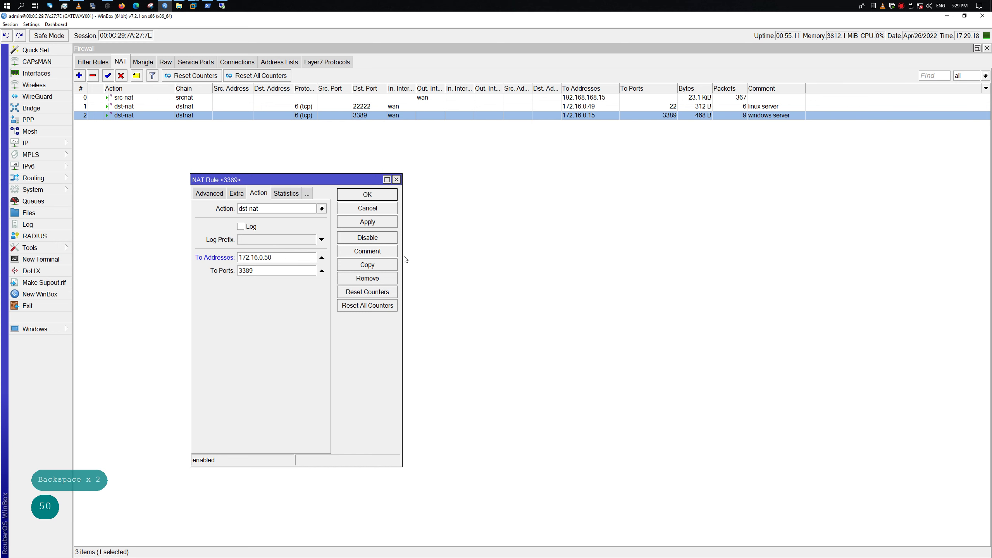
pyautogui.click(368, 222)
pyautogui.click(376, 196)
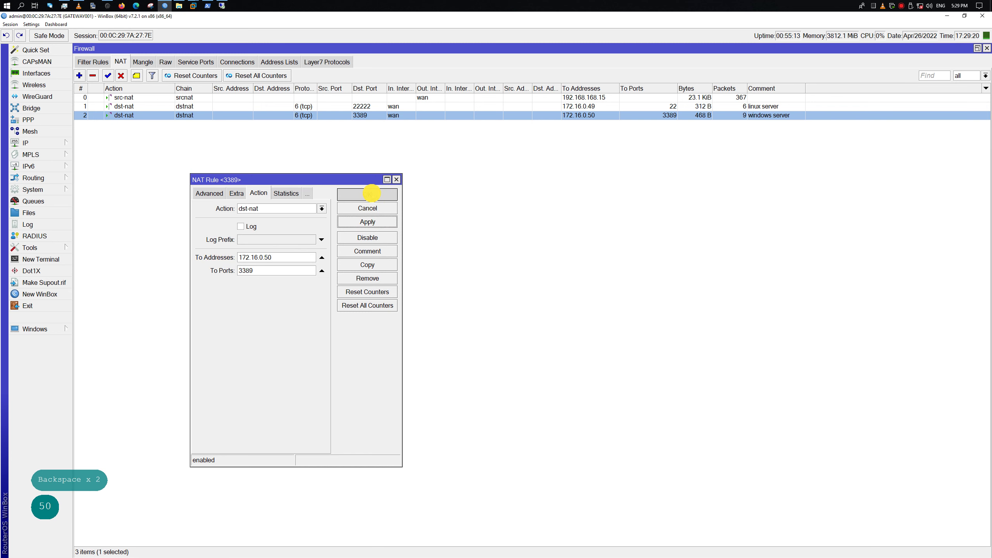
pyautogui.click(221, 5)
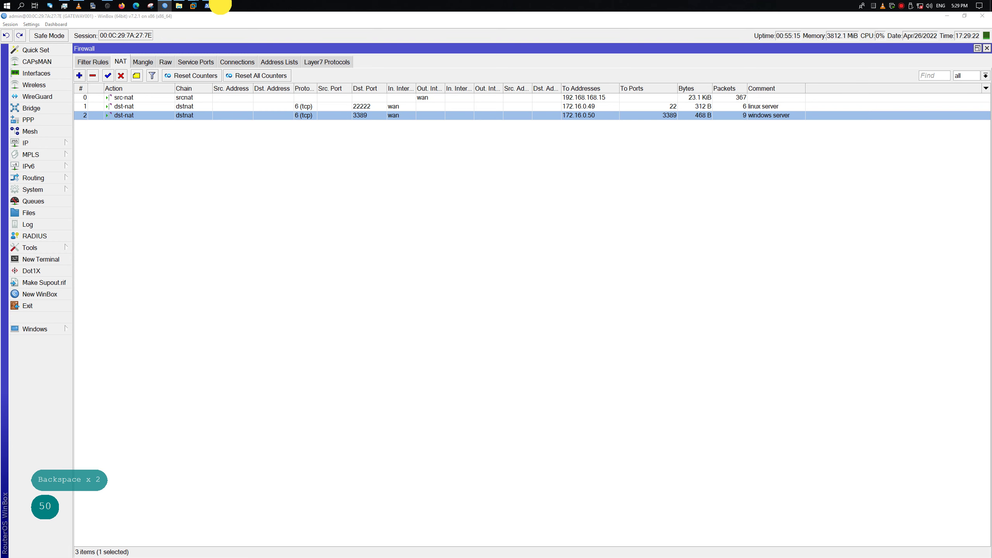
# Connect to 192.168.168.15 as the administrator and accept the certificate, ticking 'Don't ask me again'
pyautogui.click(751, 301)
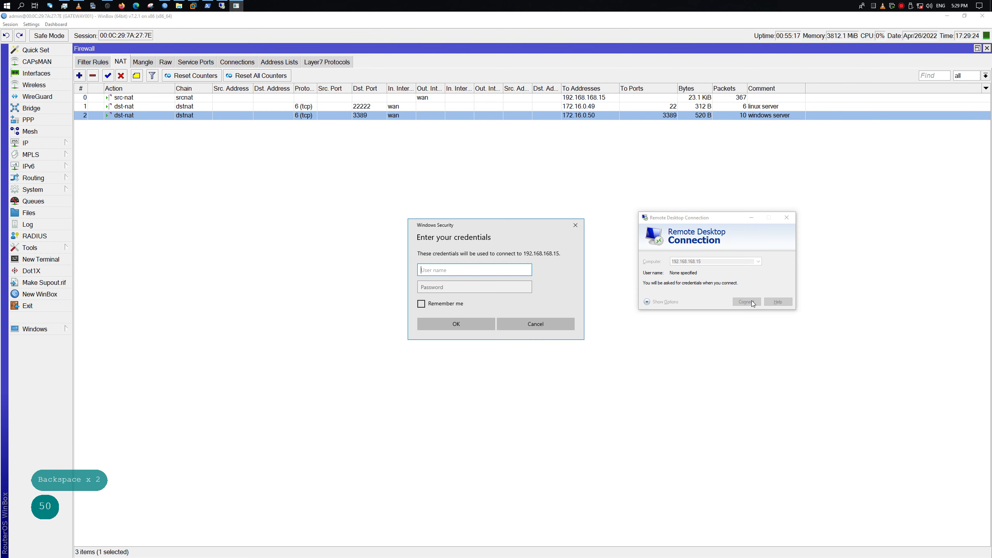
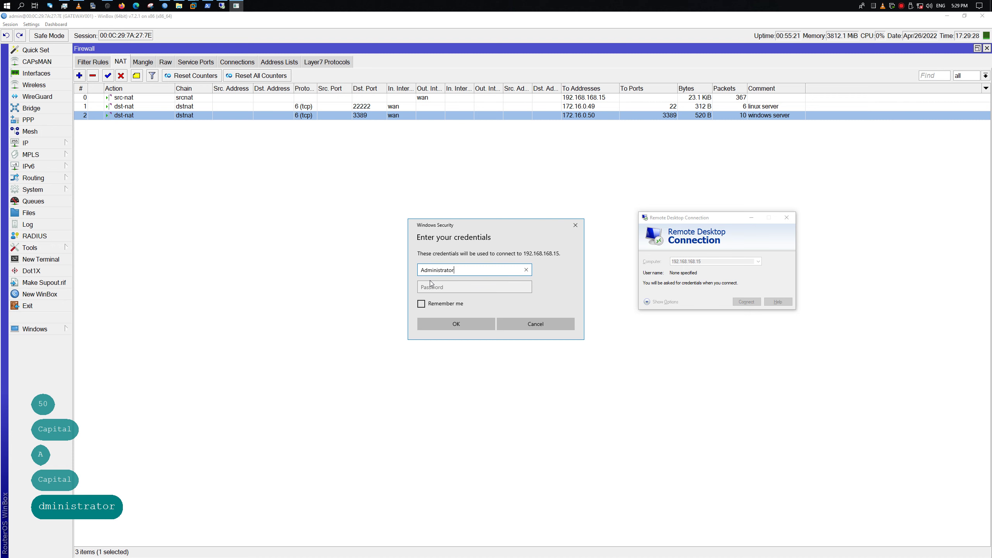
pyautogui.press('Tab')
pyautogui.press('capslock')
pyautogui.press('capslock')
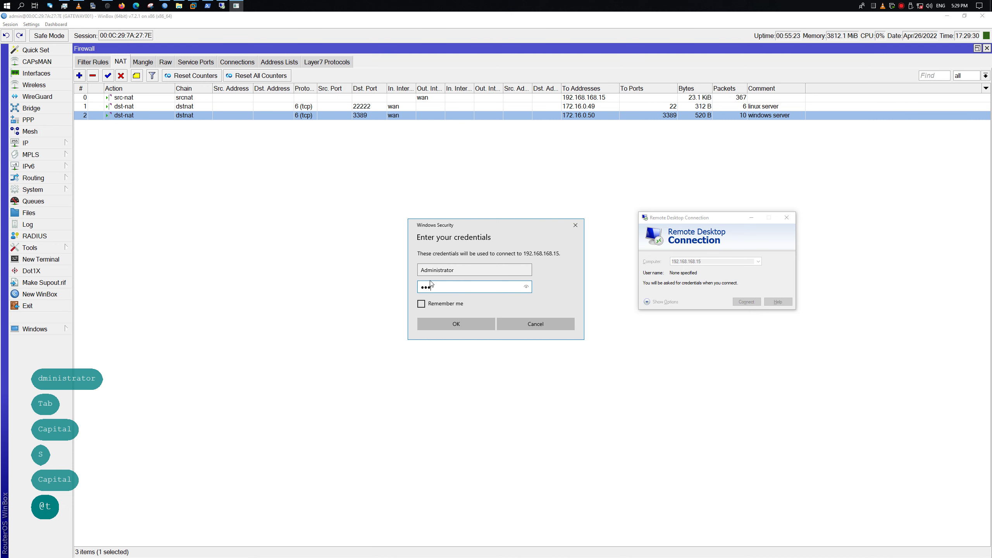
pyautogui.press('Return')
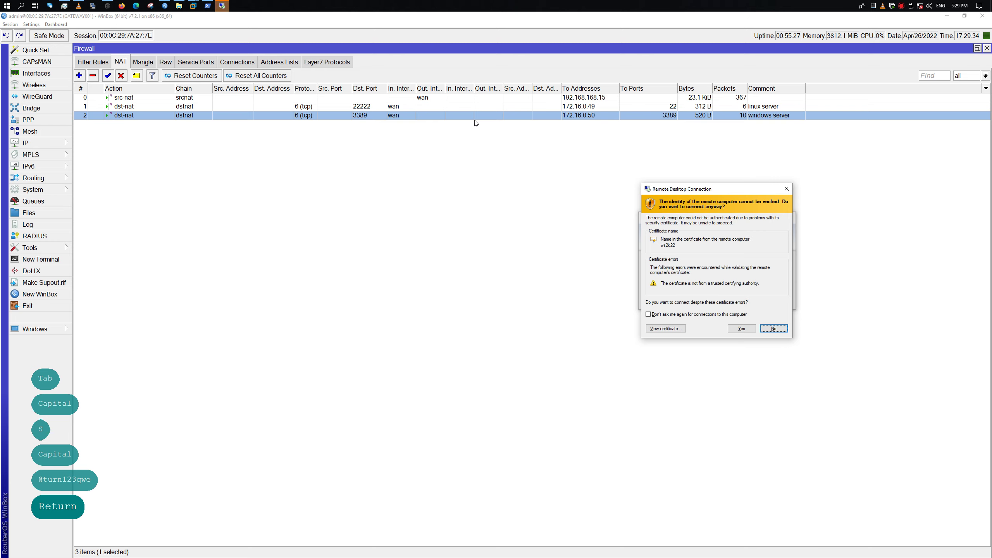
pyautogui.click(666, 315)
pyautogui.click(742, 328)
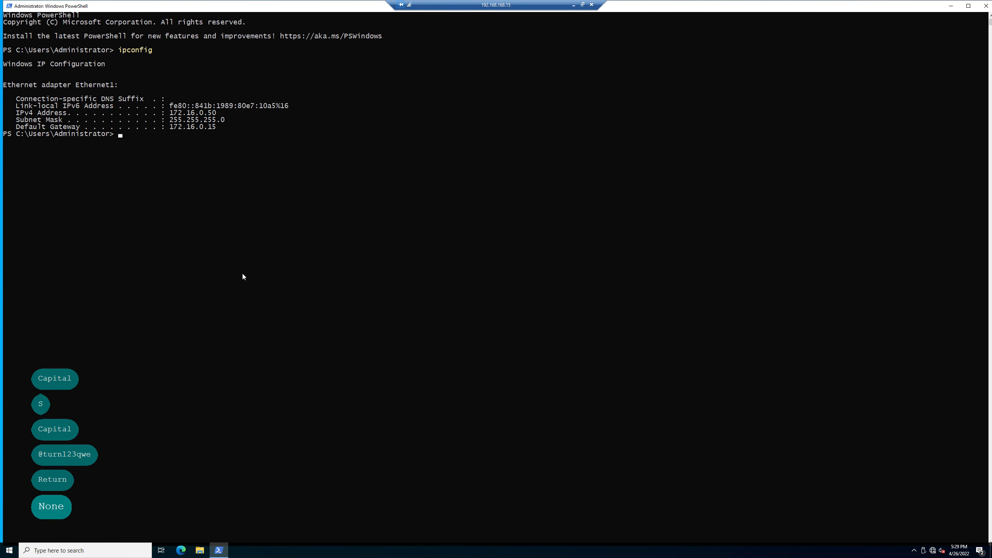
# Confirm the remote session reaches the server at 172.16.0.50, then disconnect
pyautogui.click(943, 552)
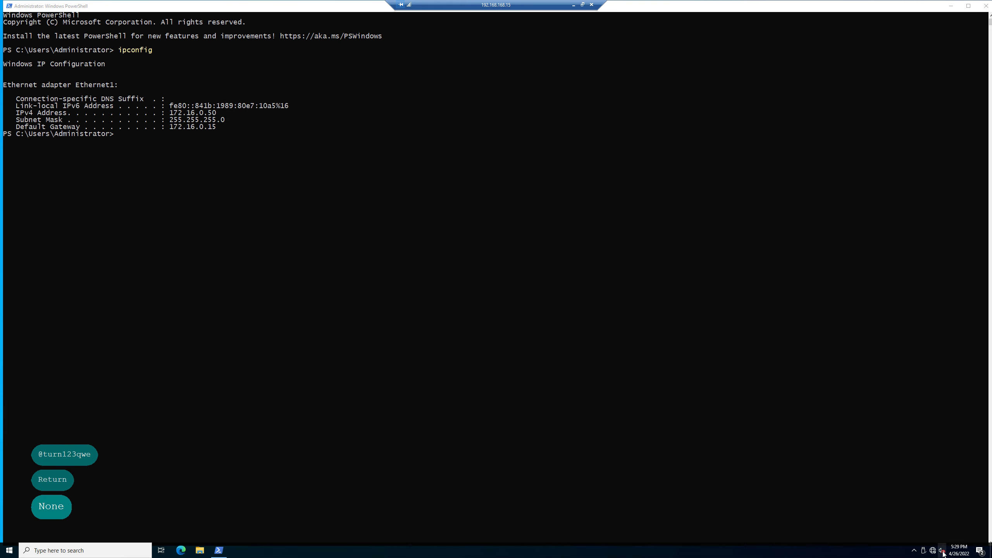
pyautogui.click(417, 32)
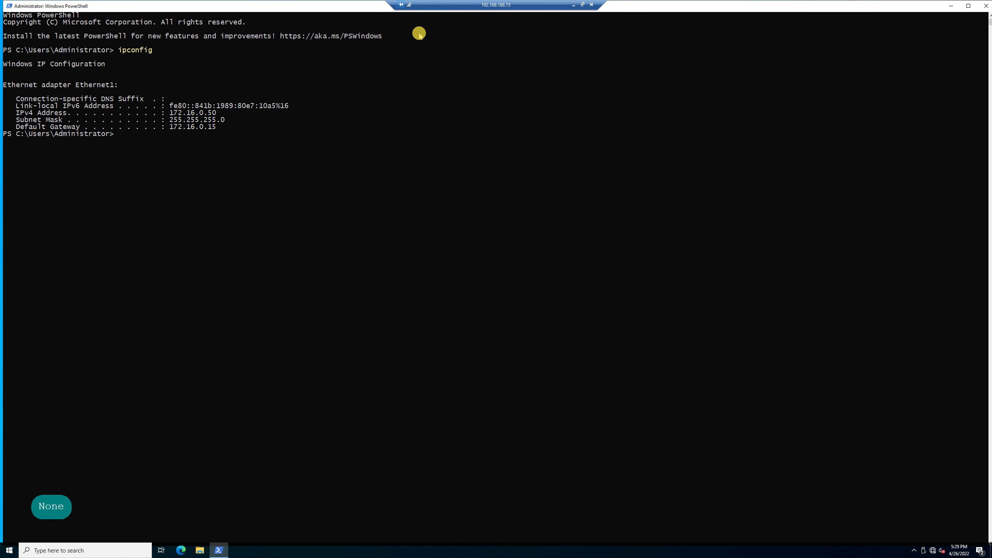
pyautogui.click(592, 5)
pyautogui.click(519, 293)
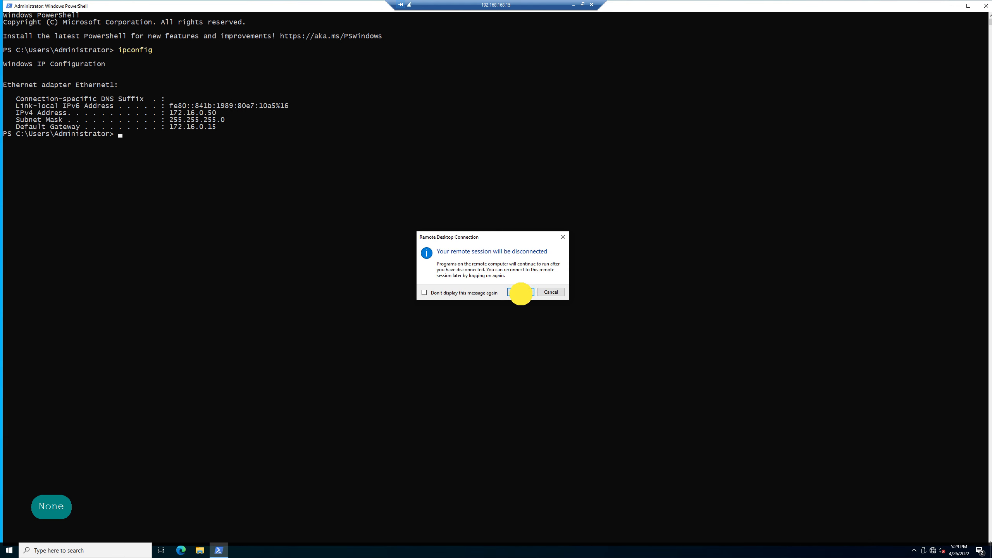
# Unlock the Windows Server 2022 VM and sign in with the administrator password
pyautogui.moveTo(194, 5)
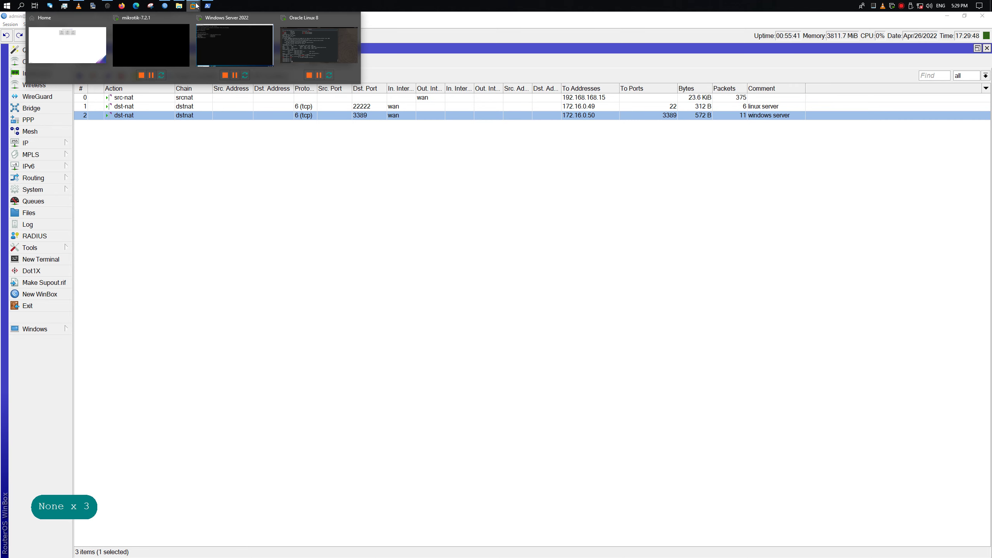
pyautogui.click(233, 48)
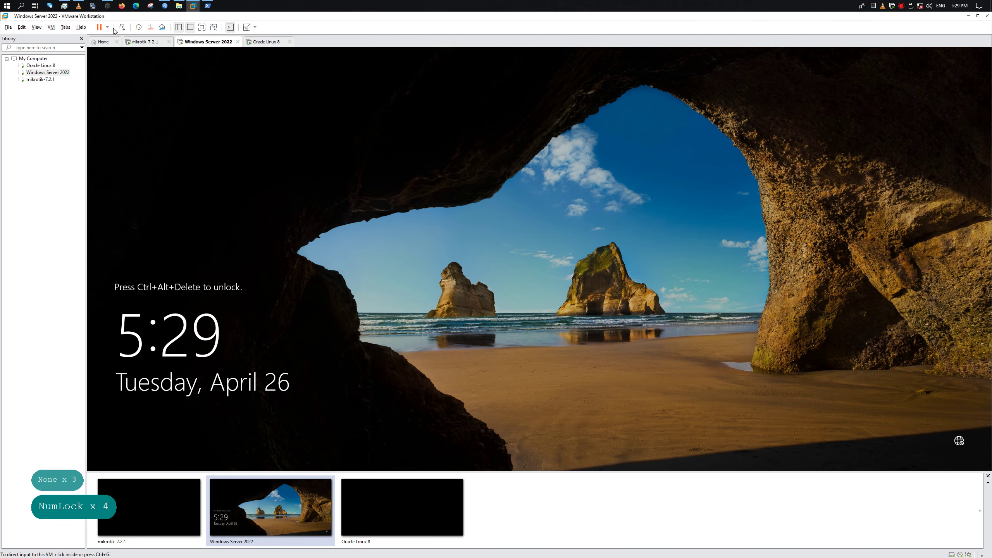
pyautogui.press('ctrl+alt+Insert')
pyautogui.press('capslock')
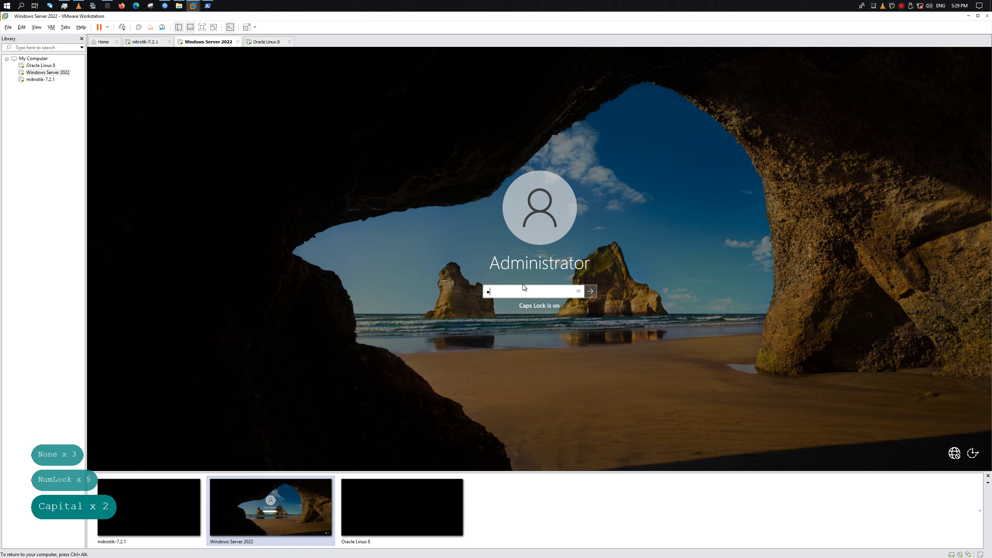
pyautogui.press('capslock')
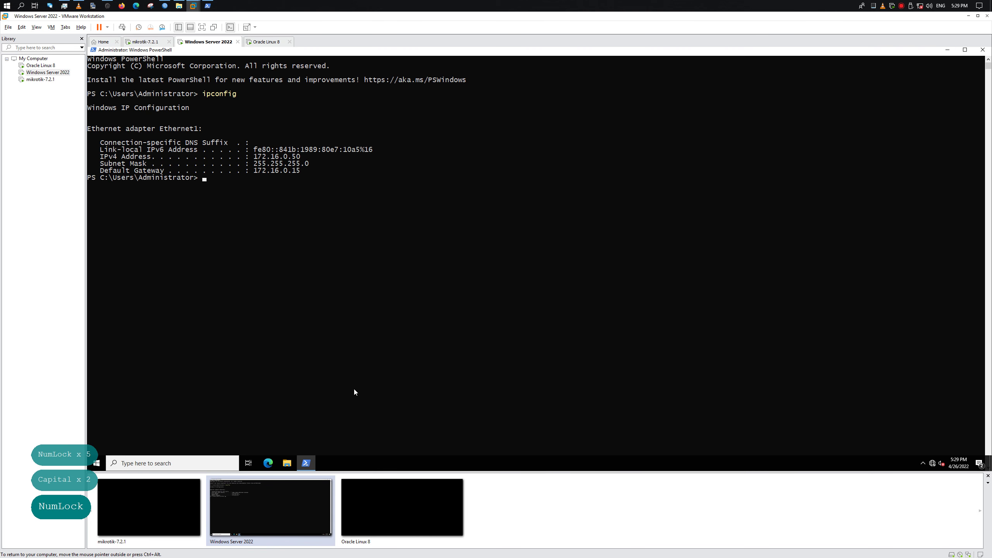
# Close the PowerShell window and launch Windows Security and Control Panel from Start
pyautogui.rightClick(306, 463)
pyautogui.click(310, 450)
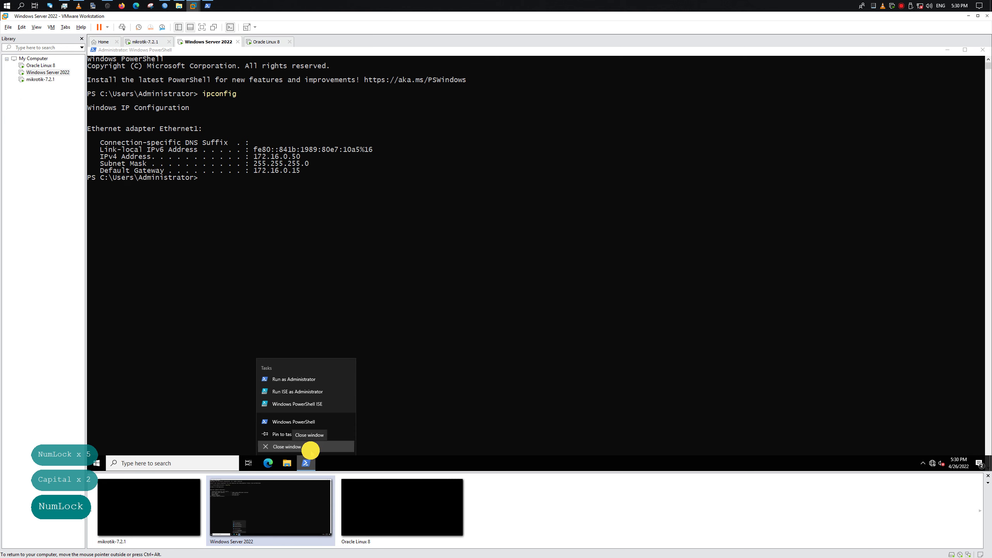
pyautogui.click(96, 461)
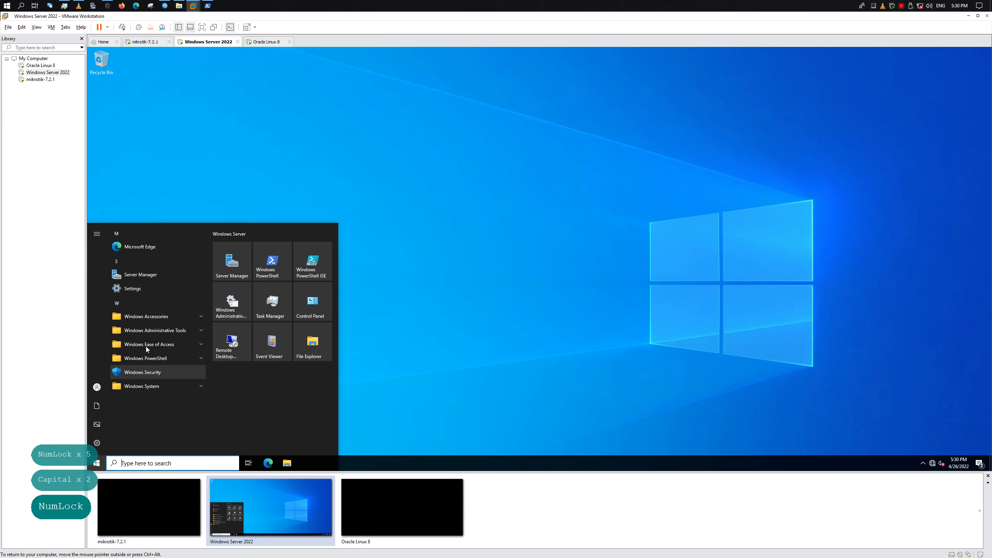
pyautogui.click(141, 373)
pyautogui.click(96, 462)
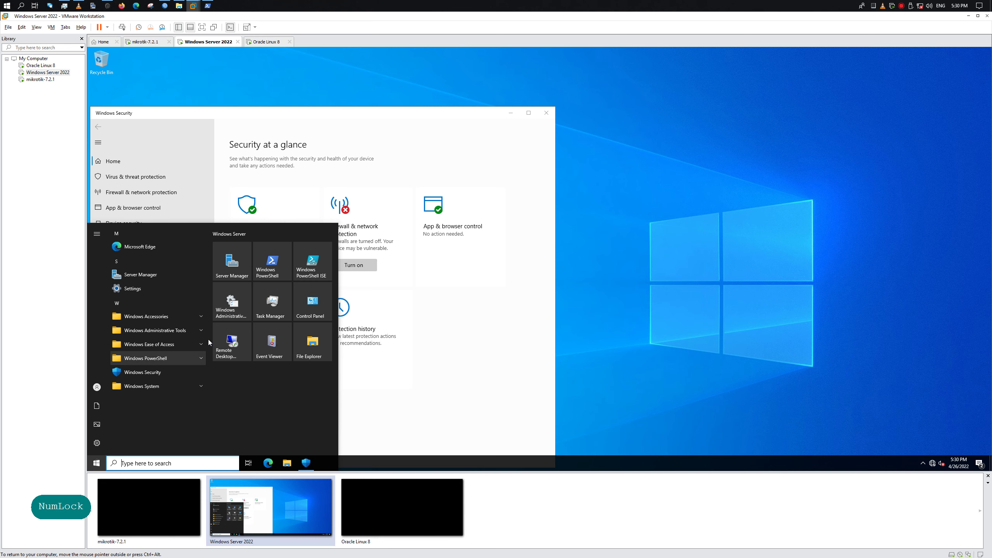
pyautogui.click(312, 301)
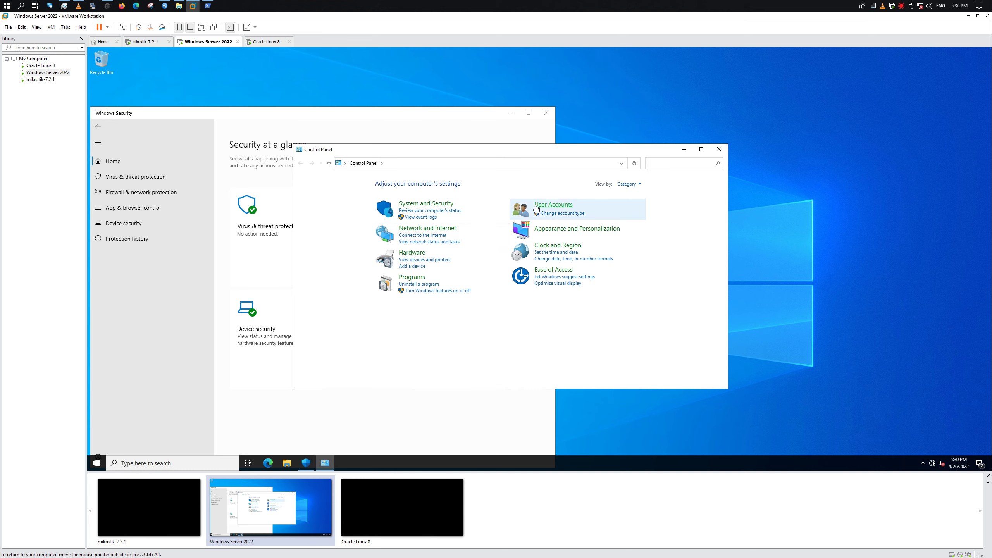
# Turn Windows Defender Firewall on for both private and public networks
pyautogui.click(406, 204)
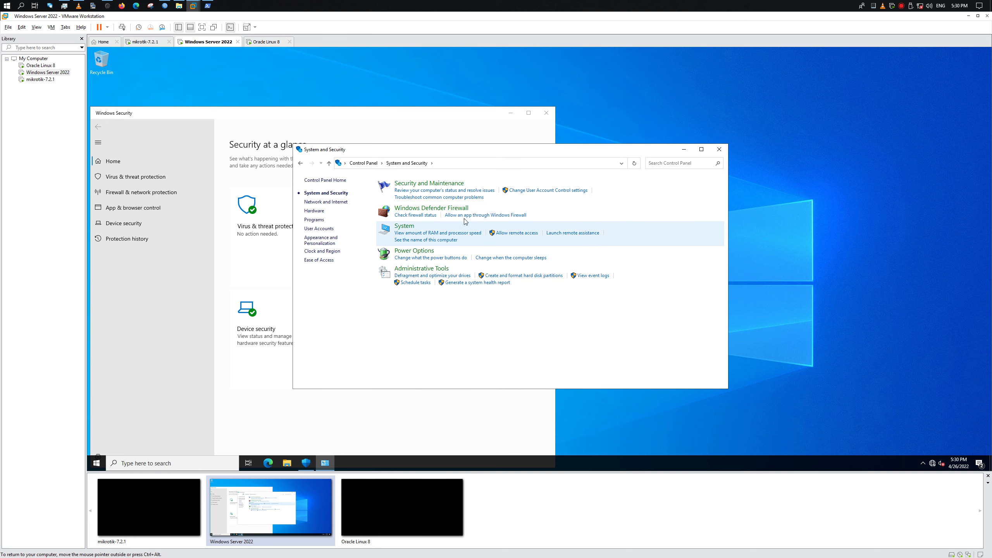
pyautogui.click(446, 209)
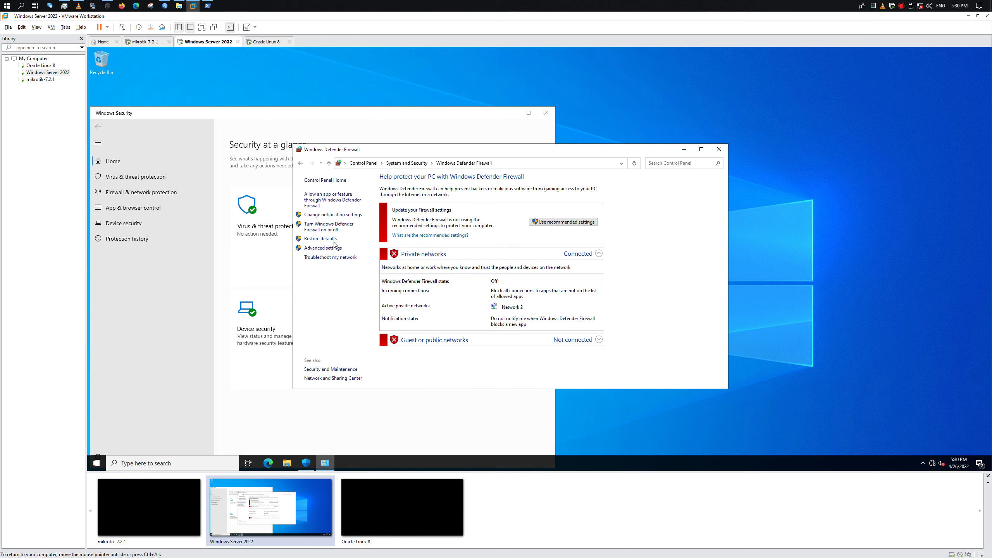
pyautogui.click(330, 226)
pyautogui.click(443, 209)
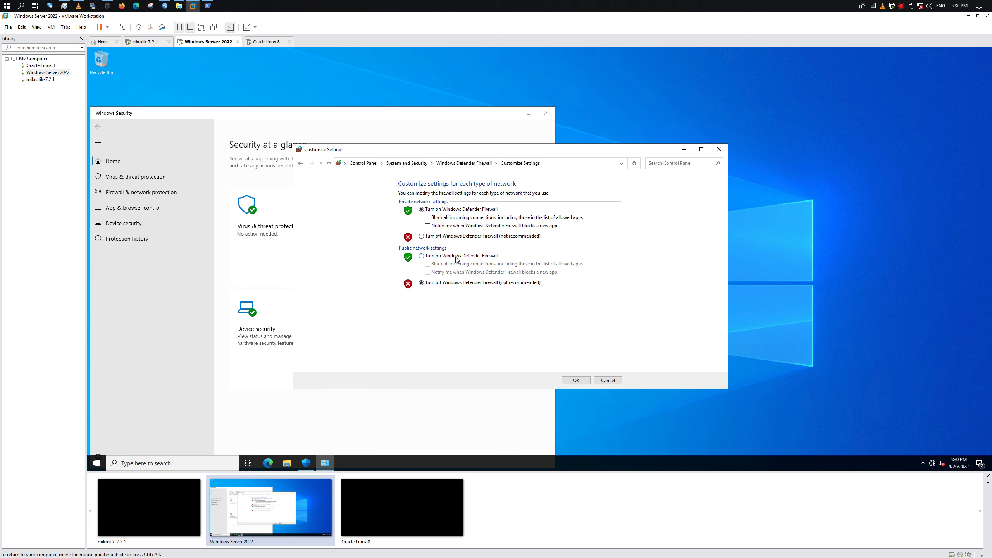
pyautogui.click(456, 256)
pyautogui.click(577, 381)
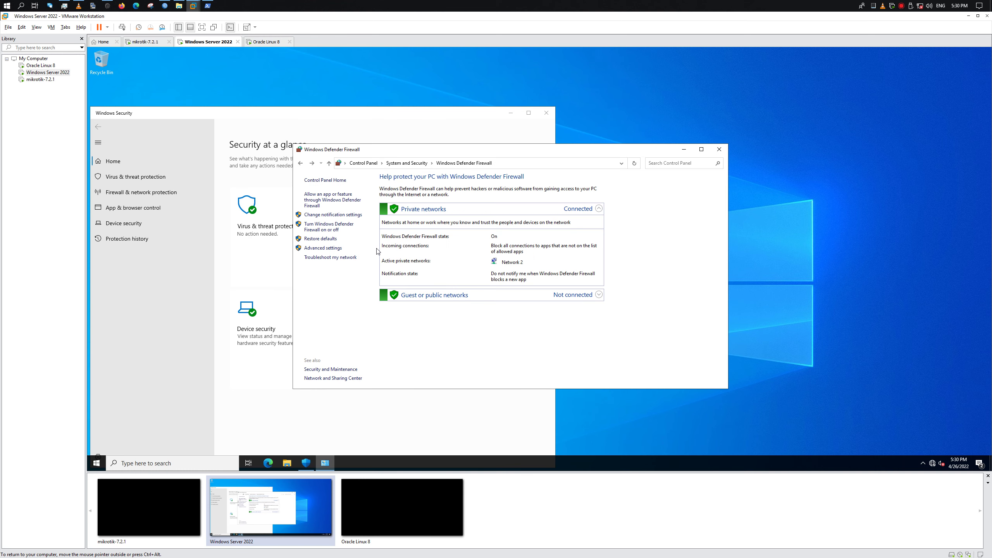
pyautogui.click(336, 230)
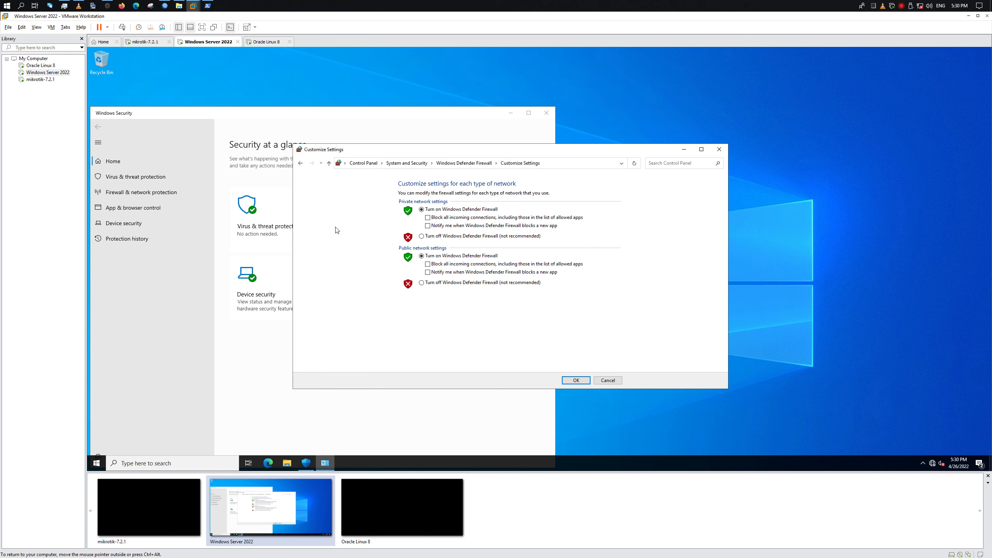
pyautogui.click(300, 164)
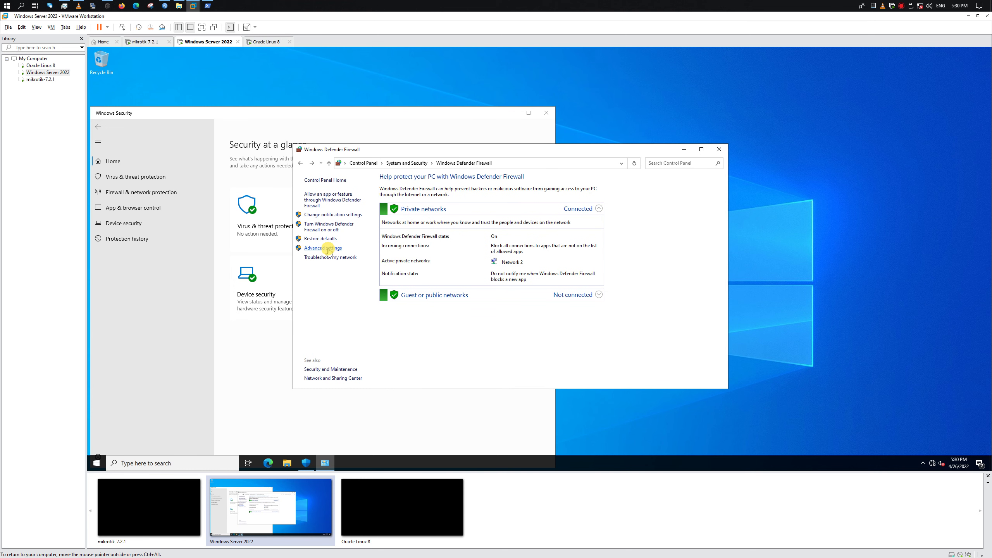
# Open Windows Defender Firewall with Advanced Security, enlarge it, and close the Control Panel page
pyautogui.click(327, 249)
pyautogui.moveTo(337, 66); pyautogui.dragTo(775, 168)
pyautogui.moveTo(541, 154); pyautogui.dragTo(314, 55)
pyautogui.moveTo(391, 112); pyautogui.dragTo(441, 111)
pyautogui.click(298, 257)
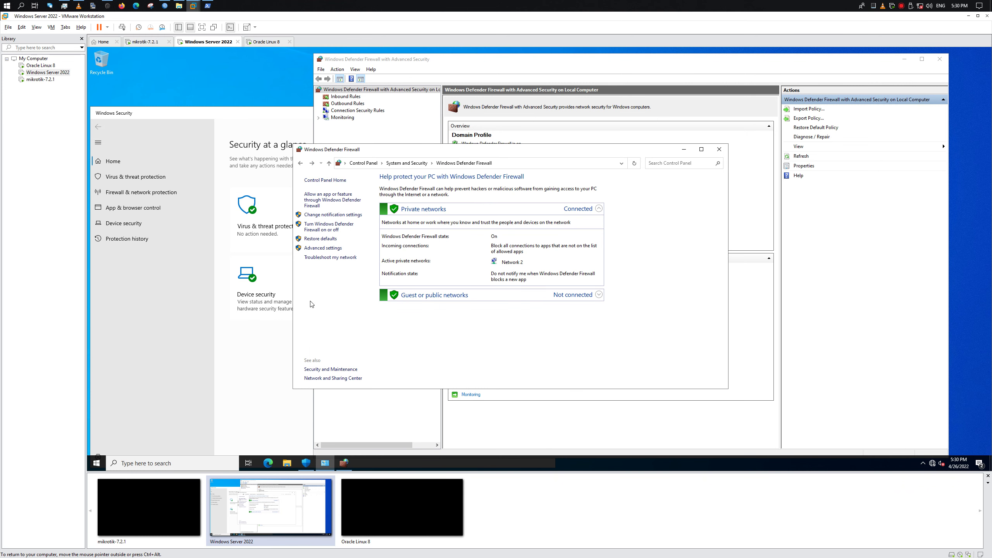
pyautogui.click(720, 149)
pyautogui.click(207, 377)
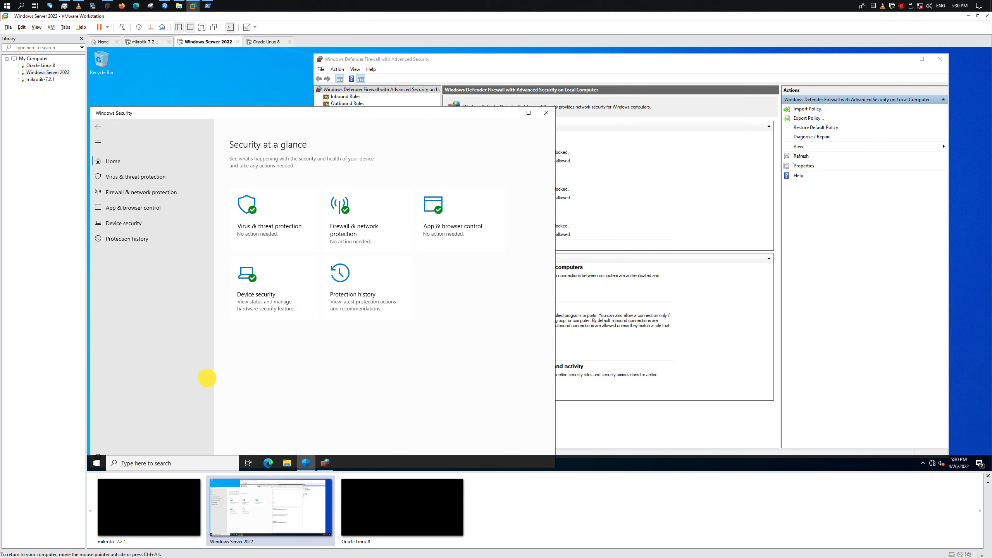
pyautogui.click(816, 302)
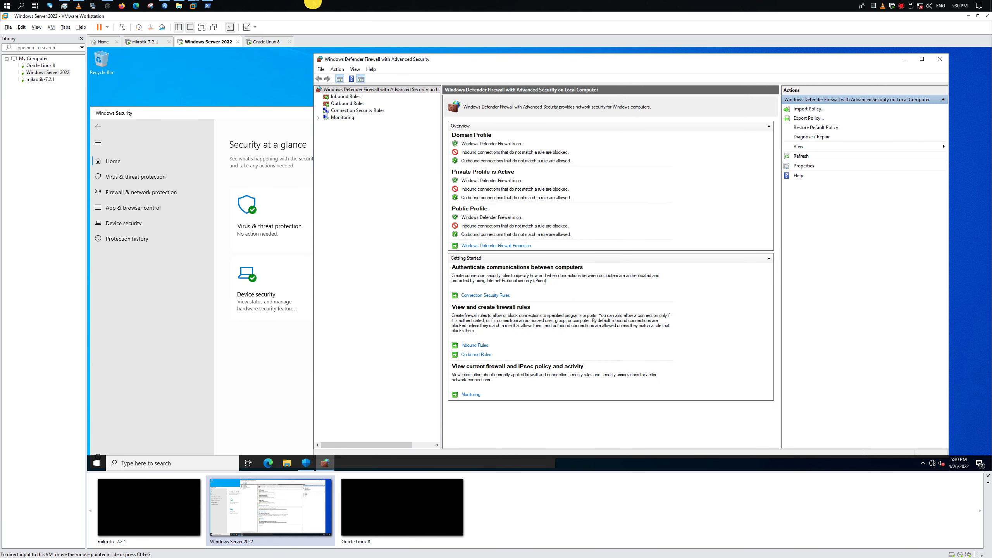
# Launch mstsc and reconnect to 192.168.168.15 with the administrator password
pyautogui.press('super+r')
pyautogui.press('Up')
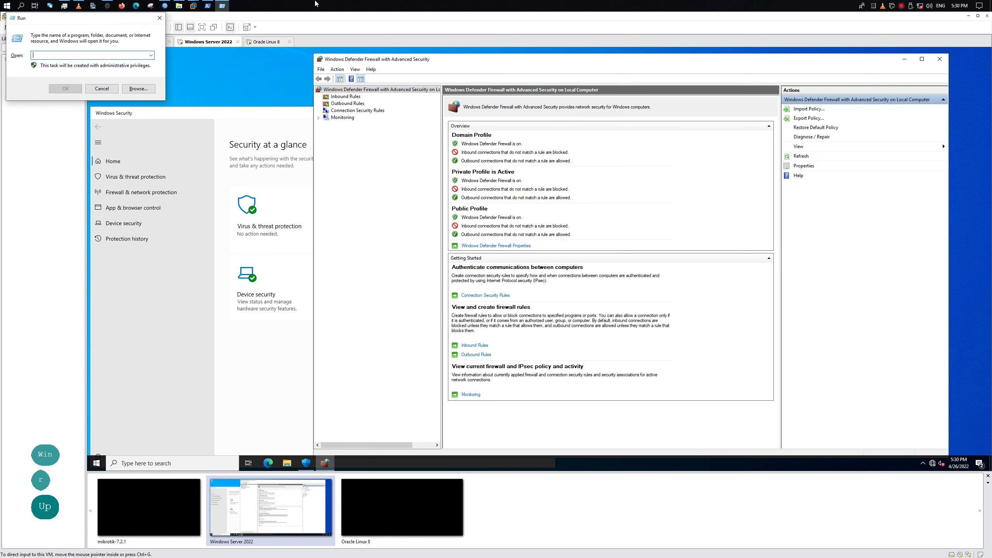
pyautogui.write('mstsc')
pyautogui.press('Return')
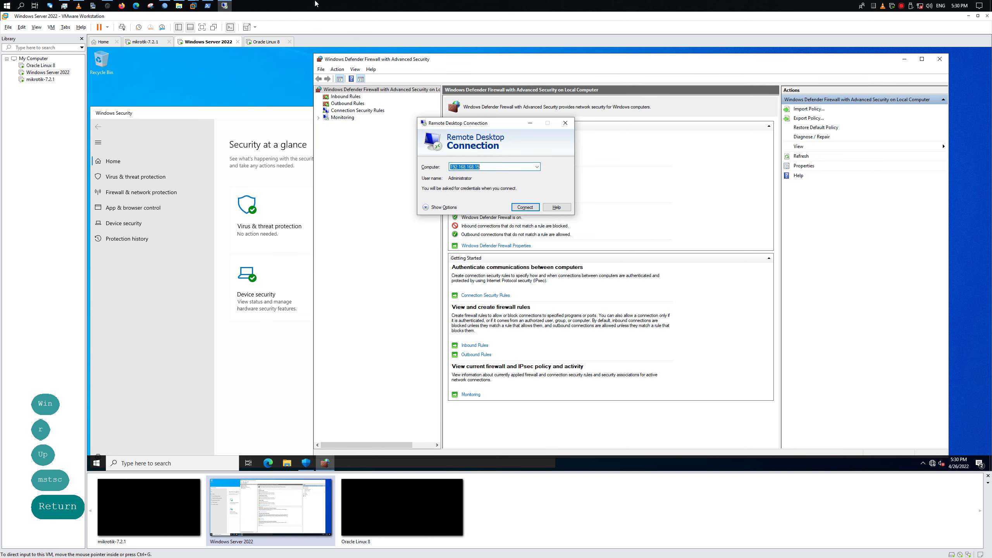
pyautogui.click(526, 207)
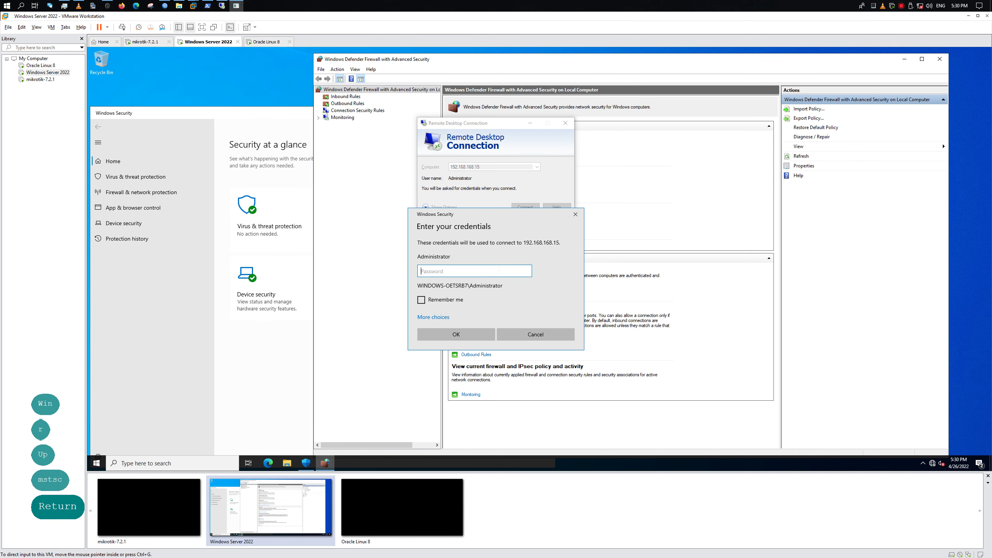
pyautogui.press('capslock')
pyautogui.press('capslock')
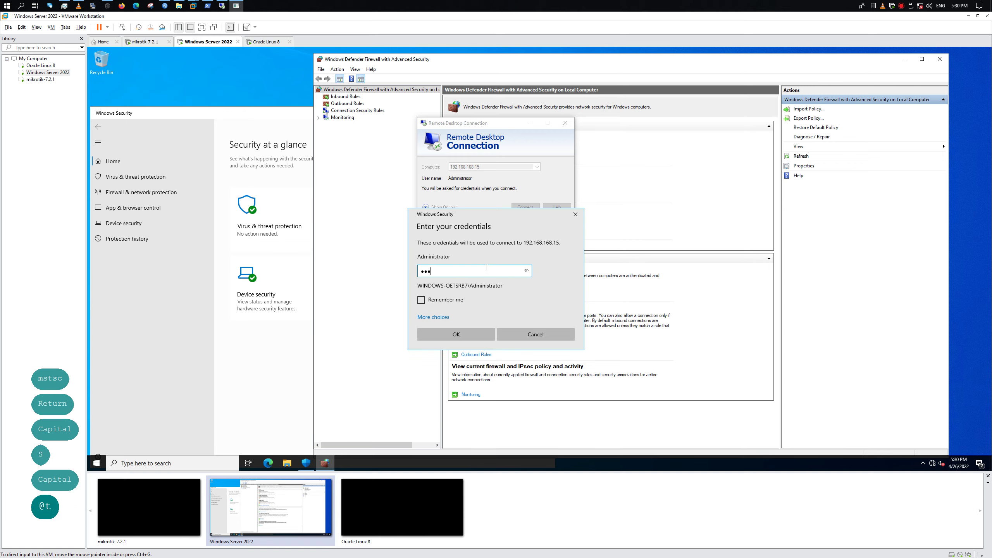
pyautogui.press('Return')
pyautogui.press('Num_Lock')
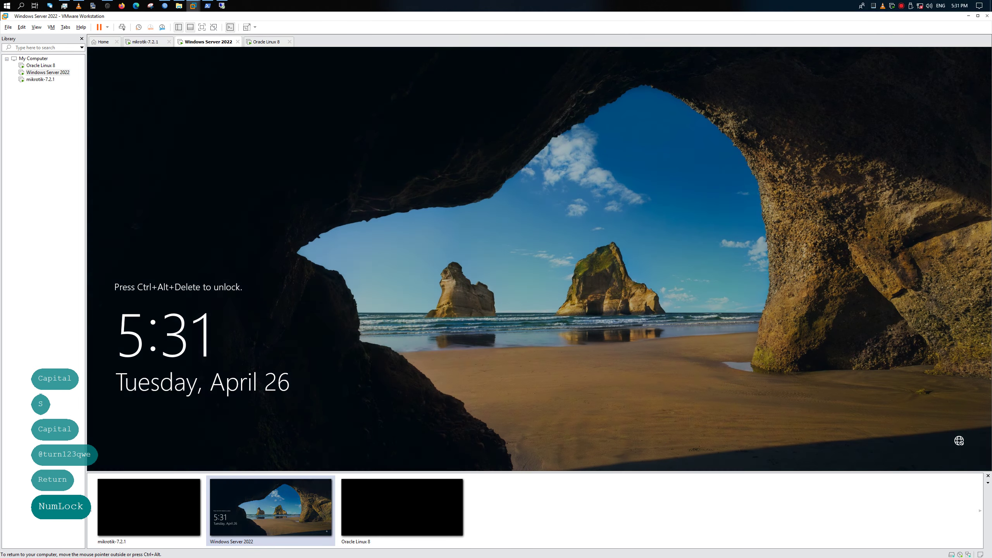
pyautogui.press('Num_Lock')
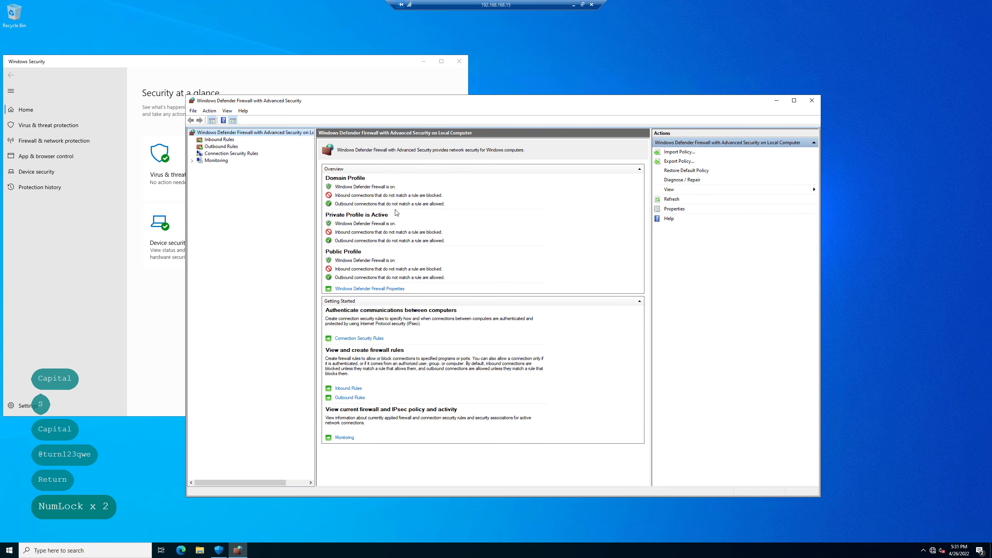
# Close the firewall console in the remote session and disconnect
pyautogui.click(811, 100)
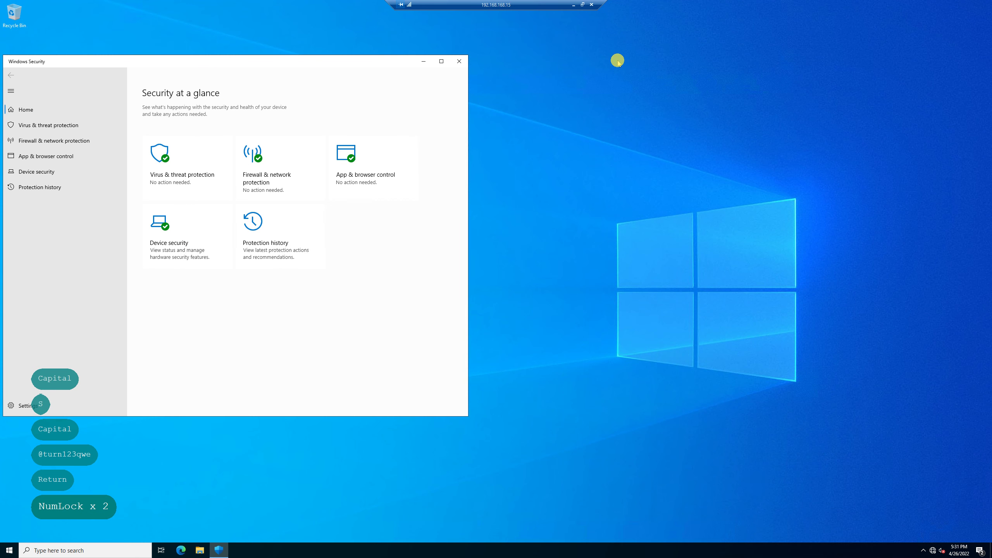
pyautogui.click(592, 4)
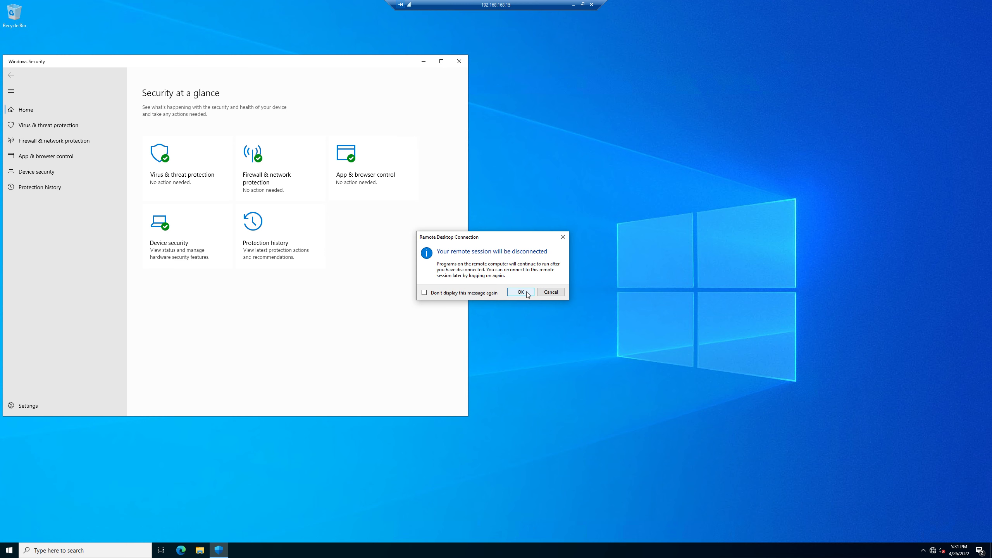
pyautogui.click(520, 291)
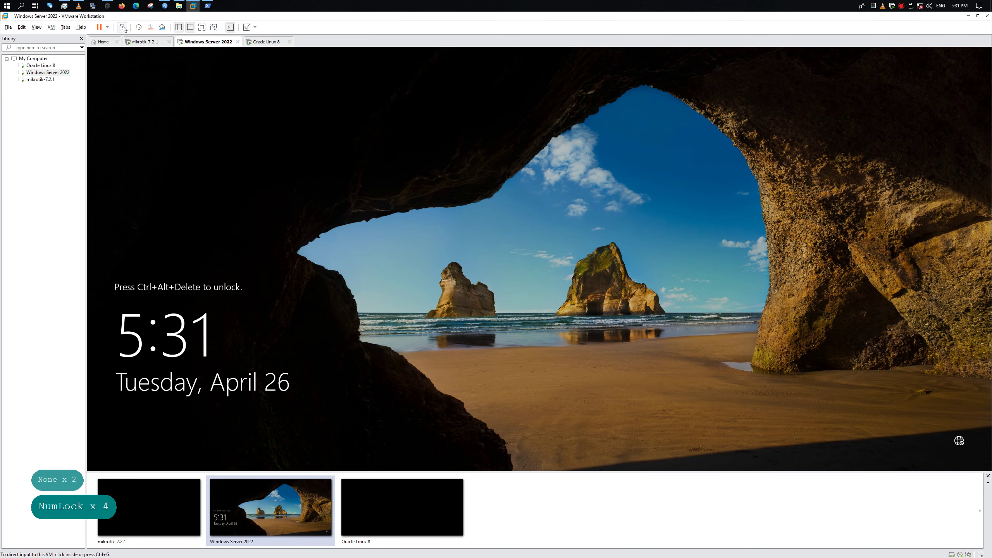
# Sign back in to the Windows Server 2022 VM with the administrator password
pyautogui.click(632, 322)
pyautogui.write('Password')
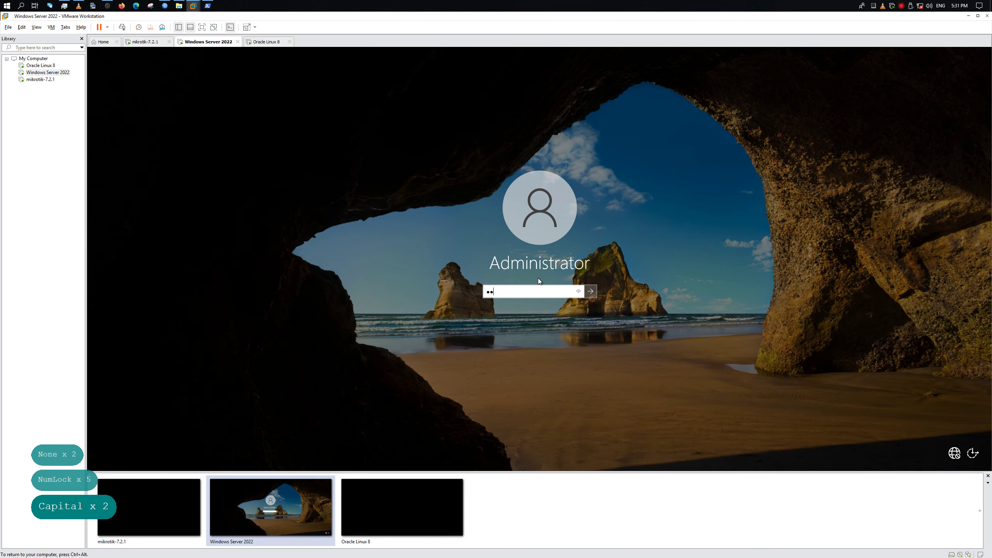
pyautogui.press('Return')
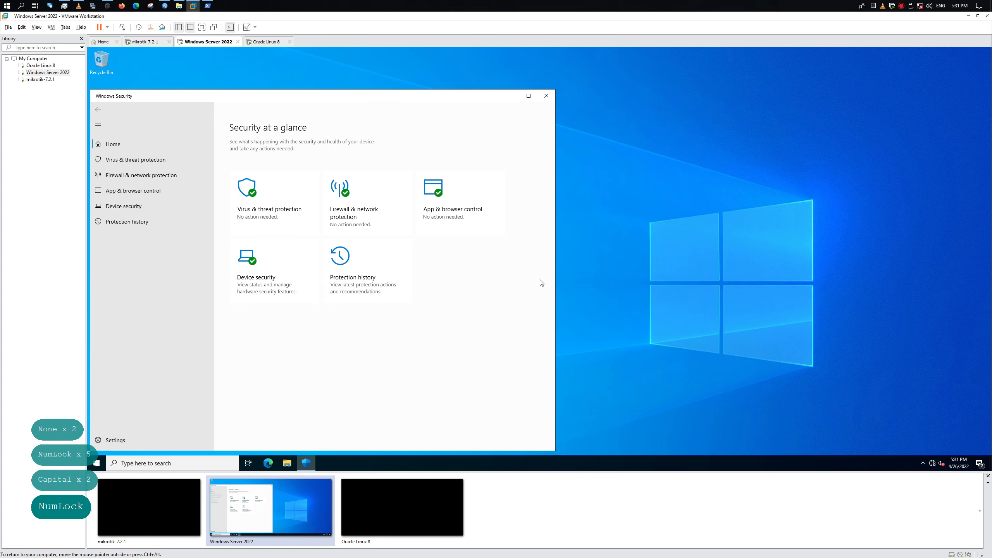
# Tick 'Allow connections only with Network Level Authentication' in remote access settings and save
pyautogui.click(97, 466)
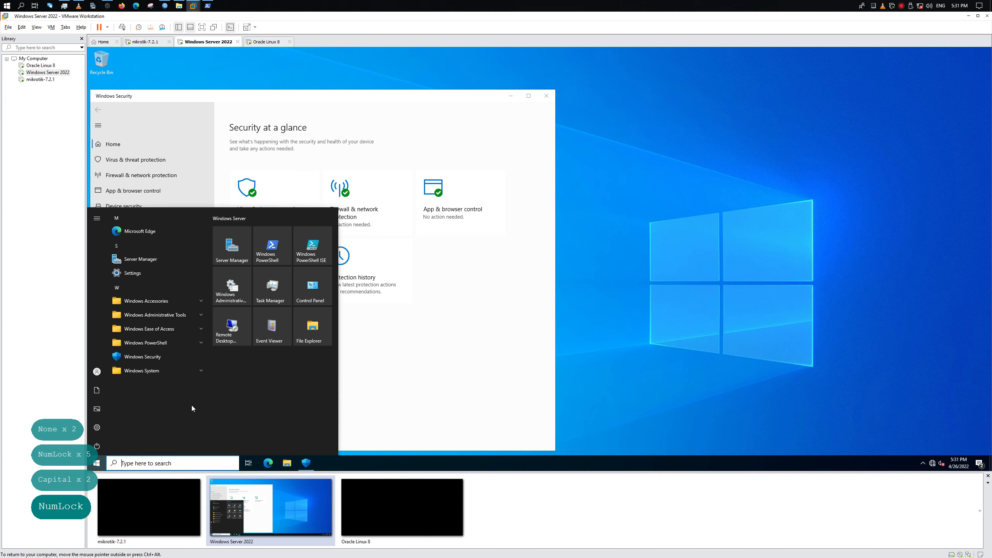
pyautogui.click(320, 275)
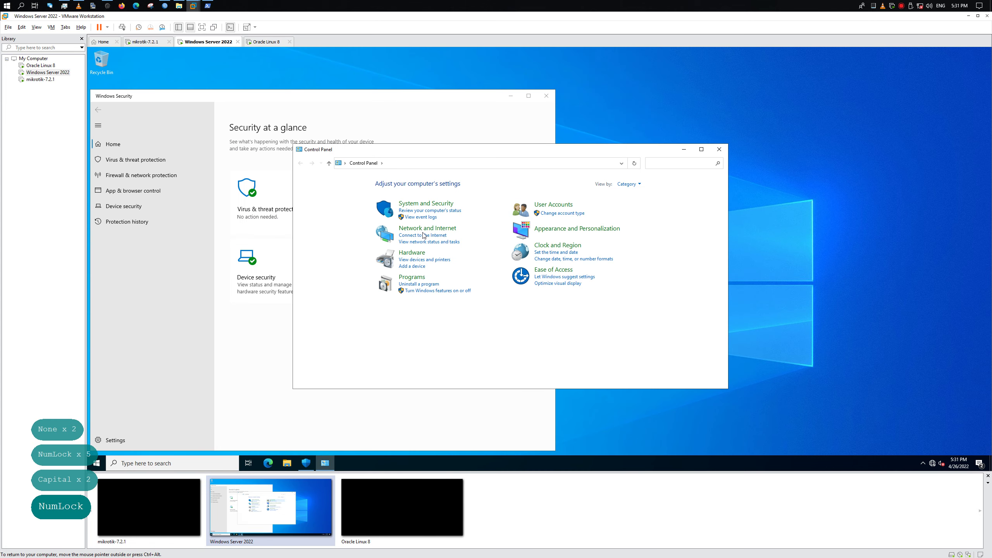
pyautogui.click(430, 203)
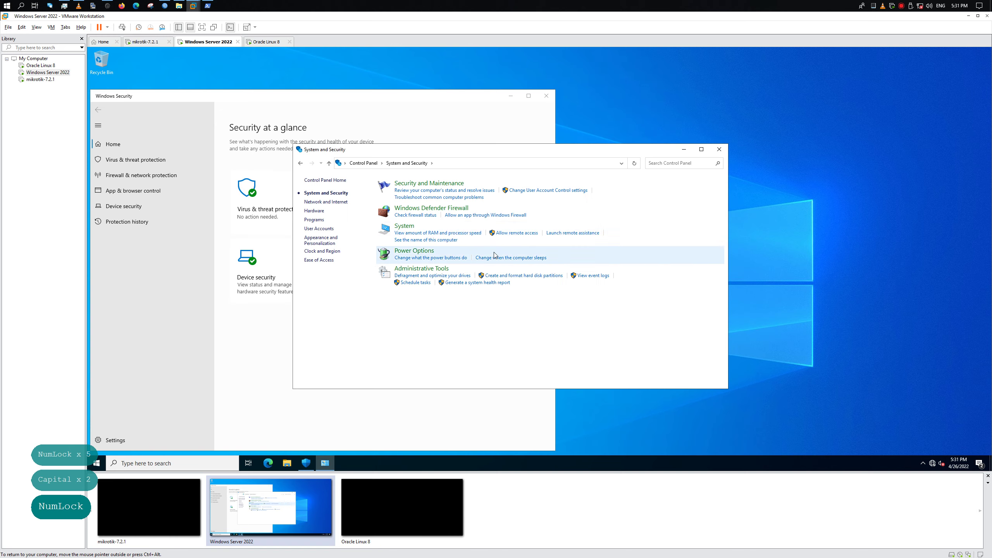
pyautogui.click(520, 232)
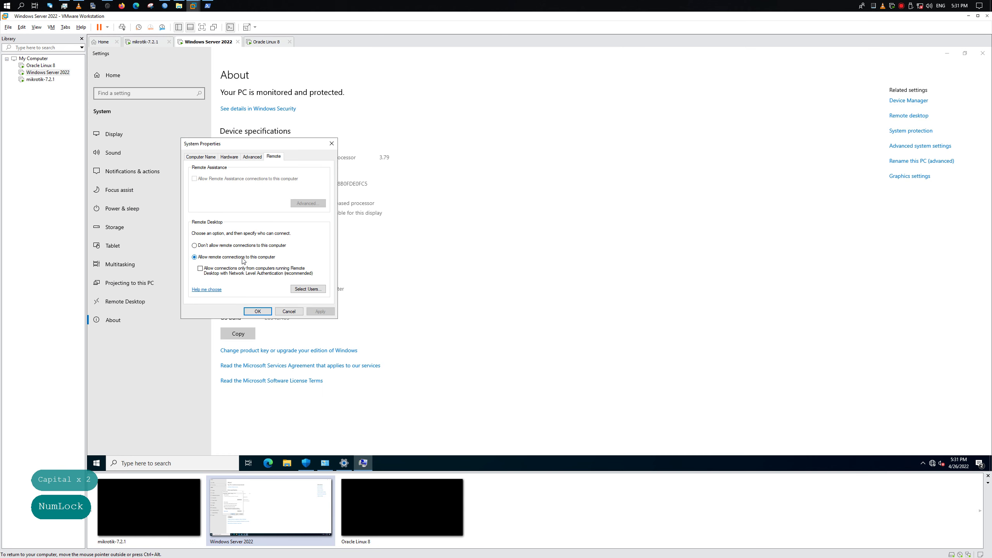
pyautogui.click(239, 269)
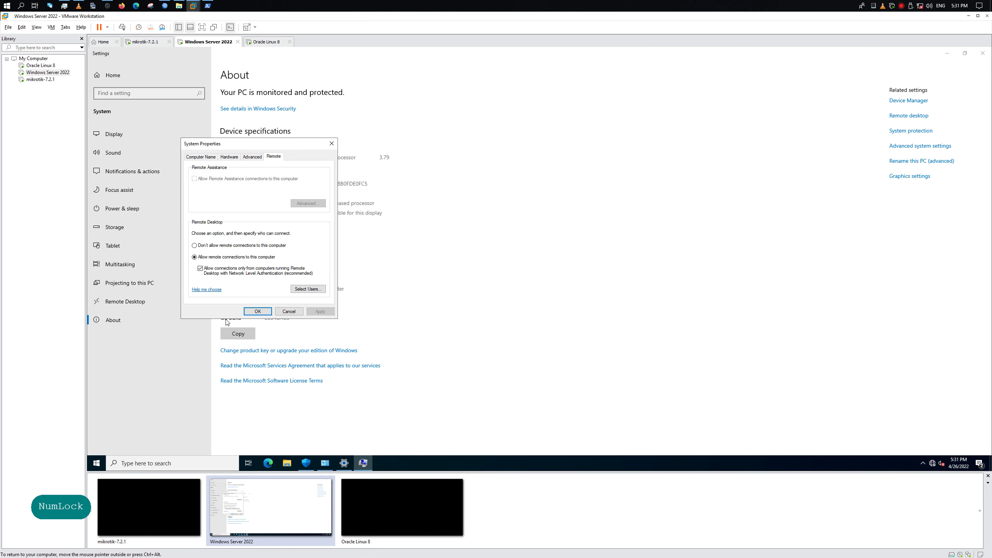
pyautogui.click(245, 313)
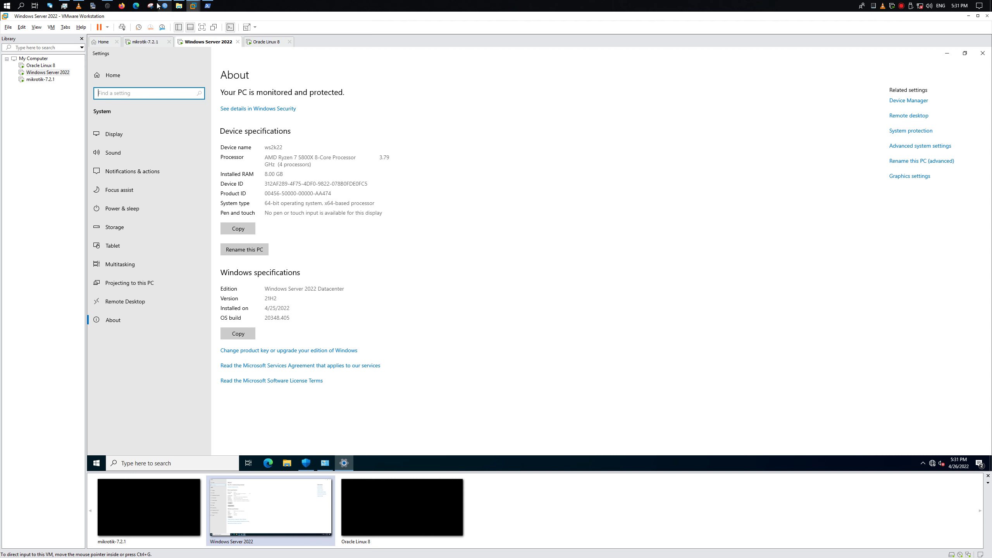
# Run mstsc from Win+X Run and sign in to 192.168.168.15 with the administrator password
pyautogui.rightClick(7, 6)
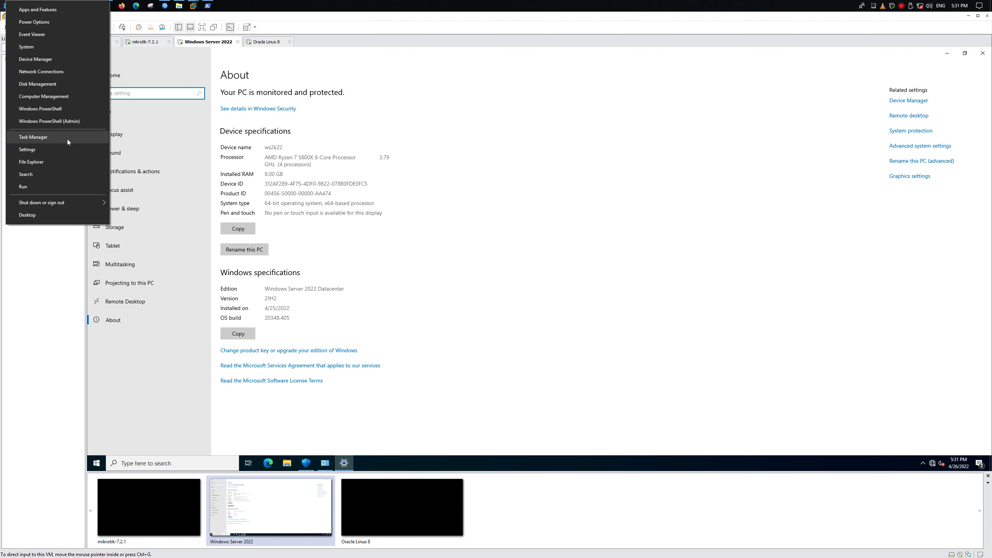
pyautogui.click(59, 187)
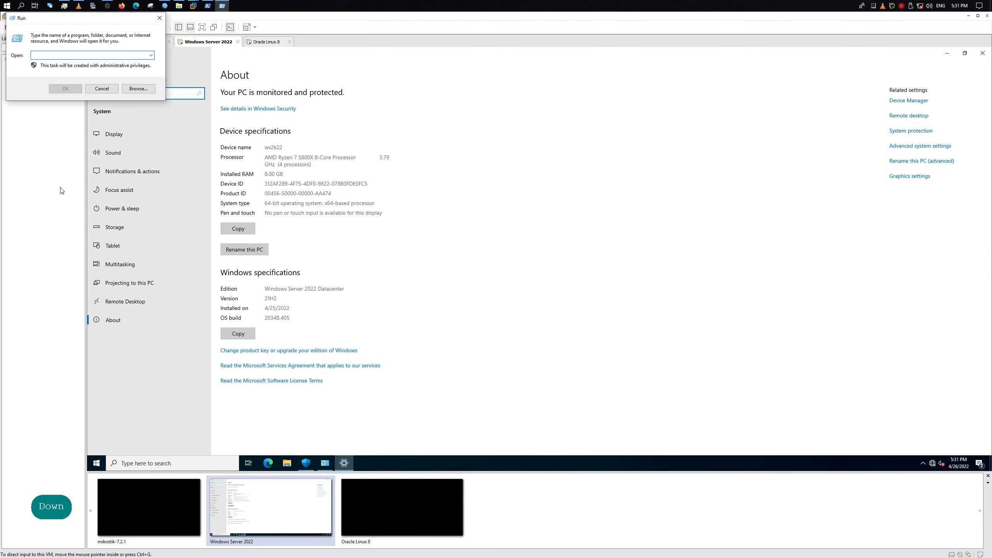
pyautogui.click(151, 55)
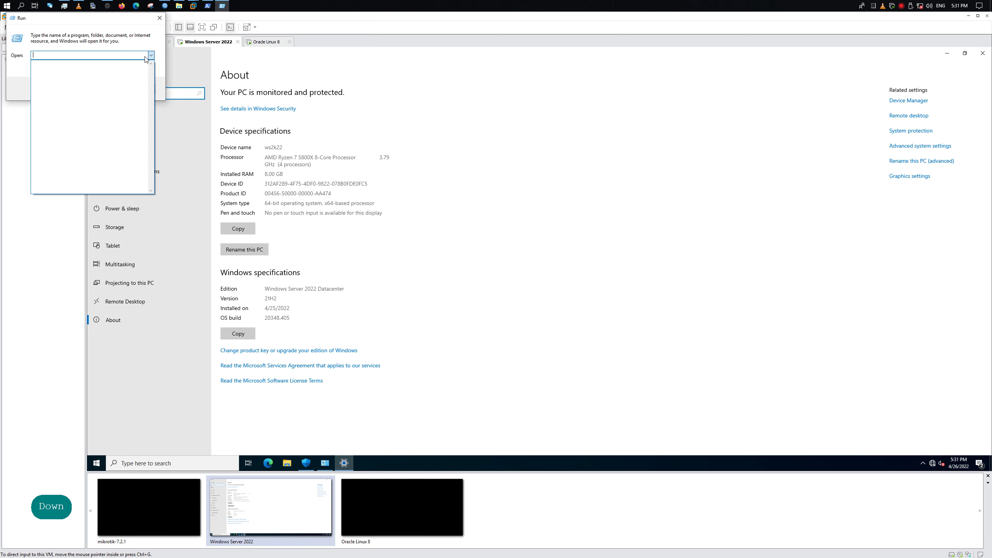
pyautogui.click(141, 59)
pyautogui.write('mstsc')
pyautogui.press('Return')
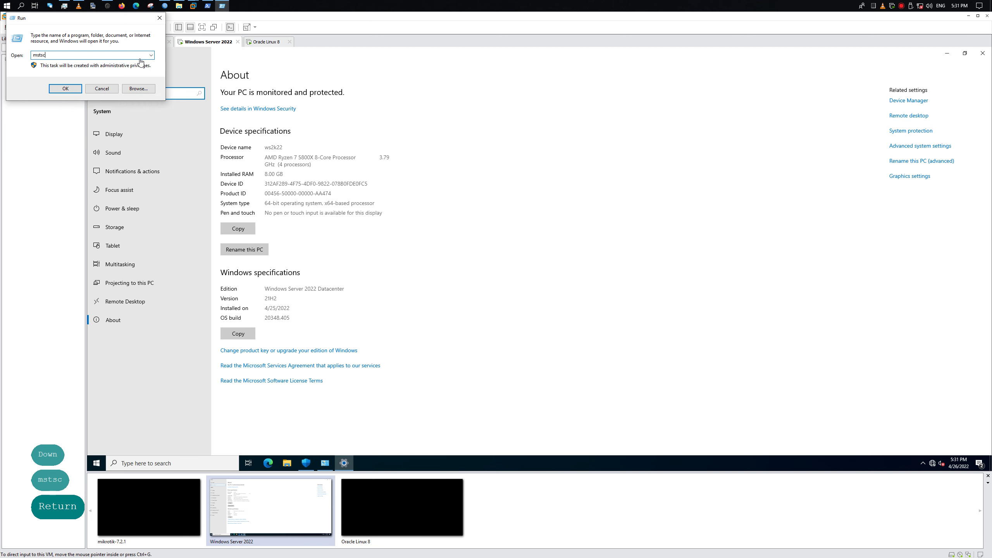
pyautogui.press('Return')
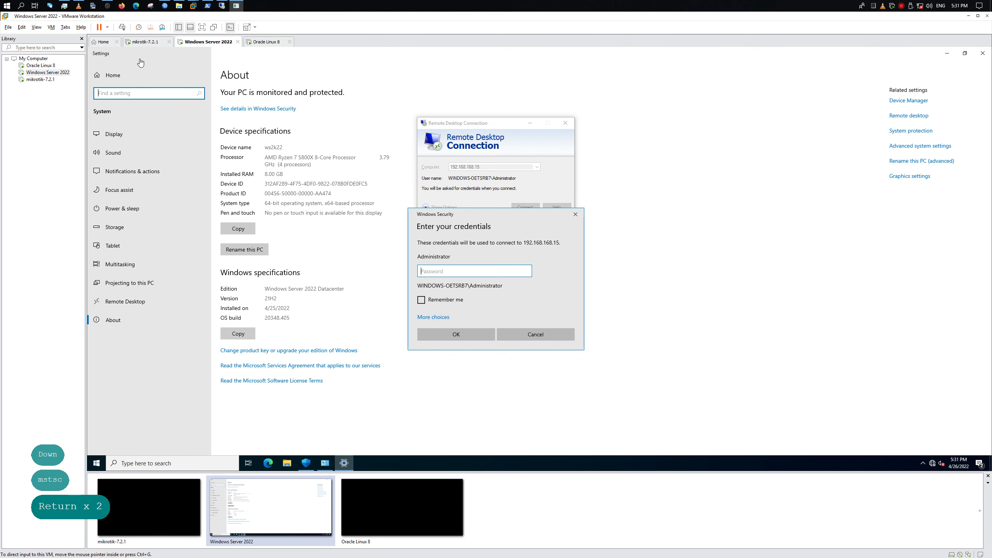
pyautogui.press('capslock')
pyautogui.press('capslock')
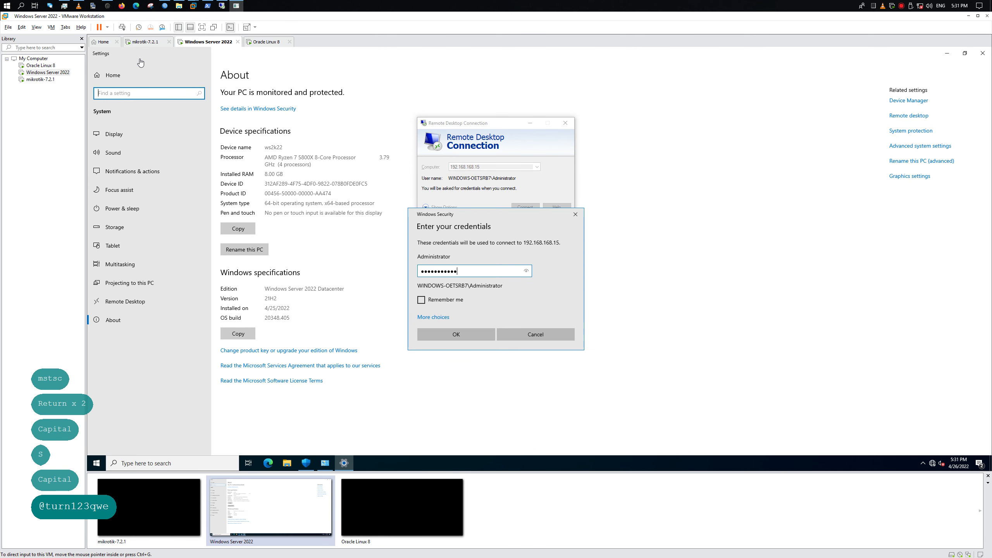
pyautogui.press('Return')
pyautogui.press('Num_Lock')
pyautogui.press('Num_Lock')
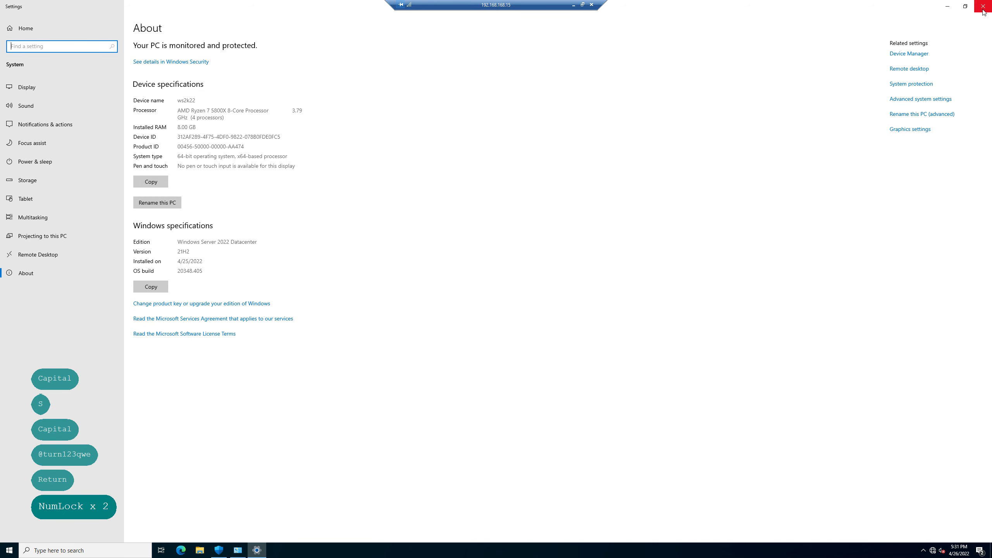
# Close the remote Settings window, disconnect, and return to WinBox's NAT rules
pyautogui.click(983, 6)
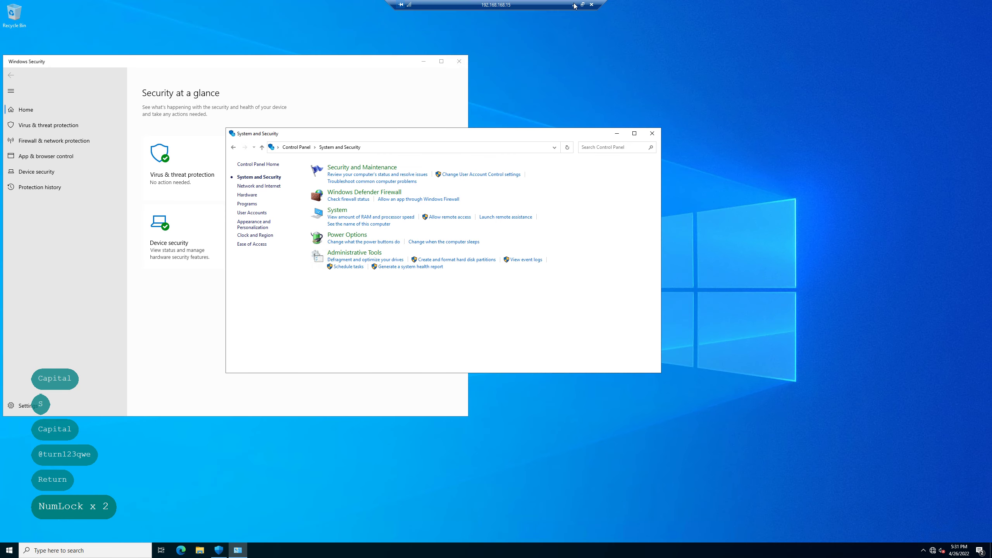
pyautogui.click(591, 4)
pyautogui.click(520, 291)
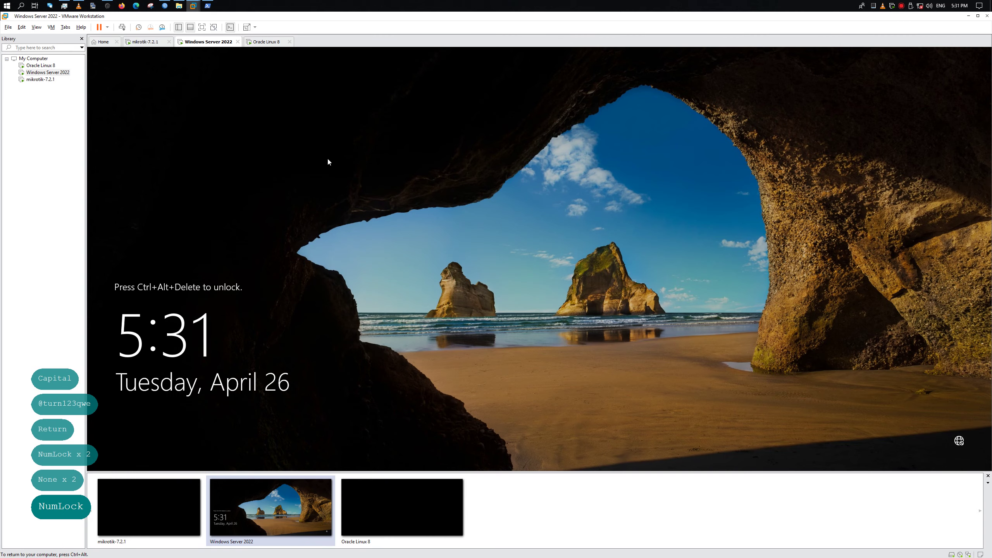
pyautogui.click(166, 6)
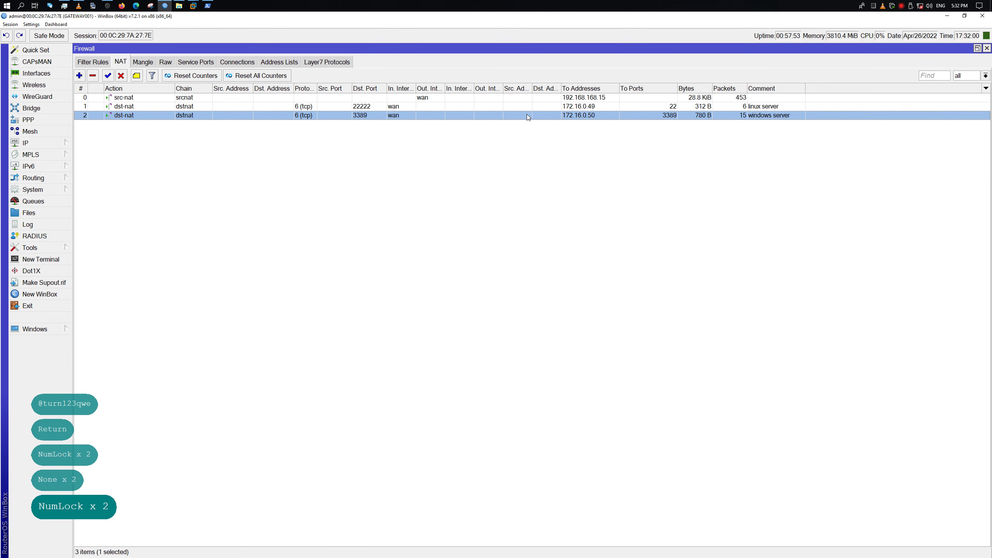
# Open the windows server NAT rule and review its Action and Advanced settings
pyautogui.doubleClick(497, 115)
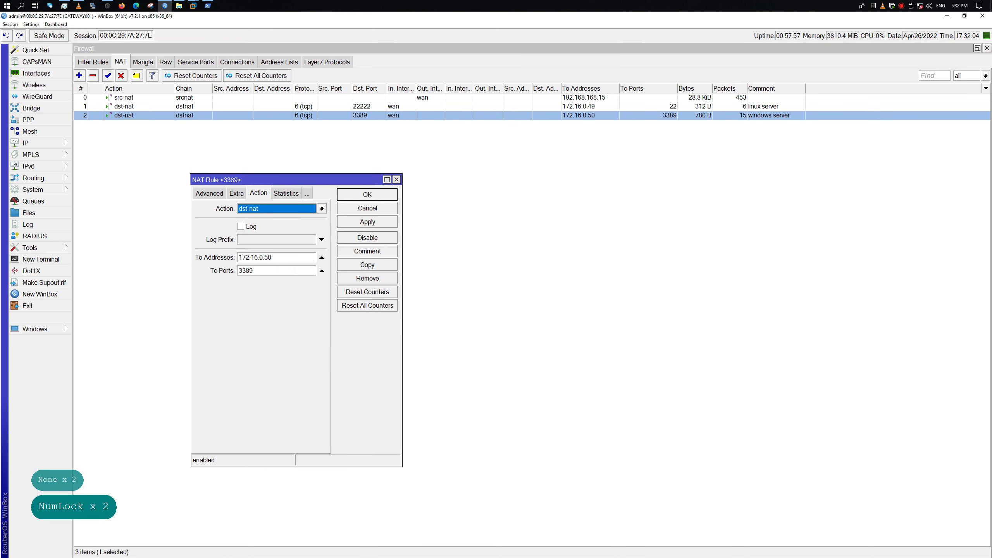
pyautogui.click(256, 270)
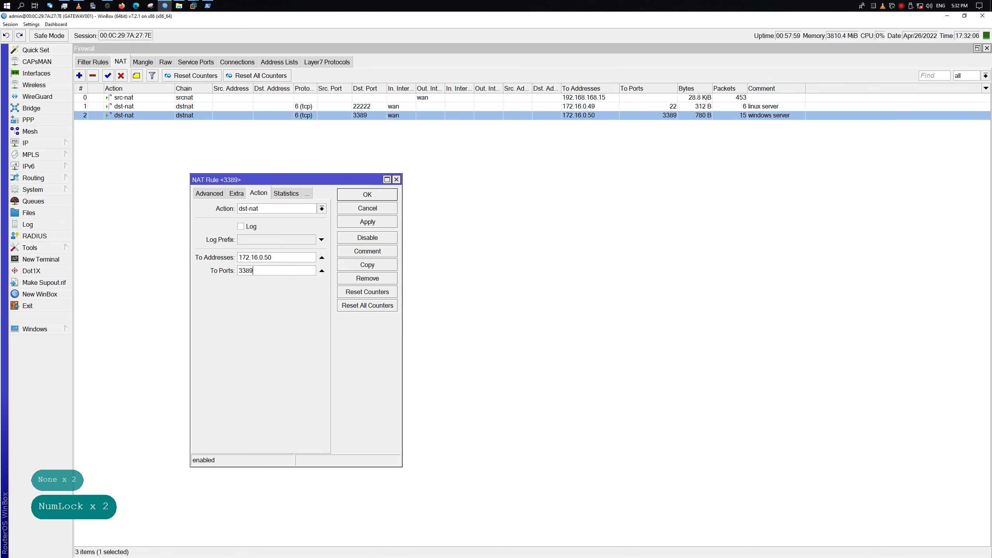
pyautogui.click(246, 270)
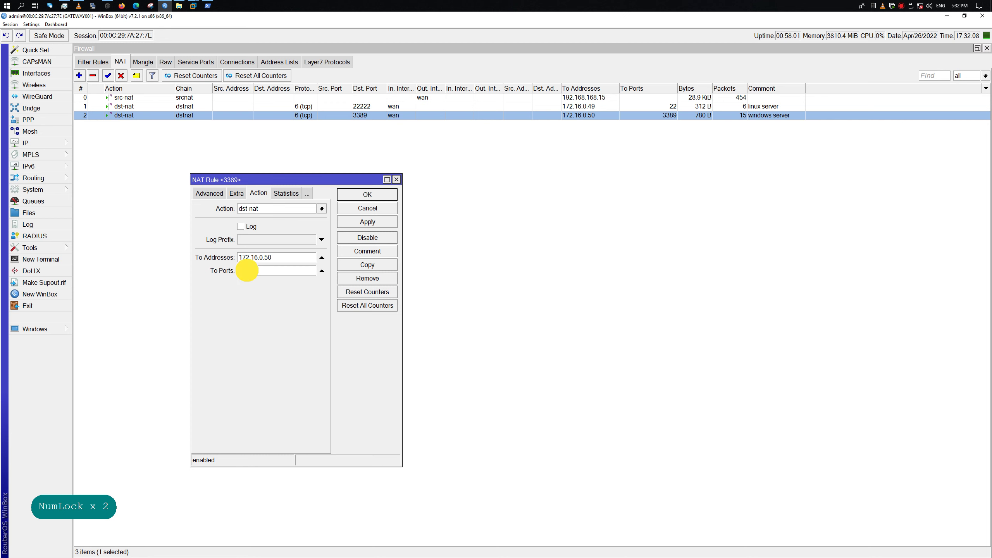
pyautogui.click(208, 193)
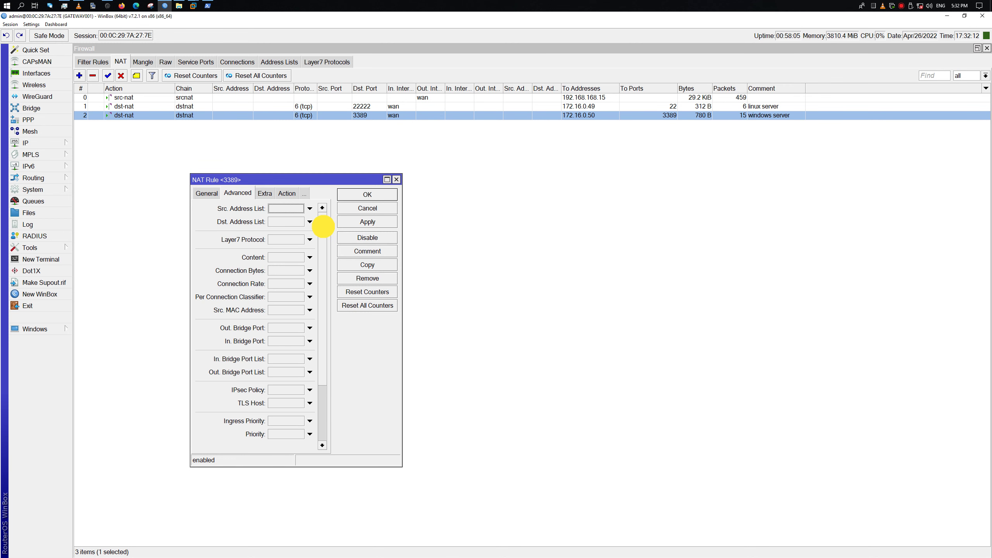
pyautogui.click(197, 198)
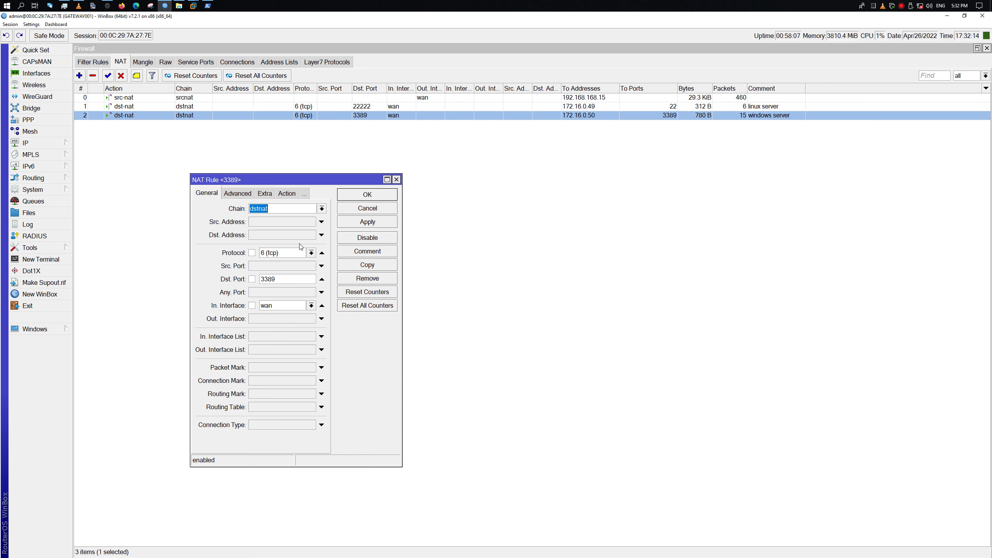
# Change the rule's Dst. Port from 3389 to 3399, save it, and open the Run box
pyautogui.click(284, 277)
pyautogui.click(271, 279)
pyautogui.press('BackSpace')
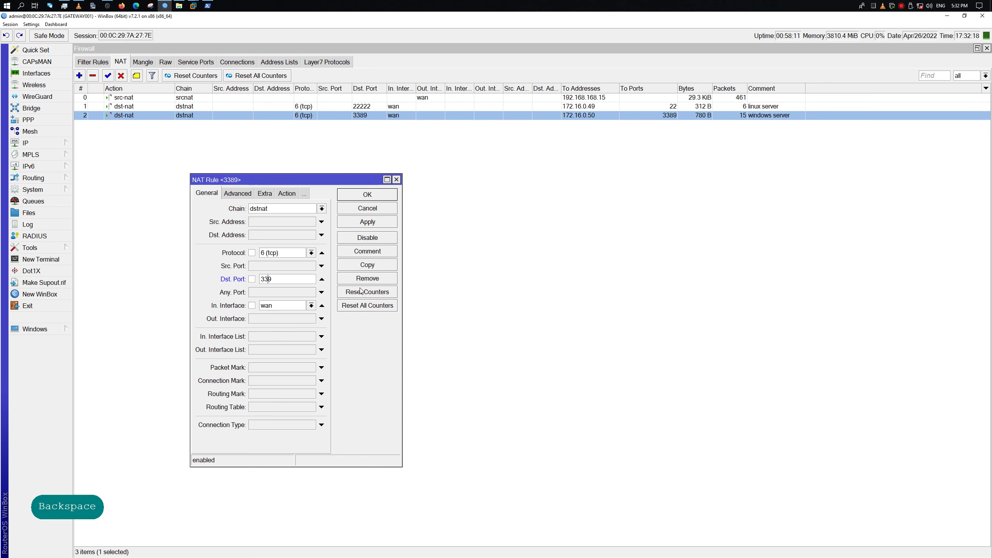
pyautogui.write('9')
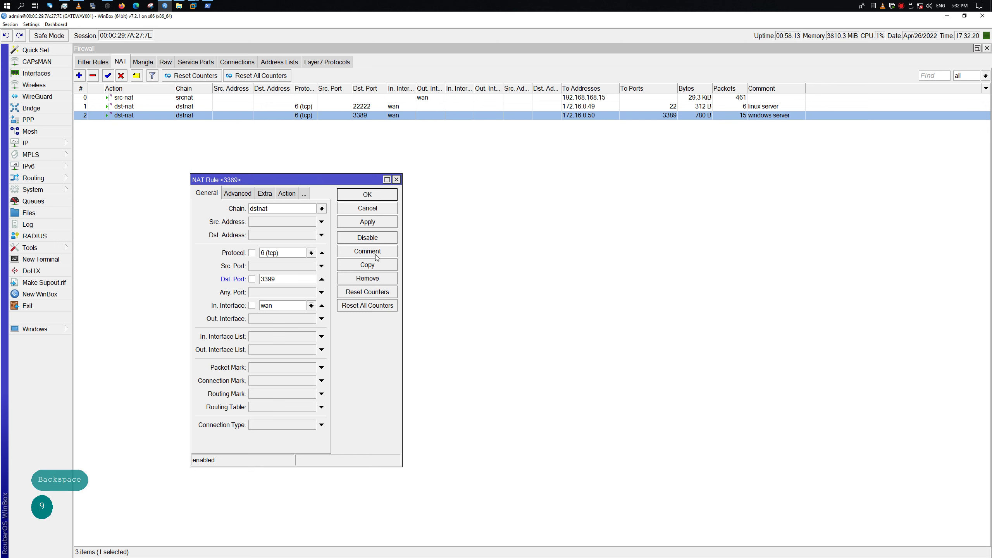
pyautogui.click(381, 194)
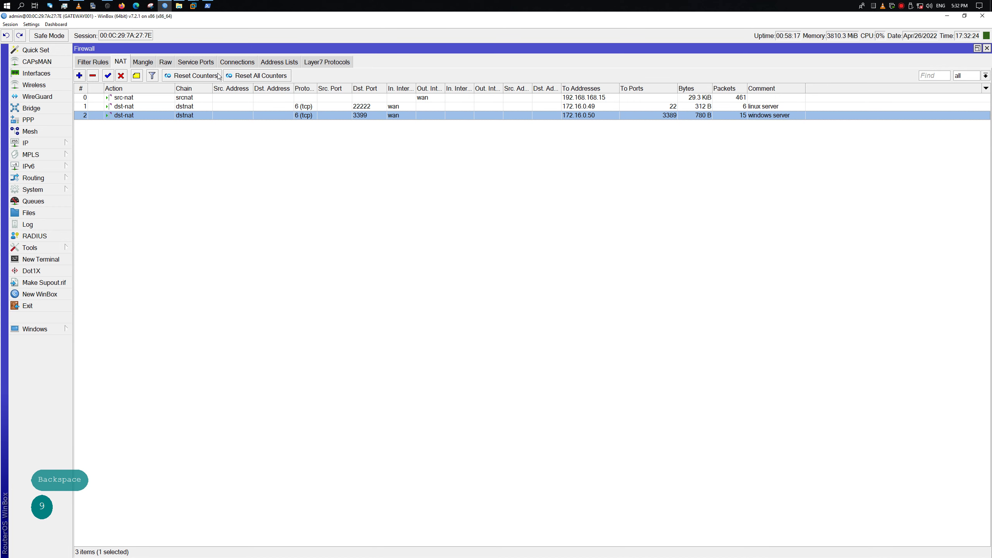
pyautogui.rightClick(4, 5)
pyautogui.click(70, 188)
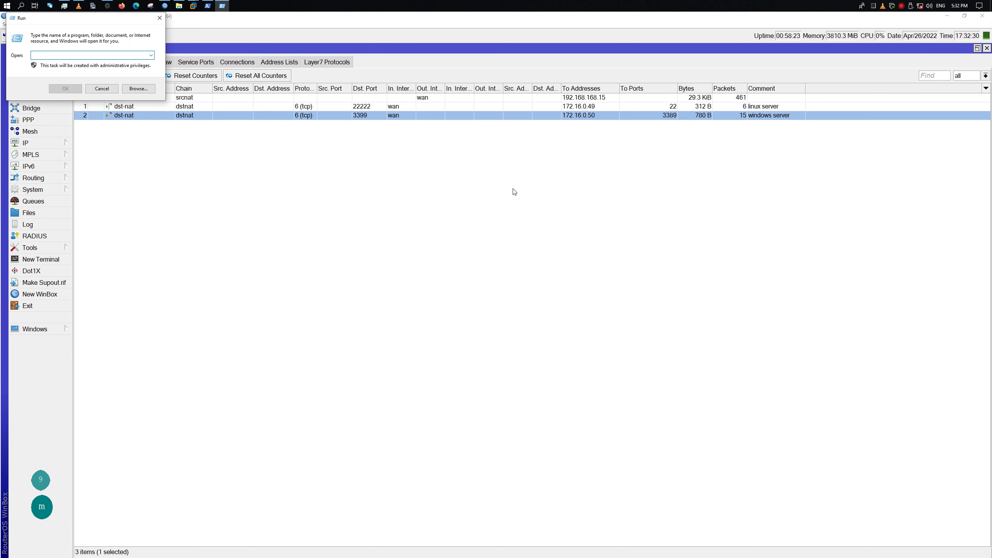
# Launch mstsc and connect to 192.168.168.15:3399
pyautogui.write('mstsc')
pyautogui.press('Return')
pyautogui.press('Right')
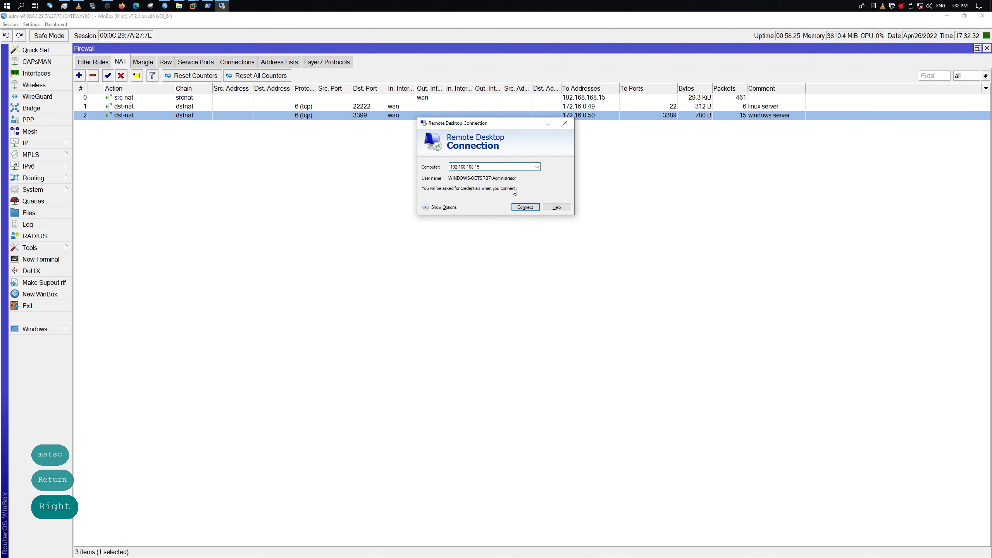
pyautogui.write(':3399')
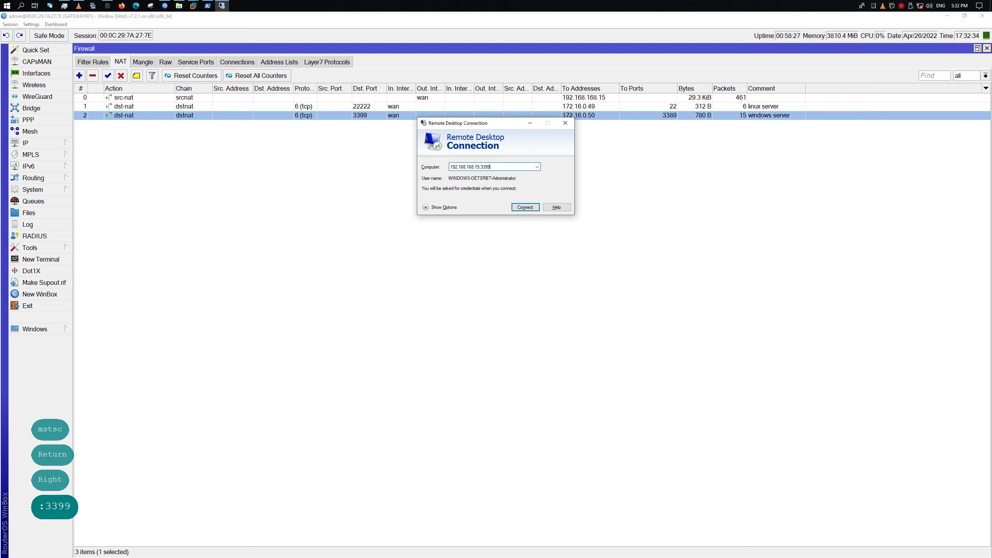
pyautogui.press('Return')
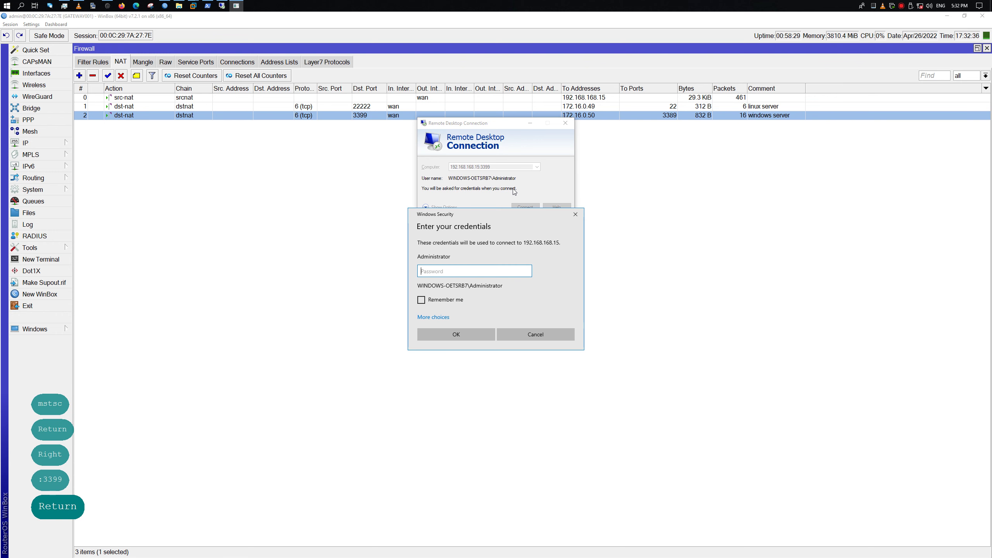
# Sign in with the Administrator password to open the remote desktop
pyautogui.press('capslock')
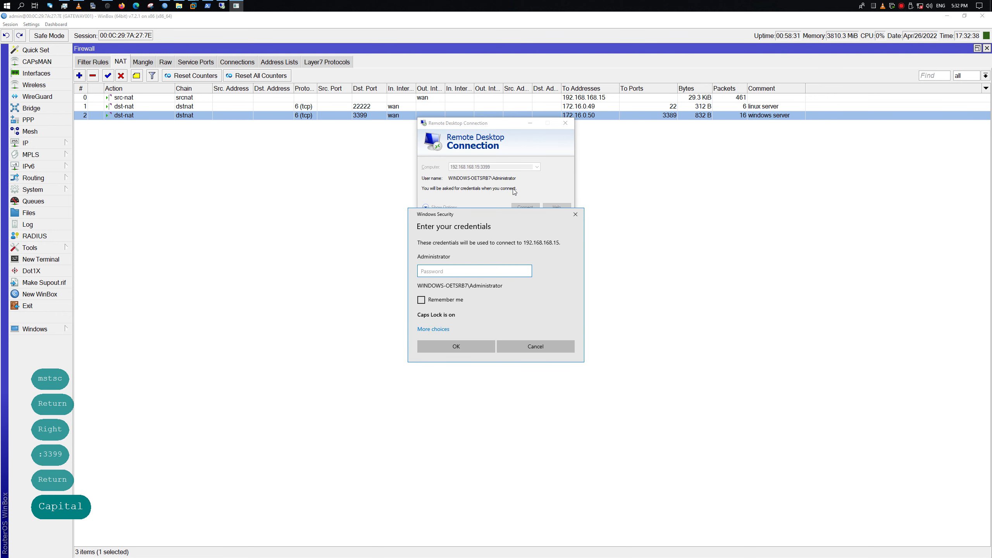
pyautogui.press('capslock')
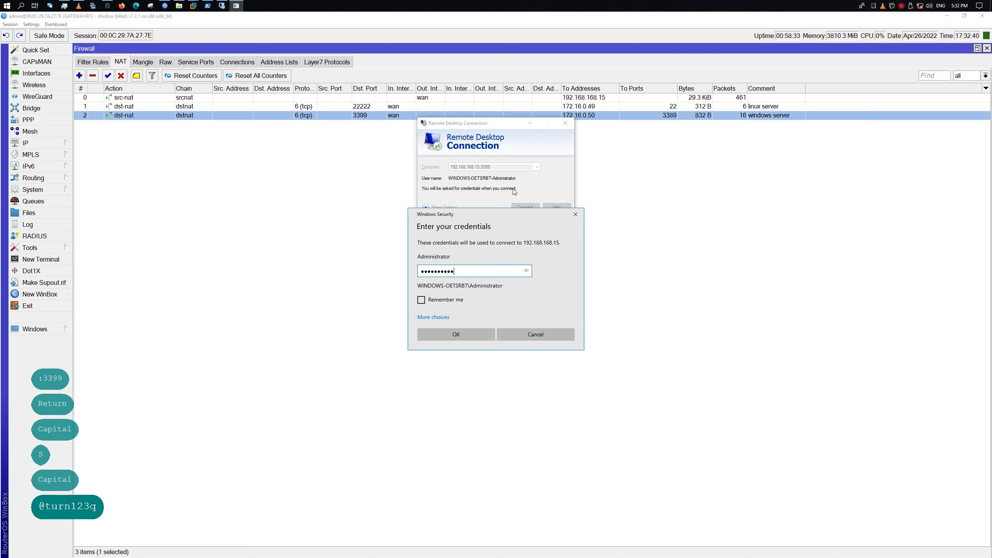
pyautogui.press('Return')
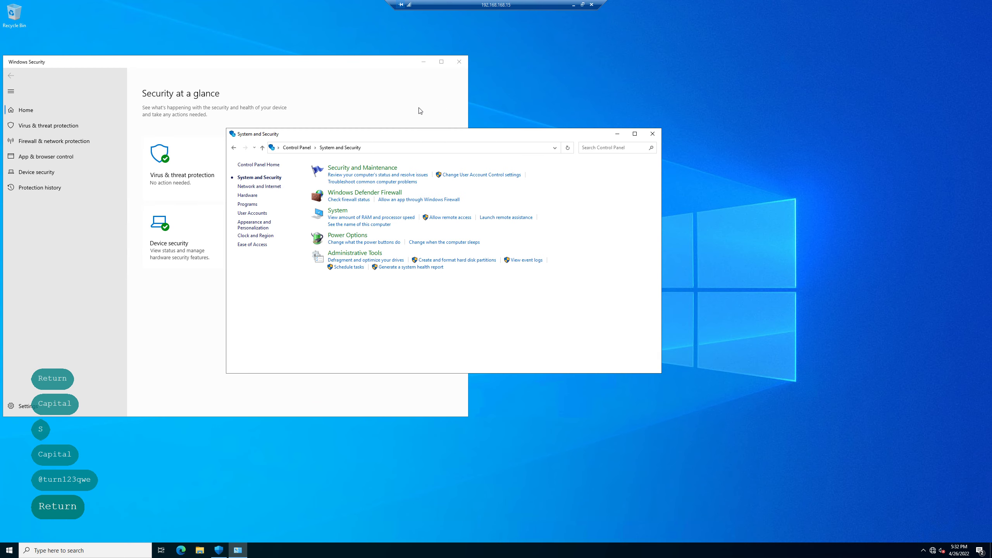
# Close Control Panel and Windows Security, then open Task Manager maximized with More details
pyautogui.click(653, 134)
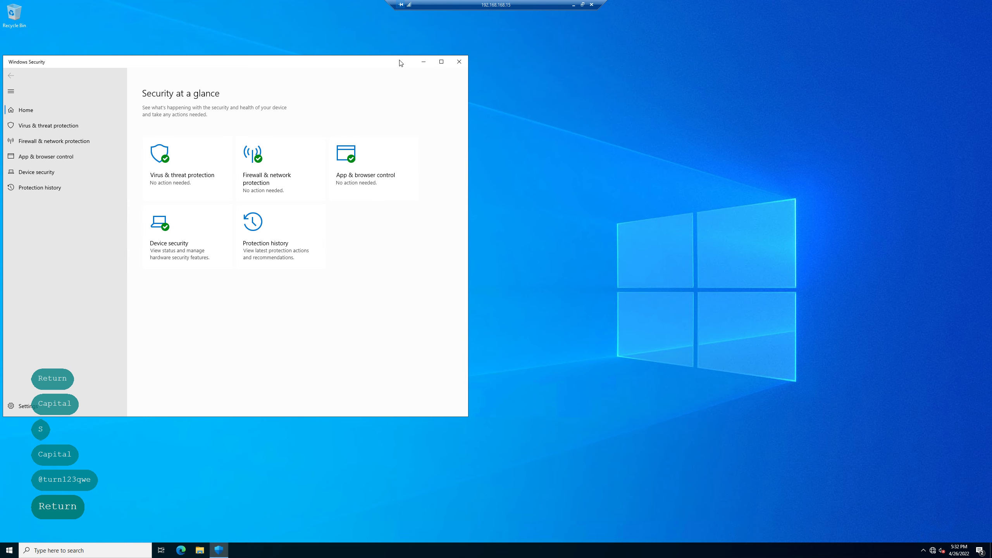
pyautogui.click(454, 61)
pyautogui.rightClick(10, 550)
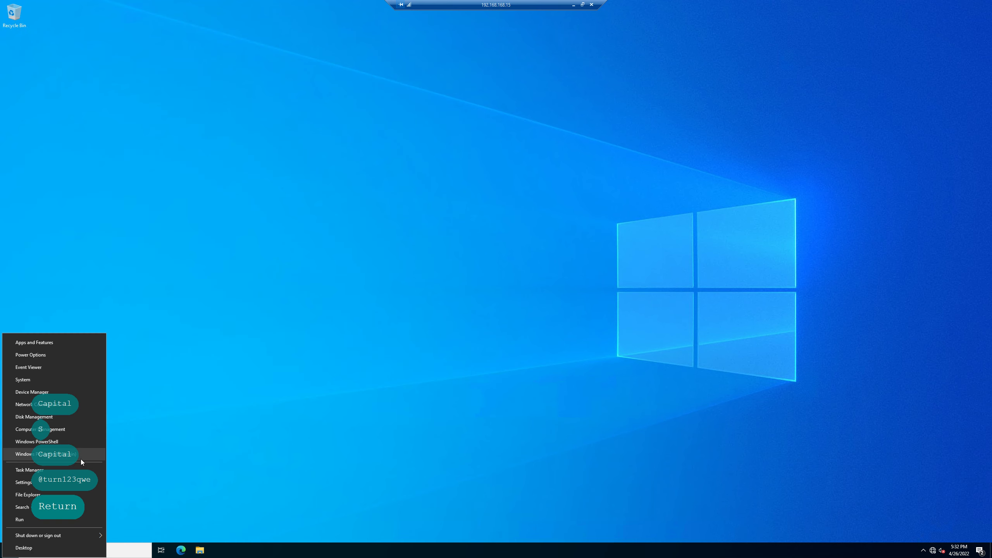
pyautogui.click(64, 469)
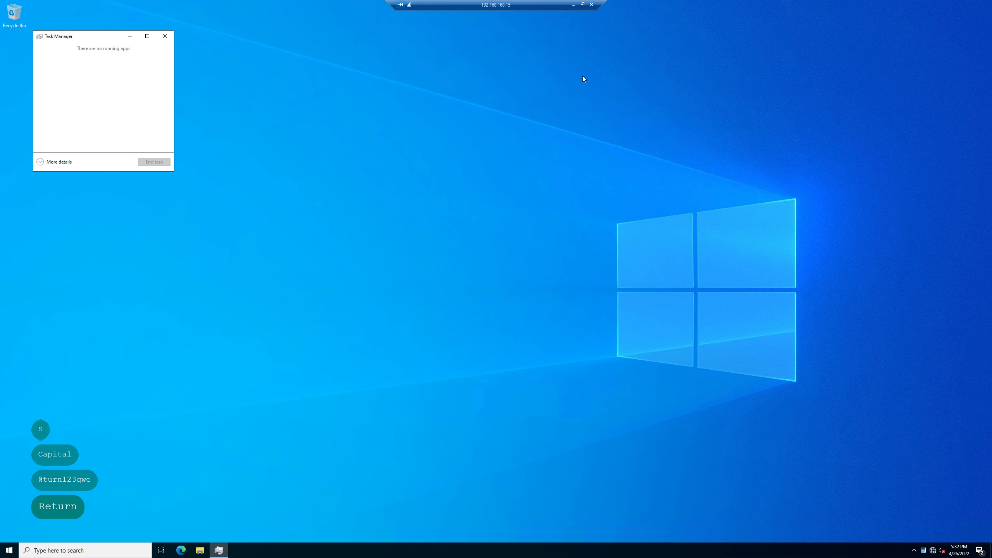
pyautogui.click(147, 36)
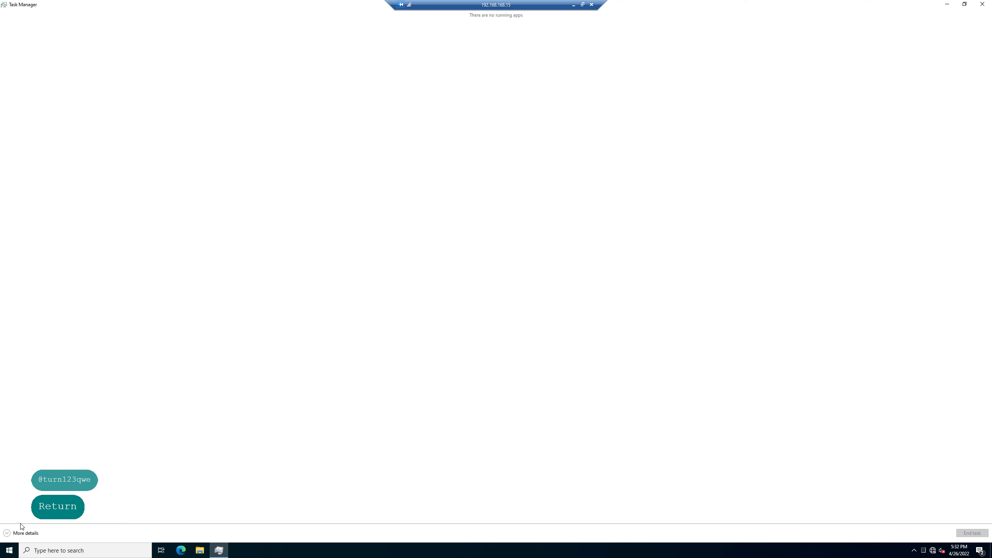
pyautogui.click(30, 533)
pyautogui.click(230, 3)
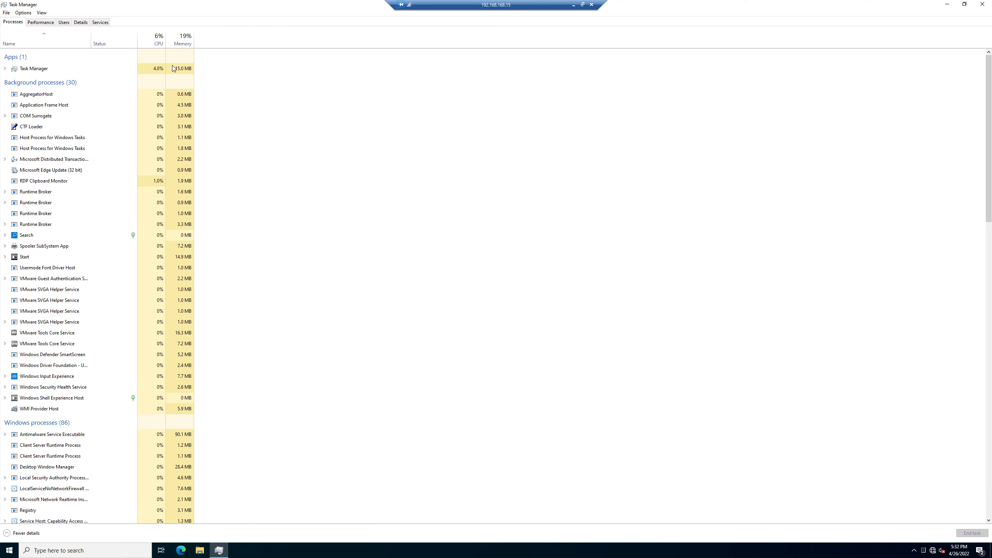
pyautogui.click(52, 22)
pyautogui.click(13, 22)
# Add the Type, PID, Publisher, Process name and Command line columns to the process list
pyautogui.rightClick(63, 43)
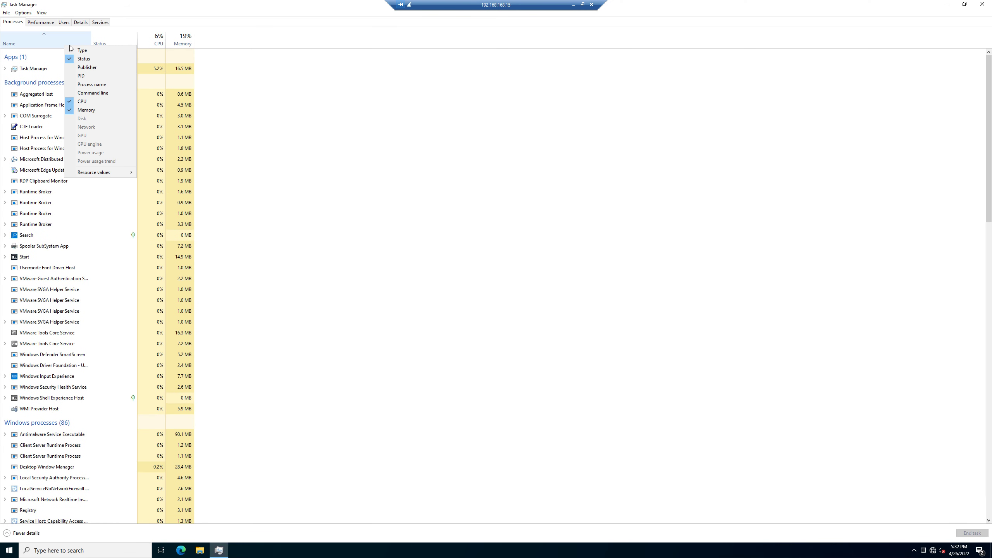
pyautogui.click(83, 50)
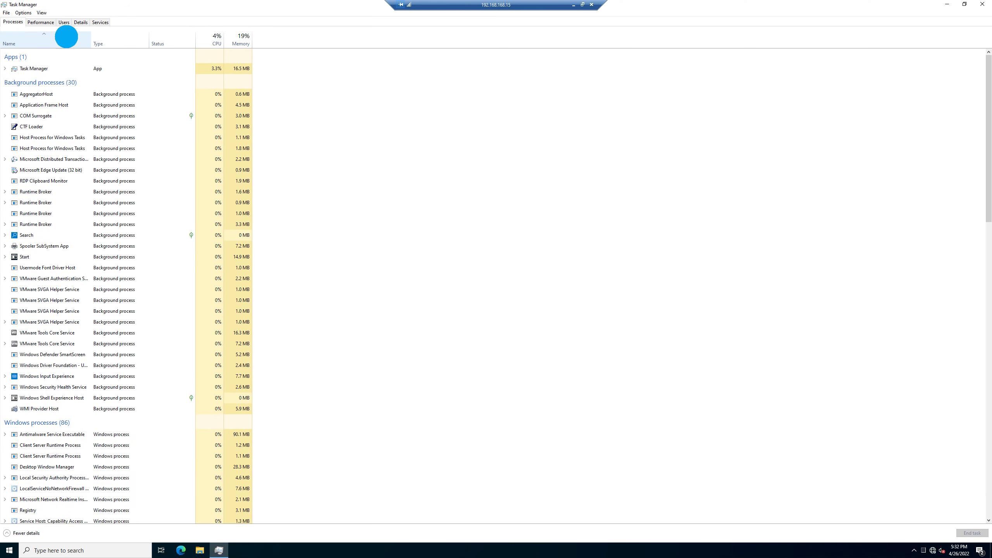
pyautogui.rightClick(66, 37)
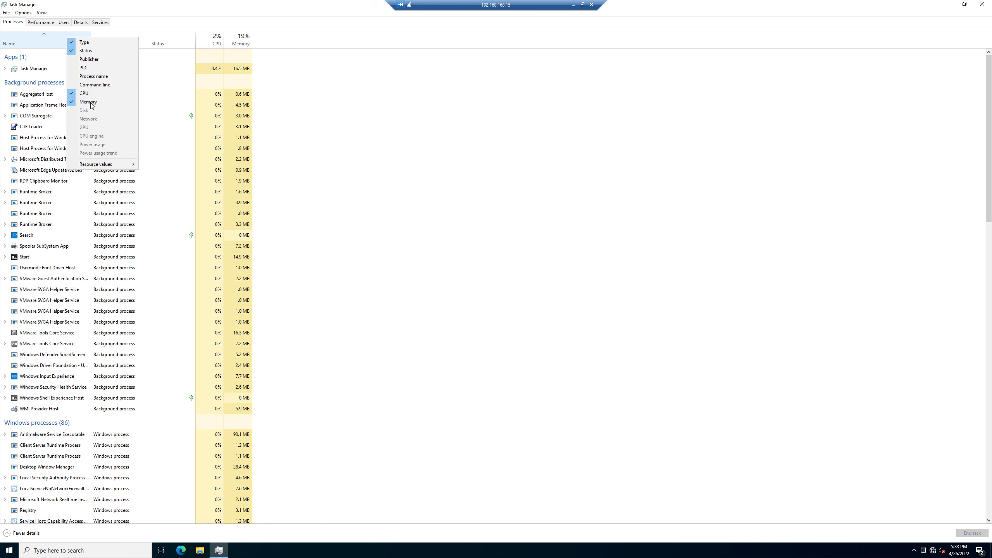
pyautogui.click(94, 85)
pyautogui.rightClick(58, 36)
pyautogui.click(78, 68)
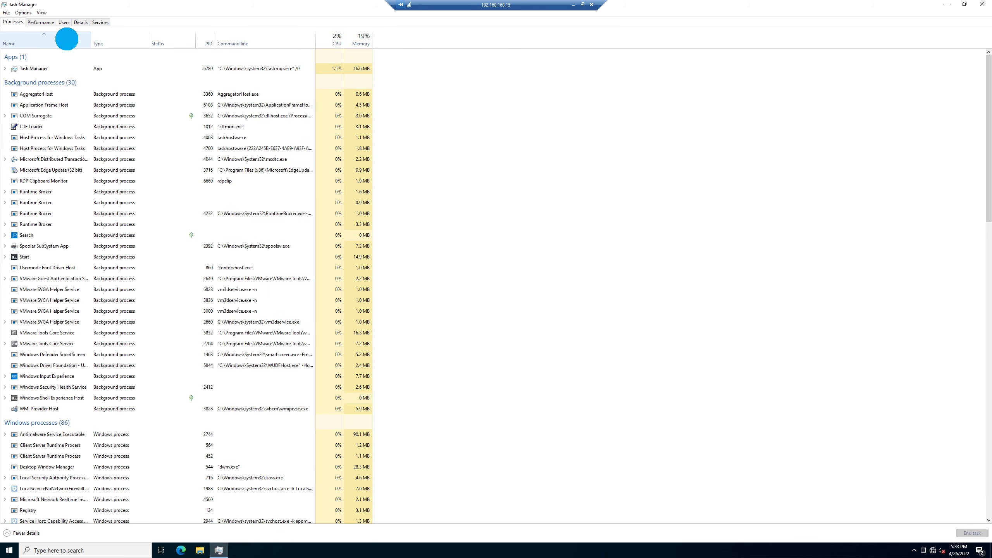
pyautogui.rightClick(66, 38)
pyautogui.click(89, 62)
pyautogui.rightClick(77, 39)
pyautogui.click(103, 88)
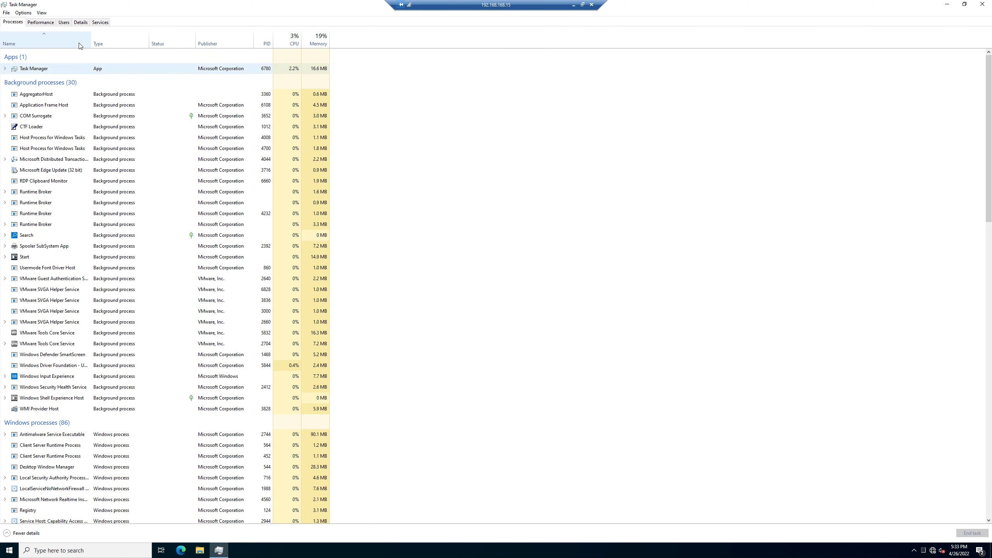
pyautogui.rightClick(76, 39)
pyautogui.click(103, 79)
pyautogui.rightClick(70, 38)
pyautogui.click(100, 87)
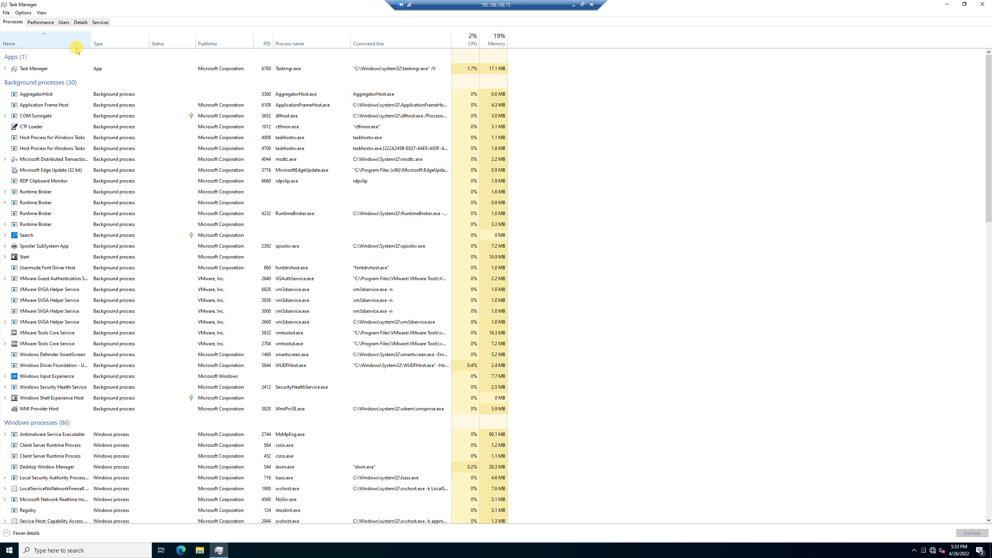
# Set Resource values > Memory to Percents, then switch to the Performance view
pyautogui.rightClick(73, 39)
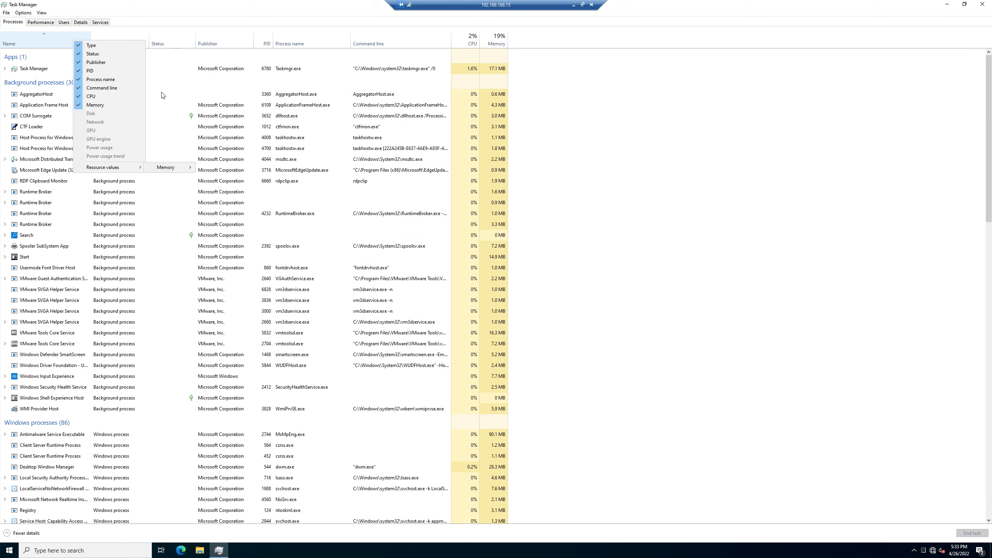
pyautogui.click(133, 167)
pyautogui.click(175, 167)
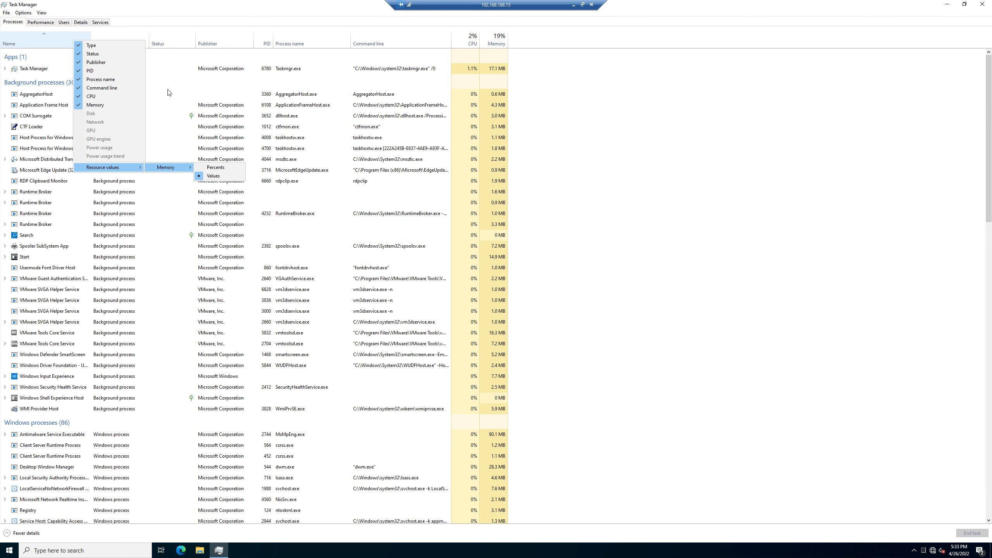
pyautogui.click(219, 167)
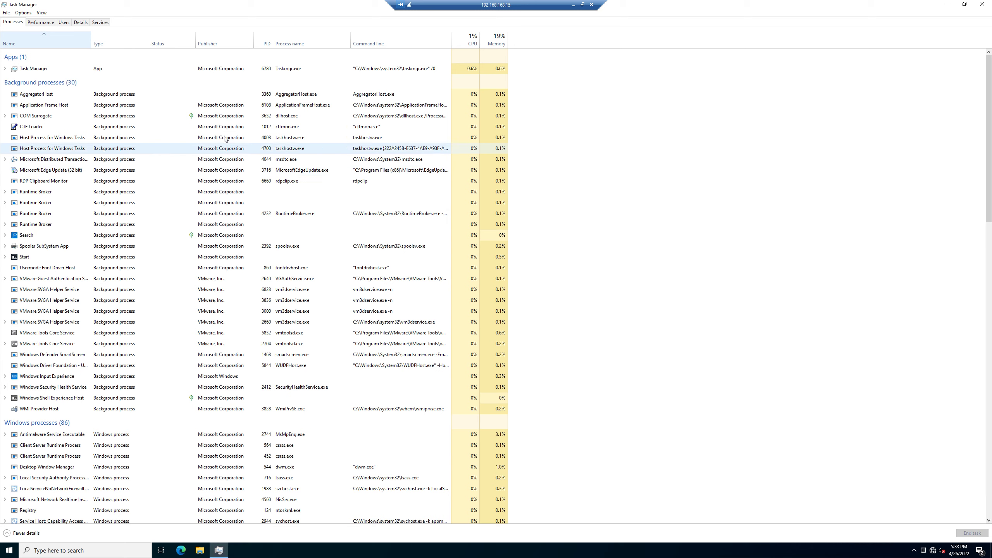
pyautogui.rightClick(84, 41)
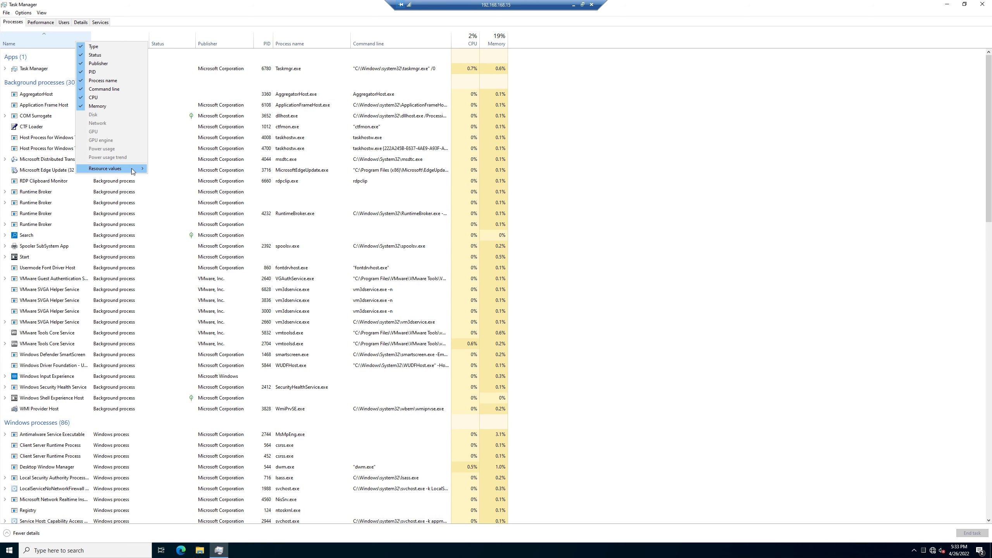
pyautogui.moveTo(117, 168)
pyautogui.moveTo(186, 168)
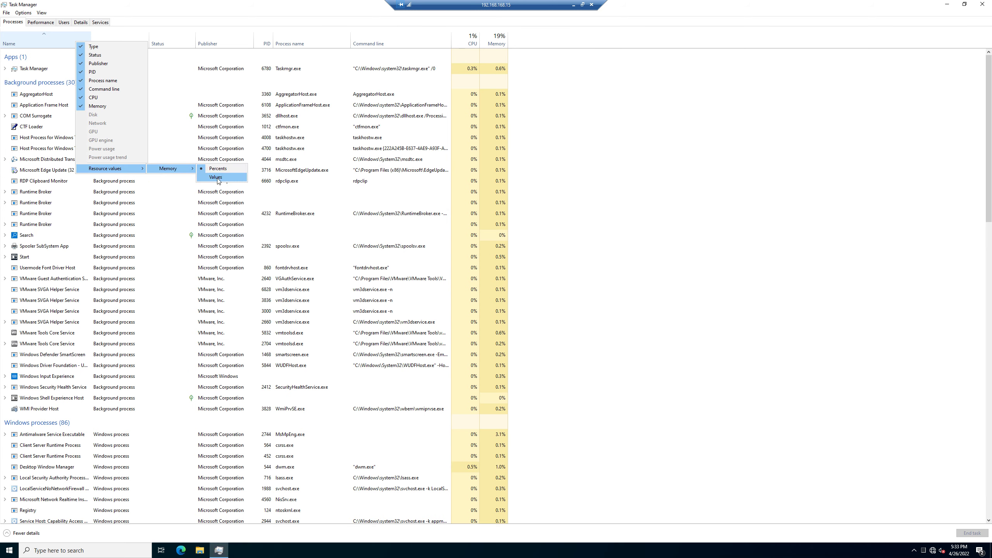
pyautogui.click(216, 178)
pyautogui.rightClick(107, 41)
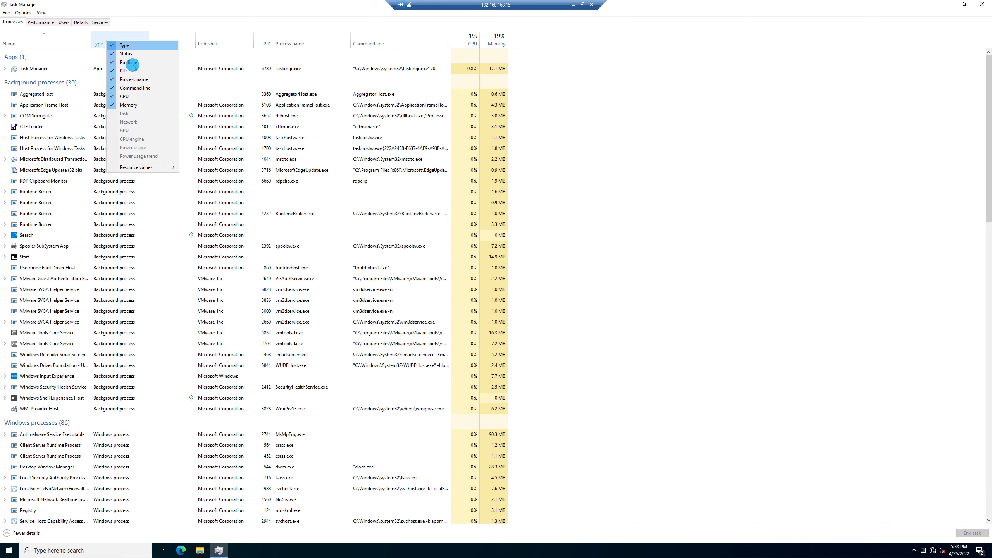
pyautogui.moveTo(156, 167)
pyautogui.click(206, 168)
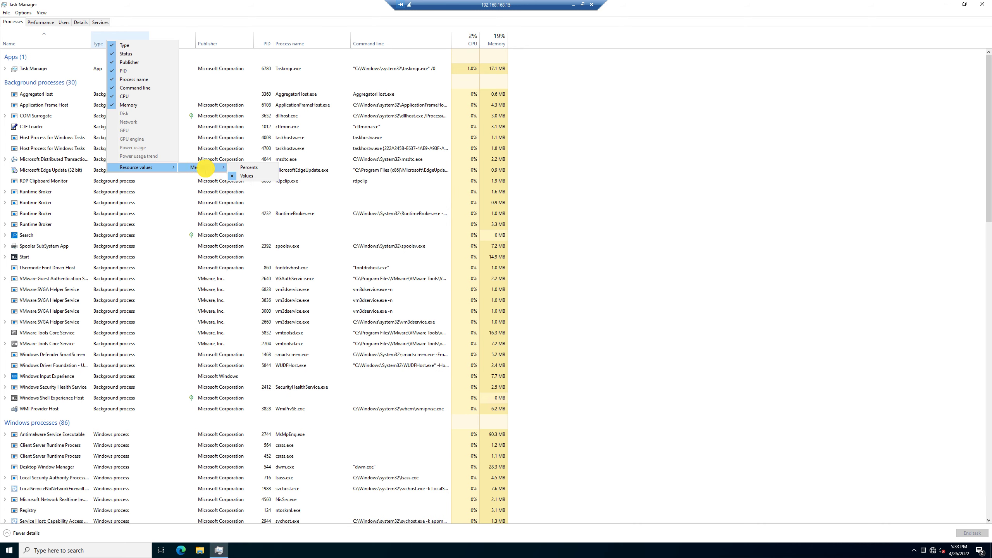
pyautogui.click(248, 170)
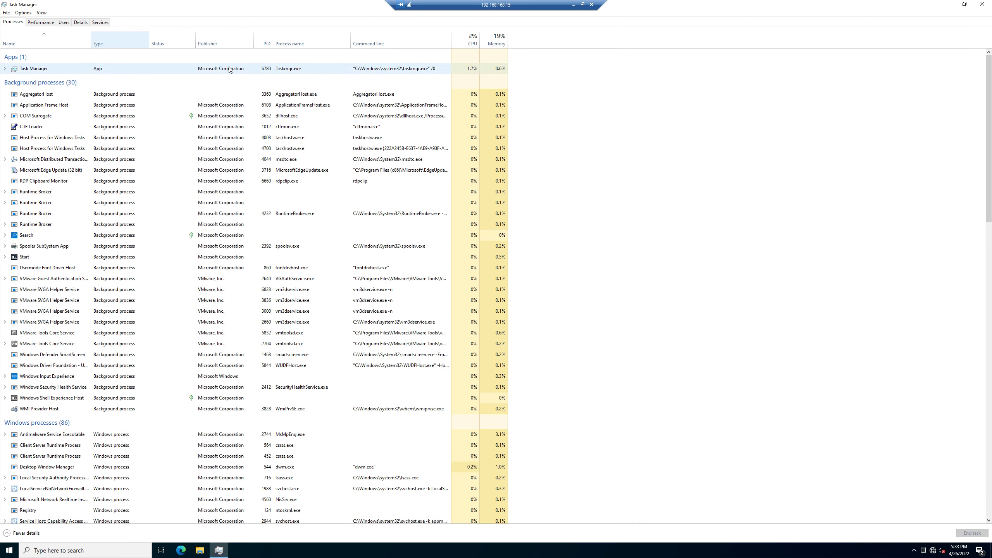
pyautogui.rightClick(183, 33)
pyautogui.click(239, 157)
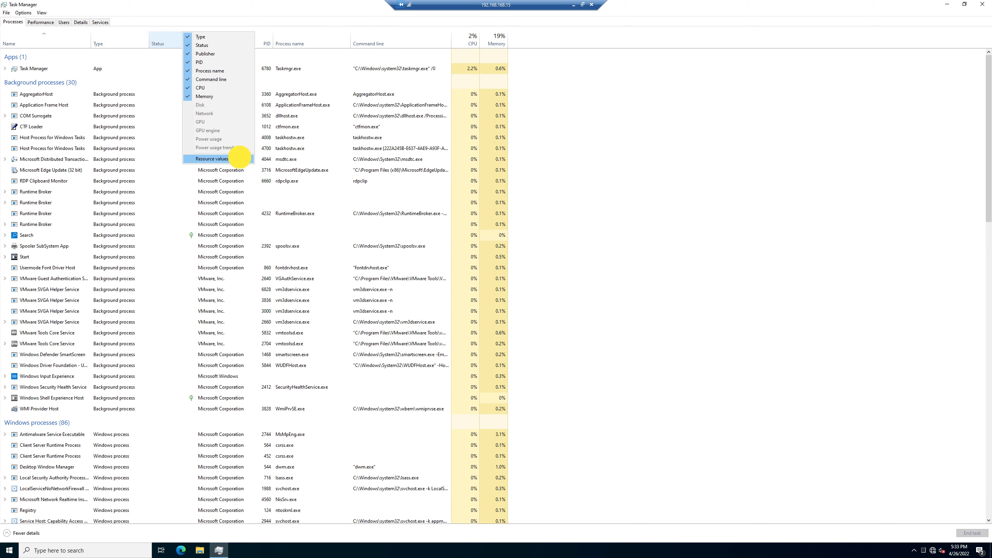
pyautogui.moveTo(285, 161)
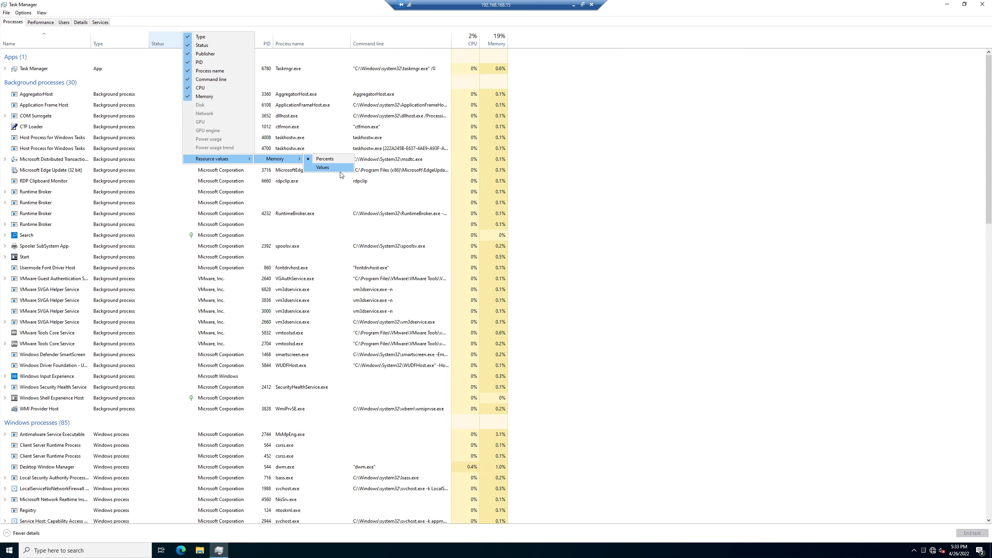
pyautogui.click(323, 167)
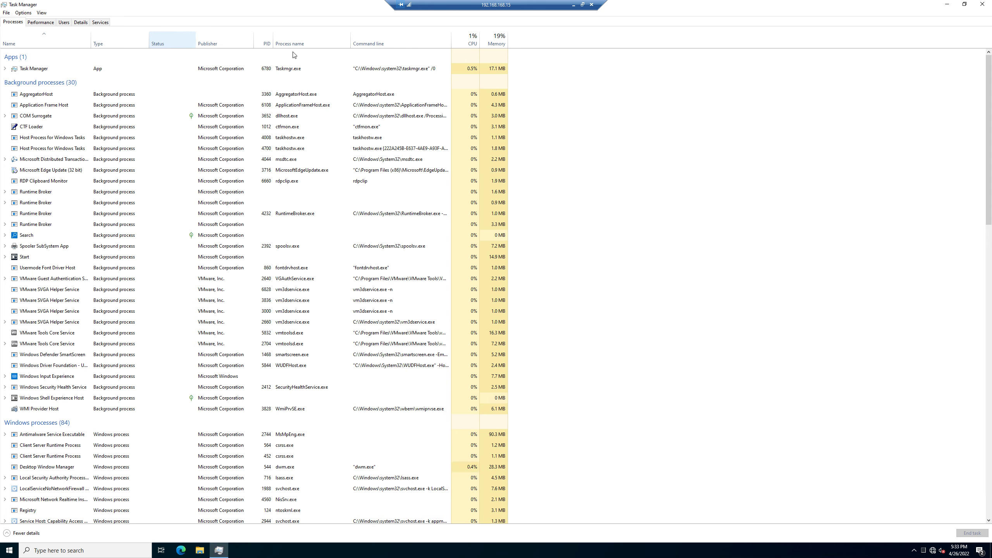
pyautogui.rightClick(236, 41)
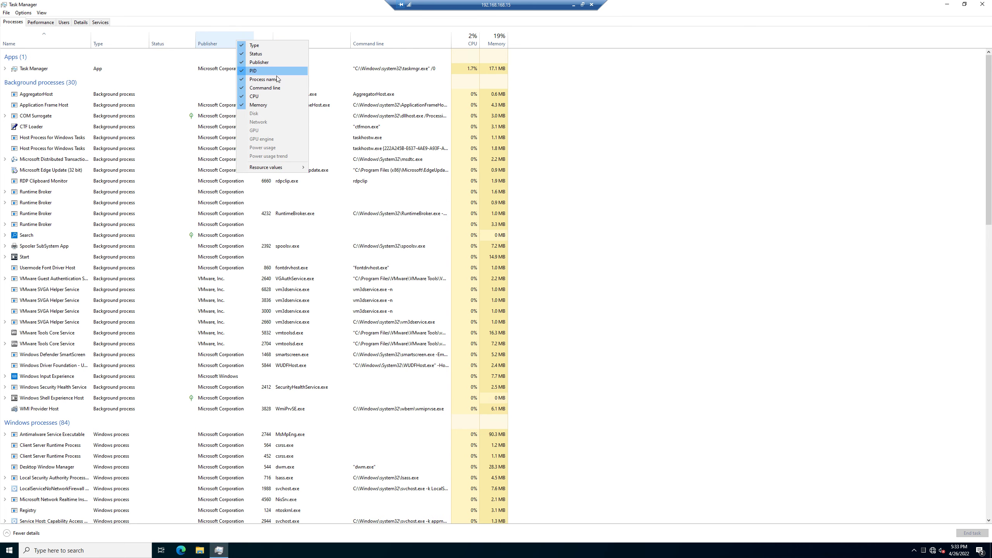
pyautogui.click(292, 168)
pyautogui.moveTo(338, 167)
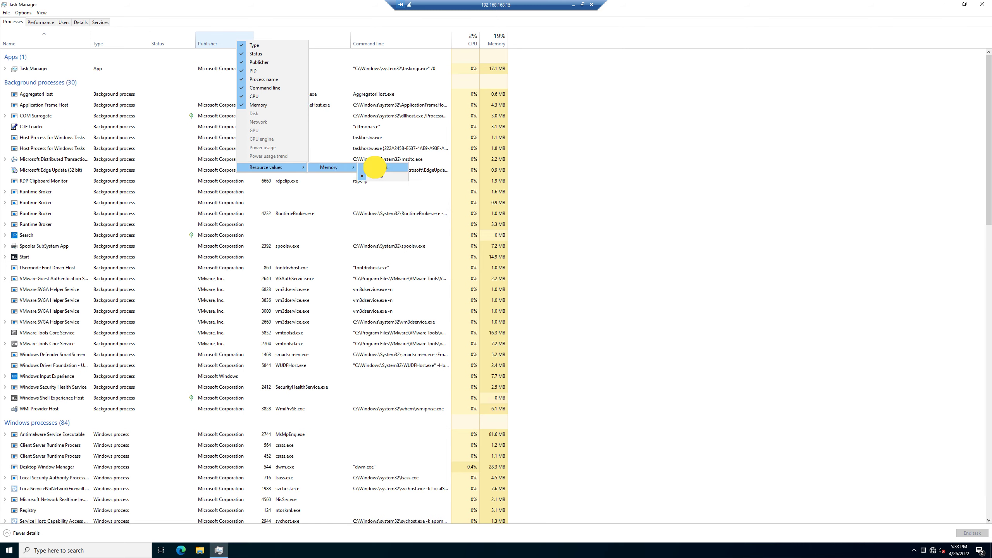
pyautogui.click(372, 167)
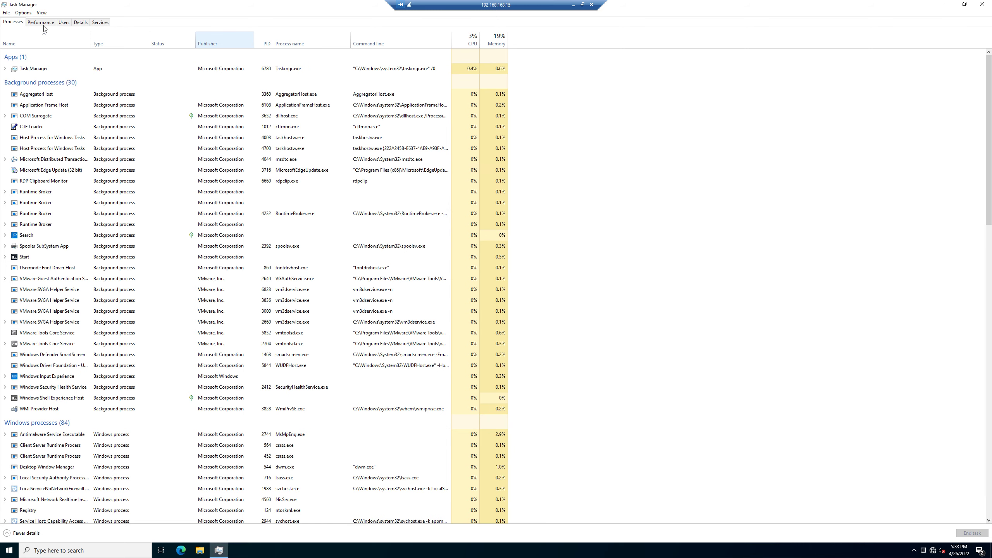
pyautogui.click(50, 22)
# View the Memory and Ethernet graphs and Resource Monitor's disk activity
pyautogui.click(52, 63)
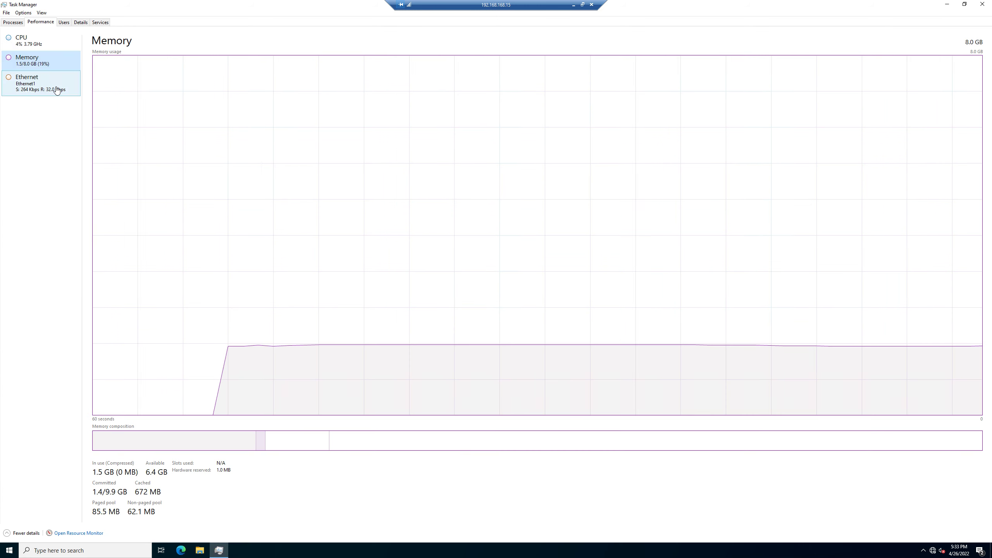
pyautogui.click(57, 81)
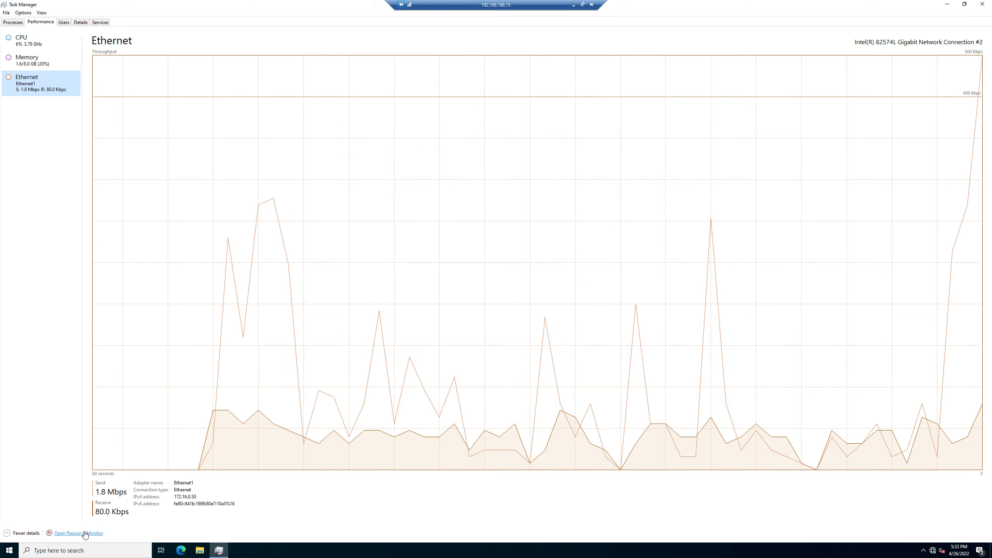
pyautogui.click(85, 533)
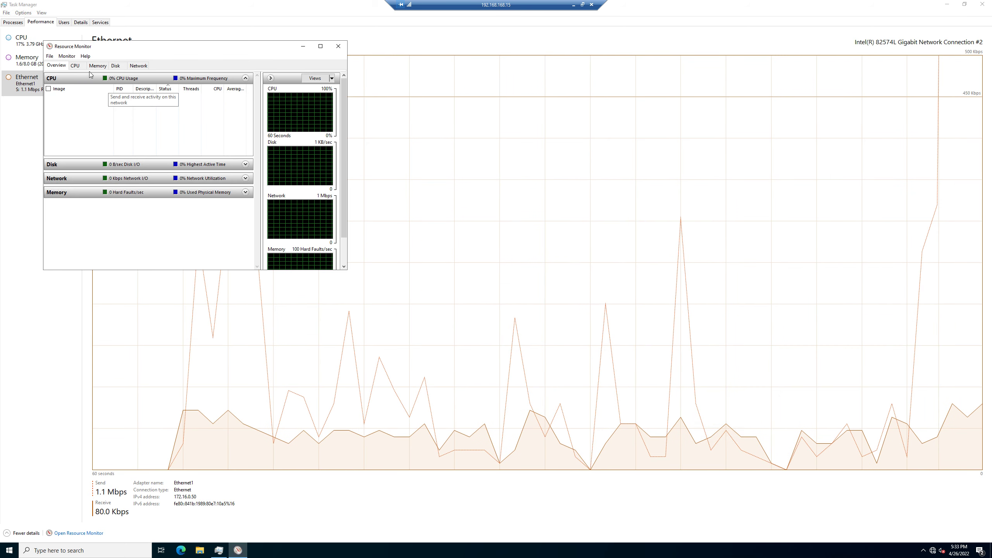
pyautogui.click(116, 65)
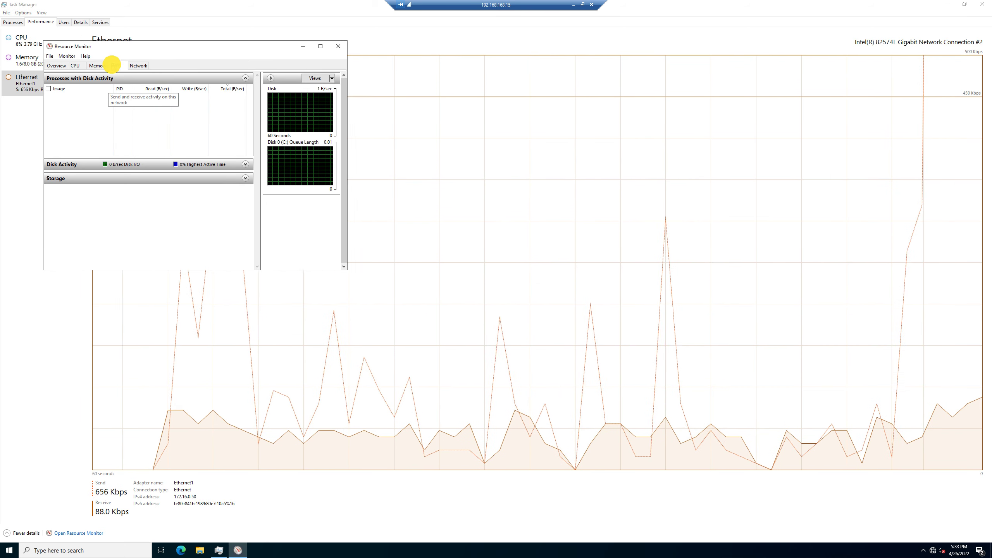
pyautogui.click(71, 32)
# In the Users view, widen the Memory, CPU, Status and User columns, then minimize the remote session
pyautogui.click(100, 21)
pyautogui.click(81, 22)
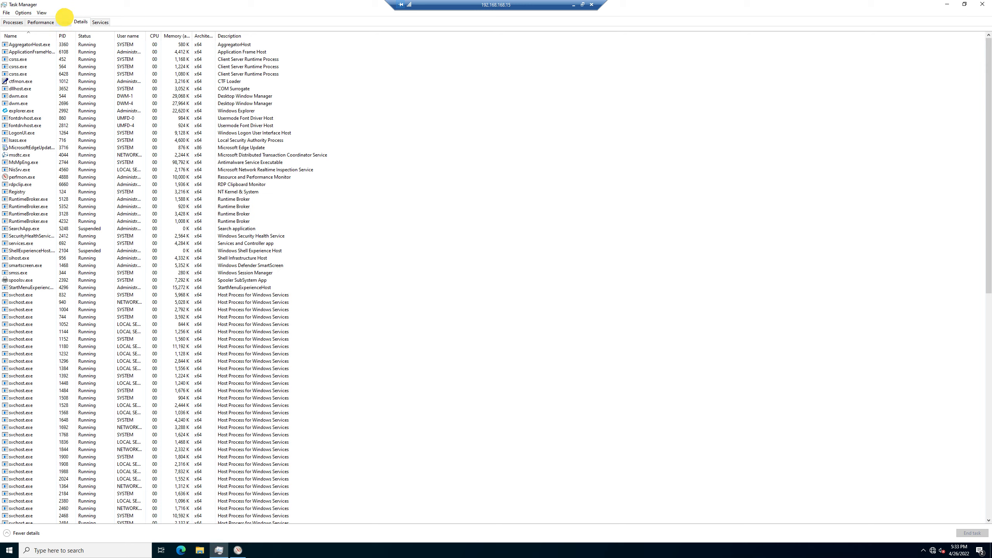
pyautogui.click(64, 22)
pyautogui.click(4, 54)
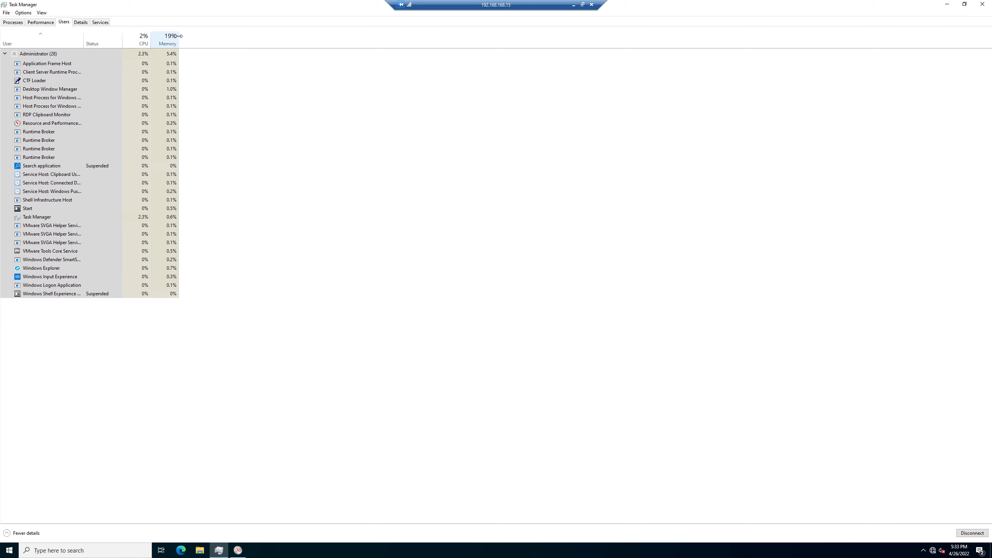
pyautogui.moveTo(179, 36); pyautogui.dragTo(306, 36)
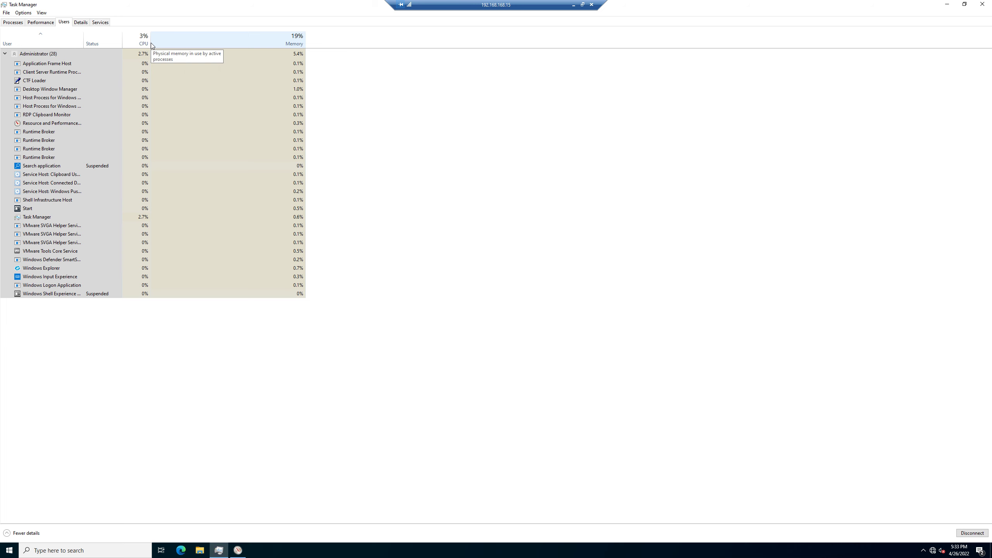
pyautogui.moveTo(150, 43); pyautogui.dragTo(294, 43)
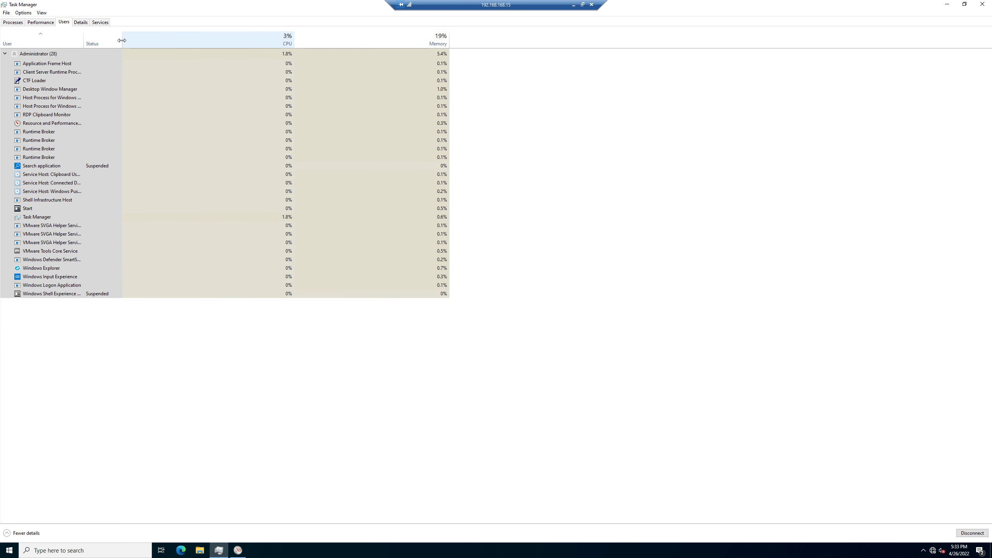
pyautogui.moveTo(122, 39); pyautogui.dragTo(244, 41)
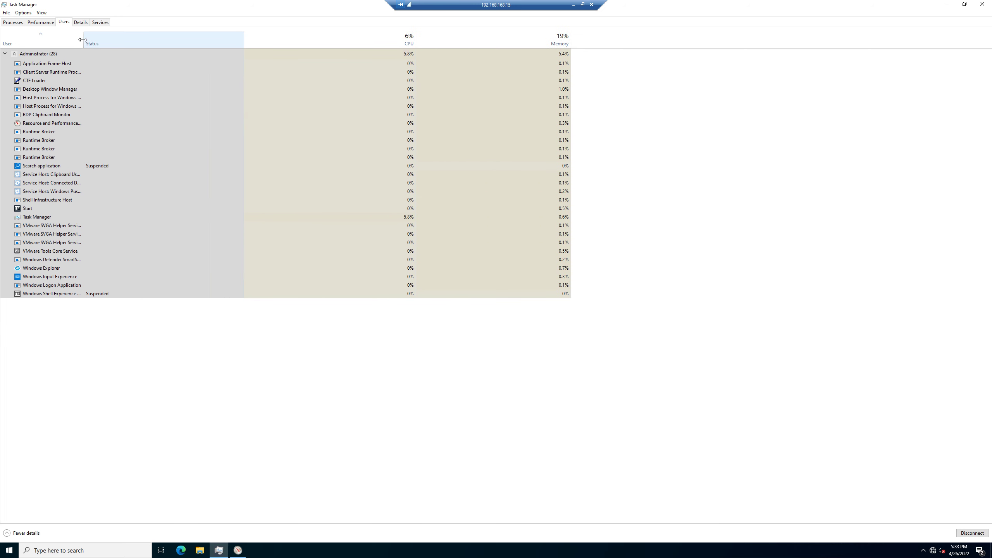
pyautogui.moveTo(84, 39); pyautogui.dragTo(259, 41)
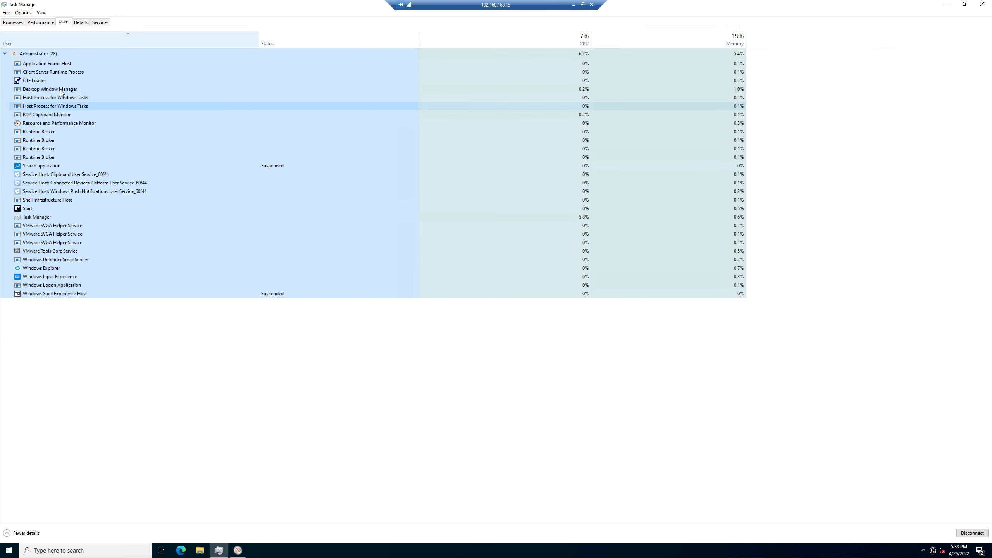
pyautogui.click(73, 89)
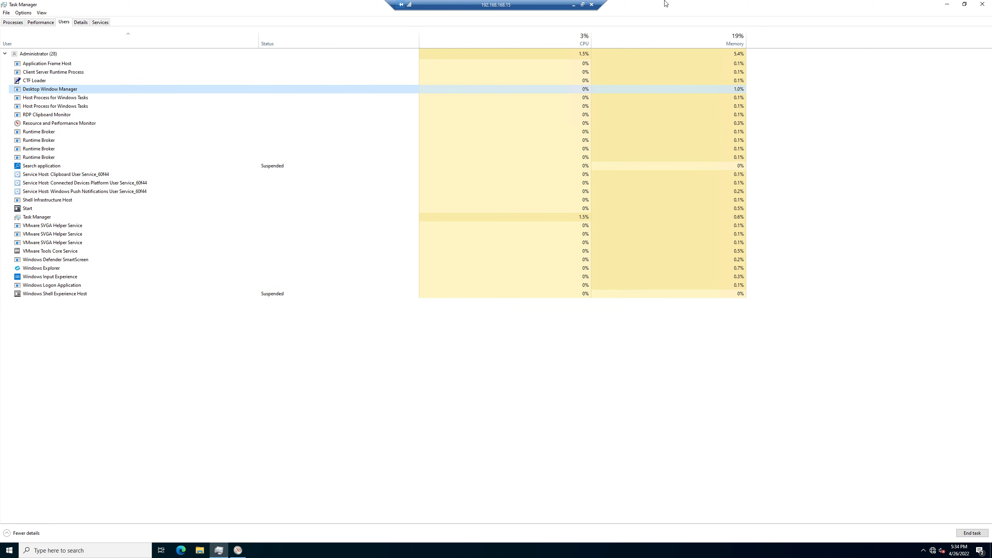
pyautogui.click(574, 5)
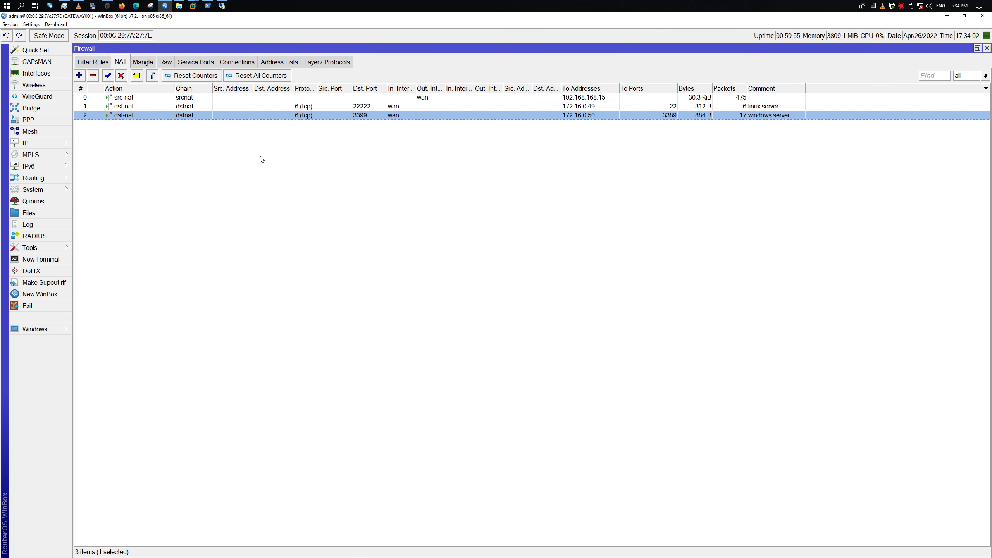
# Rerun who -a in the Linux SSH terminal, then return to WinBox's NAT list
pyautogui.click(208, 5)
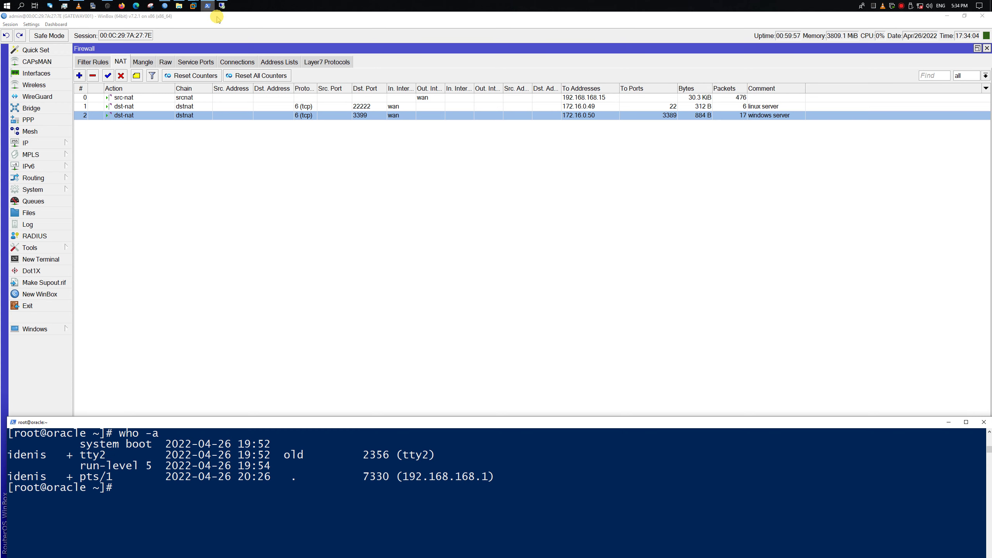
pyautogui.press('Up')
pyautogui.press('Return')
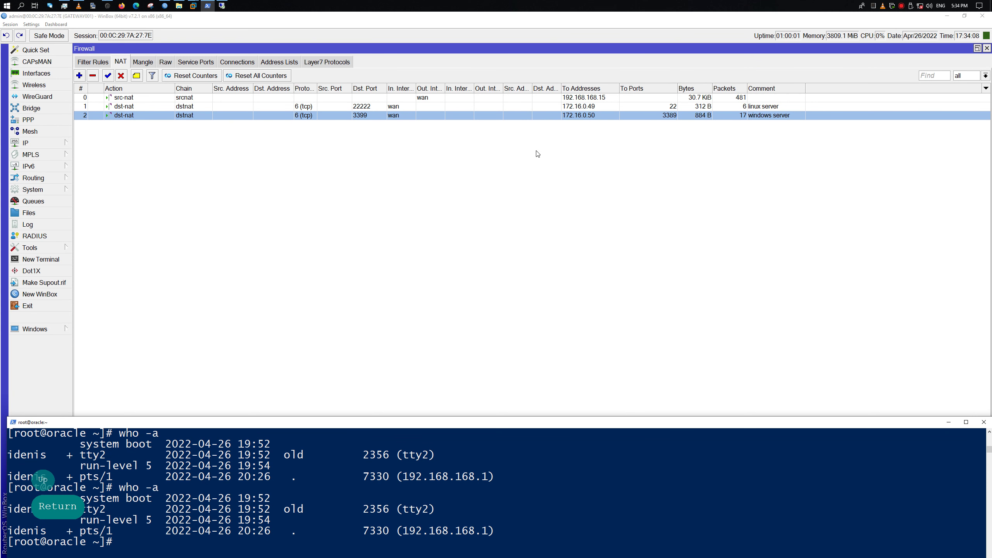
pyautogui.click(376, 147)
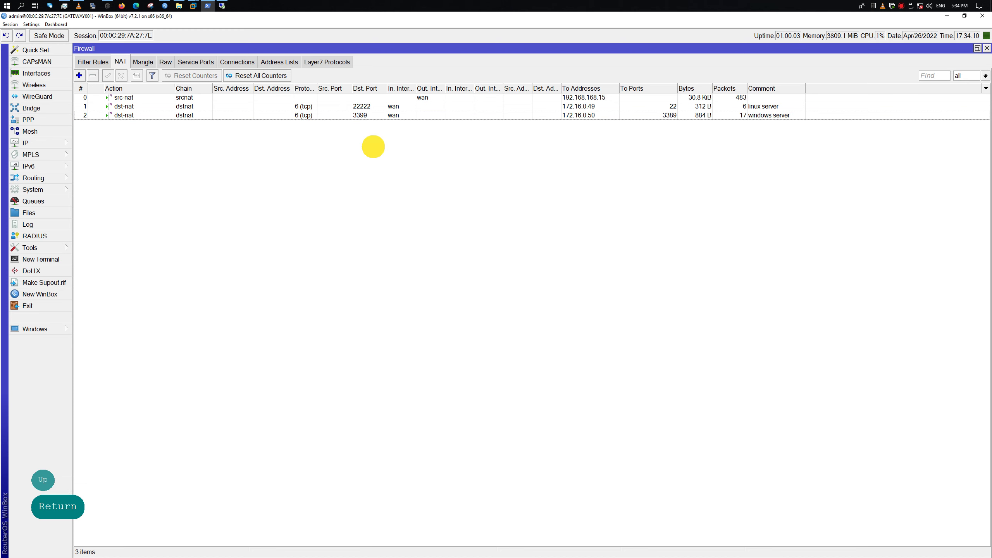
# Show the firewall's tracked connections and select the established port 3389 entry
pyautogui.click(249, 64)
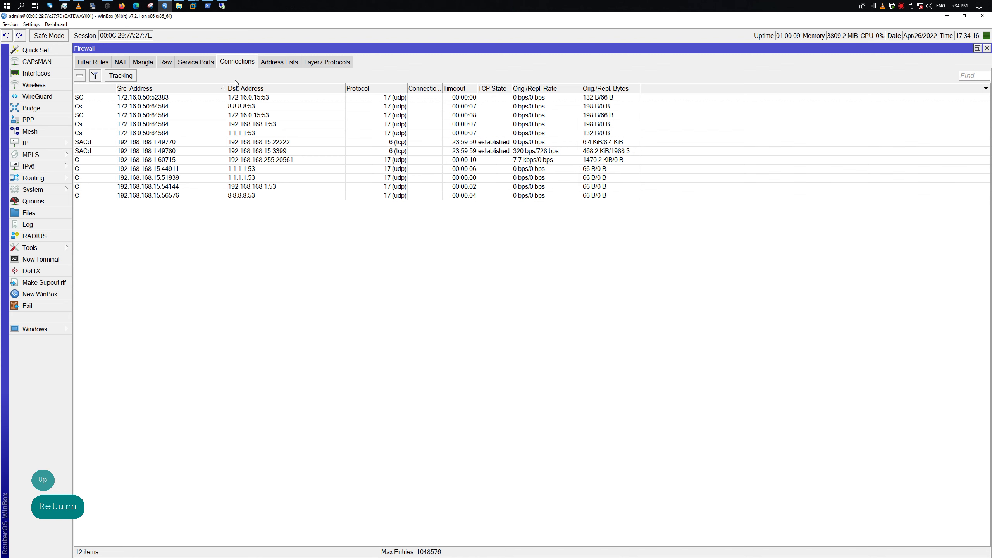
pyautogui.click(514, 151)
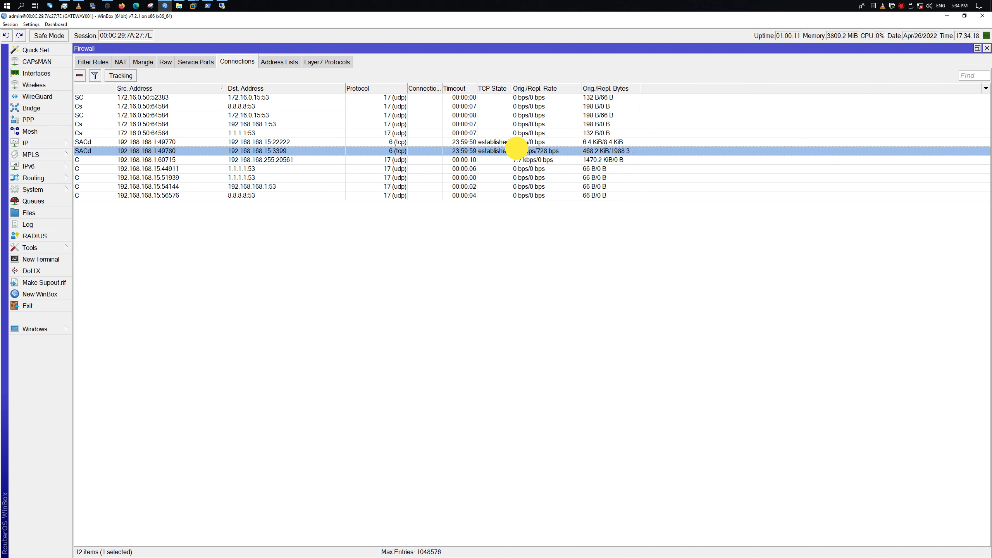
pyautogui.click(394, 195)
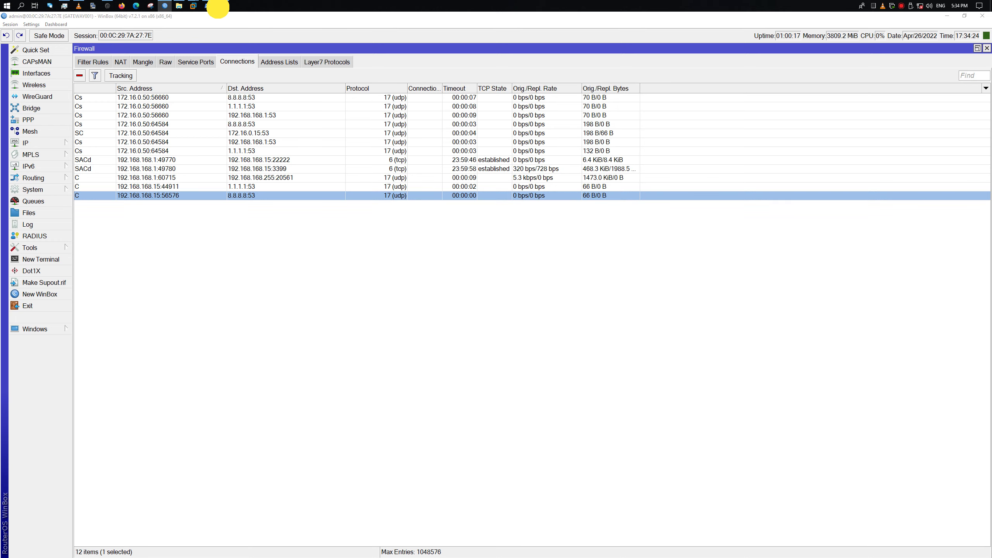
# Restore and resize the remote desktop window, disconnect the session, and open the Run box
pyautogui.click(221, 5)
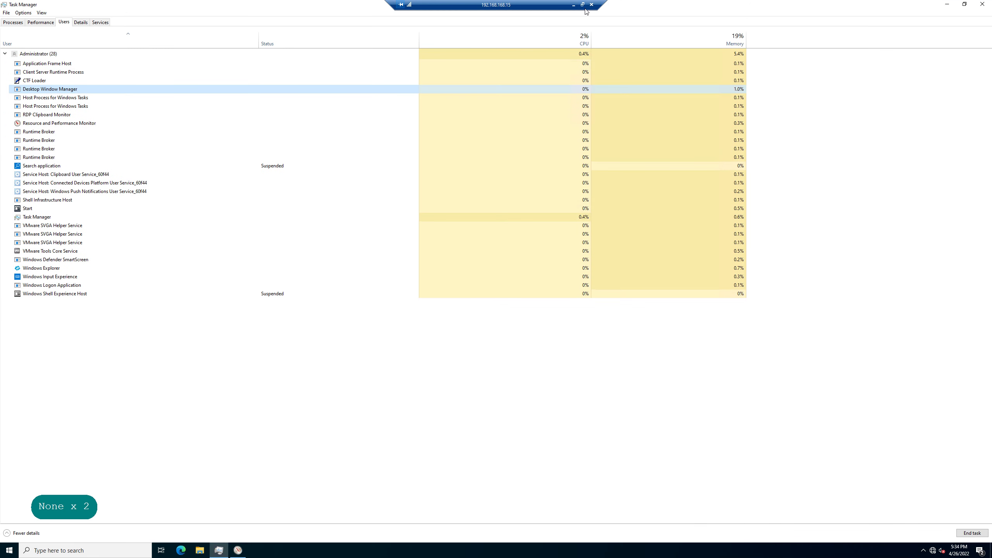
pyautogui.doubleClick(543, 4)
pyautogui.moveTo(574, 10); pyautogui.dragTo(675, 208)
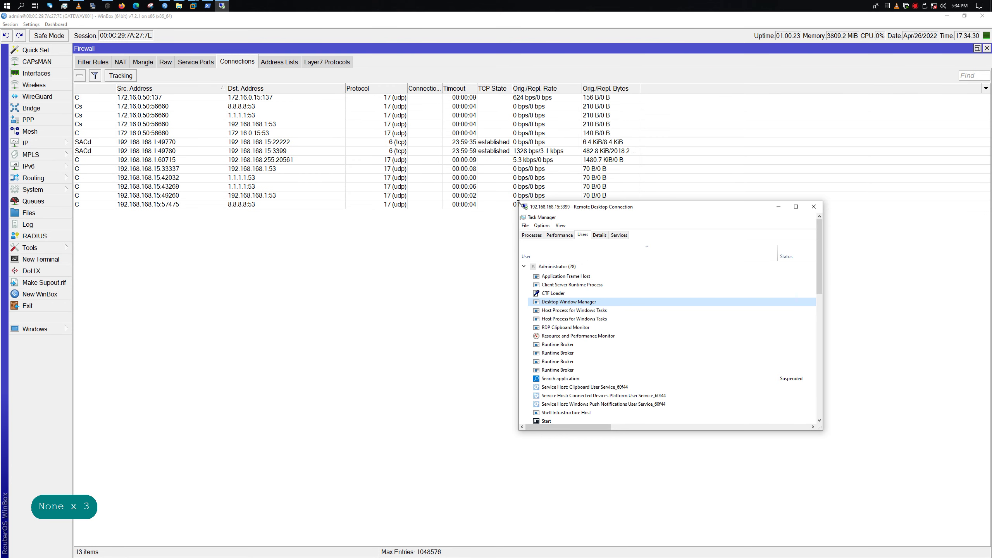
pyautogui.moveTo(518, 200); pyautogui.dragTo(156, 13)
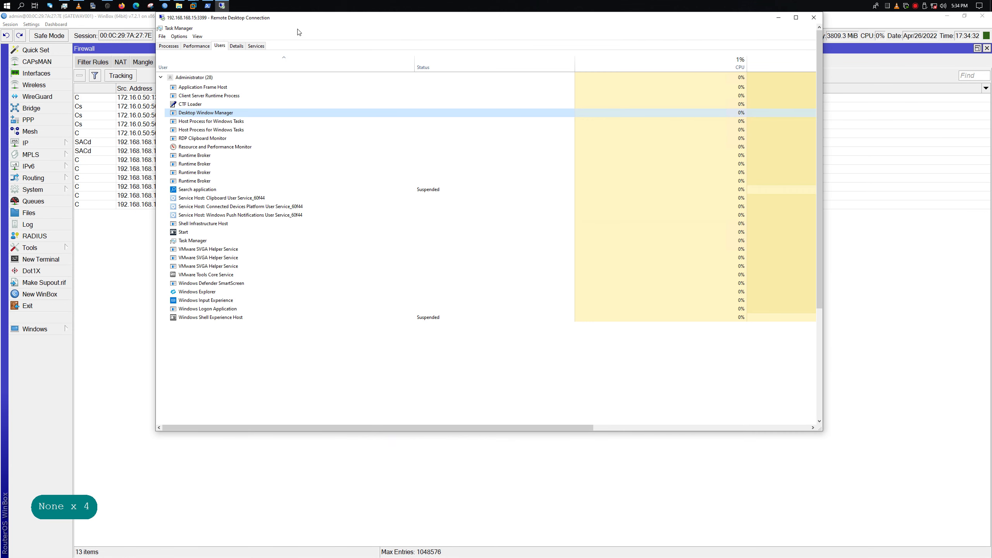
pyautogui.moveTo(310, 18); pyautogui.dragTo(388, 85)
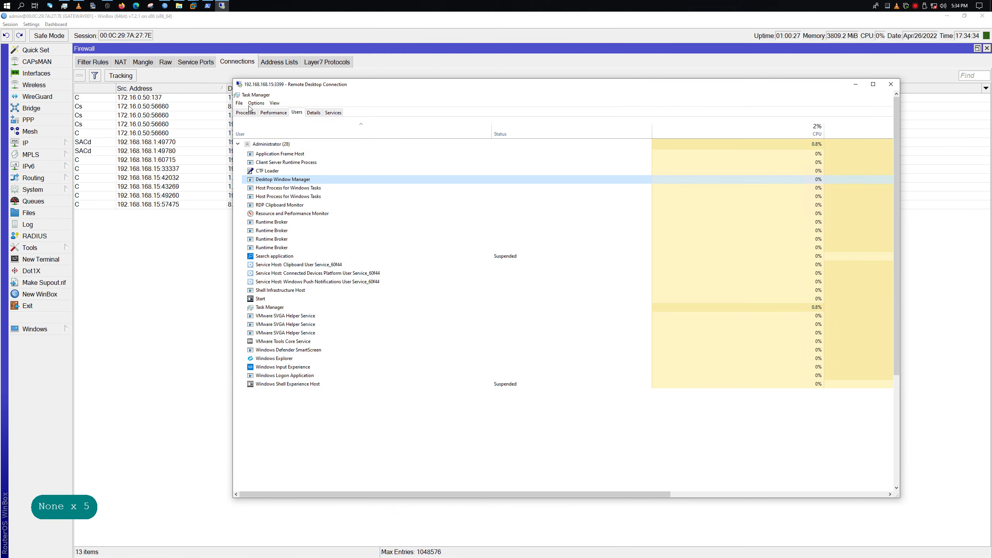
pyautogui.click(890, 84)
pyautogui.click(591, 303)
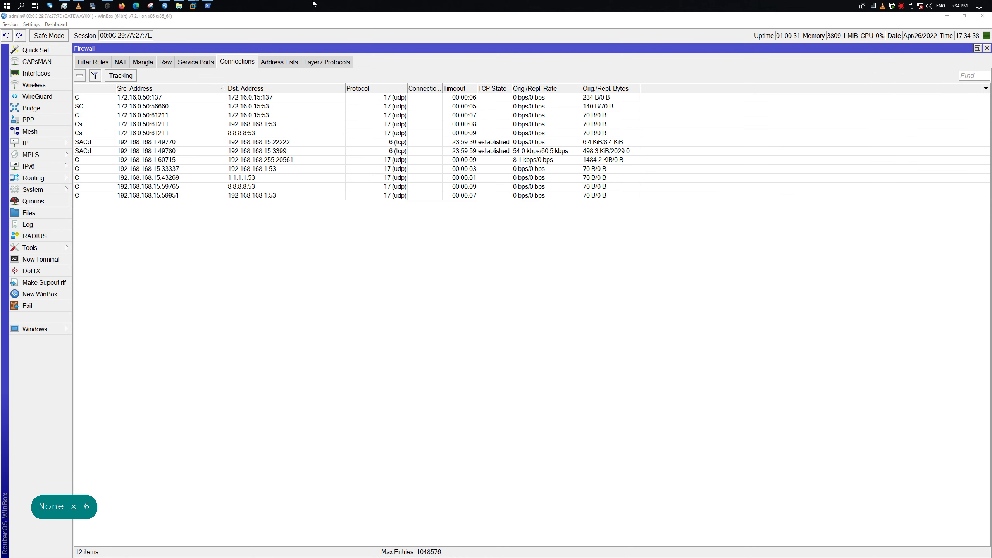
pyautogui.press('super+r')
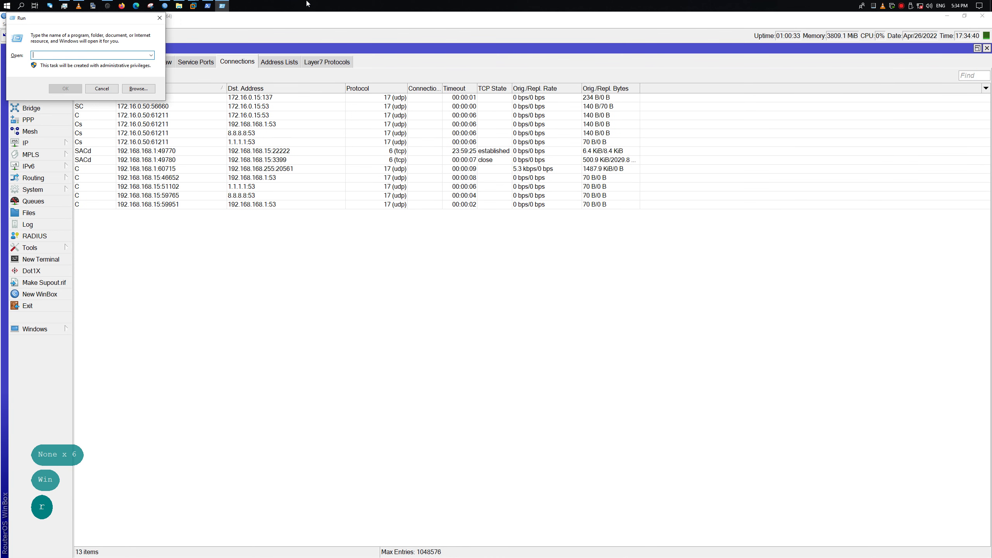
# Dismiss the Run box and launch WinSCP from the Start menu
pyautogui.click(158, 17)
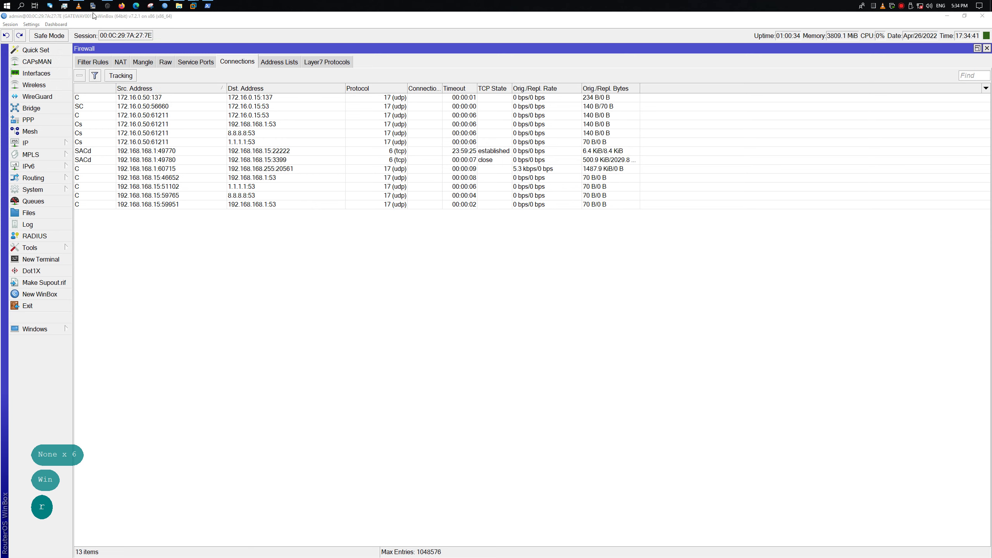
pyautogui.rightClick(8, 6)
pyautogui.click(7, 6)
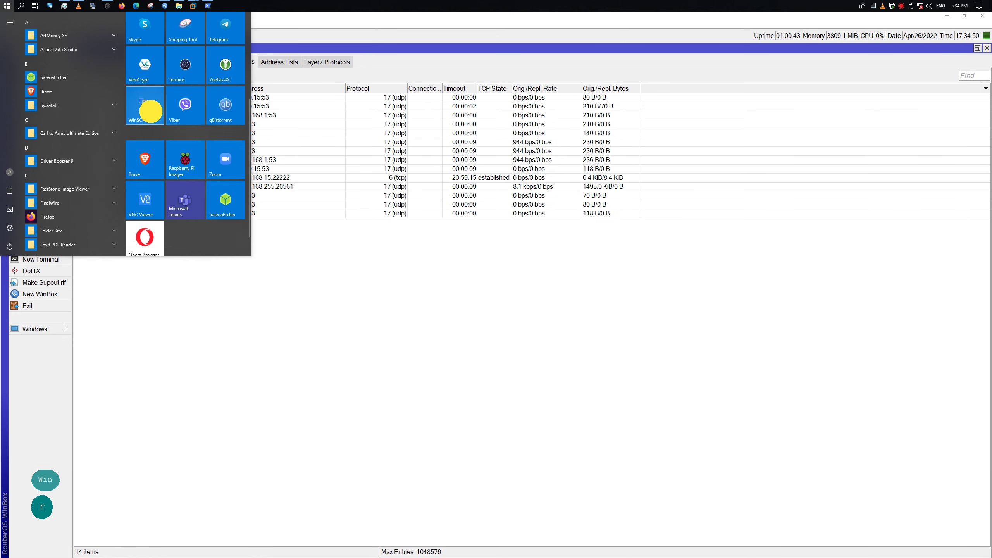
pyautogui.click(396, 218)
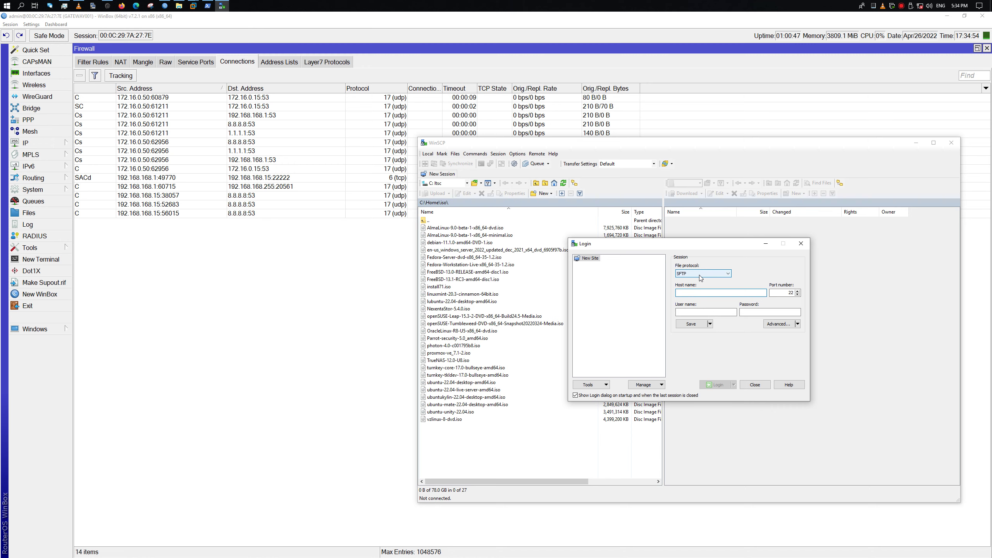
# Set WinSCP to SCP protocol, port 22222, host name 192.168.168.15
pyautogui.click(699, 274)
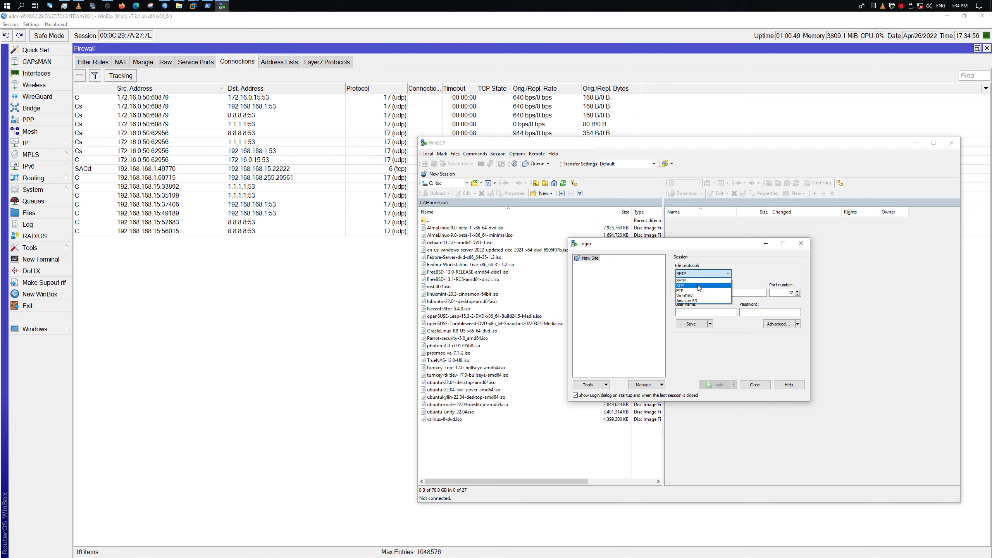
pyautogui.click(700, 287)
pyautogui.doubleClick(784, 293)
pyautogui.write('222')
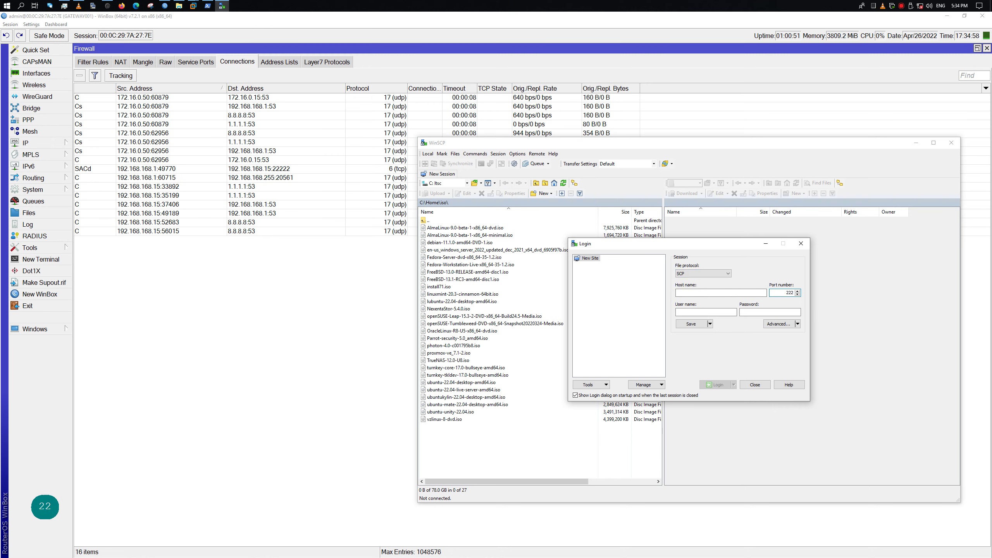
pyautogui.write('22')
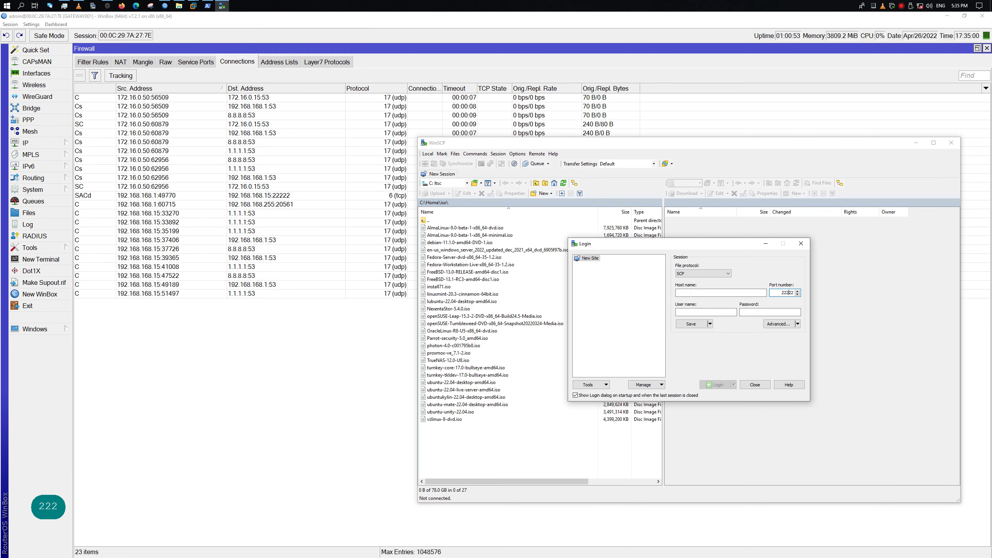
pyautogui.click(691, 293)
pyautogui.write('17')
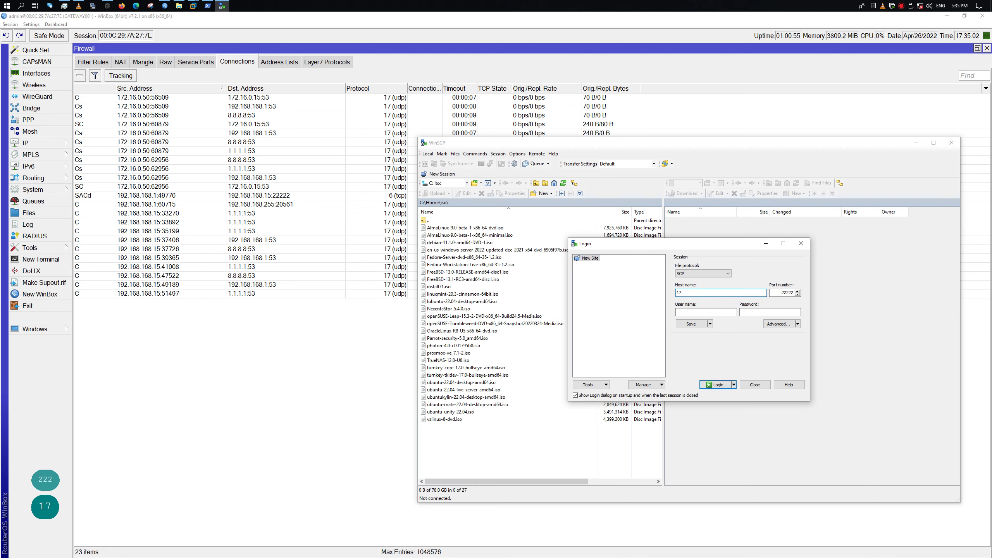
pyautogui.press('BackSpace')
pyautogui.write('92.168')
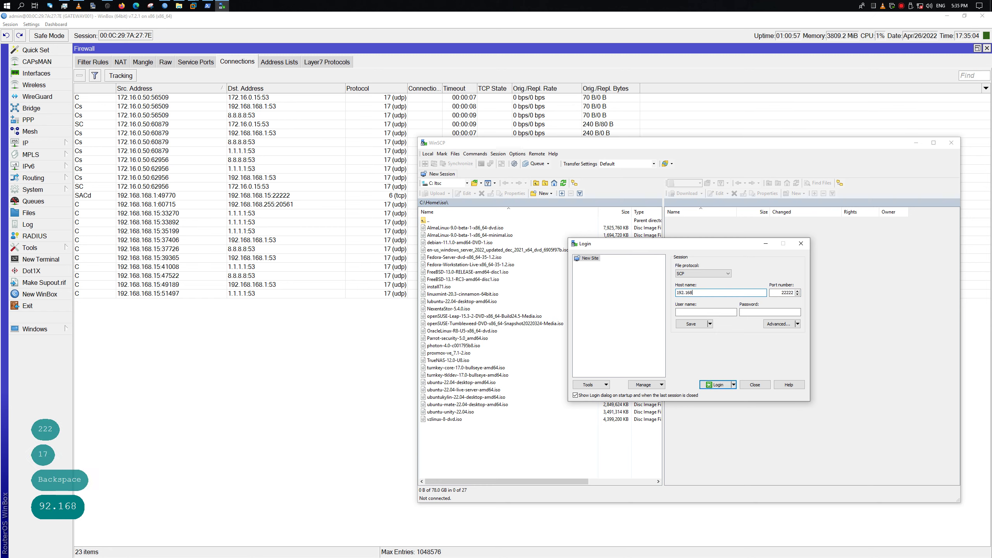
pyautogui.write('.168.1')
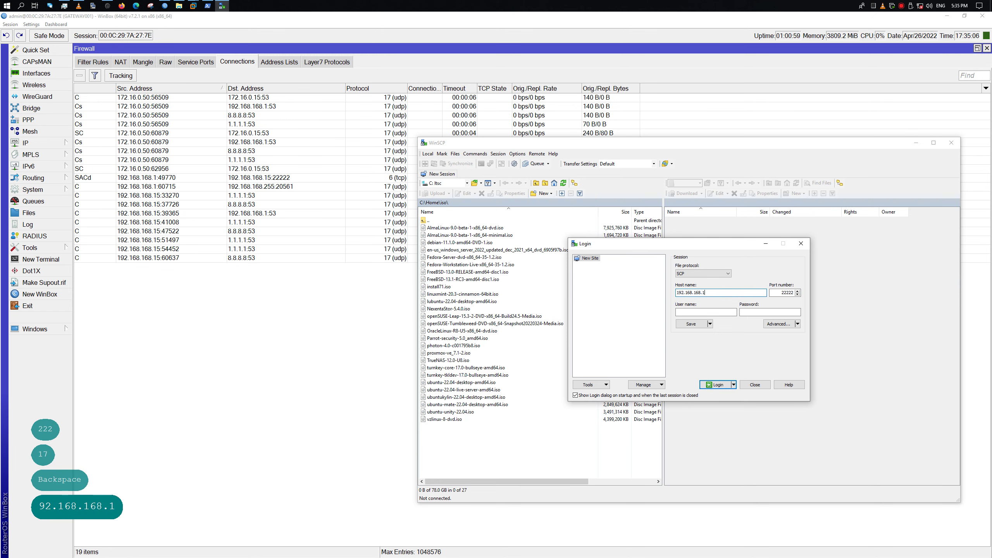
pyautogui.write('5')
# Start the login, enter the username and accept the server's host key
pyautogui.press('Return')
pyautogui.press('Return')
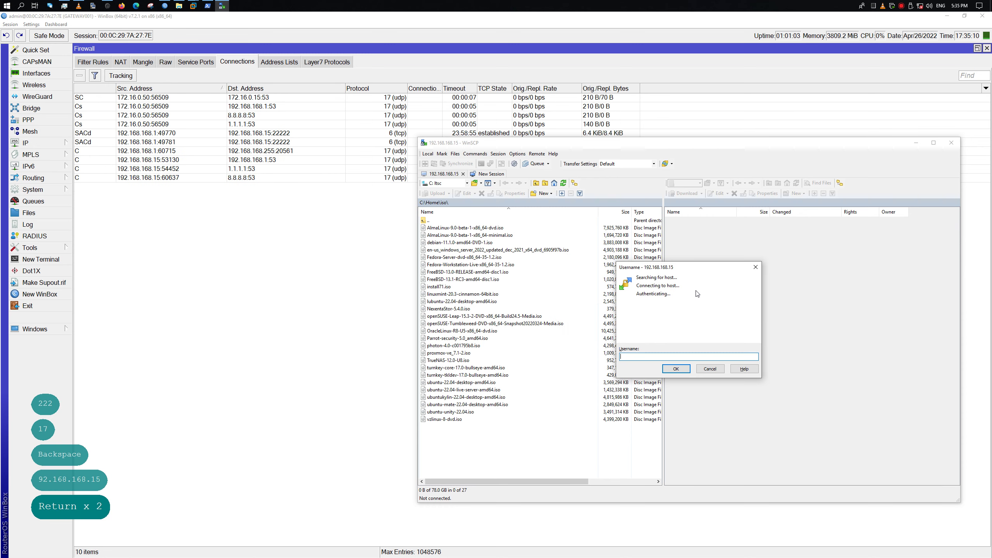
pyautogui.write('idenis')
pyautogui.press('Return')
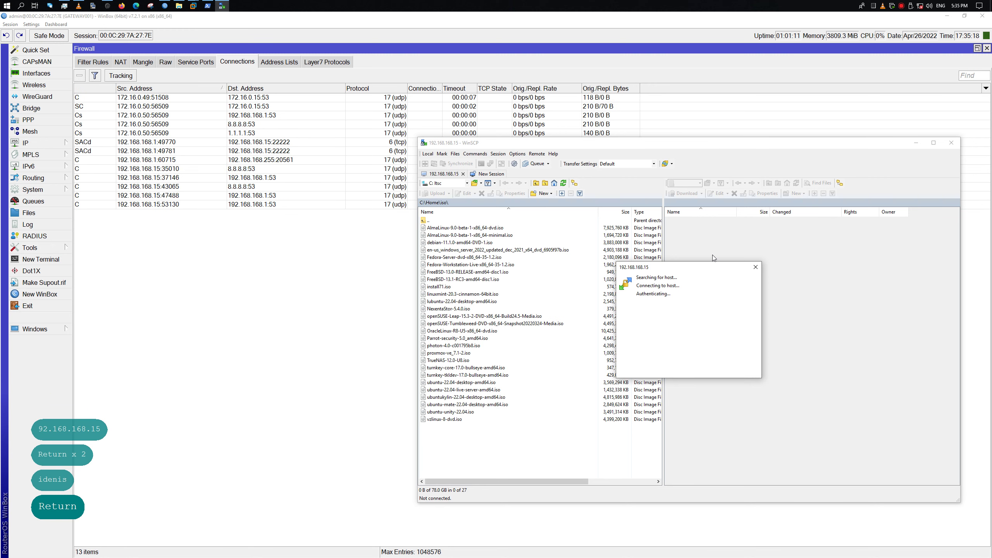
# Cancel the stalled SCP attempt and switch the file protocol back to SFTP
pyautogui.click(756, 267)
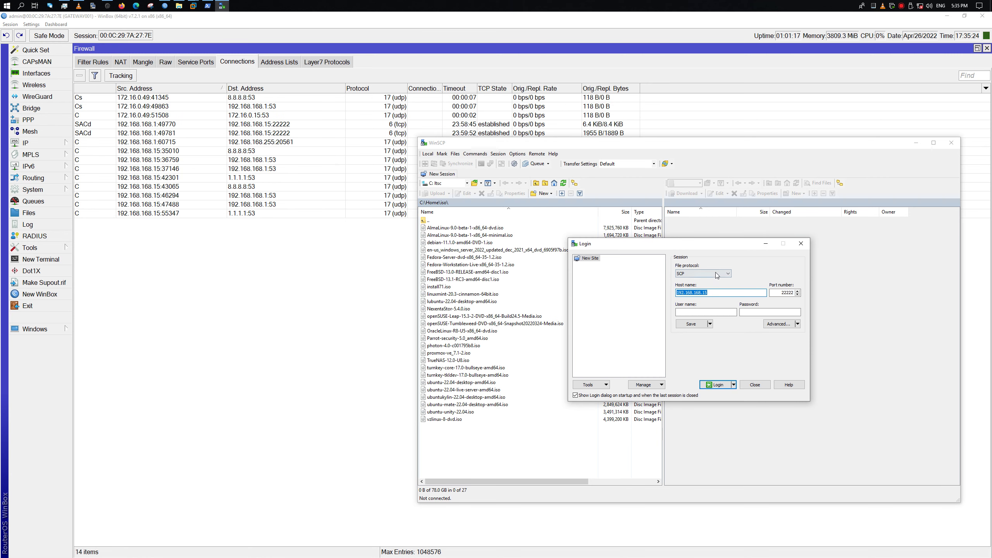
pyautogui.click(785, 292)
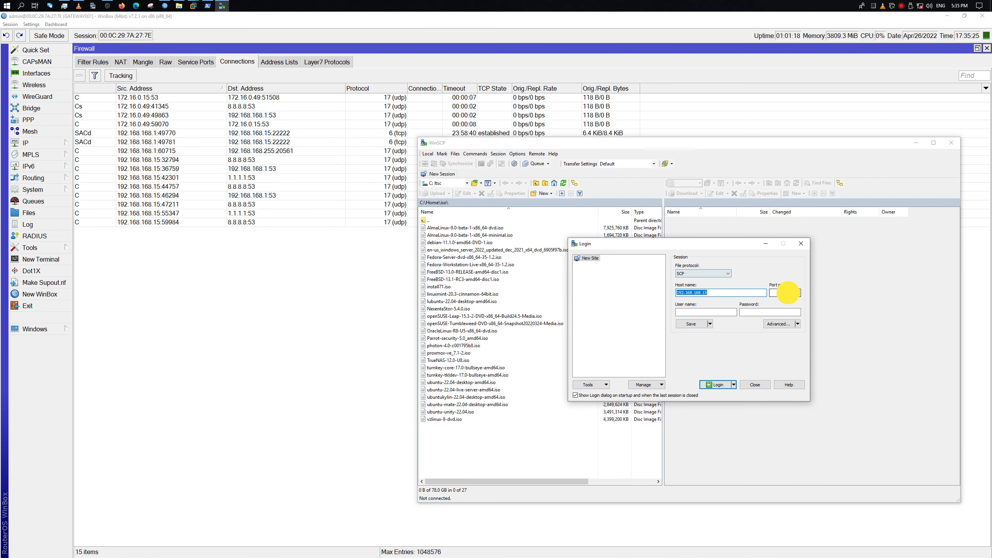
pyautogui.click(720, 274)
pyautogui.click(717, 280)
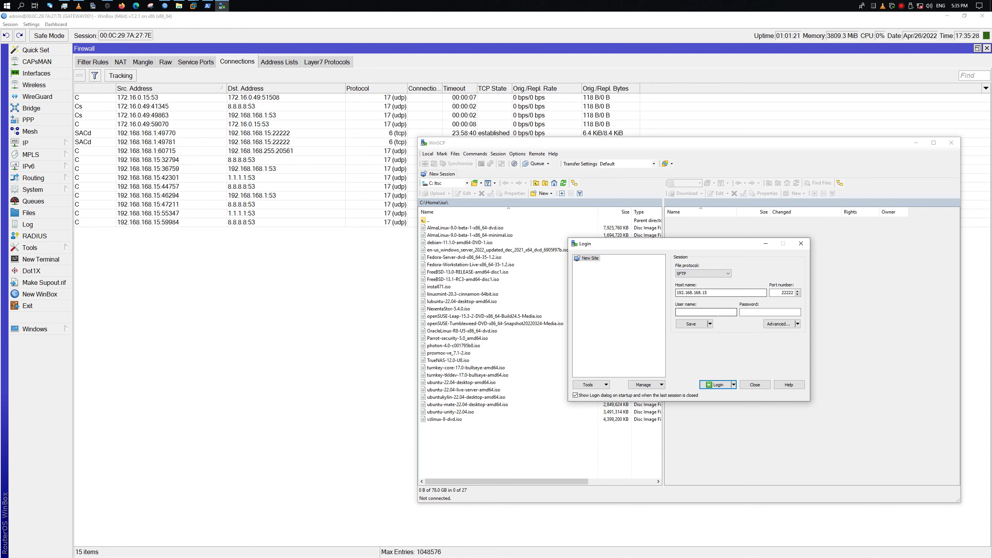
# Retry the login with the username, cancel when it stalls, and bring the root terminal forward
pyautogui.click(716, 384)
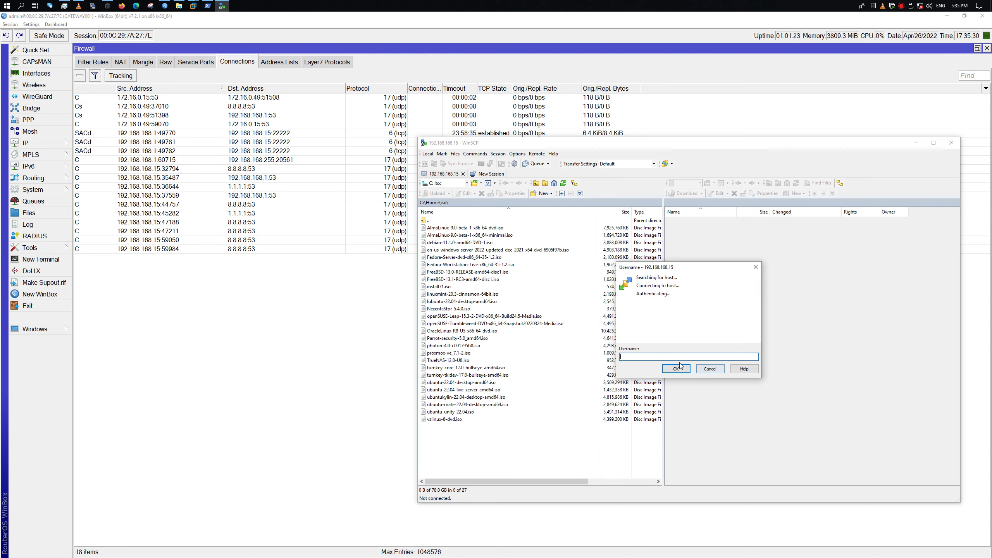
pyautogui.write('idenis')
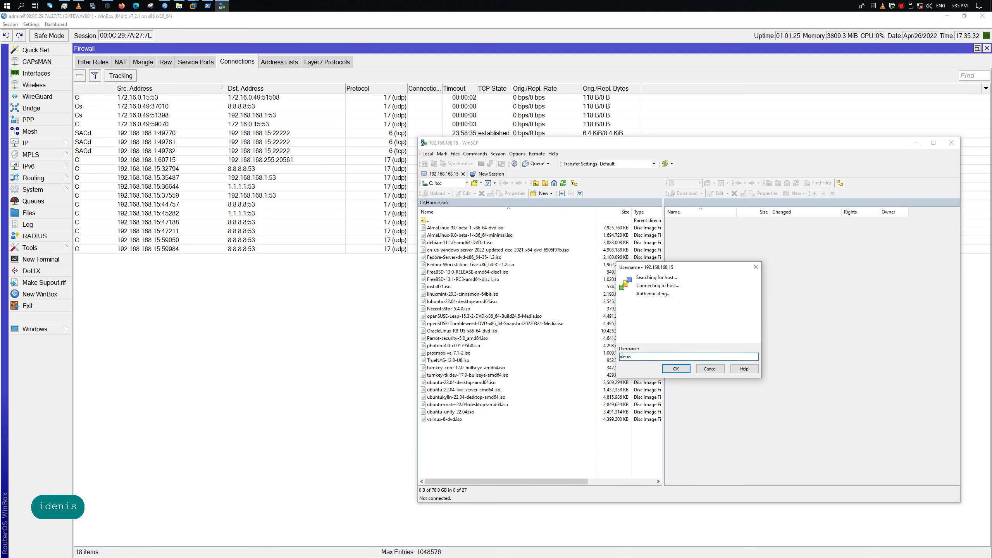
pyautogui.press('Return')
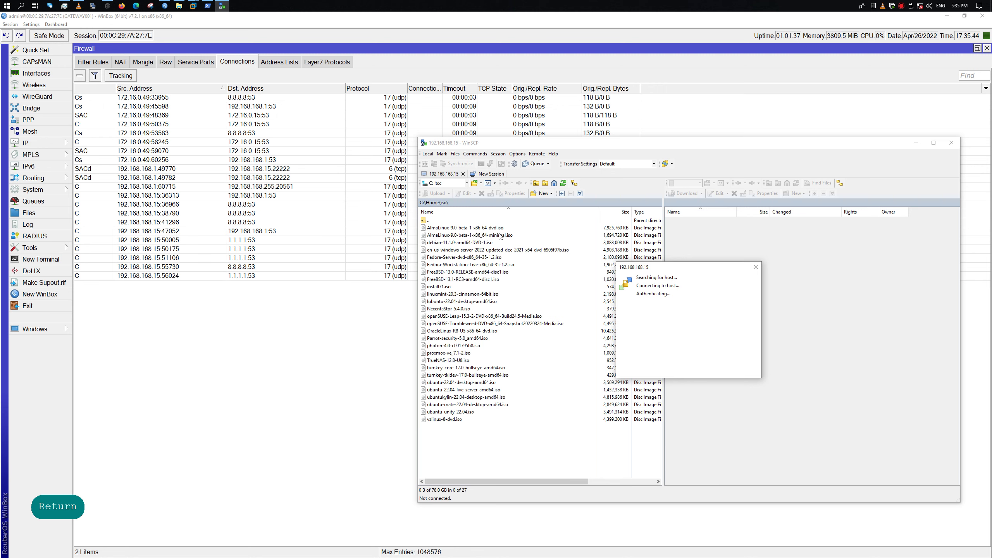
pyautogui.click(756, 268)
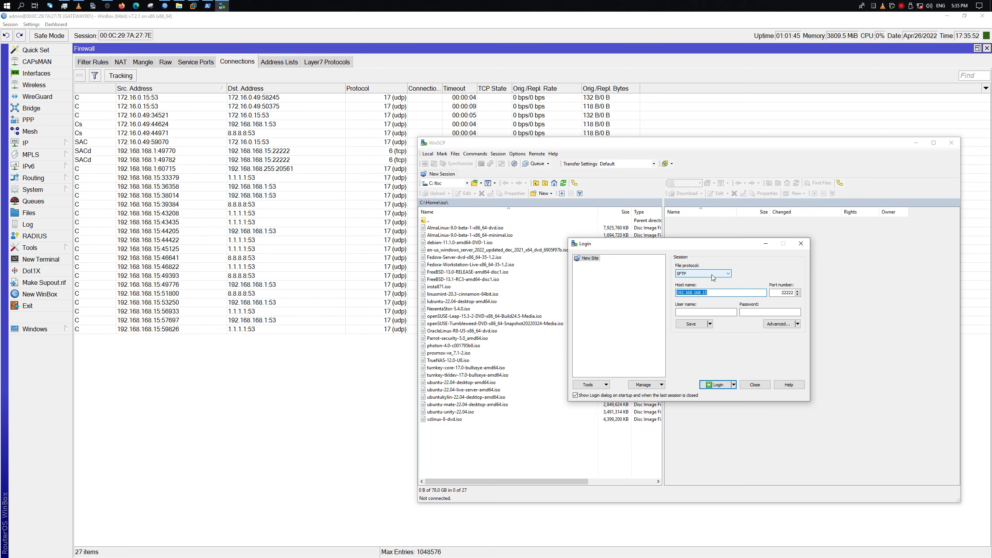
pyautogui.click(208, 6)
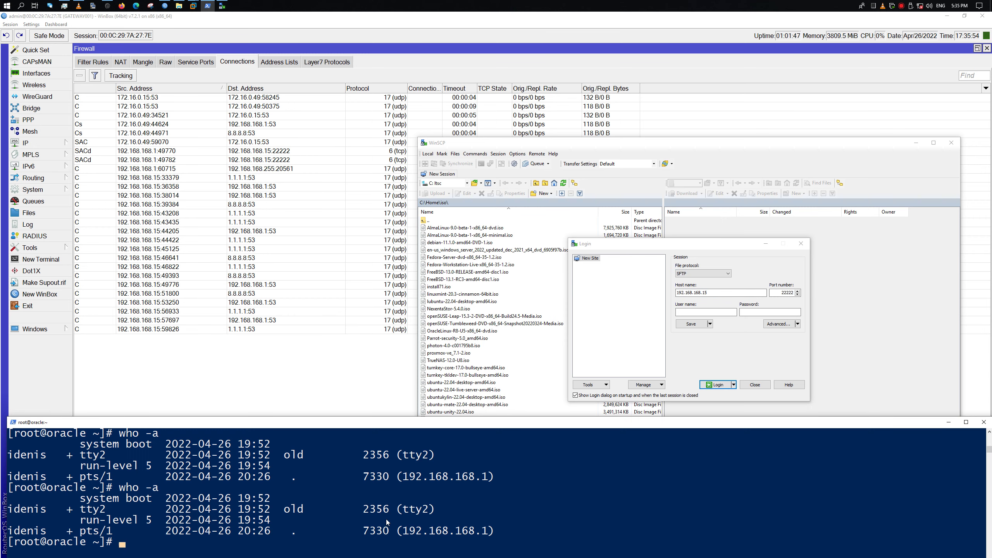
# Log out of the root shell, clear the screen and end the SSH session
pyautogui.click(333, 511)
pyautogui.hotkey('ctrl', 'd')
pyautogui.hotkey('ctrl', 'l')
pyautogui.hotkey('ctrl', 'd')
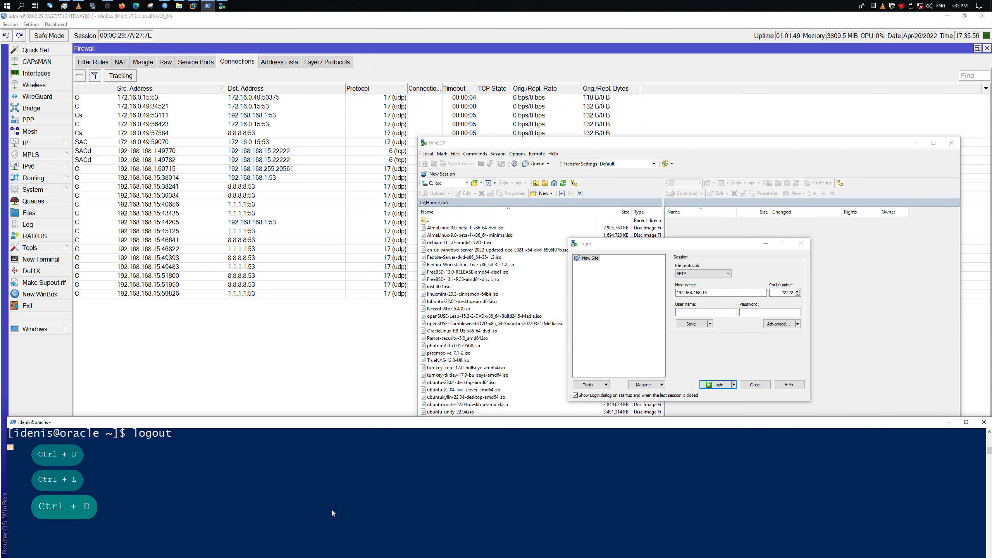
# Reconnect with ssh -p 22222 using the password, rerun w -i, then return to WinSCP
pyautogui.press('Up')
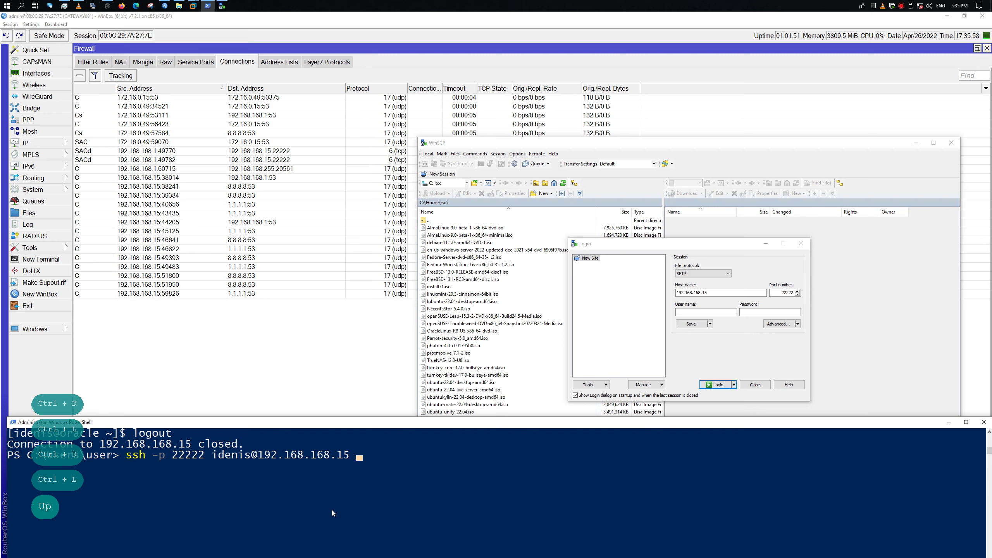
pyautogui.press('Return')
pyautogui.press('Return')
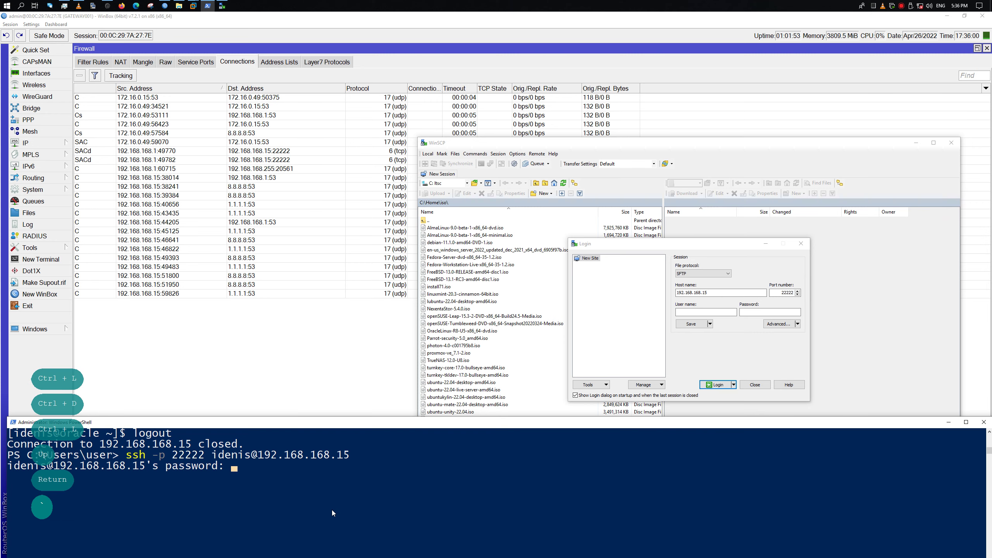
pyautogui.press('Up')
pyautogui.press('Up')
pyautogui.press('Return')
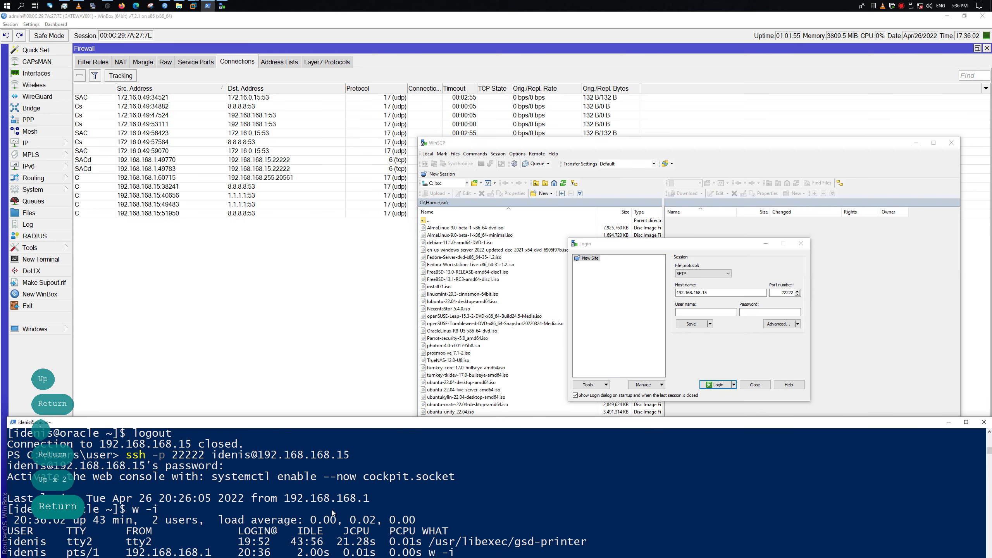
pyautogui.moveTo(410, 422); pyautogui.dragTo(426, 401)
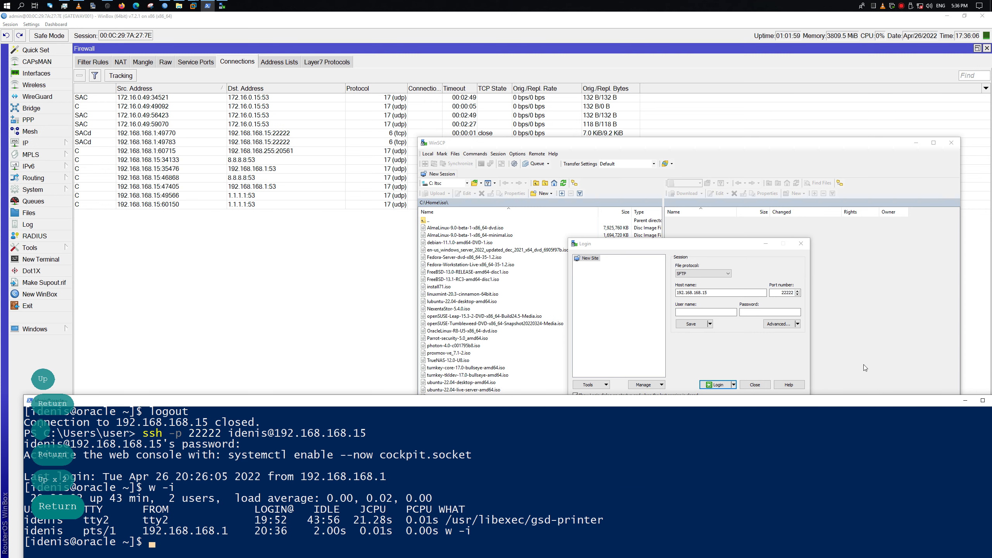
pyautogui.click(785, 292)
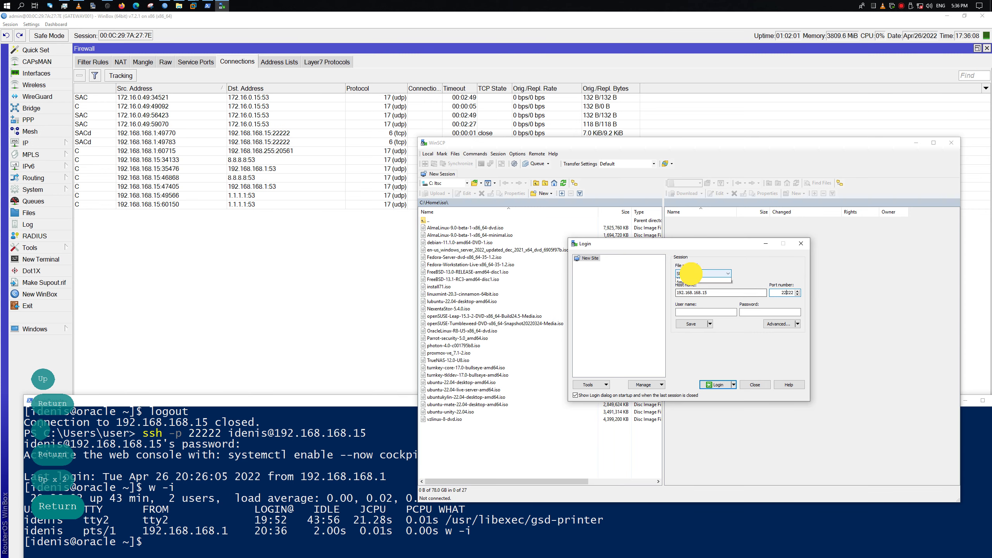
# Set the WinSCP file protocol to SCP and the host name to 192.168.168.15
pyautogui.click(694, 274)
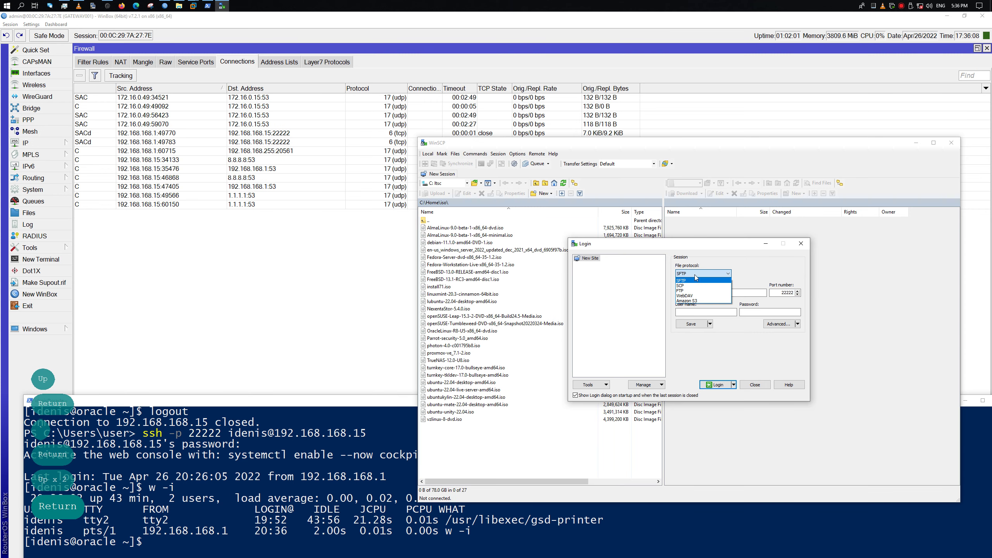
pyautogui.click(721, 286)
pyautogui.click(716, 292)
pyautogui.write('192.168.168.15')
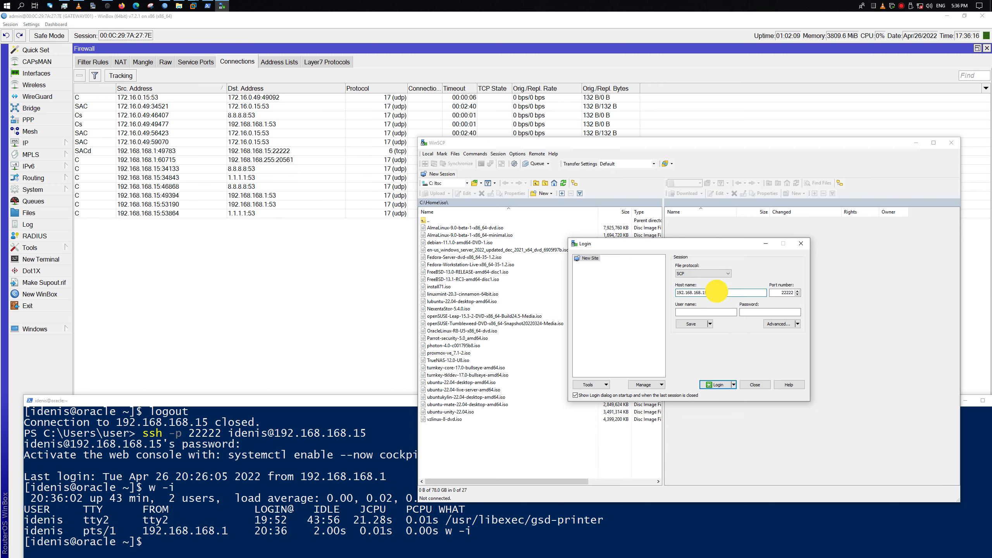
pyautogui.doubleClick(716, 292)
pyautogui.write('192.168.')
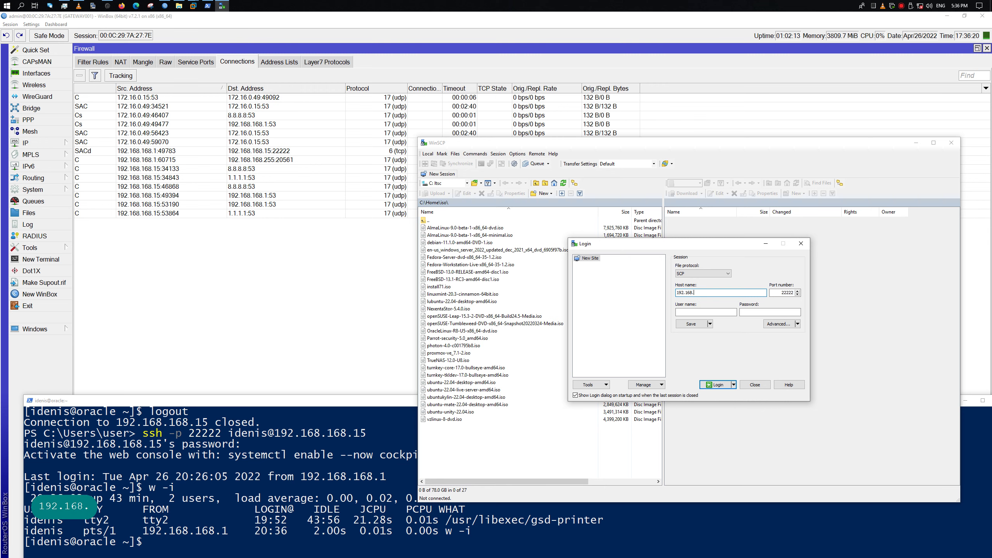
pyautogui.write('168')
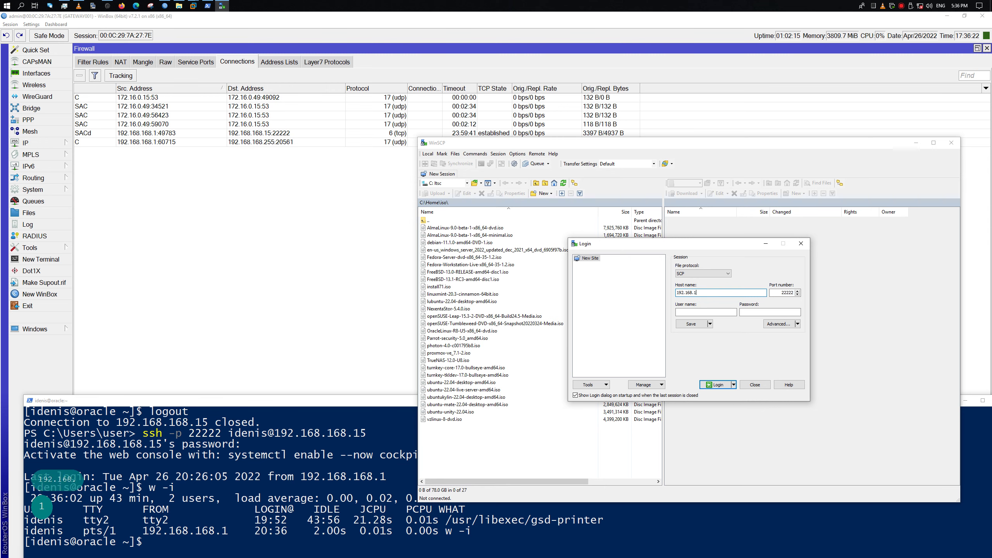
pyautogui.write('.15')
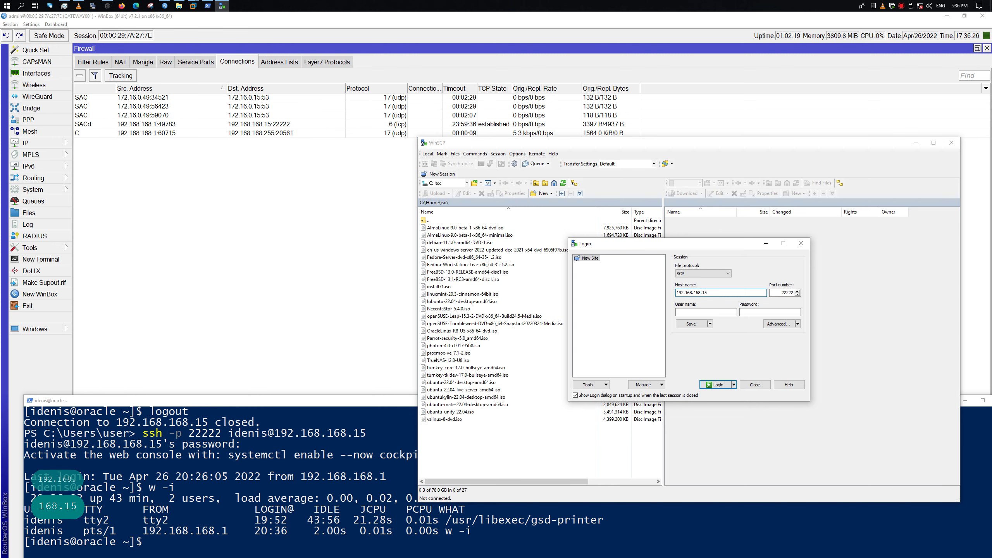
# Enter the user name and password, then log in
pyautogui.press('capslock')
pyautogui.press('capslock')
pyautogui.press('capslock')
pyautogui.press('Tab')
pyautogui.press('Tab')
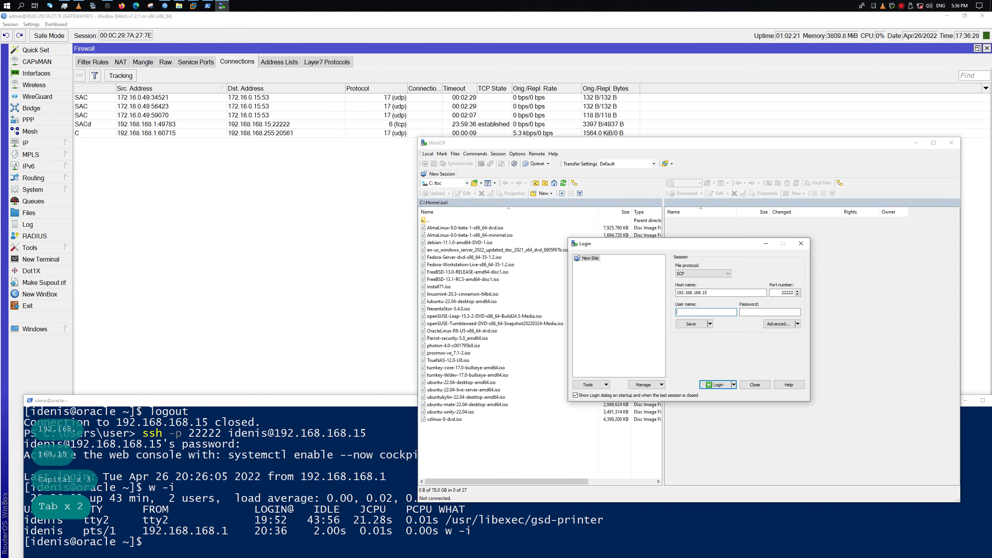
pyautogui.press('capslock')
pyautogui.write('idenis')
pyautogui.press('Tab')
pyautogui.write('`')
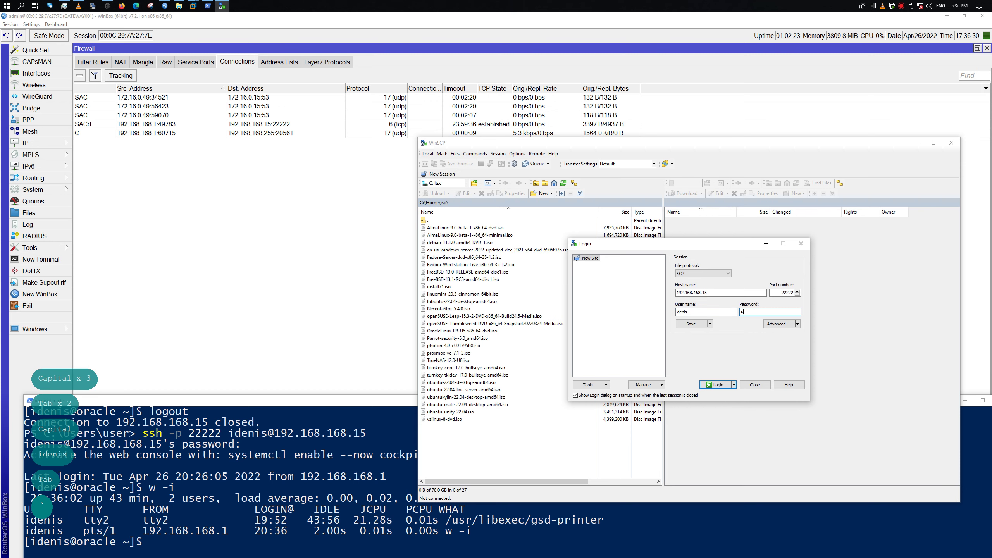
pyautogui.click(716, 384)
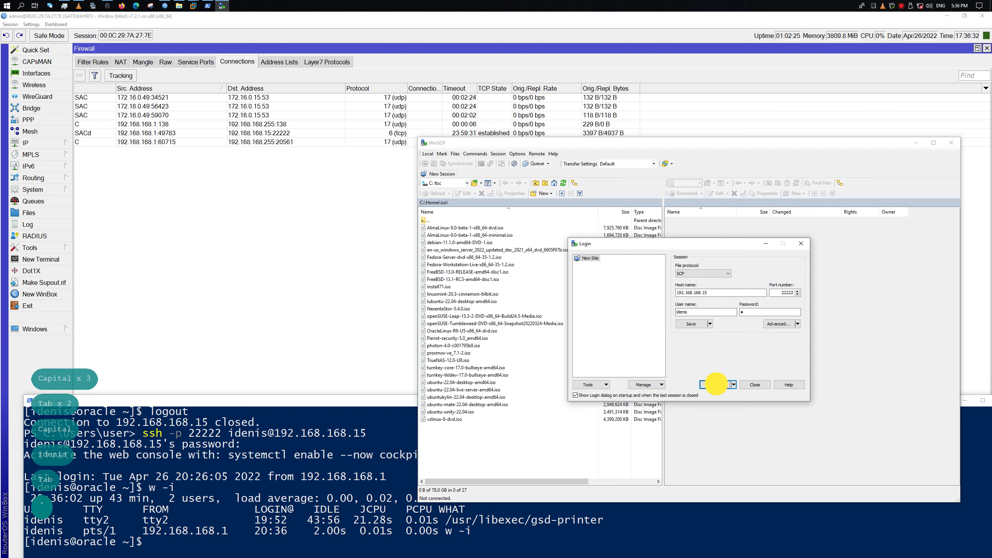
pyautogui.click(718, 385)
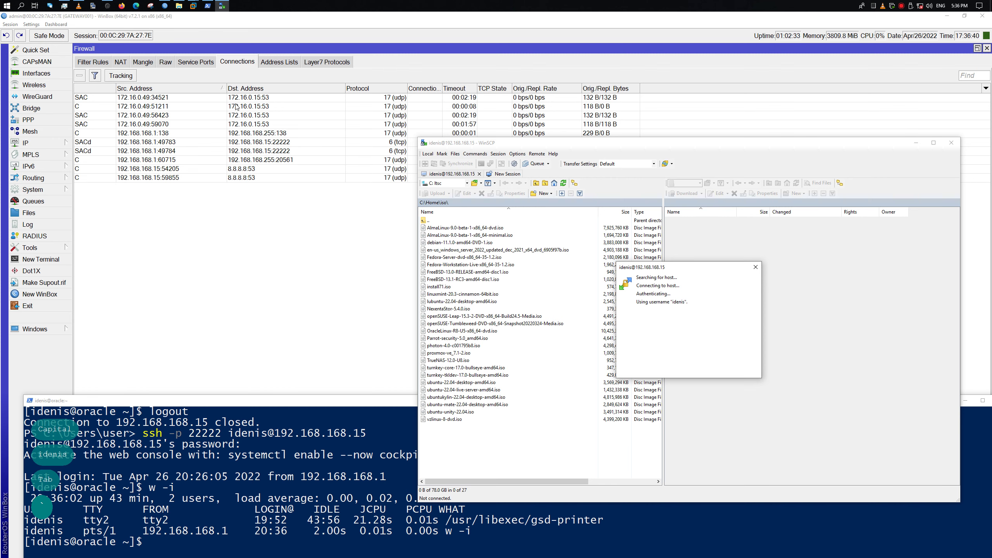
# Launch Remote Desktop Connection with mstsc from the Run box and show its full options
pyautogui.press('super+x')
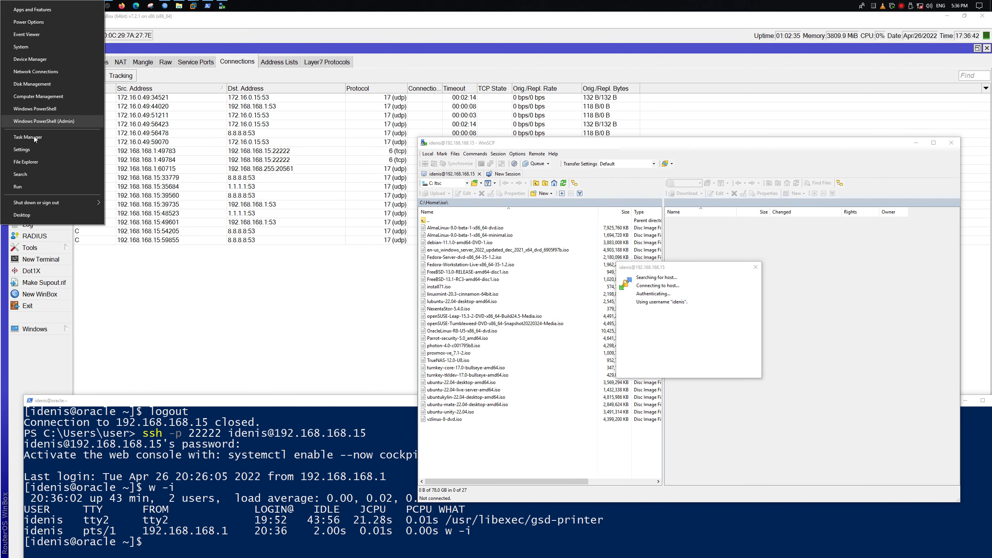
pyautogui.click(51, 188)
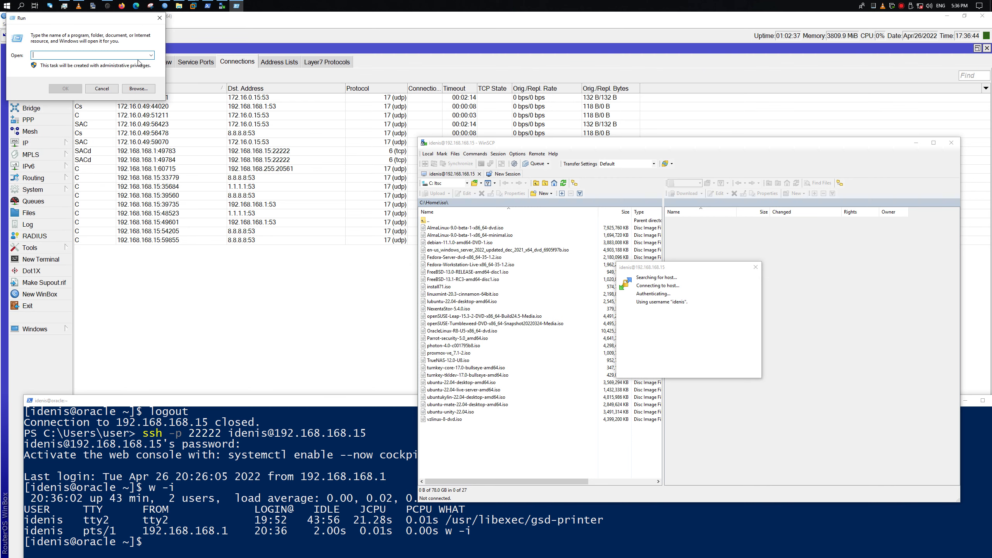
pyautogui.write('mstsc')
pyautogui.press('Return')
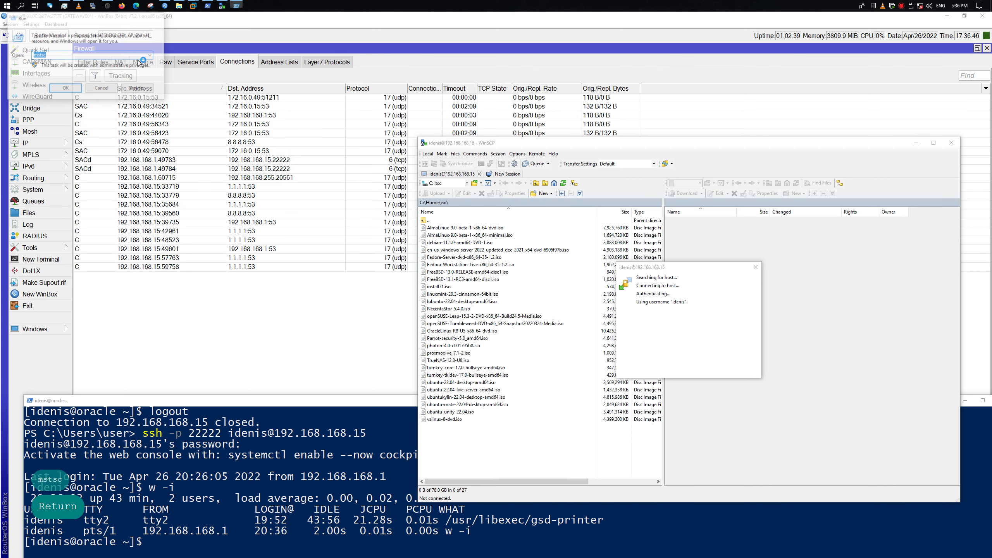
pyautogui.click(448, 207)
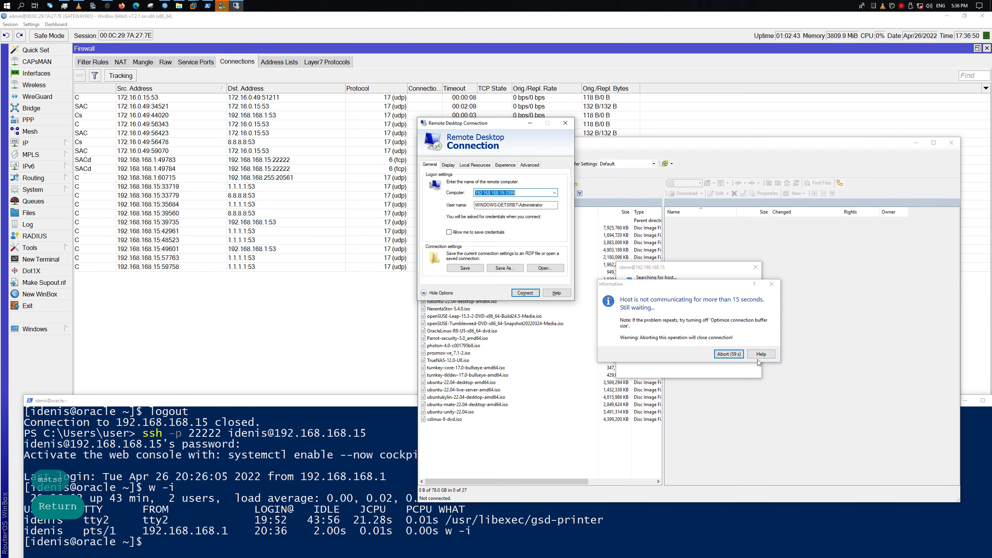
# Abort the stalled WinSCP login, switch the protocol back to SFTP and log in again
pyautogui.click(729, 354)
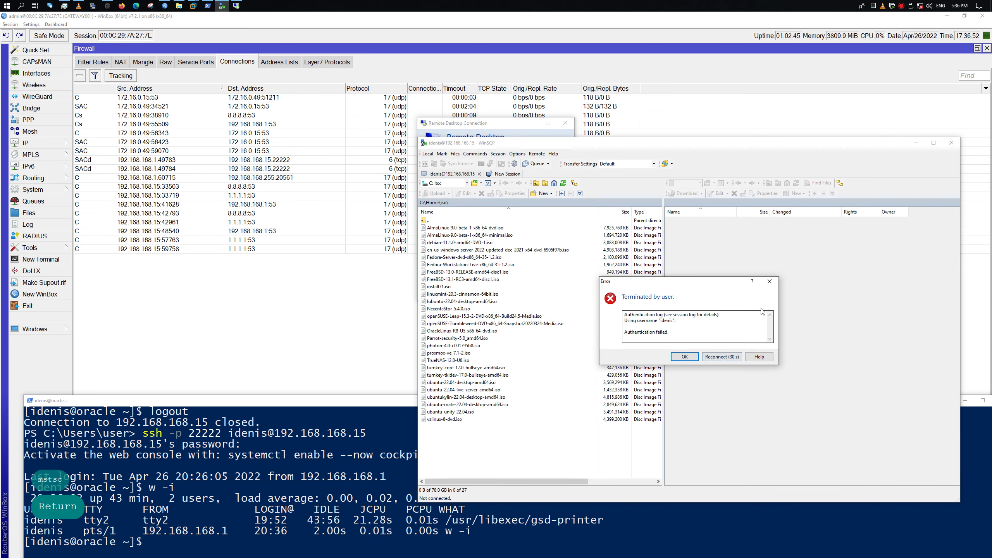
pyautogui.click(768, 282)
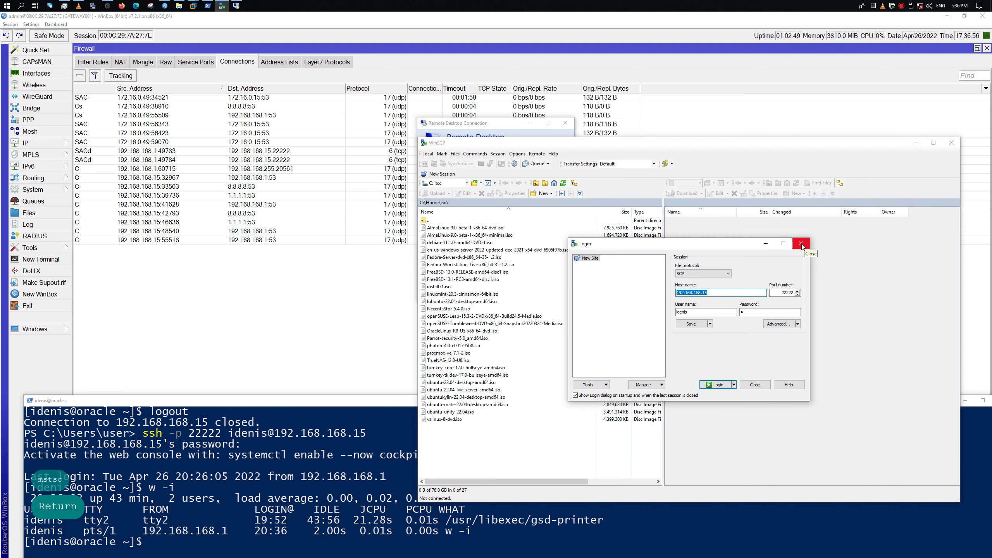
pyautogui.click(718, 274)
pyautogui.click(700, 281)
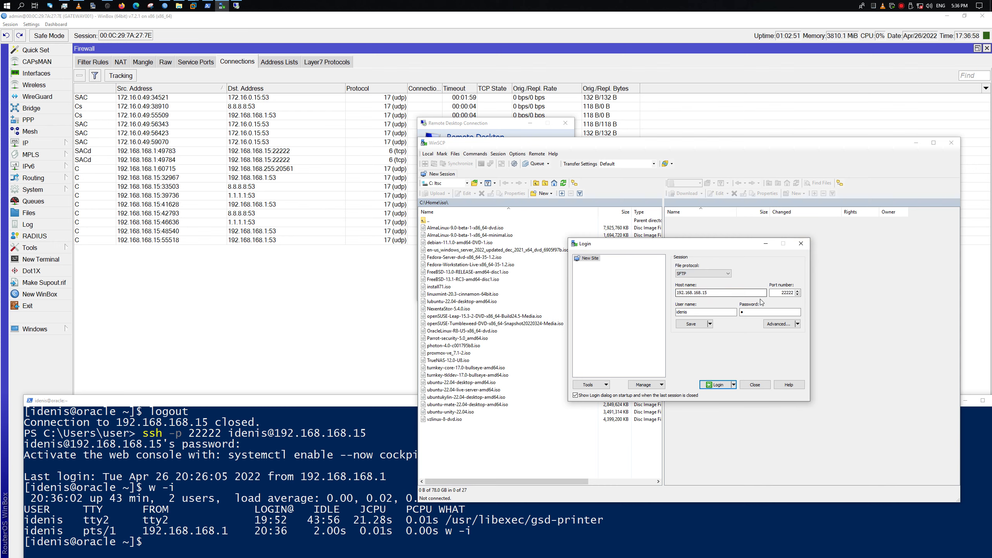
pyautogui.click(715, 388)
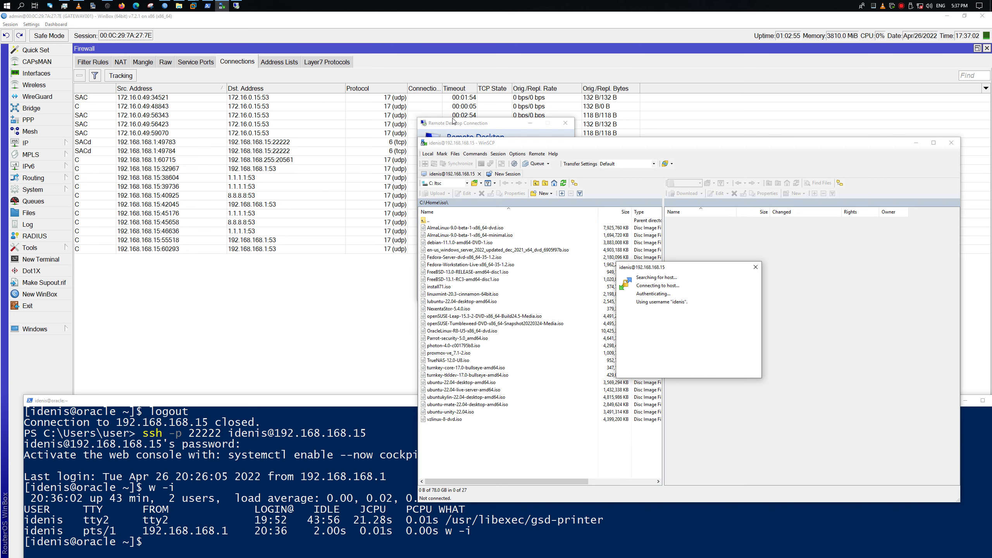
# Share the local ltsc (C:) drive instead of smart cards, then connect and accept the trust prompt
pyautogui.moveTo(453, 120); pyautogui.dragTo(496, 101)
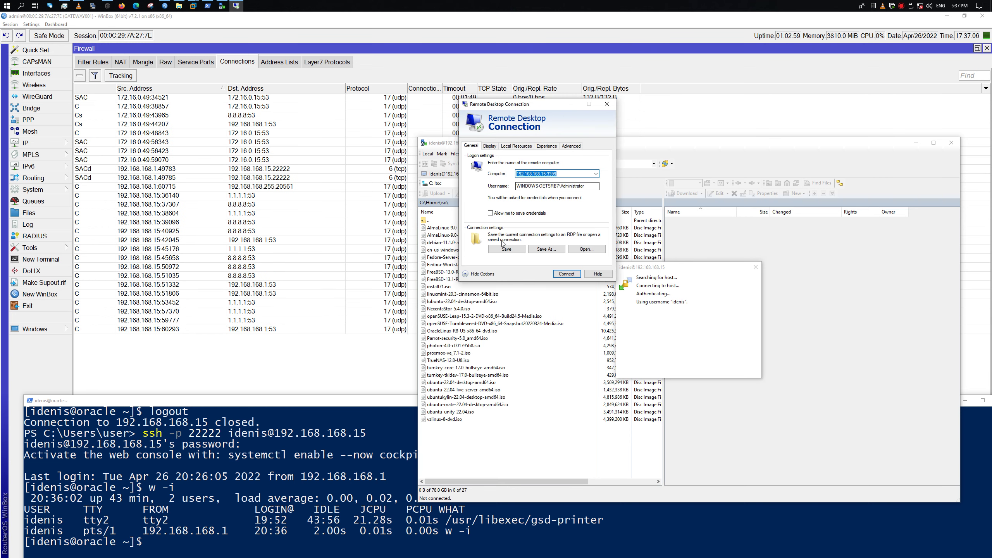
pyautogui.click(490, 146)
pyautogui.click(516, 146)
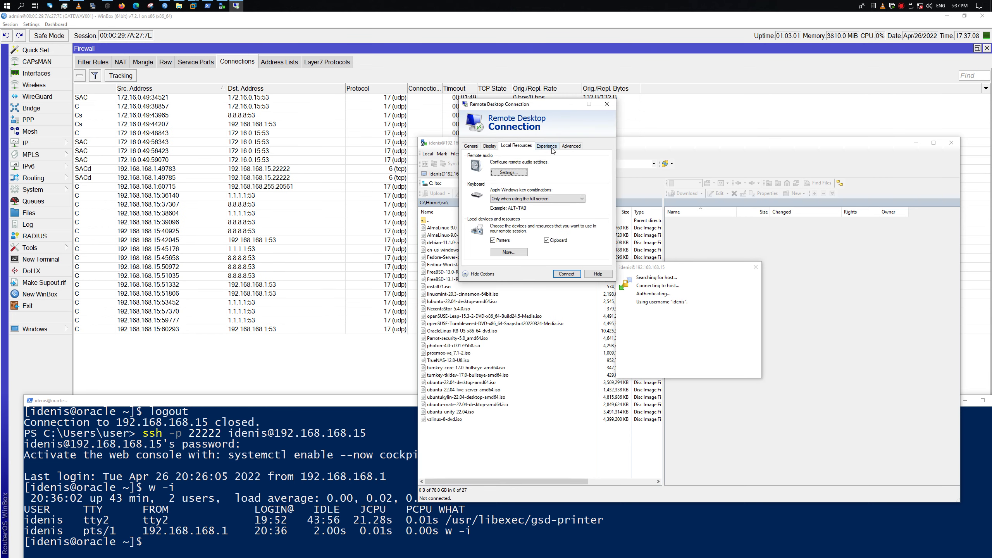
pyautogui.click(514, 252)
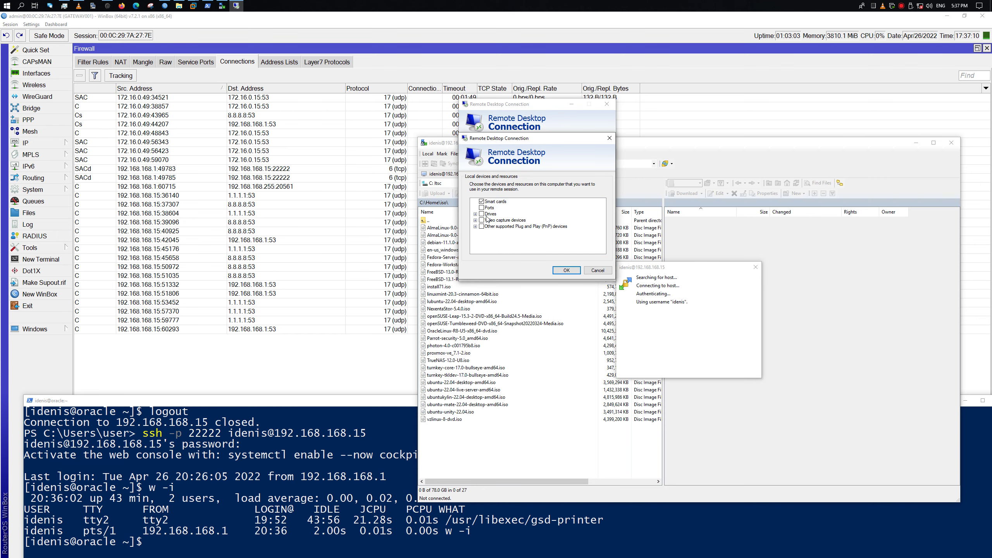
pyautogui.click(482, 201)
pyautogui.click(476, 215)
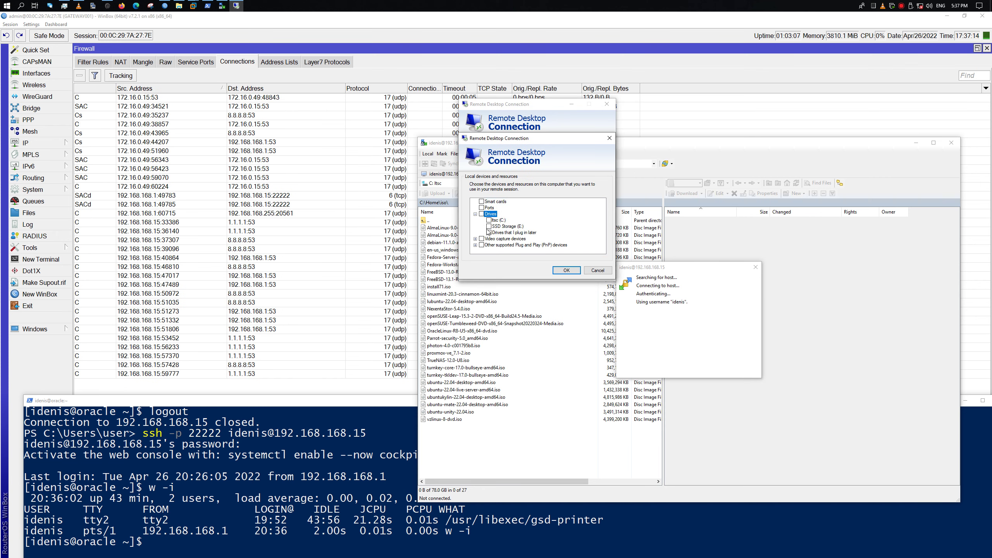
pyautogui.click(489, 221)
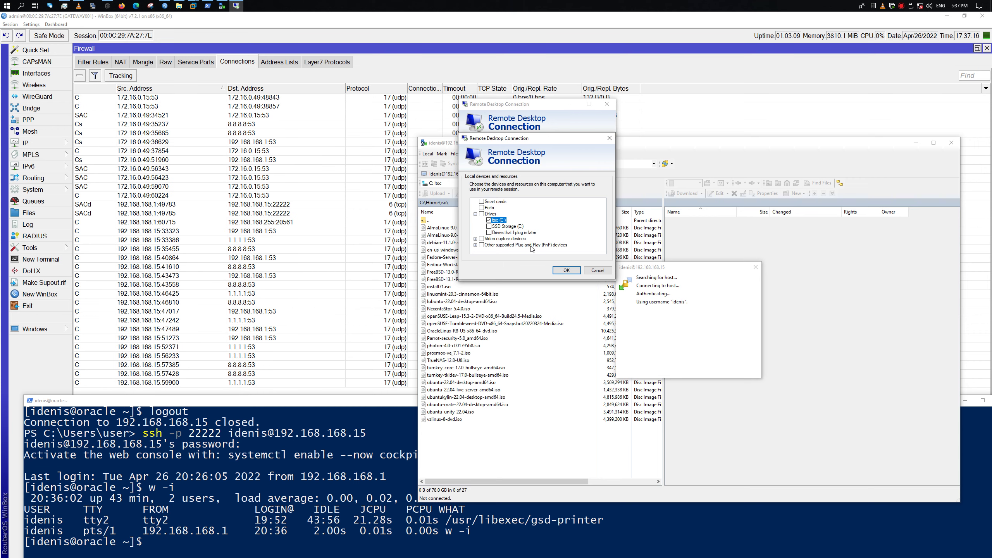
pyautogui.click(567, 270)
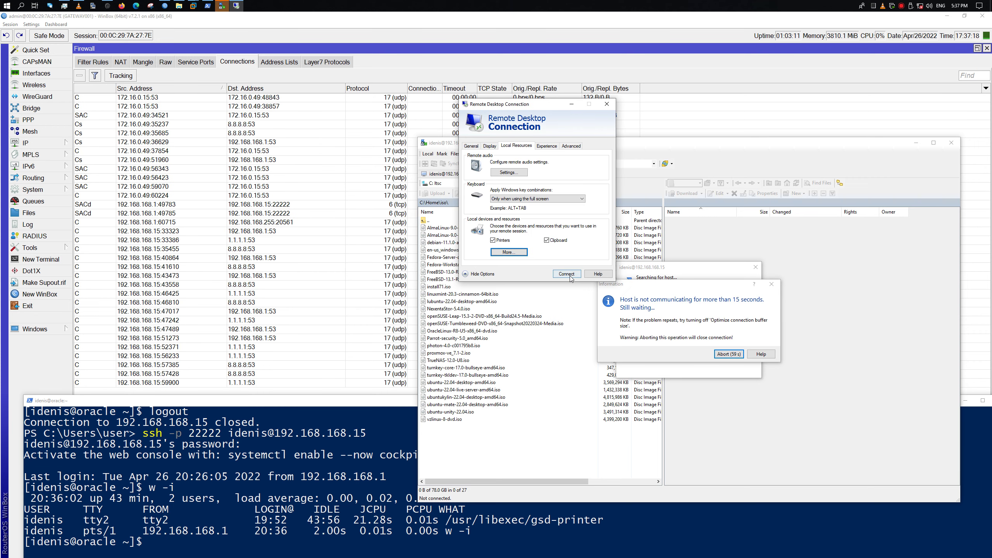
pyautogui.click(567, 274)
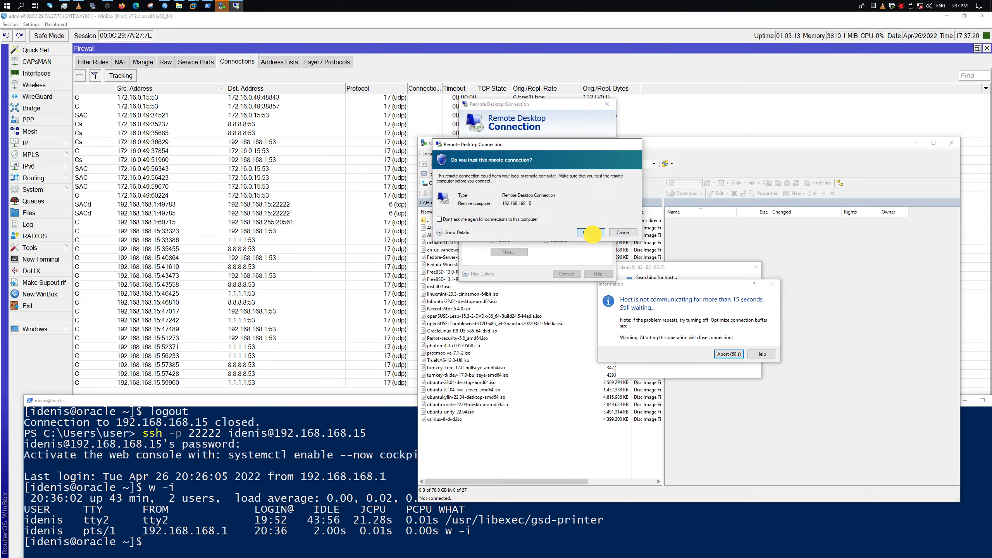
pyautogui.click(591, 232)
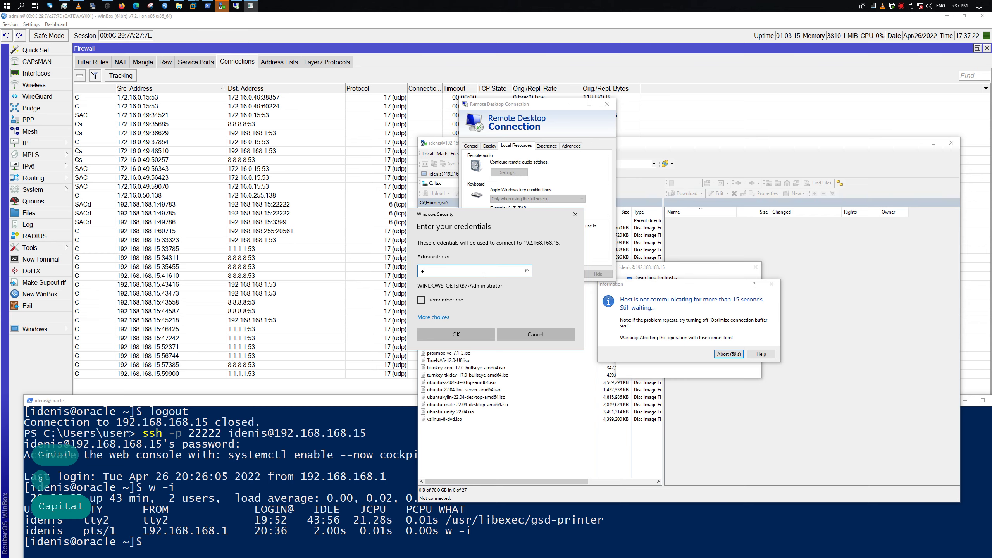
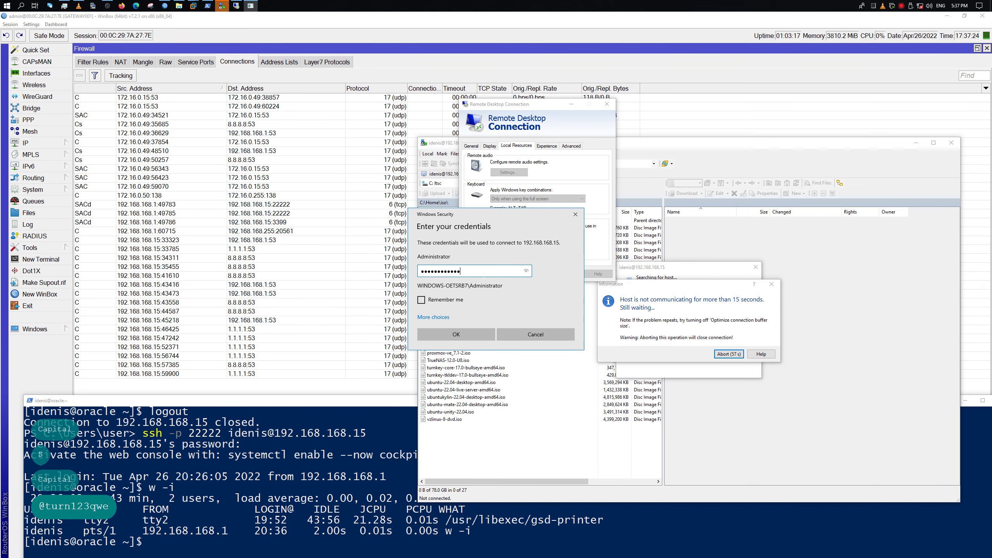
# Sign in to the remote server with the account password and dismiss the WinSCP connection error
pyautogui.press('Return')
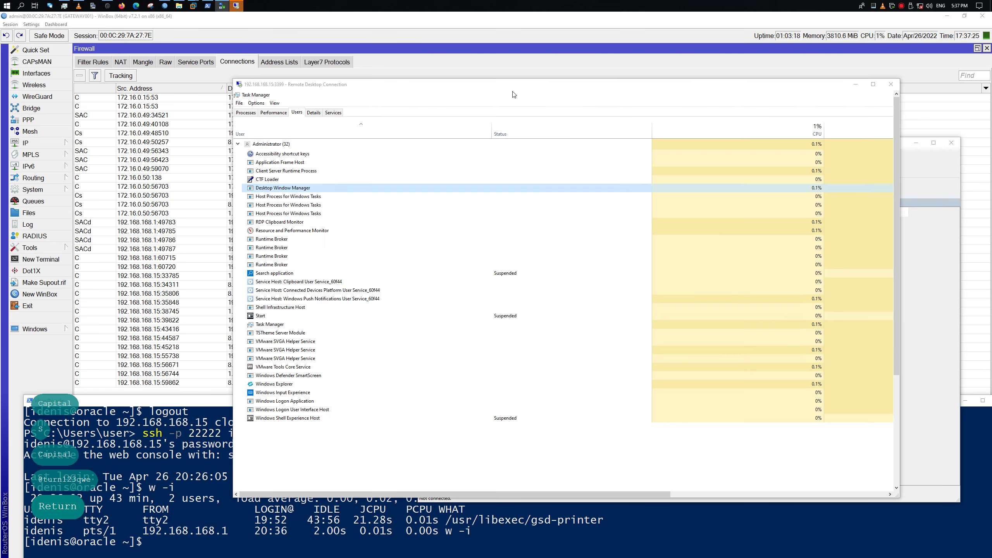
pyautogui.moveTo(513, 85); pyautogui.dragTo(331, 67)
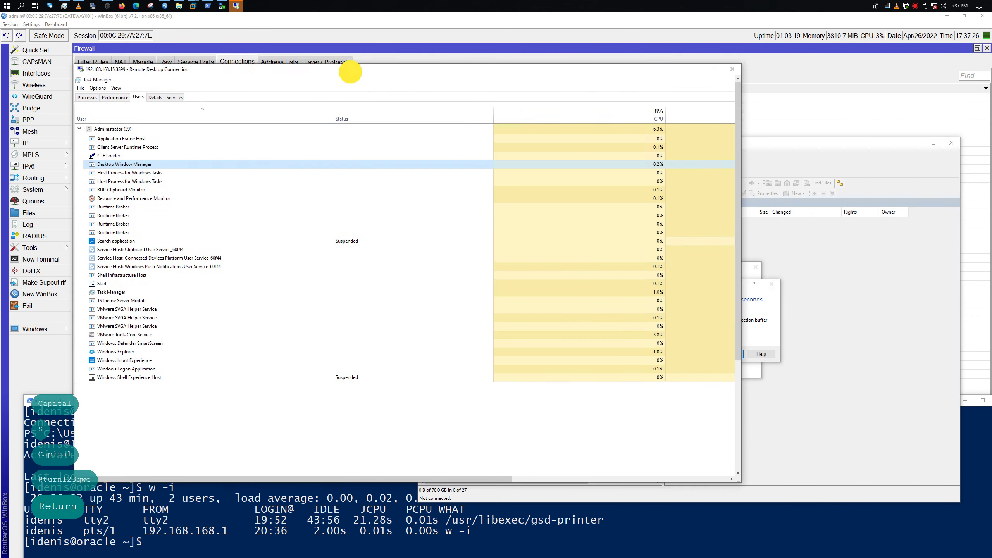
pyautogui.click(772, 284)
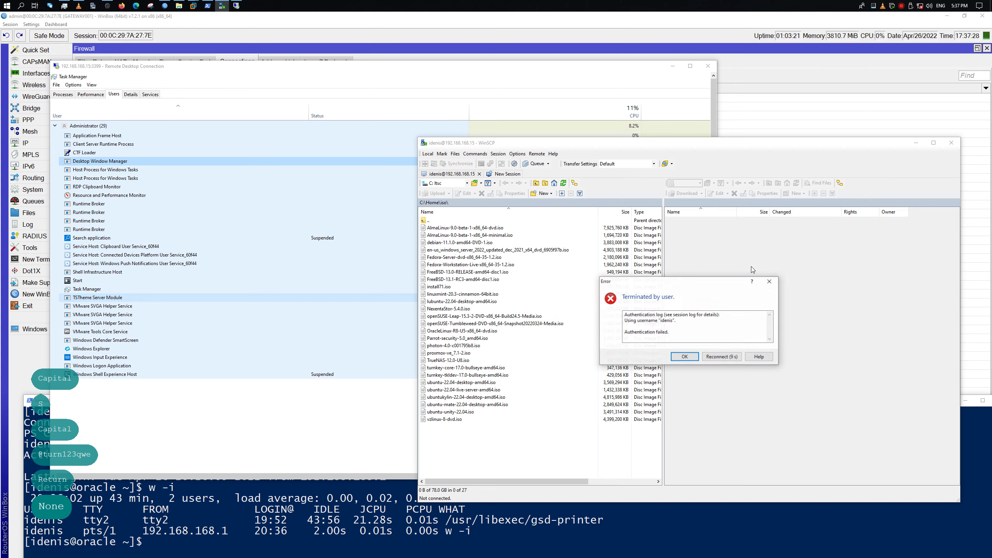
pyautogui.click(767, 283)
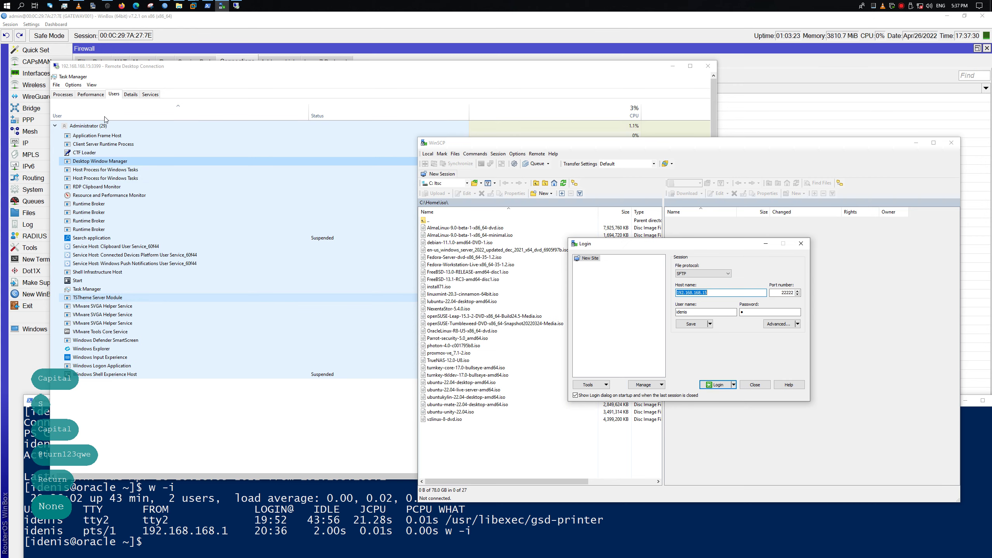
# Open File Explorer in the remote session and close Resource Monitor
pyautogui.click(195, 104)
pyautogui.moveTo(712, 278); pyautogui.dragTo(713, 395)
pyautogui.click(250, 465)
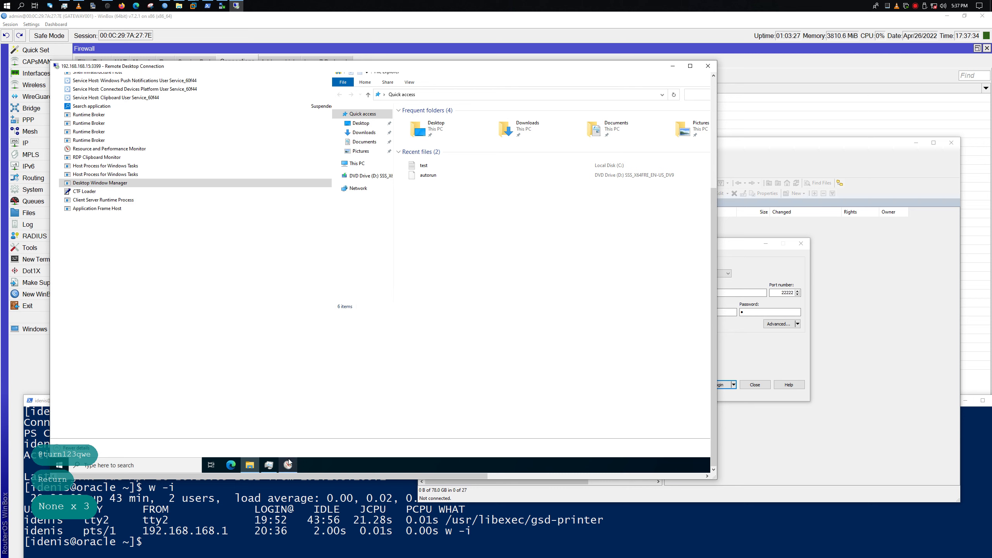
pyautogui.rightClick(289, 465)
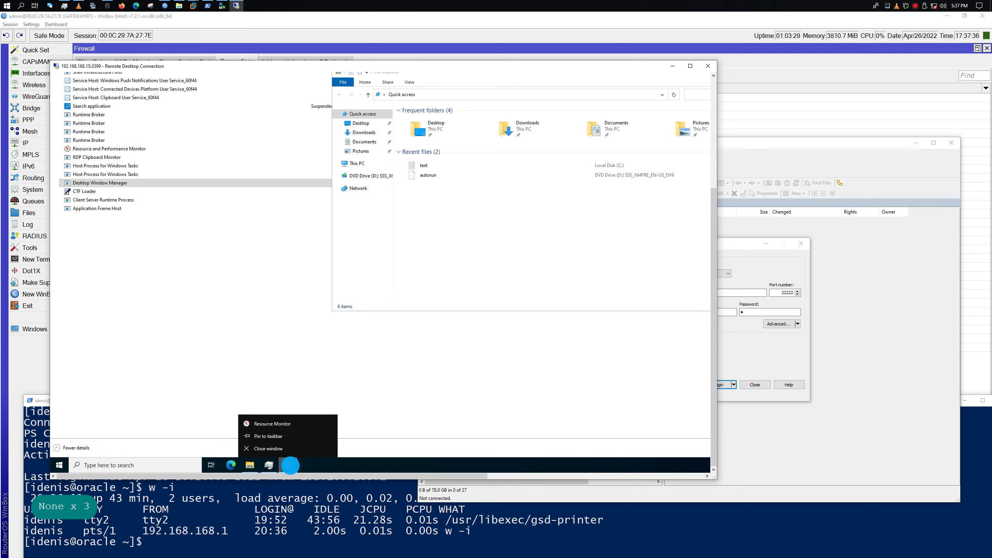
pyautogui.click(268, 449)
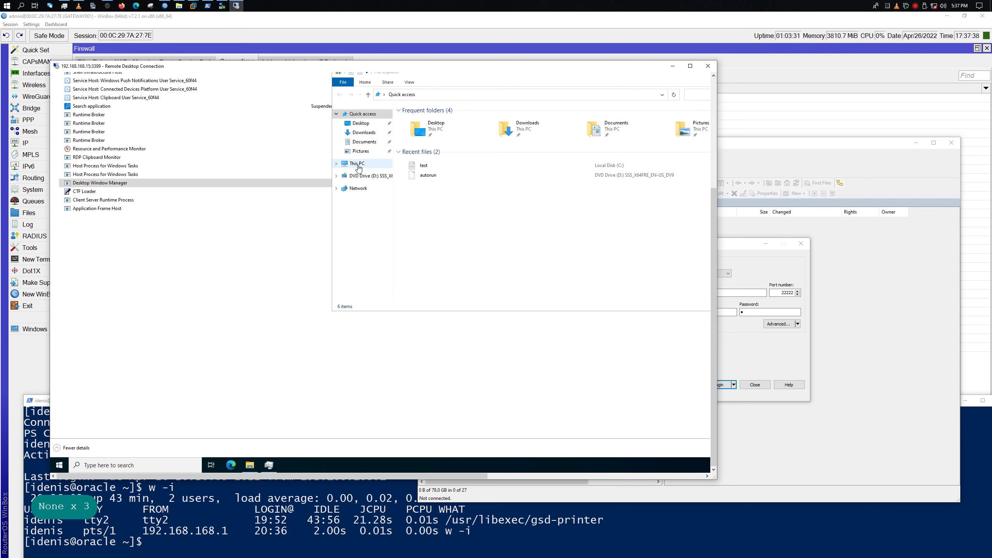
# Open the redirected C drive from This PC in the remote File Explorer
pyautogui.click(356, 164)
pyautogui.click(452, 244)
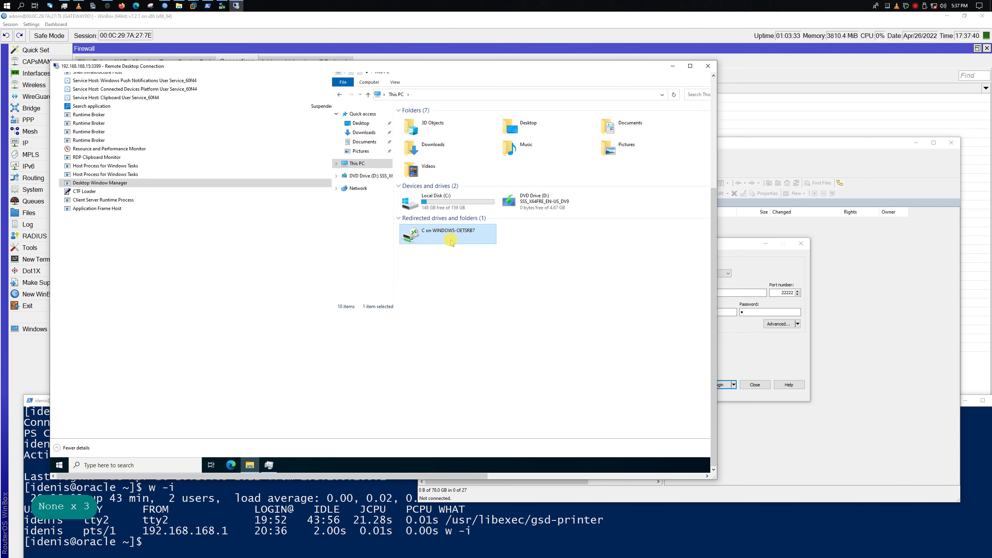
pyautogui.click(490, 4)
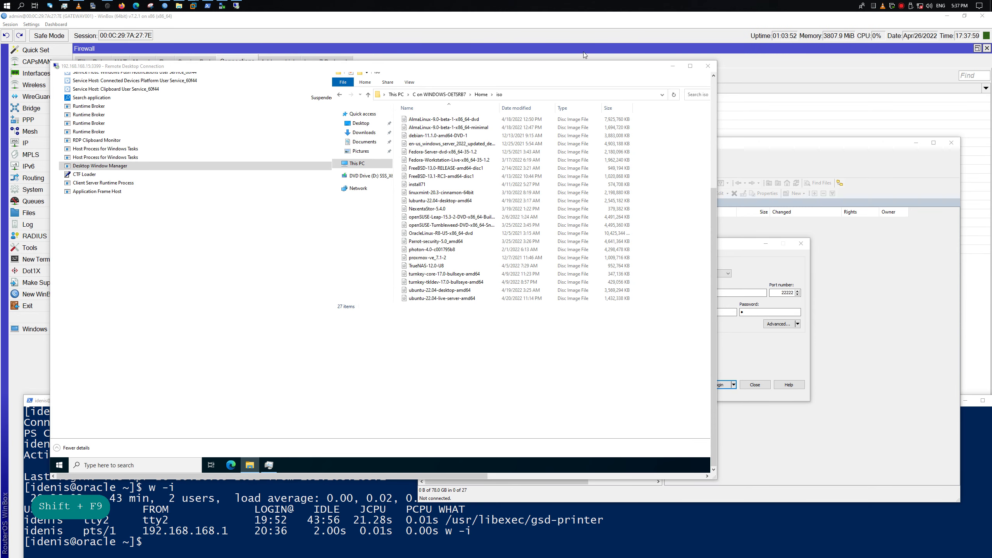
pyautogui.moveTo(584, 55); pyautogui.dragTo(615, 287)
pyautogui.click(859, 270)
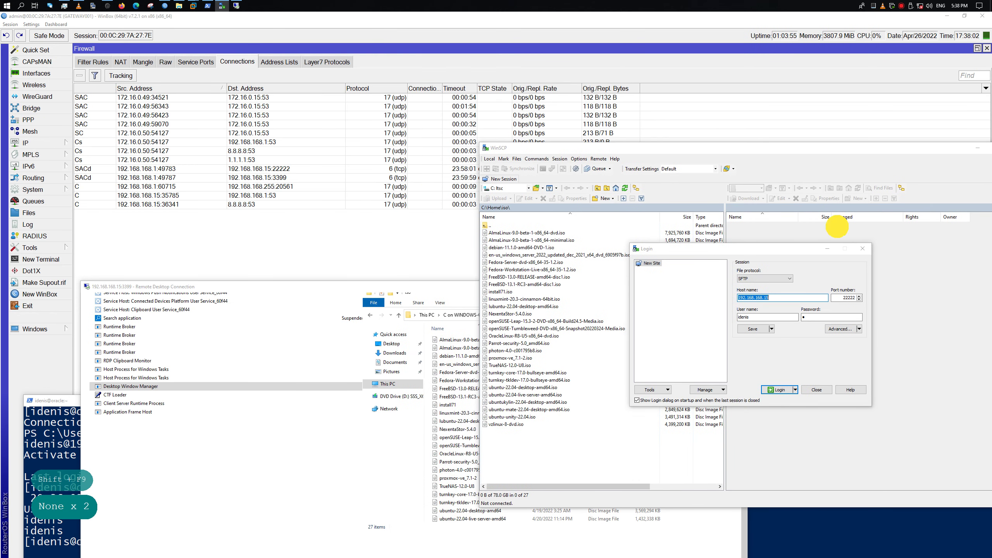
# Drag the AlmaLinux-9.0-beta-1-x86_64-minimal ISO from Home\iso onto Downloads and show copy details
pyautogui.moveTo(687, 148); pyautogui.dragTo(861, 248)
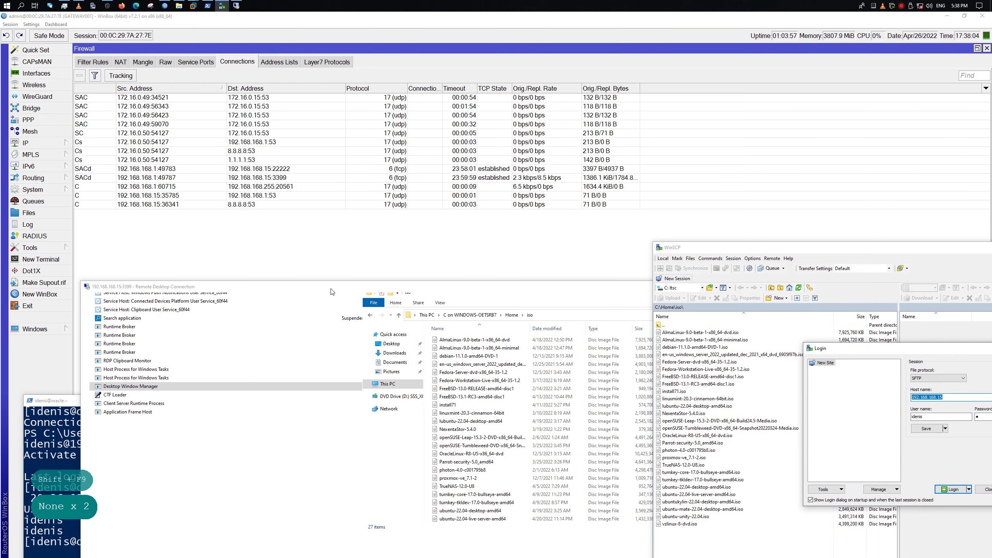
pyautogui.moveTo(331, 291); pyautogui.dragTo(474, 238)
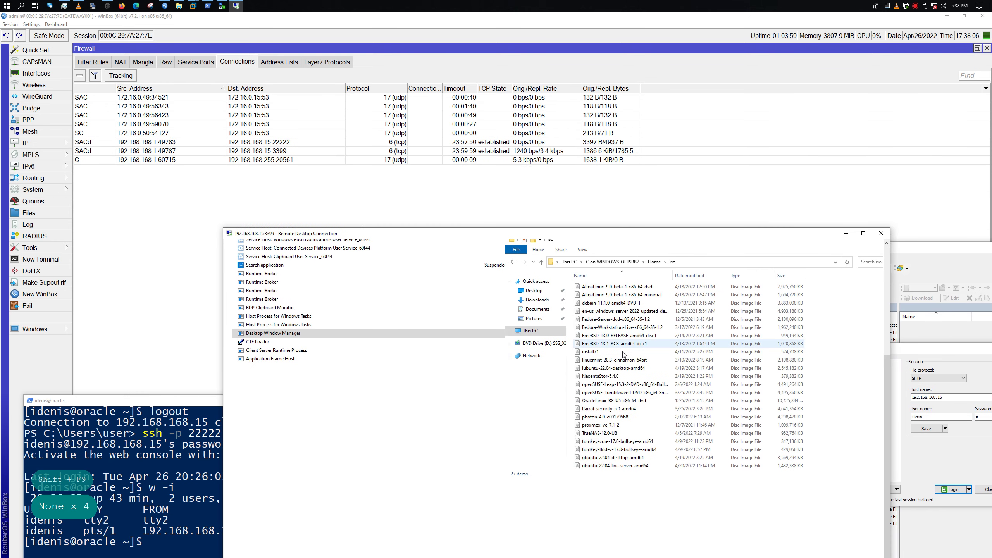
pyautogui.click(614, 296)
pyautogui.moveTo(640, 296); pyautogui.dragTo(540, 303)
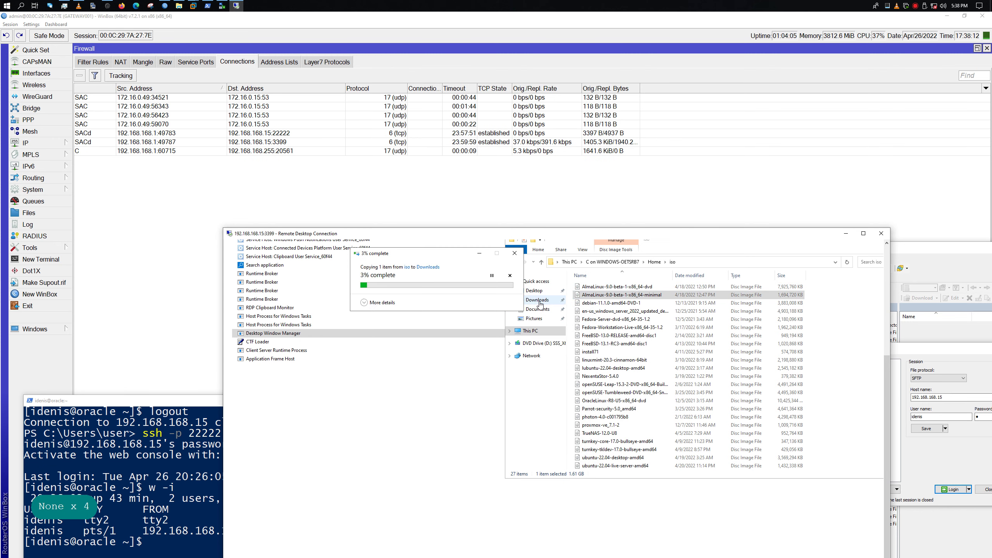
pyautogui.click(376, 303)
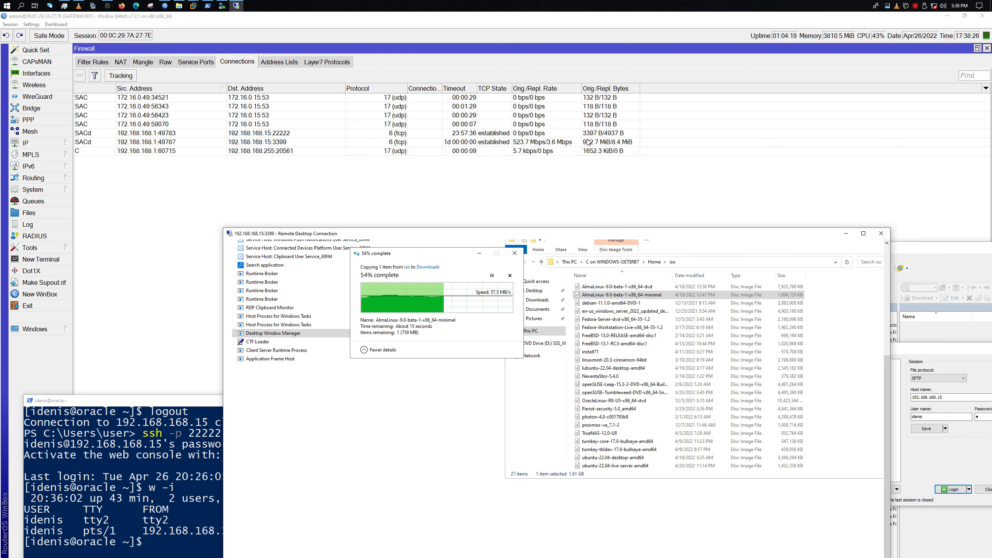
# Switch the Firewall Connections list to Detail Mode to inspect the 3399 connection
pyautogui.rightClick(602, 141)
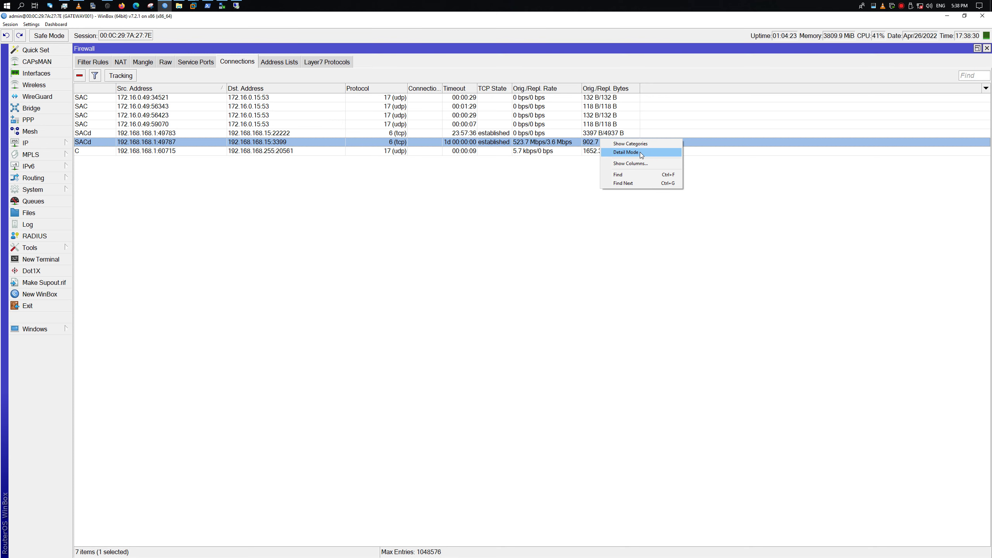
pyautogui.click(640, 153)
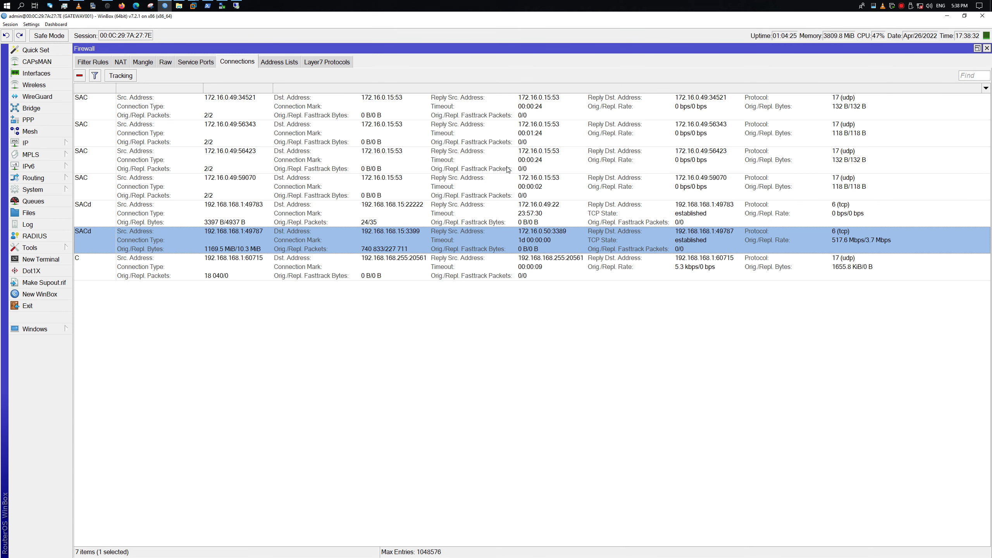
pyautogui.rightClick(528, 248)
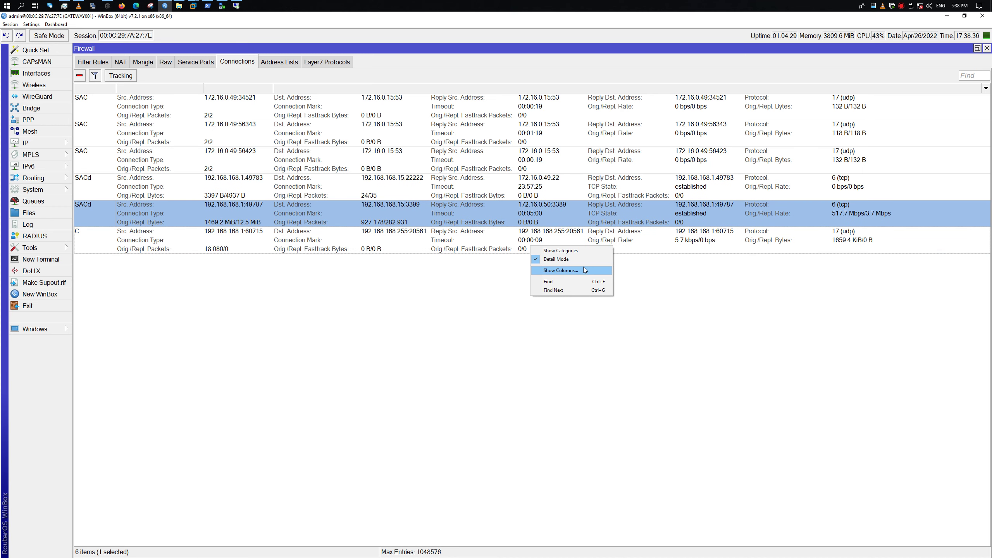
pyautogui.click(582, 250)
# View the Show Columns list without changes, then turn Detail Mode off for compact rows
pyautogui.rightClick(556, 220)
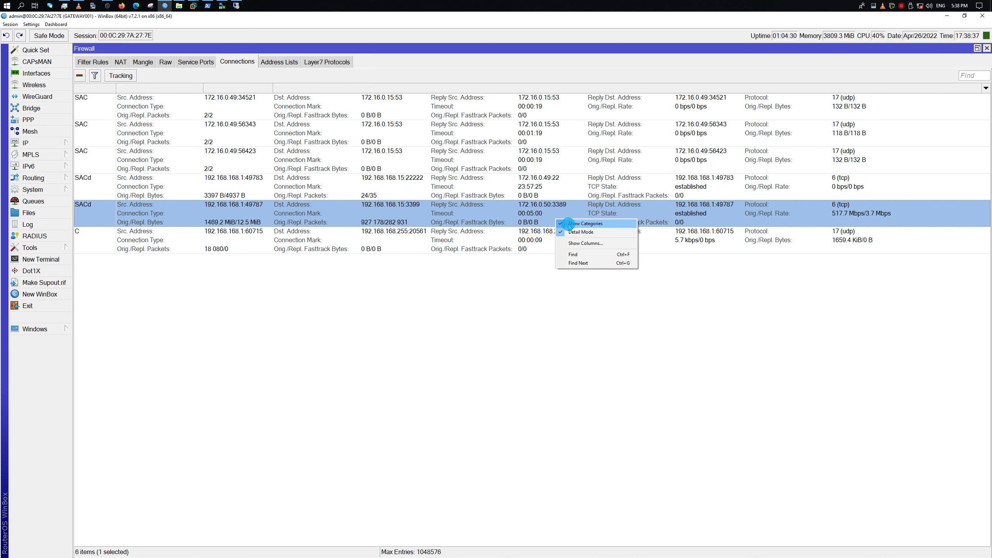
pyautogui.click(590, 243)
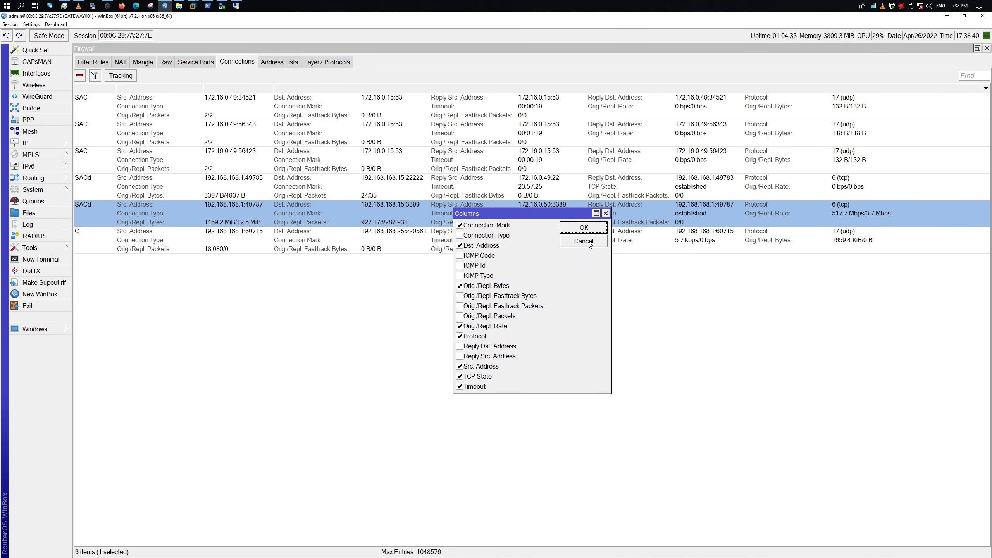
pyautogui.click(605, 214)
pyautogui.rightClick(424, 215)
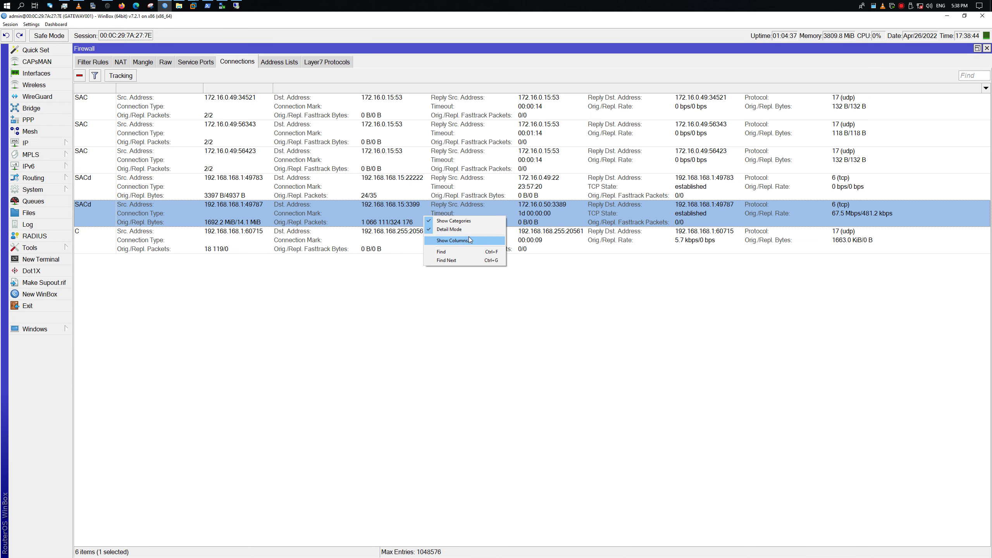
pyautogui.click(473, 219)
pyautogui.rightClick(467, 215)
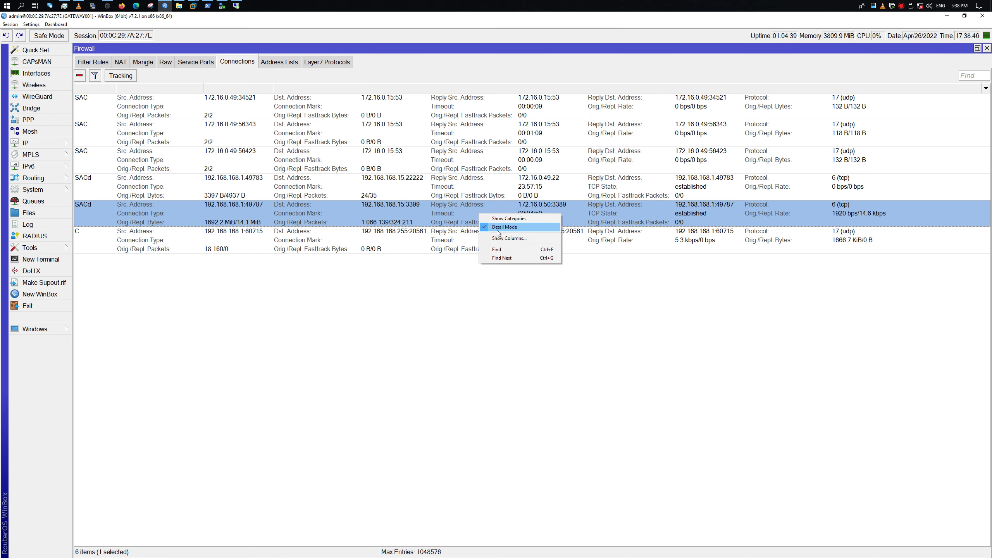
pyautogui.click(475, 226)
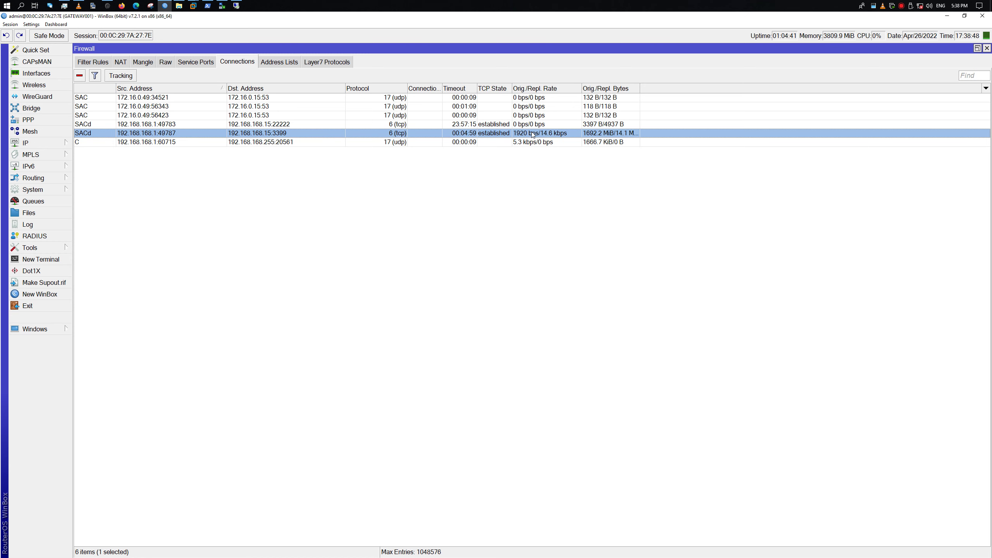
# Bring the remote session in front of WinBox and toggle maximize to watch the ISO copy near 99%
pyautogui.click(236, 5)
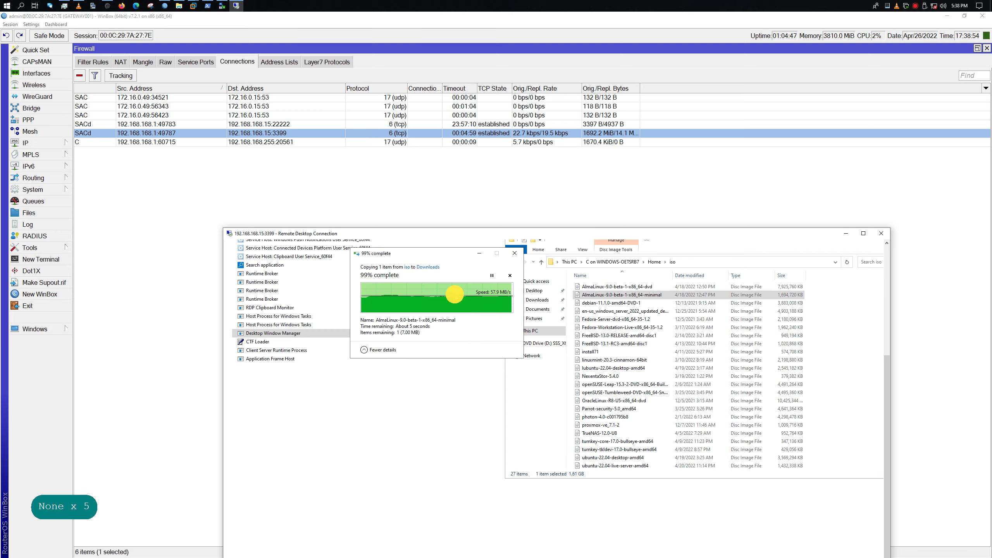
pyautogui.moveTo(486, 231); pyautogui.dragTo(488, 107)
pyautogui.moveTo(422, 108); pyautogui.dragTo(526, 147)
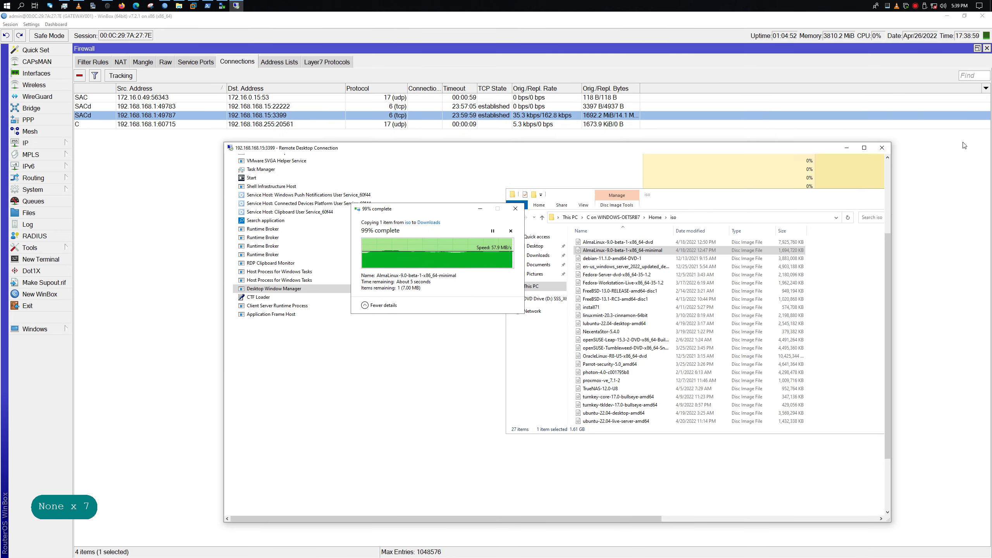
pyautogui.click(864, 153)
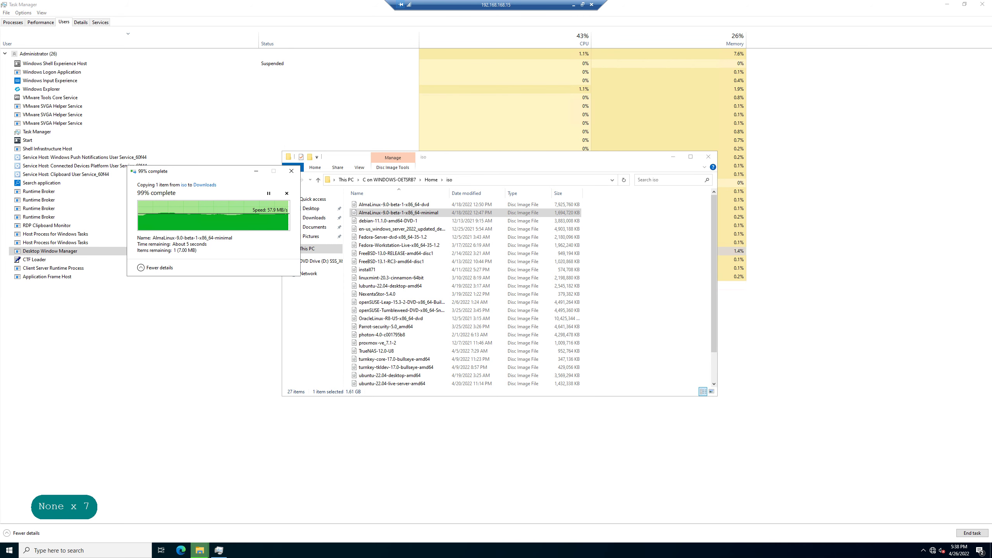
pyautogui.click(583, 4)
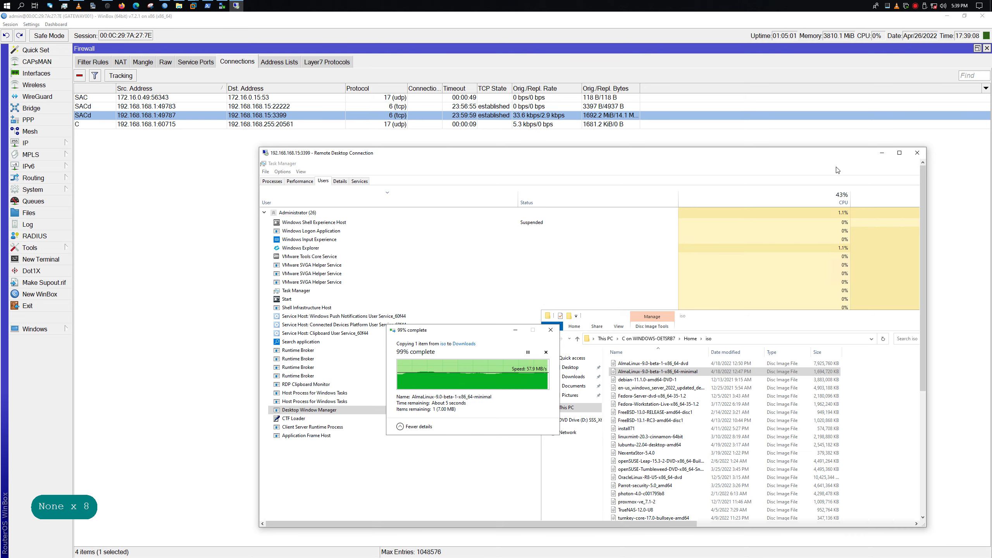
pyautogui.click(899, 152)
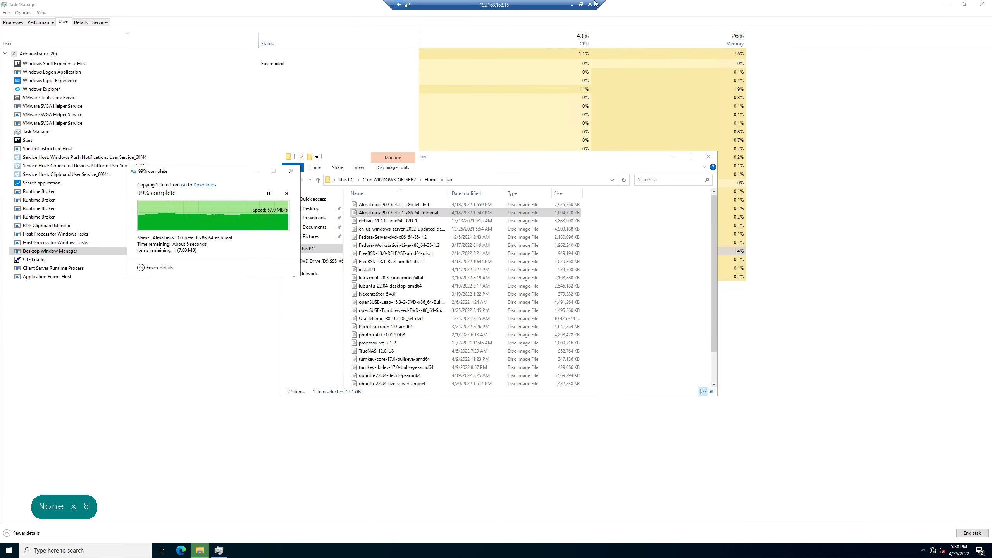
pyautogui.click(581, 5)
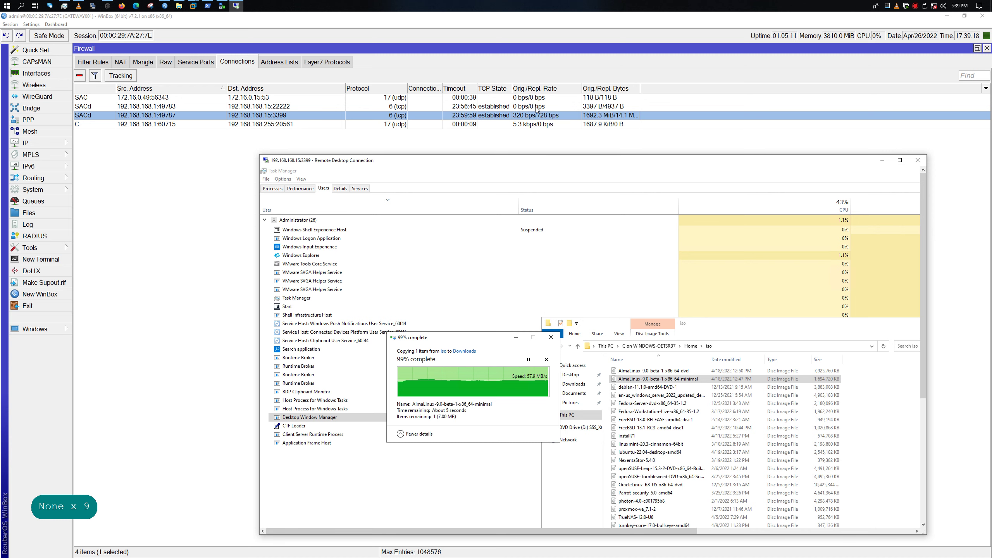
# Select the AlmaLinux dvd ISO, then move and enlarge the remote session window to show its taskbar
pyautogui.click(565, 3)
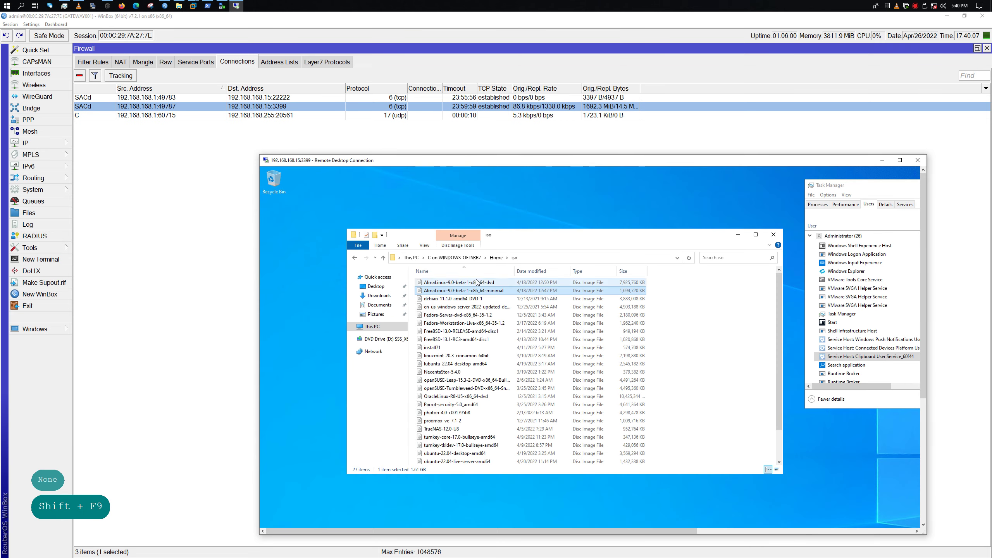
pyautogui.moveTo(480, 281); pyautogui.dragTo(500, 299)
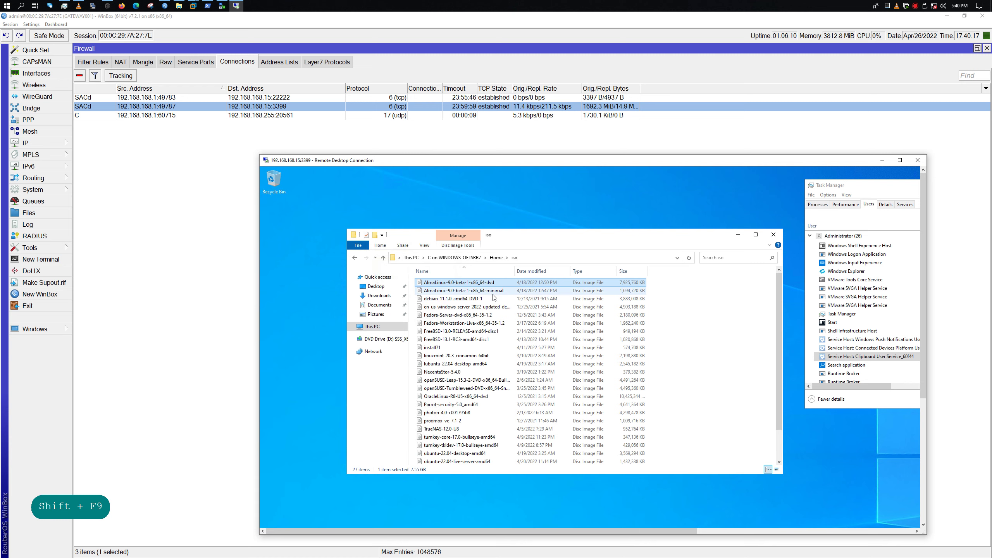
pyautogui.moveTo(569, 161); pyautogui.dragTo(442, 94)
pyautogui.moveTo(797, 471); pyautogui.dragTo(955, 536)
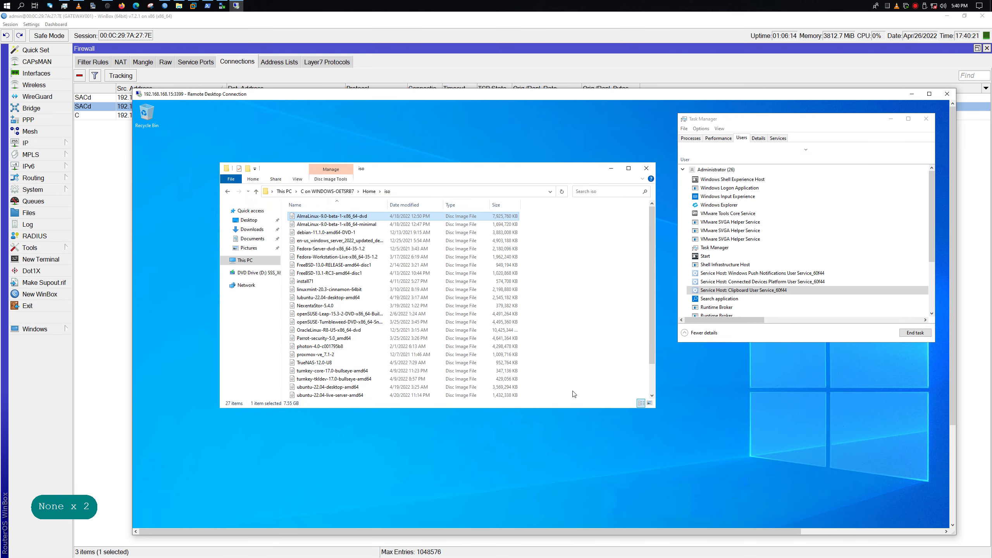
pyautogui.moveTo(952, 392); pyautogui.dragTo(952, 489)
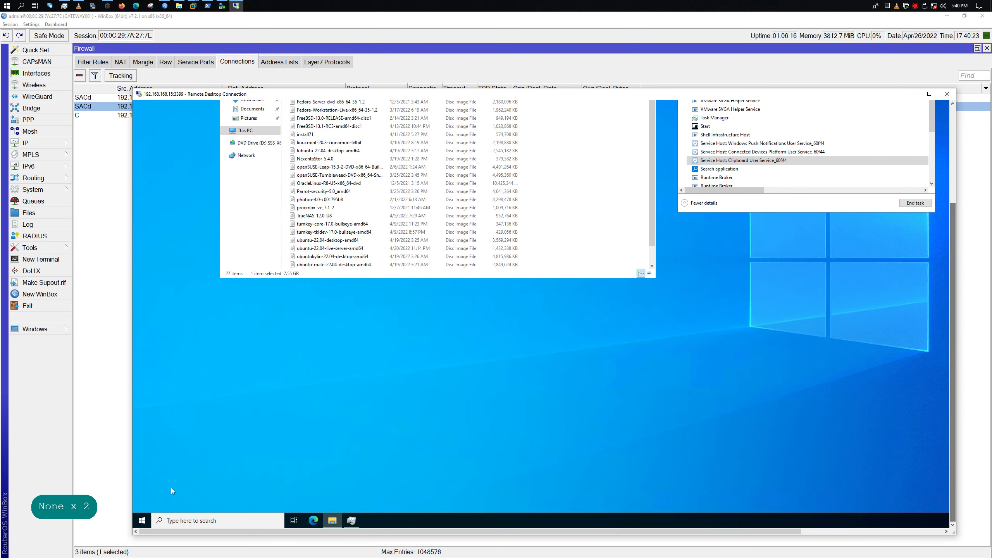
# Open an administrator PowerShell on the remote server and arrange it beside the desktop
pyautogui.rightClick(142, 521)
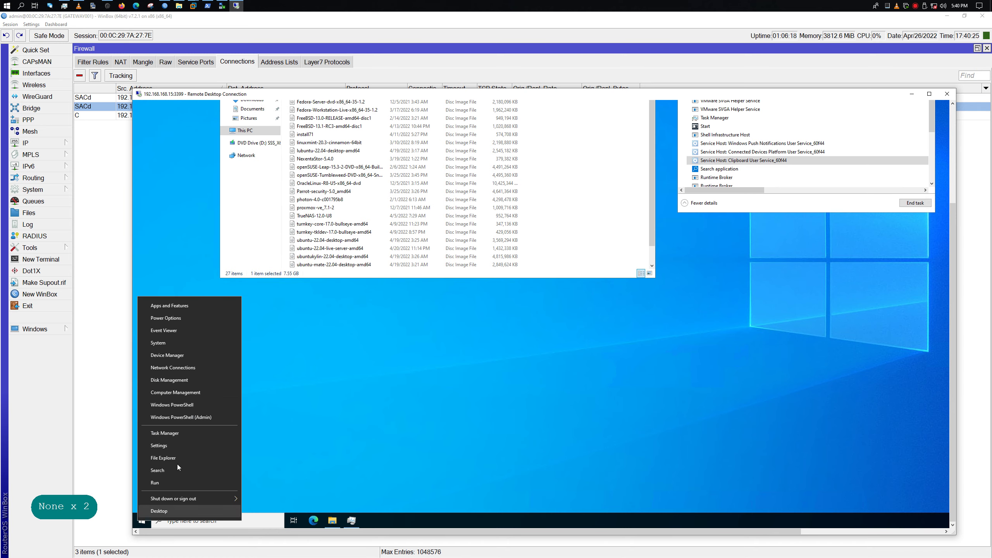
pyautogui.click(212, 405)
pyautogui.moveTo(465, 100)
pyautogui.mouseDown()
pyautogui.moveTo(474, 259)
pyautogui.moveTo(450, 93)
pyautogui.mouseUp()
pyautogui.moveTo(541, 501); pyautogui.dragTo(563, 385)
pyautogui.moveTo(359, 90); pyautogui.dragTo(375, 72)
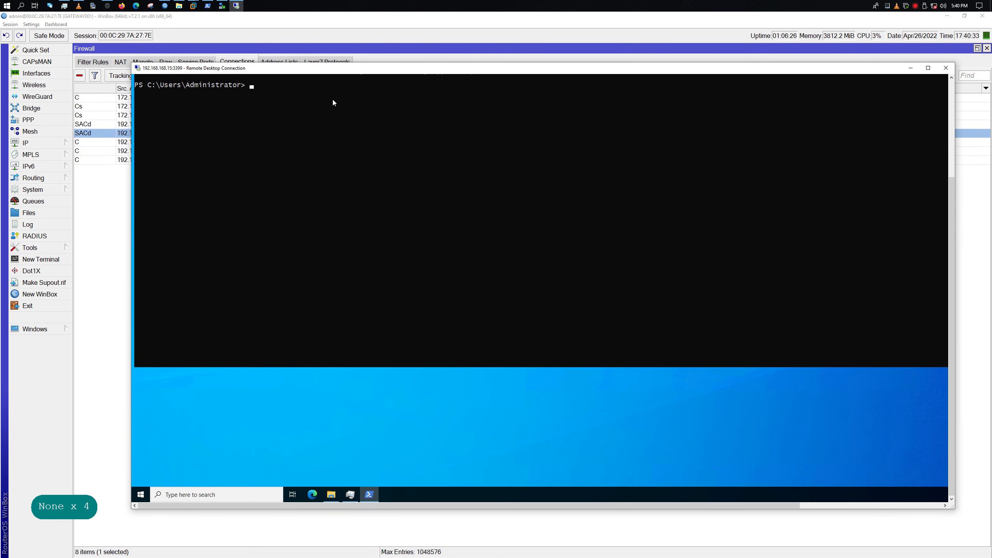
pyautogui.doubleClick(409, 71)
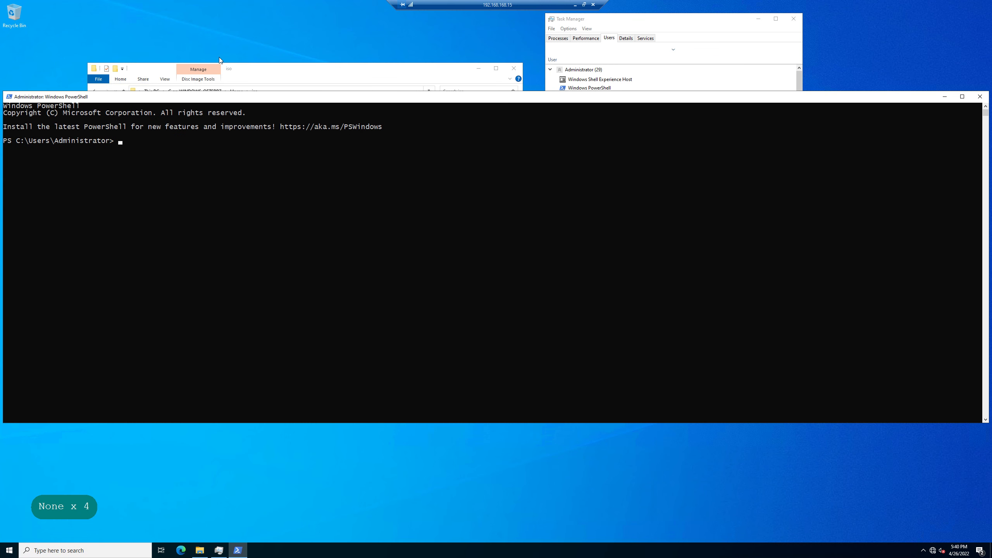
pyautogui.moveTo(378, 92); pyautogui.dragTo(439, 286)
# Copy the AlmaLinux dvd ISO from the iso folder into Downloads
pyautogui.click(201, 116)
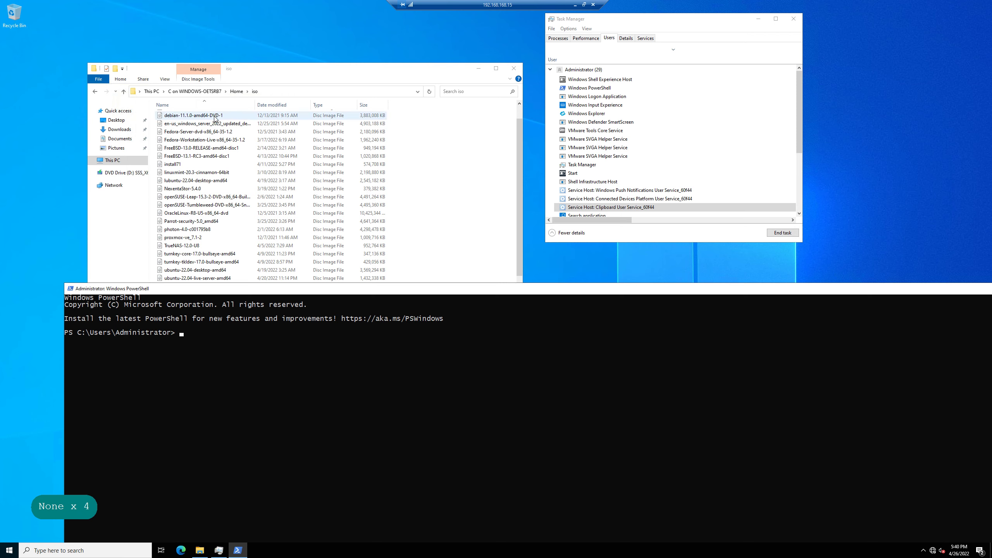
pyautogui.click(202, 122)
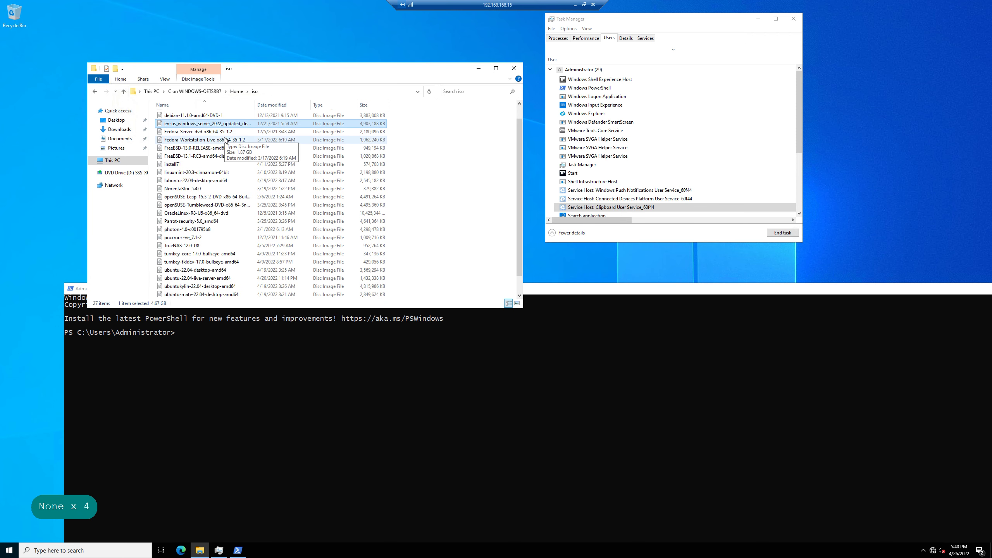
pyautogui.scroll(1, 211, 121)
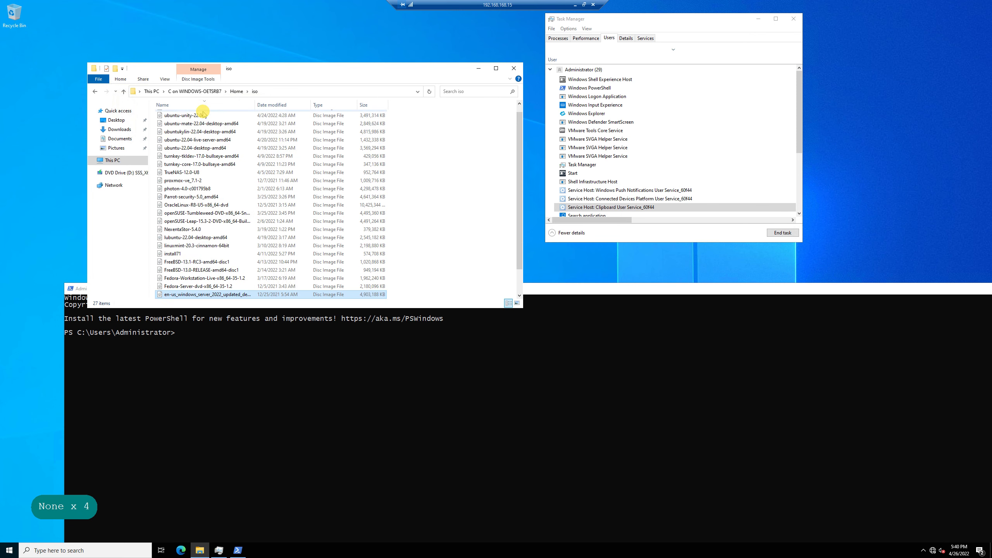
pyautogui.moveTo(211, 117); pyautogui.dragTo(124, 129)
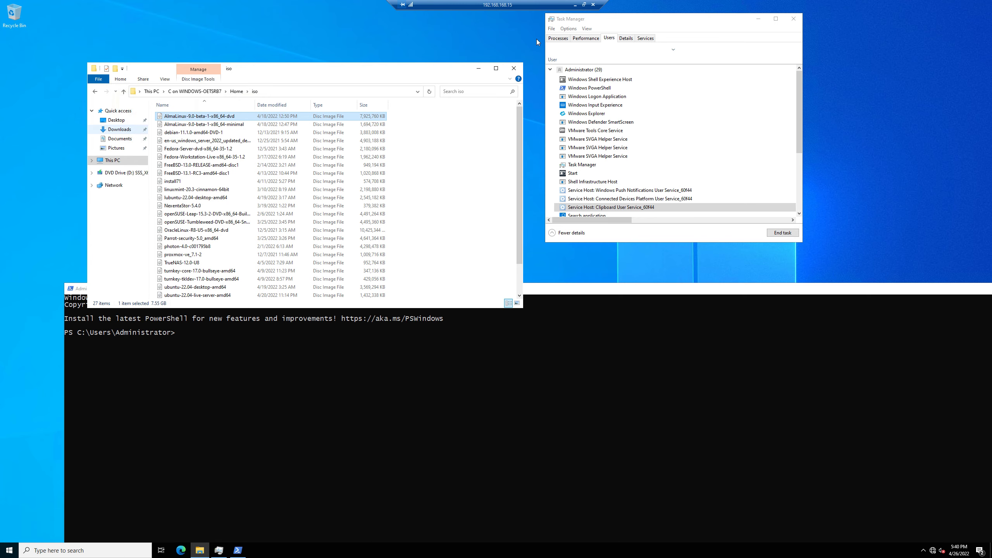
pyautogui.click(585, 5)
# In PowerShell, begin an scp command to the user's account at 172.16.0
pyautogui.click(394, 437)
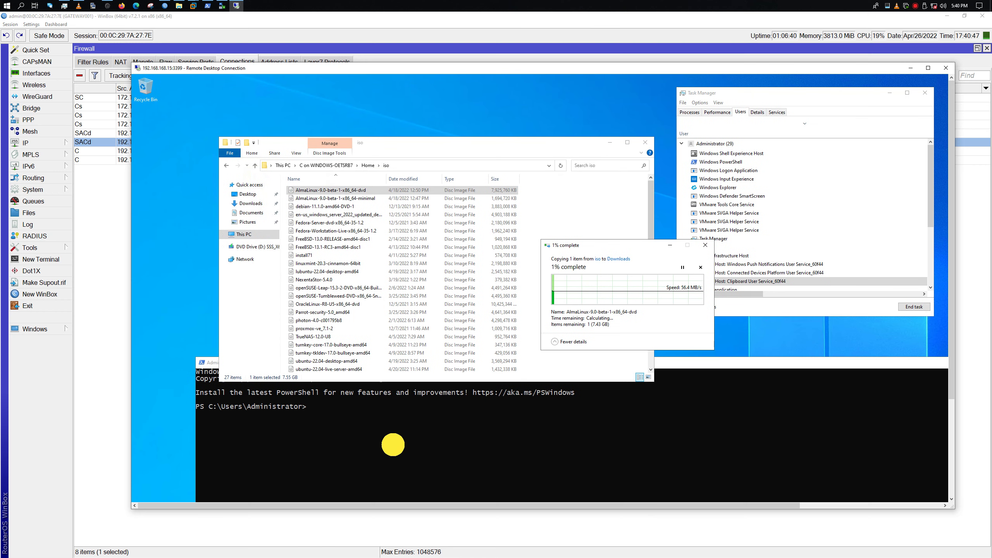
pyautogui.write('sc')
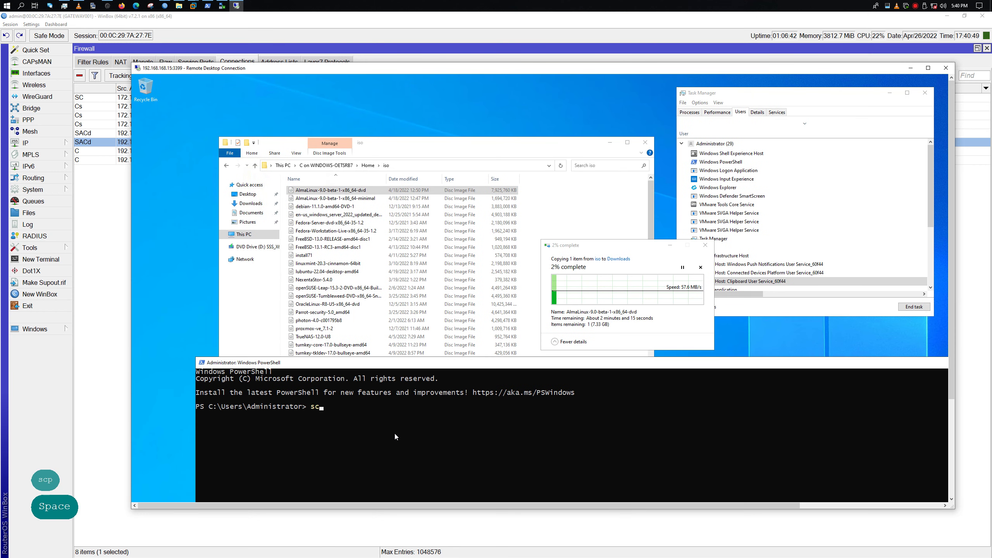
pyautogui.write('p idenis')
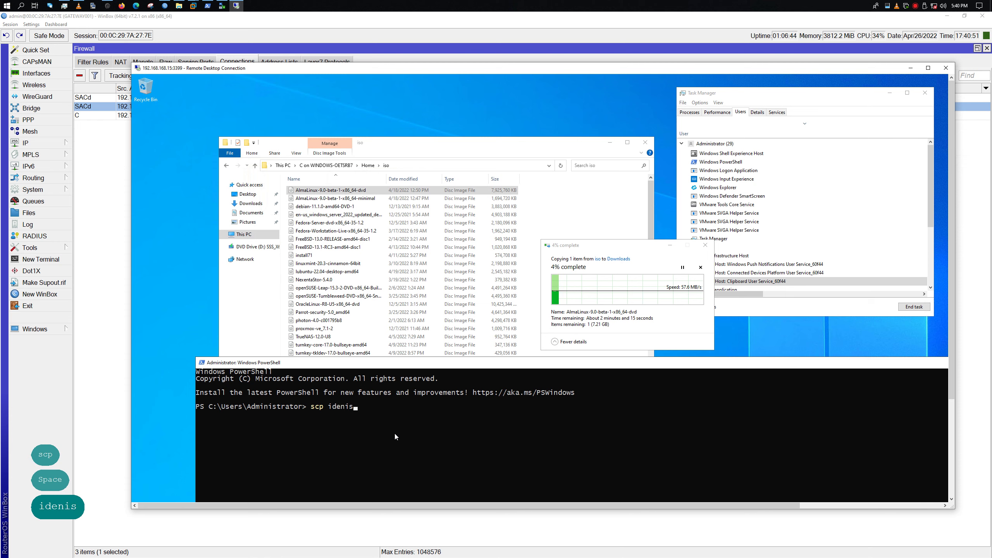
pyautogui.write('@19')
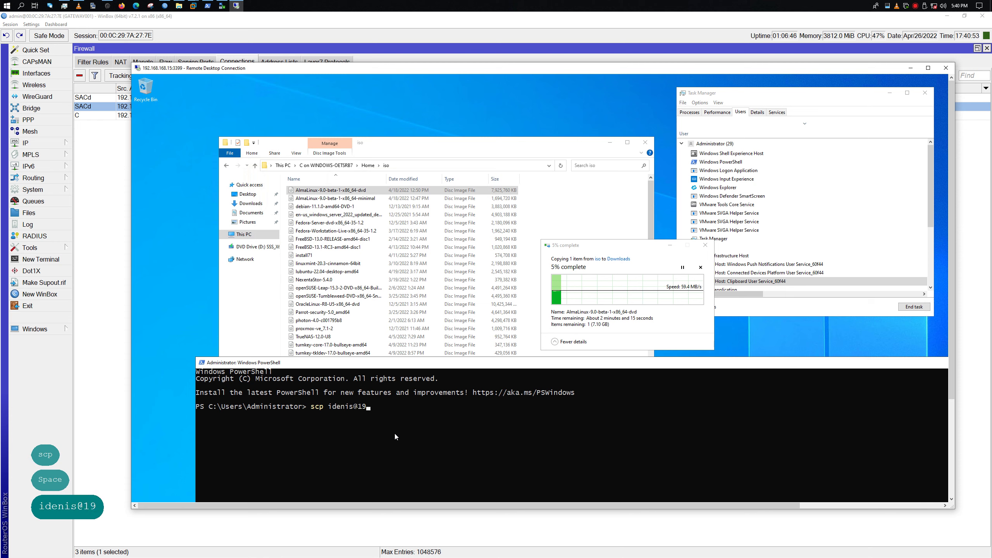
pyautogui.press('BackSpace')
pyautogui.write('72.16')
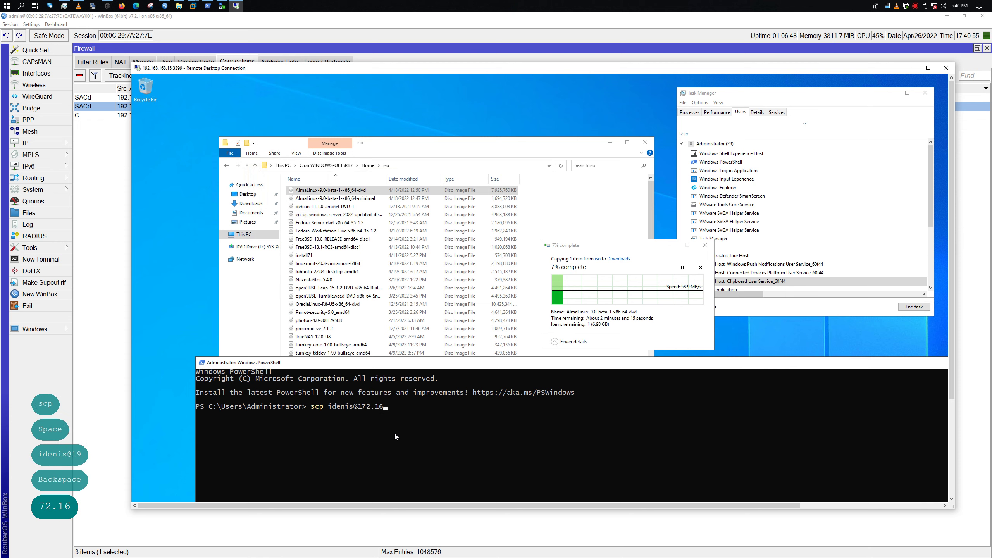
pyautogui.write('.0.')
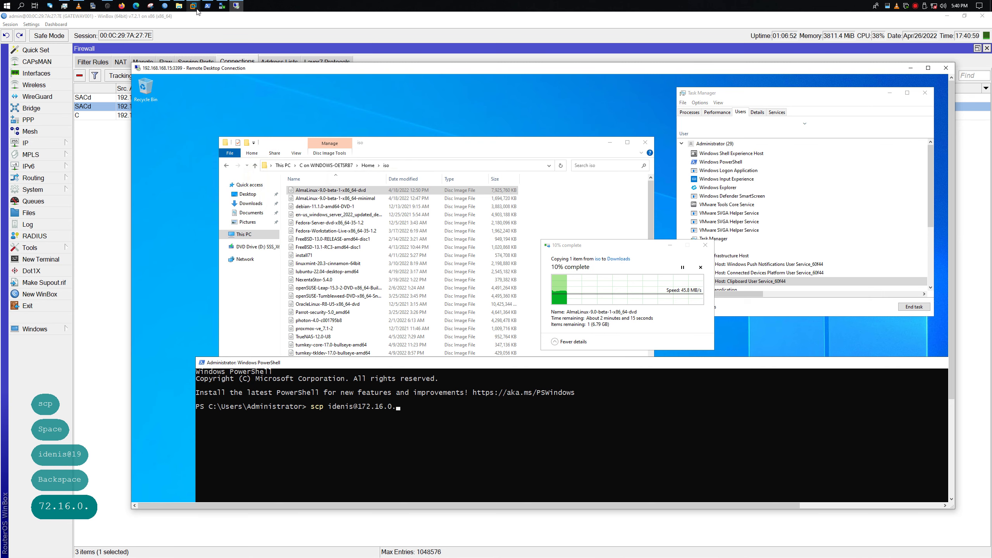
# Unlock the Oracle Linux 8 VM and run ip a to find its address 172.16.0.49
pyautogui.moveTo(197, 10)
pyautogui.click(308, 38)
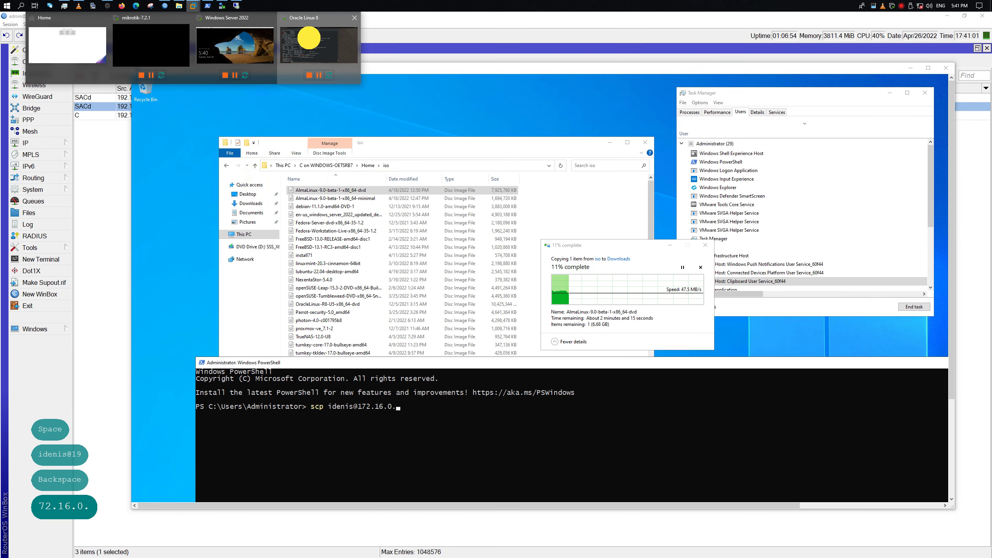
pyautogui.click(415, 300)
pyautogui.press('Num_Lock')
pyautogui.press('Return')
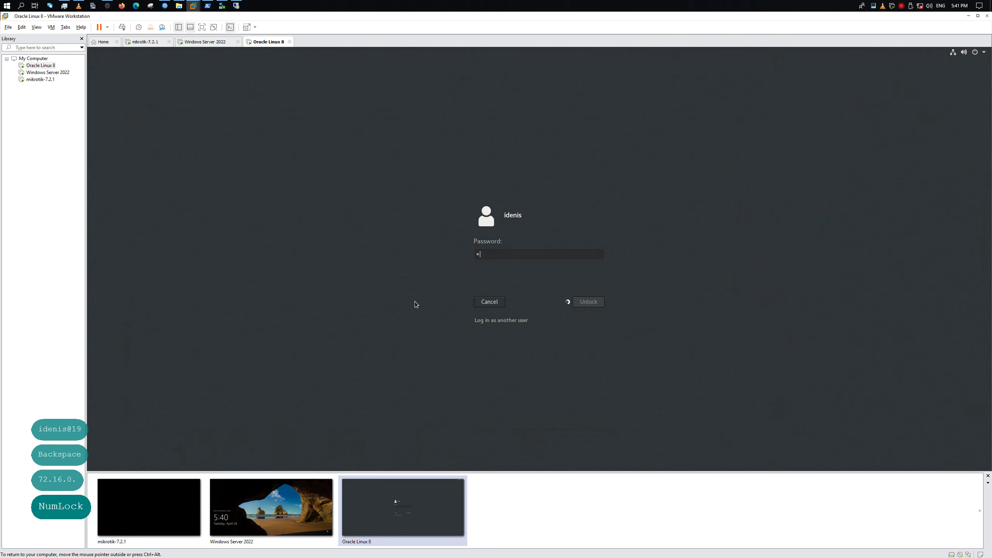
pyautogui.write('ip a')
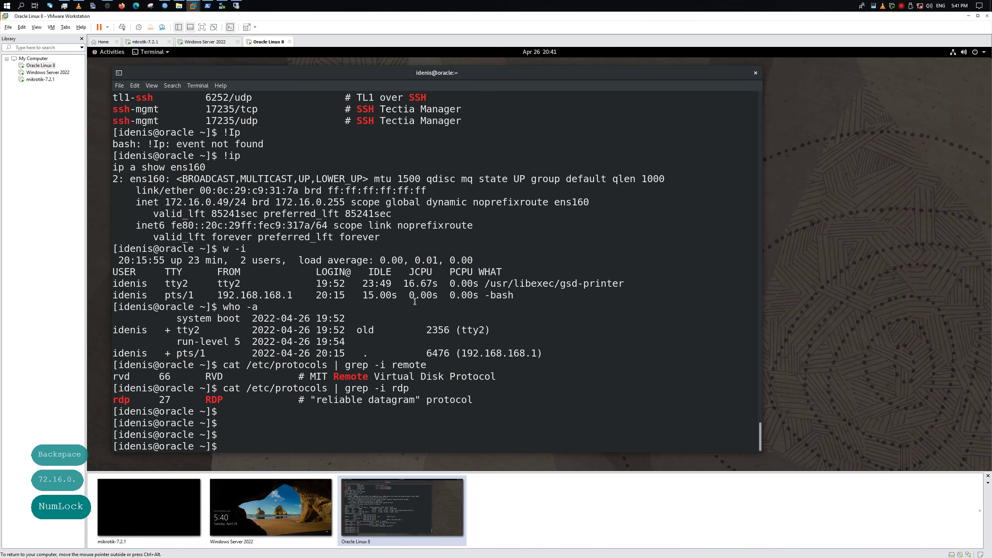
pyautogui.press('Return')
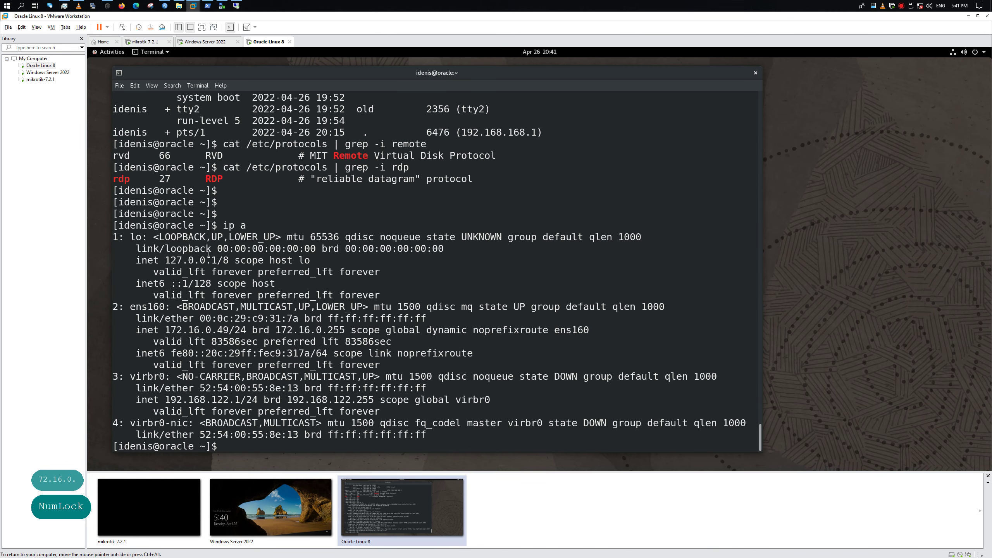
pyautogui.press('Num_Lock')
pyautogui.click(969, 15)
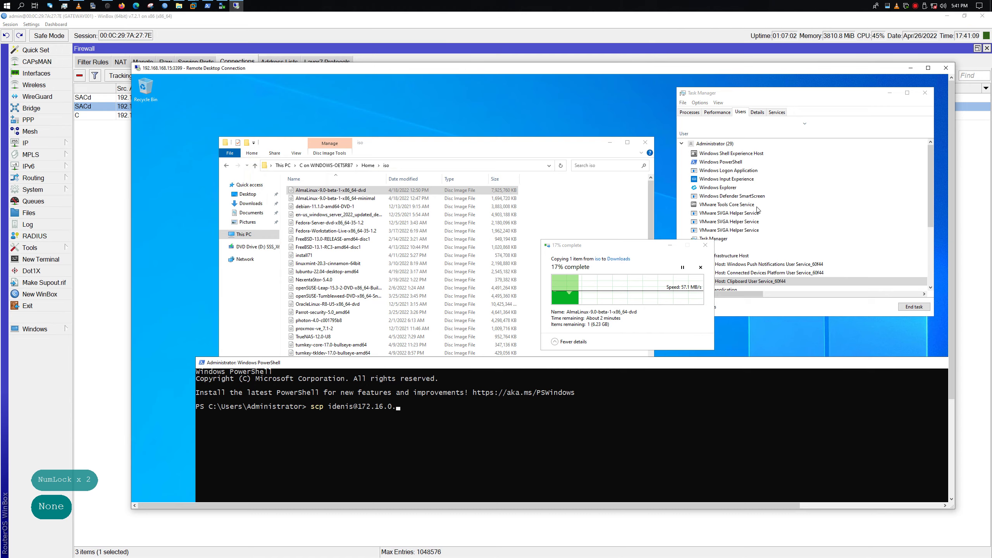
# Complete the scp command to 172.16.0.49 and rerun it with the -p 22 option
pyautogui.click(633, 418)
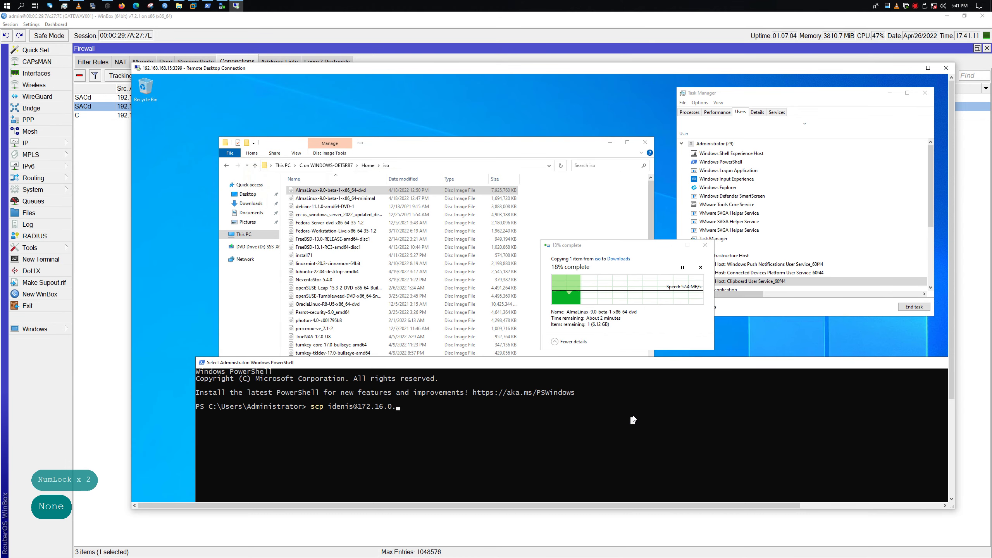
pyautogui.write('49')
pyautogui.press('Return')
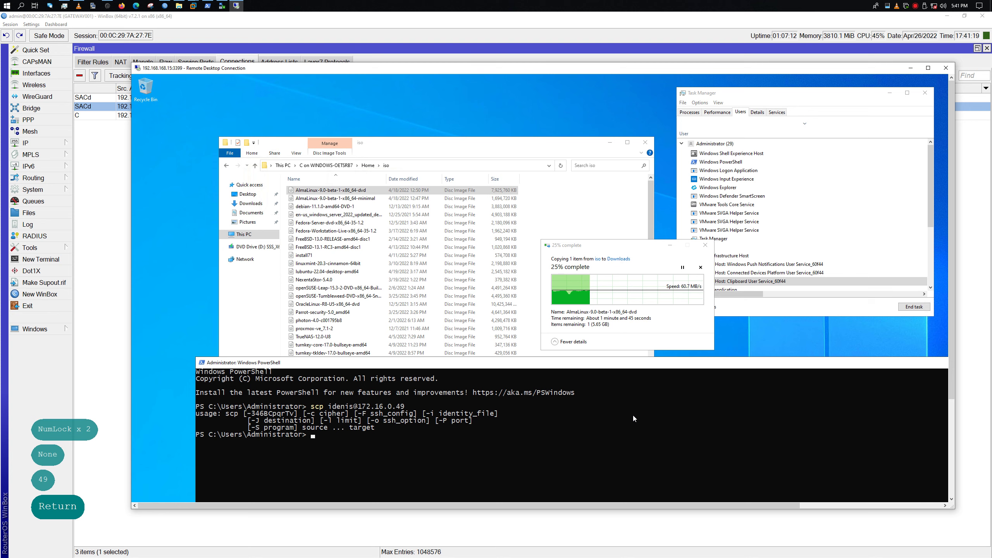
pyautogui.press('Up')
pyautogui.press('Left')
pyautogui.press('Left')
pyautogui.press('Left')
pyautogui.press('Left')
pyautogui.press('Left')
pyautogui.press('Left')
pyautogui.press('Left')
pyautogui.press('Left')
pyautogui.press('Left')
pyautogui.press('Left')
pyautogui.press('Left')
pyautogui.press('Left')
pyautogui.press('Left')
pyautogui.press('Left')
pyautogui.press('Left')
pyautogui.press('Left')
pyautogui.press('Left')
pyautogui.press('Left')
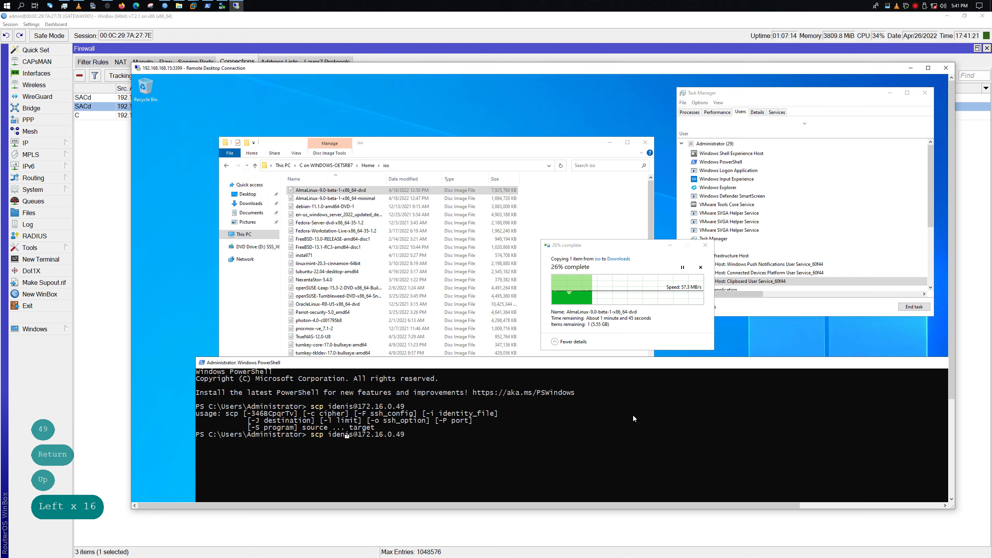
pyautogui.press('Left')
pyautogui.write('-')
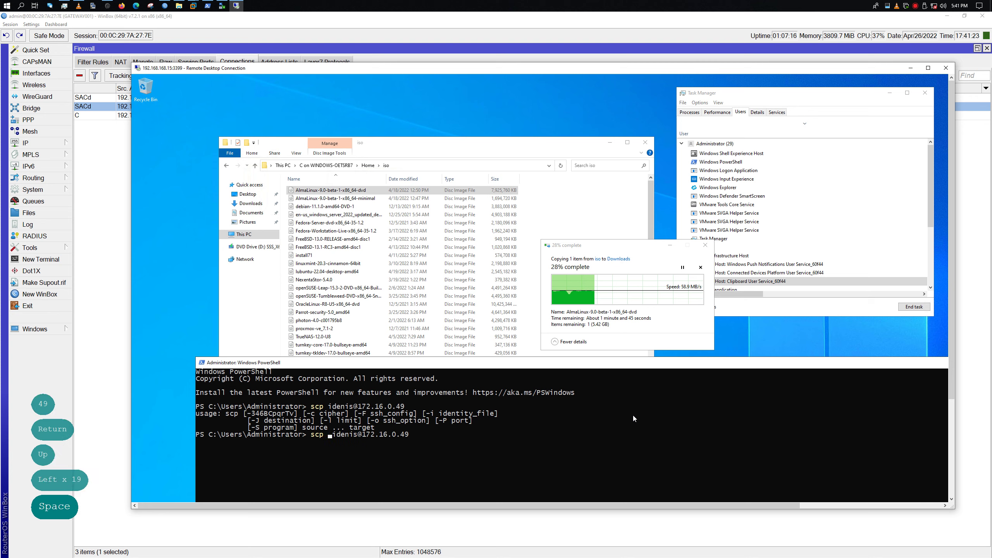
pyautogui.write('p 22')
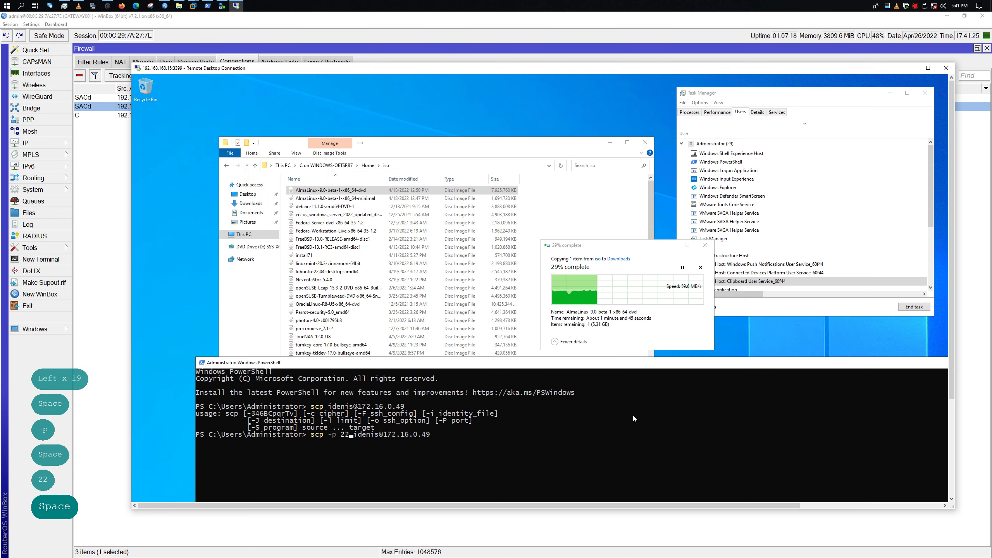
pyautogui.press('Delete')
pyautogui.press('Return')
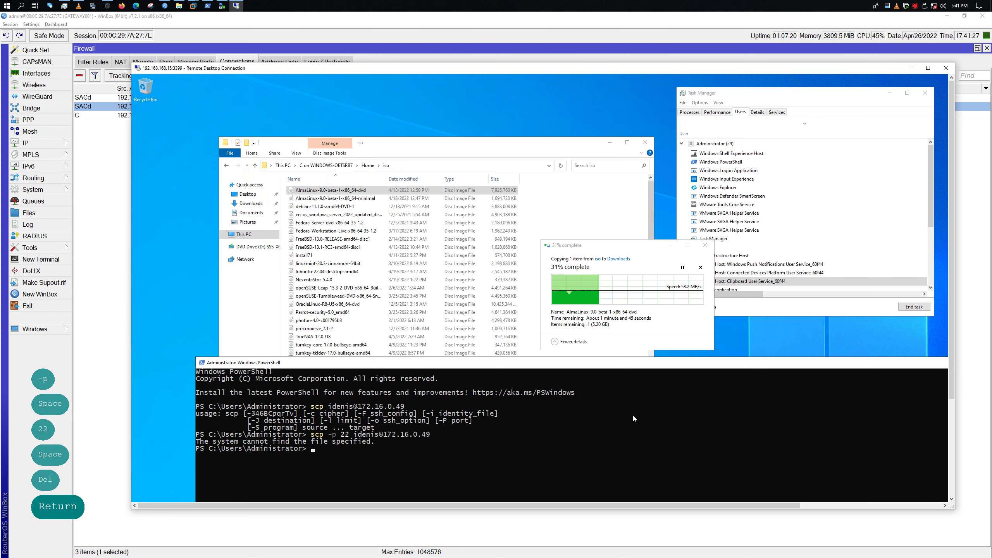
# Edit the recalled command into an sftp connection to 172.16.0.49, clear the console, and run it
pyautogui.press('Up')
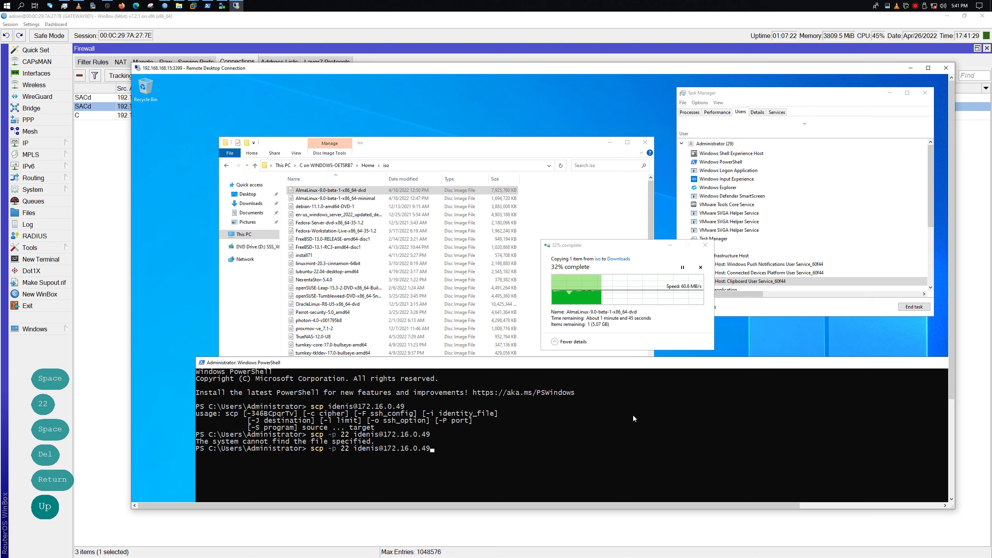
pyautogui.press('Left')
pyautogui.press('Left')
pyautogui.press('Left')
pyautogui.press('Left')
pyautogui.press('Left')
pyautogui.press('Left')
pyautogui.press('Left')
pyautogui.press('Left')
pyautogui.press('Left')
pyautogui.press('Left')
pyautogui.press('Left')
pyautogui.press('Left')
pyautogui.press('Left')
pyautogui.press('Left')
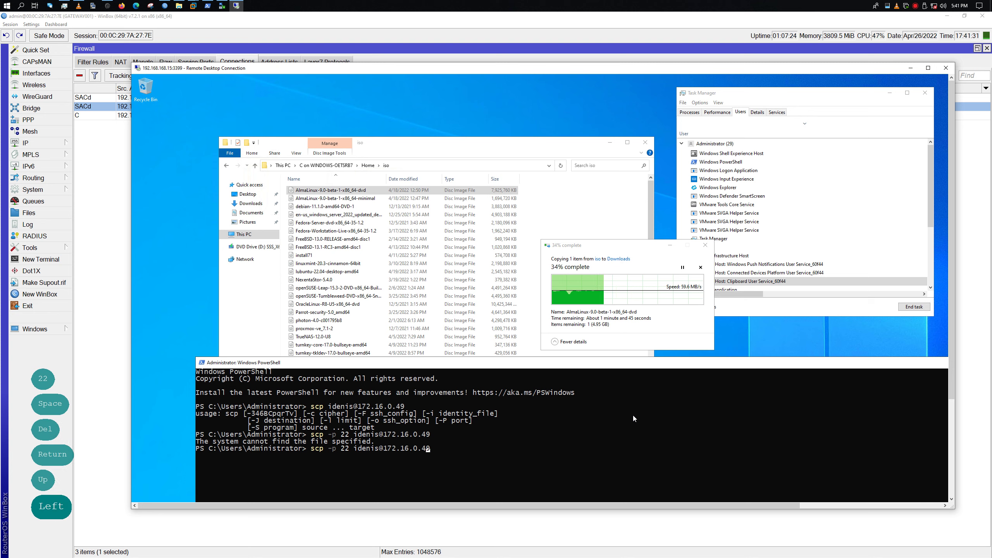
pyautogui.press('Left')
pyautogui.press('Left')
pyautogui.press('Left')
pyautogui.press('Left')
pyautogui.press('Left')
pyautogui.press('Left')
pyautogui.press('Left')
pyautogui.press('Left')
pyautogui.press('Left')
pyautogui.press('Left')
pyautogui.press('Left')
pyautogui.press('Left')
pyautogui.press('Right')
pyautogui.press('Right')
pyautogui.press('Right')
pyautogui.press('Right')
pyautogui.press('Right')
pyautogui.press('Right')
pyautogui.press('Right')
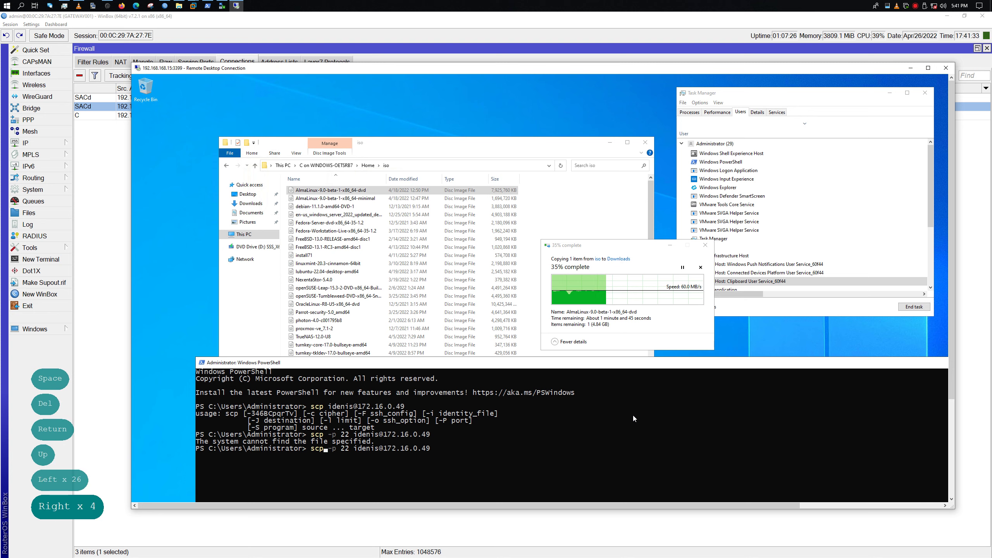
pyautogui.press('Right')
pyautogui.press('Right')
pyautogui.press('BackSpace')
pyautogui.press('BackSpace')
pyautogui.press('BackSpace')
pyautogui.press('BackSpace')
pyautogui.press('BackSpace')
pyautogui.press('BackSpace')
pyautogui.press('BackSpace')
pyautogui.press('BackSpace')
pyautogui.press('BackSpace')
pyautogui.press('BackSpace')
pyautogui.press('BackSpace')
pyautogui.press('BackSpace')
pyautogui.press('BackSpace')
pyautogui.press('BackSpace')
pyautogui.press('BackSpace')
pyautogui.press('BackSpace')
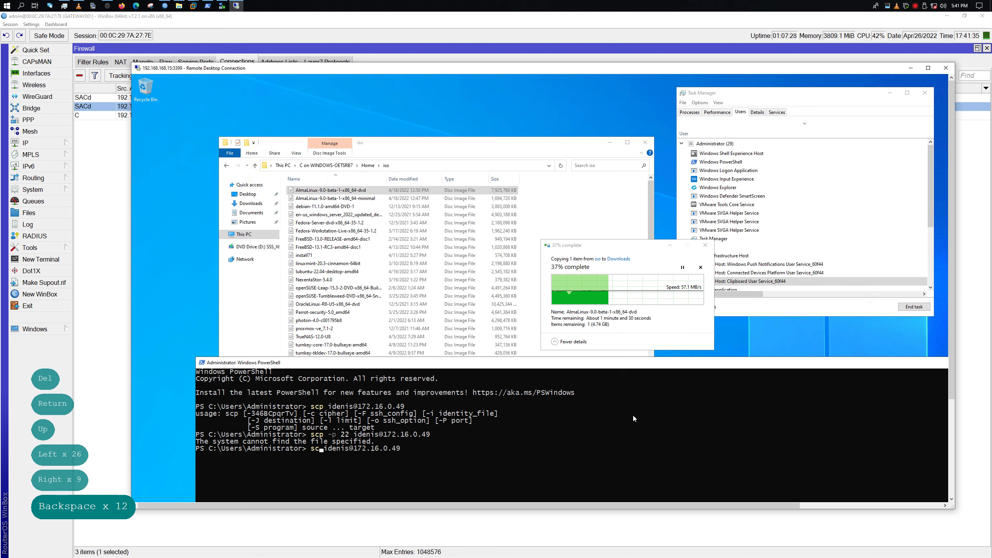
pyautogui.write('sftp')
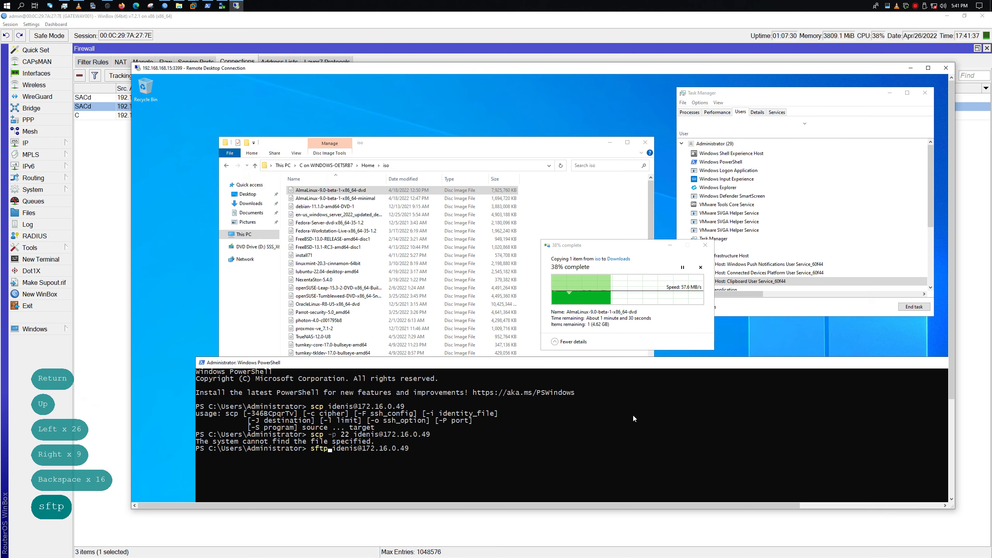
pyautogui.hotkey('ctrl', 'l')
pyautogui.press('Return')
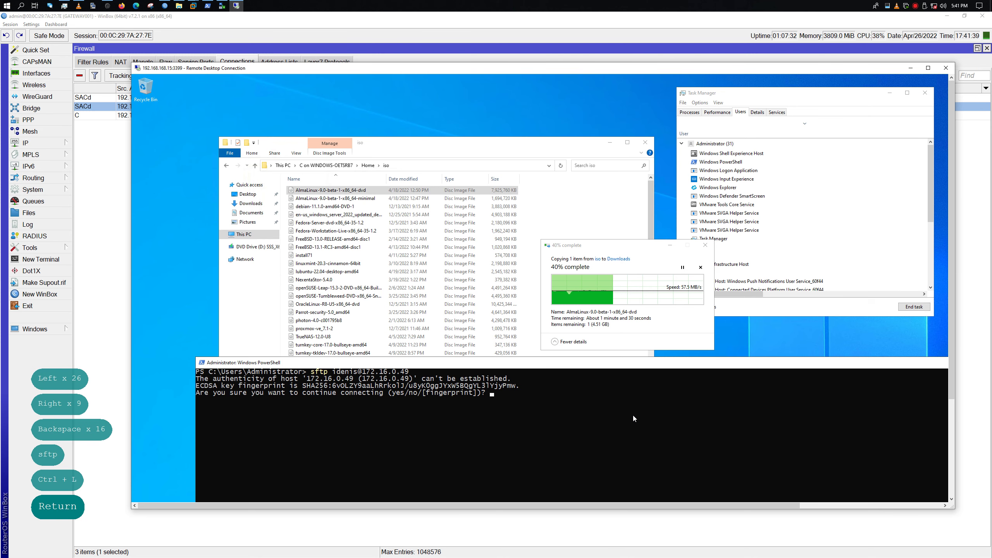
# Accept the host key, enter the account password, and move the remote desktop window down
pyautogui.write('yes')
pyautogui.press('Return')
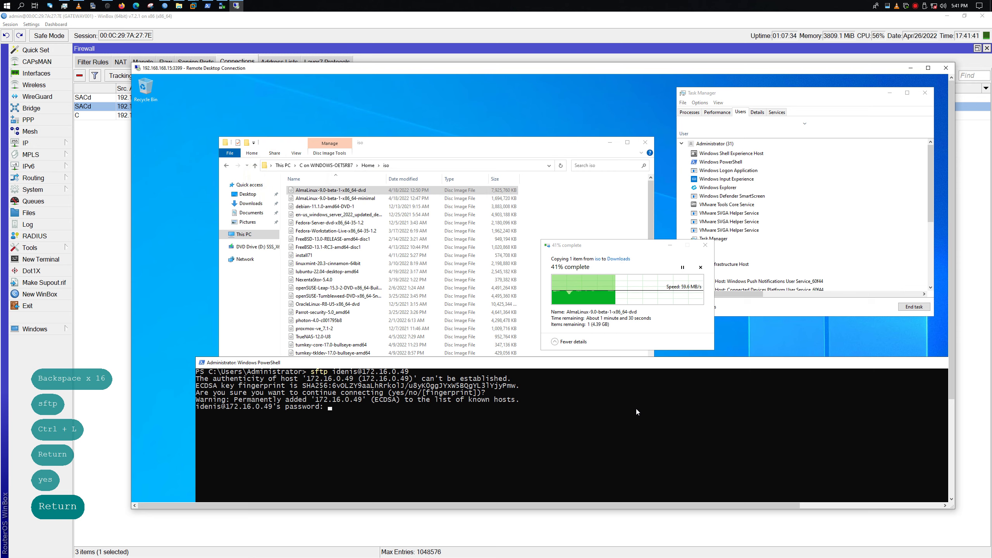
pyautogui.write('`')
pyautogui.press('Return')
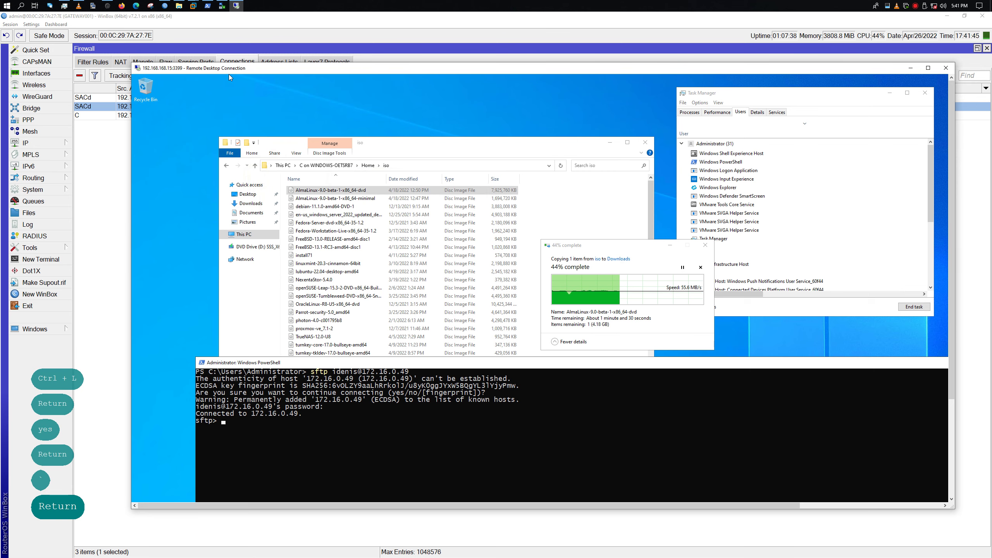
pyautogui.click(372, 104)
pyautogui.moveTo(344, 71); pyautogui.dragTo(329, 139)
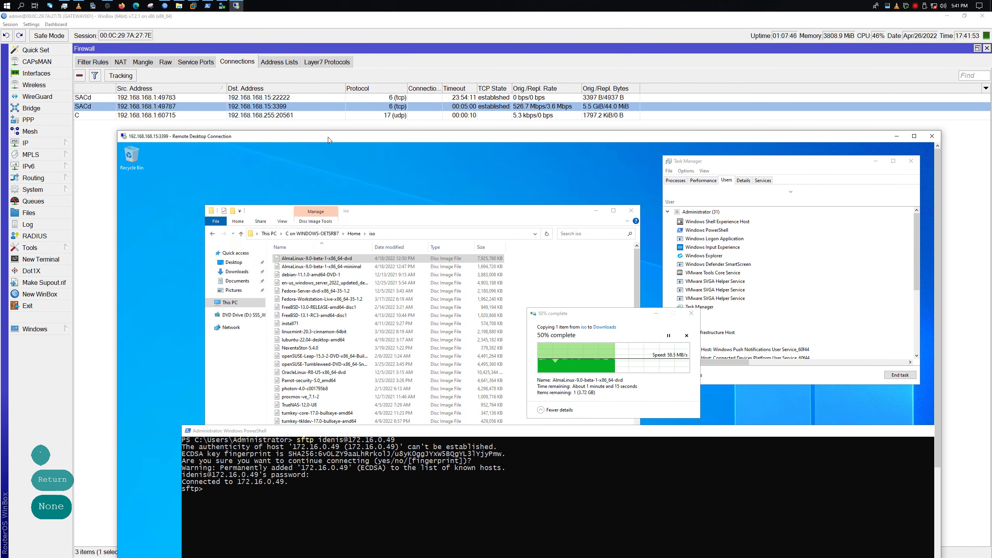
# Run ls and lls at the sftp prompt to list the remote home and local Administrator folders
pyautogui.write('l')
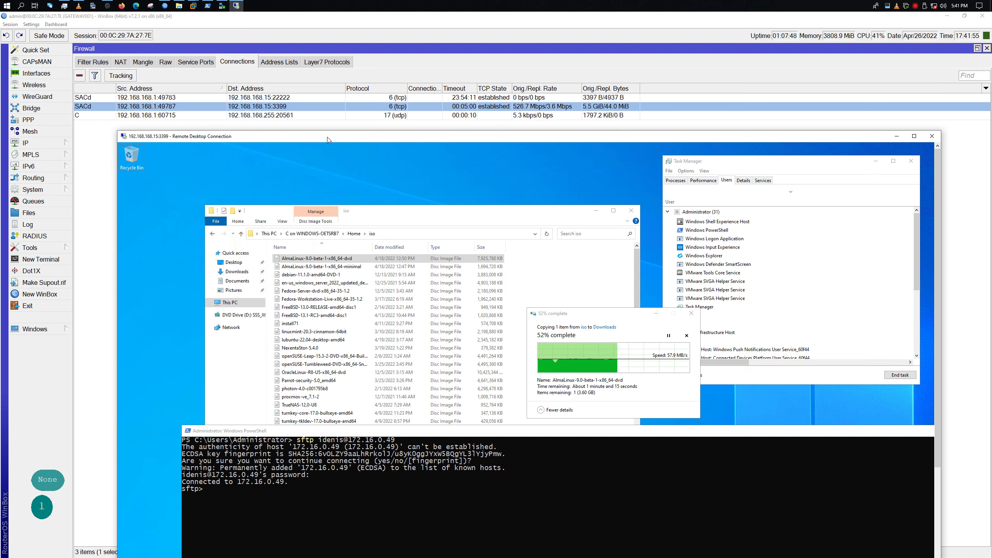
pyautogui.click(318, 504)
pyautogui.write('ls')
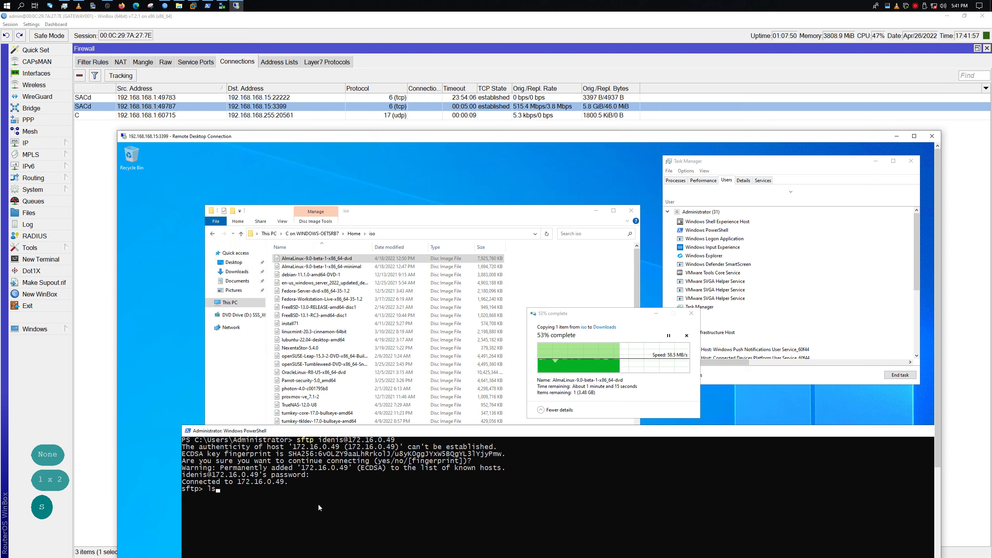
pyautogui.press('Return')
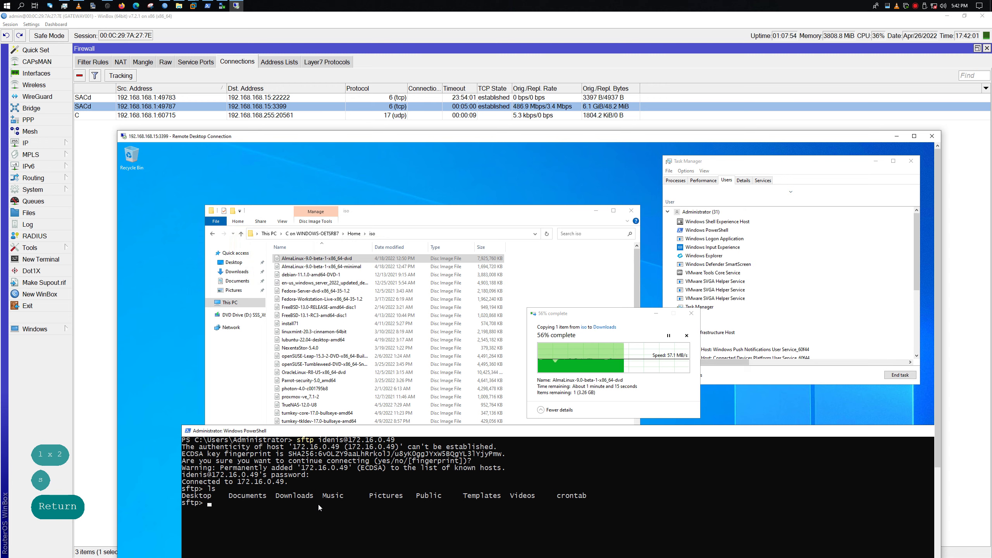
pyautogui.write('cd')
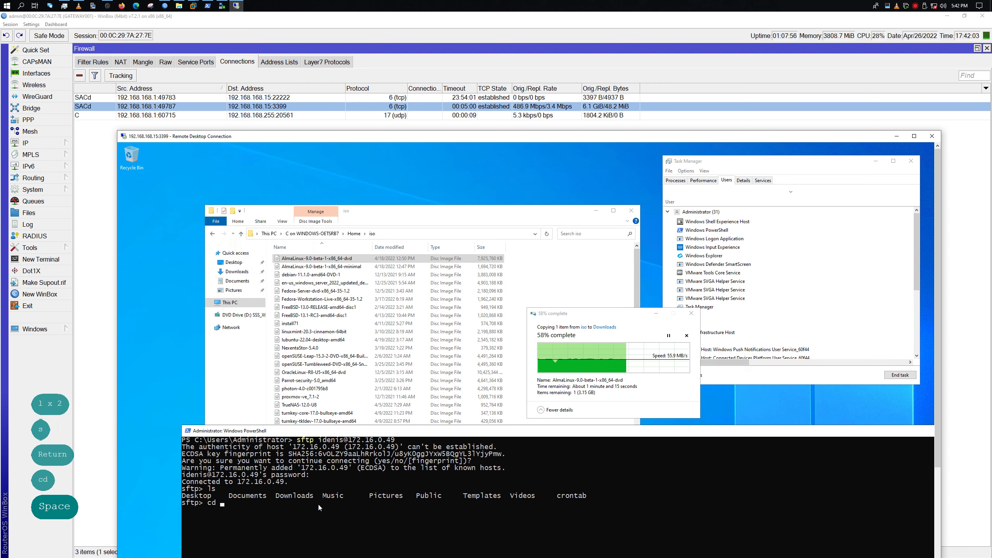
pyautogui.press('BackSpace')
pyautogui.press('BackSpace')
pyautogui.press('BackSpace')
pyautogui.press('BackSpace')
pyautogui.write('lls')
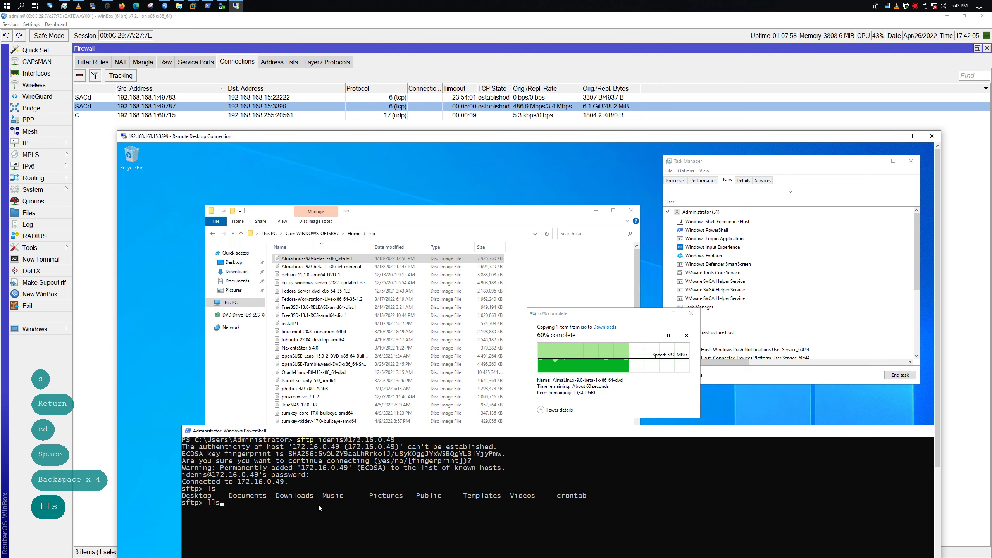
pyautogui.press('Return')
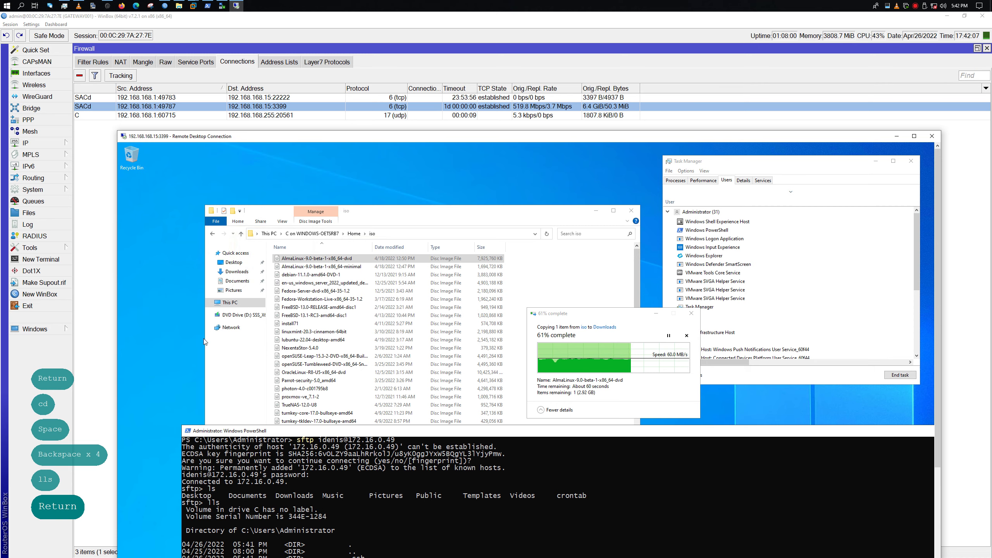
pyautogui.moveTo(228, 430); pyautogui.dragTo(276, 237)
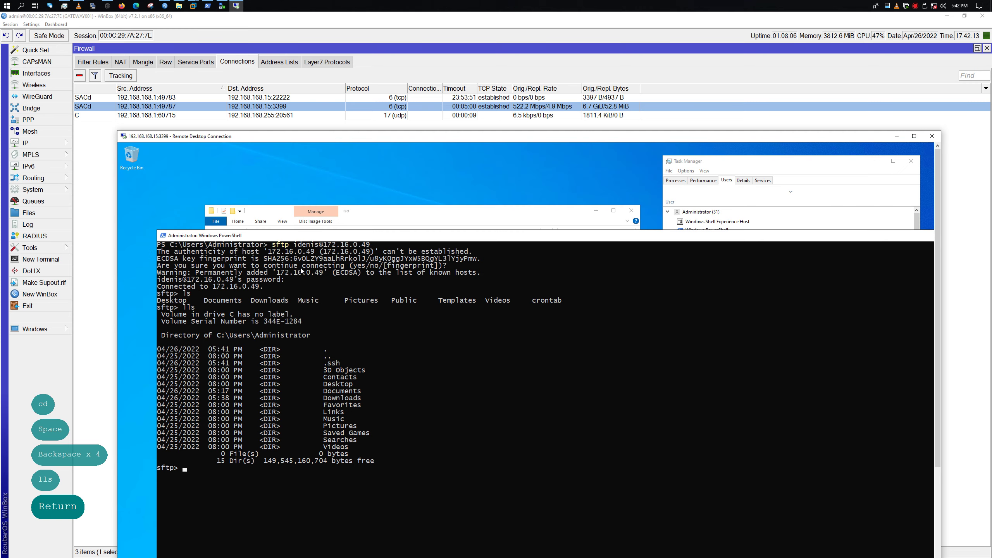
pyautogui.click(329, 371)
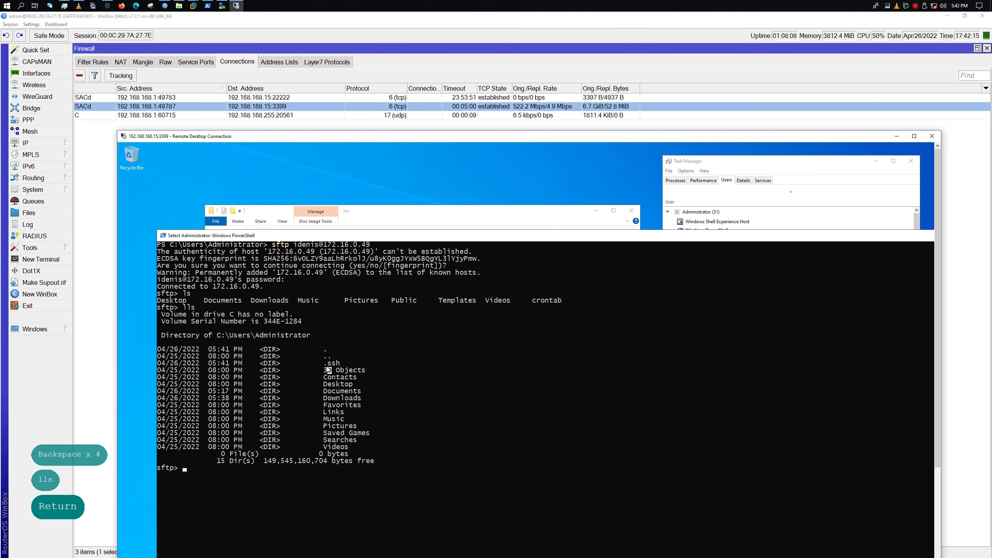
# Show the sftp command list with help
pyautogui.press('Up')
pyautogui.press('BackSpace')
pyautogui.press('BackSpace')
pyautogui.press('BackSpace')
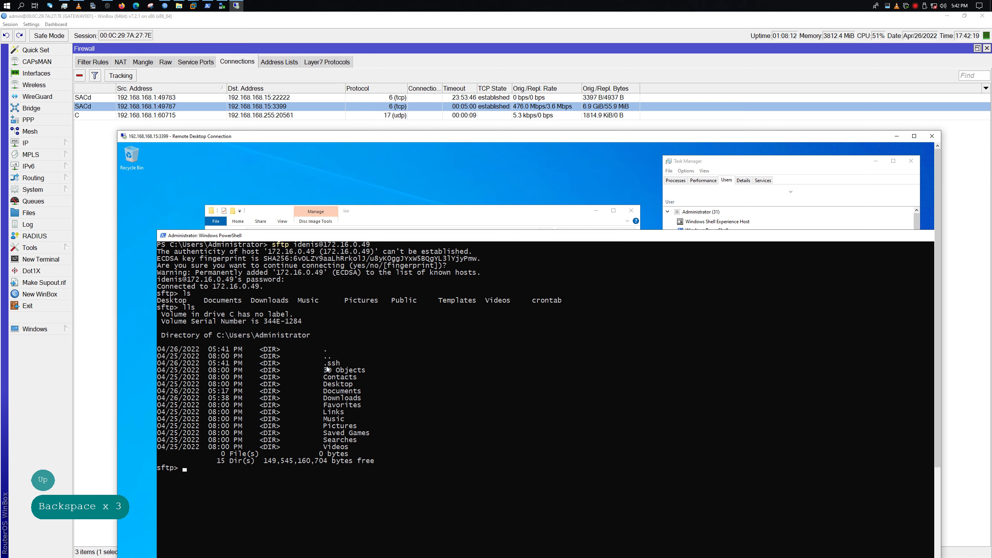
pyautogui.write('help')
pyautogui.press('Return')
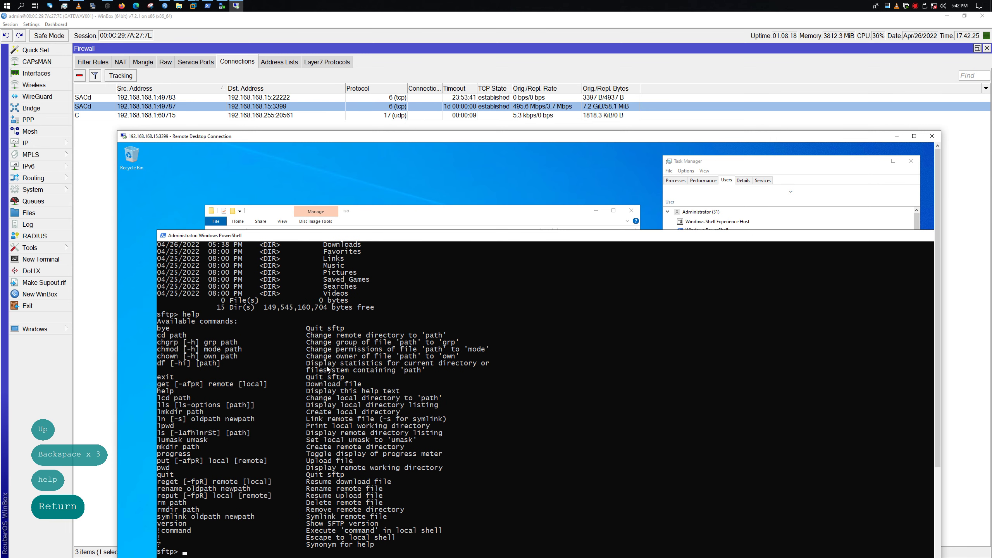
# Try clearing the screen with Ctrl+L, cls and clear, which sftp rejects
pyautogui.hotkey('ctrl', 'l')
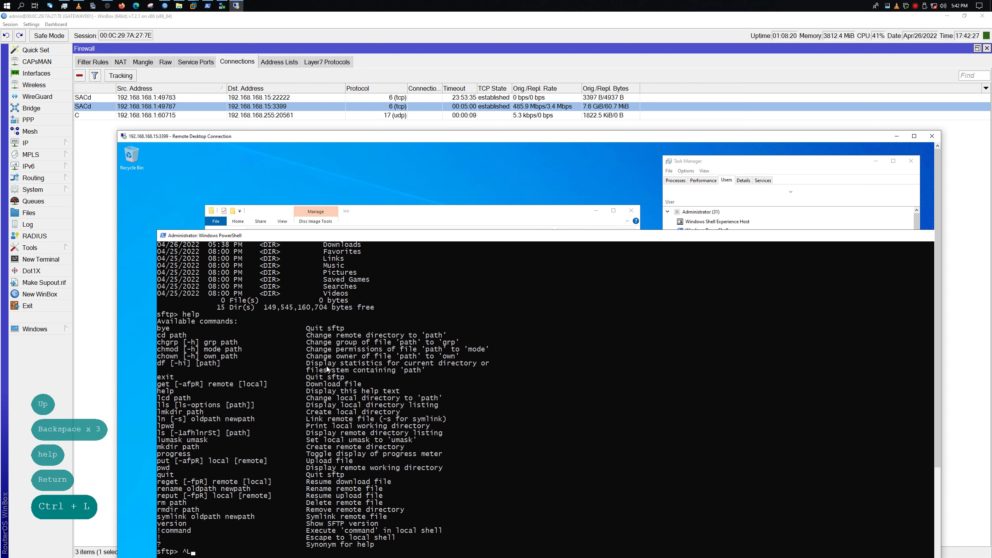
pyautogui.press('BackSpace')
pyautogui.press('BackSpace')
pyautogui.press('BackSpace')
pyautogui.hotkey('ctrl', 'l')
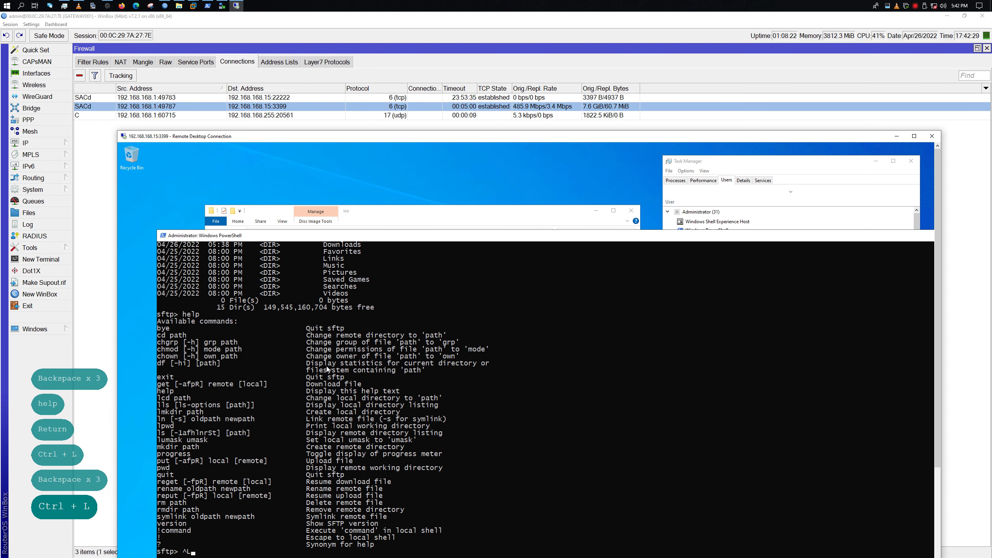
pyautogui.press('BackSpace')
pyautogui.write('cl')
pyautogui.press('BackSpace')
pyautogui.press('BackSpace')
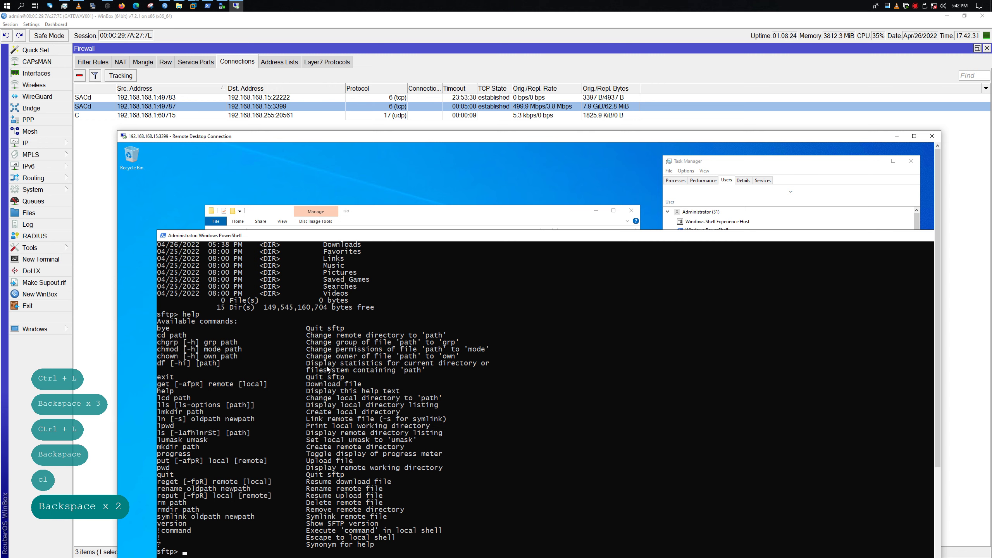
pyautogui.write('cls')
pyautogui.press('Return')
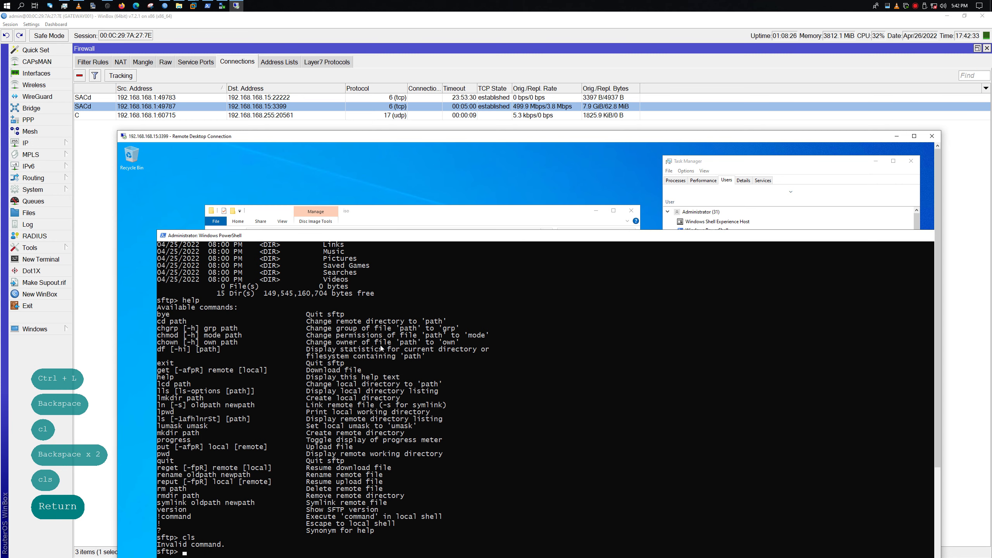
pyautogui.write('clear')
pyautogui.press('Return')
pyautogui.press('Return')
pyautogui.press('Return')
pyautogui.press('Return')
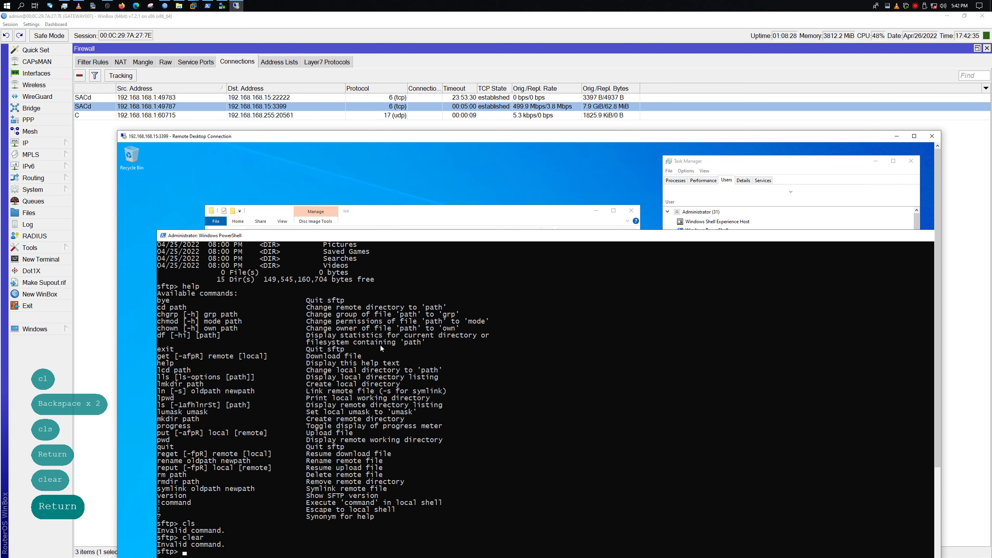
pyautogui.press('Return')
# Re-list the remote home folder with ls and the local Administrator folder with lls
pyautogui.write('l')
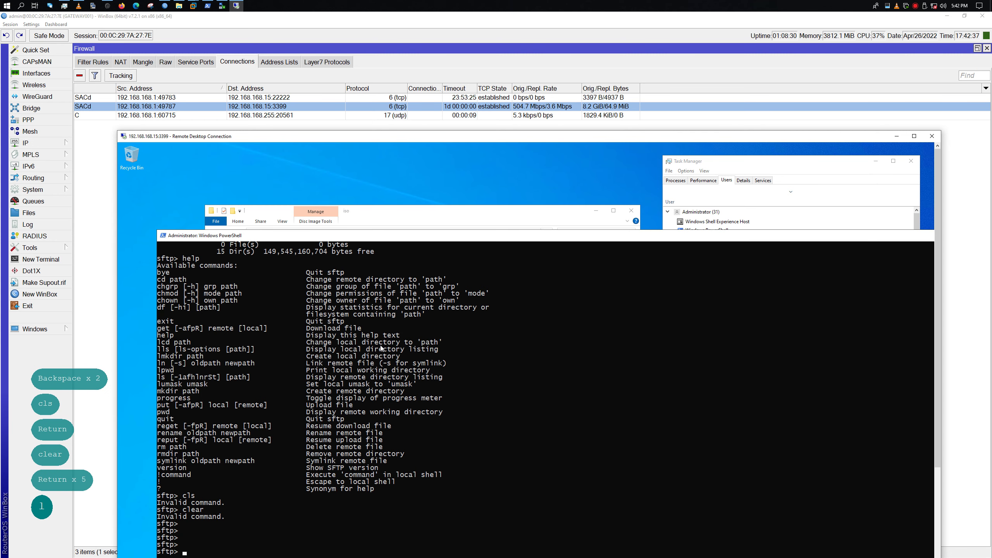
pyautogui.write('s')
pyautogui.press('Return')
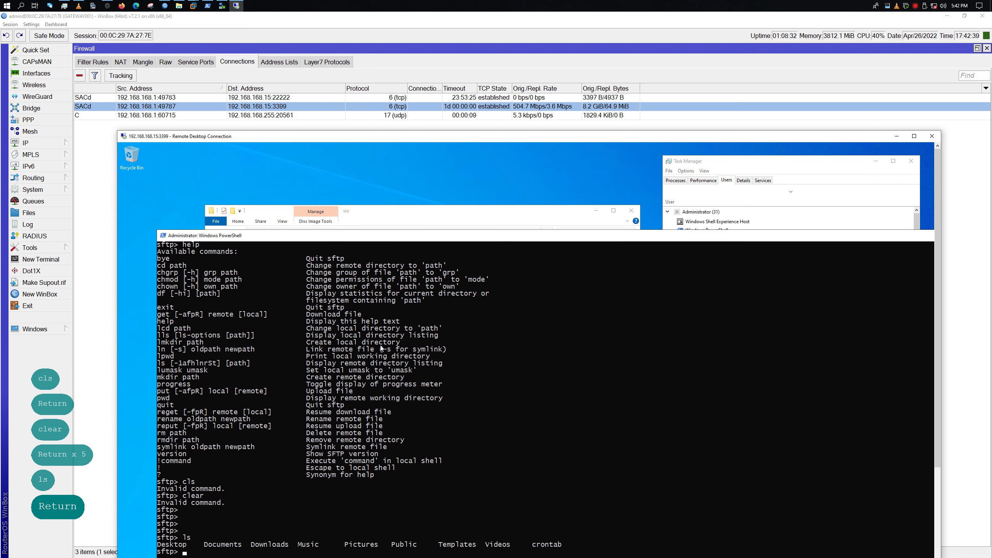
pyautogui.write('lsl')
pyautogui.press('BackSpace')
pyautogui.press('BackSpace')
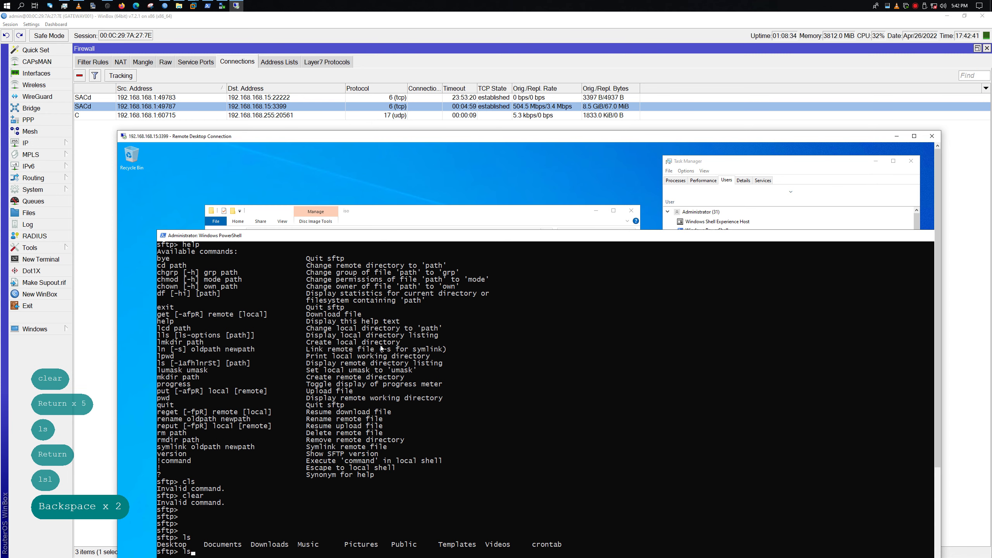
pyautogui.write('lks')
pyautogui.press('BackSpace')
pyautogui.press('BackSpace')
pyautogui.write('s')
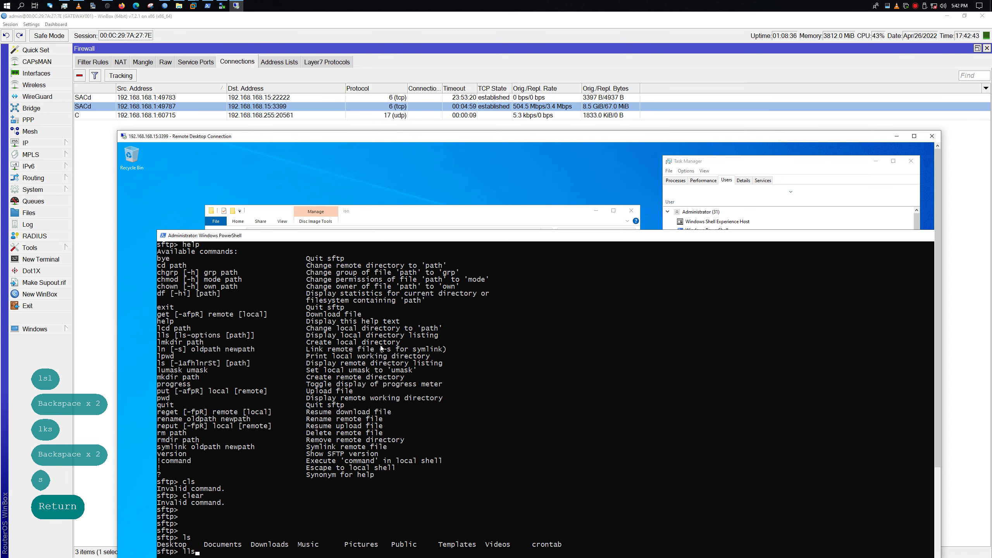
pyautogui.press('Return')
pyautogui.write('cd ')
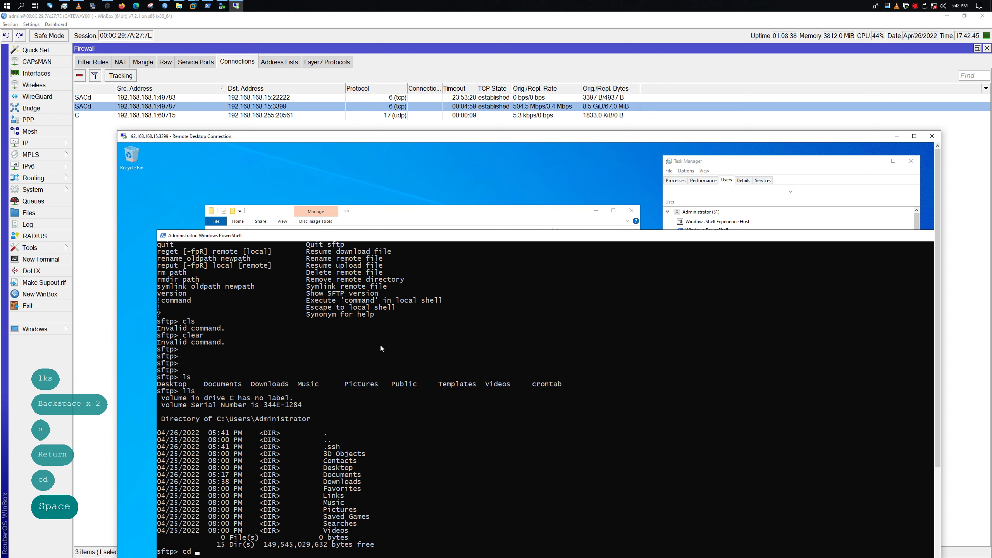
pyautogui.write('Do')
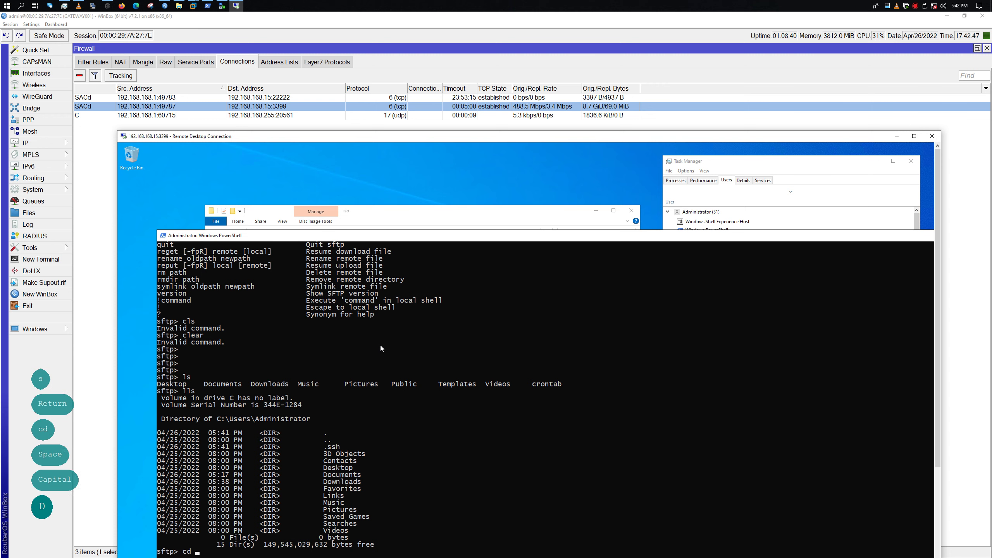
# Run cd Downloads twice and then ls; both cd attempts fail with no such file or directory
pyautogui.press('Tab')
pyautogui.press('BackSpace')
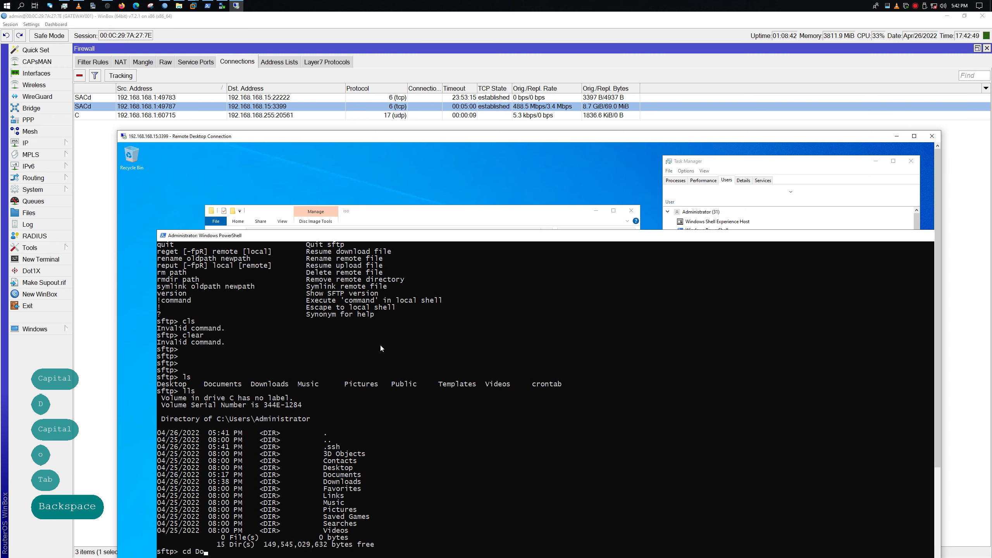
pyautogui.write('wnloads')
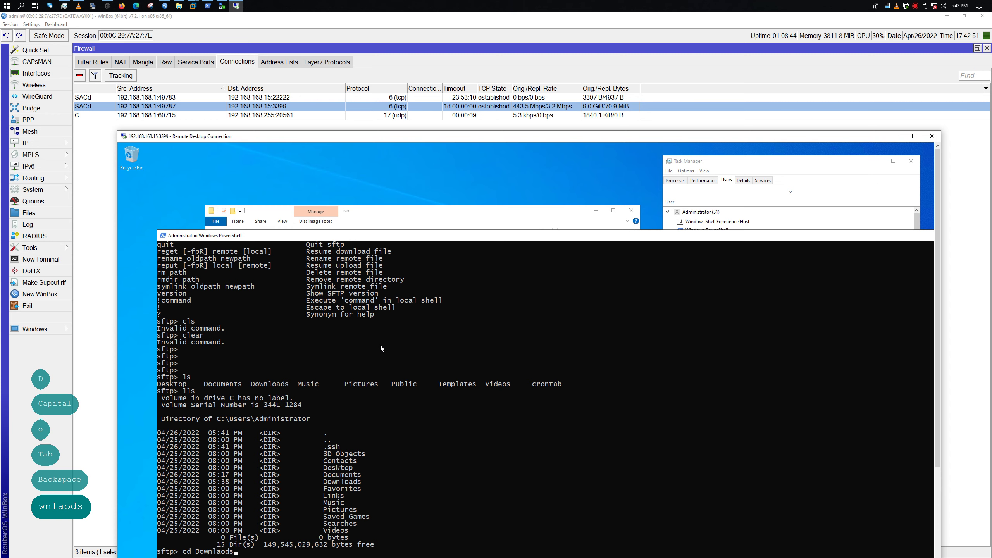
pyautogui.press('Return')
pyautogui.press('Up')
pyautogui.press('Left')
pyautogui.press('Left')
pyautogui.press('Left')
pyautogui.press('Left')
pyautogui.press('Left')
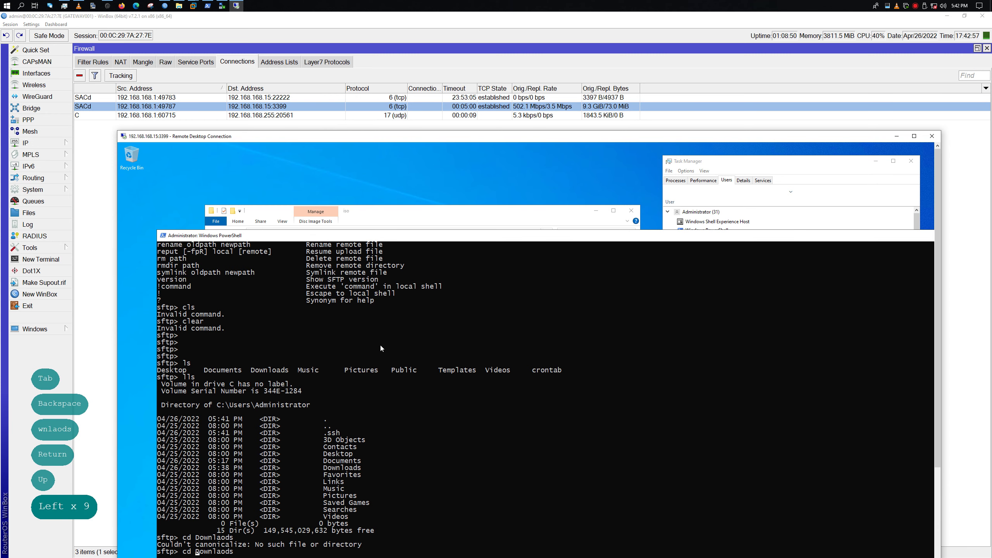
pyautogui.press('Return')
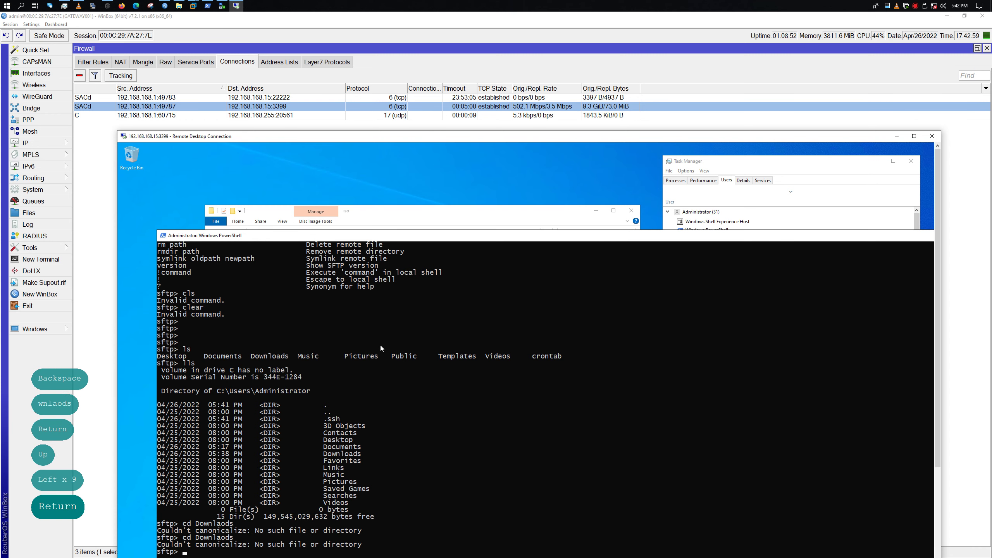
pyautogui.write('ls')
pyautogui.press('Return')
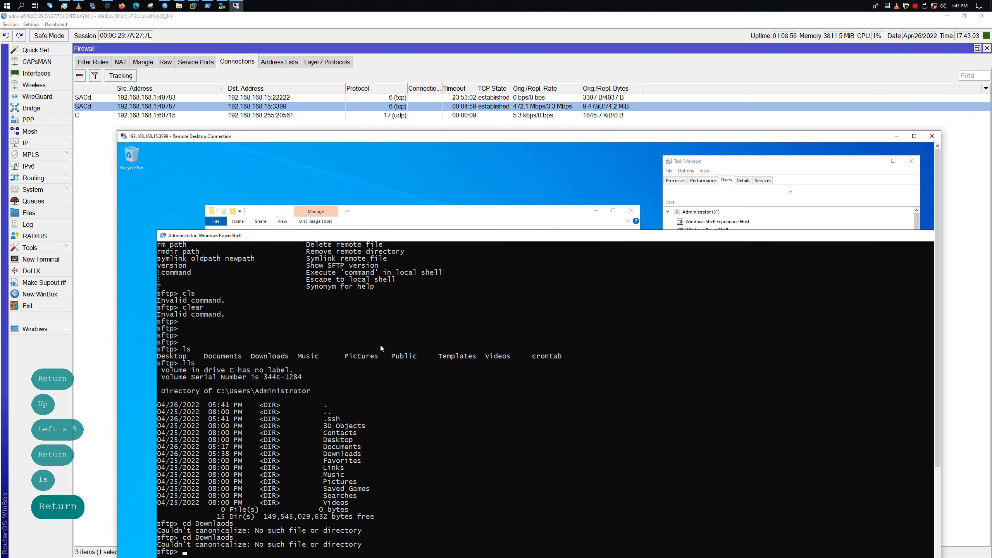
pyautogui.press('ctrl')
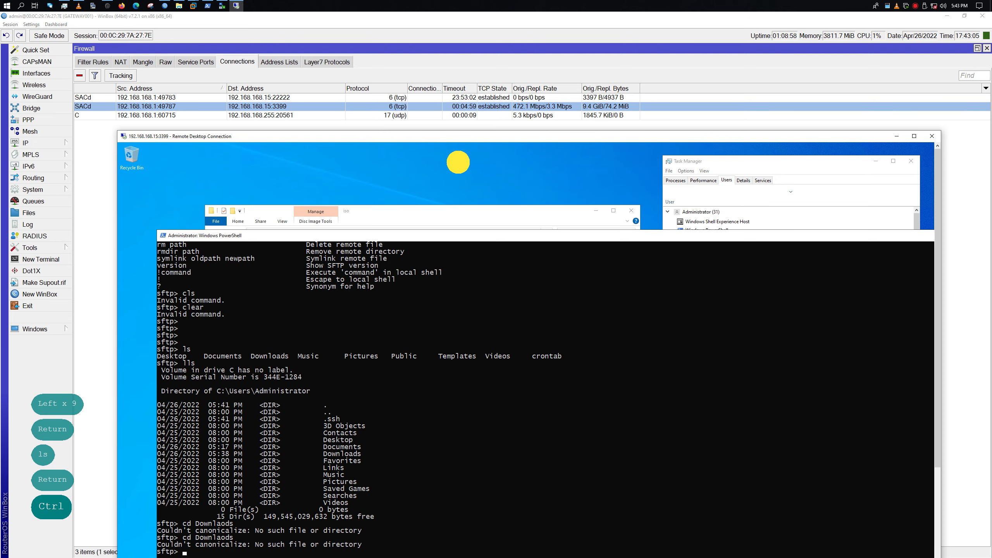
pyautogui.moveTo(415, 138); pyautogui.dragTo(403, 89)
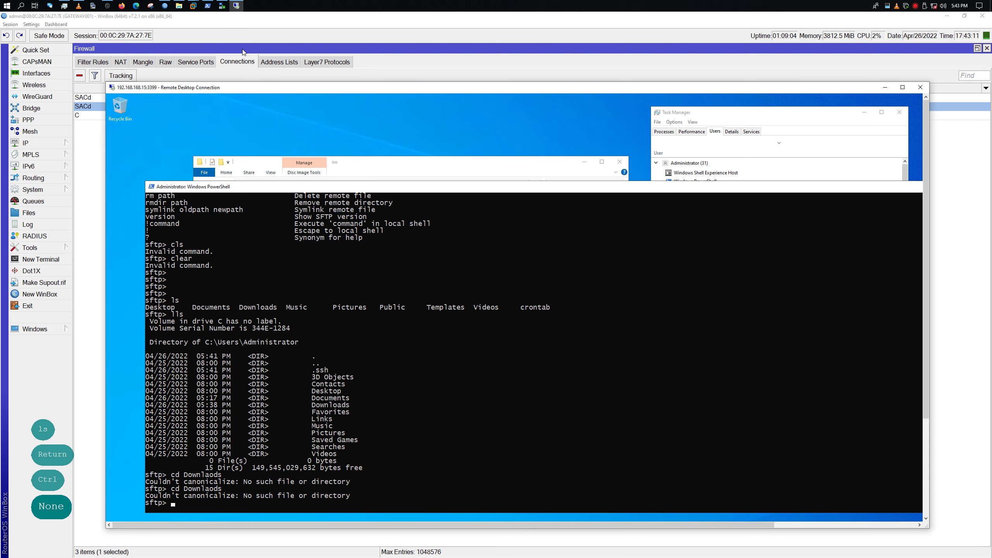
pyautogui.click(236, 6)
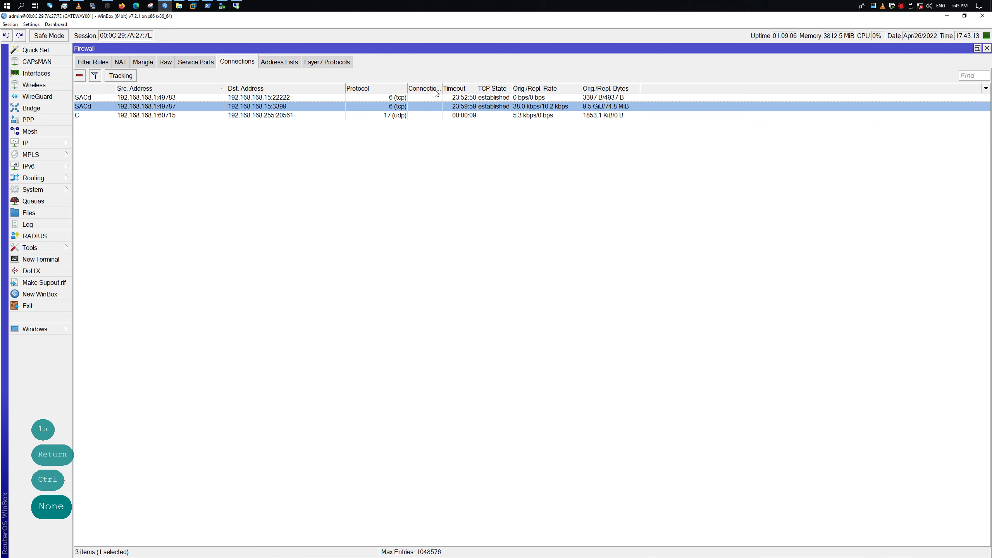
pyautogui.click(514, 97)
pyautogui.click(508, 107)
pyautogui.click(236, 6)
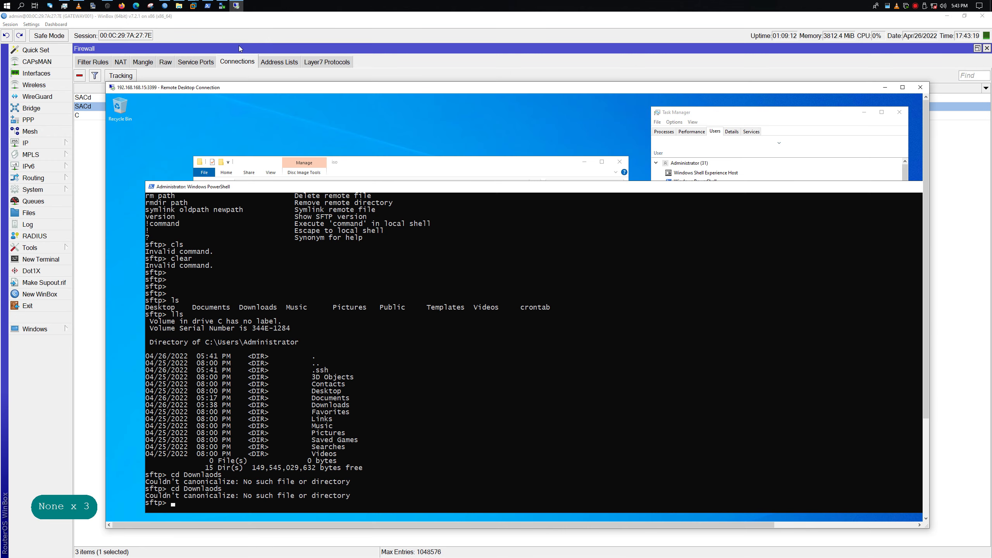
pyautogui.click(166, 6)
pyautogui.click(236, 5)
pyautogui.moveTo(480, 88)
pyautogui.mouseDown()
pyautogui.moveTo(516, 97)
pyautogui.moveTo(505, 115)
pyautogui.moveTo(485, 89)
pyautogui.mouseUp()
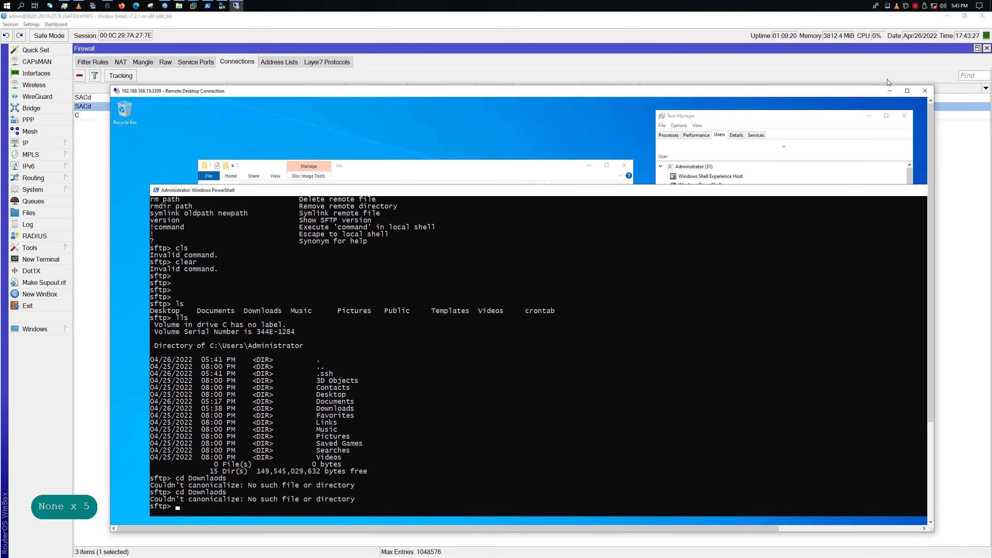
pyautogui.click(907, 88)
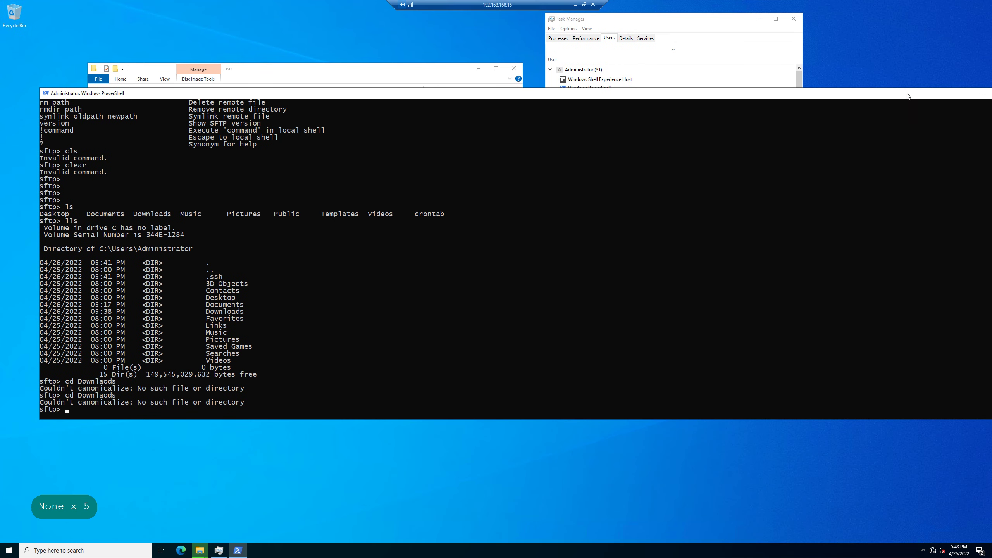
pyautogui.click(585, 4)
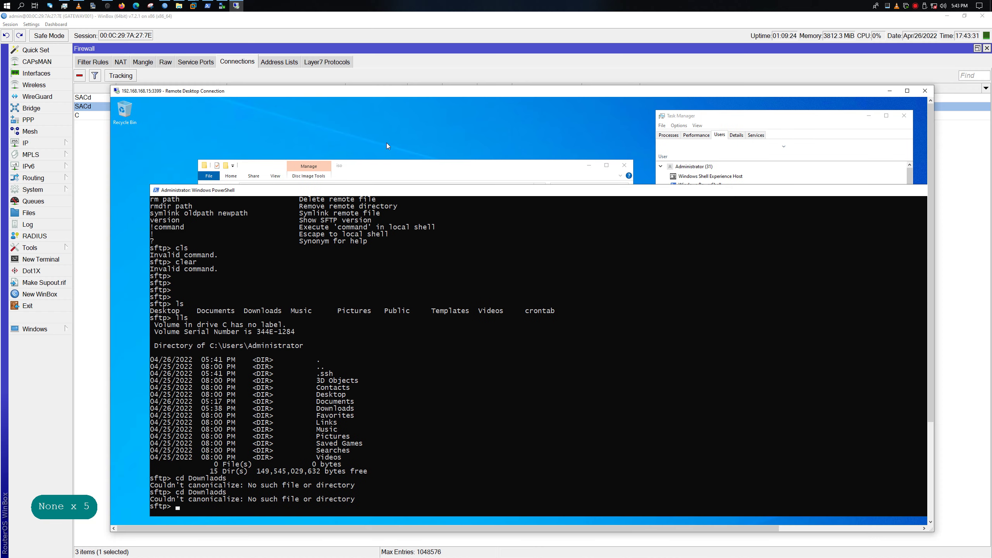
pyautogui.click(98, 176)
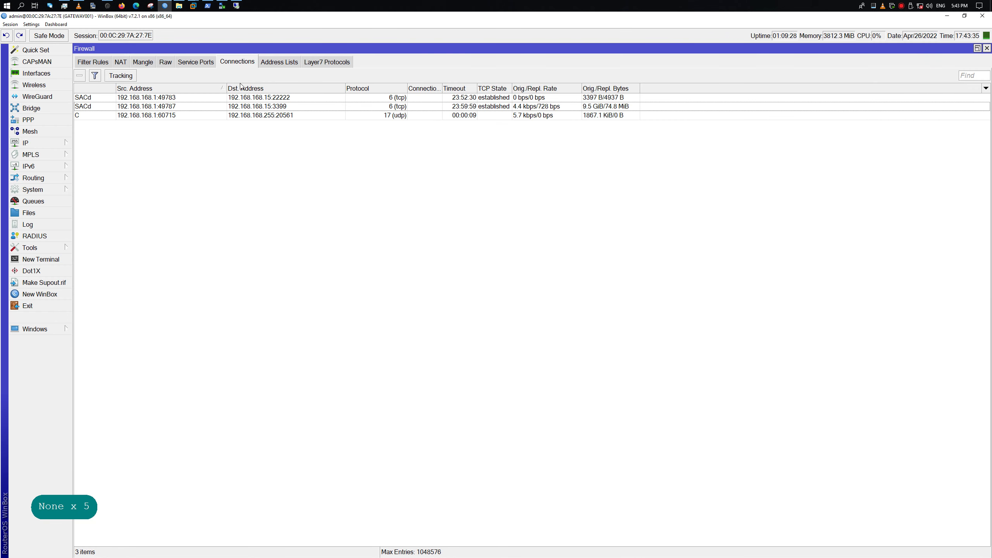
pyautogui.click(547, 106)
pyautogui.click(236, 5)
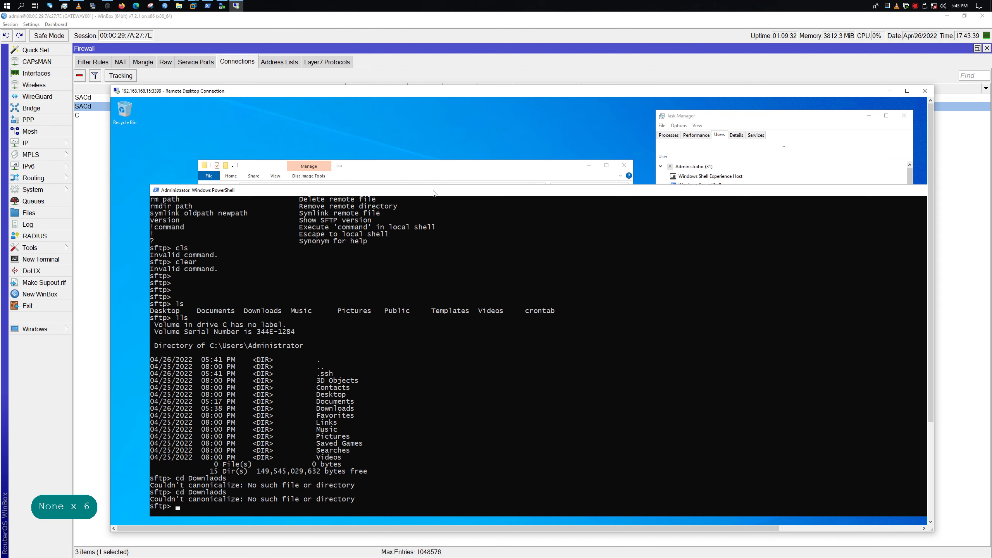
pyautogui.doubleClick(325, 93)
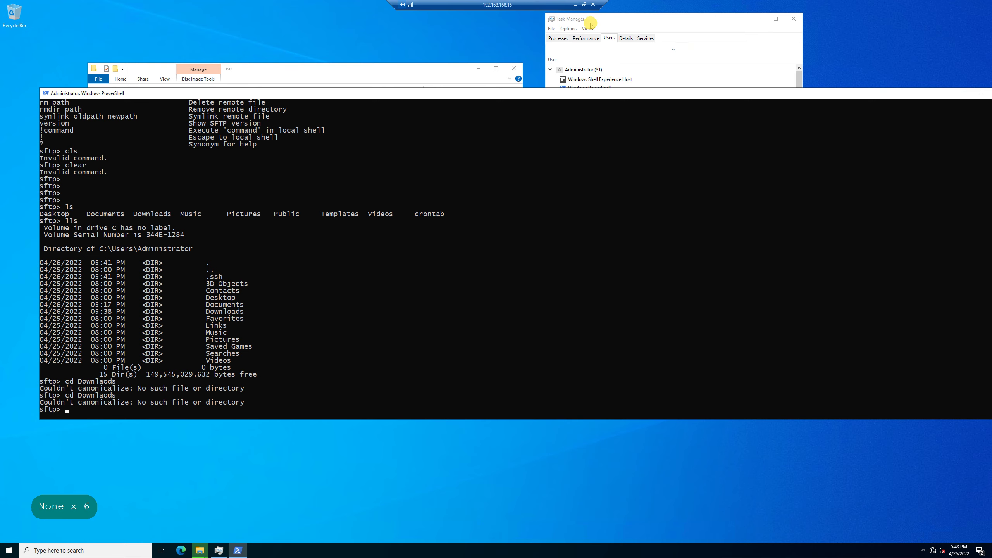
pyautogui.doubleClick(518, 6)
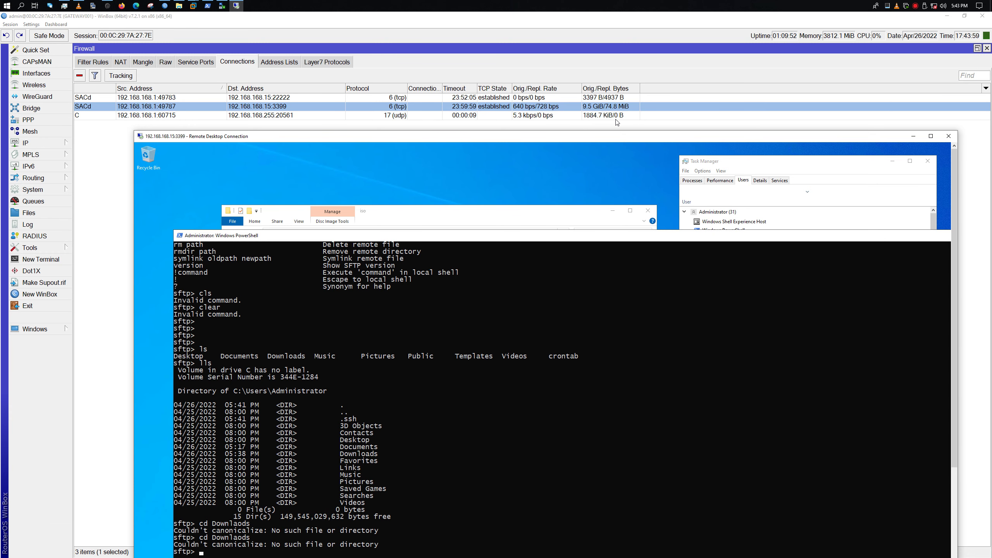
pyautogui.moveTo(602, 137); pyautogui.dragTo(581, 99)
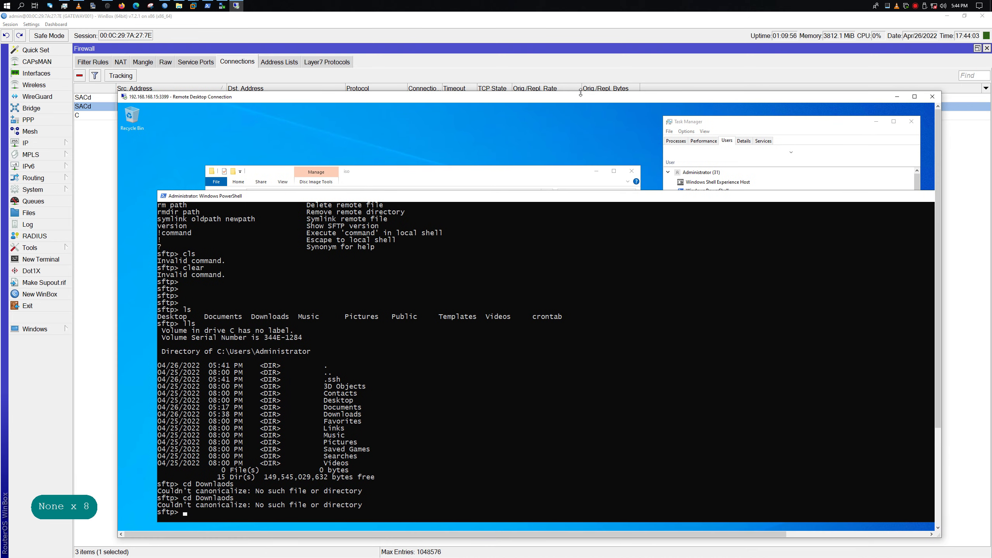
pyautogui.click(221, 5)
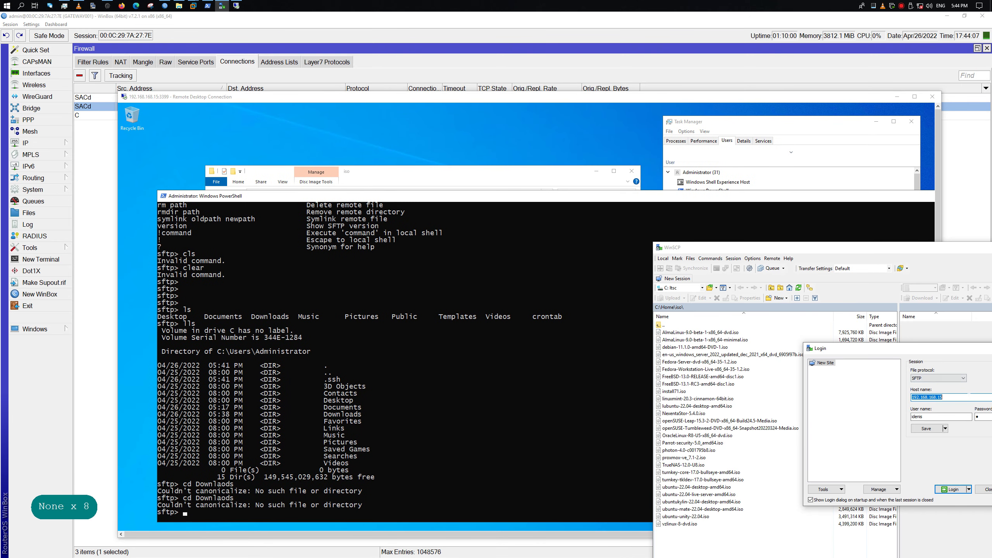
# Close the WinSCP Login dialog and the WinSCP window
pyautogui.moveTo(851, 351); pyautogui.dragTo(486, 300)
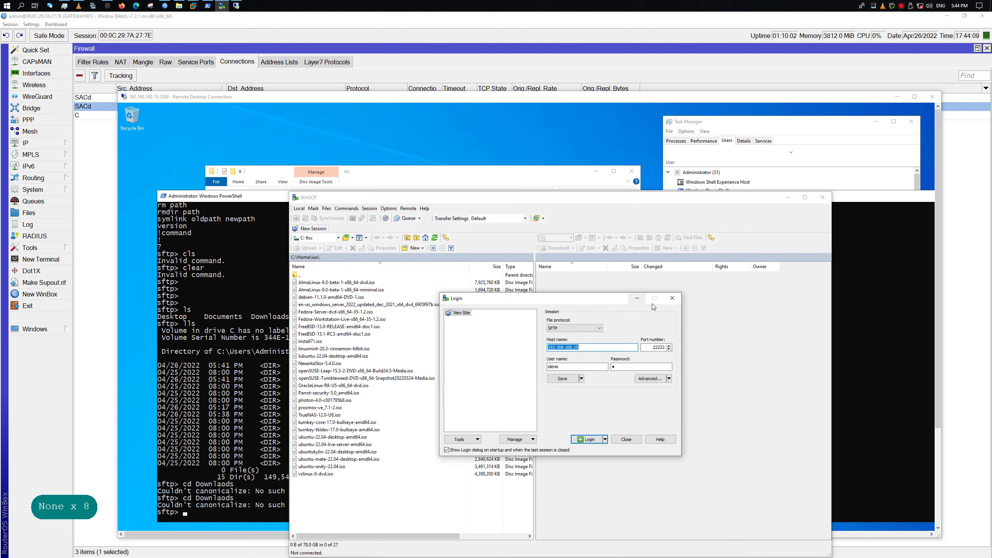
pyautogui.click(673, 298)
pyautogui.click(823, 197)
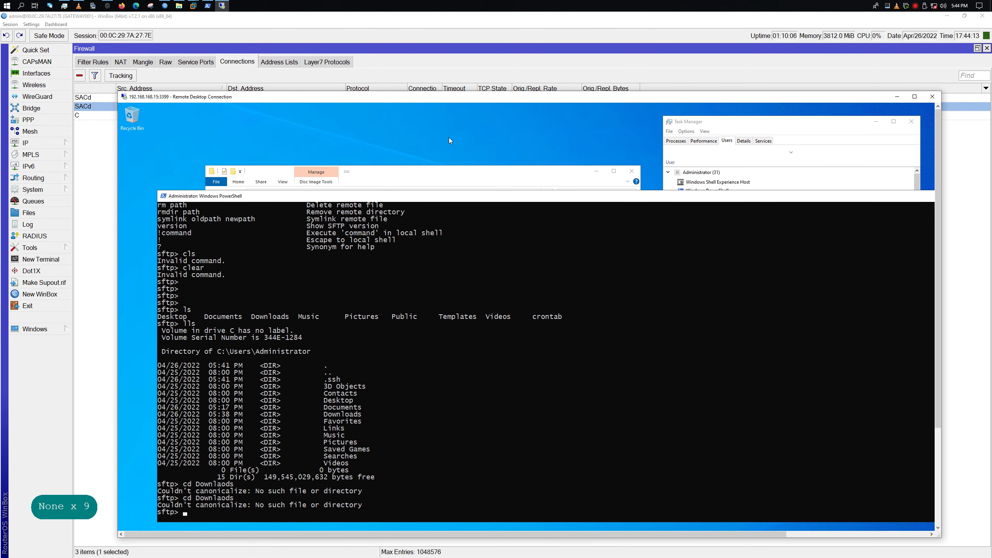
# Resize and reposition the Remote Desktop window to show the full sftp output
pyautogui.doubleClick(293, 100)
pyautogui.doubleClick(514, 6)
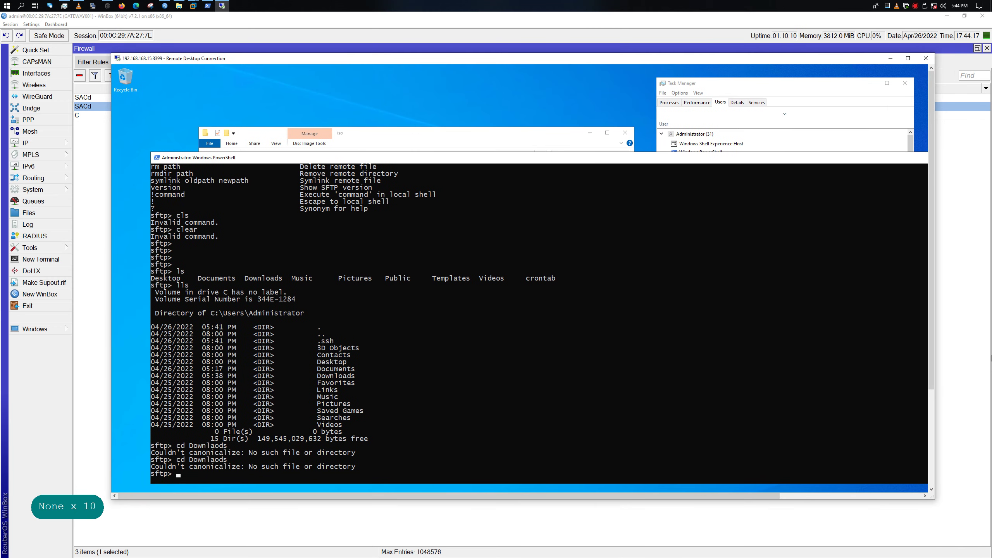
pyautogui.moveTo(933, 499); pyautogui.dragTo(203, 353)
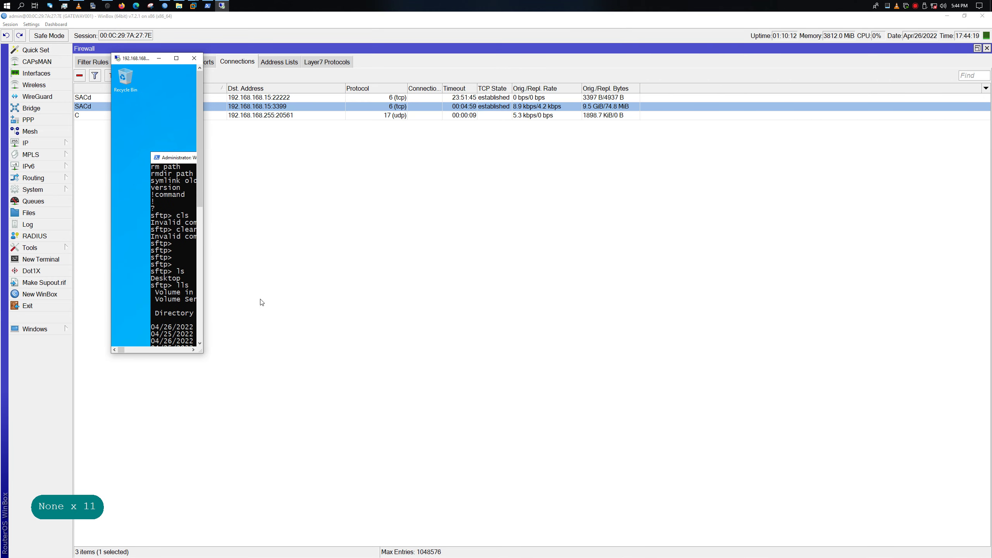
pyautogui.click(201, 224)
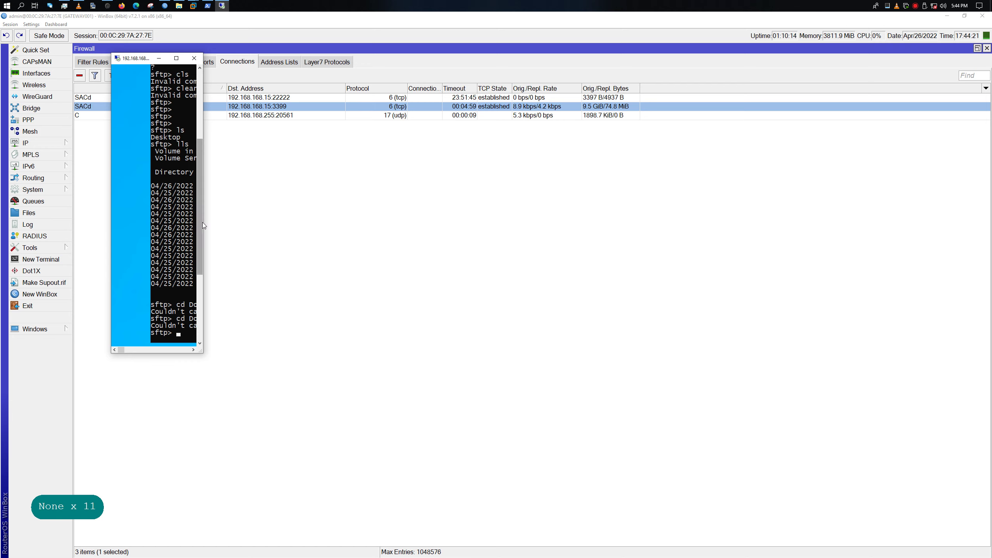
pyautogui.moveTo(203, 222); pyautogui.dragTo(657, 143)
pyautogui.doubleClick(513, 61)
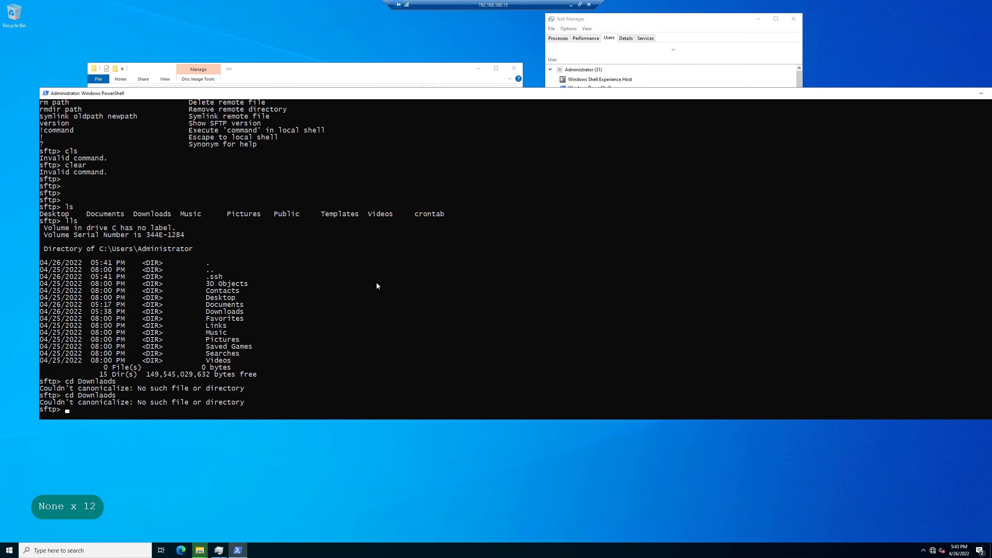
pyautogui.click(580, 4)
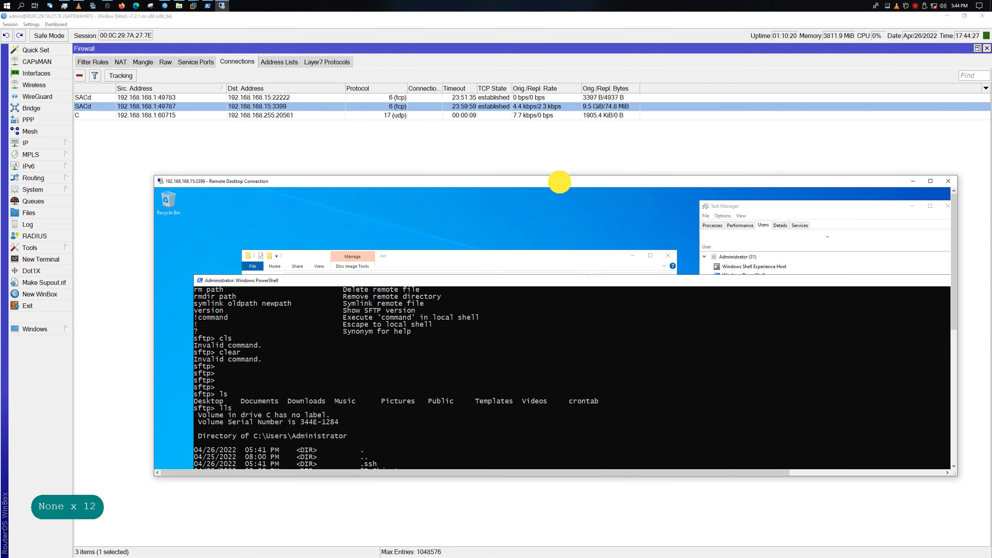
# Bring WinBox forward and select the port 22222 and 3389 connections in the firewall list
pyautogui.click(449, 116)
pyautogui.click(463, 98)
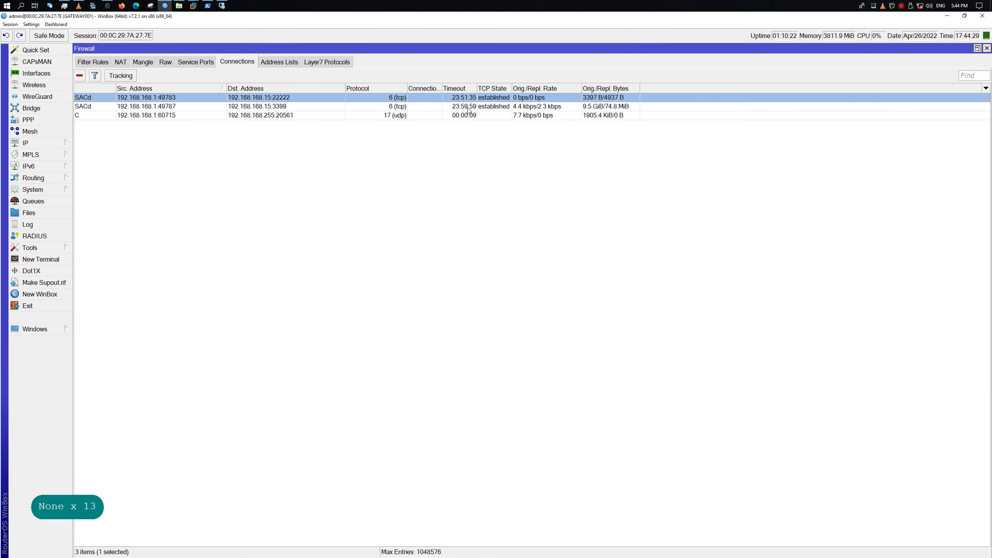
pyautogui.click(492, 107)
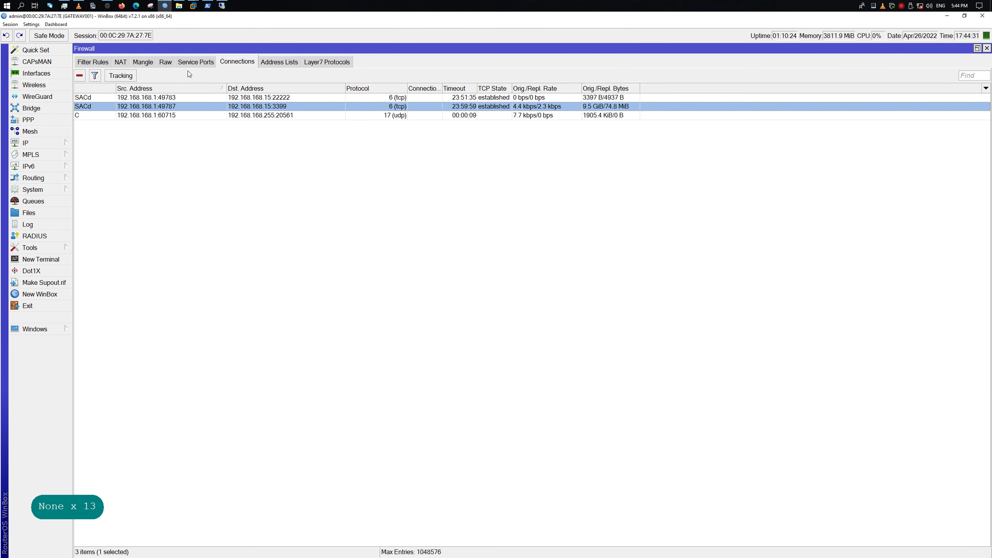
pyautogui.click(326, 63)
# In Firewall NAT, add the comment 'wan => lan' to rule 0, the src-nat rule
pyautogui.click(279, 62)
pyautogui.click(234, 62)
pyautogui.click(120, 62)
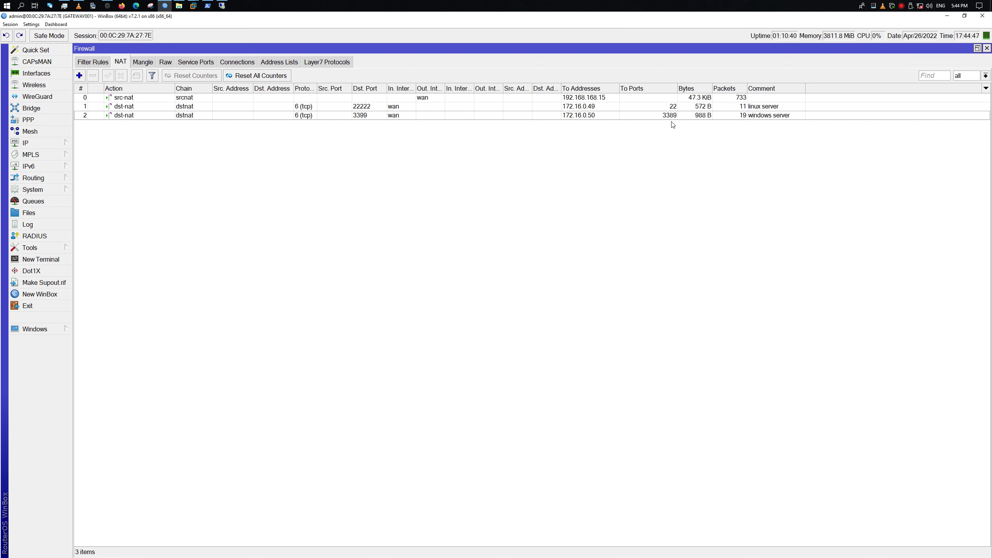
pyautogui.rightClick(758, 97)
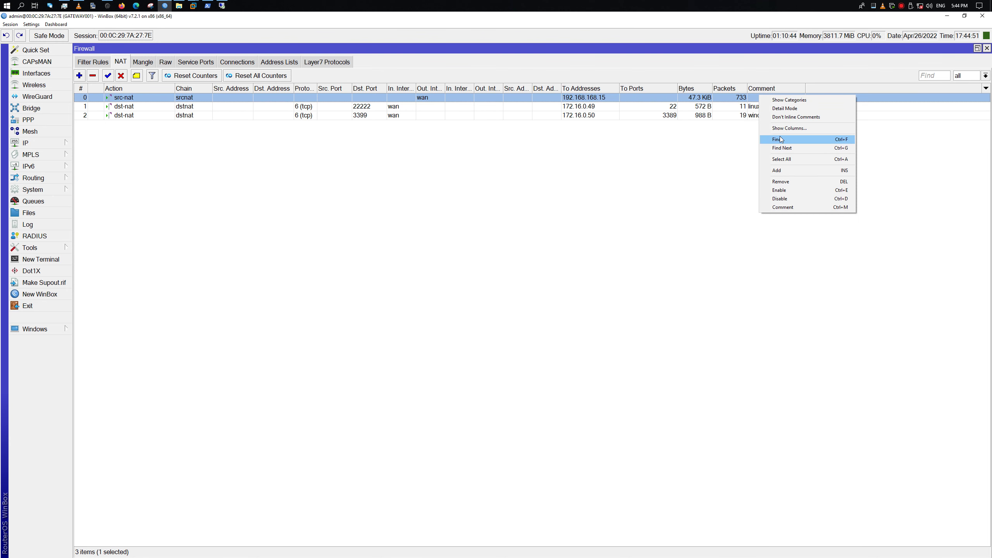
pyautogui.click(806, 206)
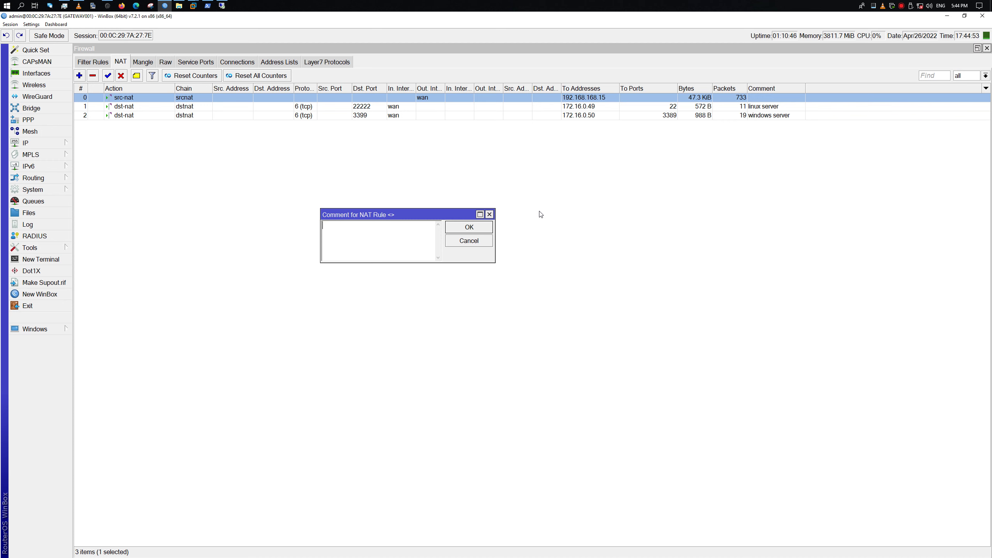
pyautogui.click(362, 251)
pyautogui.write('wa')
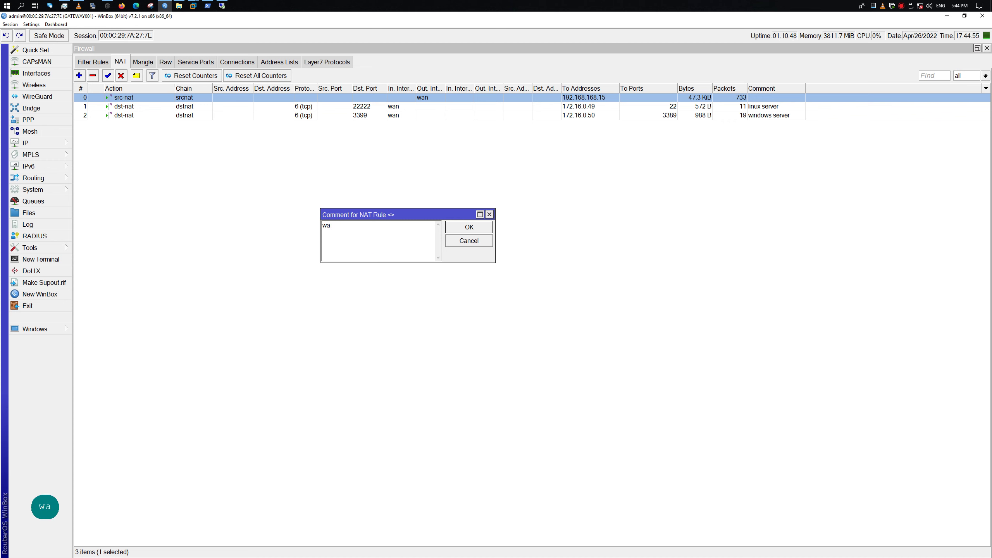
pyautogui.write('n ')
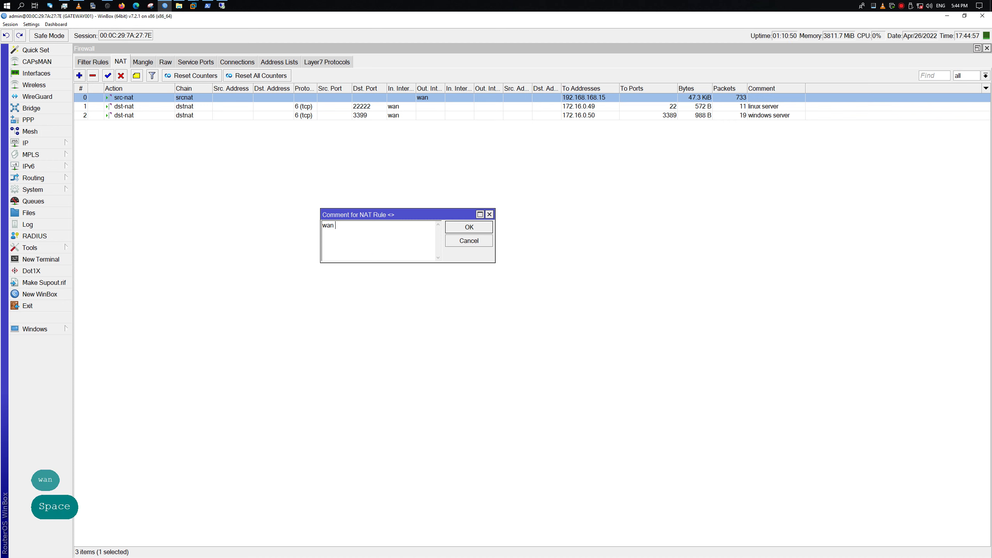
pyautogui.write('=> ')
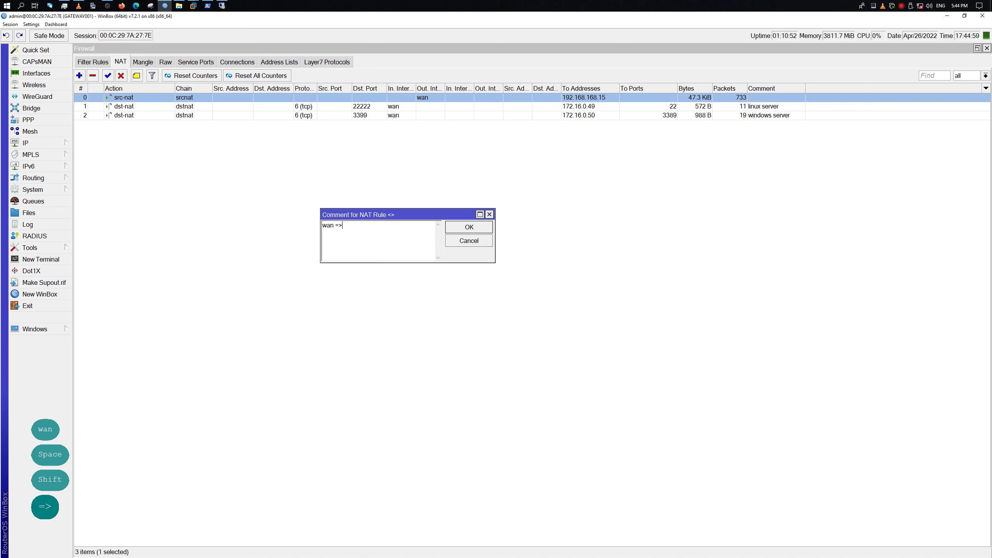
pyautogui.write('lan')
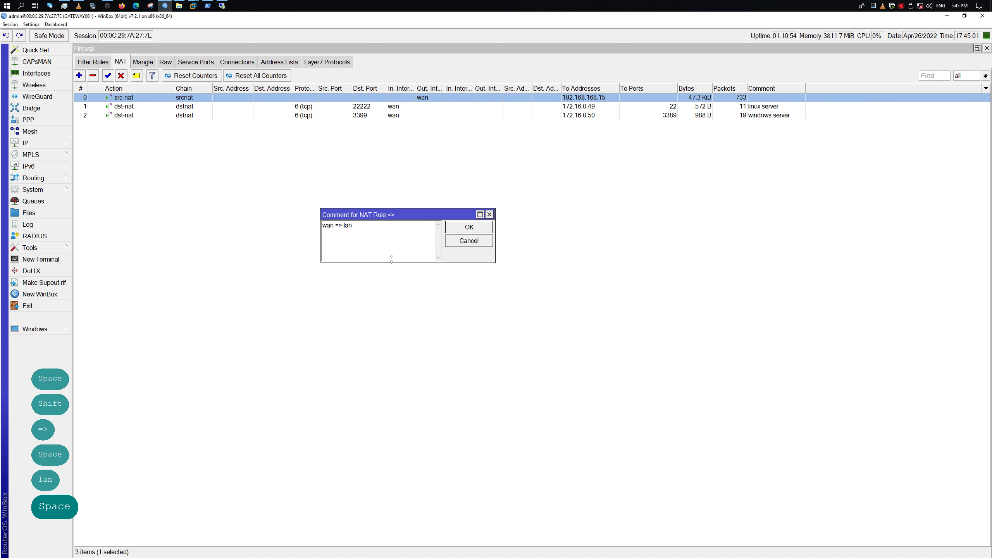
pyautogui.click(463, 226)
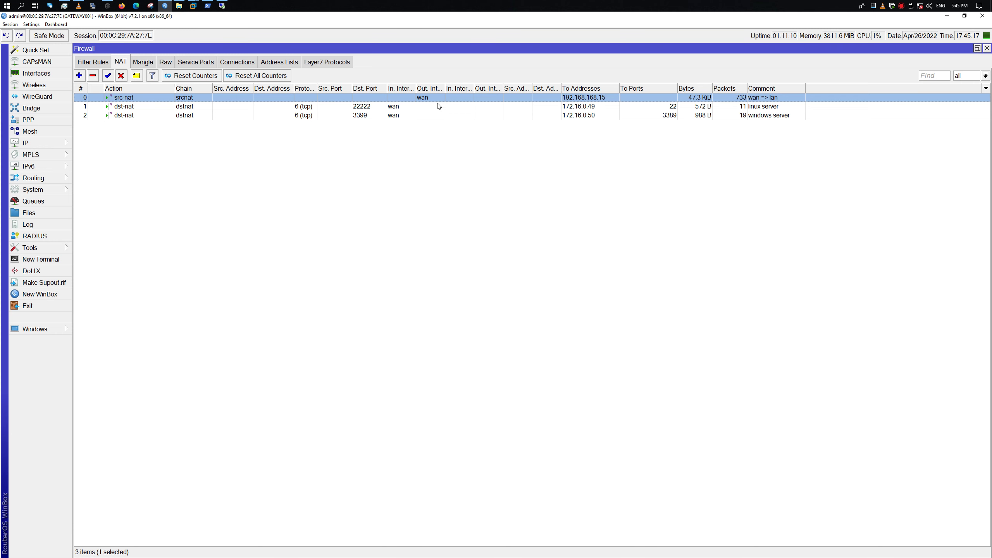
# Close the existing Remote Desktop session window
pyautogui.click(221, 6)
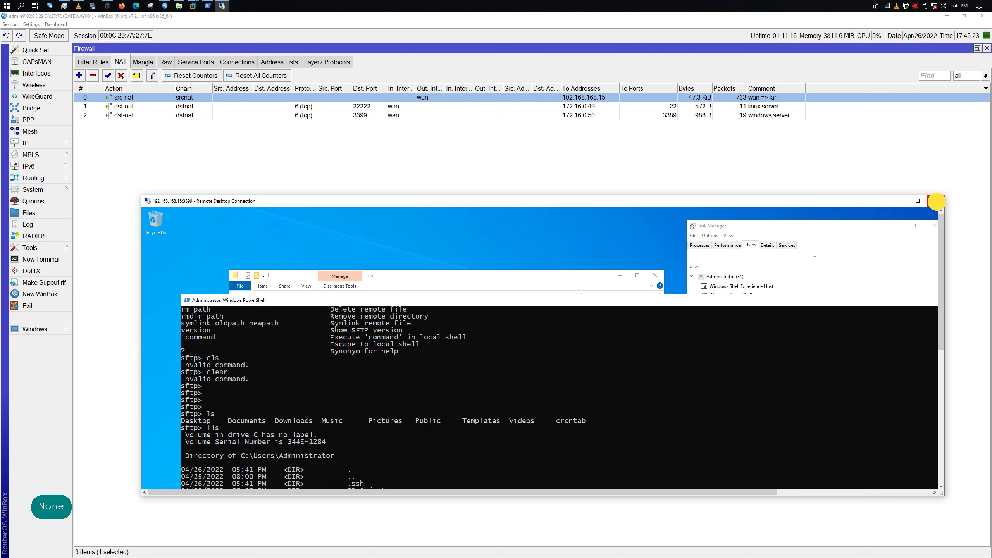
pyautogui.moveTo(774, 195); pyautogui.dragTo(378, 138)
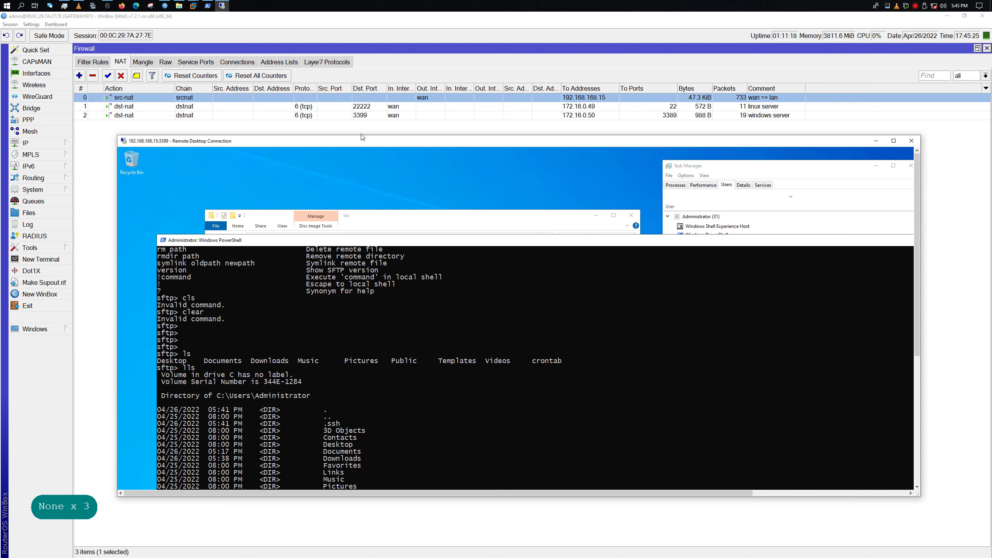
pyautogui.press('super+Down')
pyautogui.rightClick(222, 6)
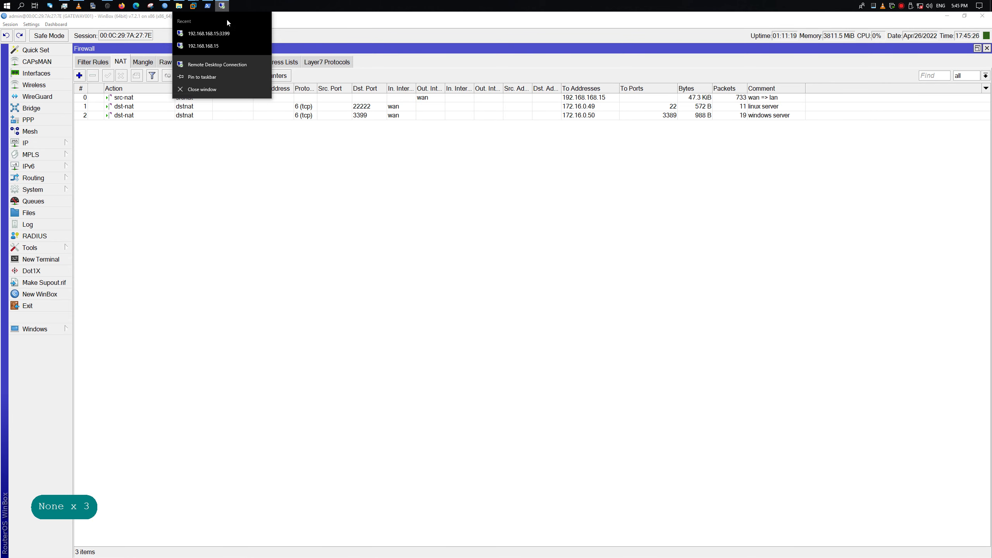
pyautogui.click(240, 89)
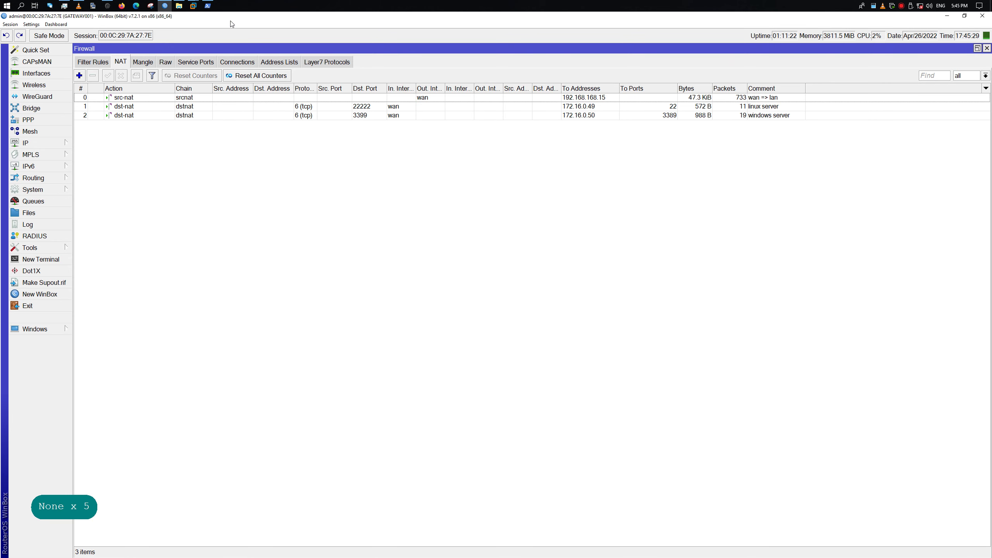
# Launch mstsc from Run and connect to 192.168.168.15:3389, accepting the trust prompt
pyautogui.rightClick(7, 5)
pyautogui.click(54, 189)
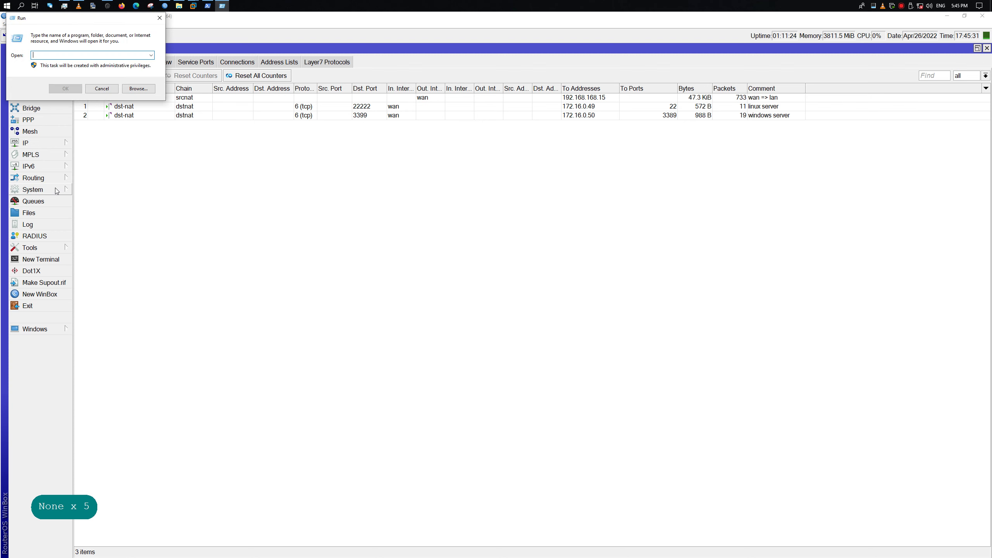
pyautogui.write('mstsc')
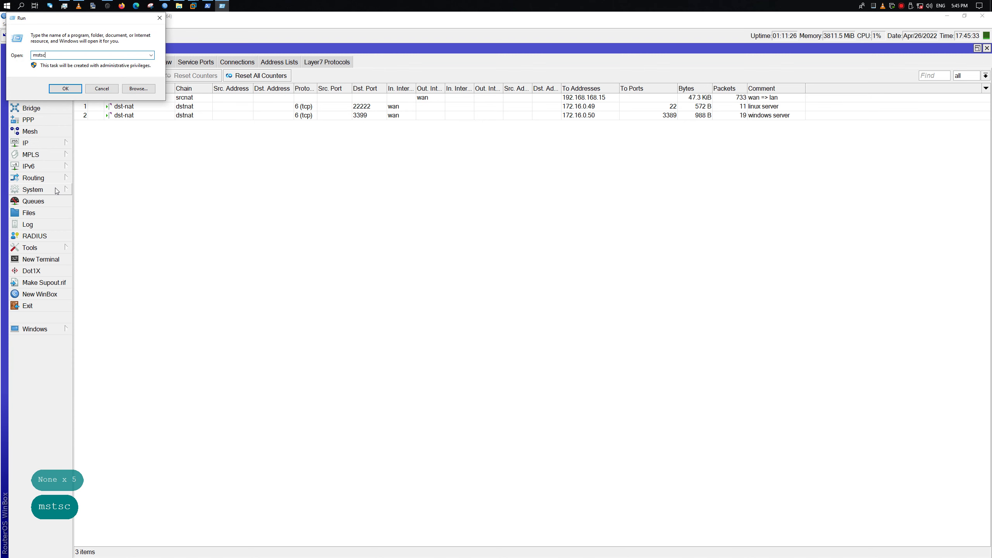
pyautogui.press('Return')
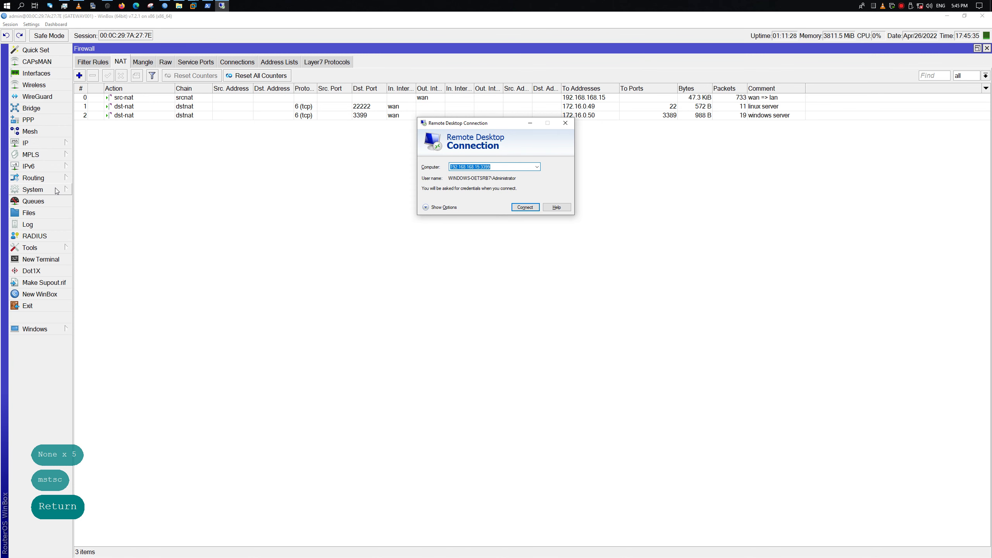
pyautogui.press('Return')
pyautogui.press('Left')
pyautogui.press('Return')
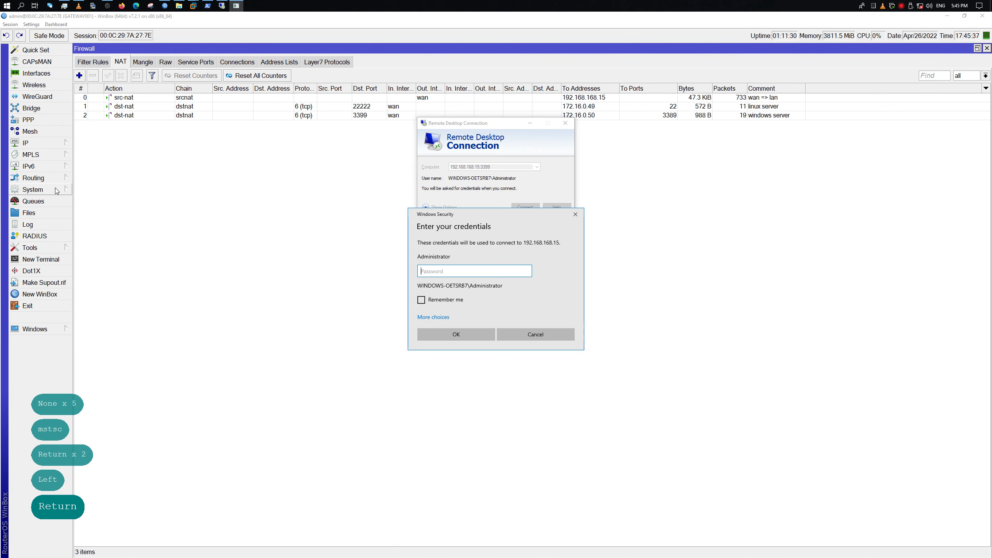
# Enter the Administrator account password and submit the login
pyautogui.press('capslock')
pyautogui.press('capslock')
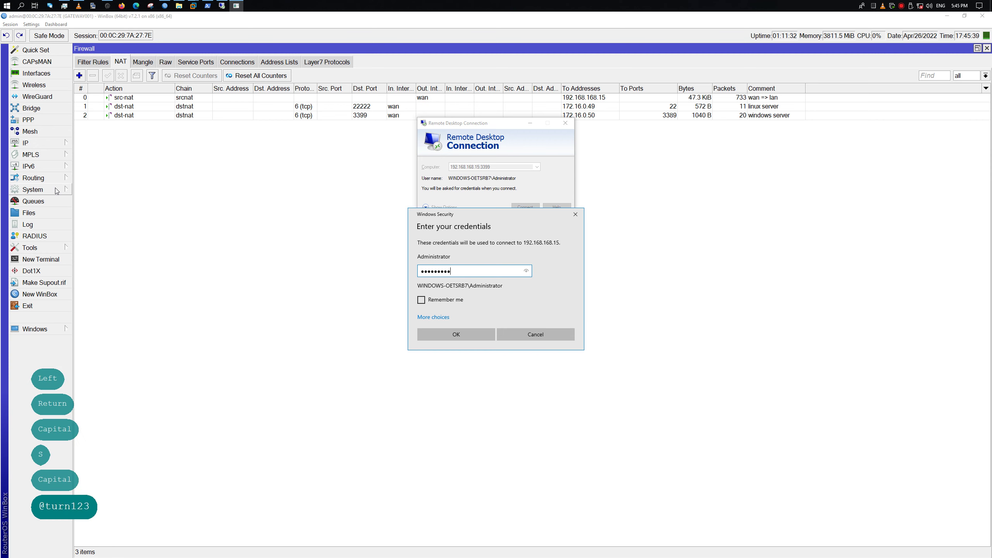
pyautogui.press('Return')
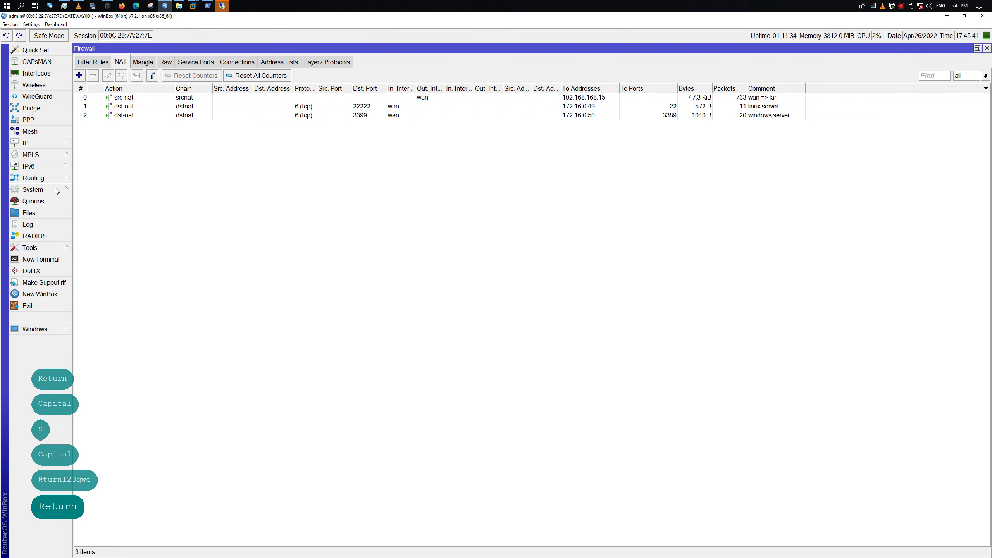
# Fill the screen with the remote session, close its ISO folder window, and exit sftp with Ctrl+D
pyautogui.click(221, 6)
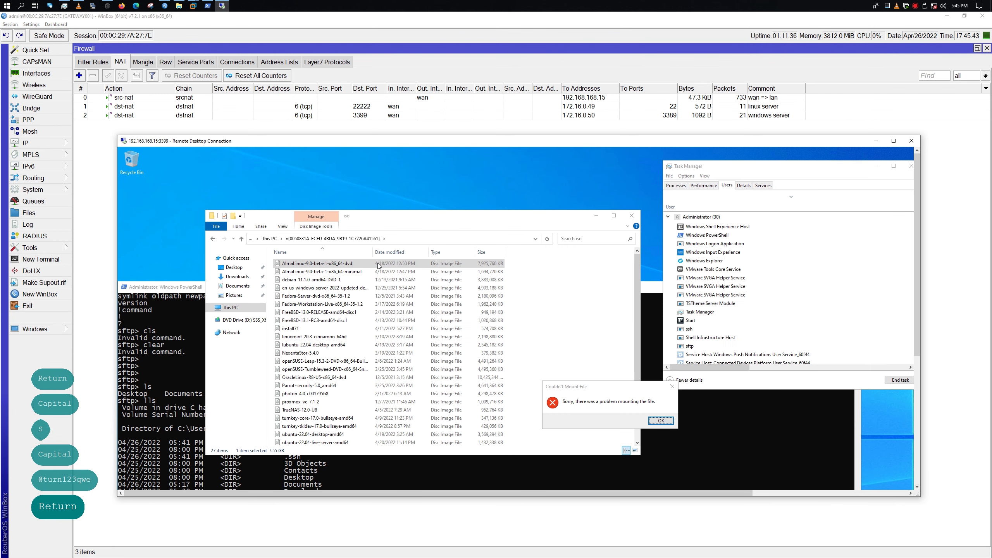
pyautogui.doubleClick(451, 142)
pyautogui.click(513, 62)
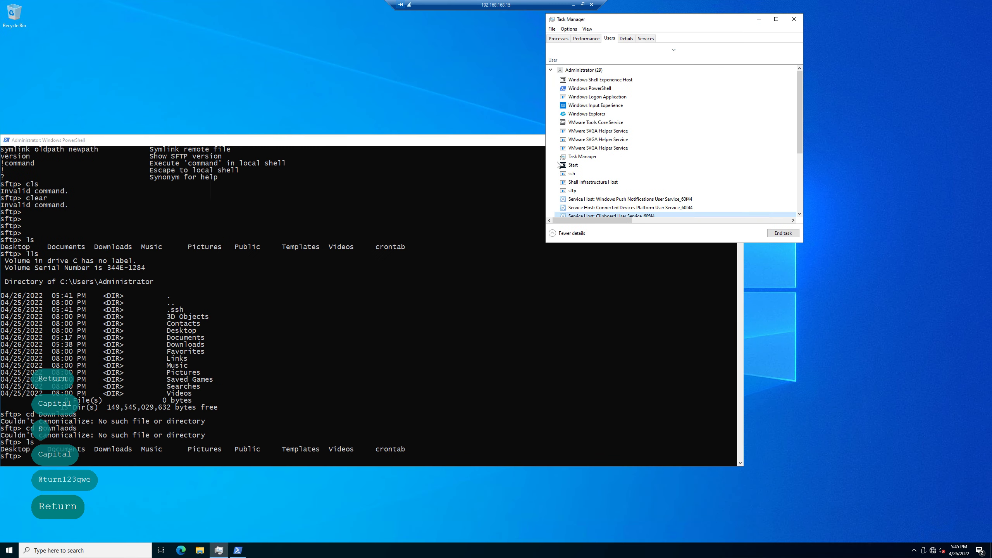
pyautogui.moveTo(187, 140); pyautogui.dragTo(295, 127)
pyautogui.hotkey('ctrl', 'd')
pyautogui.press('Return')
pyautogui.press('Return')
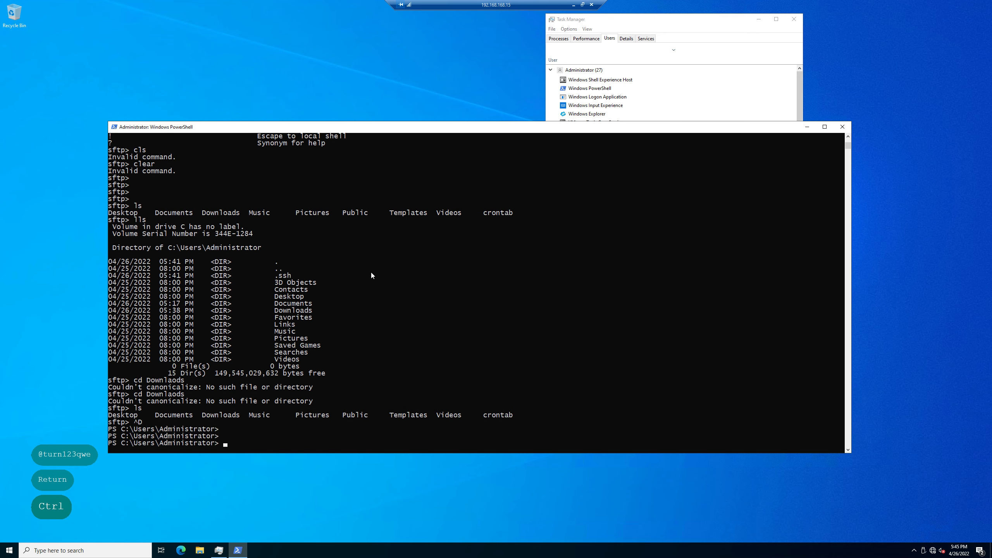
# Navigate PowerShell to the Administrator's Downloads folder and list its files
pyautogui.write('cd /')
pyautogui.press('Return')
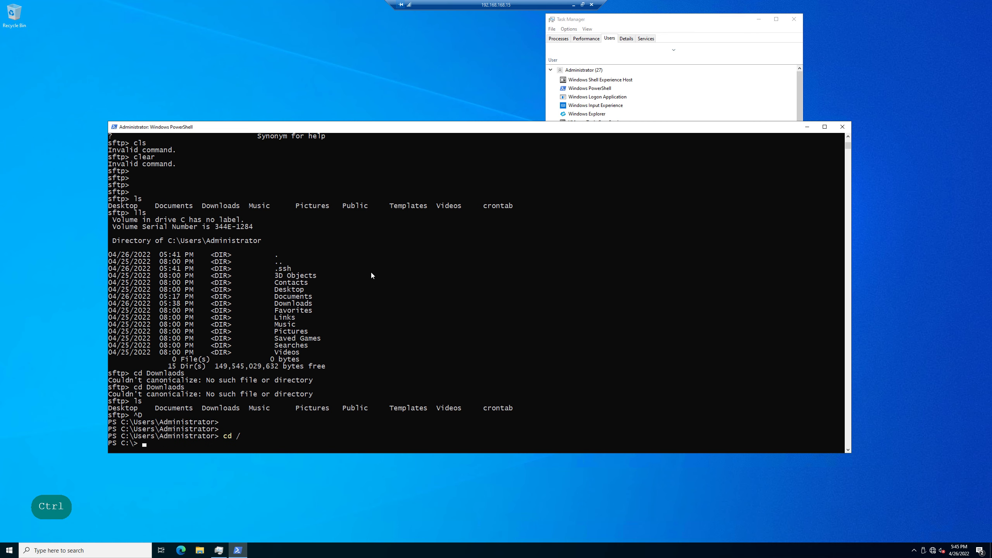
pyautogui.write('cd u')
pyautogui.press('Tab')
pyautogui.write('a')
pyautogui.press('Tab')
pyautogui.write('D')
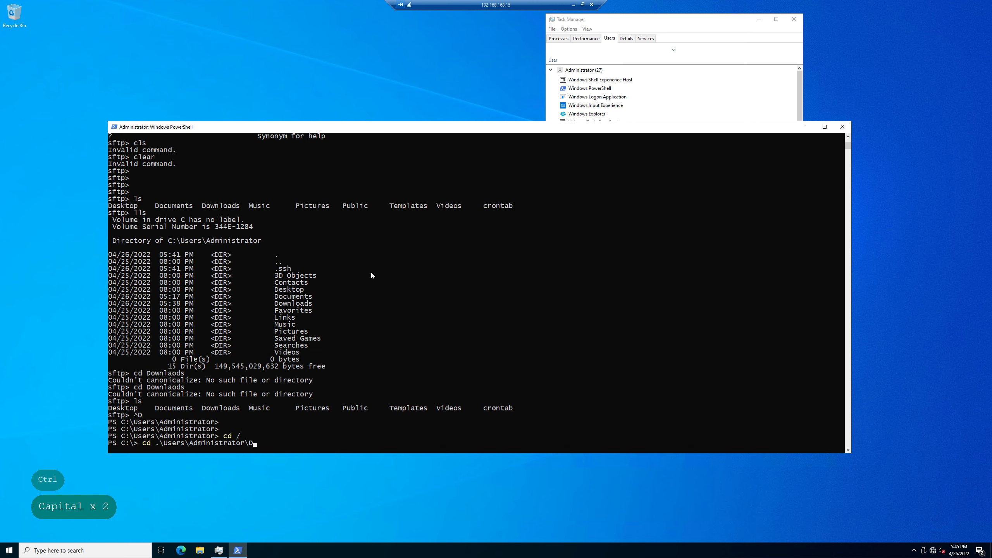
pyautogui.write('o')
pyautogui.press('Tab')
pyautogui.press('Return')
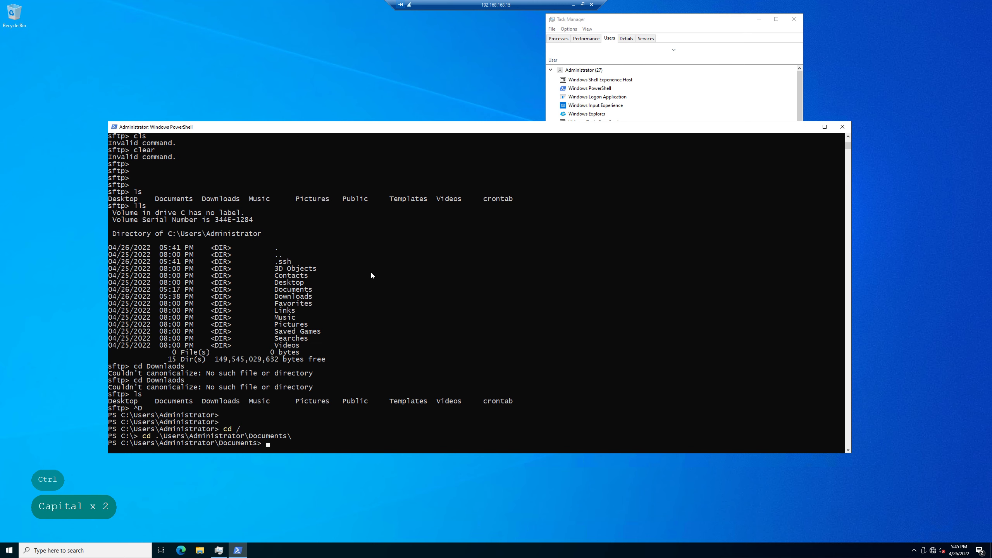
pyautogui.write('cd ..')
pyautogui.press('Return')
pyautogui.write('cd ')
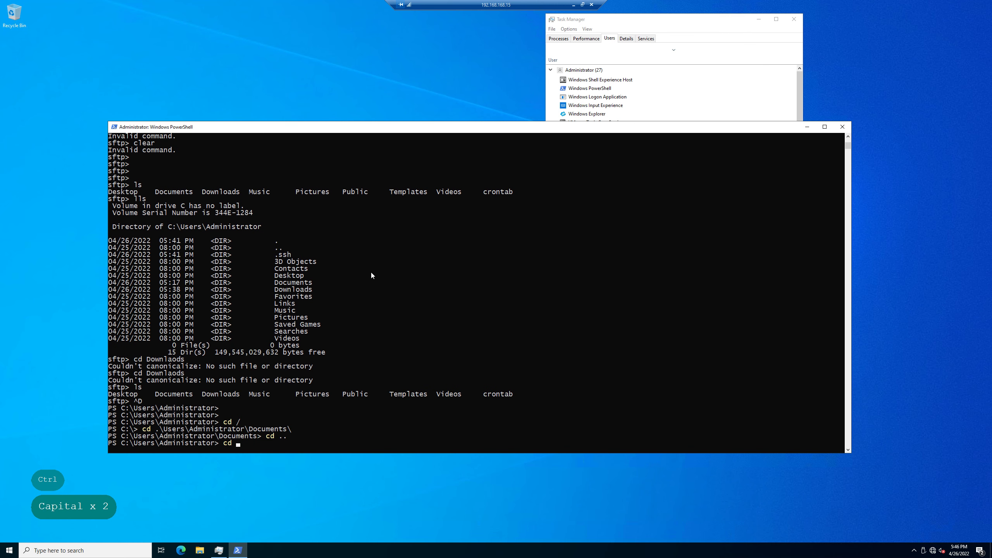
pyautogui.write('.\\Do')
pyautogui.press('Tab')
pyautogui.press('Return')
pyautogui.write('l')
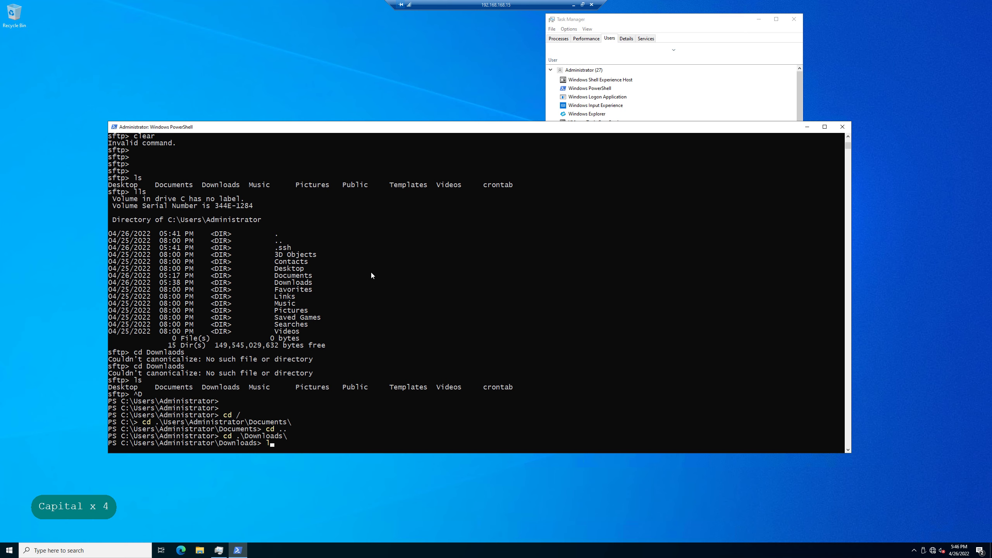
pyautogui.write('s')
pyautogui.press('Return')
# Reconnect by sftp to 172.16.0.49 and log in with the server password
pyautogui.write('cd .\\Downloads\\')
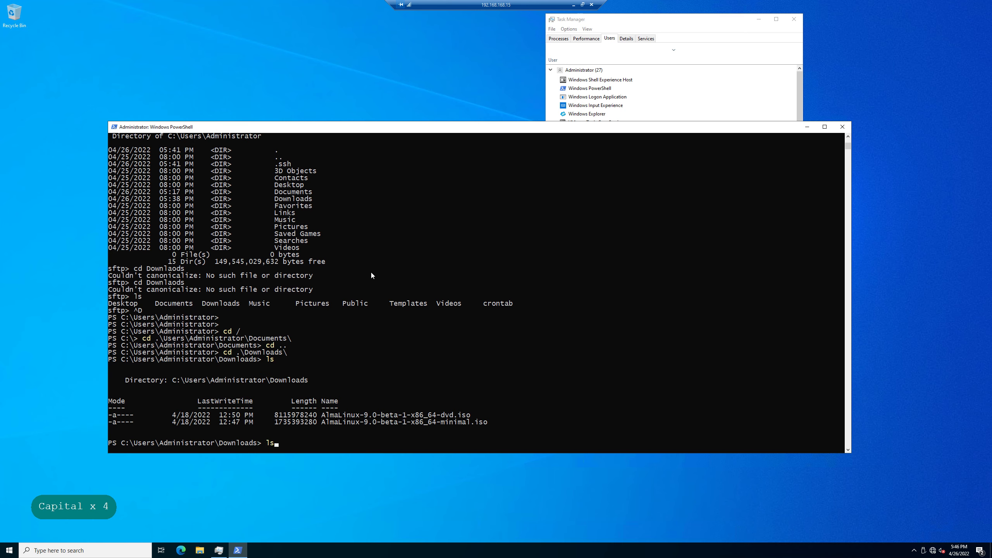
pyautogui.press('Up')
pyautogui.press('Up')
pyautogui.press('Up')
pyautogui.press('Up')
pyautogui.press('Up')
pyautogui.press('Up')
pyautogui.press('Up')
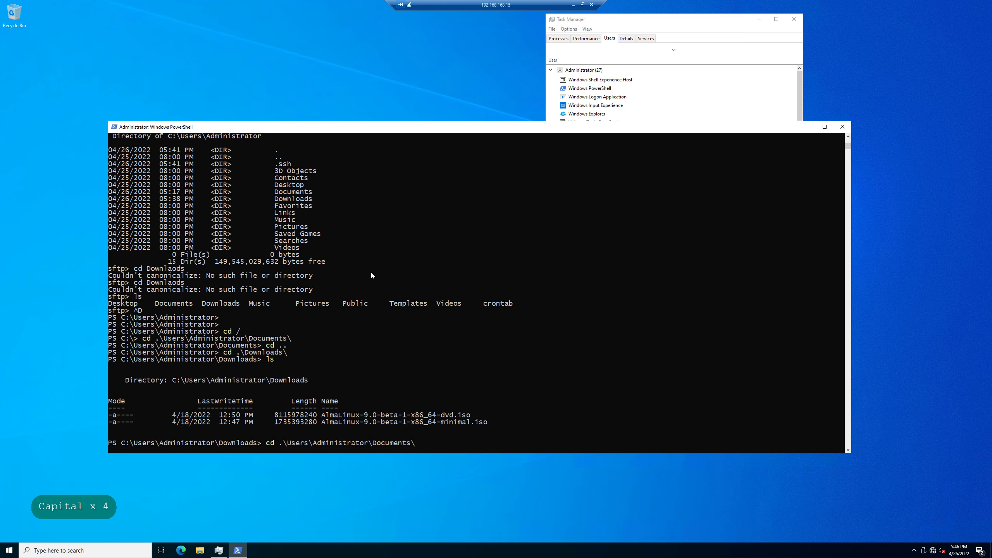
pyautogui.press('Down')
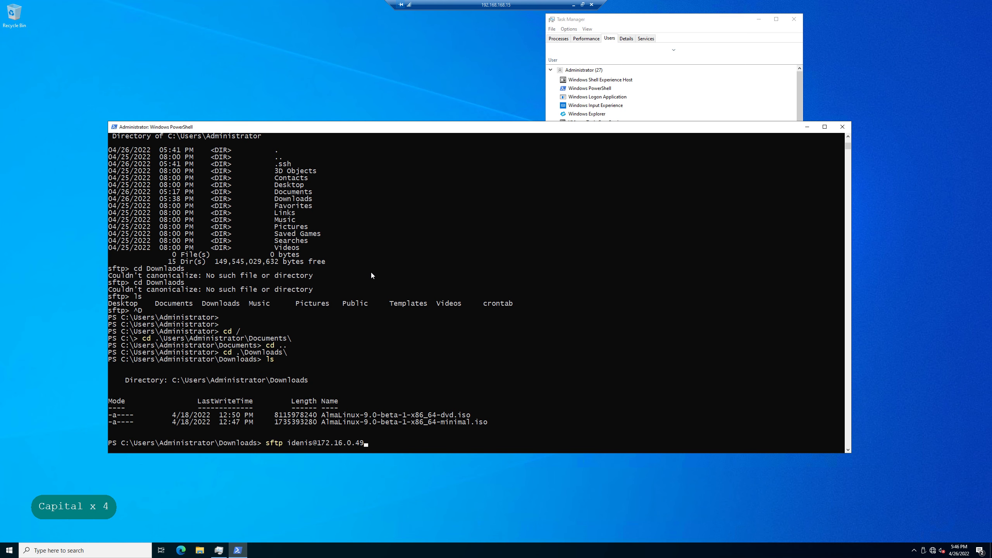
pyautogui.press('Return')
pyautogui.press('Return')
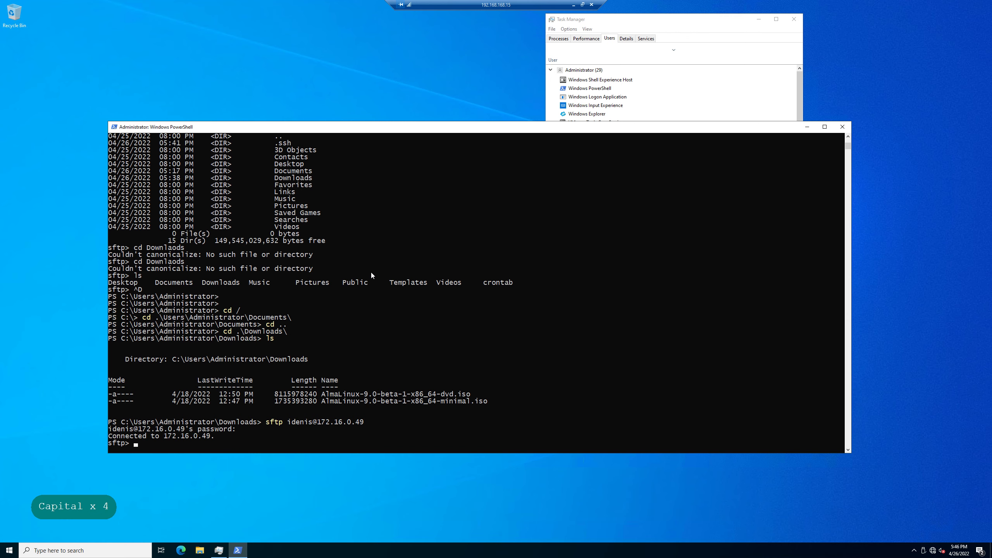
# Put AlmaLinux-9.0-beta-1-x86_64-minimal.iso to the server and restore the remote session window
pyautogui.press('Return')
pyautogui.press('Return')
pyautogui.write('ls')
pyautogui.press('Return')
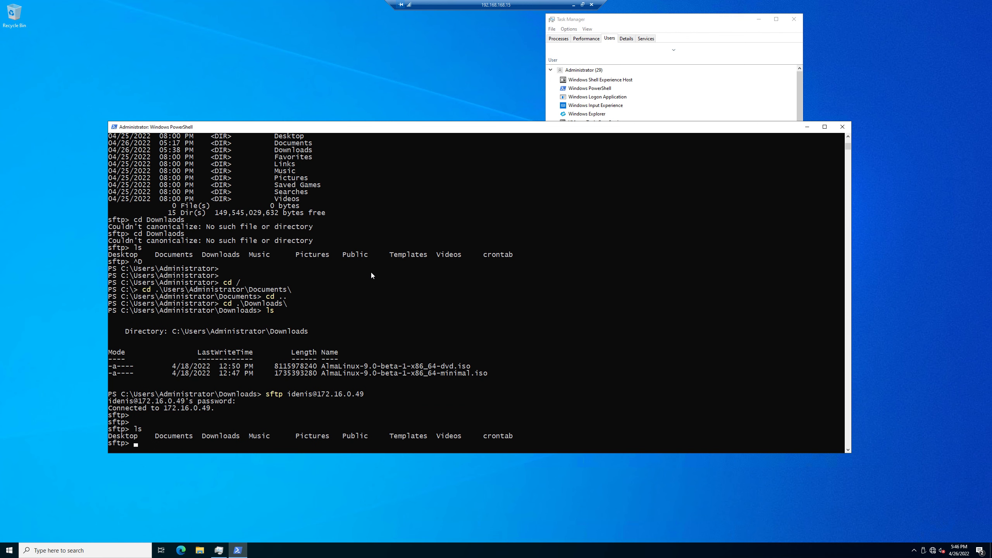
pyautogui.press('BackSpace')
pyautogui.press('BackSpace')
pyautogui.press('BackSpace')
pyautogui.press('BackSpace')
pyautogui.press('BackSpace')
pyautogui.press('BackSpace')
pyautogui.press('BackSpace')
pyautogui.press('BackSpace')
pyautogui.write('put')
pyautogui.moveTo(324, 373); pyautogui.dragTo(490, 374)
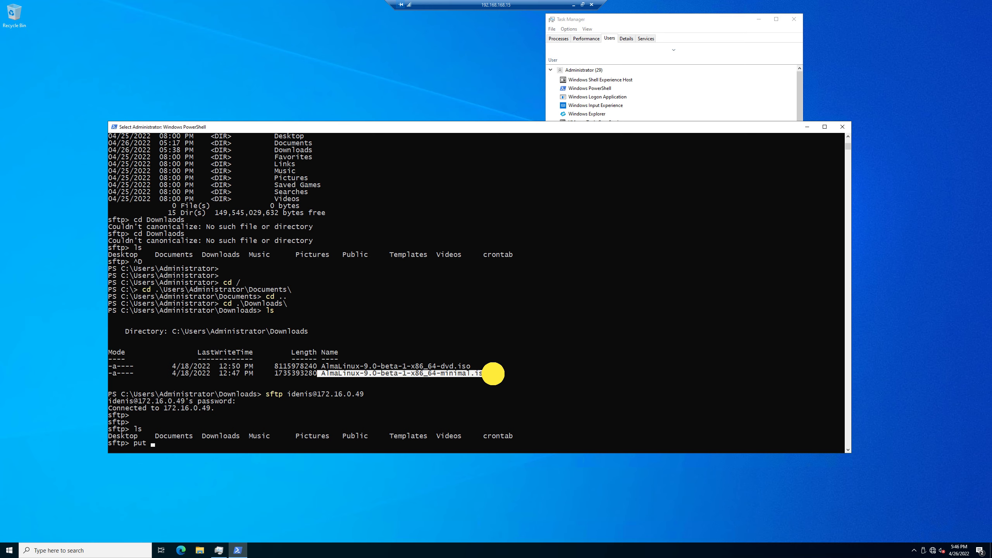
pyautogui.rightClick(571, 366)
pyautogui.press('Return')
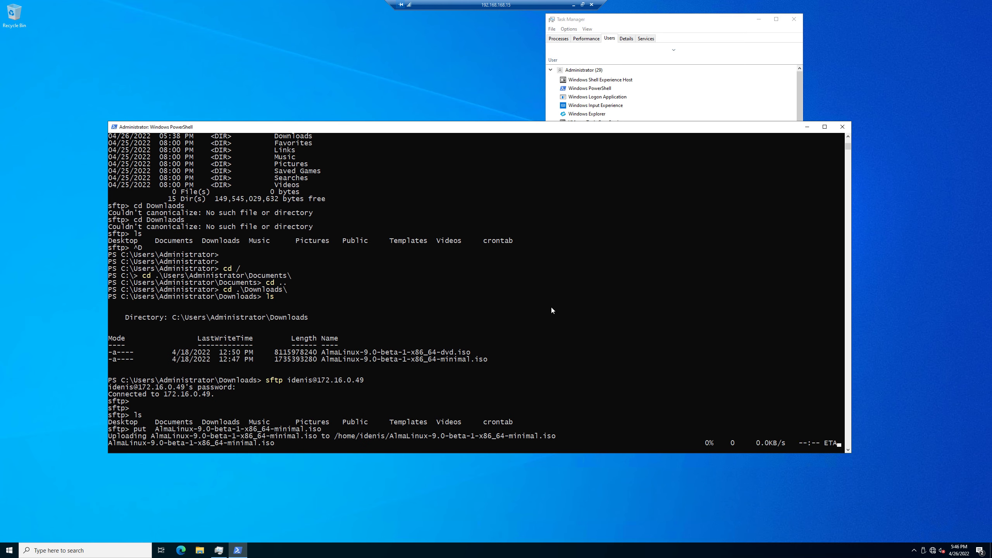
pyautogui.doubleClick(522, 8)
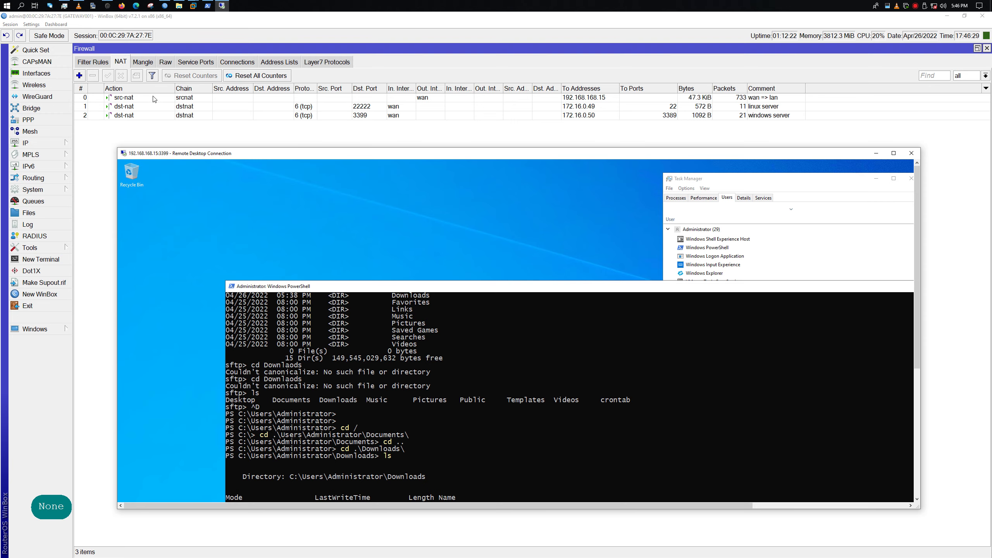
# Open the Firewall Connections tab, inspect the port 3389 connection rows, and open the table's options
pyautogui.click(234, 61)
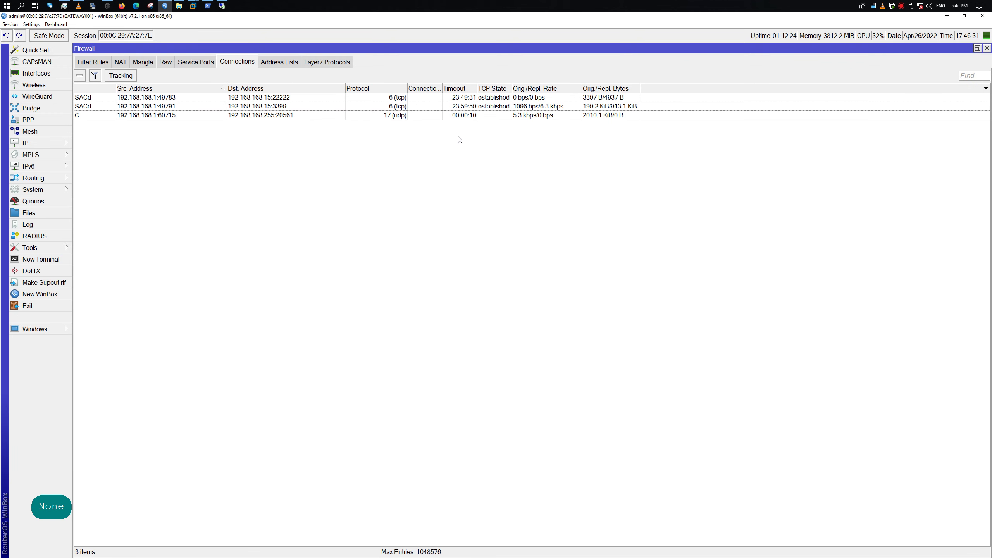
pyautogui.click(209, 108)
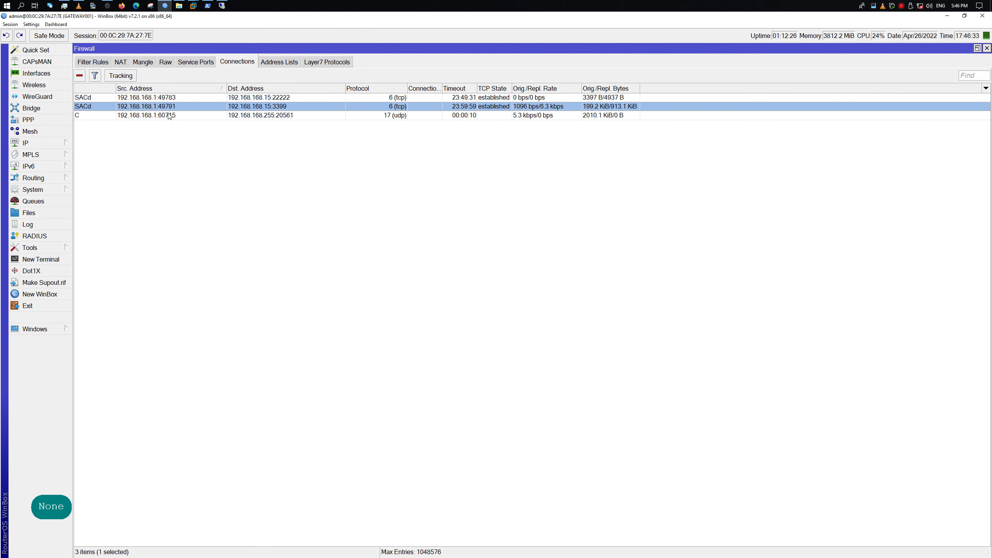
pyautogui.click(425, 157)
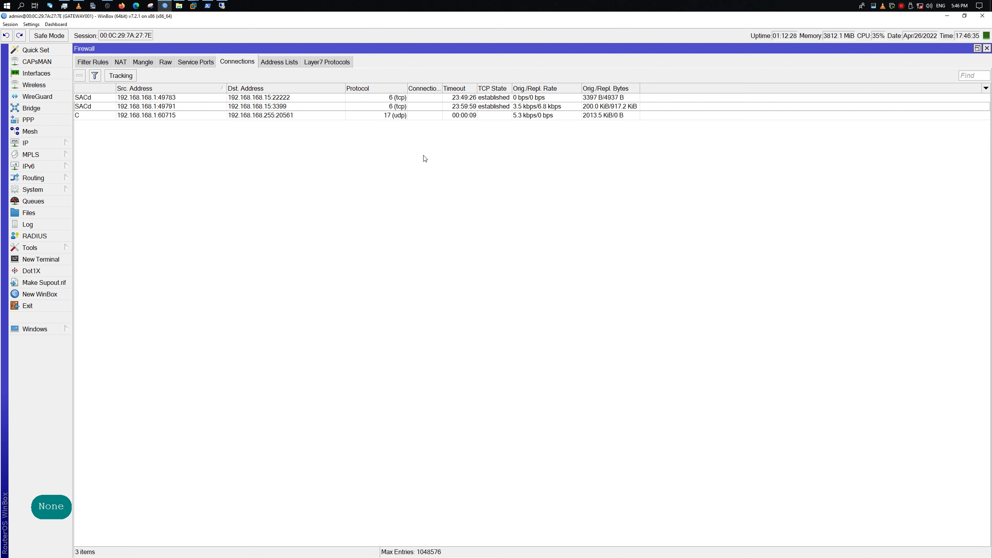
pyautogui.click(490, 110)
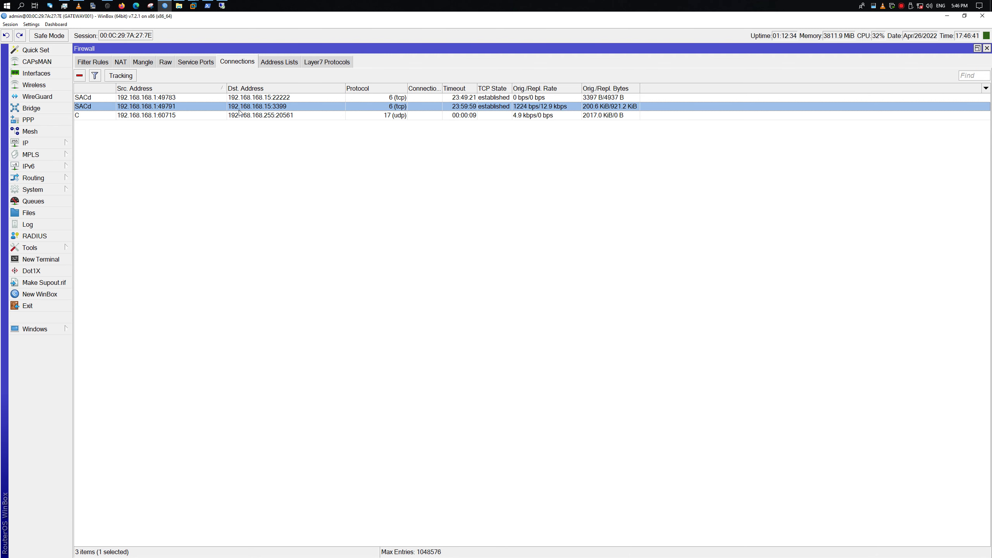
pyautogui.click(331, 148)
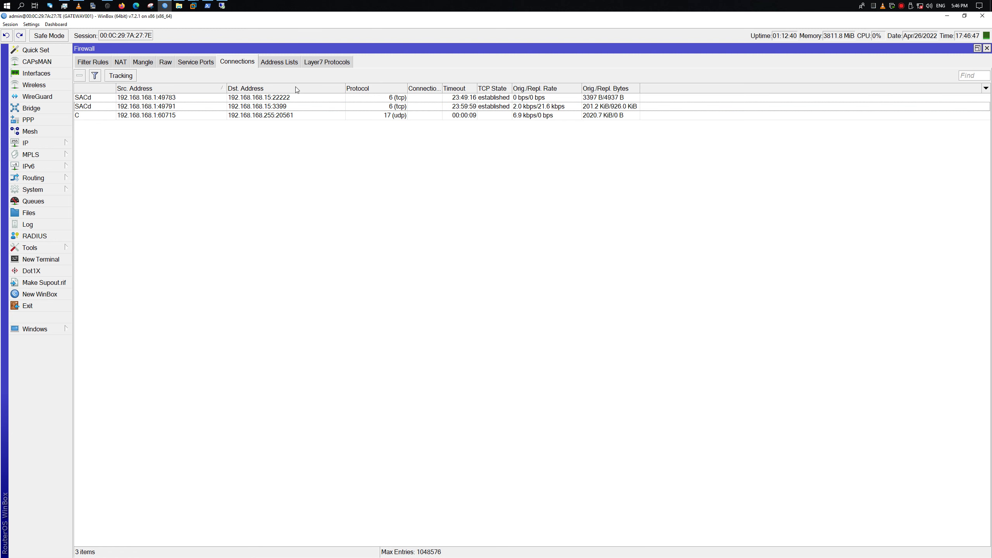
pyautogui.rightClick(187, 165)
# Add the Connection Type, Reply Dst. Address and Reply Src. Address columns to the connections list
pyautogui.click(237, 188)
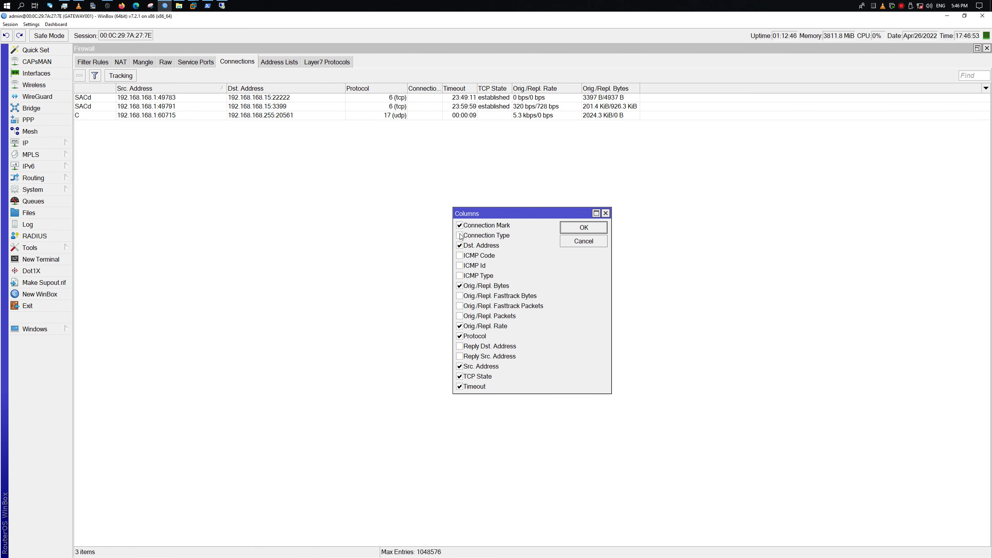
pyautogui.click(460, 236)
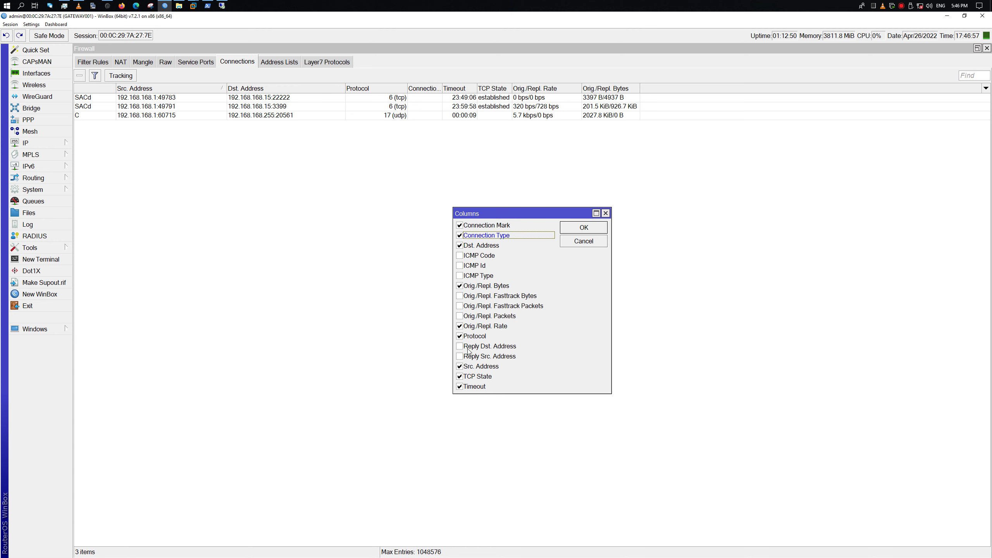
pyautogui.click(460, 346)
pyautogui.click(460, 357)
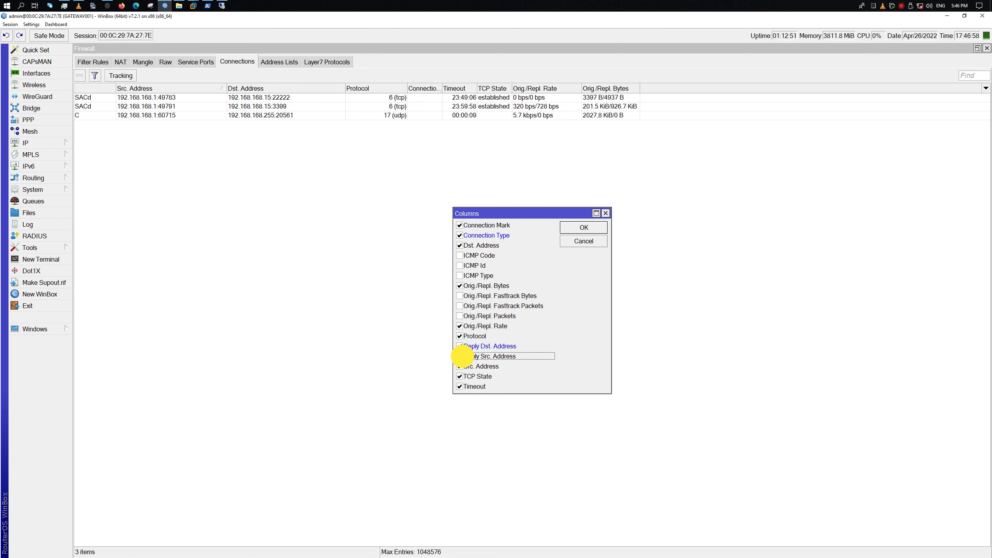
pyautogui.click(584, 227)
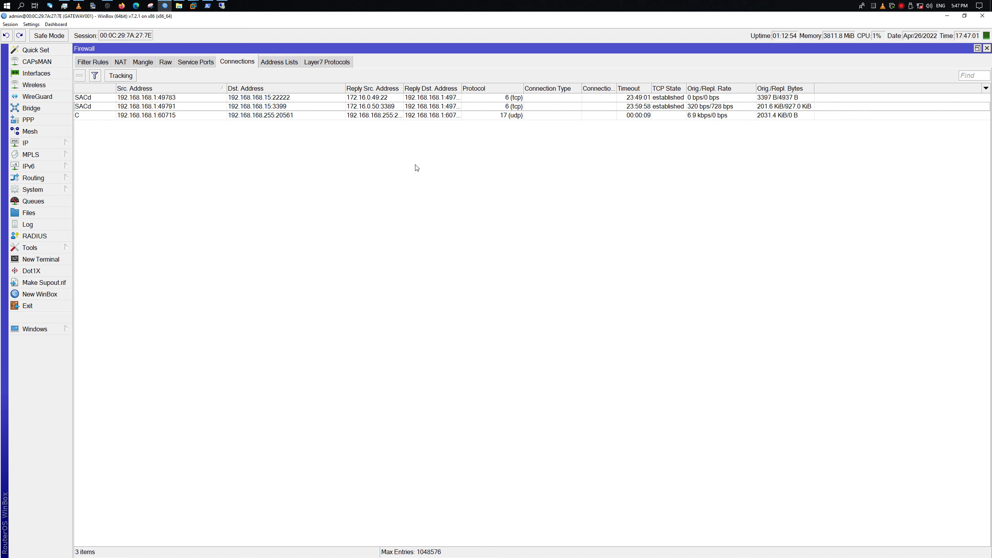
# Sort connections by Reply Src. Address, widen that column, and inspect the 3389, 22222 and udp rows
pyautogui.click(293, 107)
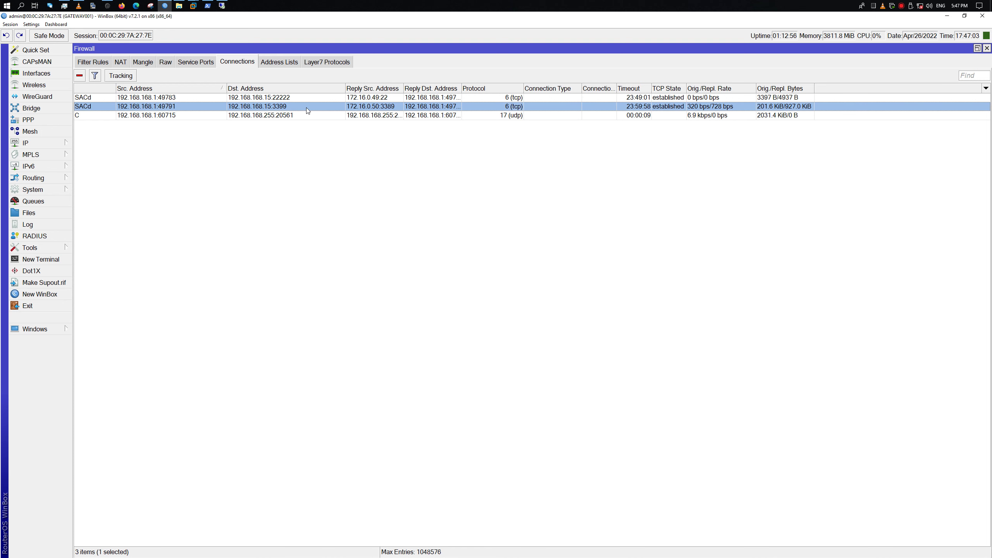
pyautogui.click(376, 89)
pyautogui.moveTo(402, 88); pyautogui.dragTo(532, 87)
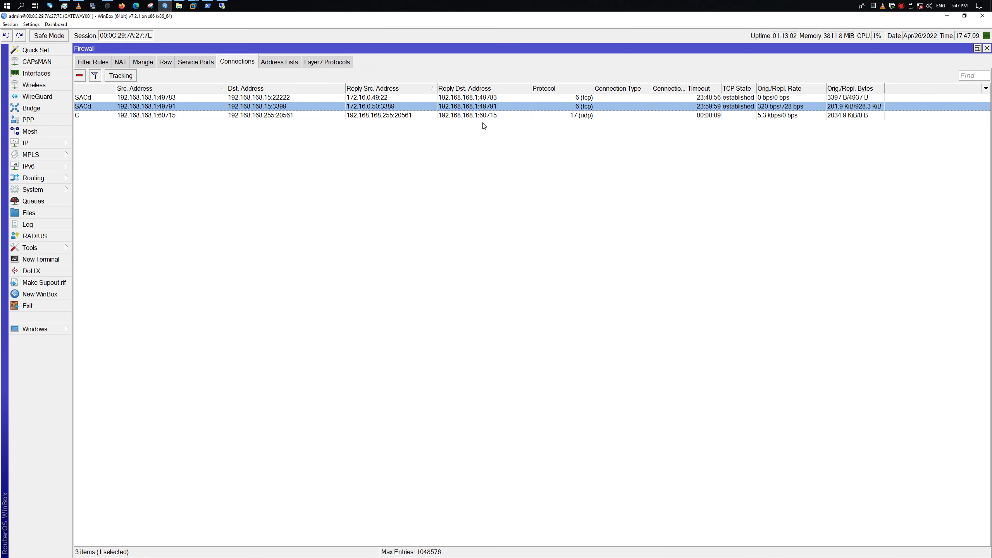
pyautogui.click(385, 115)
pyautogui.click(369, 106)
pyautogui.click(378, 97)
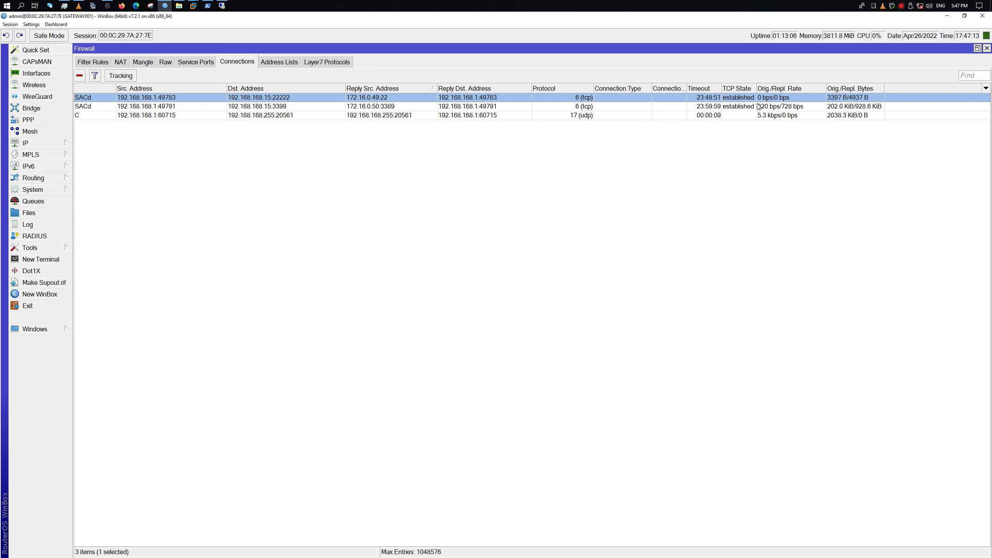
pyautogui.click(780, 106)
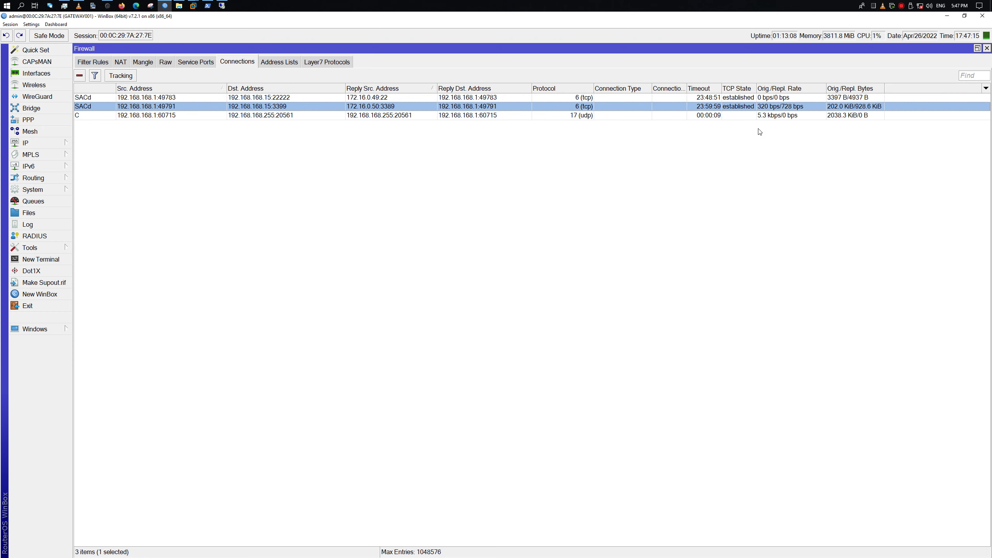
pyautogui.click(265, 97)
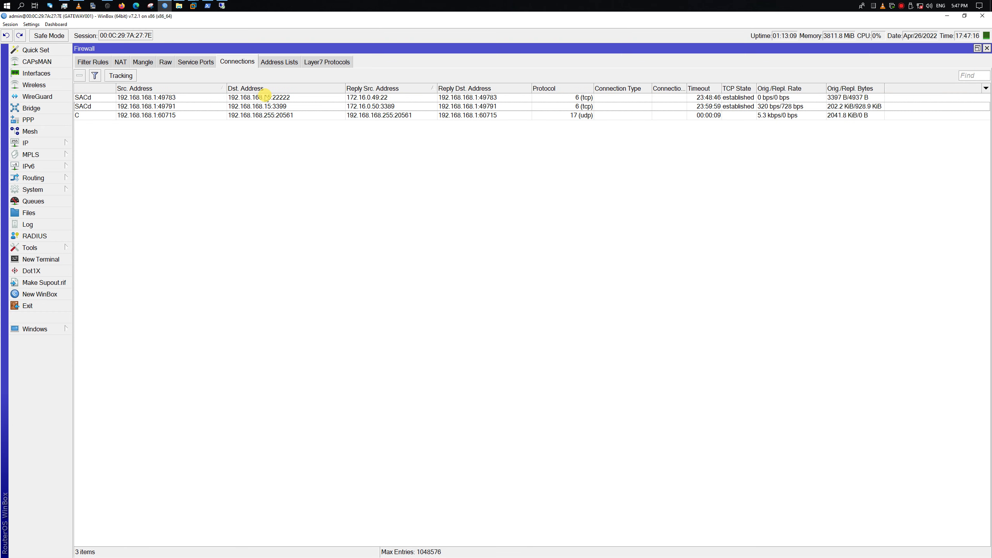
# Bring the Remote Desktop session forward and maximize its PowerShell window
pyautogui.click(222, 5)
pyautogui.moveTo(446, 280); pyautogui.dragTo(391, 173)
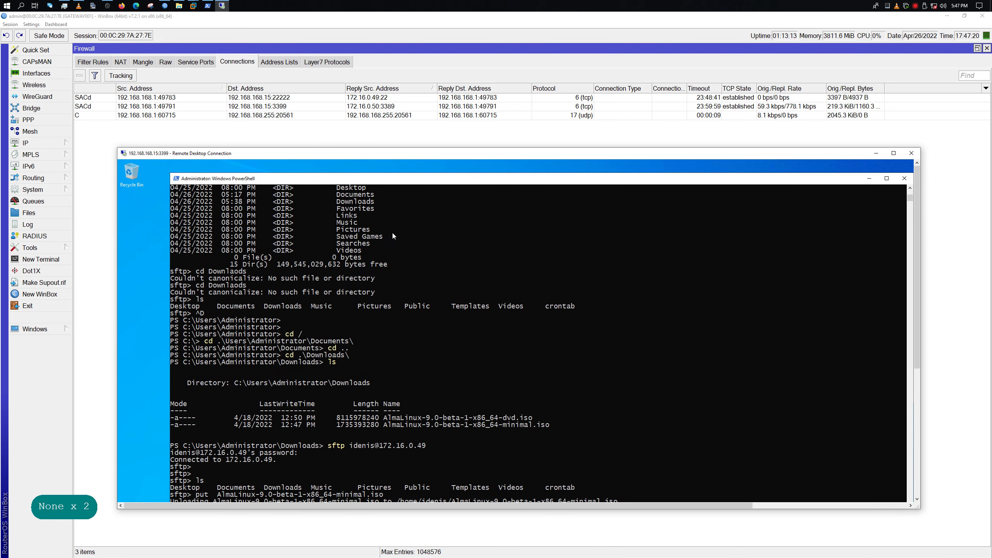
pyautogui.doubleClick(425, 181)
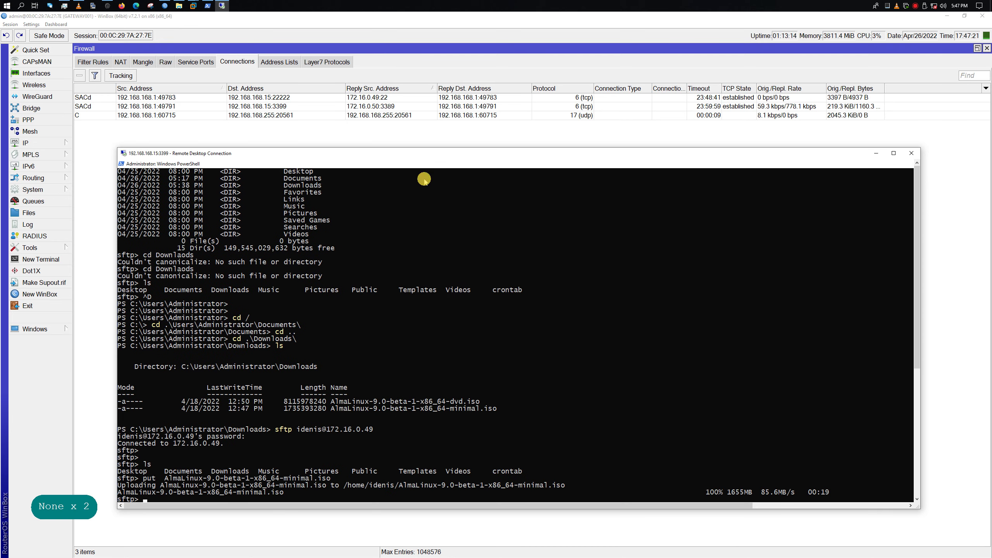
# Start an sftp put of AlmaLinux-9.0-beta-1-x86_64-dvd.iso by editing the previous put command
pyautogui.doubleClick(432, 156)
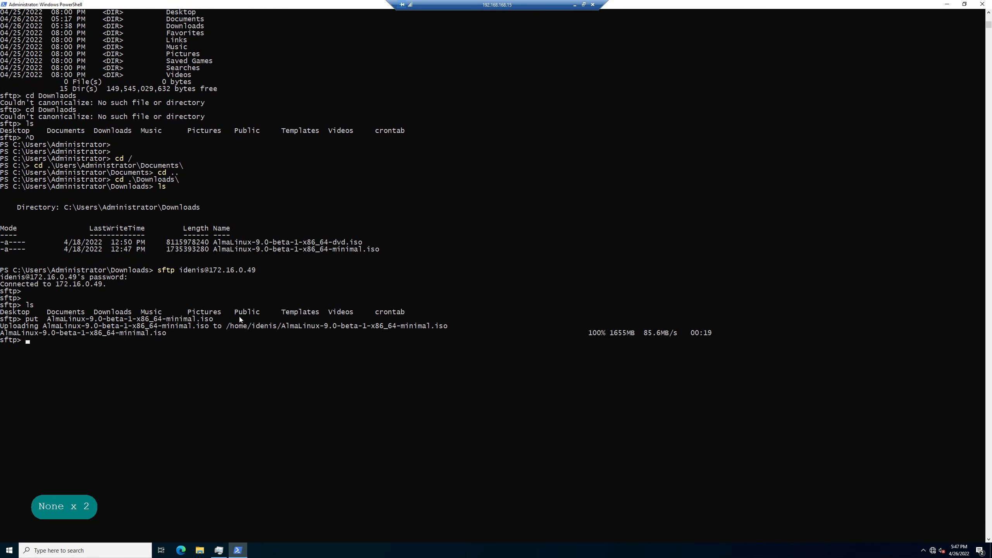
pyautogui.press('Up')
pyautogui.press('BackSpace')
pyautogui.press('BackSpace')
pyautogui.press('BackSpace')
pyautogui.press('BackSpace')
pyautogui.press('BackSpace')
pyautogui.press('BackSpace')
pyautogui.press('BackSpace')
pyautogui.press('BackSpace')
pyautogui.press('BackSpace')
pyautogui.press('BackSpace')
pyautogui.press('BackSpace')
pyautogui.press('BackSpace')
pyautogui.press('BackSpace')
pyautogui.press('BackSpace')
pyautogui.press('BackSpace')
pyautogui.press('BackSpace')
pyautogui.press('BackSpace')
pyautogui.press('BackSpace')
pyautogui.press('BackSpace')
pyautogui.press('BackSpace')
pyautogui.press('BackSpace')
pyautogui.press('BackSpace')
pyautogui.press('BackSpace')
pyautogui.press('BackSpace')
pyautogui.press('BackSpace')
pyautogui.press('BackSpace')
pyautogui.press('BackSpace')
pyautogui.press('BackSpace')
pyautogui.press('BackSpace')
pyautogui.press('BackSpace')
pyautogui.press('BackSpace')
pyautogui.press('BackSpace')
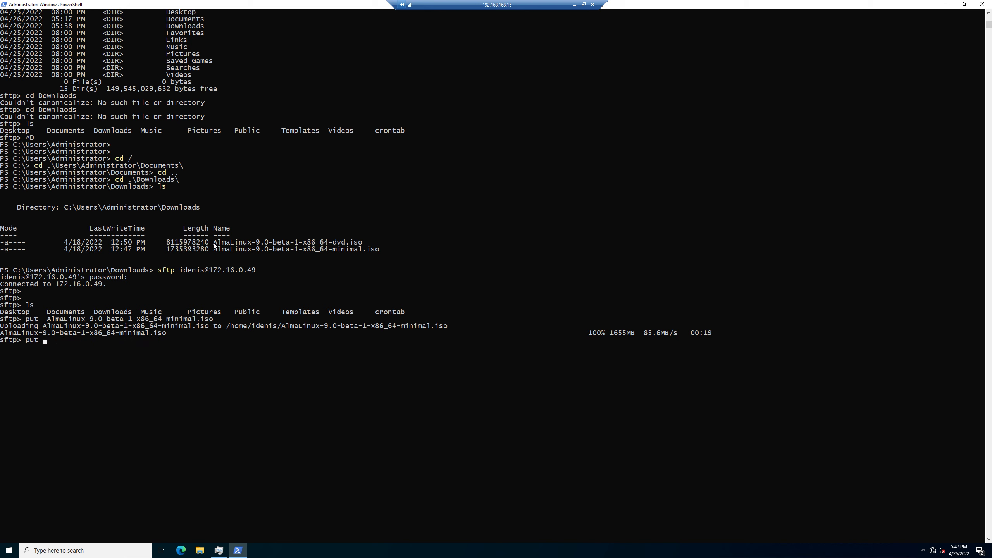
pyautogui.moveTo(211, 242)
pyautogui.mouseDown()
pyautogui.moveTo(338, 232)
pyautogui.moveTo(377, 246)
pyautogui.moveTo(363, 244)
pyautogui.mouseUp()
pyautogui.rightClick(432, 241)
pyautogui.rightClick(432, 240)
pyautogui.press('Return')
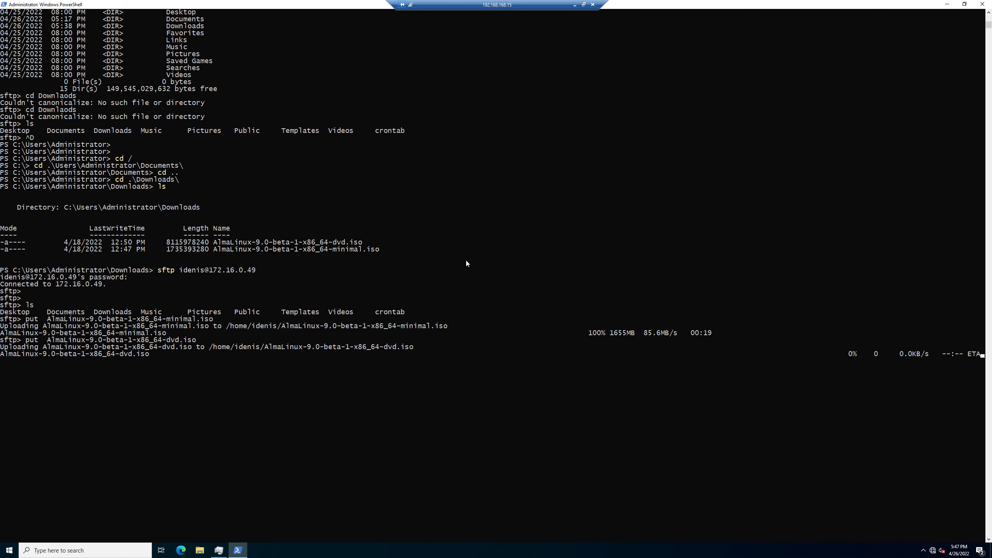
# Restore the Remote Desktop session to a window positioned over WinBox
pyautogui.doubleClick(503, 4)
pyautogui.moveTo(542, 89); pyautogui.dragTo(554, 137)
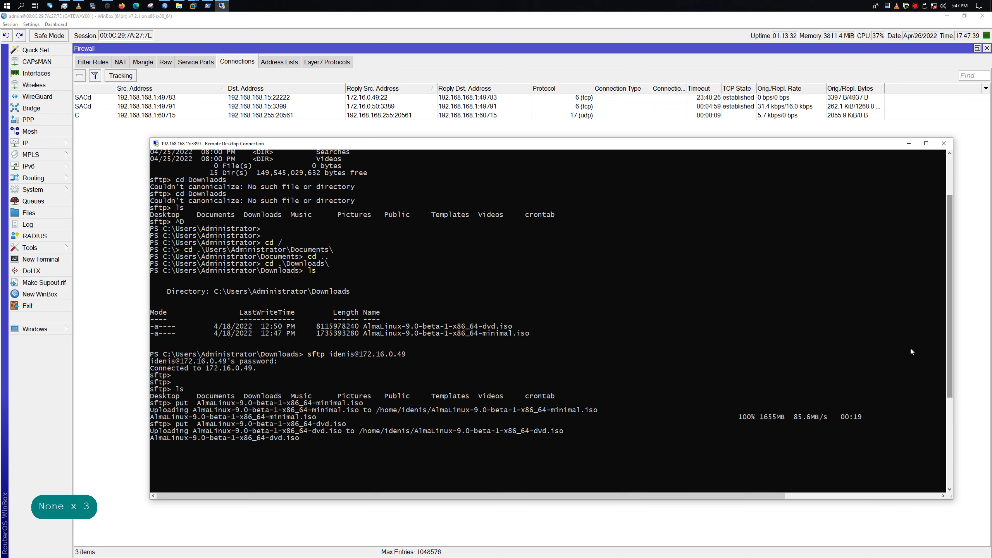
pyautogui.moveTo(636, 496); pyautogui.dragTo(812, 494)
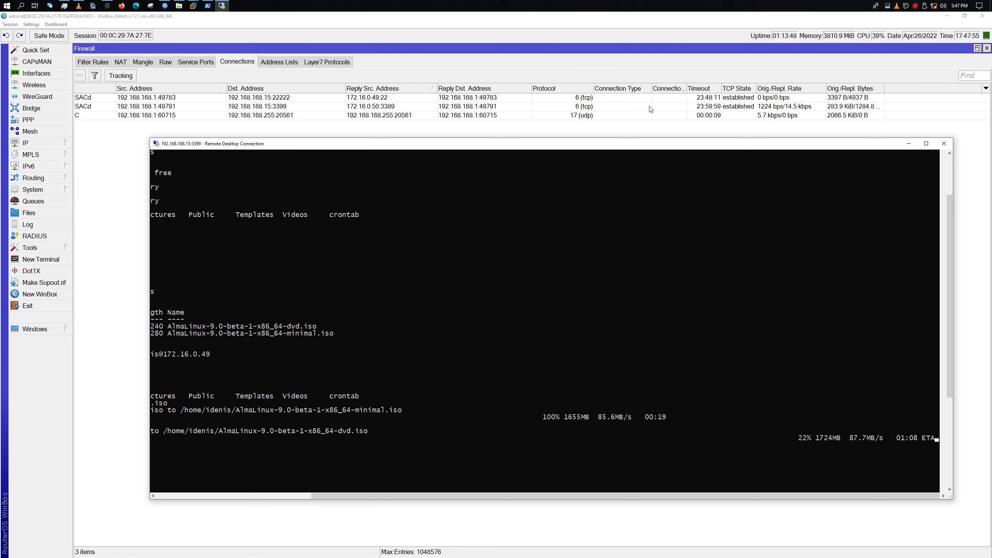
# Show the ICMP Code, Id, Type and Orig./Repl. Fasttrack Bytes, Fasttrack Packets and Packets columns
pyautogui.click(545, 106)
pyautogui.rightClick(457, 223)
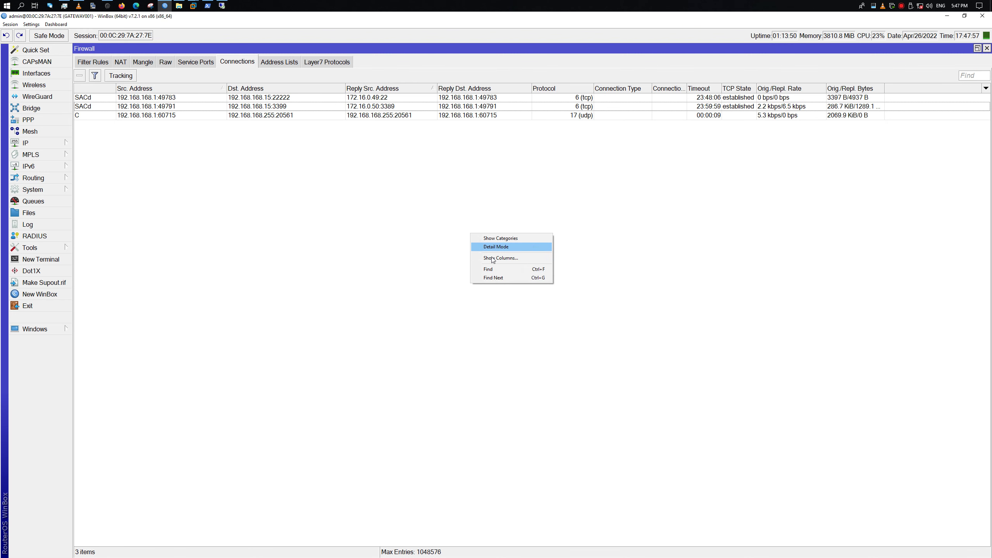
pyautogui.click(477, 259)
pyautogui.click(478, 257)
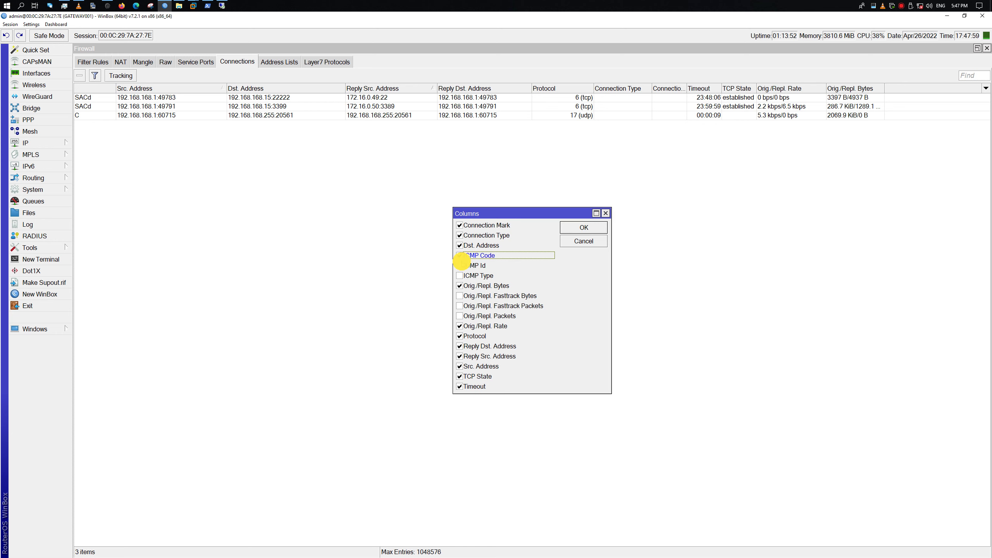
pyautogui.click(461, 266)
pyautogui.click(460, 276)
pyautogui.click(460, 296)
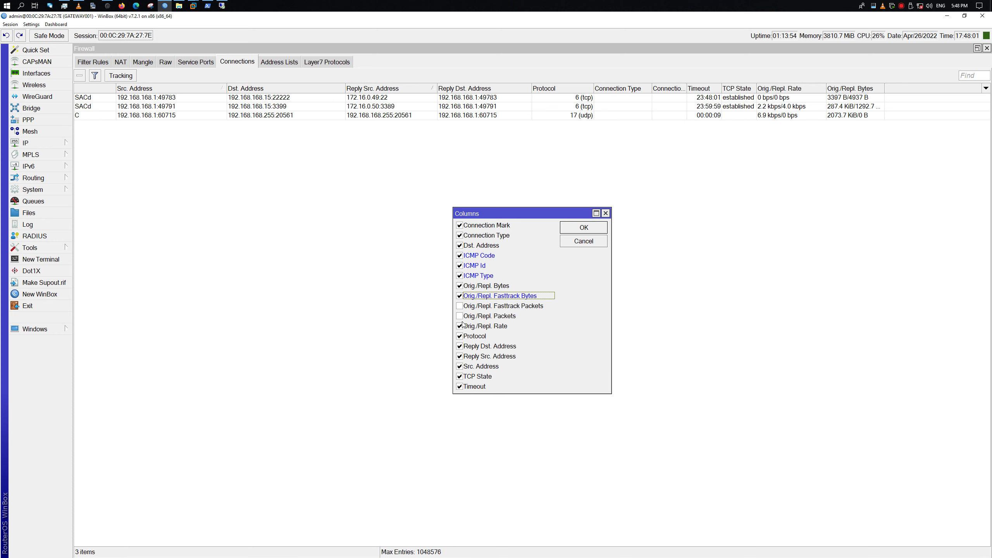
pyautogui.click(460, 306)
pyautogui.click(460, 316)
pyautogui.click(583, 227)
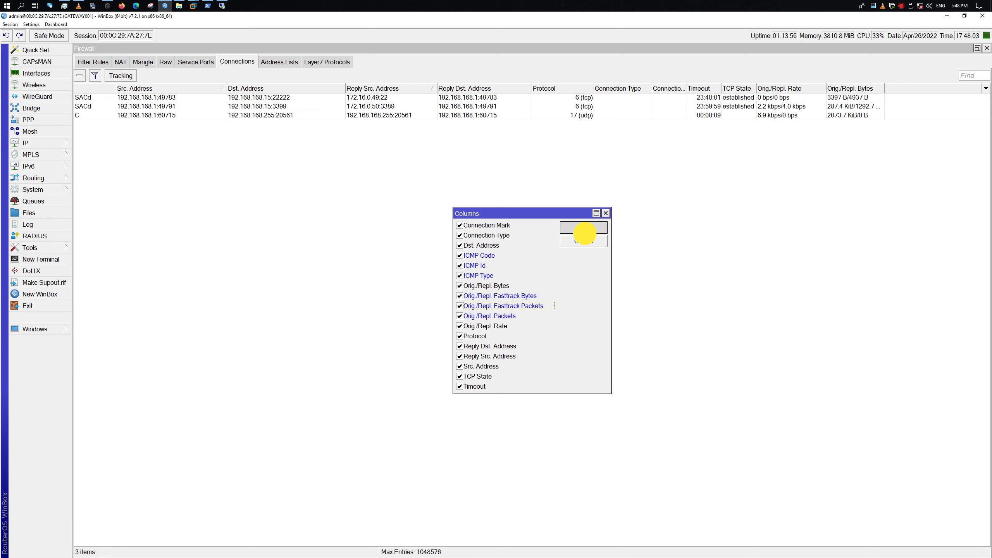
# Hide the ICMP columns and all Orig./Repl. Bytes, Packets, Fasttrack and Rate columns
pyautogui.moveTo(377, 543); pyautogui.dragTo(318, 523)
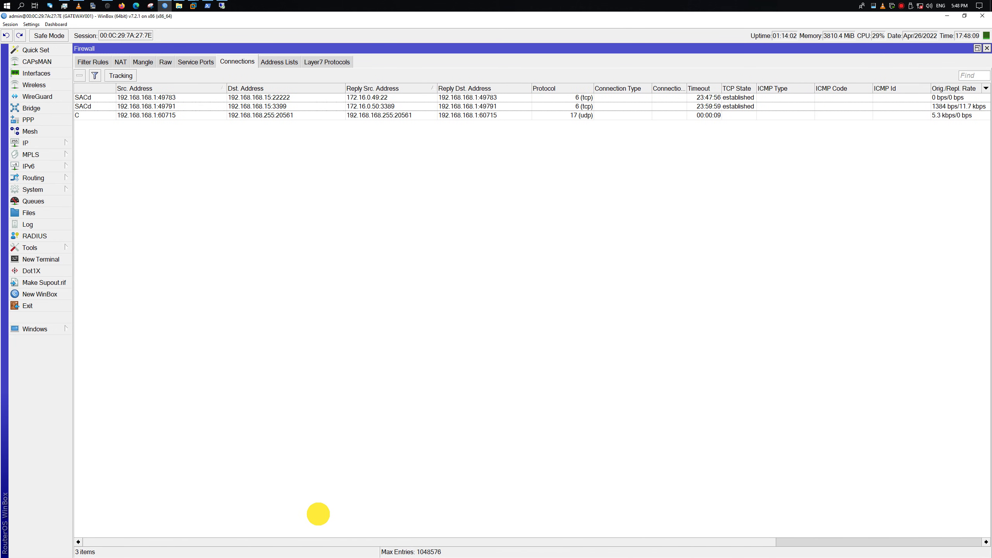
pyautogui.click(555, 89)
pyautogui.rightClick(747, 189)
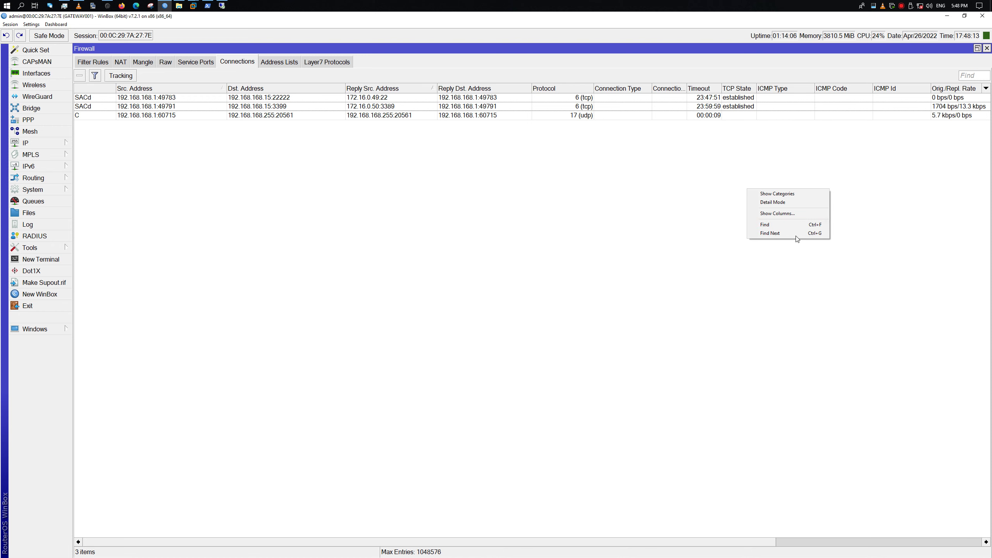
pyautogui.click(809, 211)
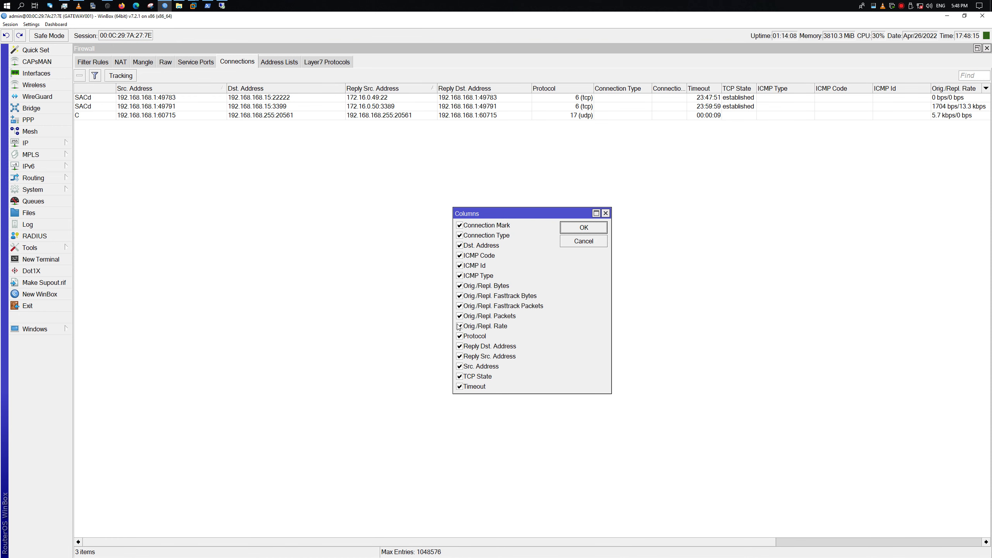
pyautogui.click(459, 286)
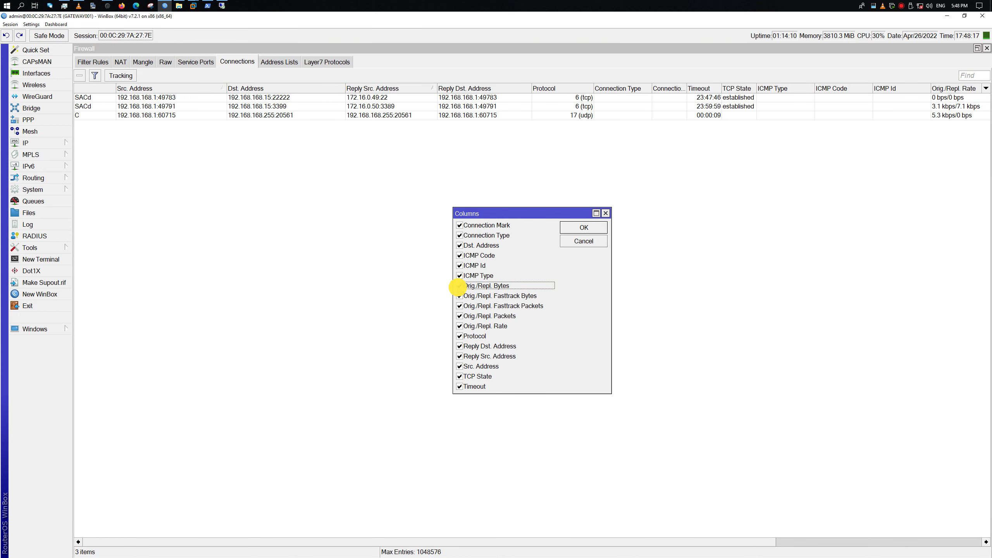
pyautogui.click(459, 306)
pyautogui.click(459, 315)
pyautogui.click(460, 296)
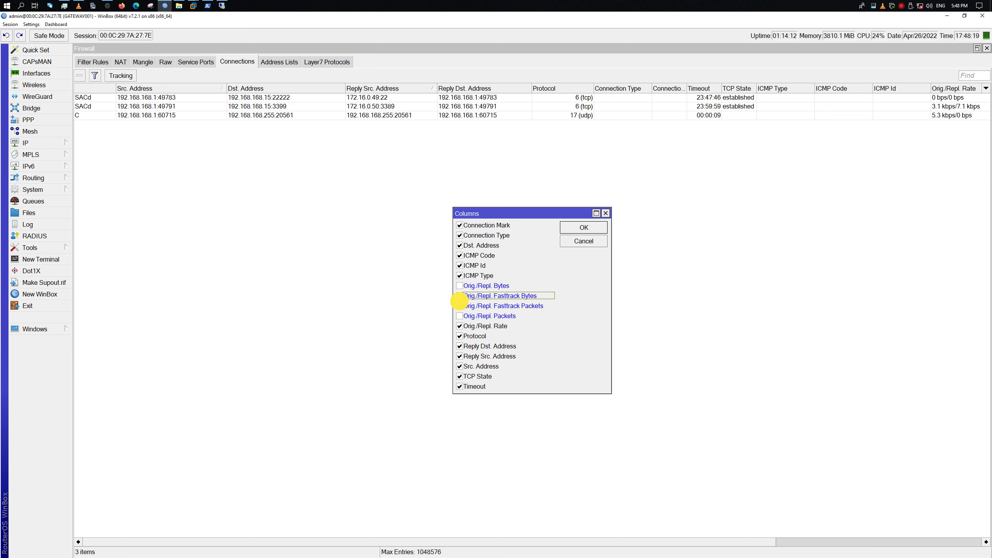
pyautogui.click(459, 326)
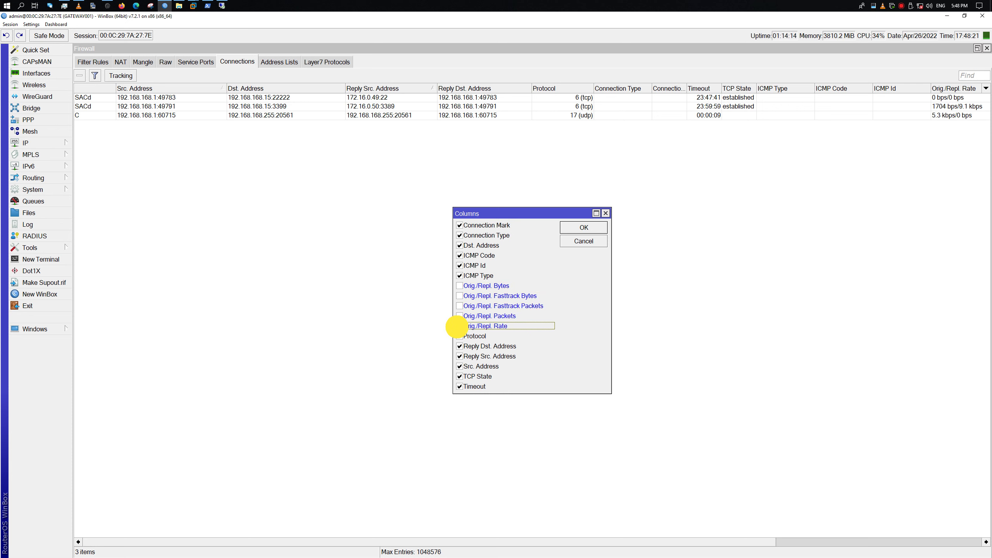
pyautogui.click(459, 276)
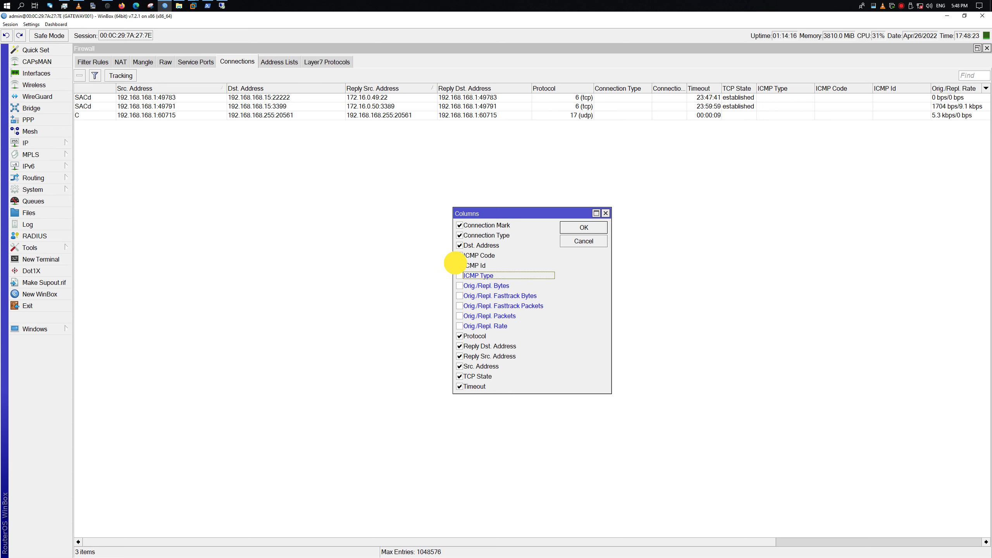
pyautogui.click(459, 255)
pyautogui.click(459, 265)
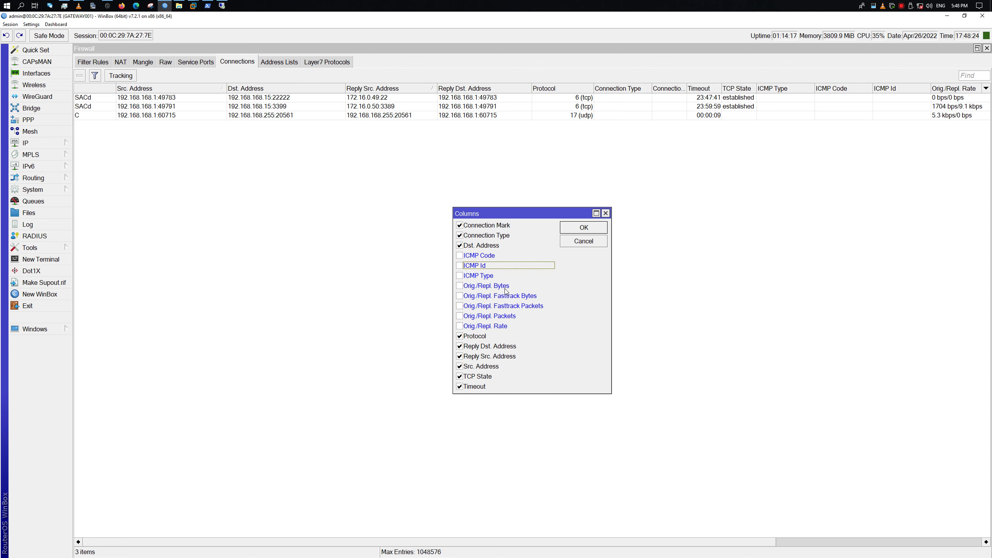
pyautogui.click(579, 228)
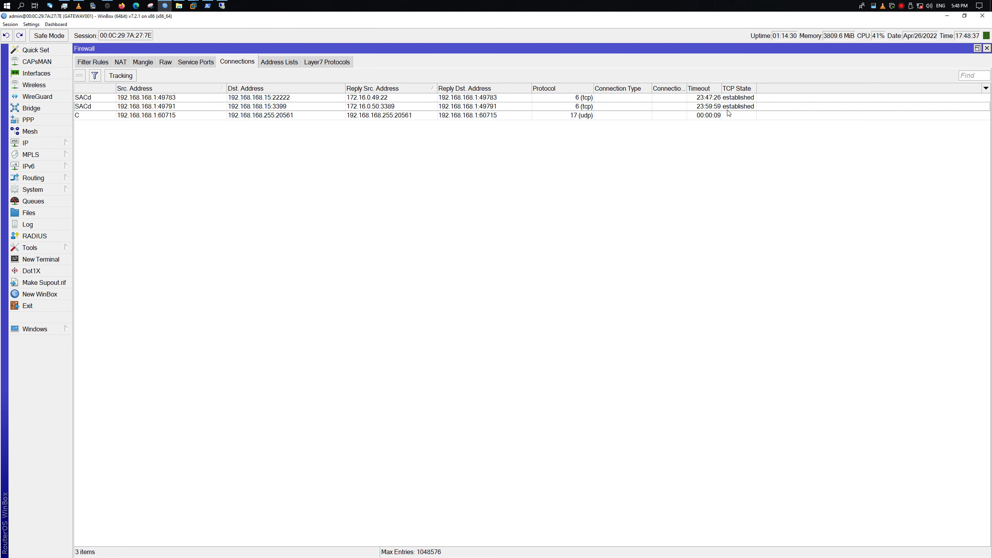
# In the SSH terminal, rerun w -i to list logged-in users on a cleared screen
pyautogui.click(207, 5)
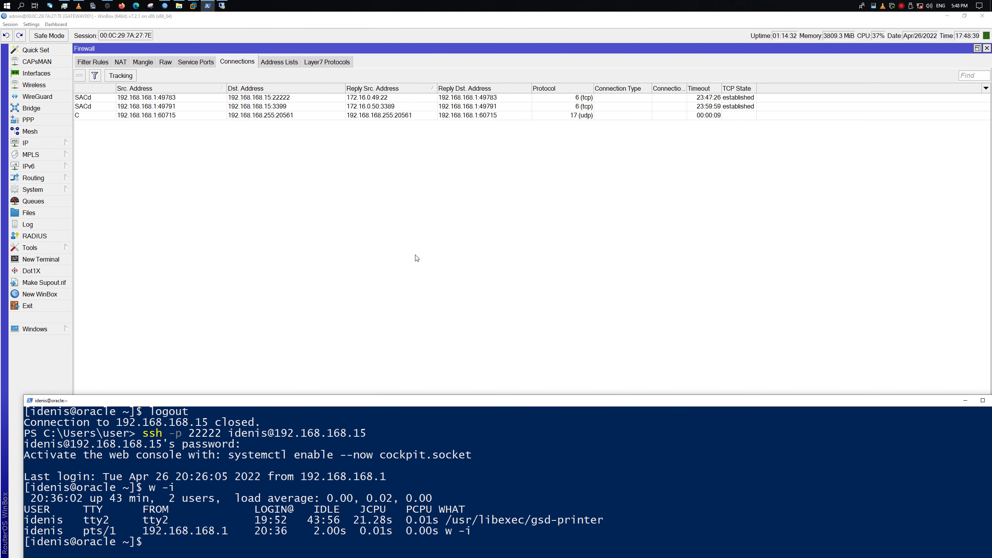
pyautogui.moveTo(290, 413); pyautogui.dragTo(385, 168)
pyautogui.press('Up')
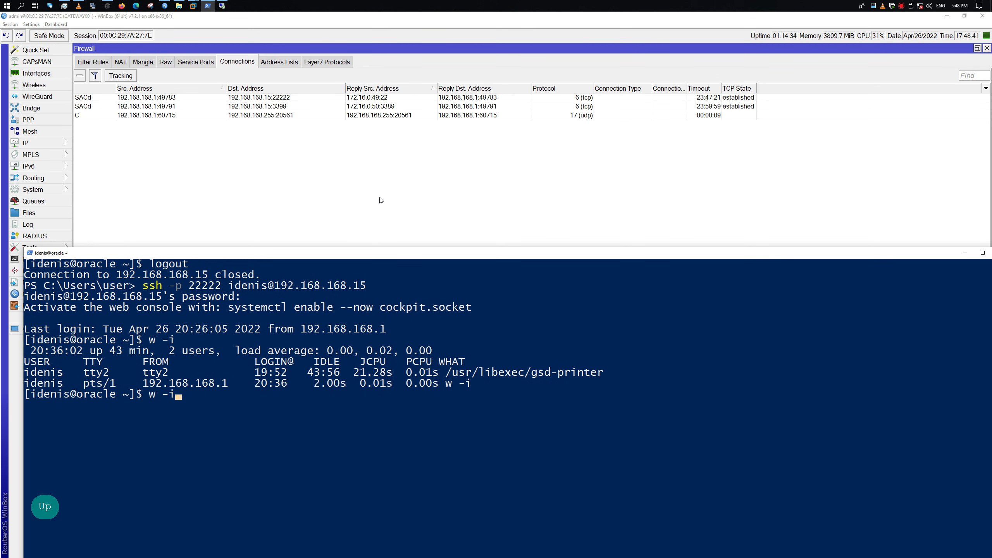
pyautogui.press('Return')
pyautogui.press('Up')
pyautogui.press('Return')
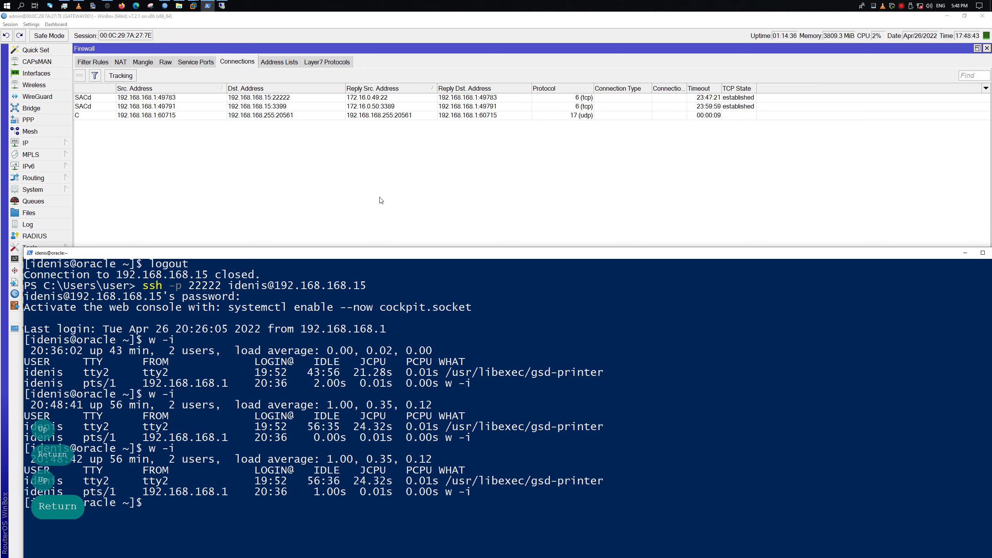
pyautogui.hotkey('ctrl', 'l')
pyautogui.press('Up')
pyautogui.press('Return')
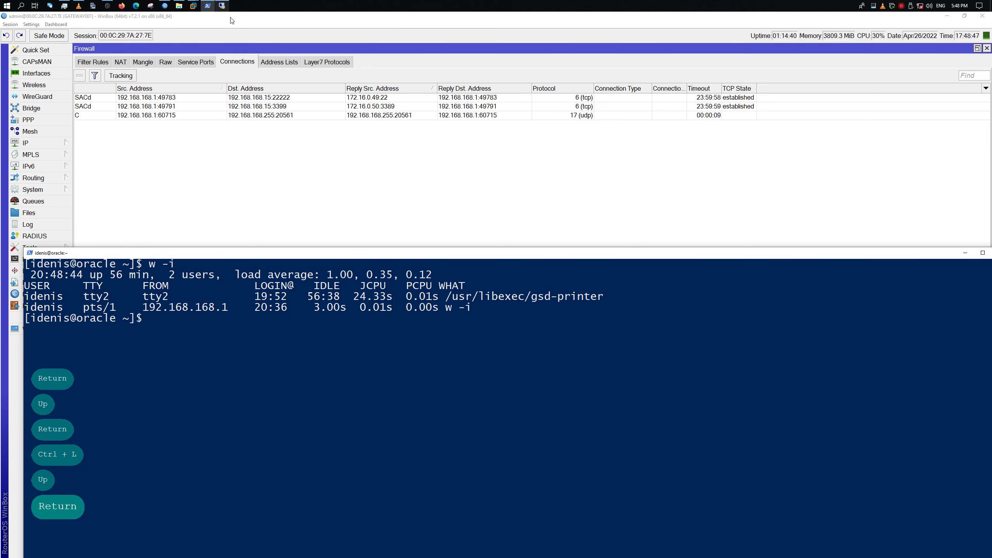
# List the home directory with ls, then with ls -alhtr after fixing the typo
pyautogui.click(268, 404)
pyautogui.write('ls')
pyautogui.press('Return')
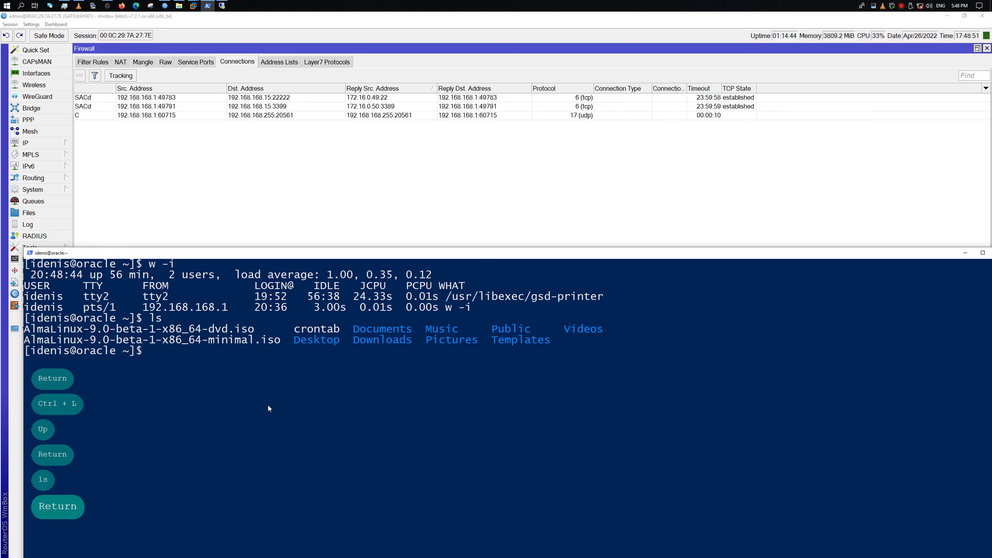
pyautogui.hotkey('ctrl', 'l')
pyautogui.write('sl -alhtr')
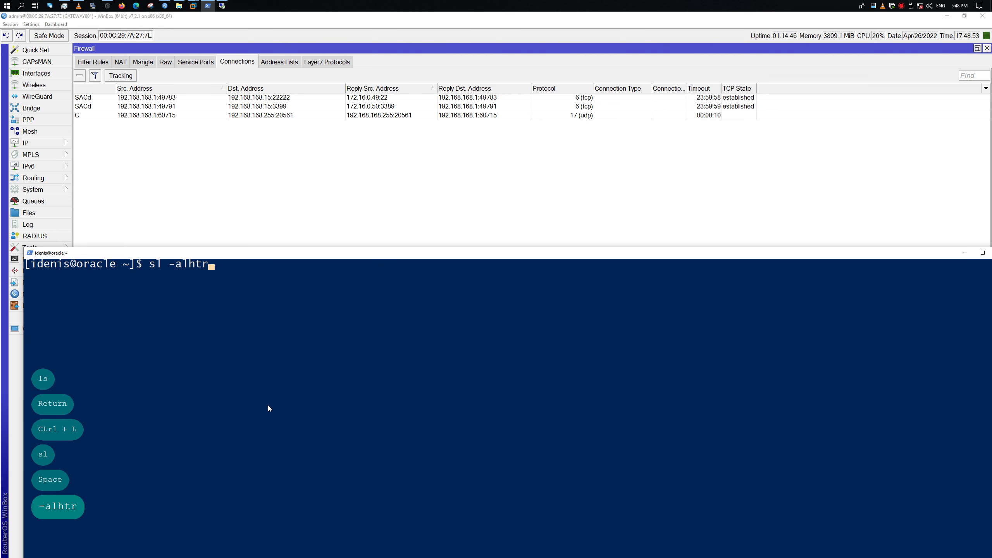
pyautogui.press('Left')
pyautogui.press('Left')
pyautogui.press('Left')
pyautogui.press('Left')
pyautogui.press('Left')
pyautogui.press('Left')
pyautogui.press('Left')
pyautogui.write('s')
pyautogui.press('Left')
pyautogui.press('Left')
pyautogui.press('BackSpace')
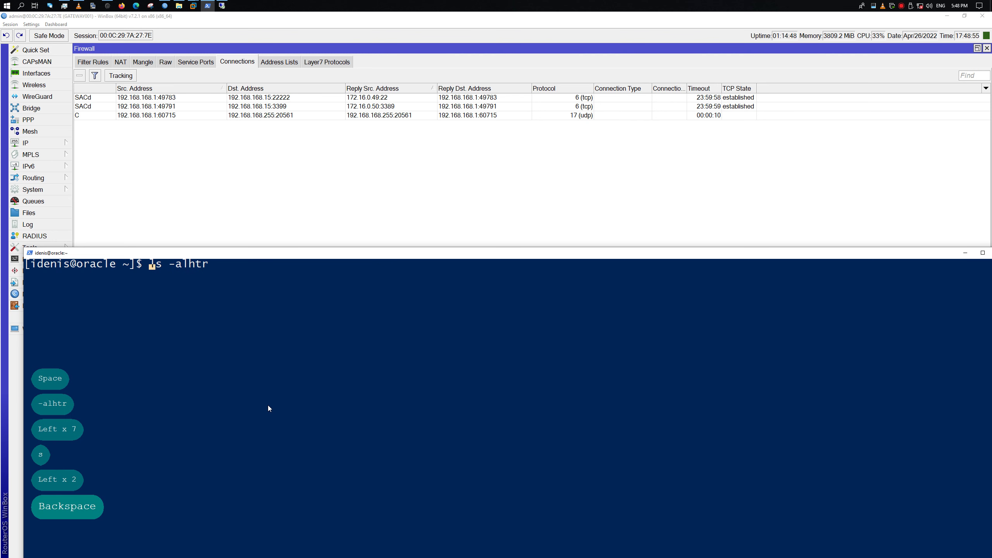
pyautogui.press('Right')
pyautogui.press('Return')
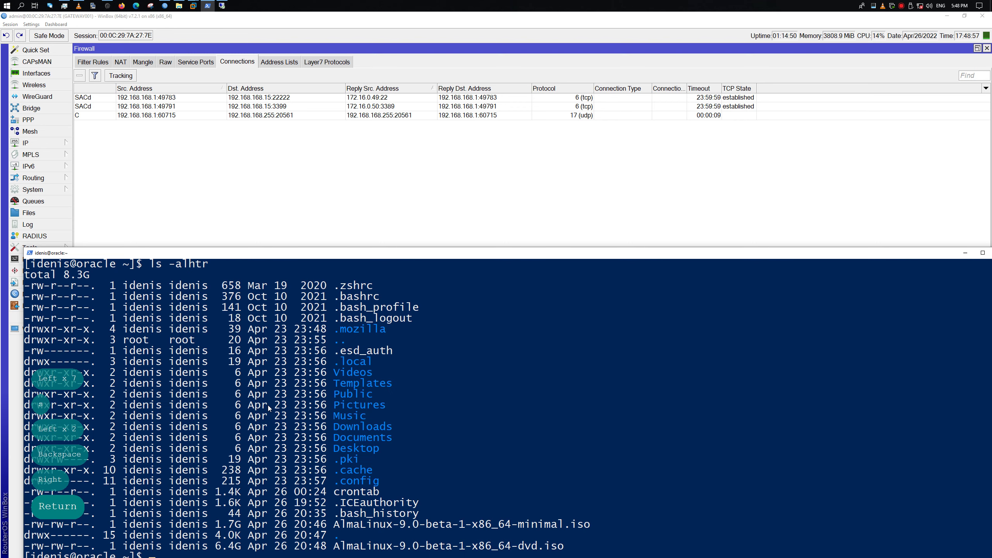
# Run ls -lht to show both AlmaLinux ISOs newest first
pyautogui.hotkey('ctrl', 'l')
pyautogui.press('Up')
pyautogui.press('BackSpace')
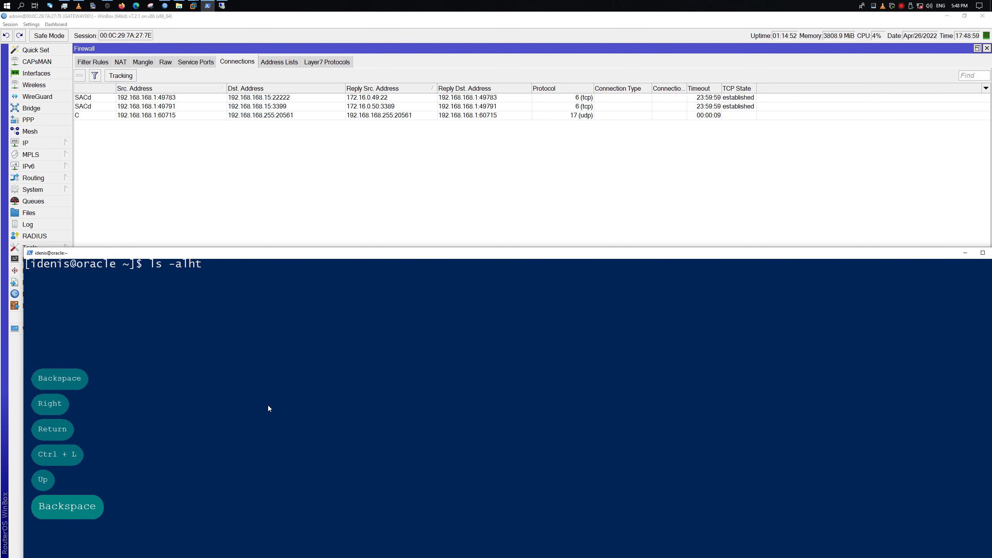
pyautogui.hotkey('ctrl', 'Left')
pyautogui.press('Left')
pyautogui.press('Right')
pyautogui.press('Delete')
pyautogui.press('Return')
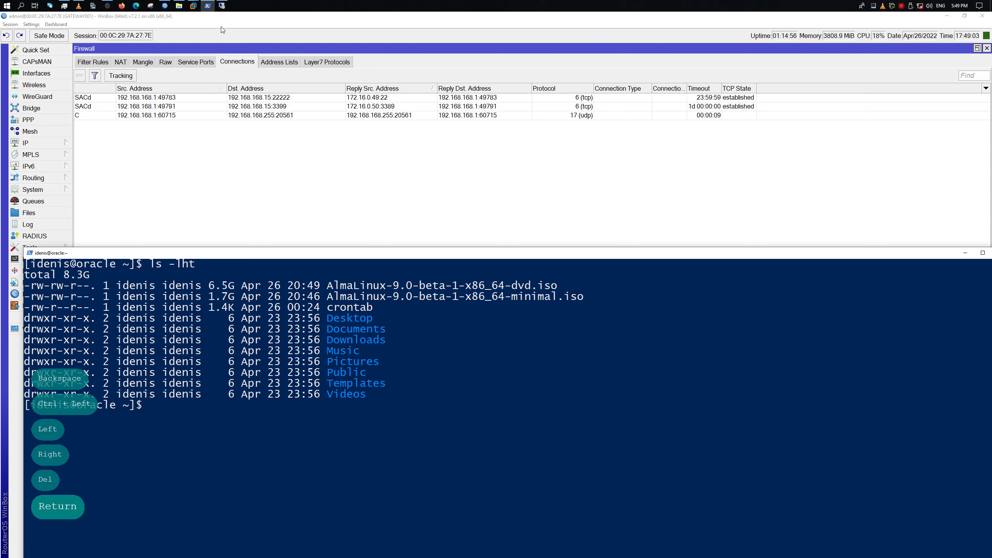
pyautogui.click(222, 5)
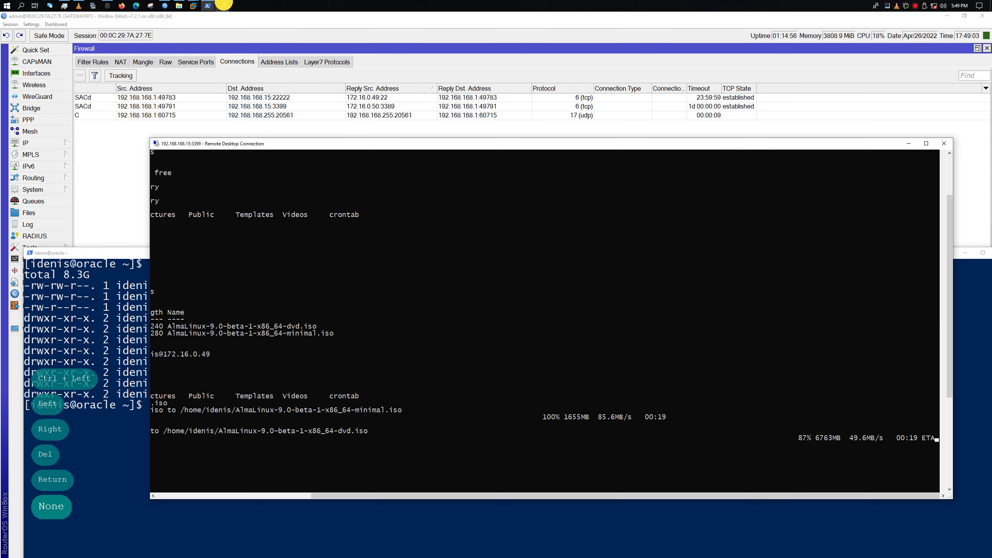
# Watch the DVD ISO upload reach 100%, then move the session aside and reopen WinBox's connections table options
pyautogui.doubleClick(564, 144)
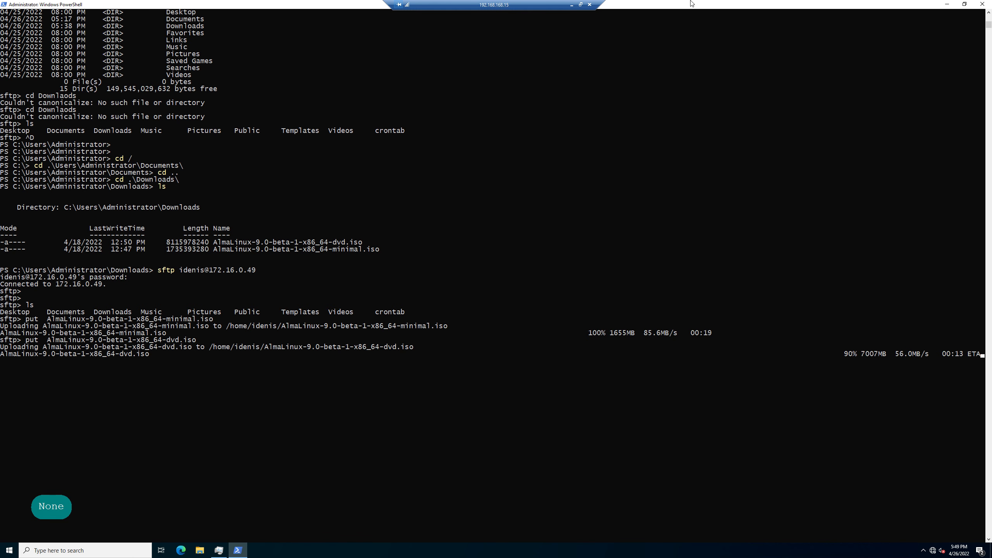
pyautogui.moveTo(660, 4); pyautogui.dragTo(486, 74)
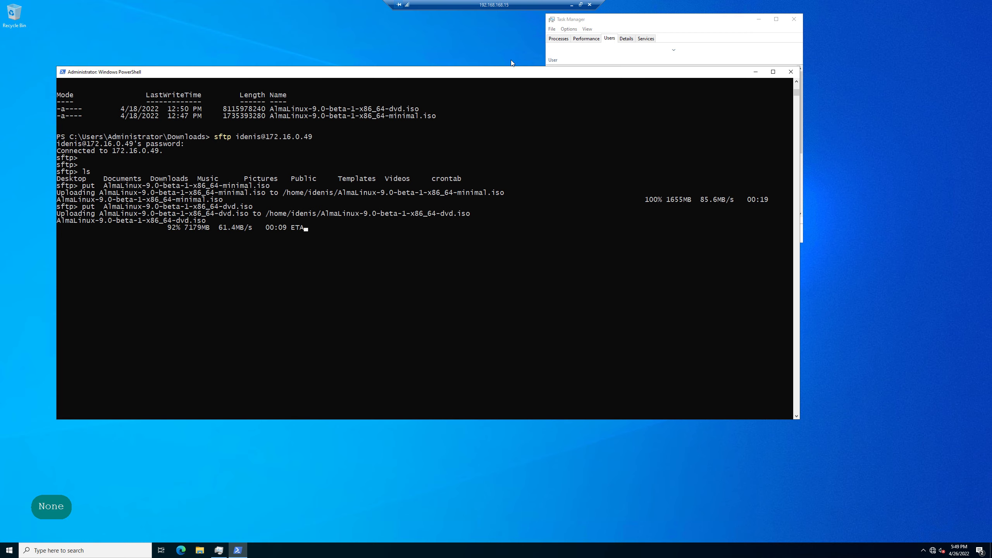
pyautogui.doubleClick(507, 7)
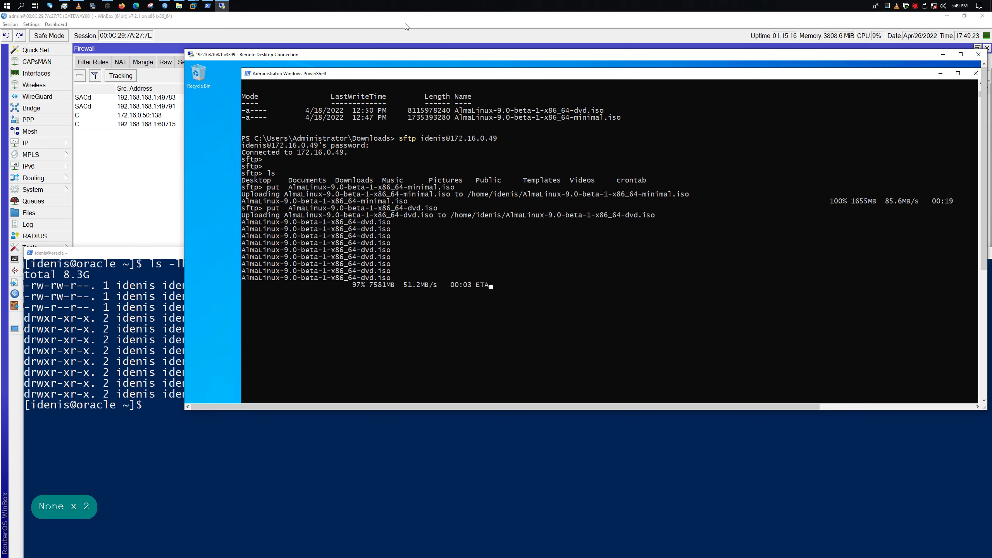
pyautogui.moveTo(375, 52); pyautogui.dragTo(462, 147)
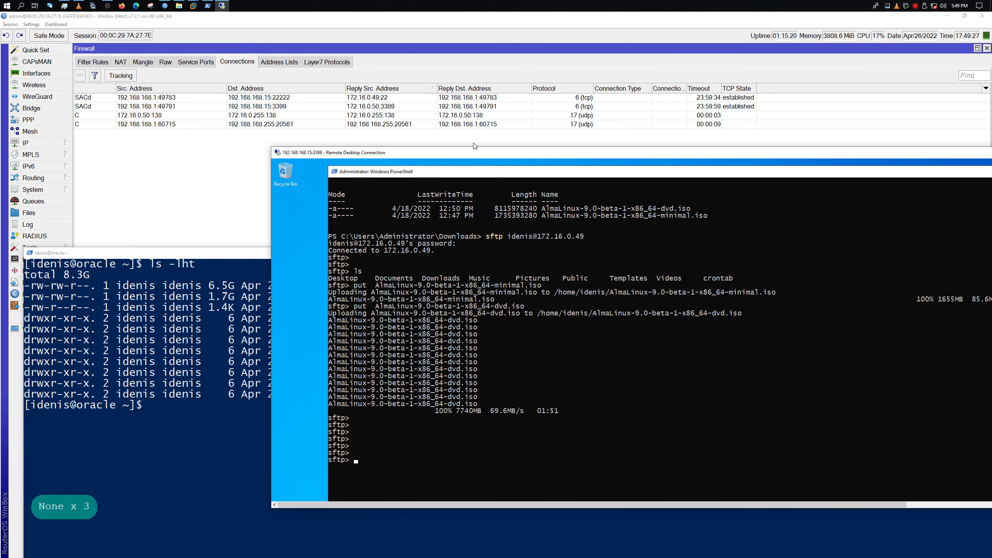
pyautogui.click(388, 76)
pyautogui.rightClick(527, 227)
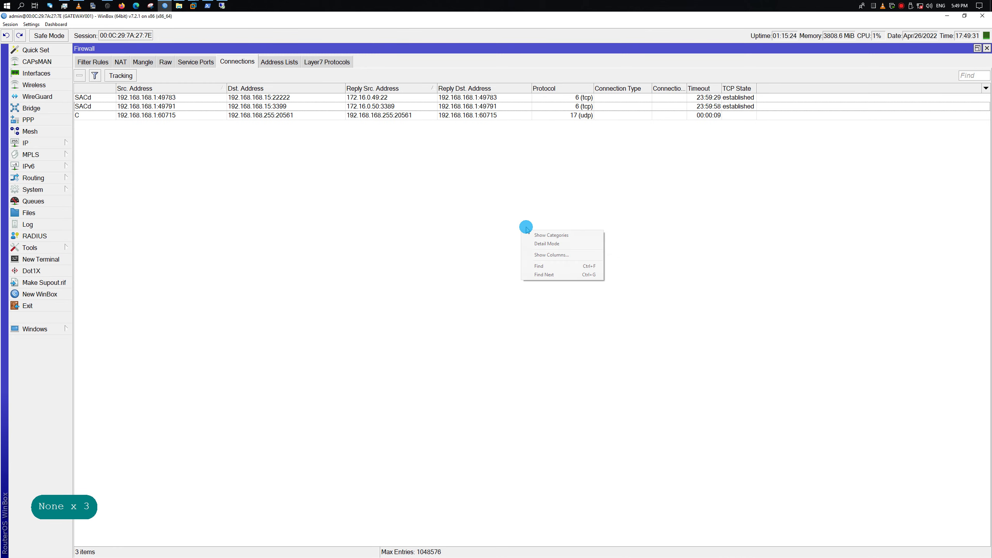
# Sort connections by TCP State and add the Orig./Repl. Bytes, Packets and Rate columns
pyautogui.click(735, 89)
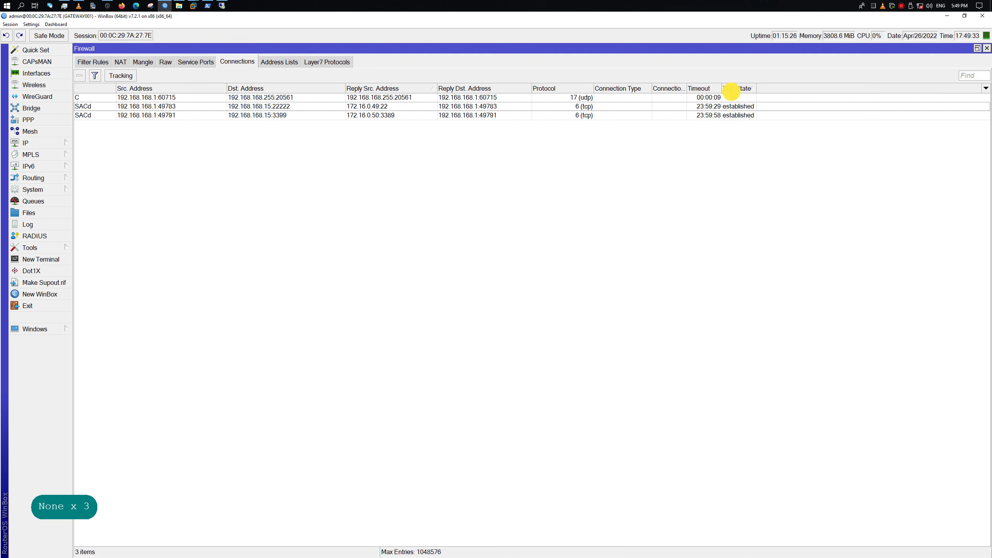
pyautogui.moveTo(721, 90); pyautogui.dragTo(807, 89)
pyautogui.rightClick(494, 255)
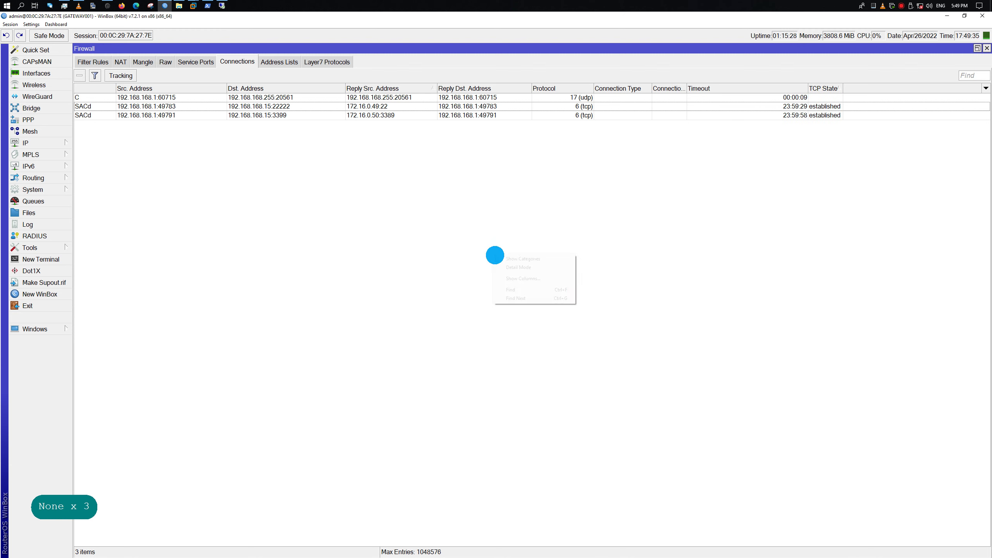
pyautogui.click(554, 278)
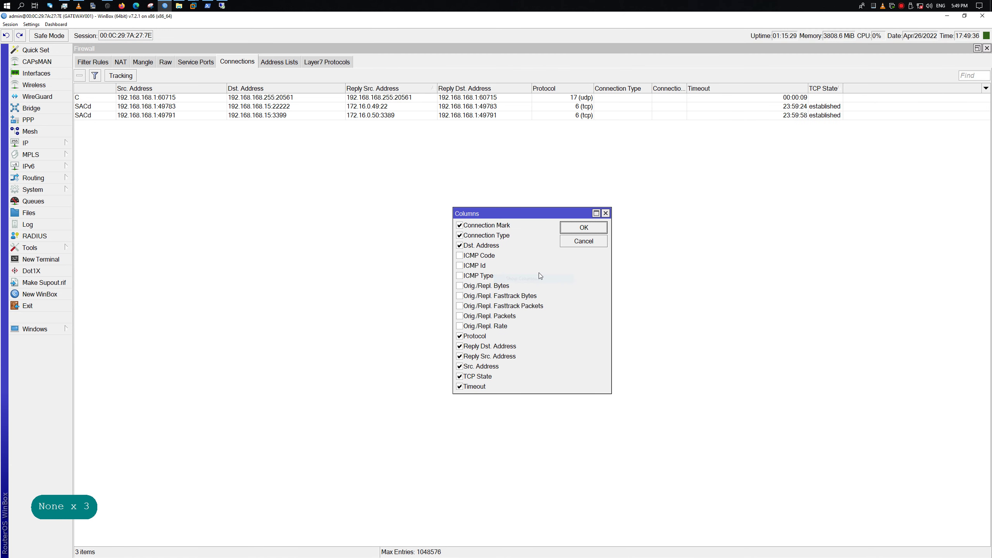
pyautogui.click(461, 286)
pyautogui.click(461, 316)
pyautogui.click(461, 326)
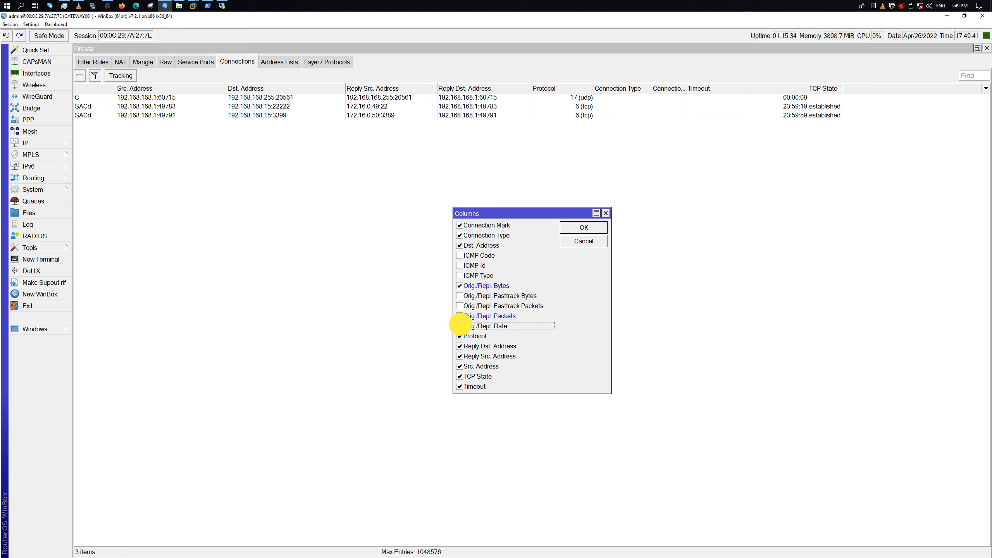
pyautogui.click(586, 229)
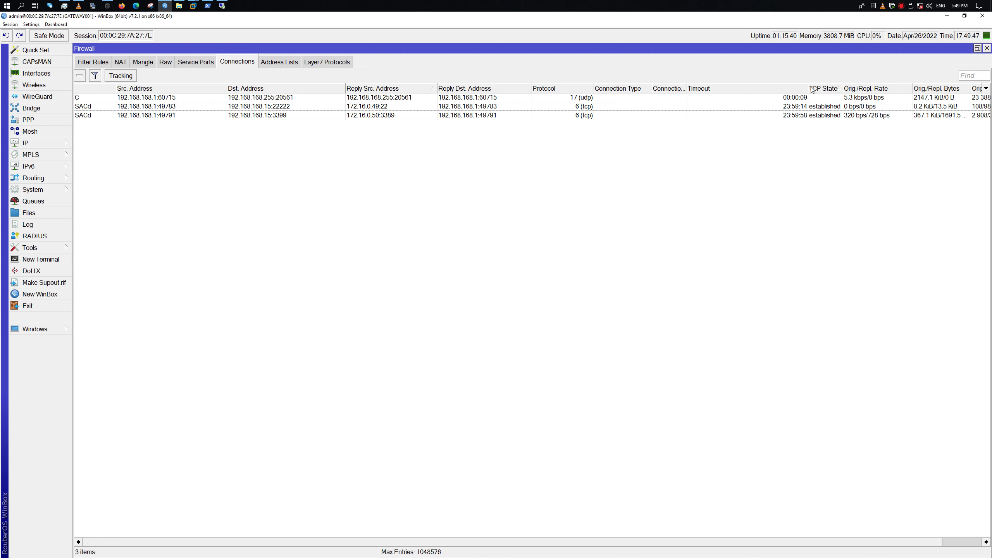
# Resize the columns to fit, then select the connections to 192.168.168.15:3399 and :22222
pyautogui.moveTo(808, 88); pyautogui.dragTo(744, 88)
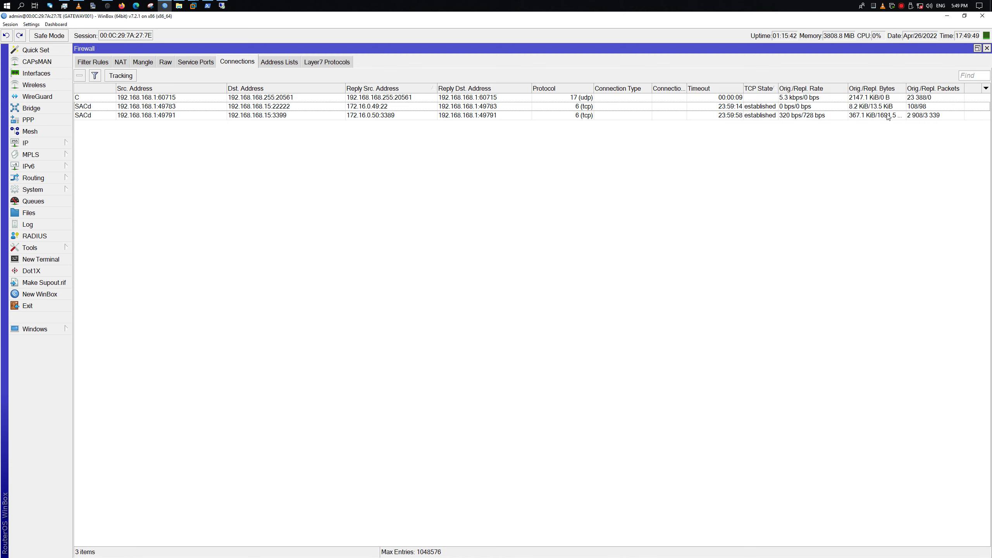
pyautogui.moveTo(906, 88); pyautogui.dragTo(919, 86)
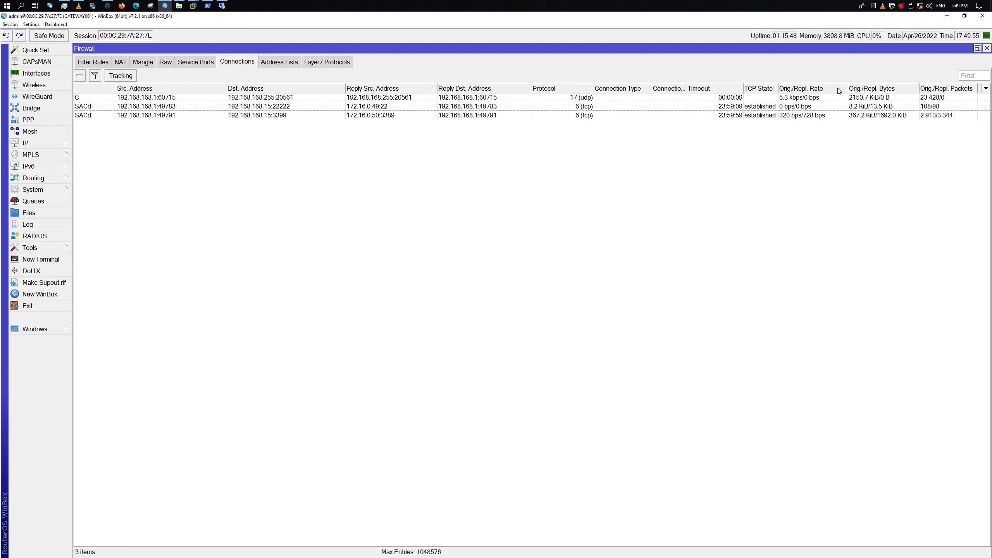
pyautogui.click(781, 87)
pyautogui.moveTo(778, 85); pyautogui.dragTo(787, 85)
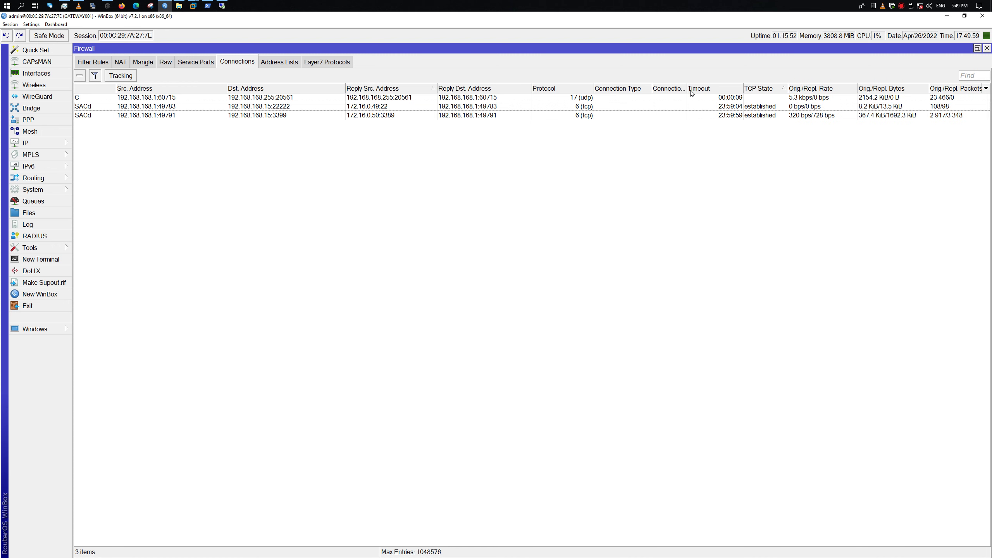
pyautogui.moveTo(686, 88); pyautogui.dragTo(582, 88)
pyautogui.click(652, 90)
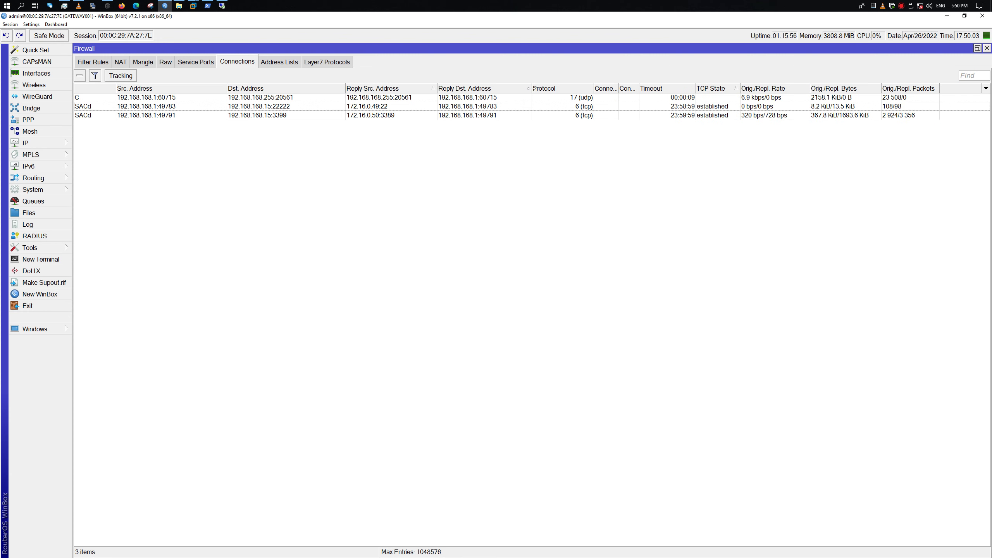
pyautogui.moveTo(505, 88); pyautogui.dragTo(506, 88)
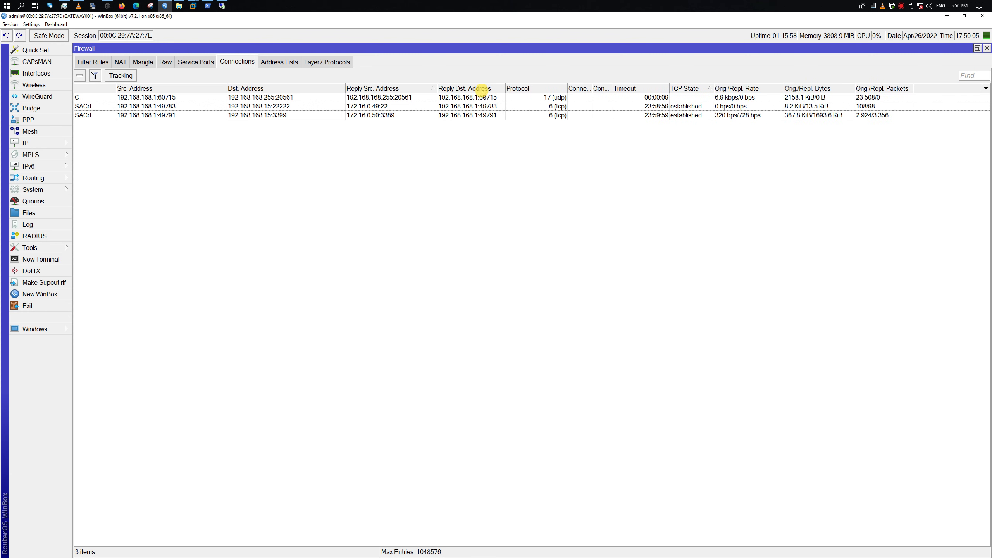
pyautogui.moveTo(437, 87); pyautogui.dragTo(415, 88)
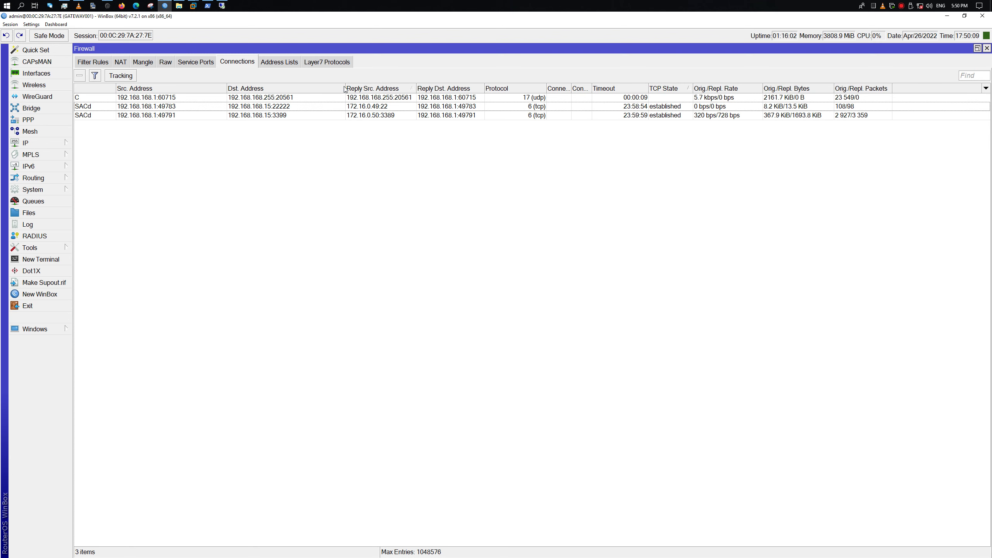
pyautogui.moveTo(345, 90); pyautogui.dragTo(303, 89)
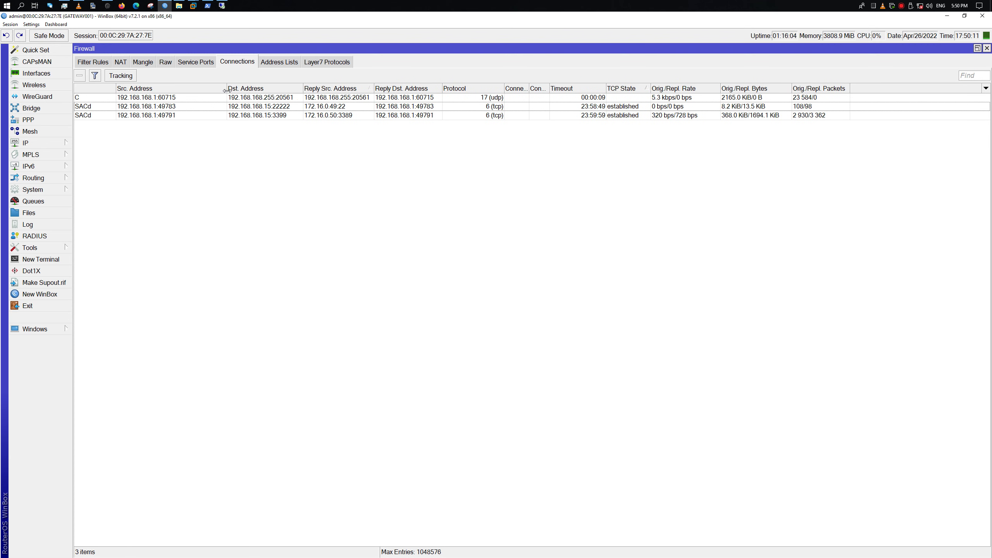
pyautogui.moveTo(227, 90); pyautogui.dragTo(184, 90)
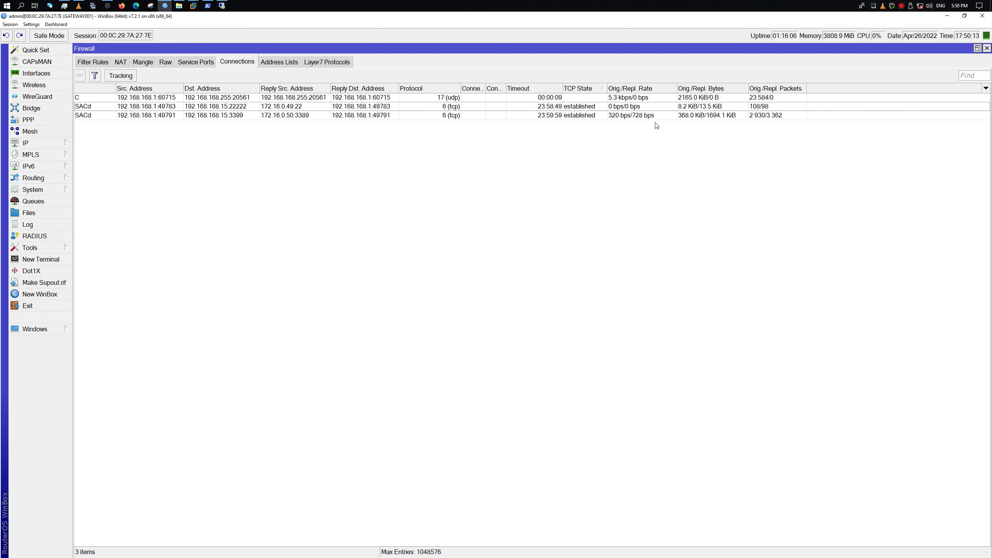
pyautogui.click(710, 113)
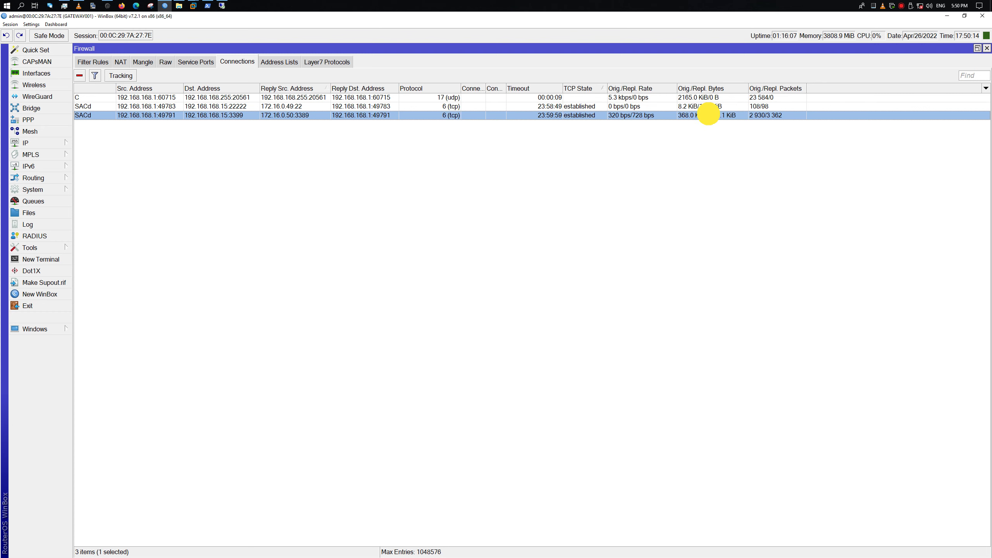
pyautogui.click(638, 106)
# Bring the Remote Desktop window into view and disconnect its session
pyautogui.click(221, 6)
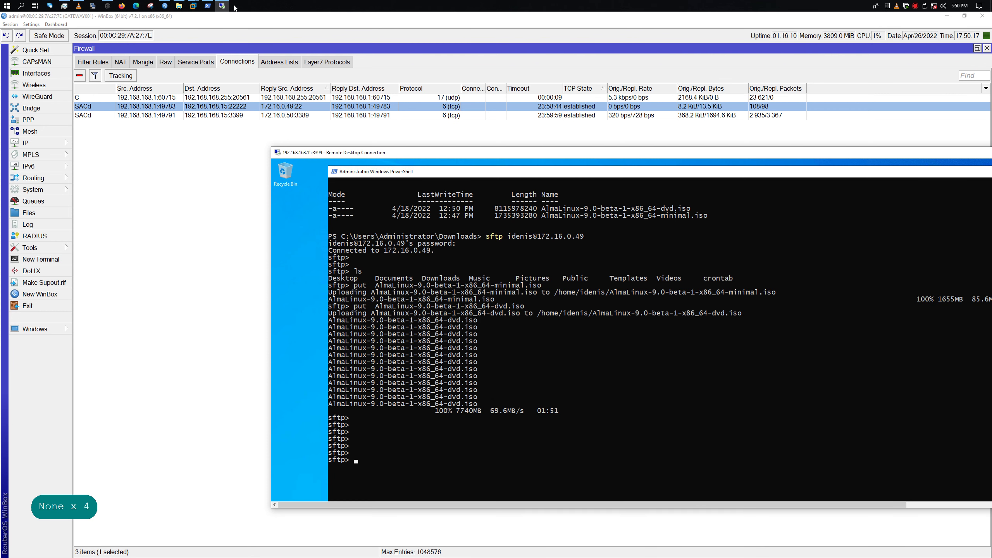
pyautogui.rightClick(491, 172)
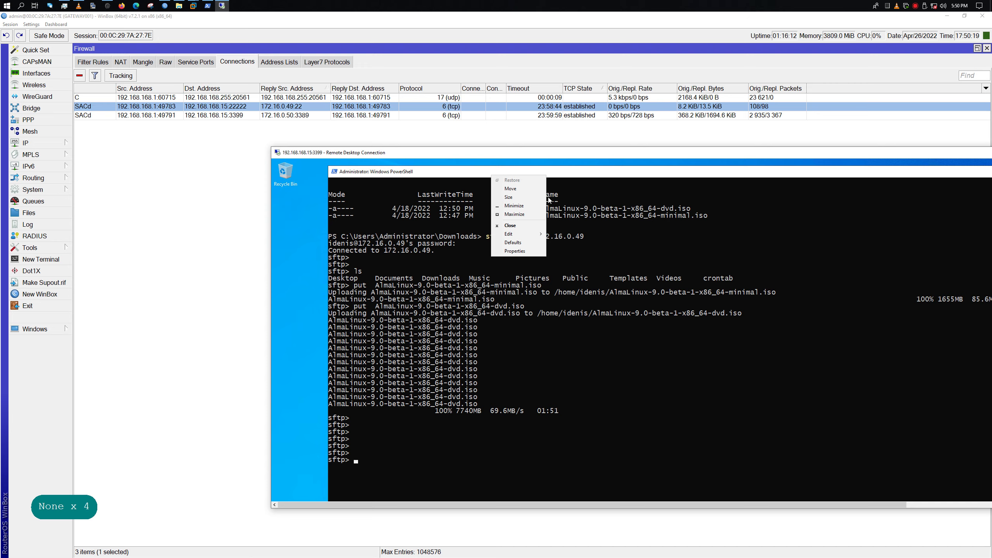
pyautogui.moveTo(552, 158); pyautogui.dragTo(341, 167)
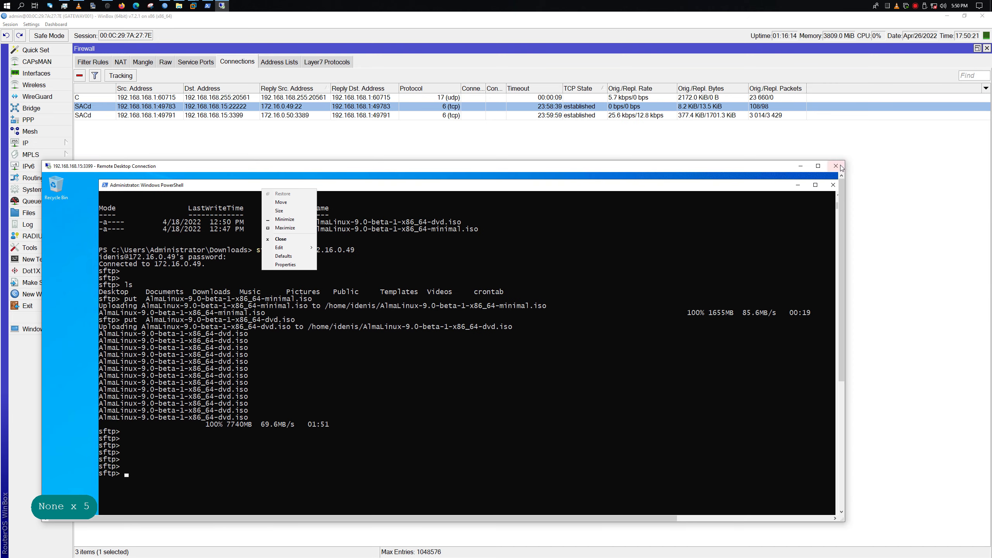
pyautogui.click(829, 162)
pyautogui.click(468, 354)
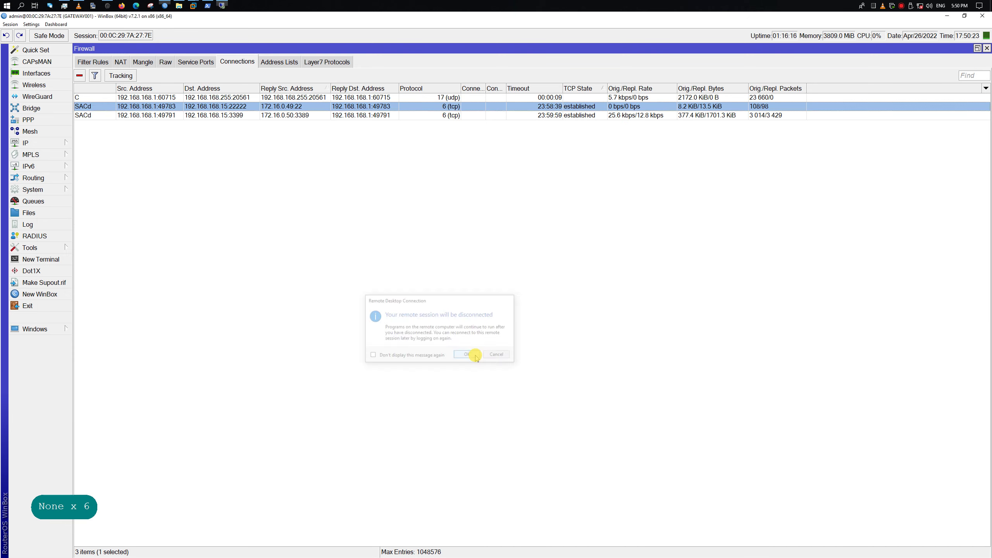
# Close the SSH PowerShell window and clear the selection in the connections table
pyautogui.rightClick(207, 5)
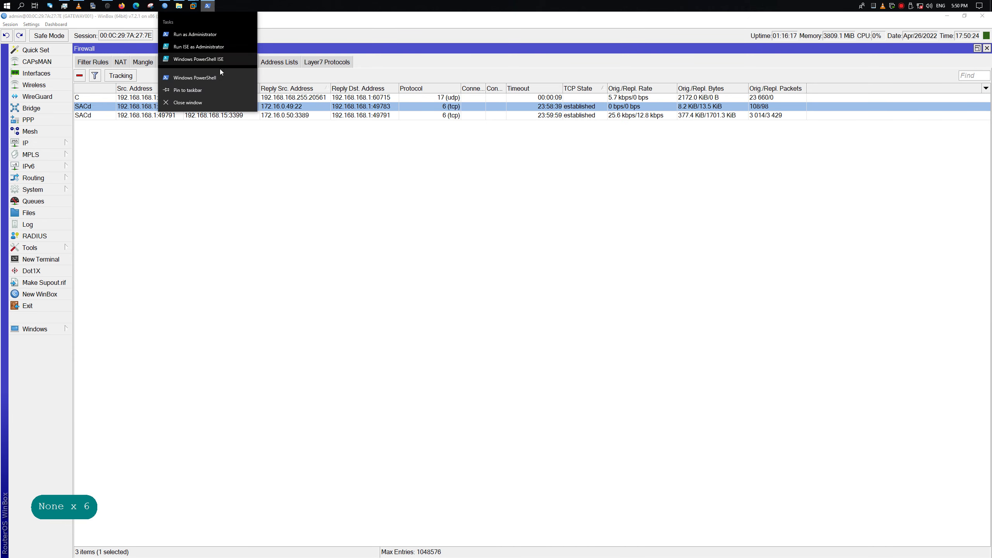
pyautogui.click(209, 99)
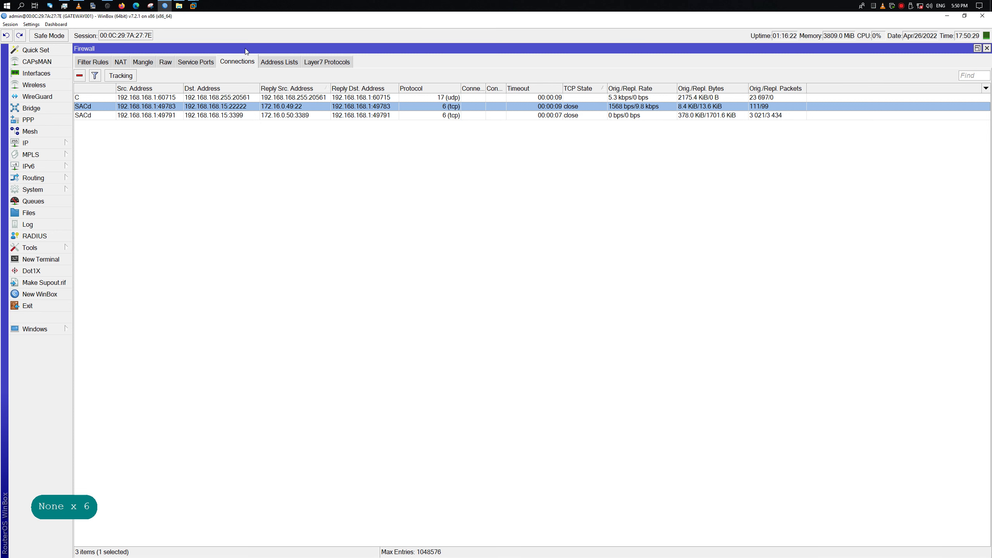
pyautogui.click(473, 149)
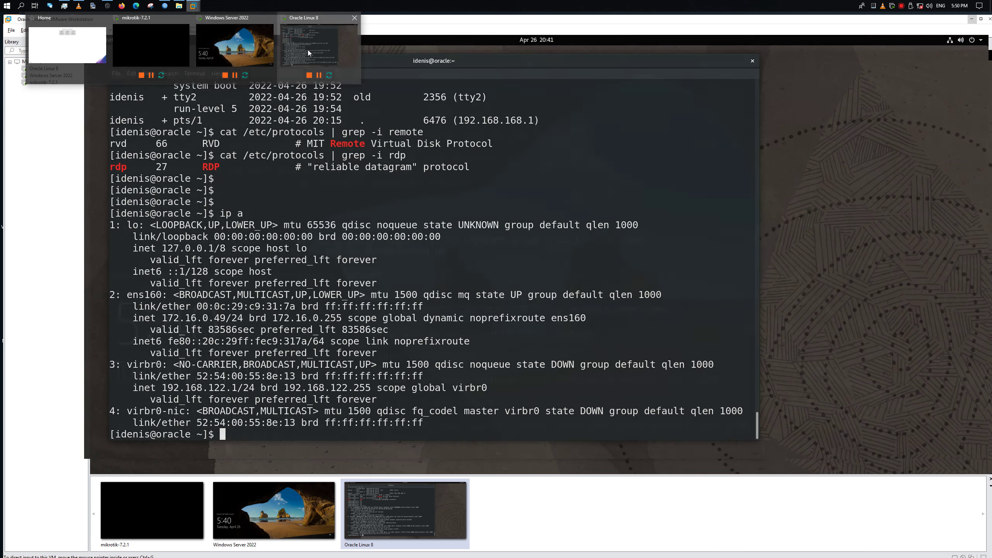
# Step through the VMware VMs, Windows Server 2022 then mikrotik-7.2.1 console, before returning to WinBox
pyautogui.click(308, 50)
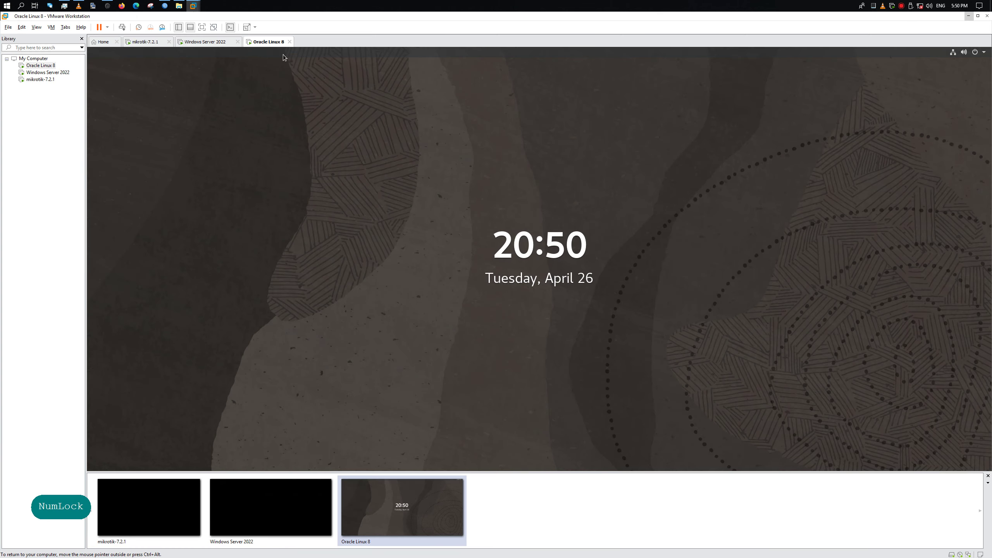
pyautogui.press('Num_Lock')
pyautogui.click(209, 41)
pyautogui.press('Num_Lock')
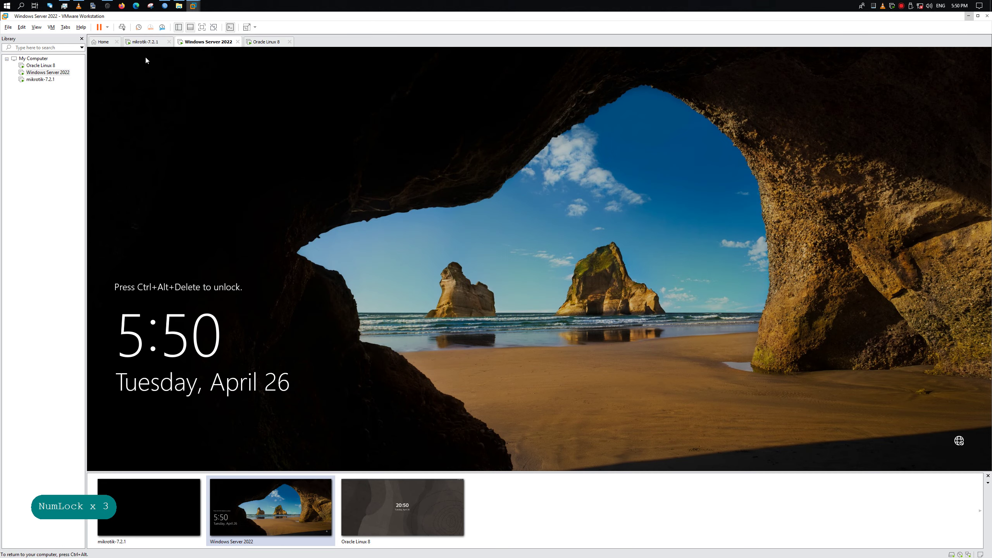
pyautogui.click(145, 41)
pyautogui.press('Num_Lock')
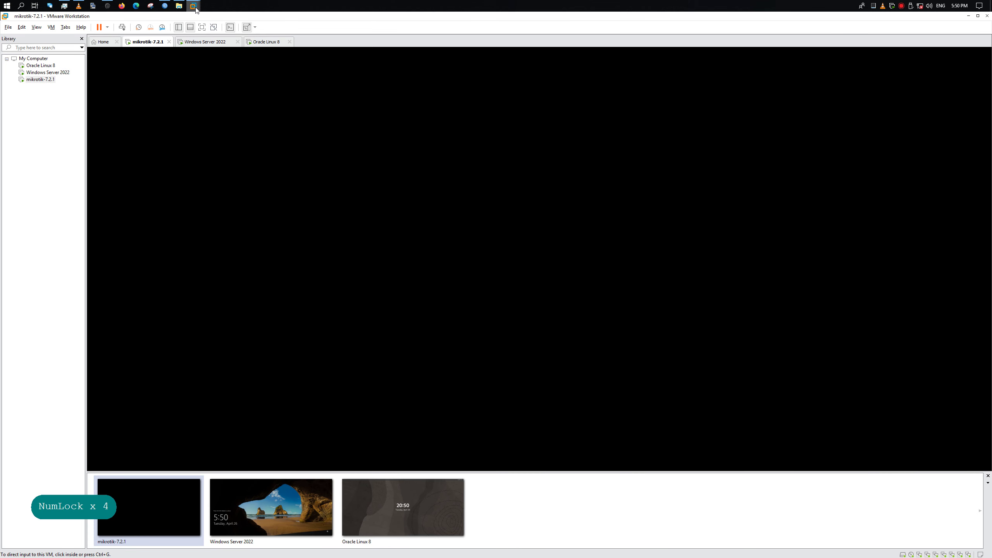
pyautogui.click(164, 5)
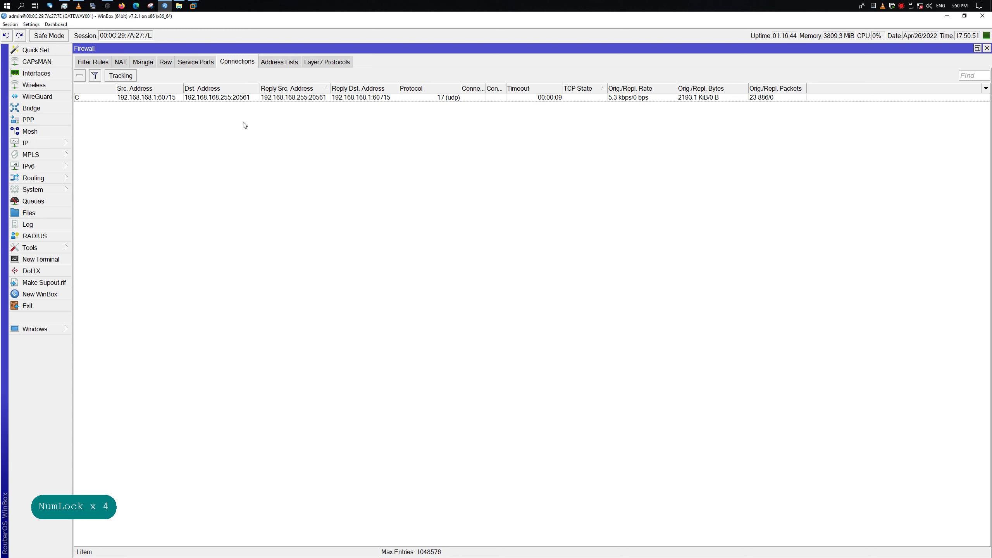
# Open a new Terminal, restore it and move it to the screen middle over the connections list
pyautogui.click(56, 332)
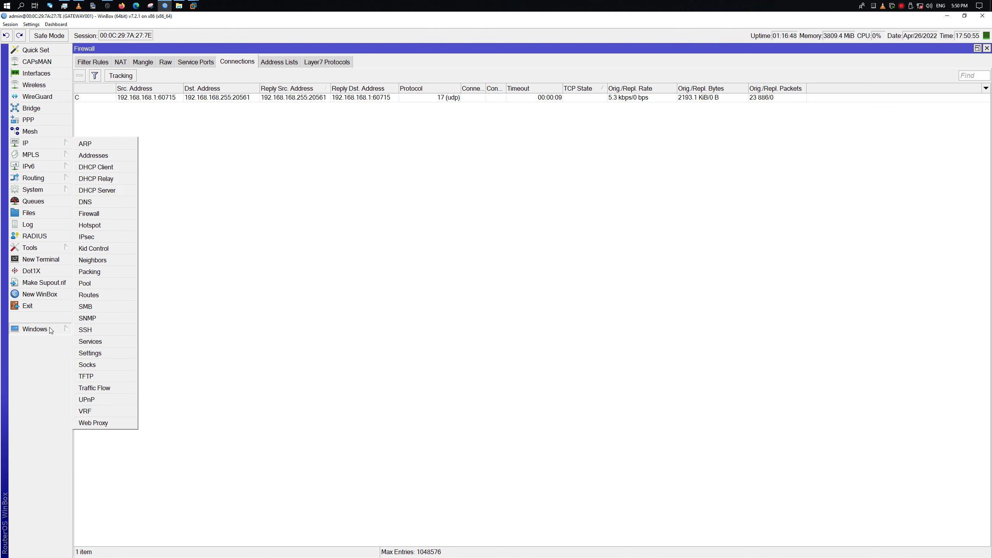
pyautogui.click(57, 259)
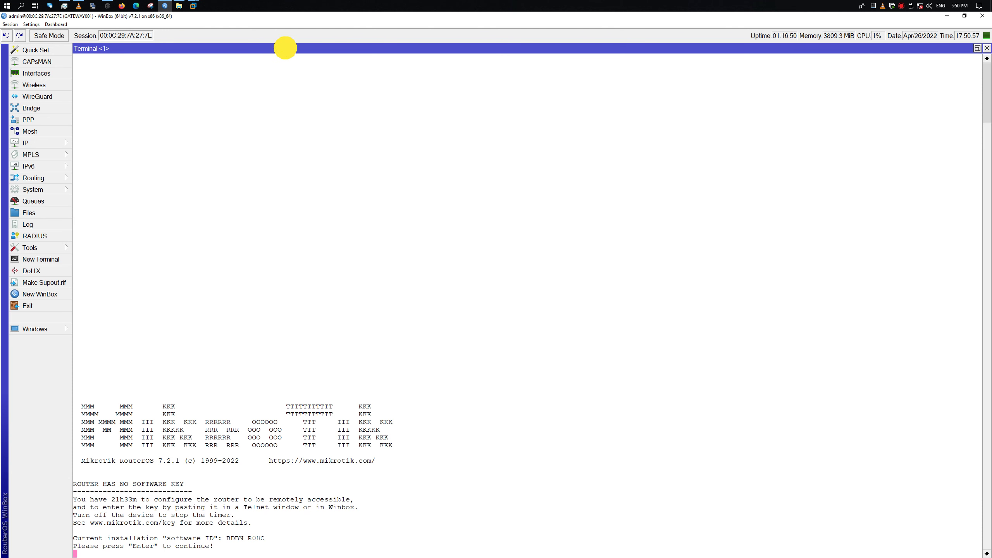
pyautogui.doubleClick(289, 49)
pyautogui.moveTo(288, 48); pyautogui.dragTo(317, 176)
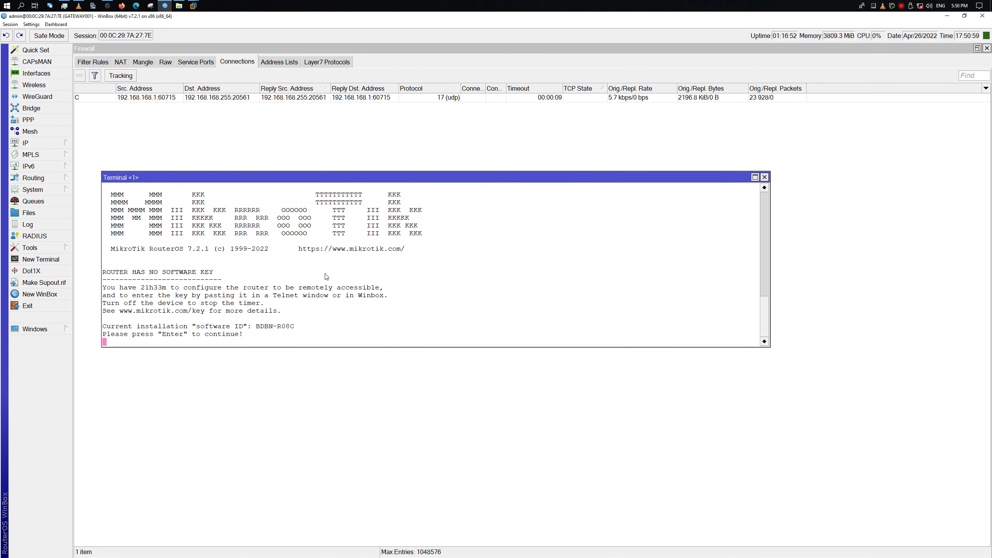
# Try tab-completing 'fire', 'firew' and 'firewall' at the root prompt
pyautogui.write('fire')
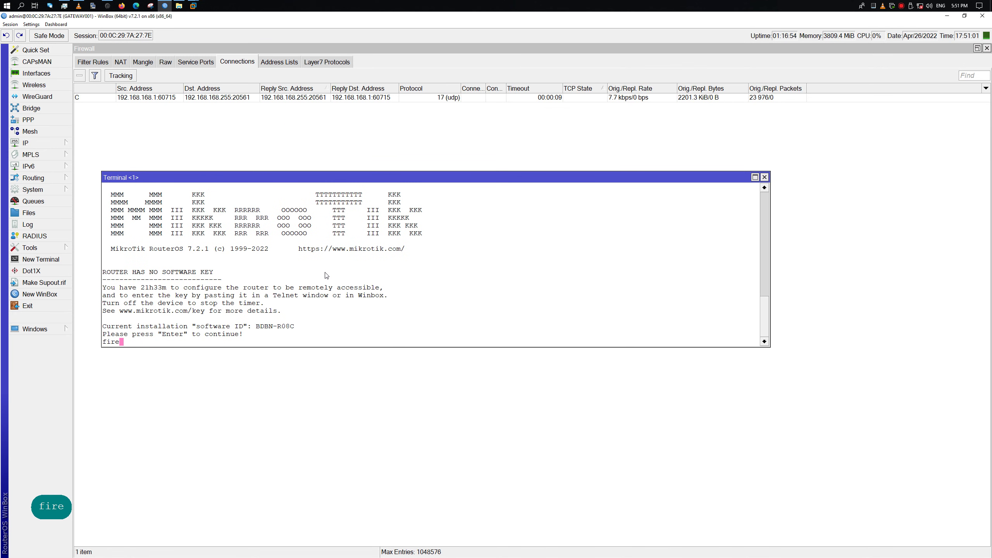
pyautogui.press('Tab')
pyautogui.press('Return')
pyautogui.press('Return')
pyautogui.press('Return')
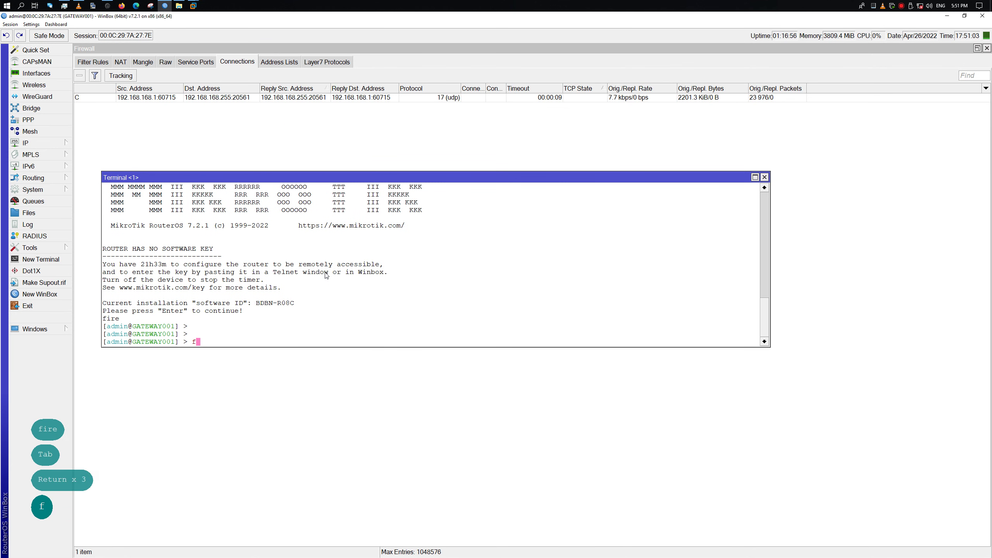
pyautogui.write('fire')
pyautogui.press('Tab')
pyautogui.press('BackSpace')
pyautogui.write('w')
pyautogui.press('Tab')
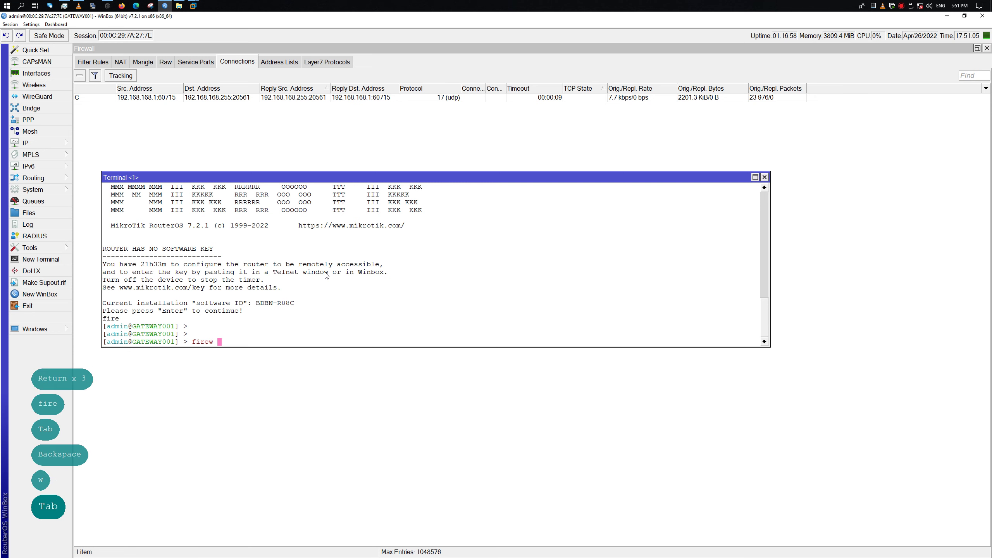
pyautogui.press('BackSpace')
pyautogui.write('all')
pyautogui.press('Tab')
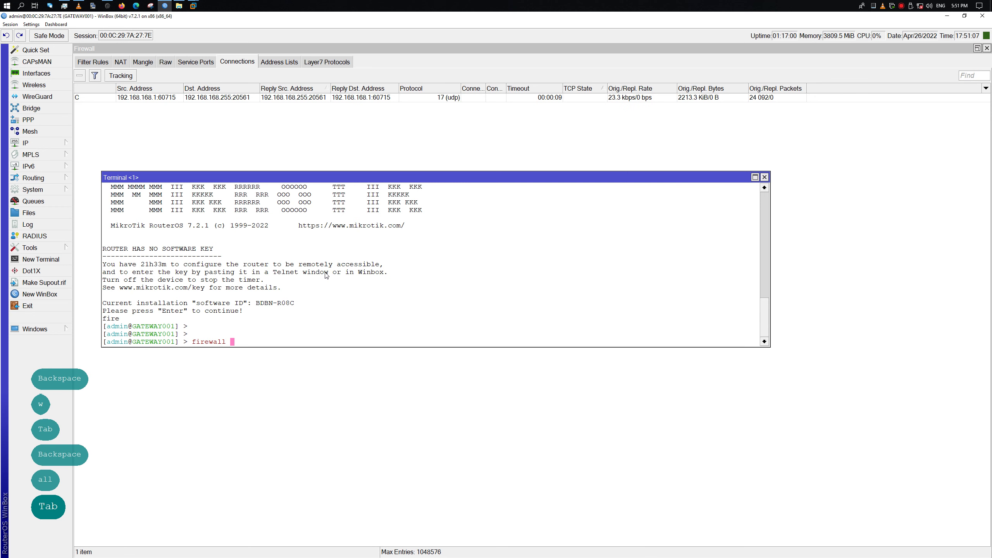
pyautogui.press('BackSpace')
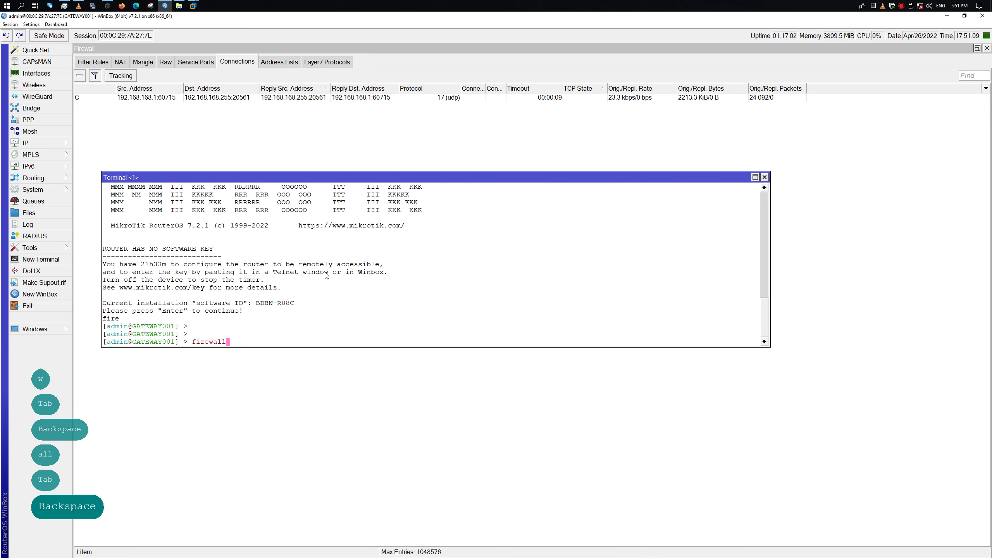
pyautogui.write('/')
pyautogui.press('BackSpace')
pyautogui.press('BackSpace')
pyautogui.press('BackSpace')
pyautogui.press('BackSpace')
pyautogui.press('BackSpace')
# Retry completion with 'fi', 'fire' and capitalised 'Fire', clearing the line each time
pyautogui.press('BackSpace')
pyautogui.press('BackSpace')
pyautogui.press('BackSpace')
pyautogui.press('BackSpace')
pyautogui.press('BackSpace')
pyautogui.press('BackSpace')
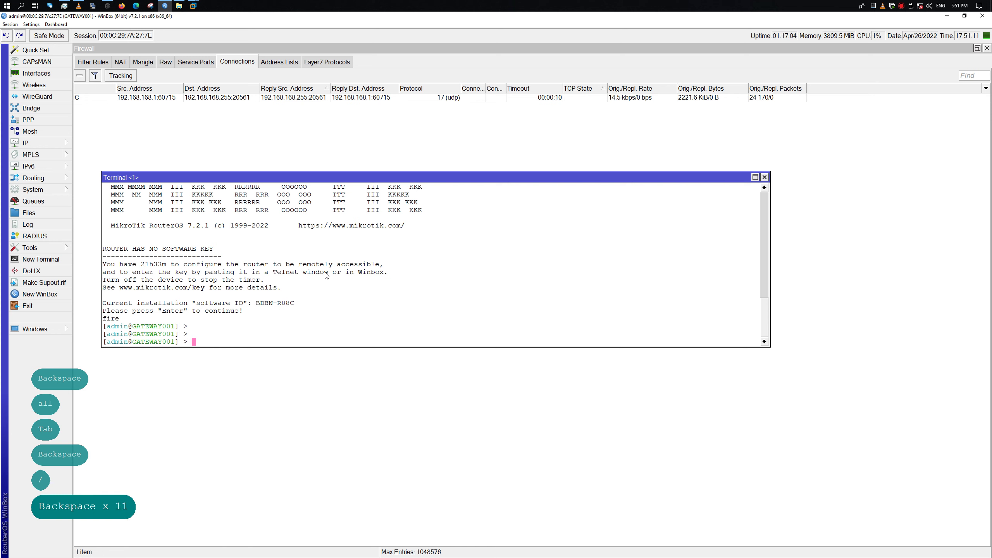
pyautogui.write('fi')
pyautogui.press('Tab')
pyautogui.press('Tab')
pyautogui.press('Tab')
pyautogui.press('BackSpace')
pyautogui.press('BackSpace')
pyautogui.press('BackSpace')
pyautogui.press('BackSpace')
pyautogui.press('BackSpace')
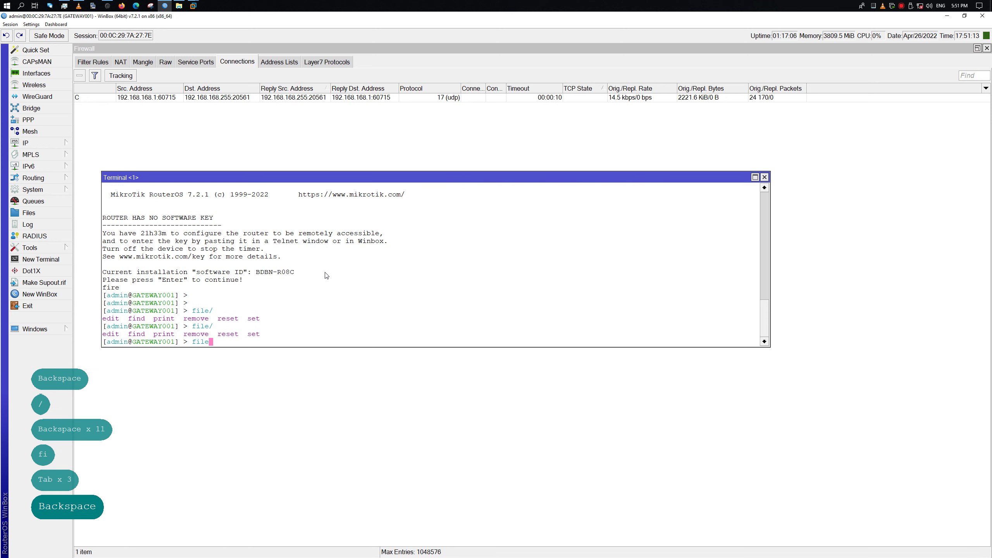
pyautogui.write('fire')
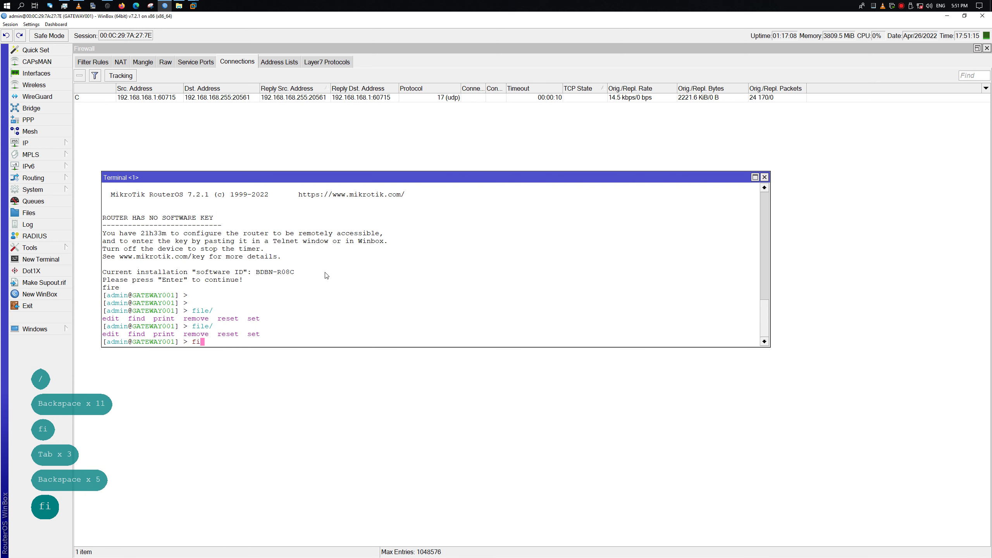
pyautogui.press('Tab')
pyautogui.press('BackSpace')
pyautogui.press('BackSpace')
pyautogui.press('BackSpace')
pyautogui.press('BackSpace')
pyautogui.press('BackSpace')
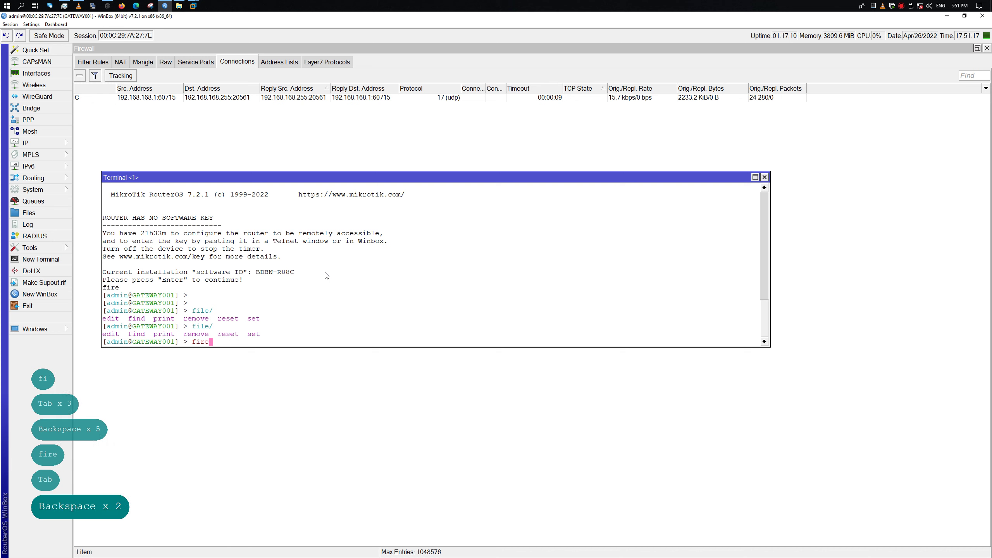
pyautogui.press('capslock')
pyautogui.write('F')
pyautogui.press('capslock')
pyautogui.write('ire')
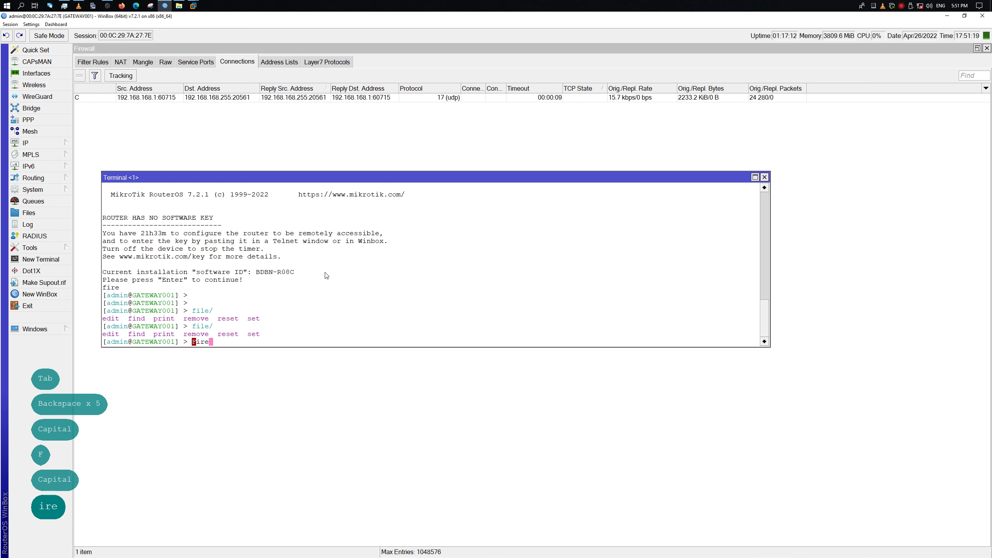
pyautogui.press('Tab')
pyautogui.press('BackSpace')
pyautogui.press('BackSpace')
pyautogui.press('BackSpace')
pyautogui.press('BackSpace')
pyautogui.press('BackSpace')
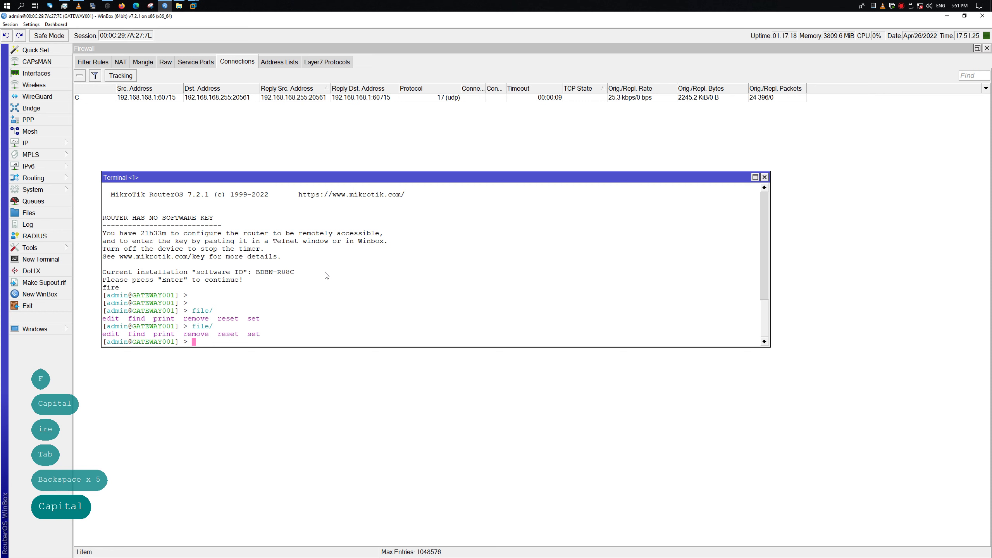
# After an uppercase IP/FI attempt, tab-complete ip/fire to ip/firewall/ to list its submenus
pyautogui.write('IP/FI')
pyautogui.press('Tab')
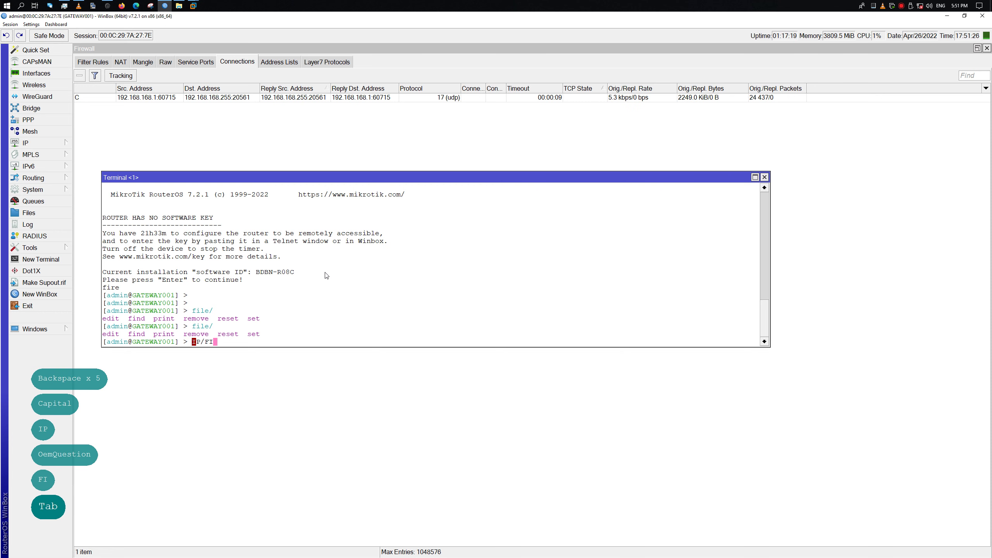
pyautogui.press('BackSpace')
pyautogui.press('BackSpace')
pyautogui.press('BackSpace')
pyautogui.press('BackSpace')
pyautogui.press('BackSpace')
pyautogui.press('BackSpace')
pyautogui.press('BackSpace')
pyautogui.press('BackSpace')
pyautogui.press('BackSpace')
pyautogui.press('capslock')
pyautogui.write('i')
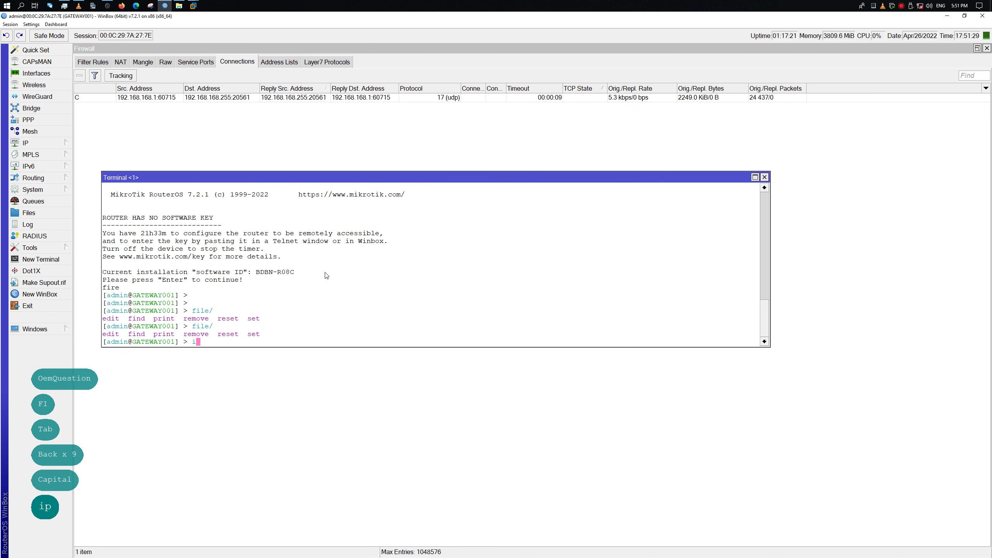
pyautogui.write('p/fire')
pyautogui.press('Tab')
pyautogui.press('Tab')
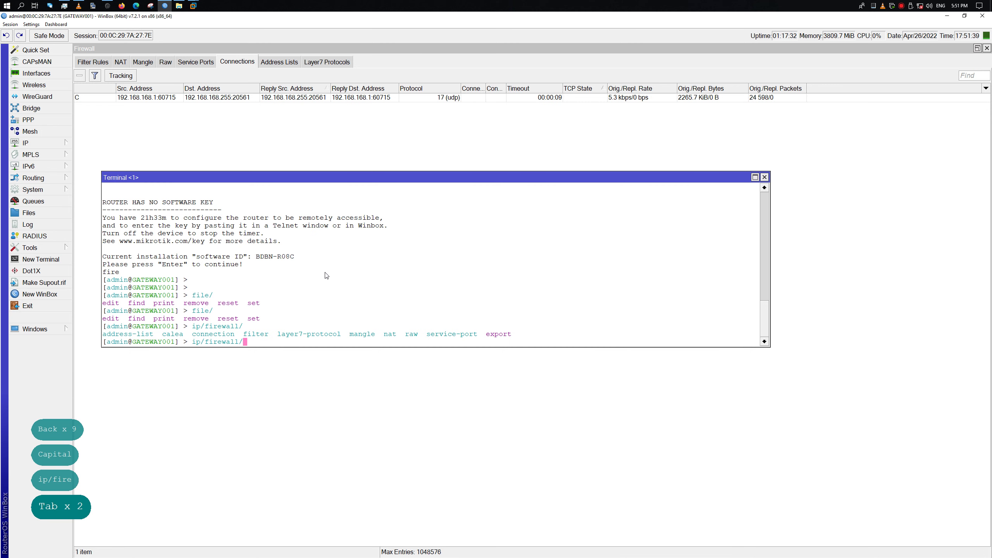
# Run ip/firewall/export to show the firewall configuration with its three NAT rules
pyautogui.write('ex')
pyautogui.press('Tab')
pyautogui.press('Return')
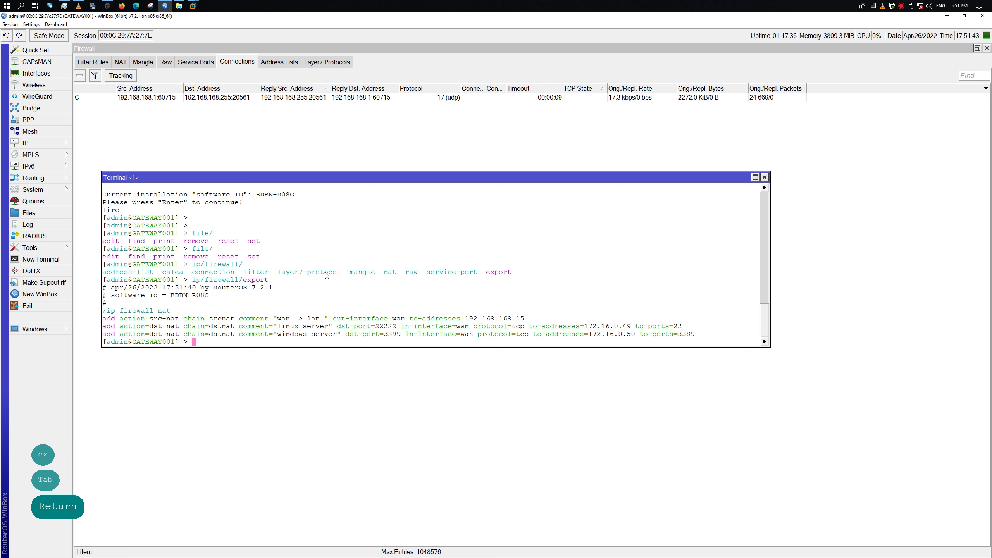
# Recall the command and edit it back to the ip/firewall/ level, listing its submenus
pyautogui.press('Up')
pyautogui.press('BackSpace')
pyautogui.press('BackSpace')
pyautogui.press('BackSpace')
pyautogui.press('BackSpace')
pyautogui.press('BackSpace')
pyautogui.press('BackSpace')
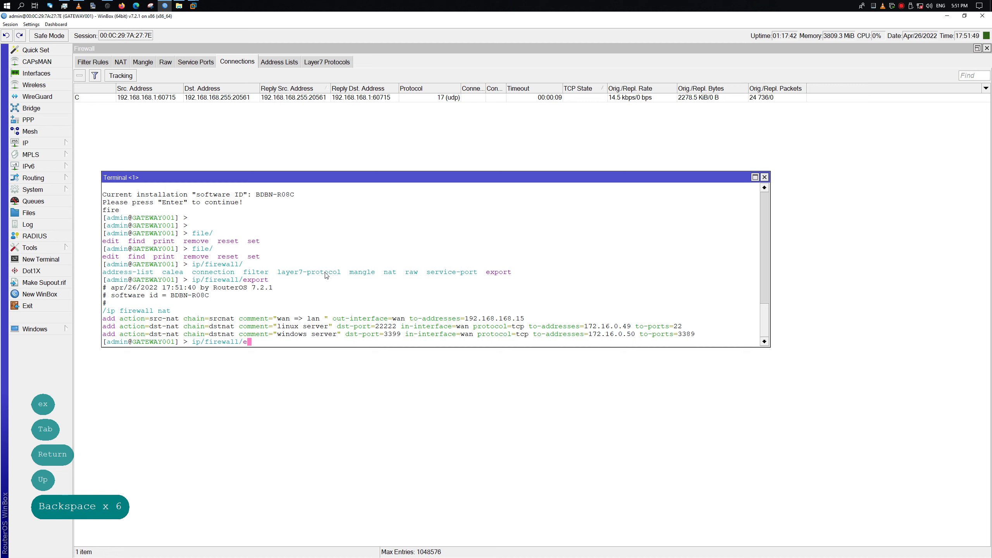
pyautogui.write('f')
pyautogui.press('BackSpace')
pyautogui.press('BackSpace')
pyautogui.write('f')
pyautogui.press('Tab')
pyautogui.press('BackSpace')
pyautogui.press('BackSpace')
pyautogui.press('BackSpace')
pyautogui.press('BackSpace')
pyautogui.press('BackSpace')
pyautogui.press('BackSpace')
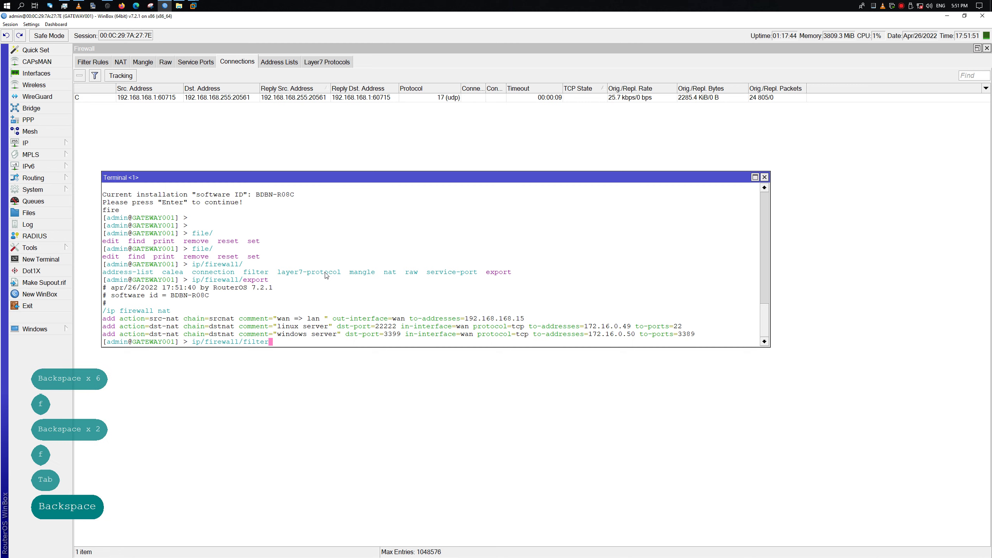
pyautogui.press('Tab')
pyautogui.press('BackSpace')
pyautogui.press('BackSpace')
pyautogui.press('BackSpace')
pyautogui.press('BackSpace')
pyautogui.press('BackSpace')
pyautogui.press('BackSpace')
pyautogui.press('BackSpace')
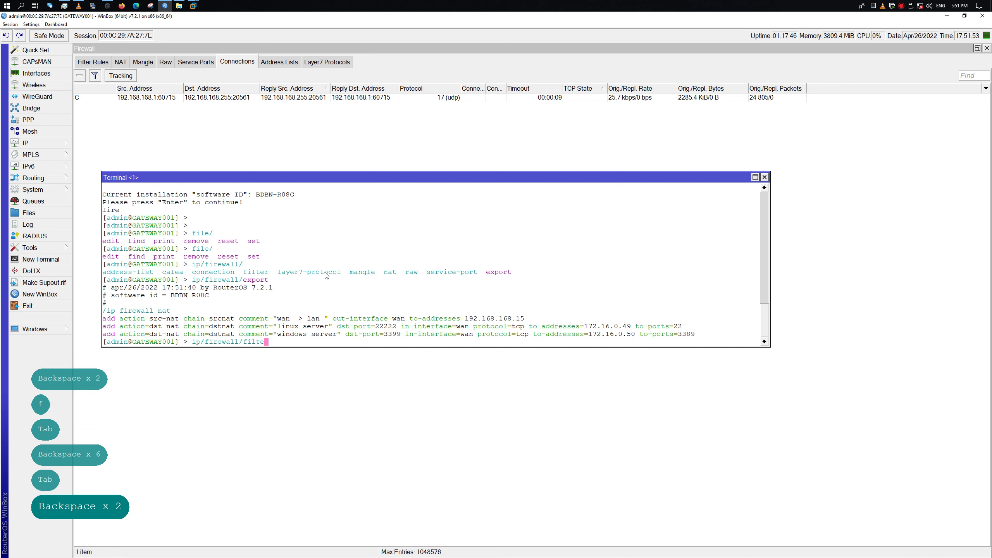
pyautogui.press('Tab')
pyautogui.press('Tab')
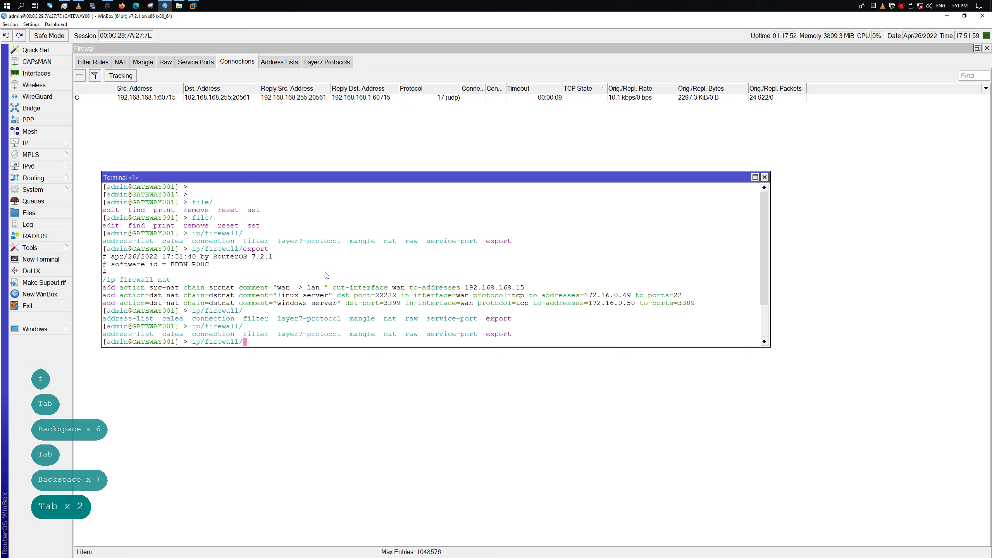
# Run ip/firewall/nat/print to list the three NAT rules, then trim the recalled command back to ip/firewall
pyautogui.write('n')
pyautogui.press('Tab')
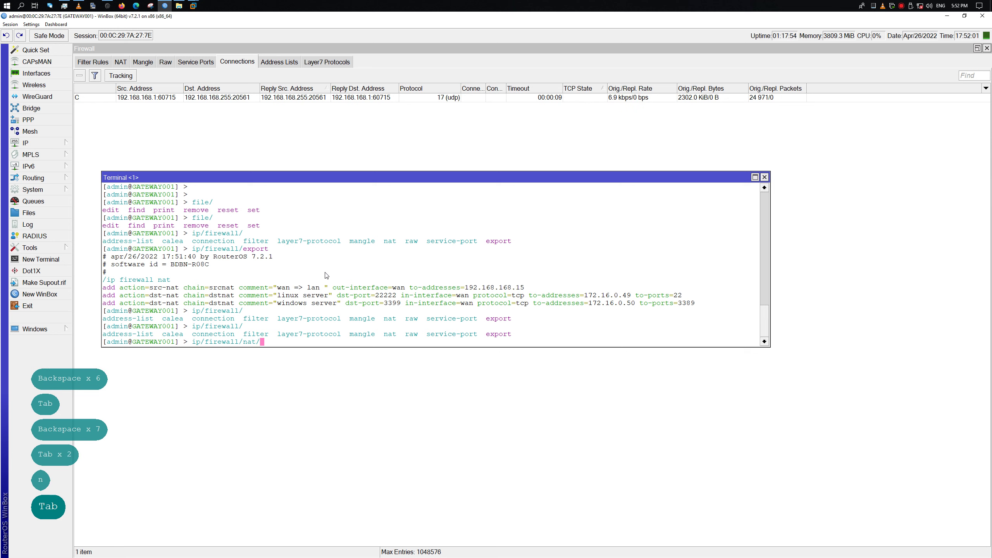
pyautogui.write('pr')
pyautogui.press('Tab')
pyautogui.press('Return')
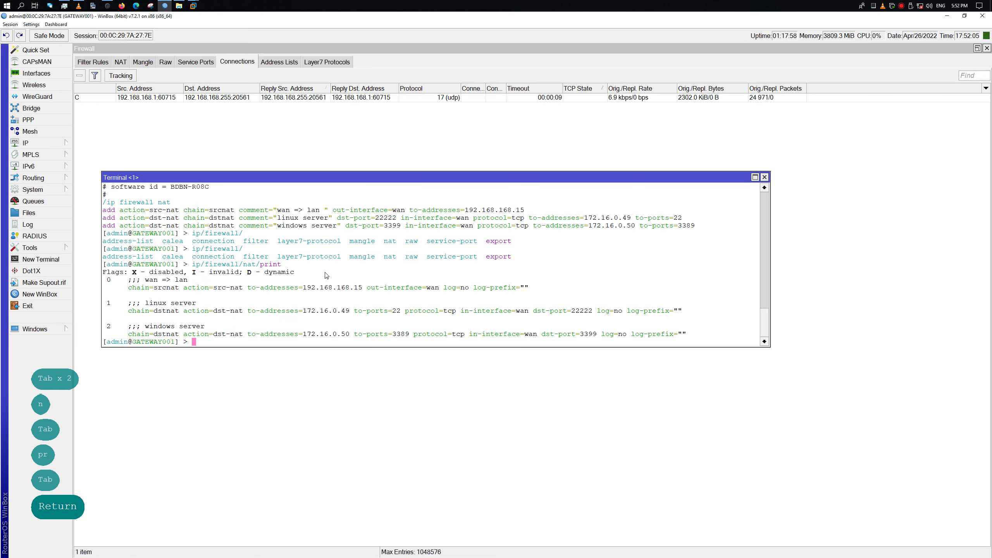
pyautogui.press('Up')
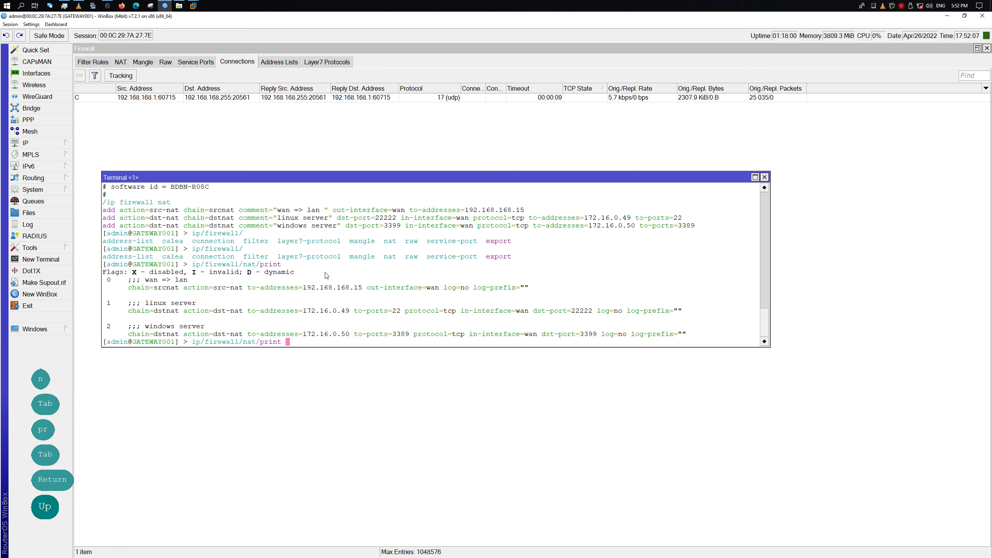
pyautogui.press('BackSpace')
pyautogui.press('BackSpace')
pyautogui.press('BackSpace')
pyautogui.press('BackSpace')
pyautogui.press('BackSpace')
pyautogui.press('BackSpace')
pyautogui.press('BackSpace')
pyautogui.press('BackSpace')
pyautogui.press('BackSpace')
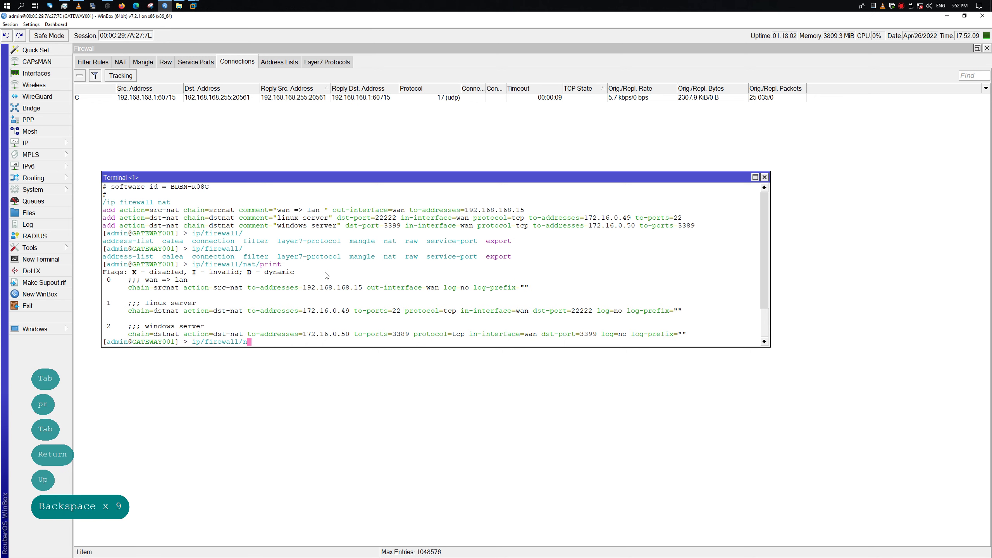
pyautogui.press('BackSpace')
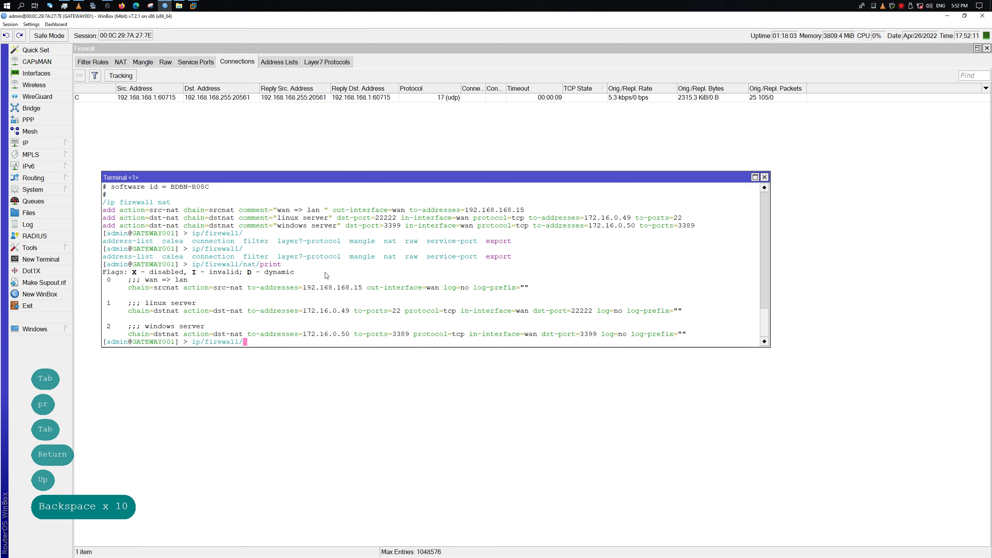